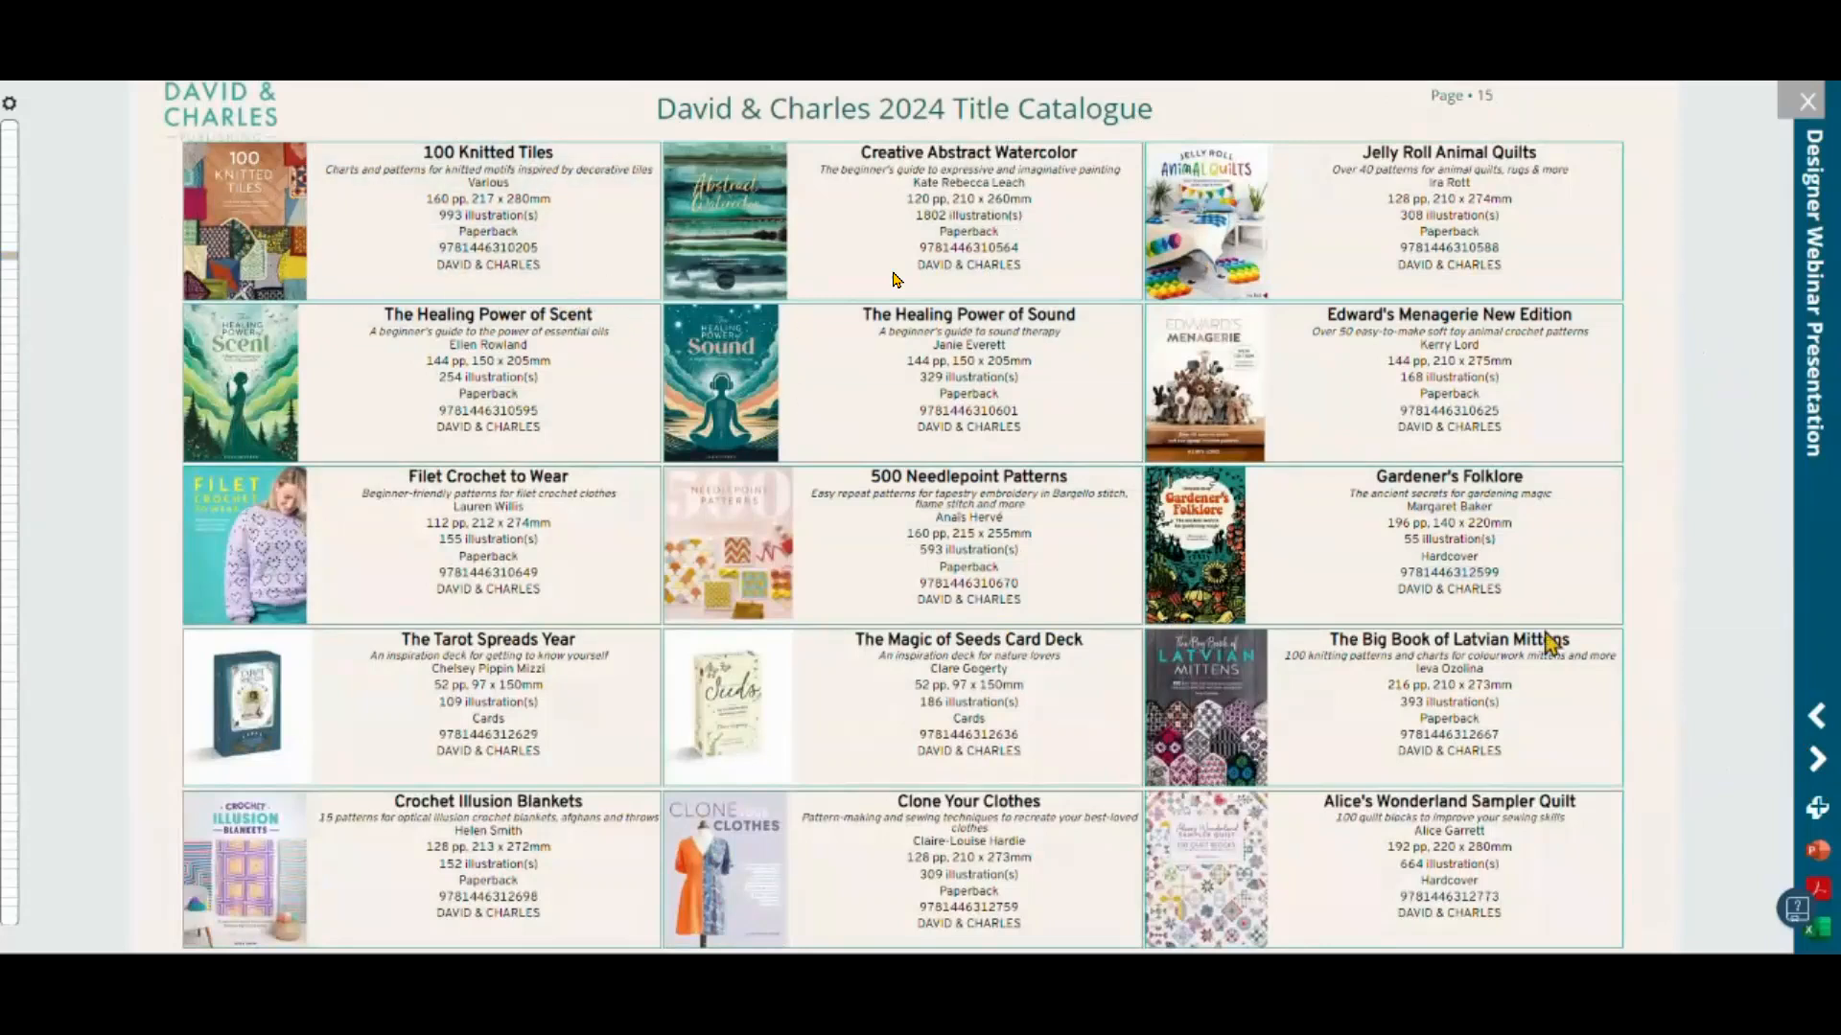
Step: Page through the David & Charles 2024 catalogue slideshow to page 17, view the index near its end, and exit the slideshow
left_click(1816, 761)
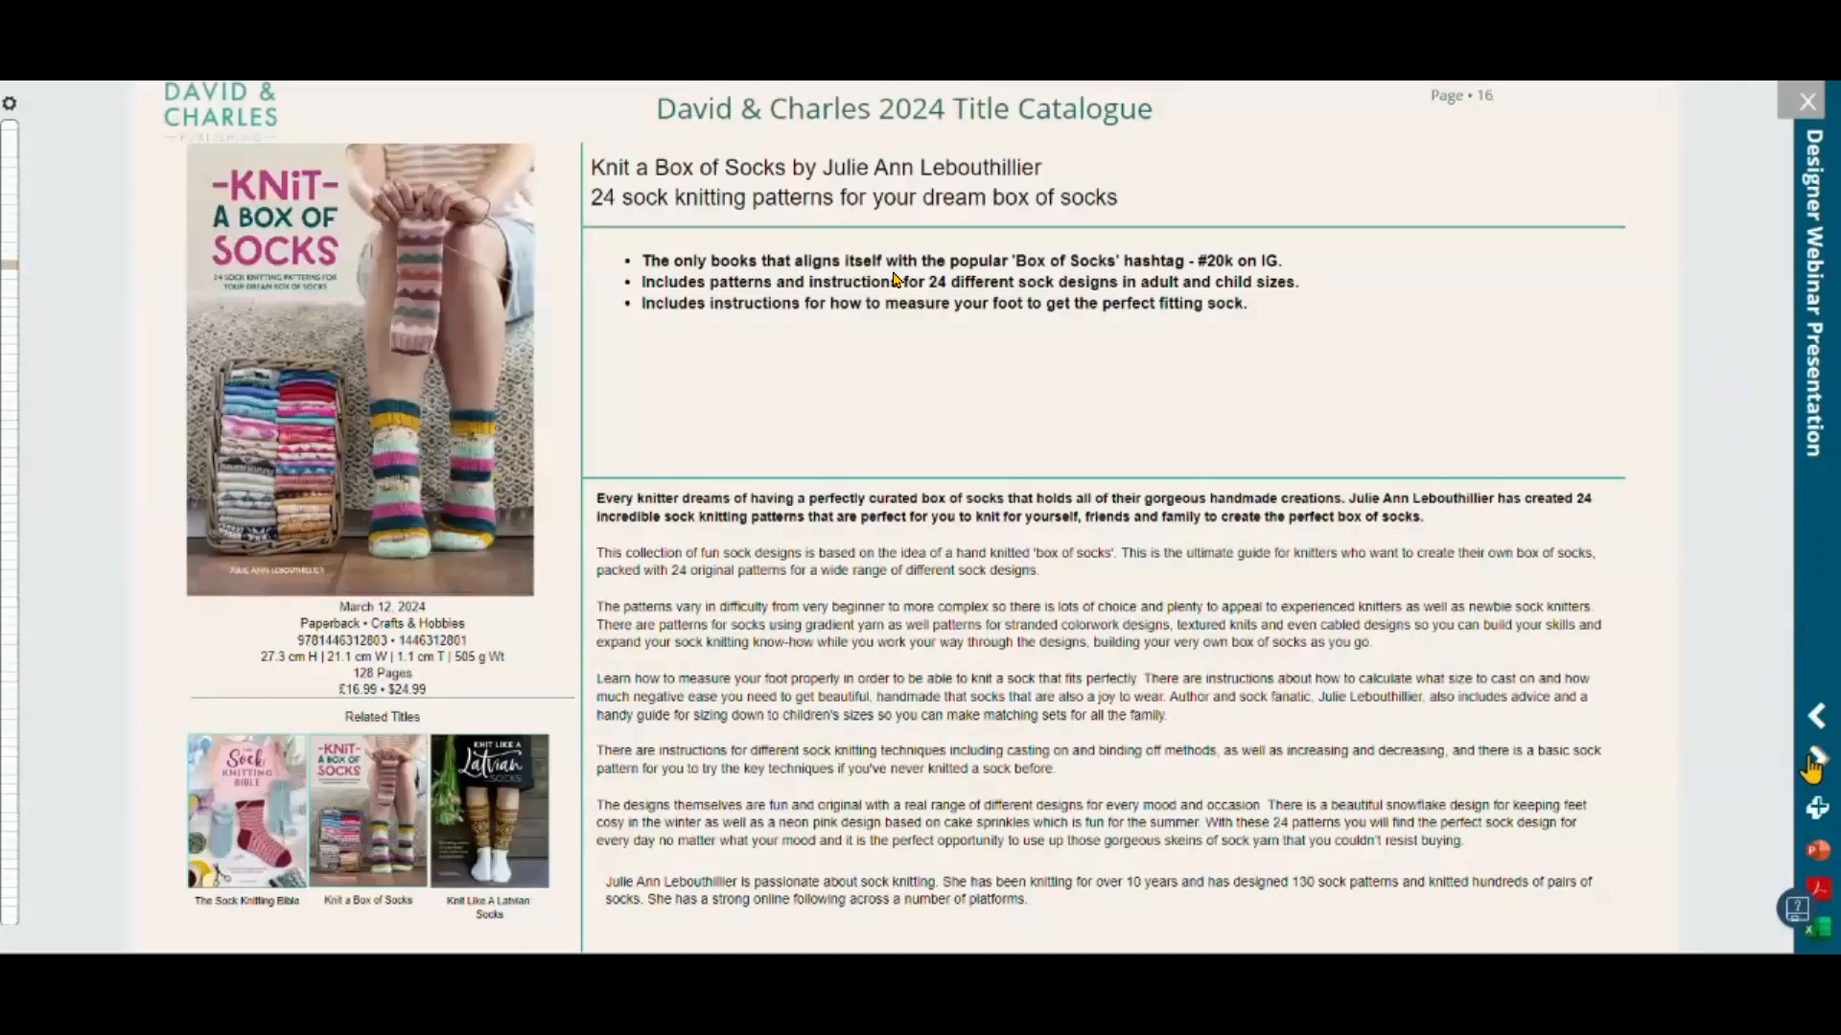
left_click(1815, 762)
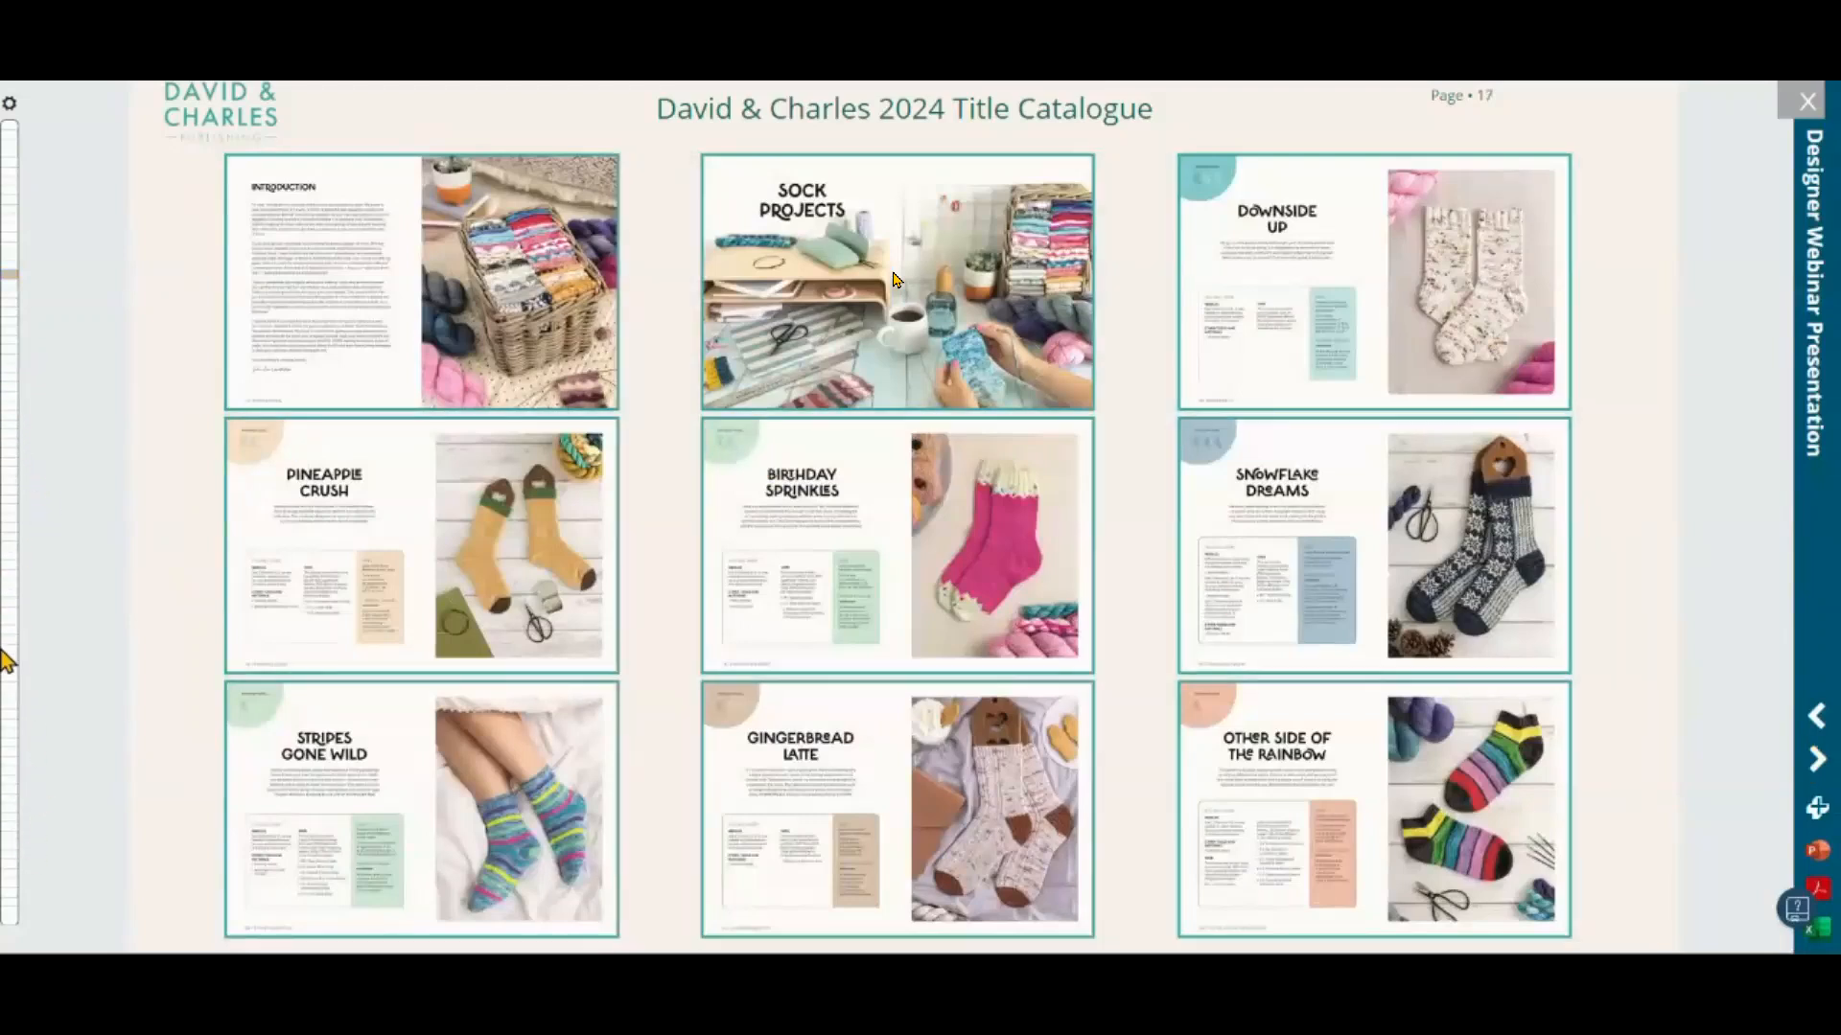
left_click(13, 912)
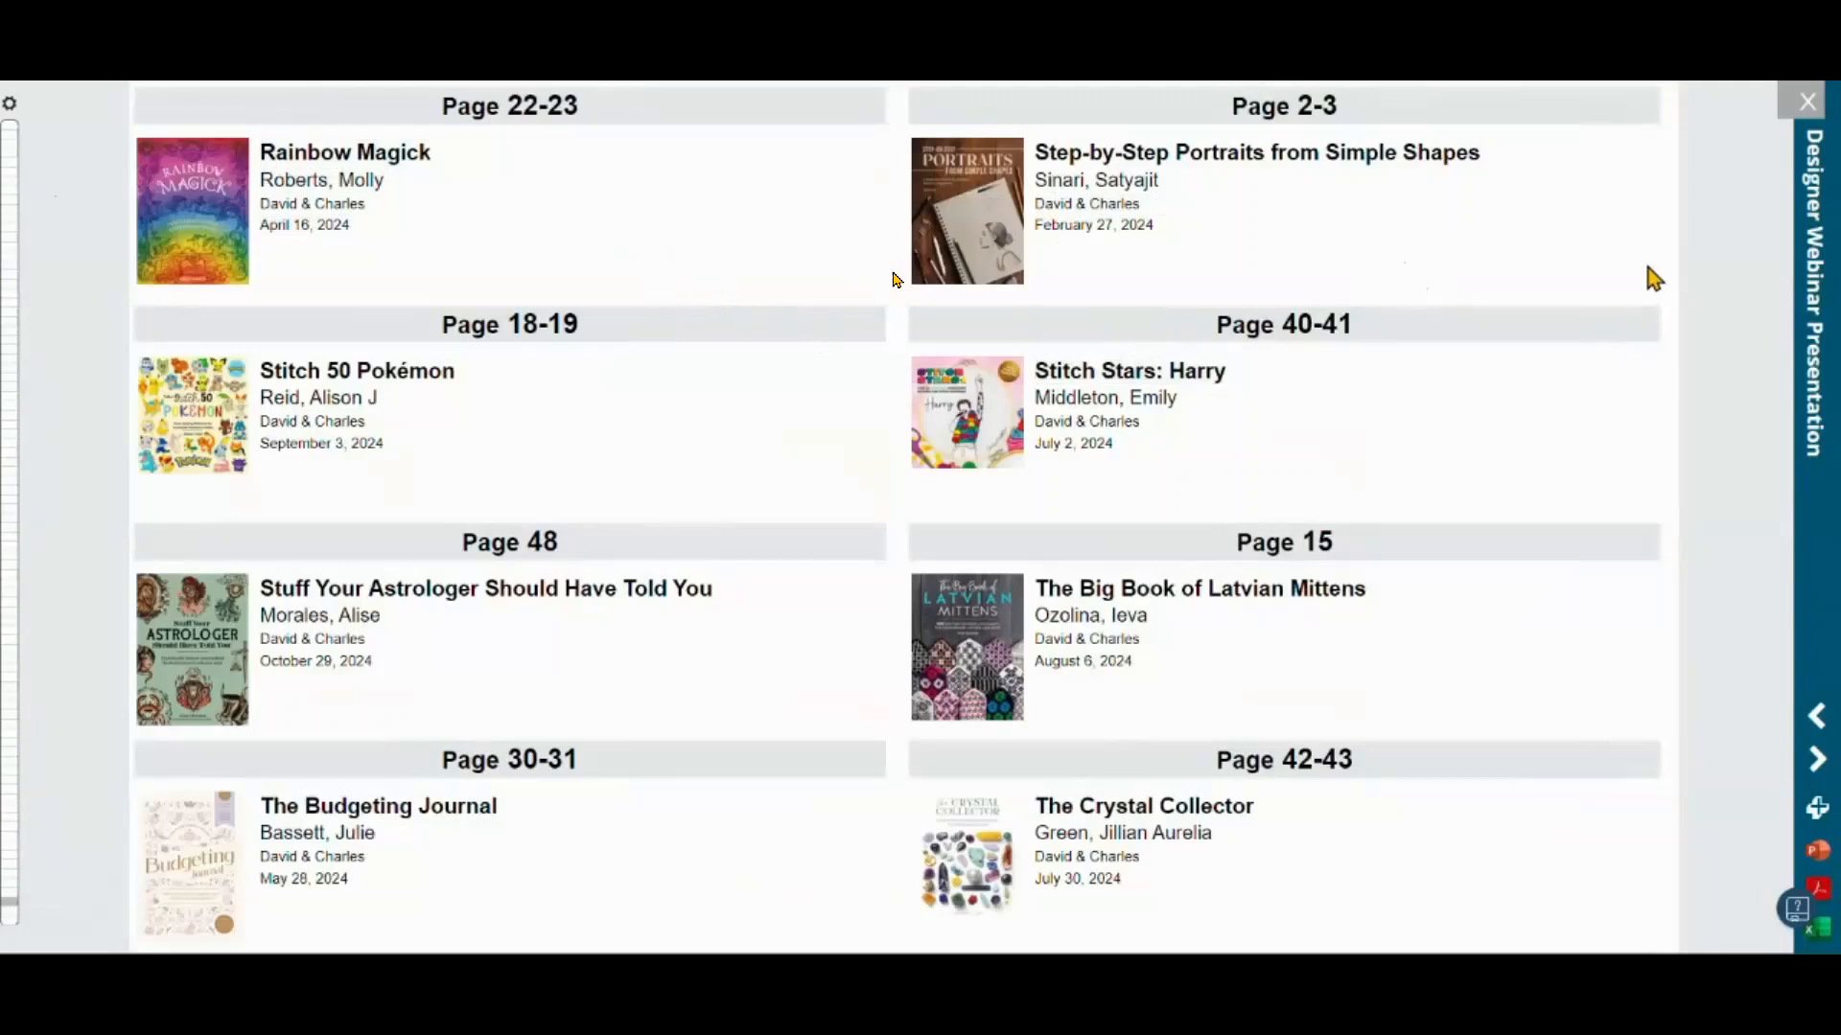
left_click(1807, 102)
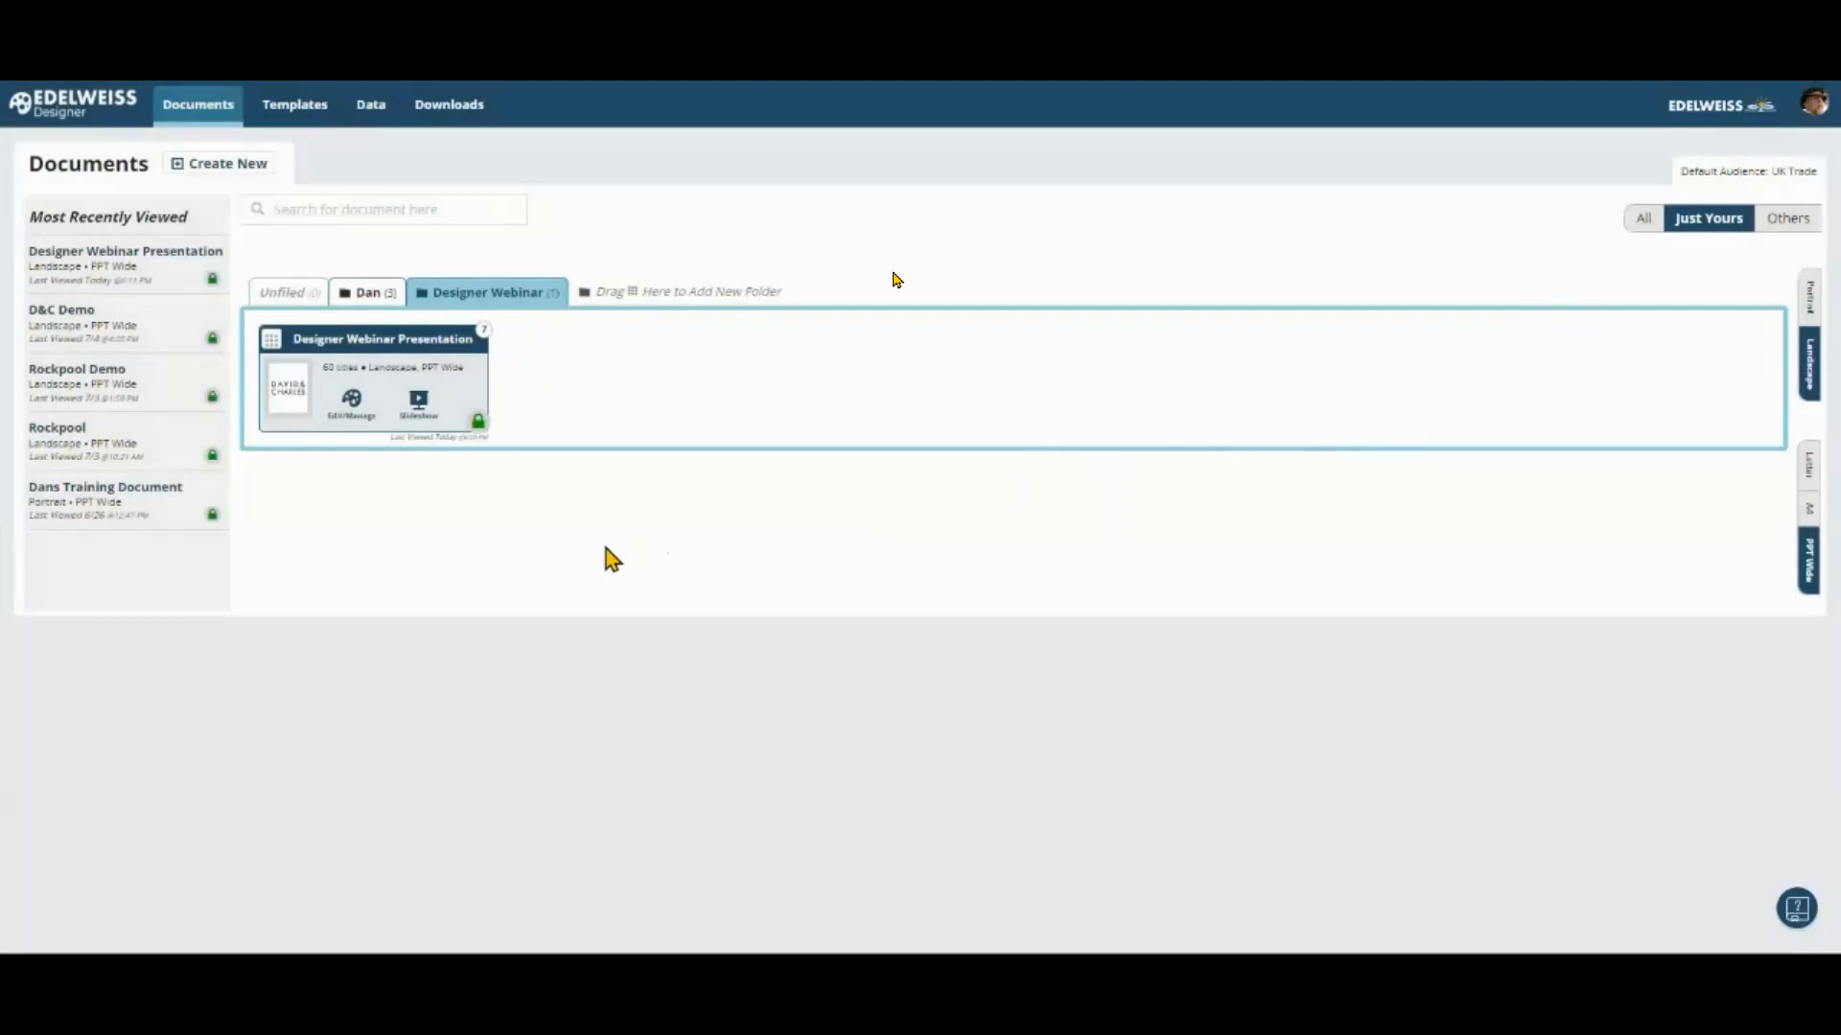
Step: Open Designer Webinar Presentation for editing and set its page display to 2 across by 4 down
left_click(353, 400)
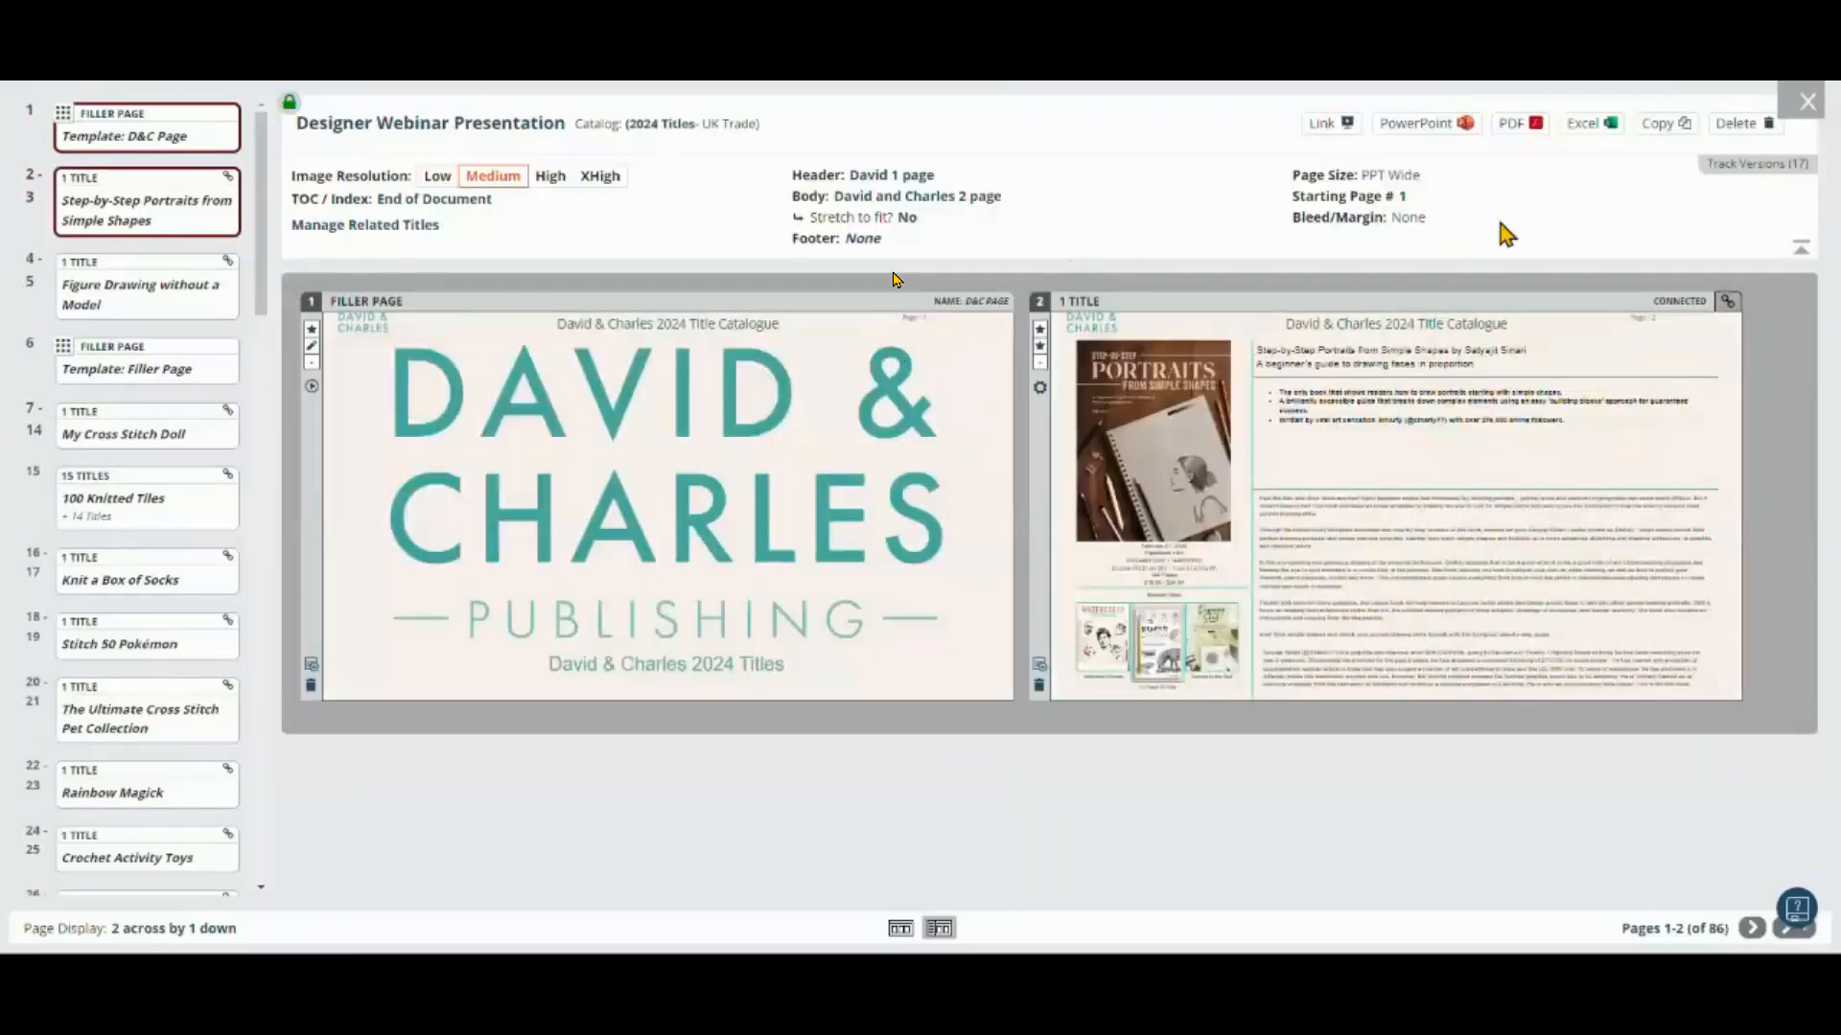
left_click(1692, 928)
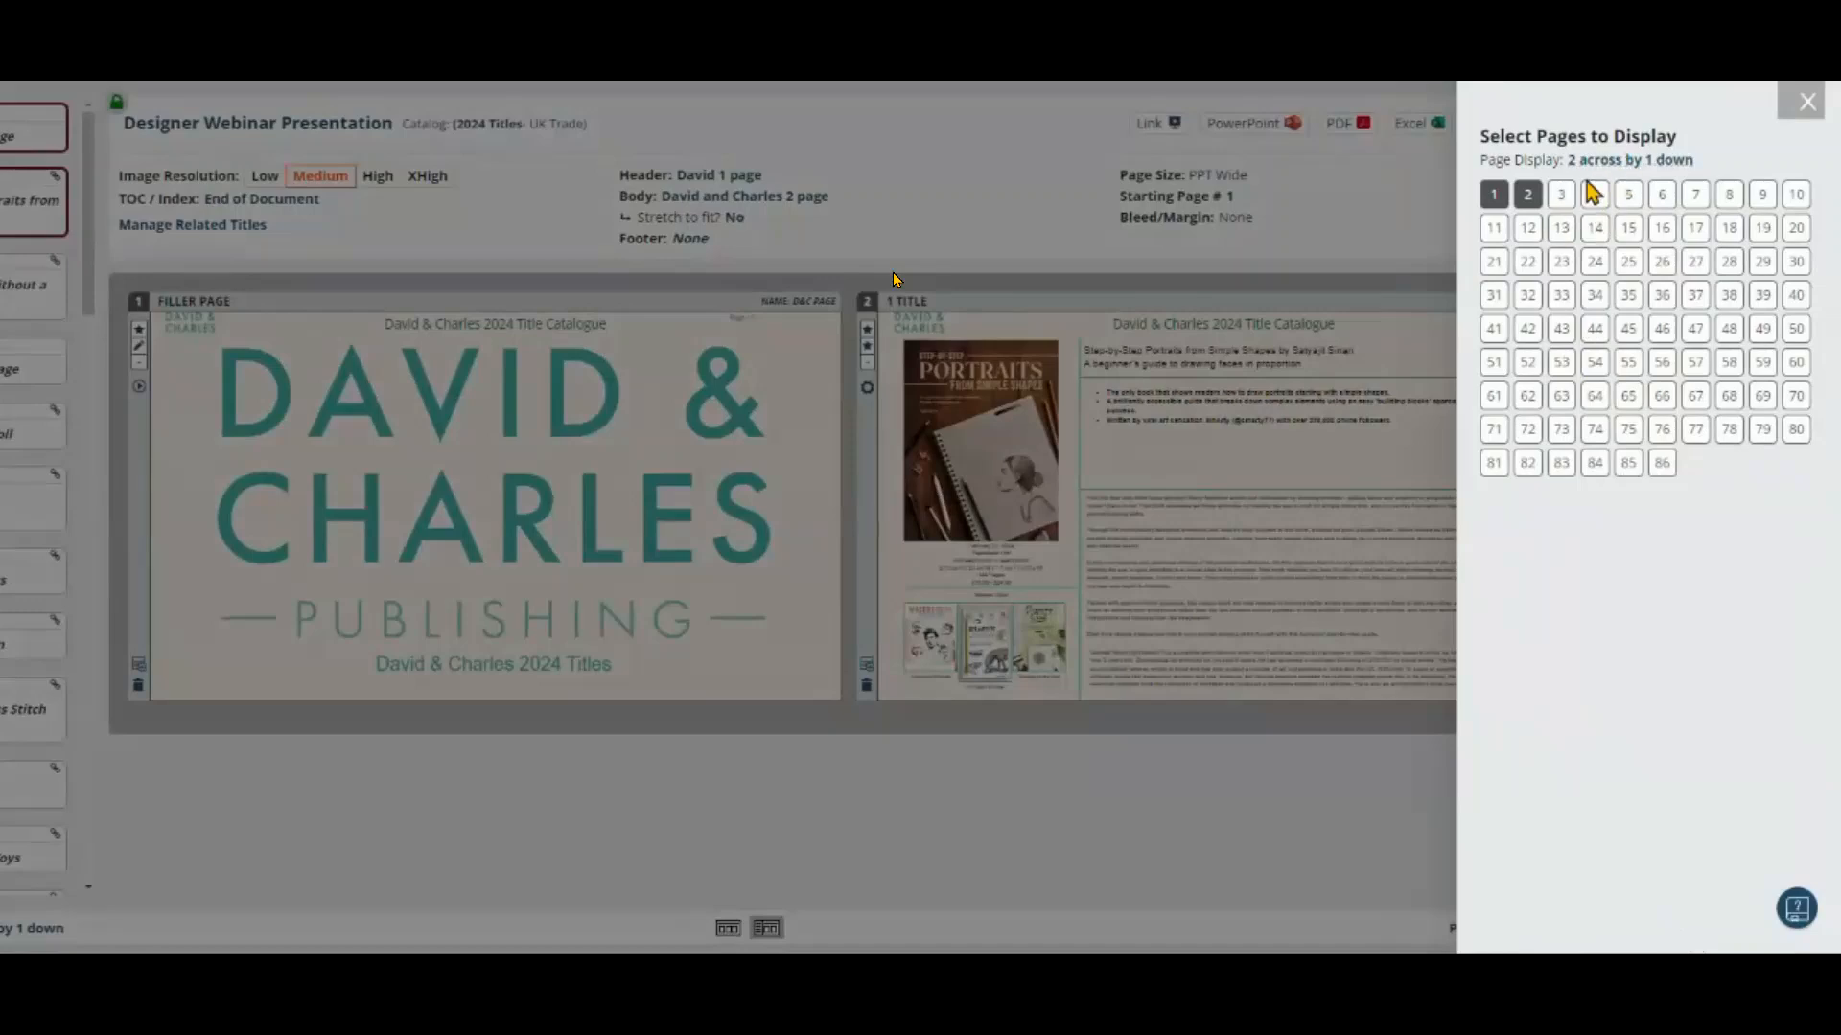
left_click(1616, 161)
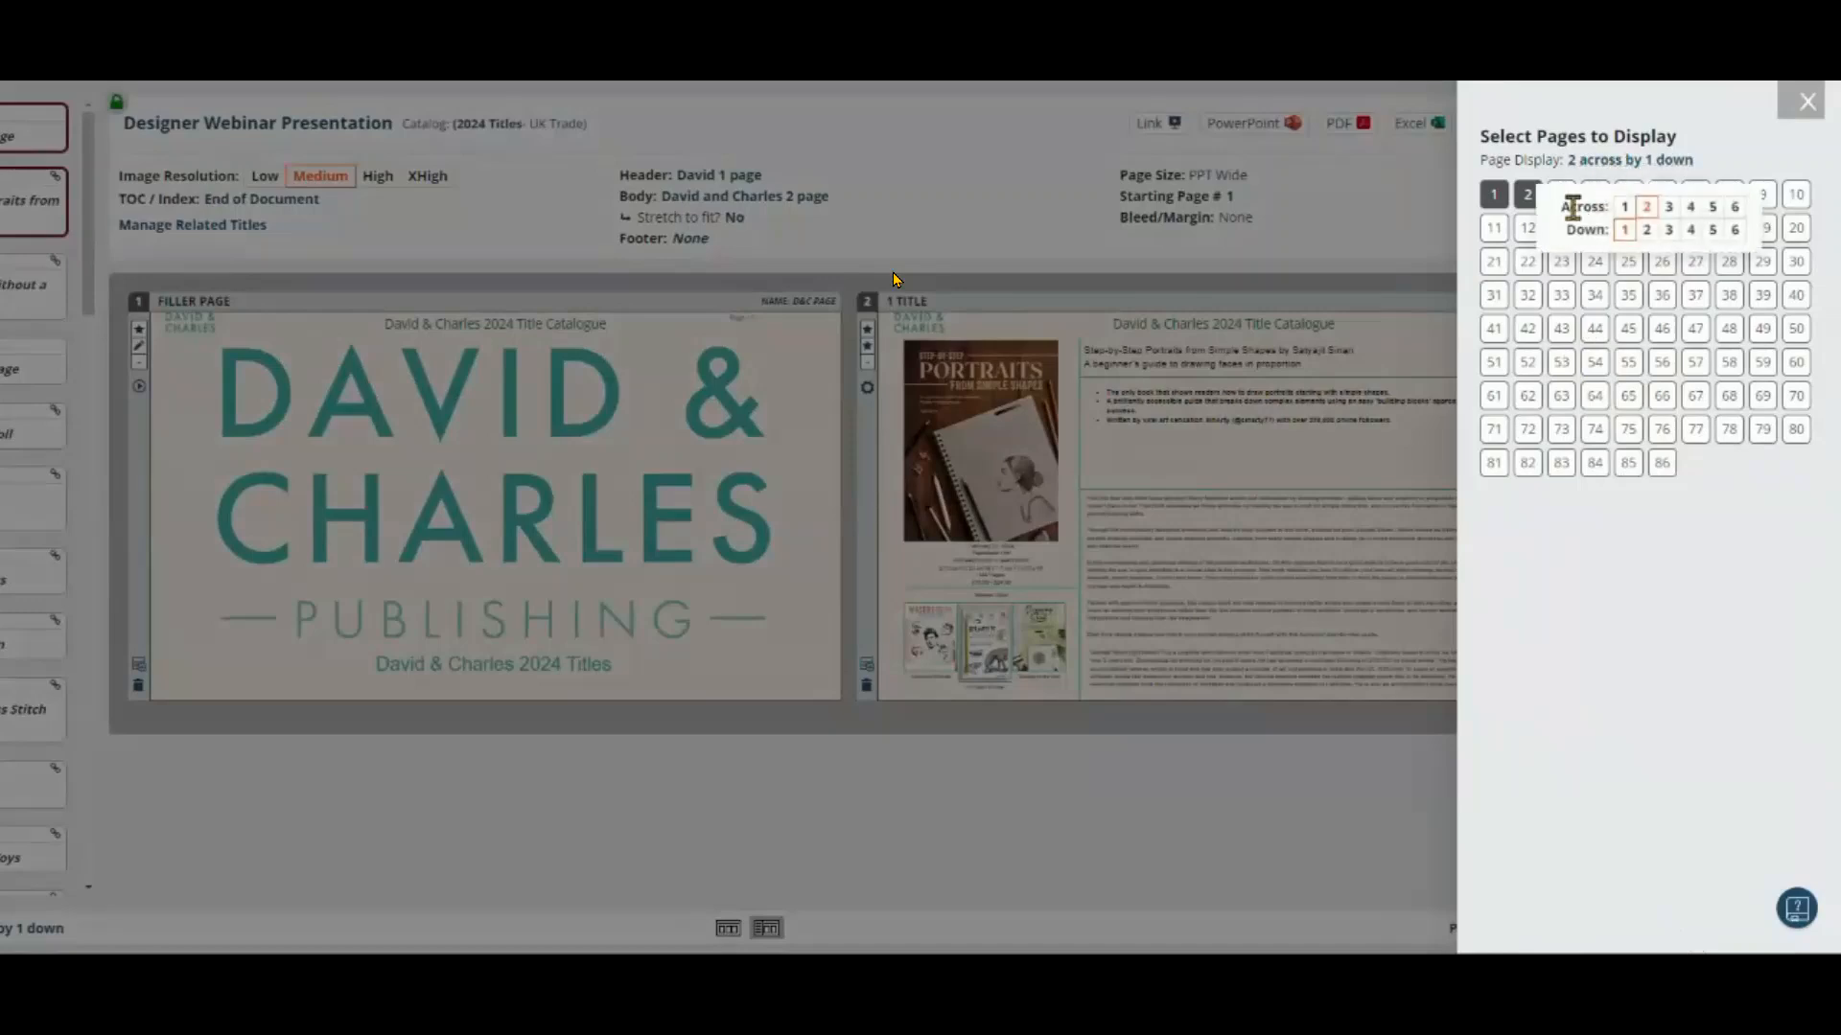
left_click(1690, 230)
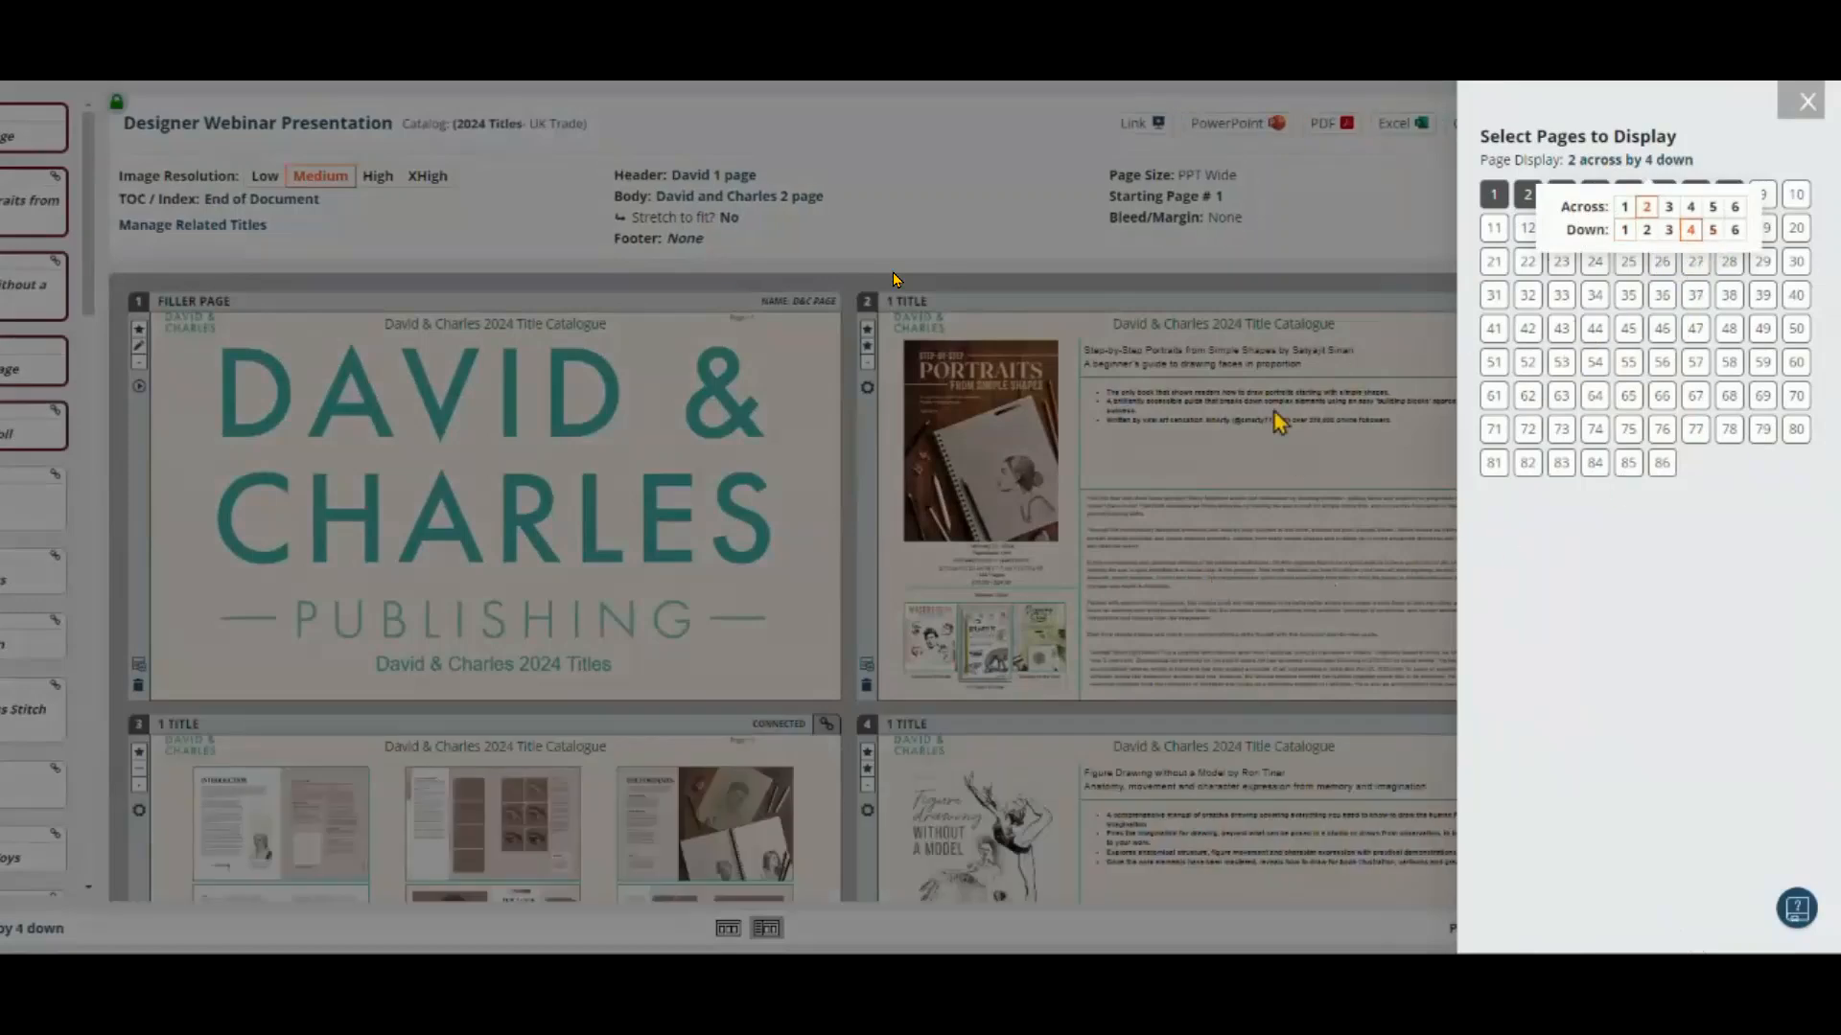
left_click(1806, 102)
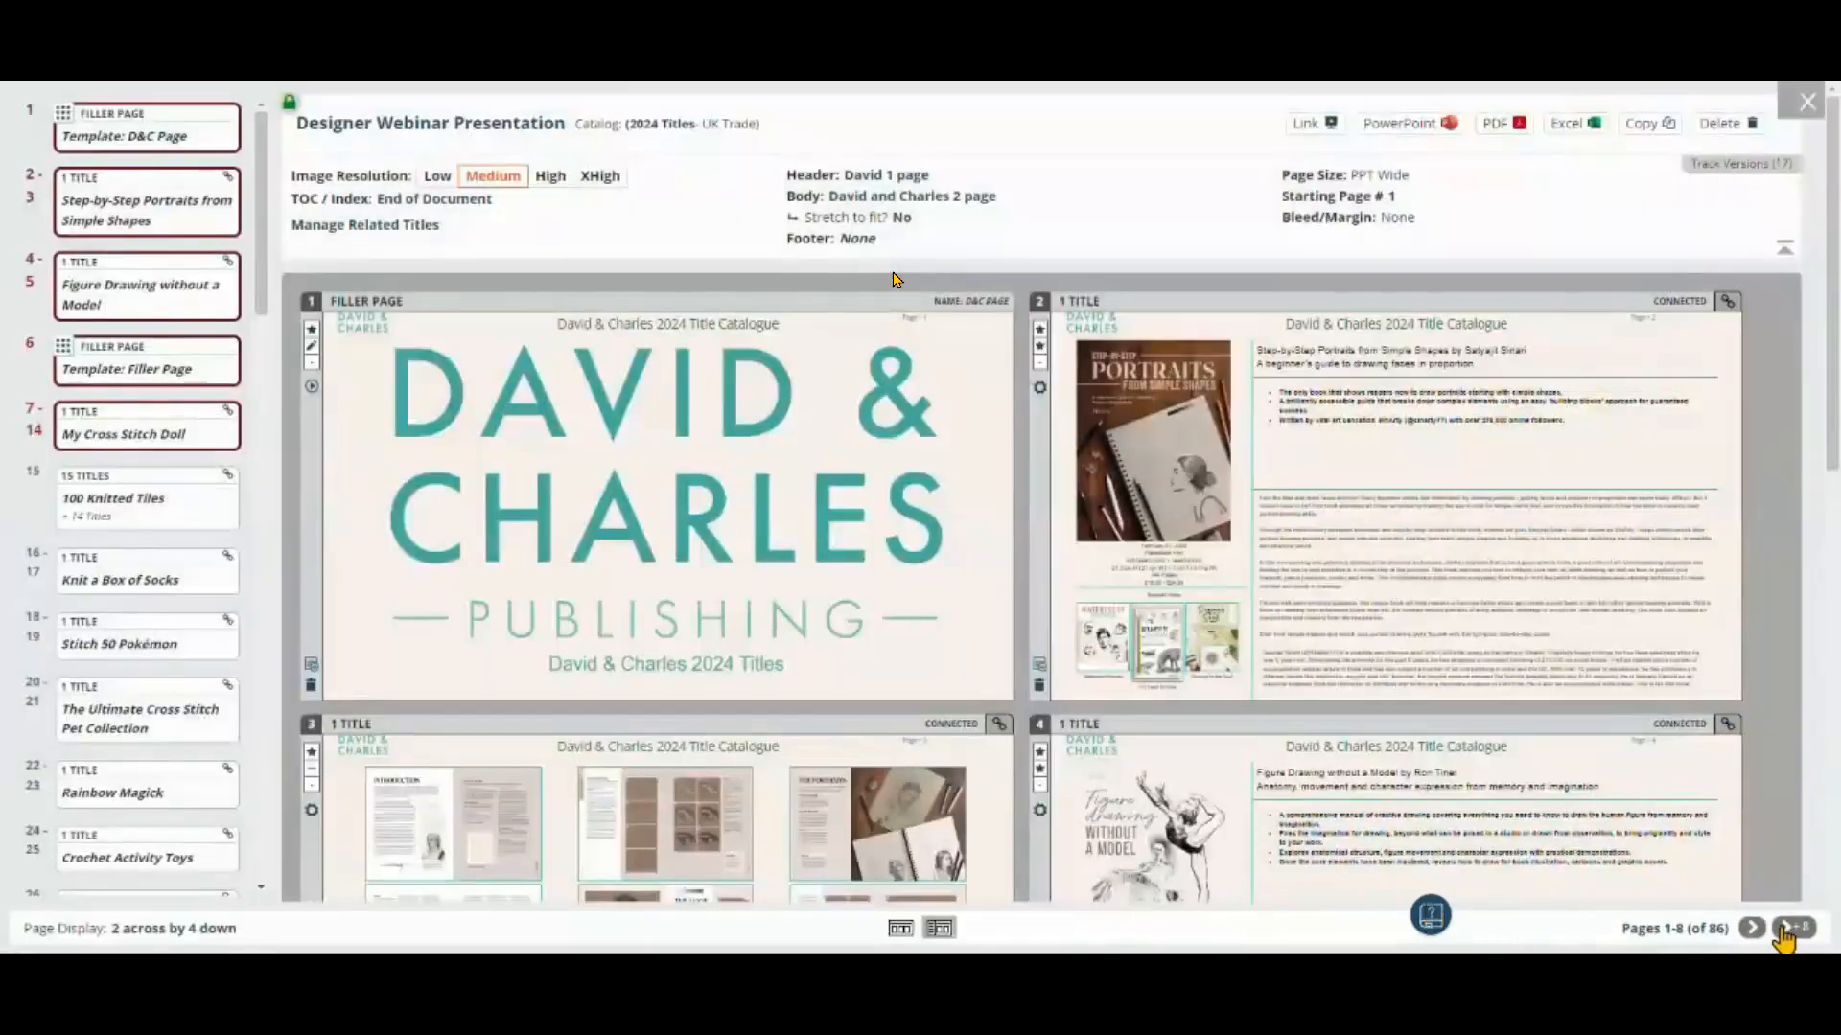
Step: Set the page display to 2 across by 1 down and return to the document
left_click(1711, 930)
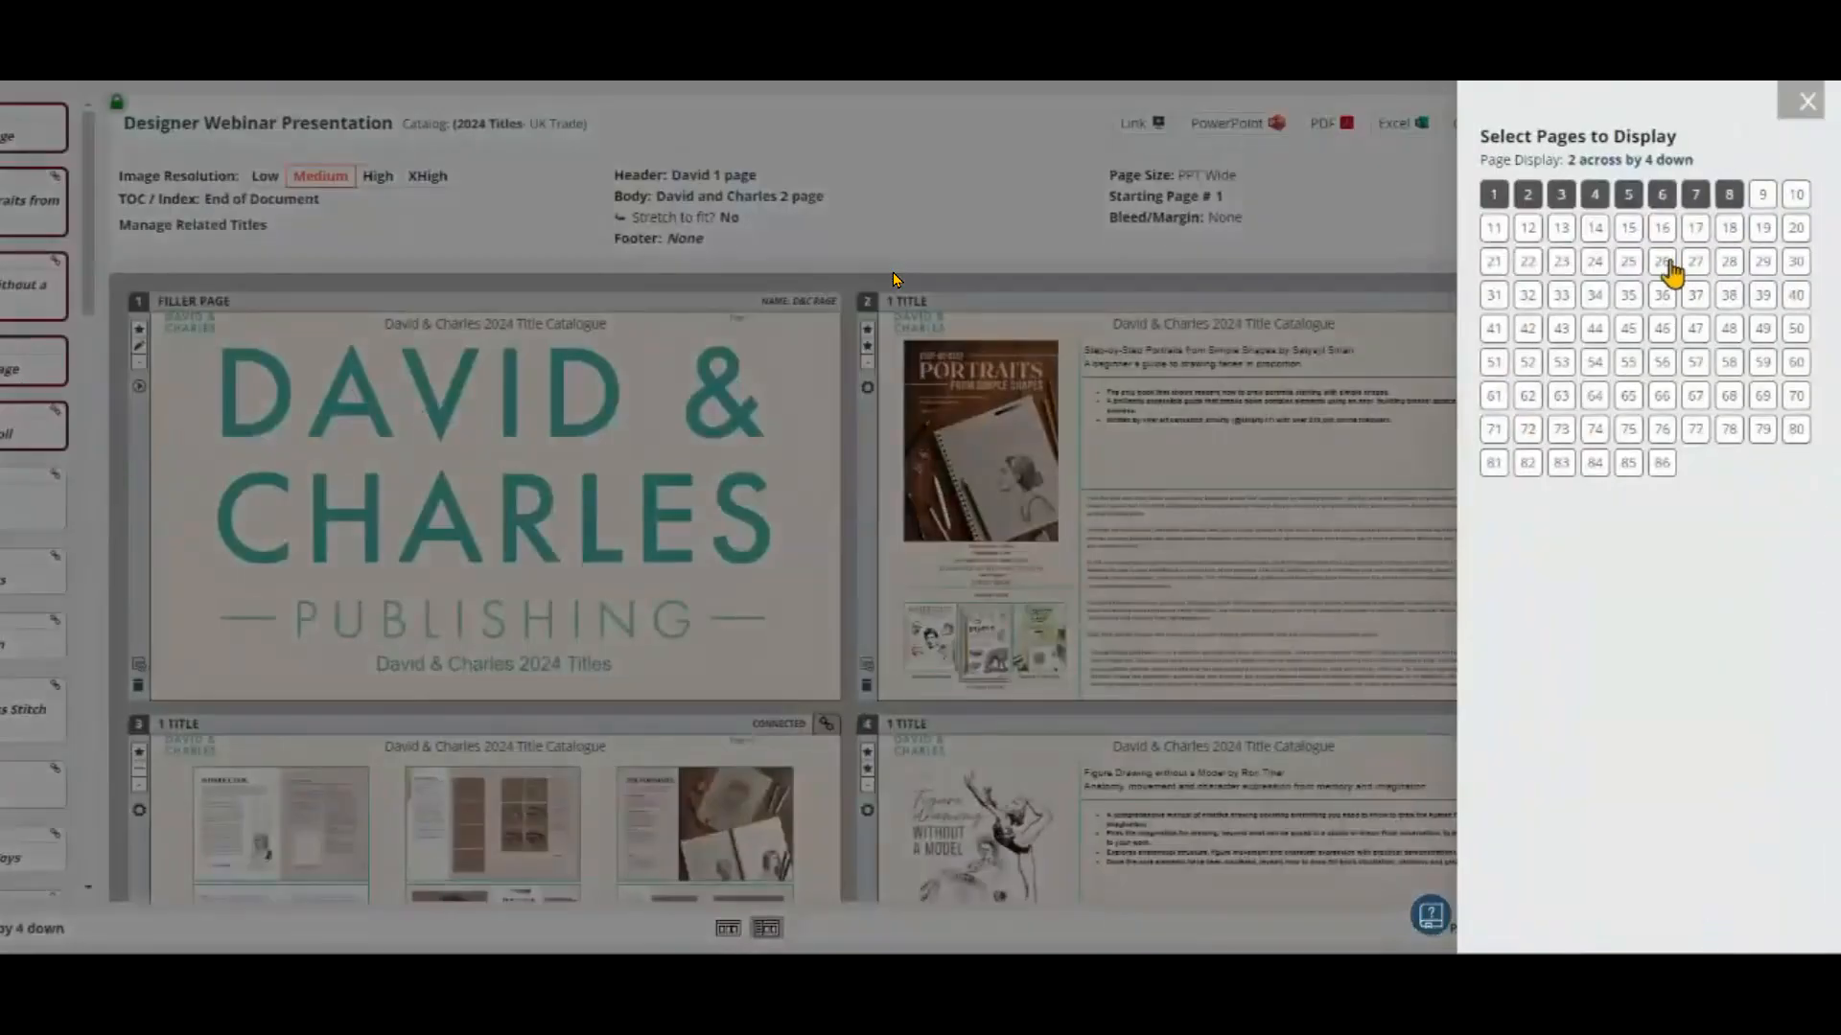
left_click(1607, 165)
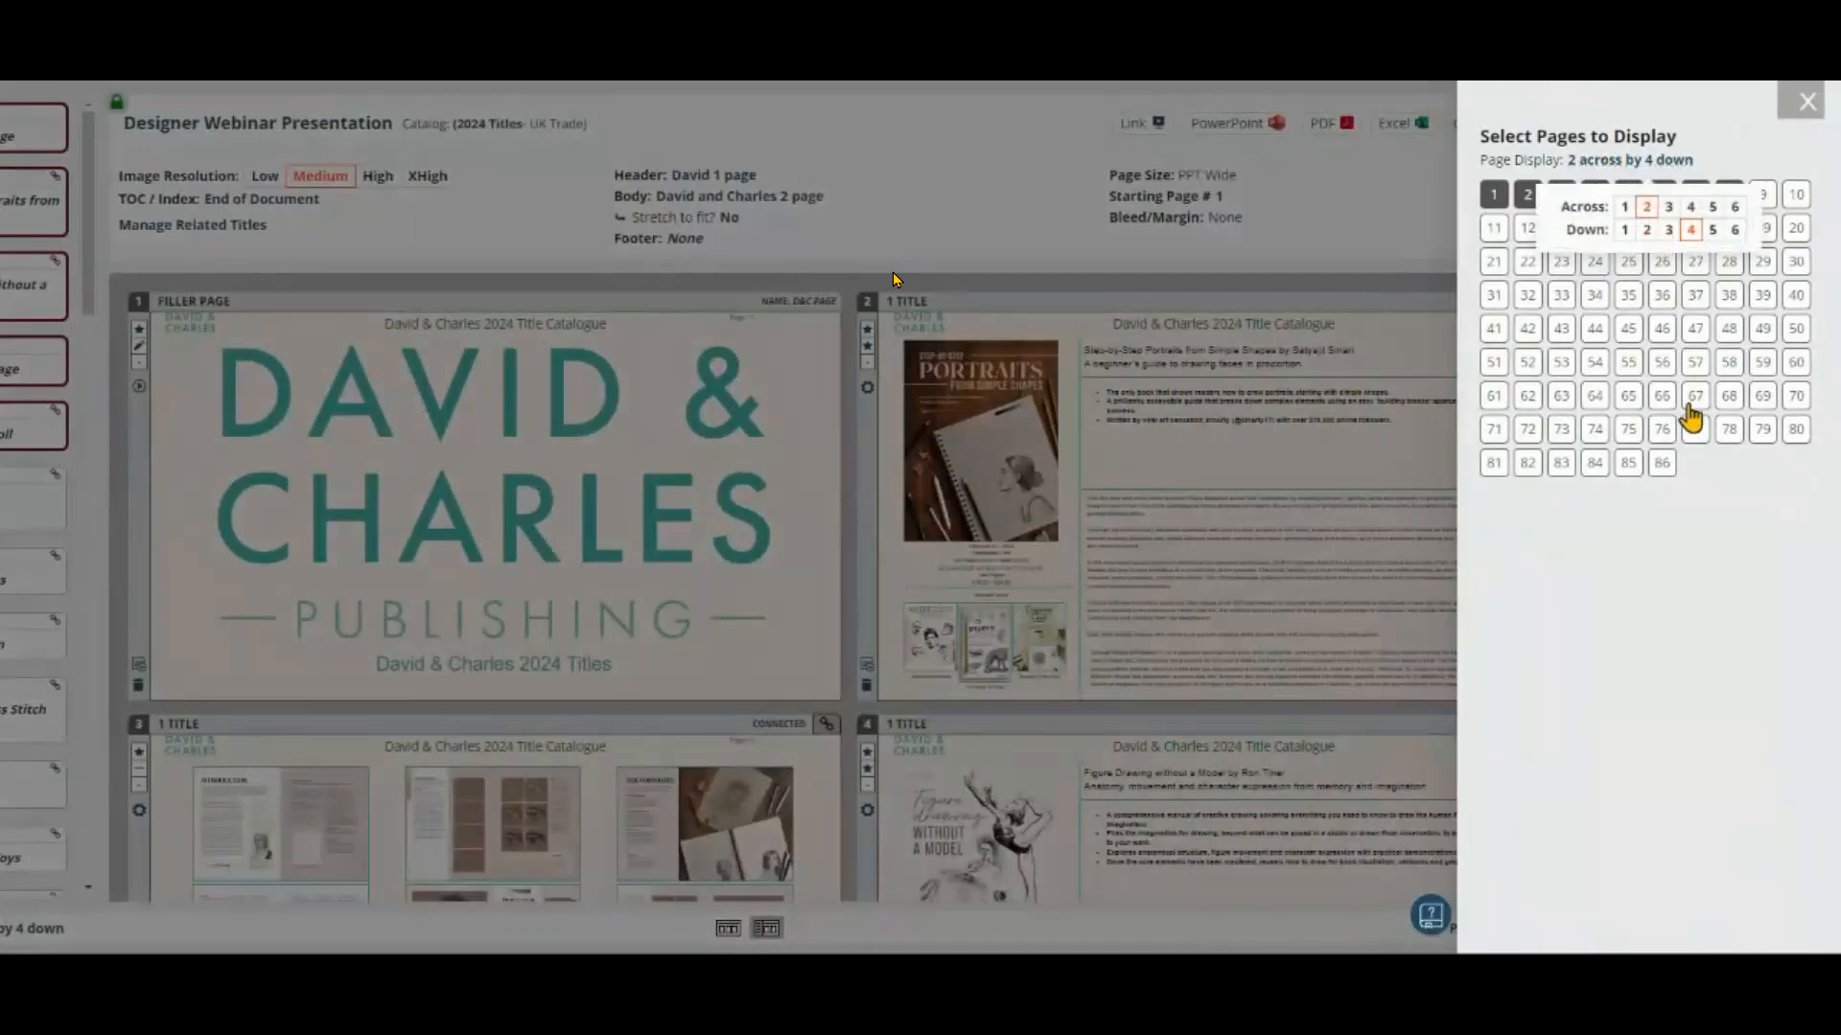
left_click(1727, 487)
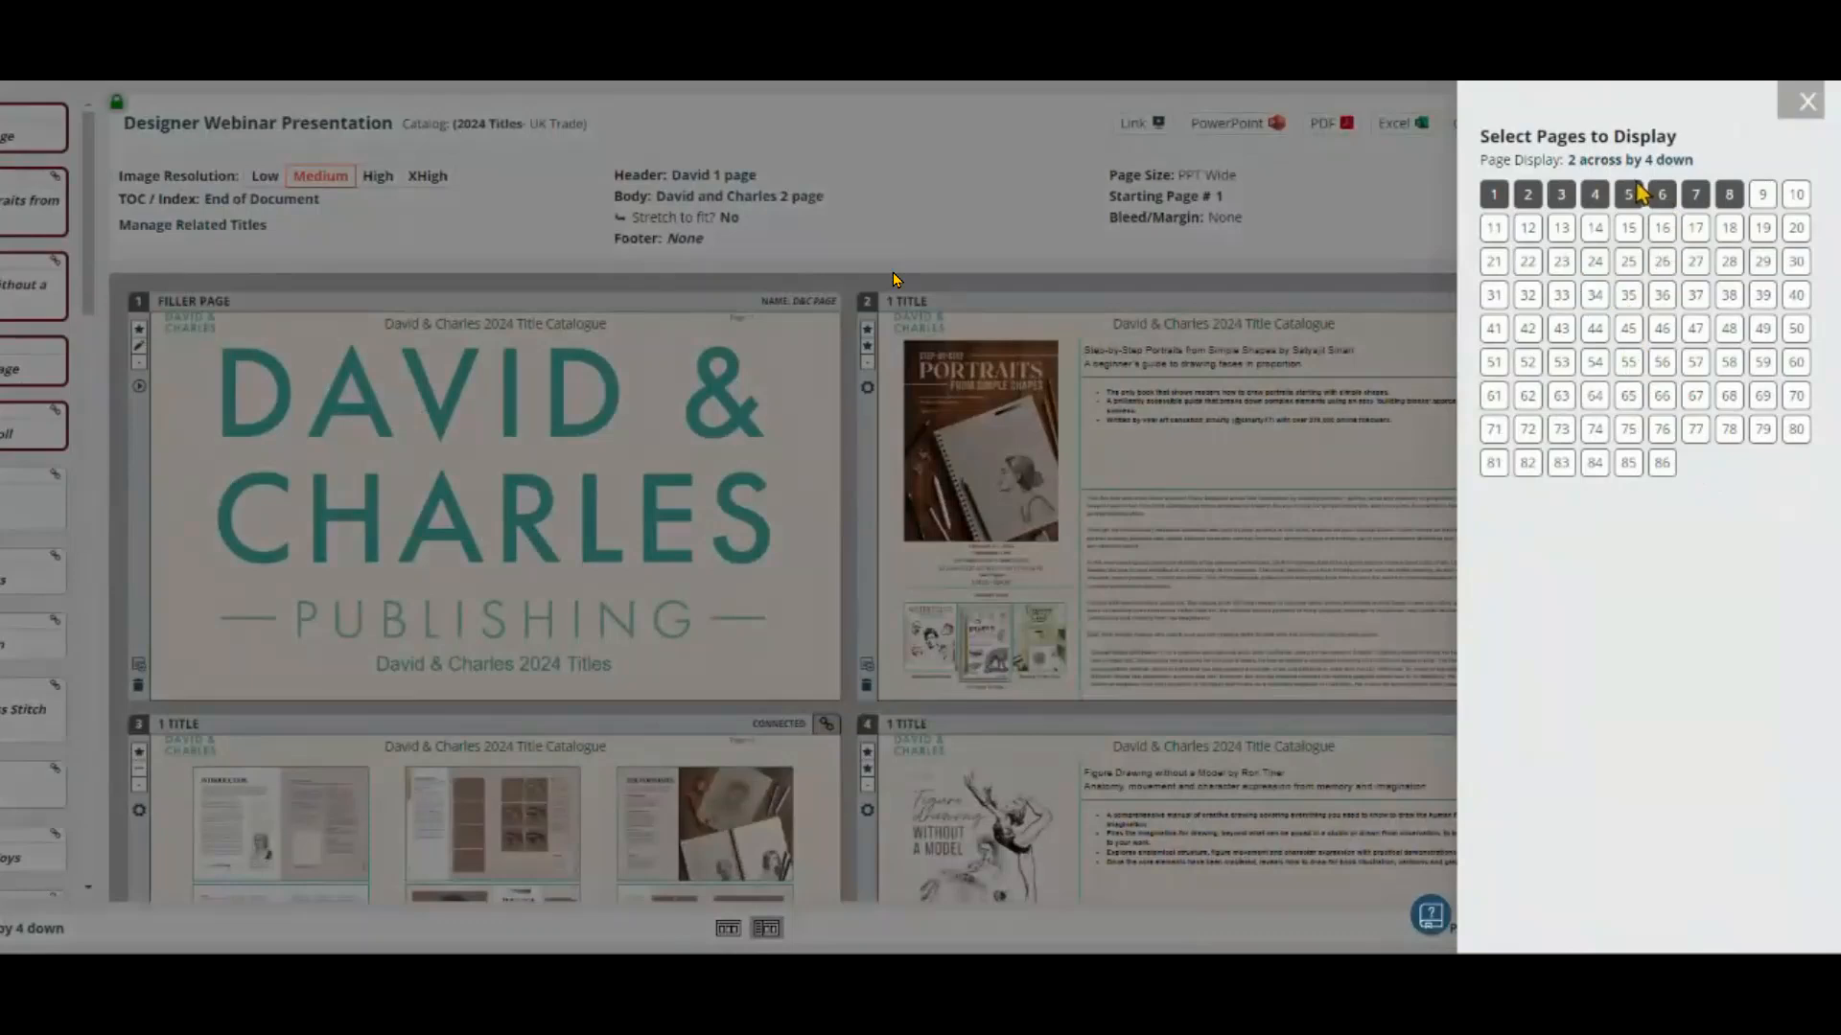
left_click(1620, 165)
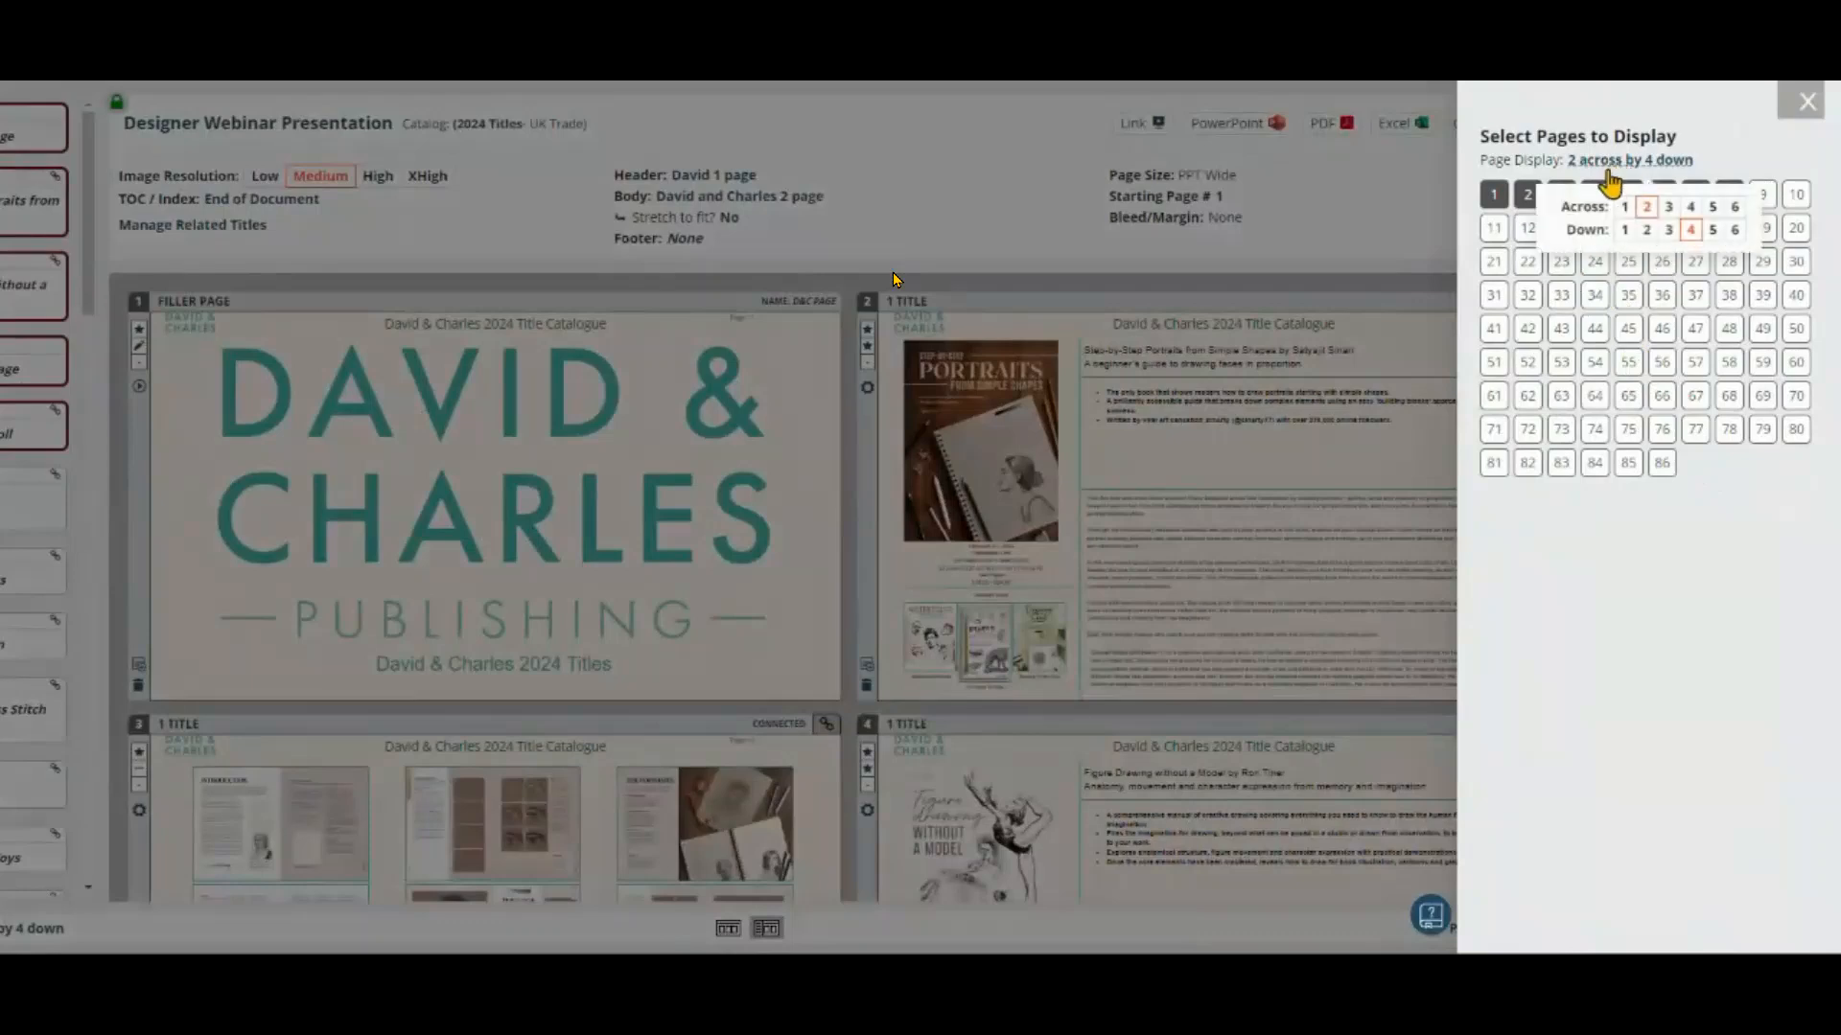
left_click(1625, 231)
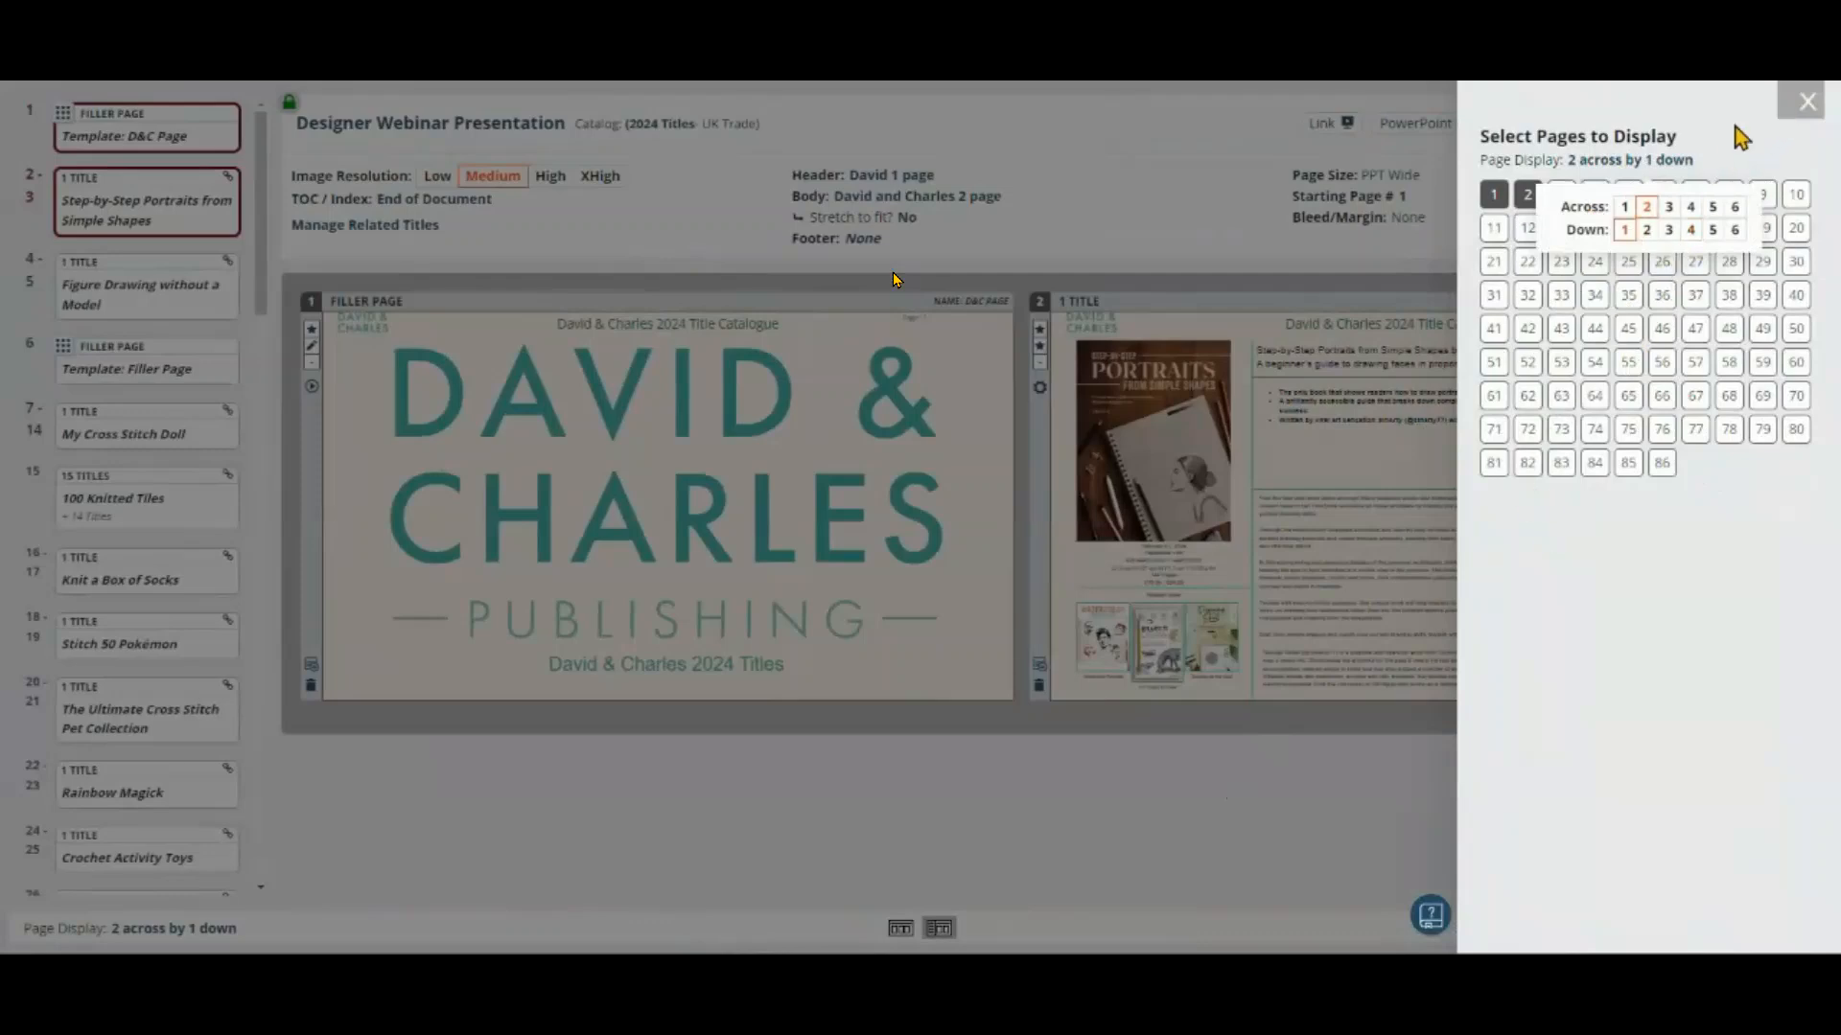
left_click(1808, 102)
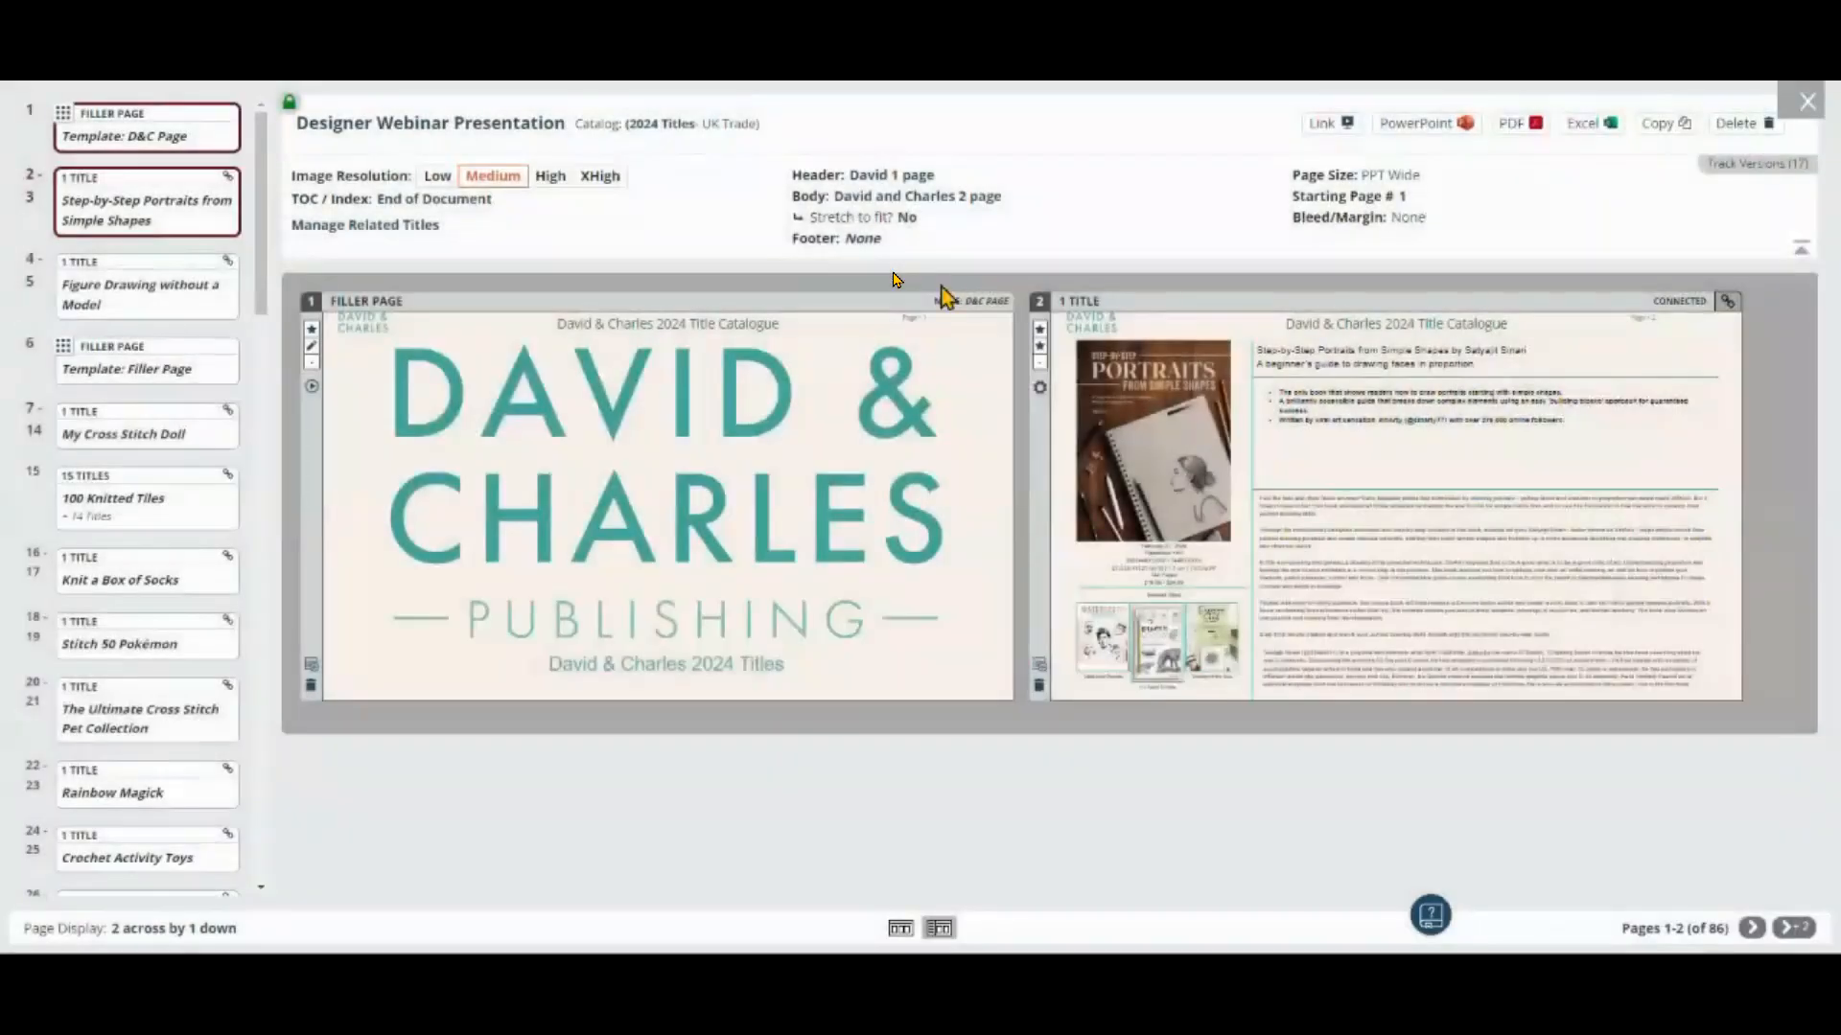
Step: Switch the page view between the layouts without and with the sidebar, ending with the sidebar shown
left_click(901, 930)
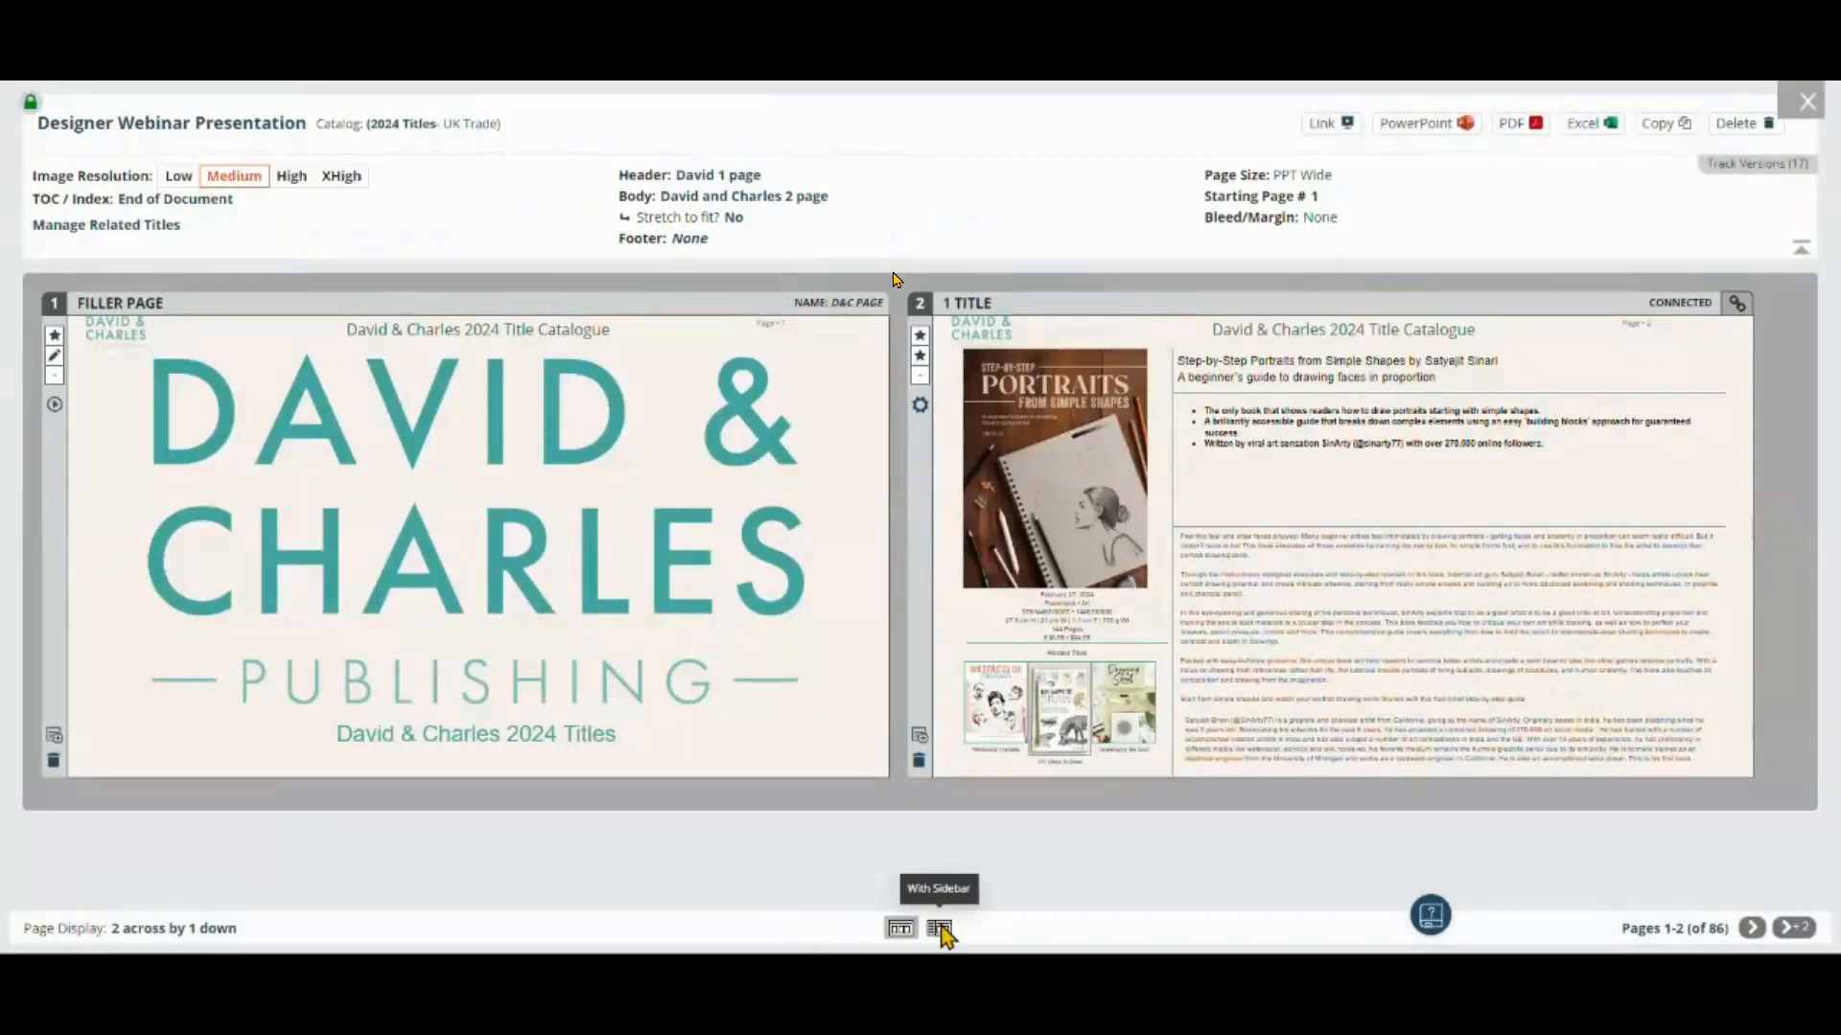
left_click(939, 928)
left_click(899, 928)
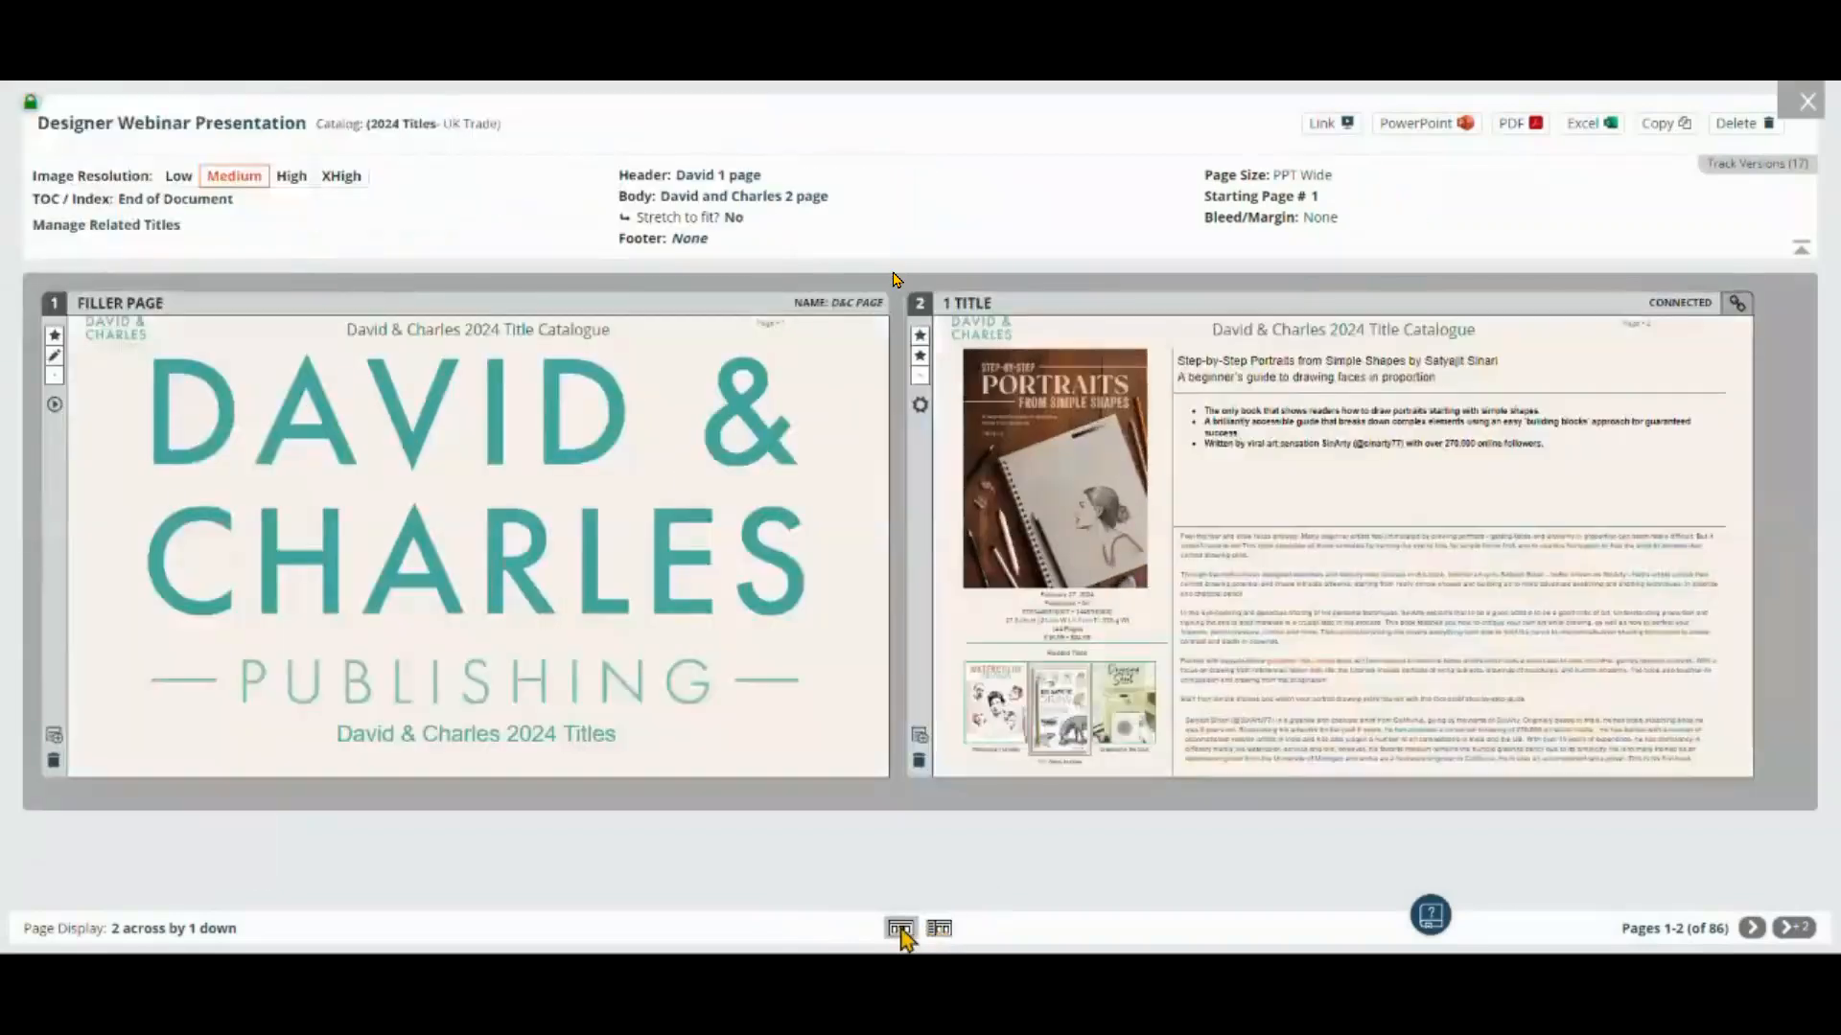
left_click(939, 928)
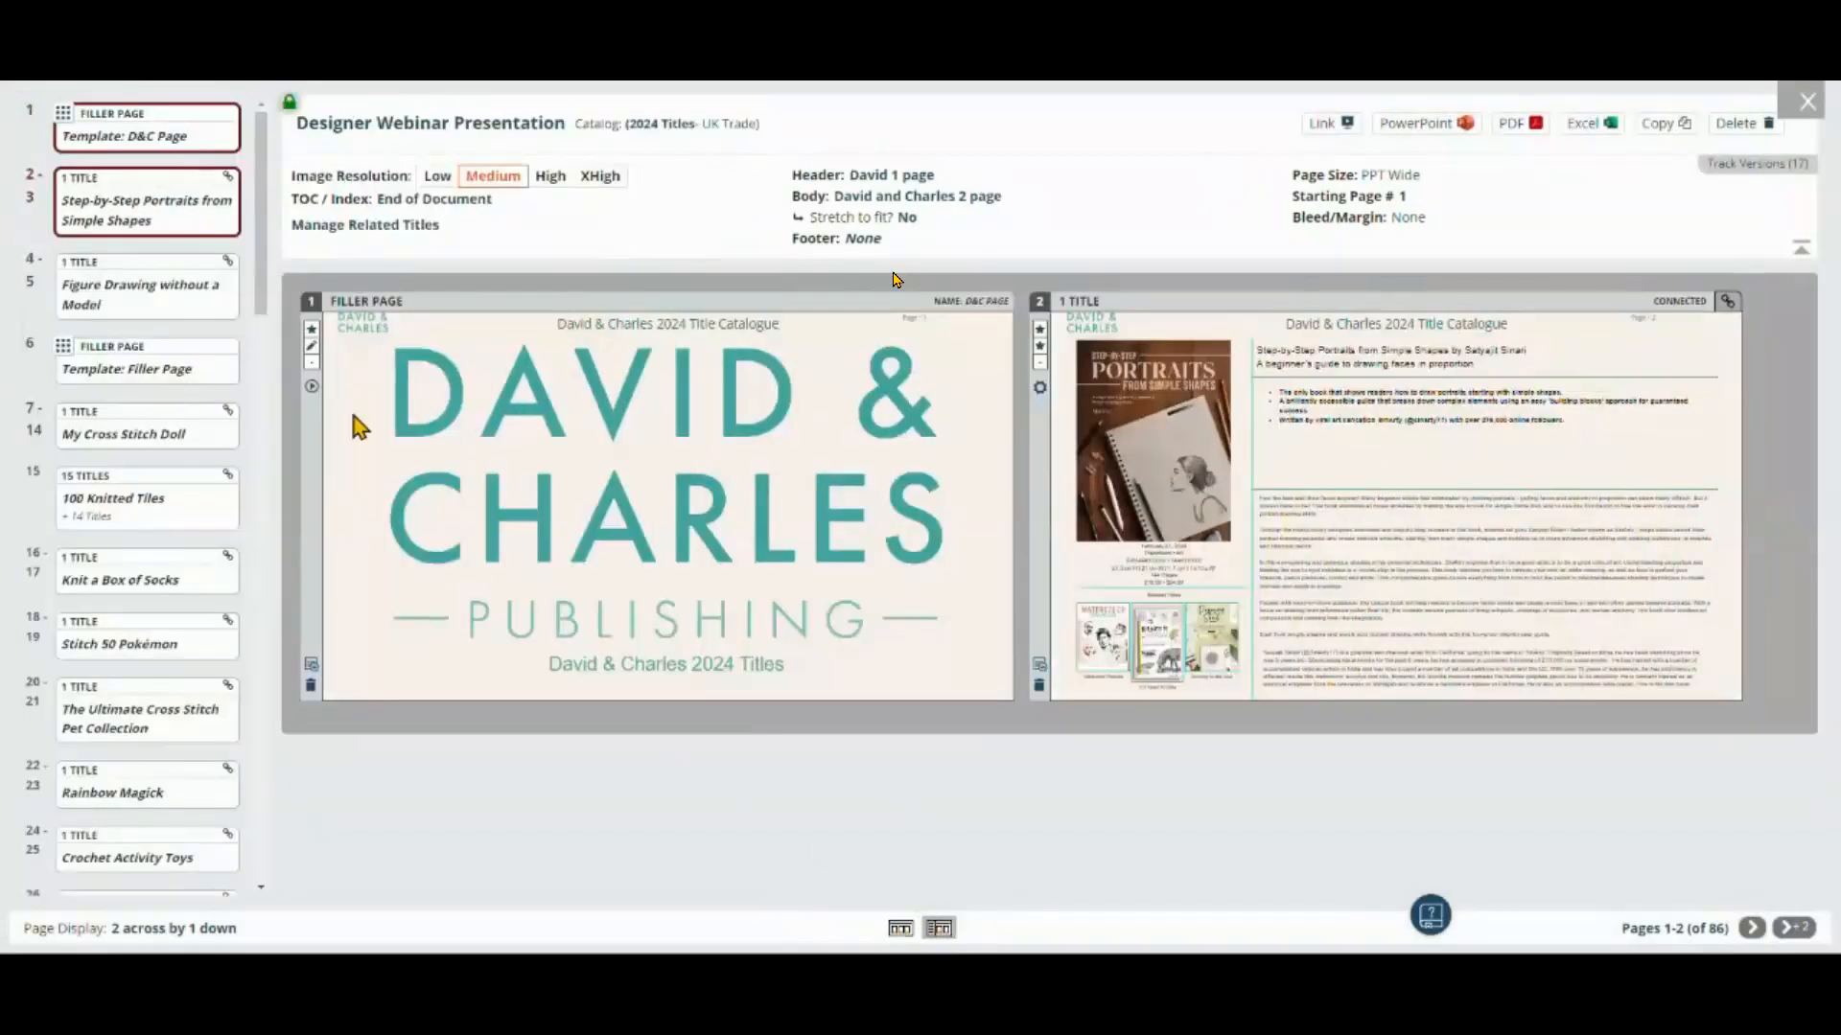
Step: Open the document's title for editing and leave its text as is
left_click(439, 123)
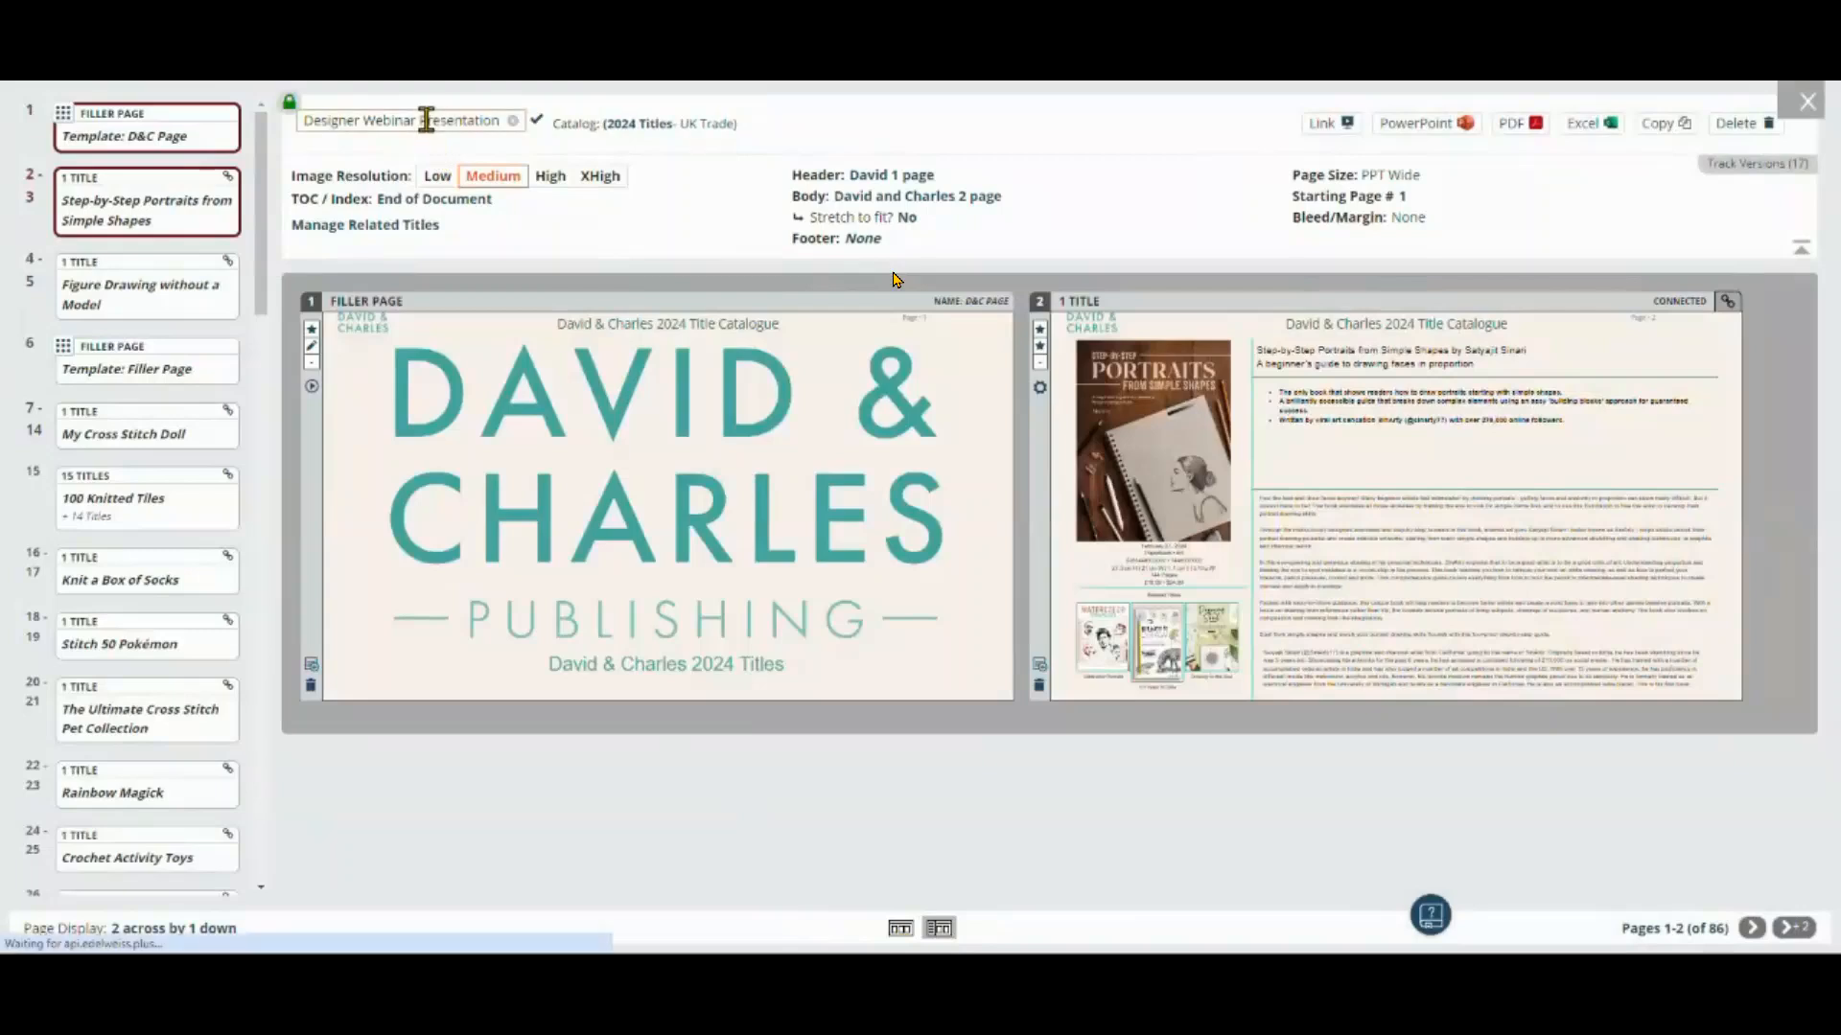
left_click_drag(476, 125, 383, 118)
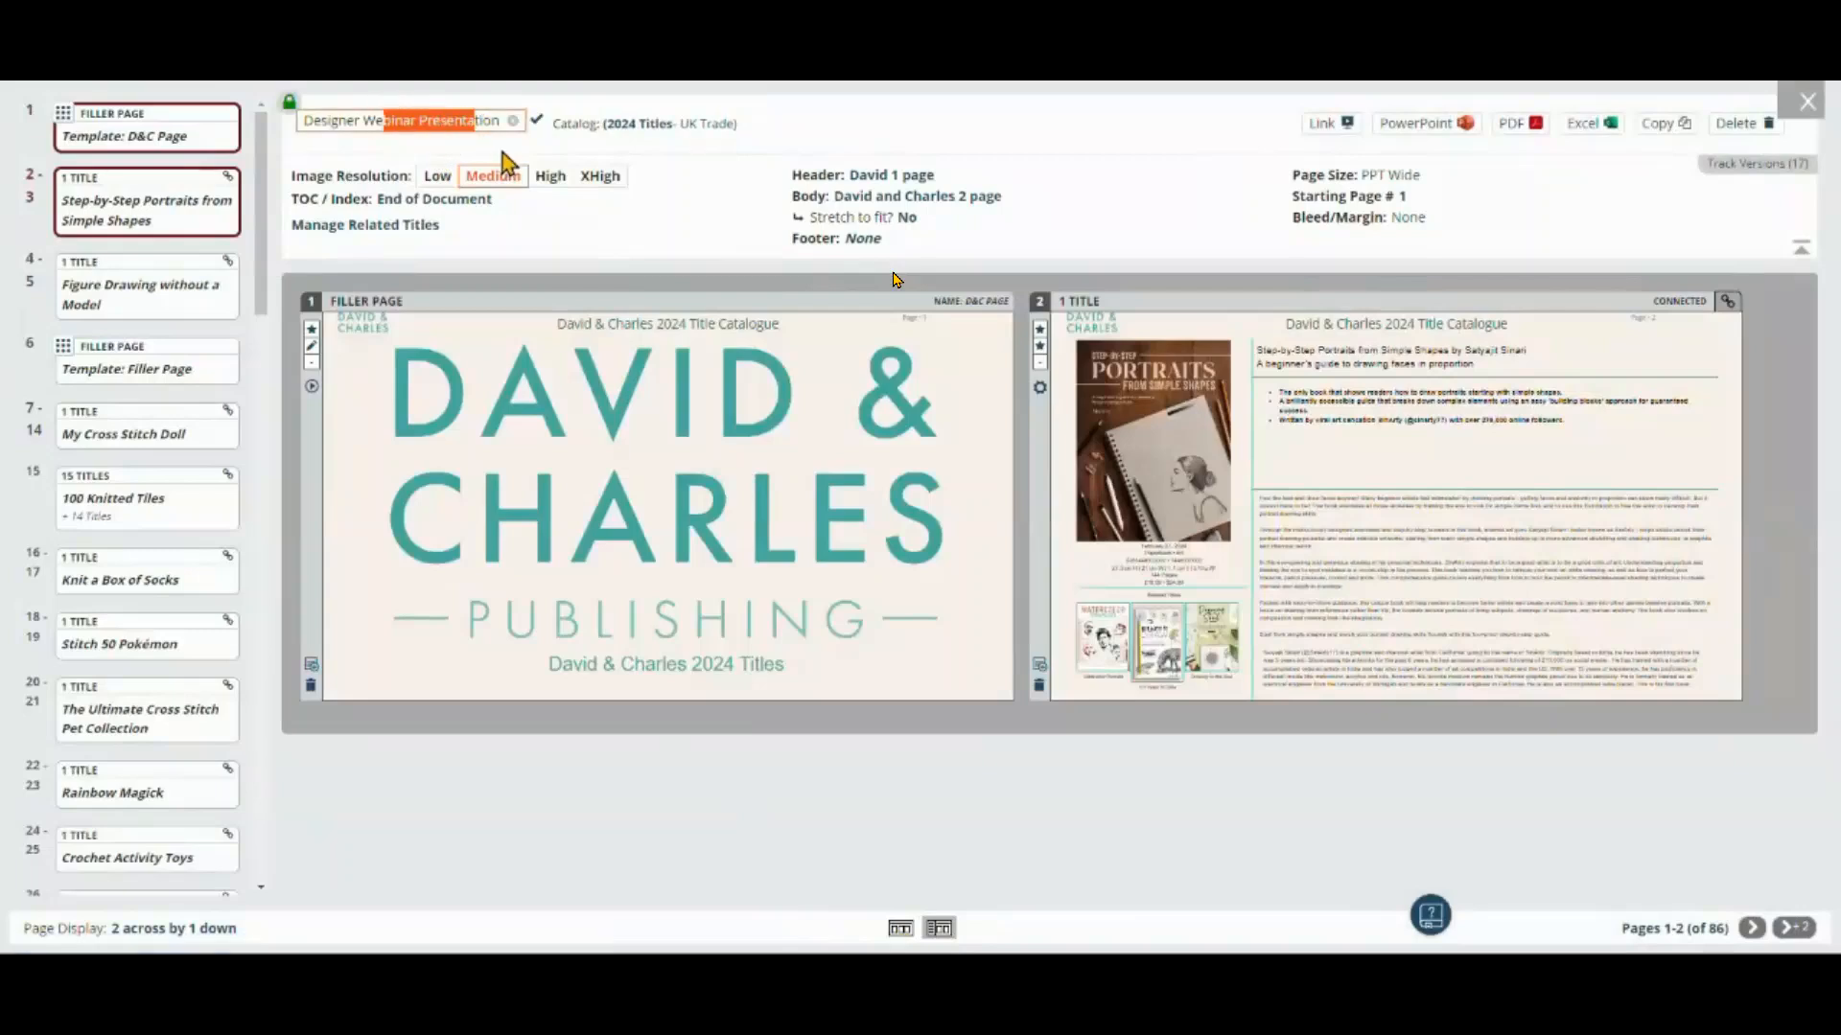
left_click(554, 147)
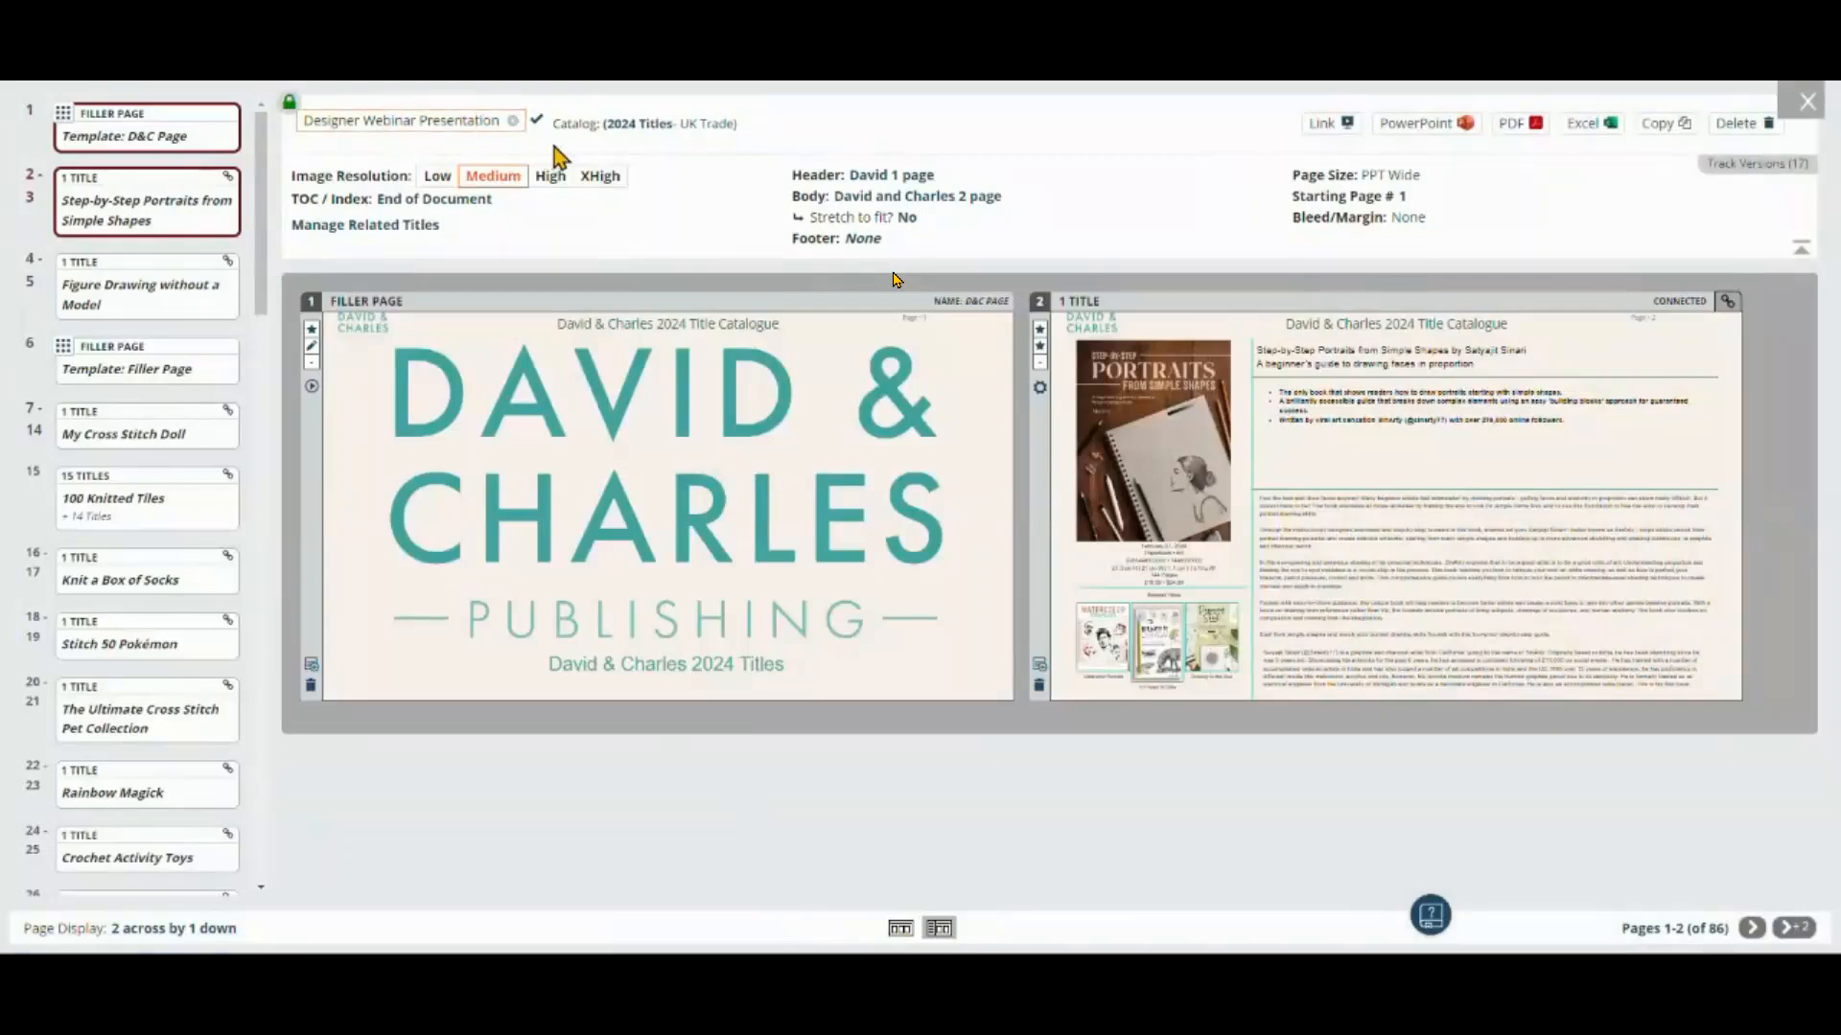
Step: View the option for copying the 2024 Titles catalog into an editable collection, and leave without creating one
left_click(647, 124)
left_click(641, 376)
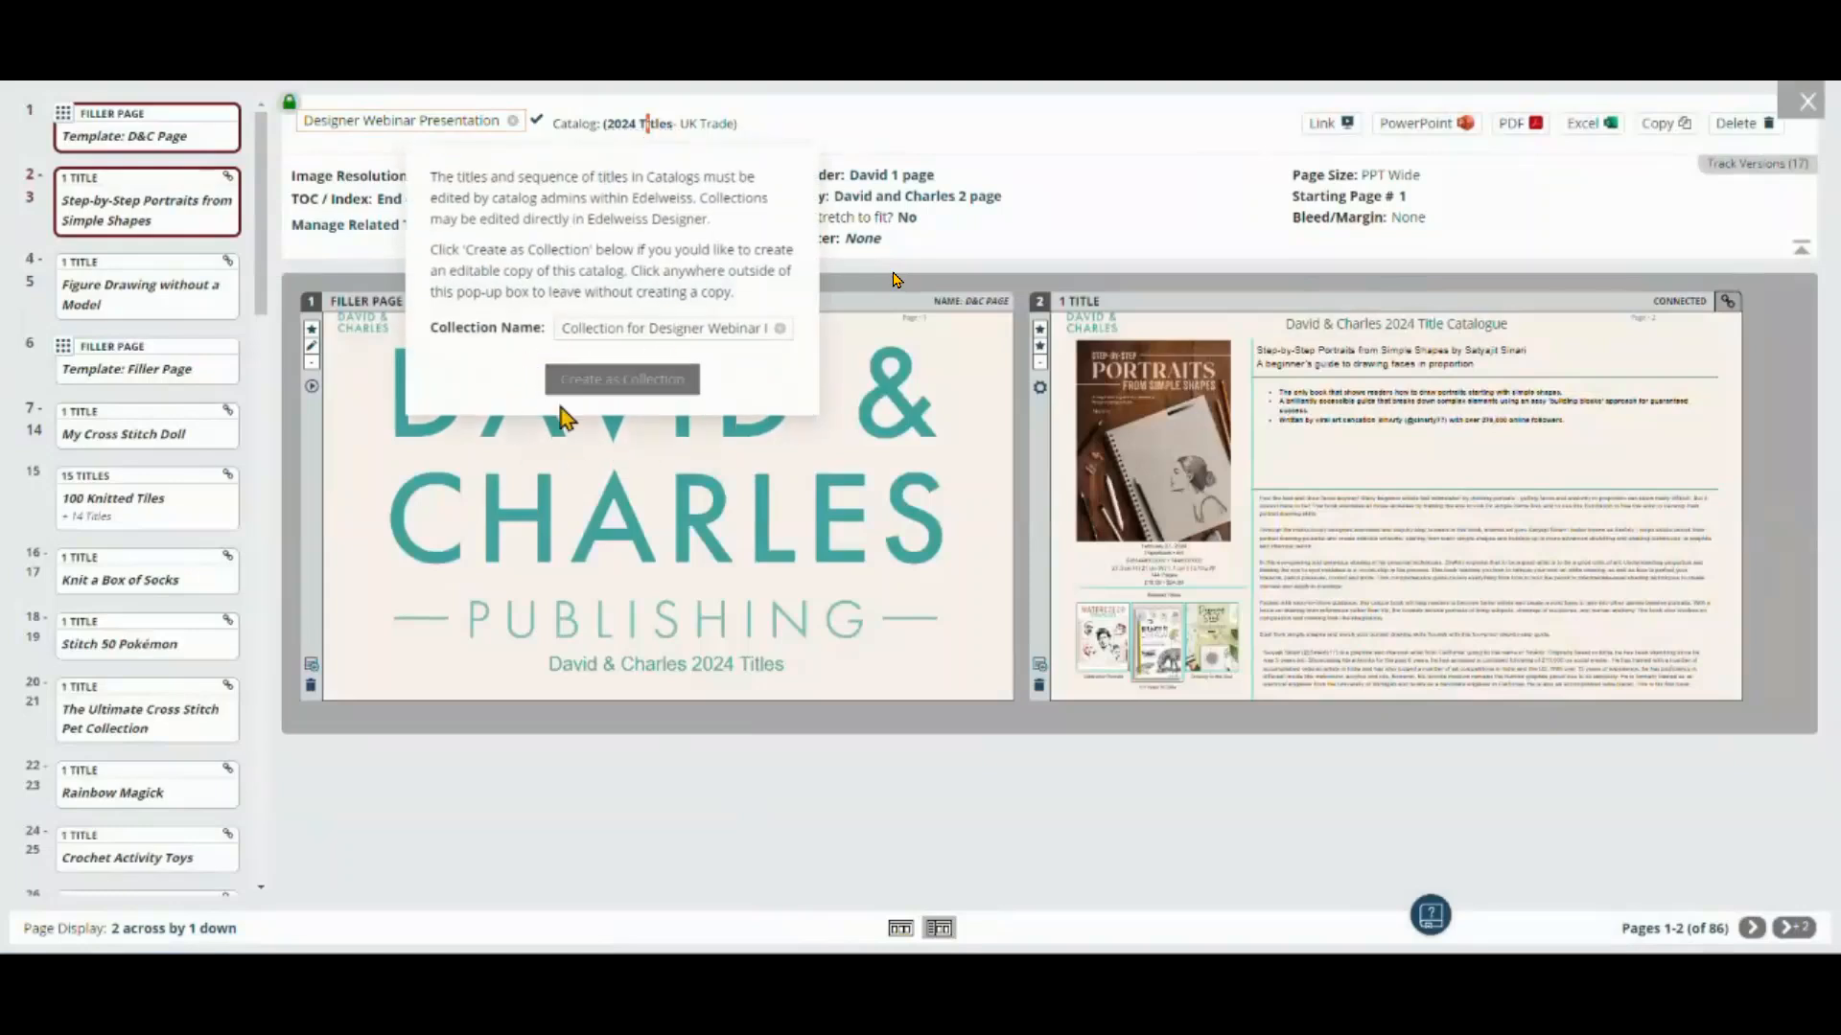
left_click(853, 142)
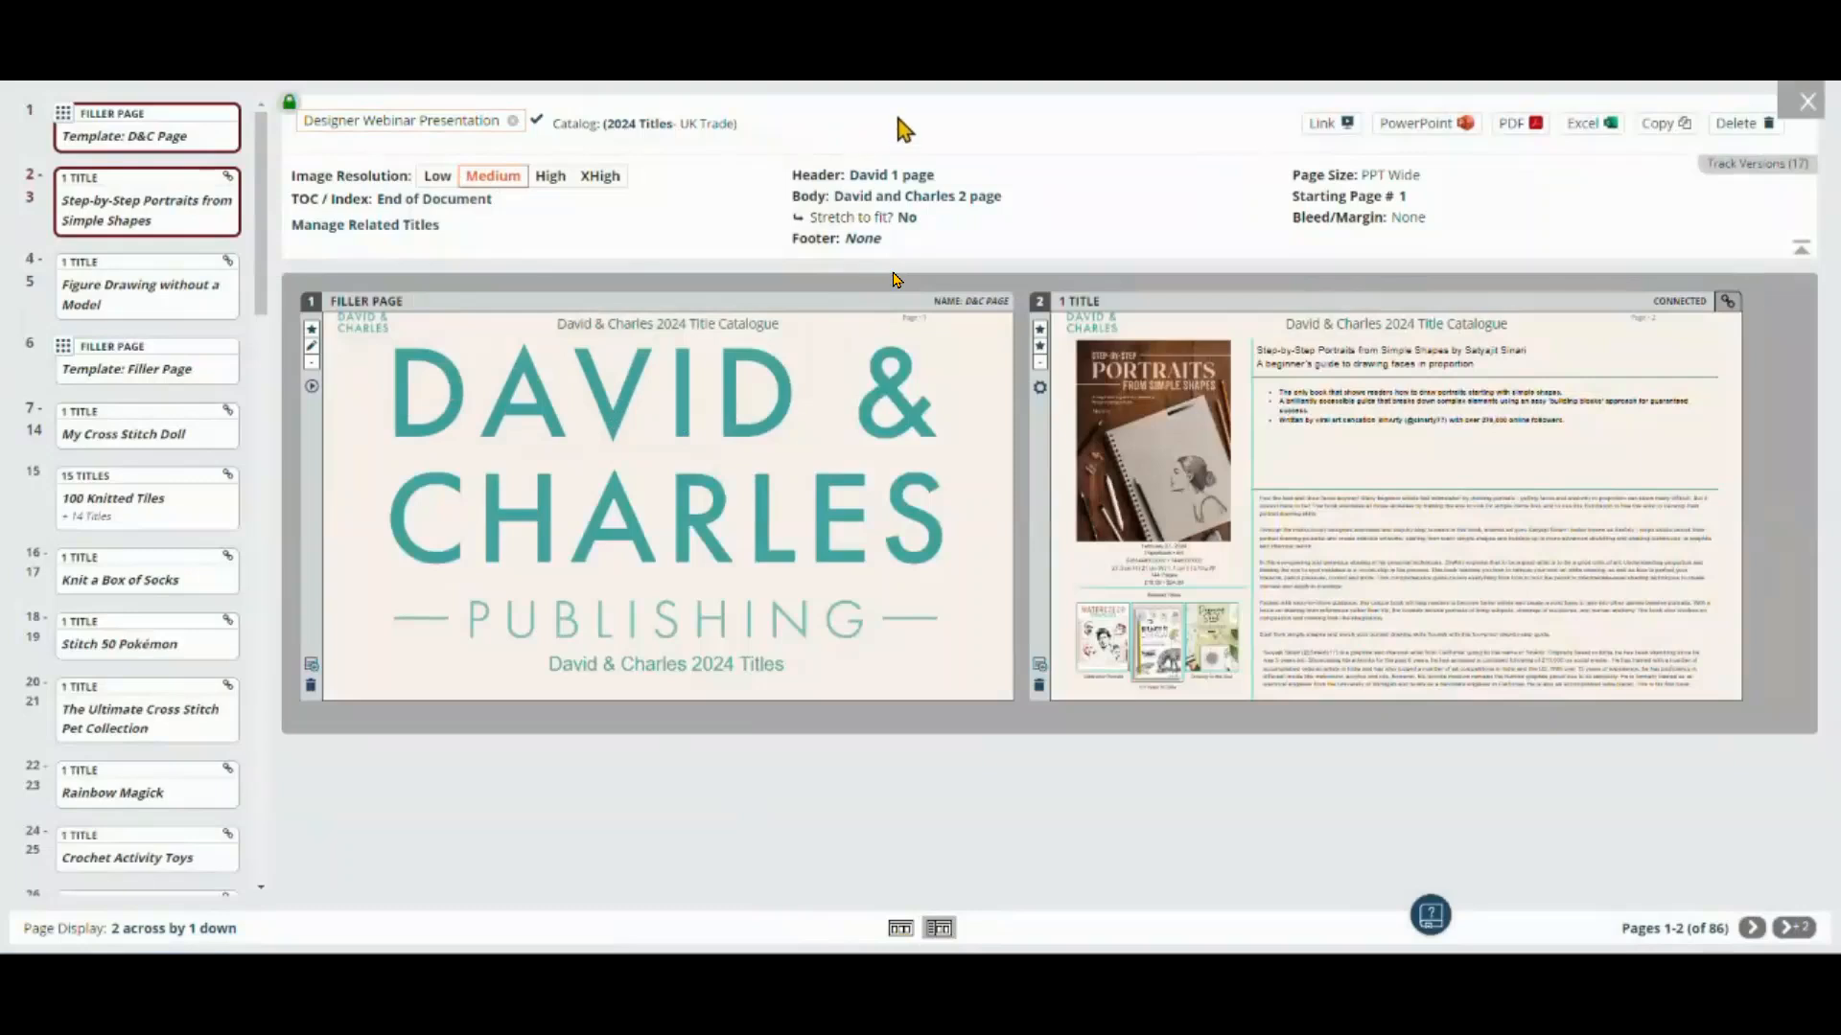
Step: View the presentation's share link, and examine the document's version history
left_click(1324, 124)
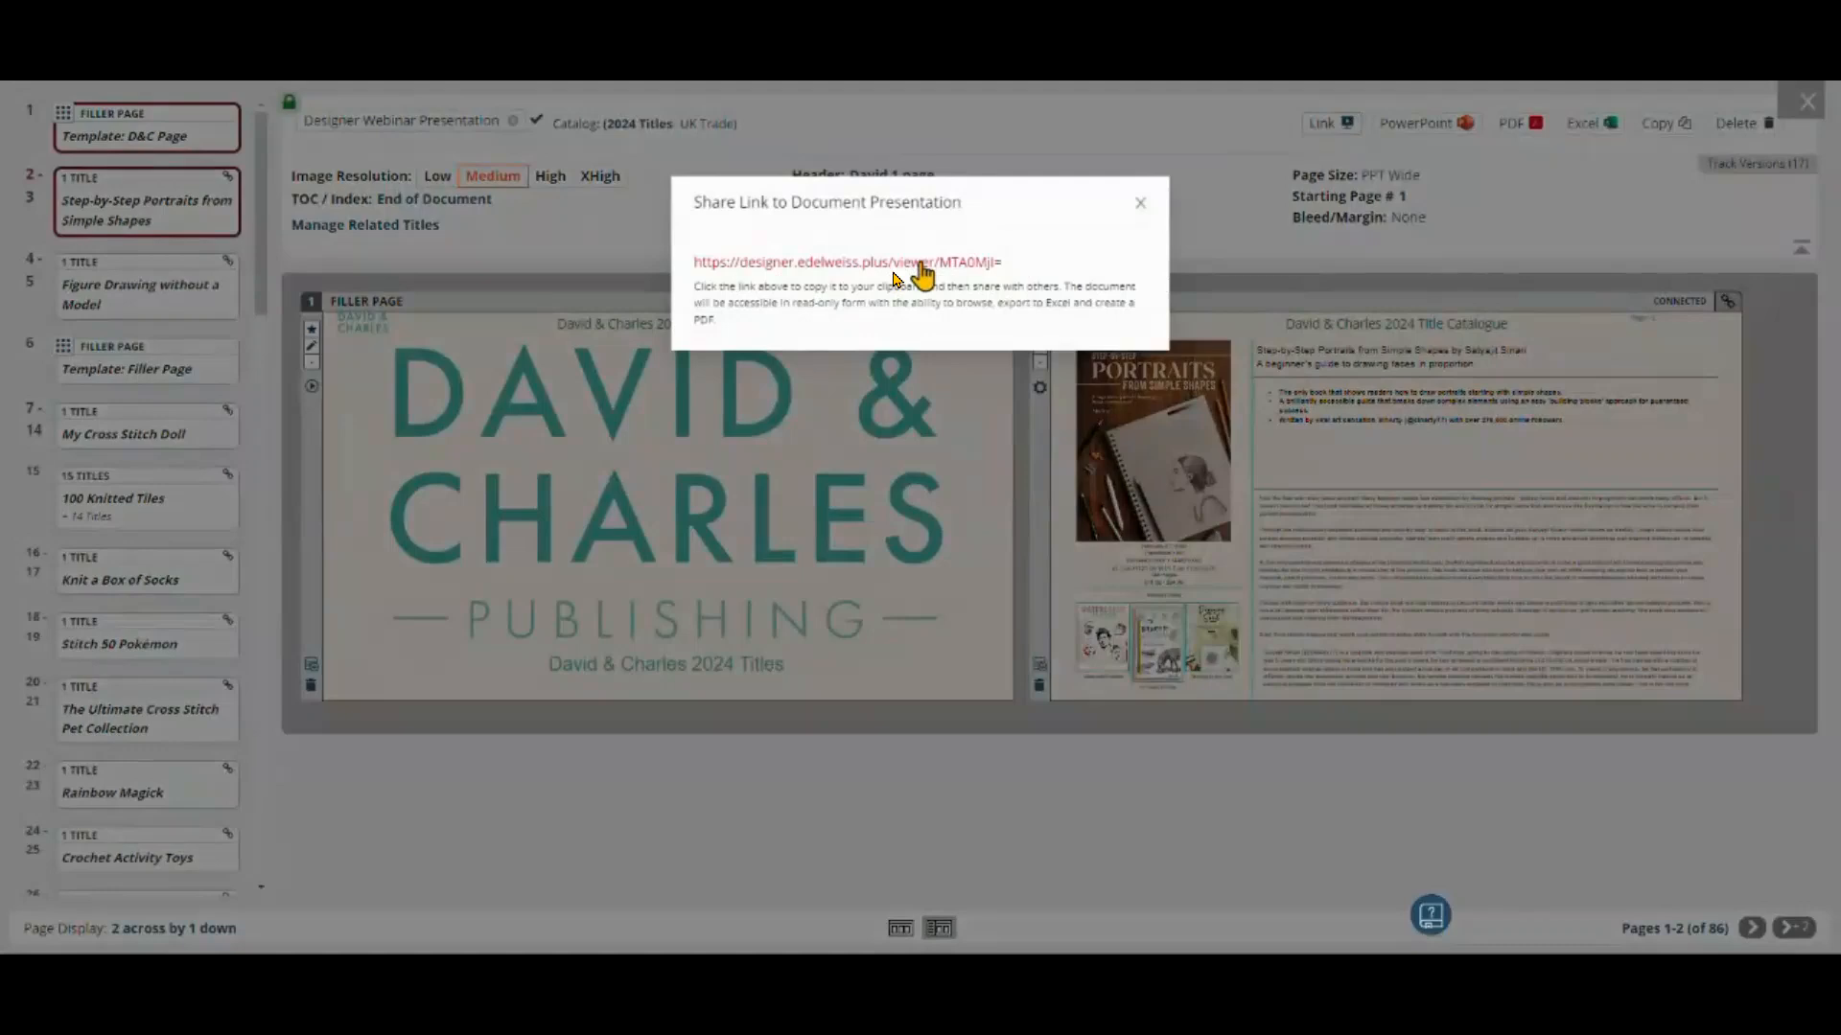
left_click(1141, 202)
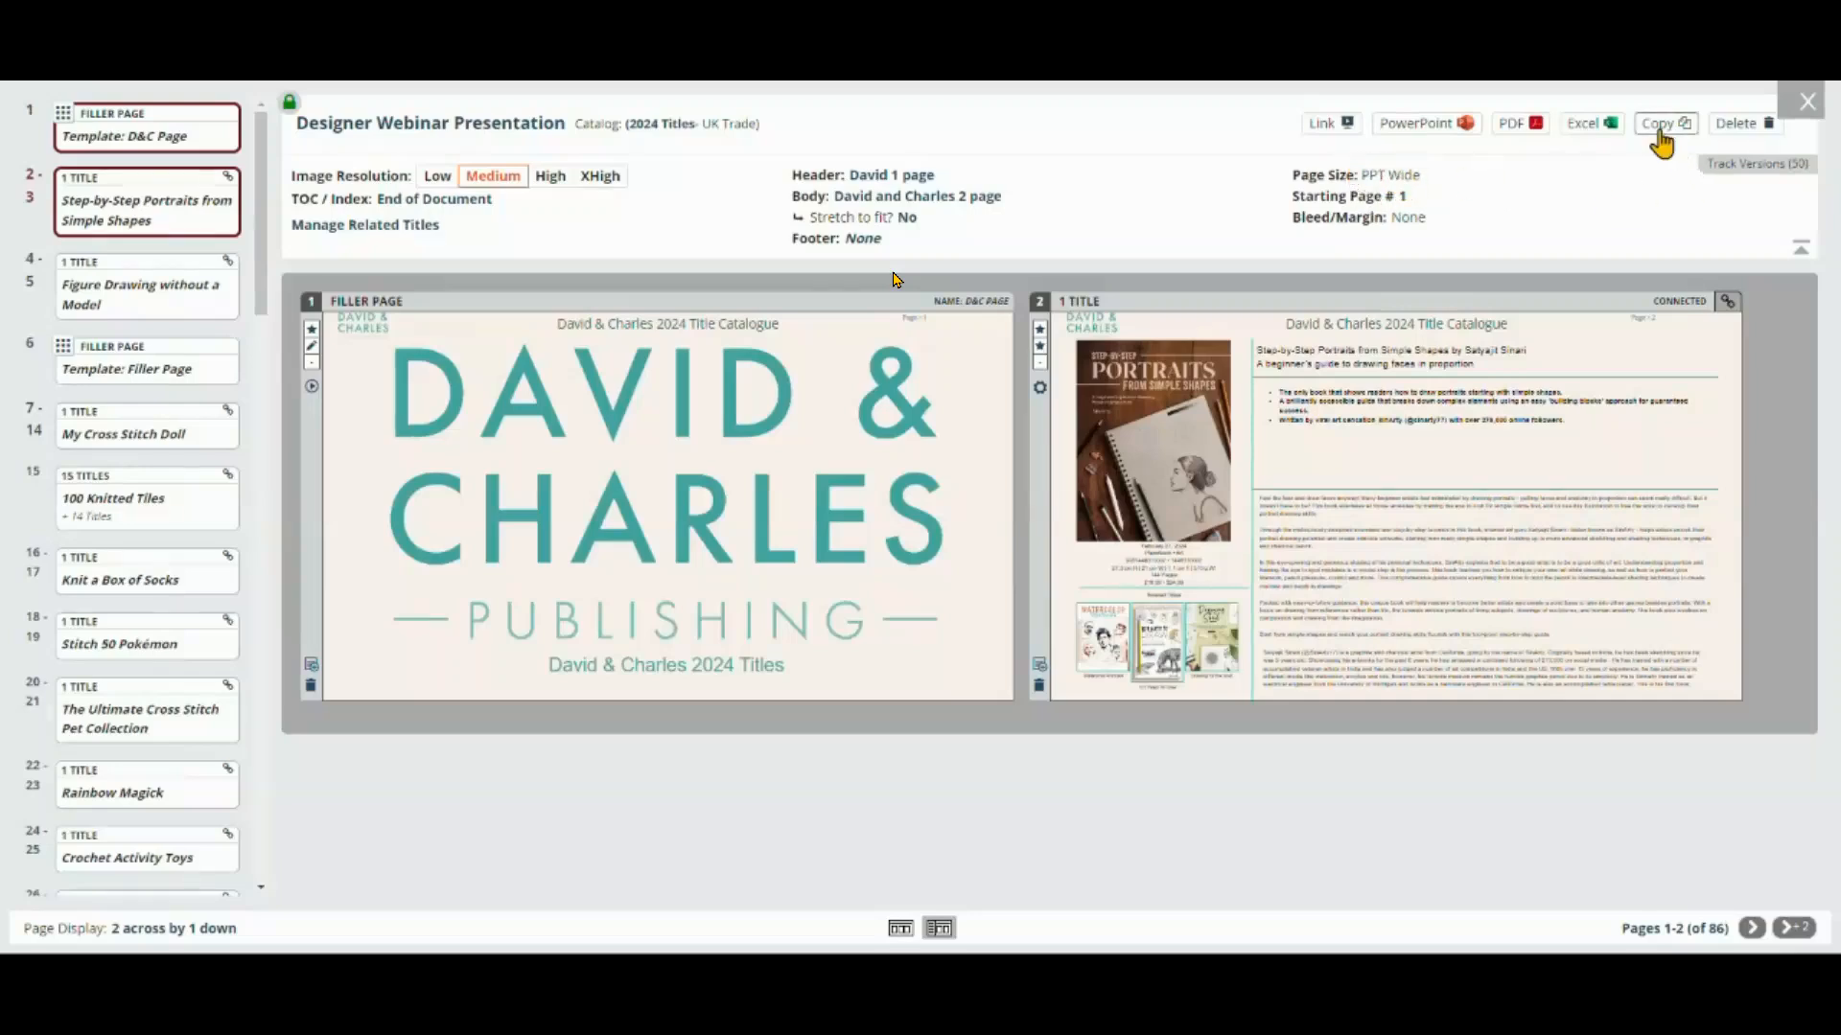
left_click(1756, 168)
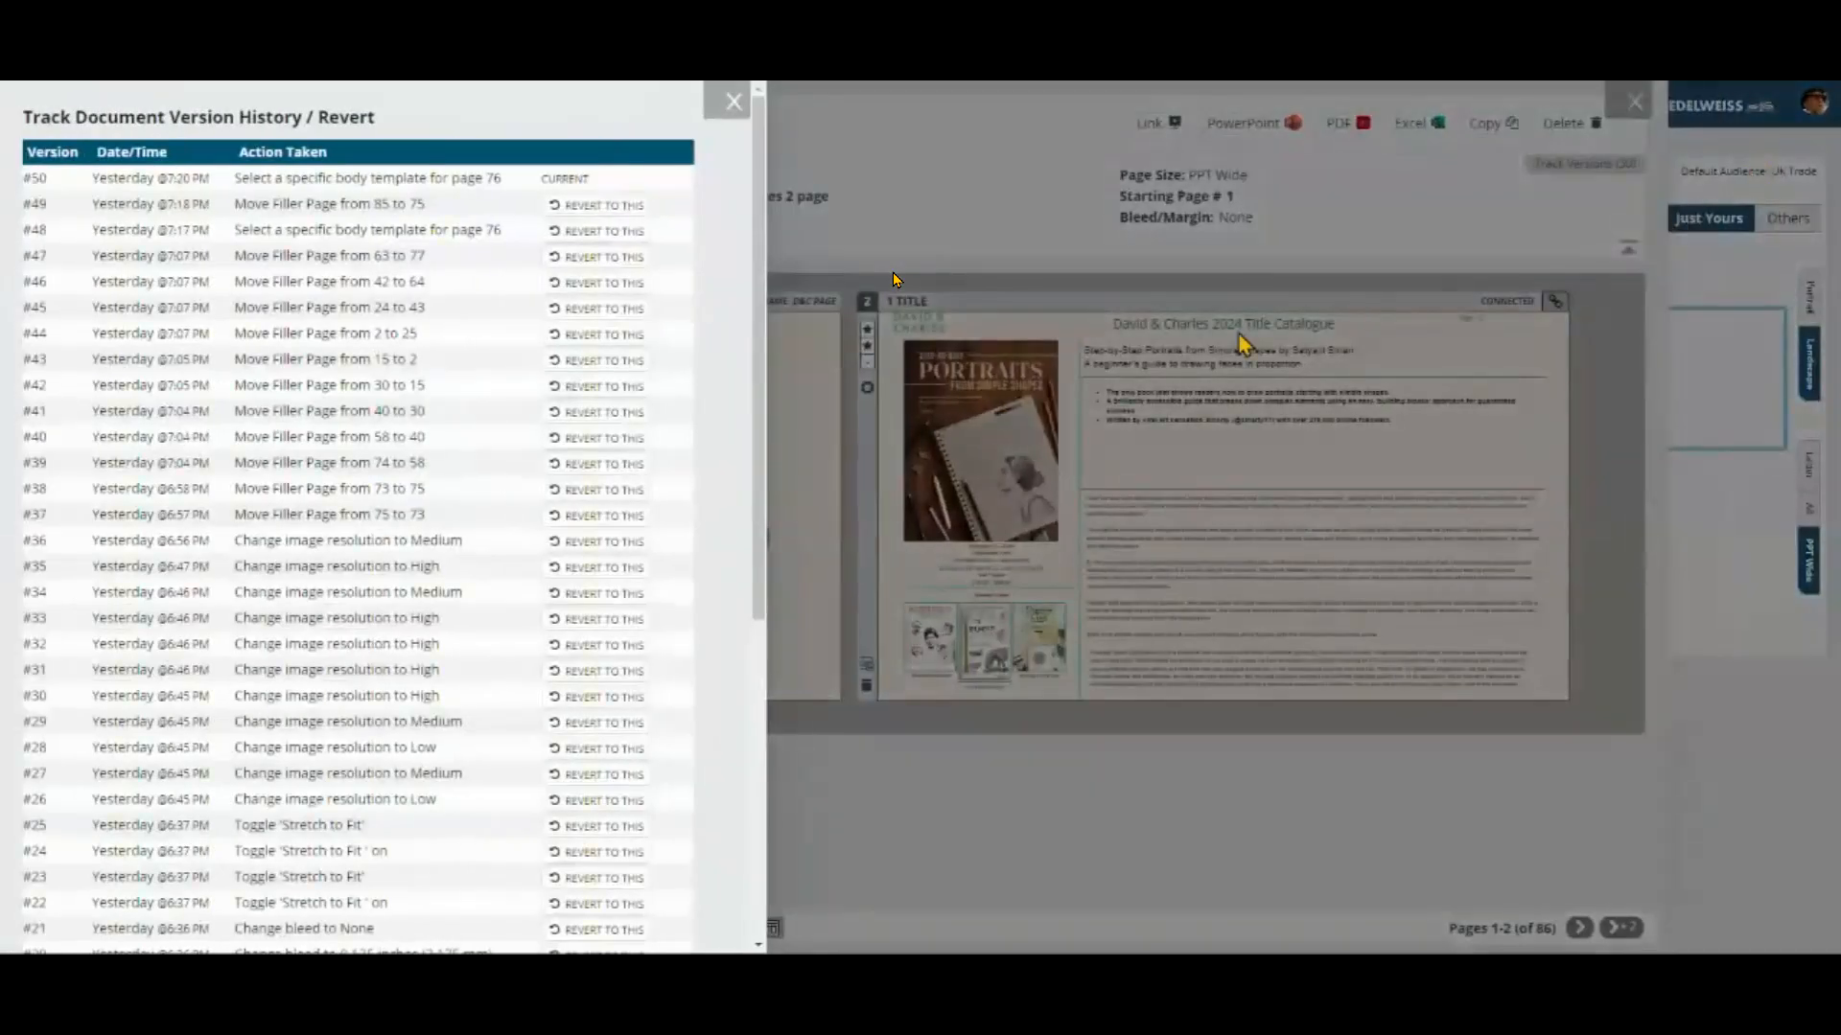
scroll(575, 348, "down", 5)
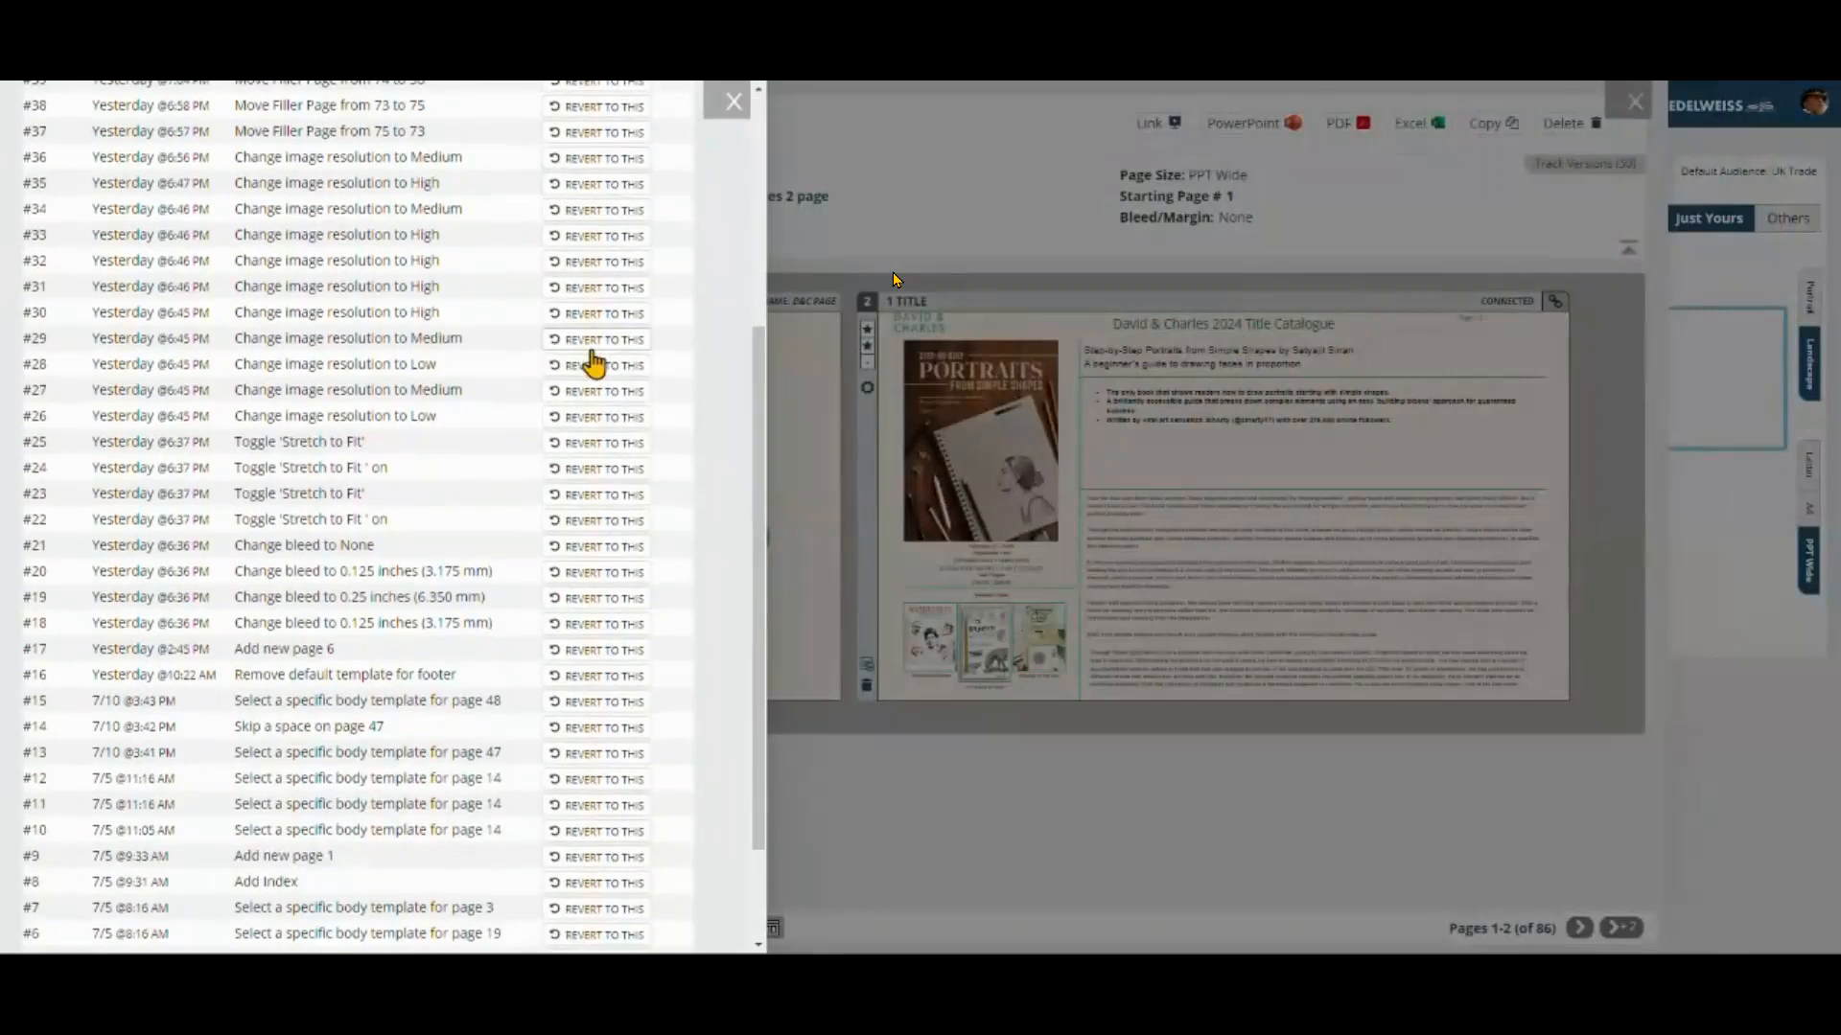
left_click(733, 102)
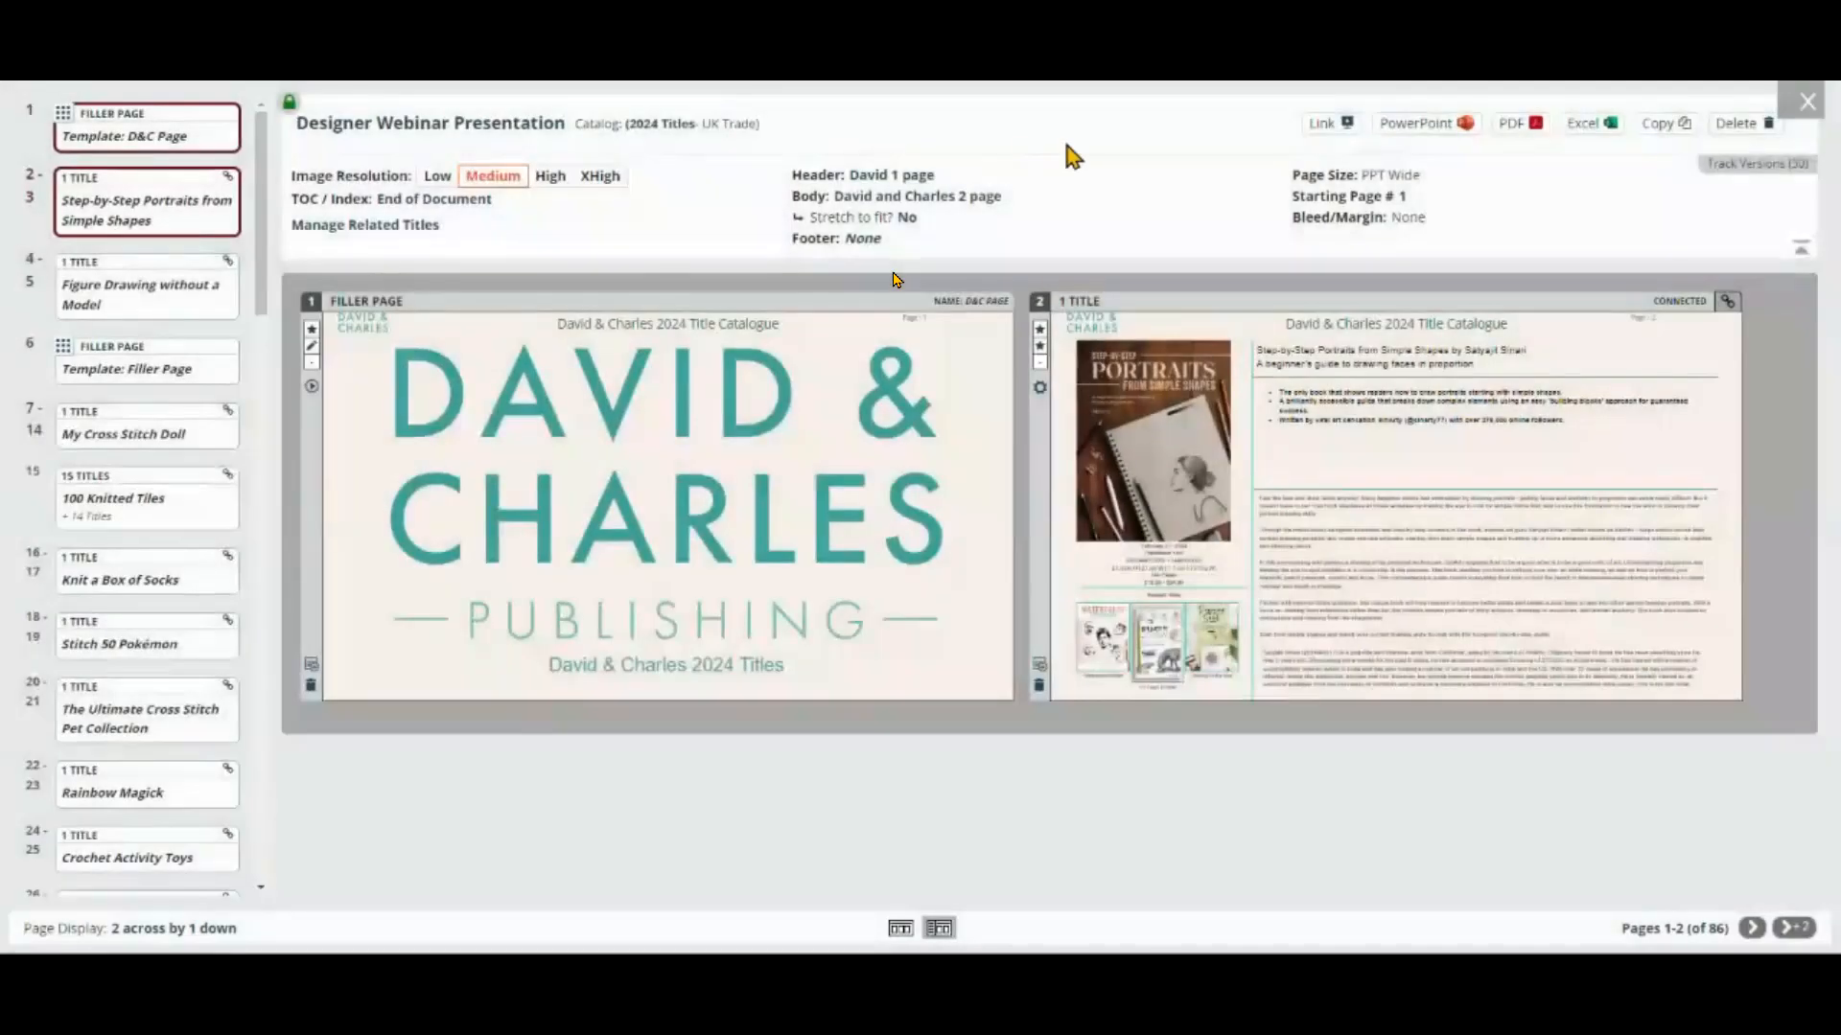
Step: Try a bleed/margin of 0.25 inches (6.350 mm) on the document and set it back to None
left_click(1407, 218)
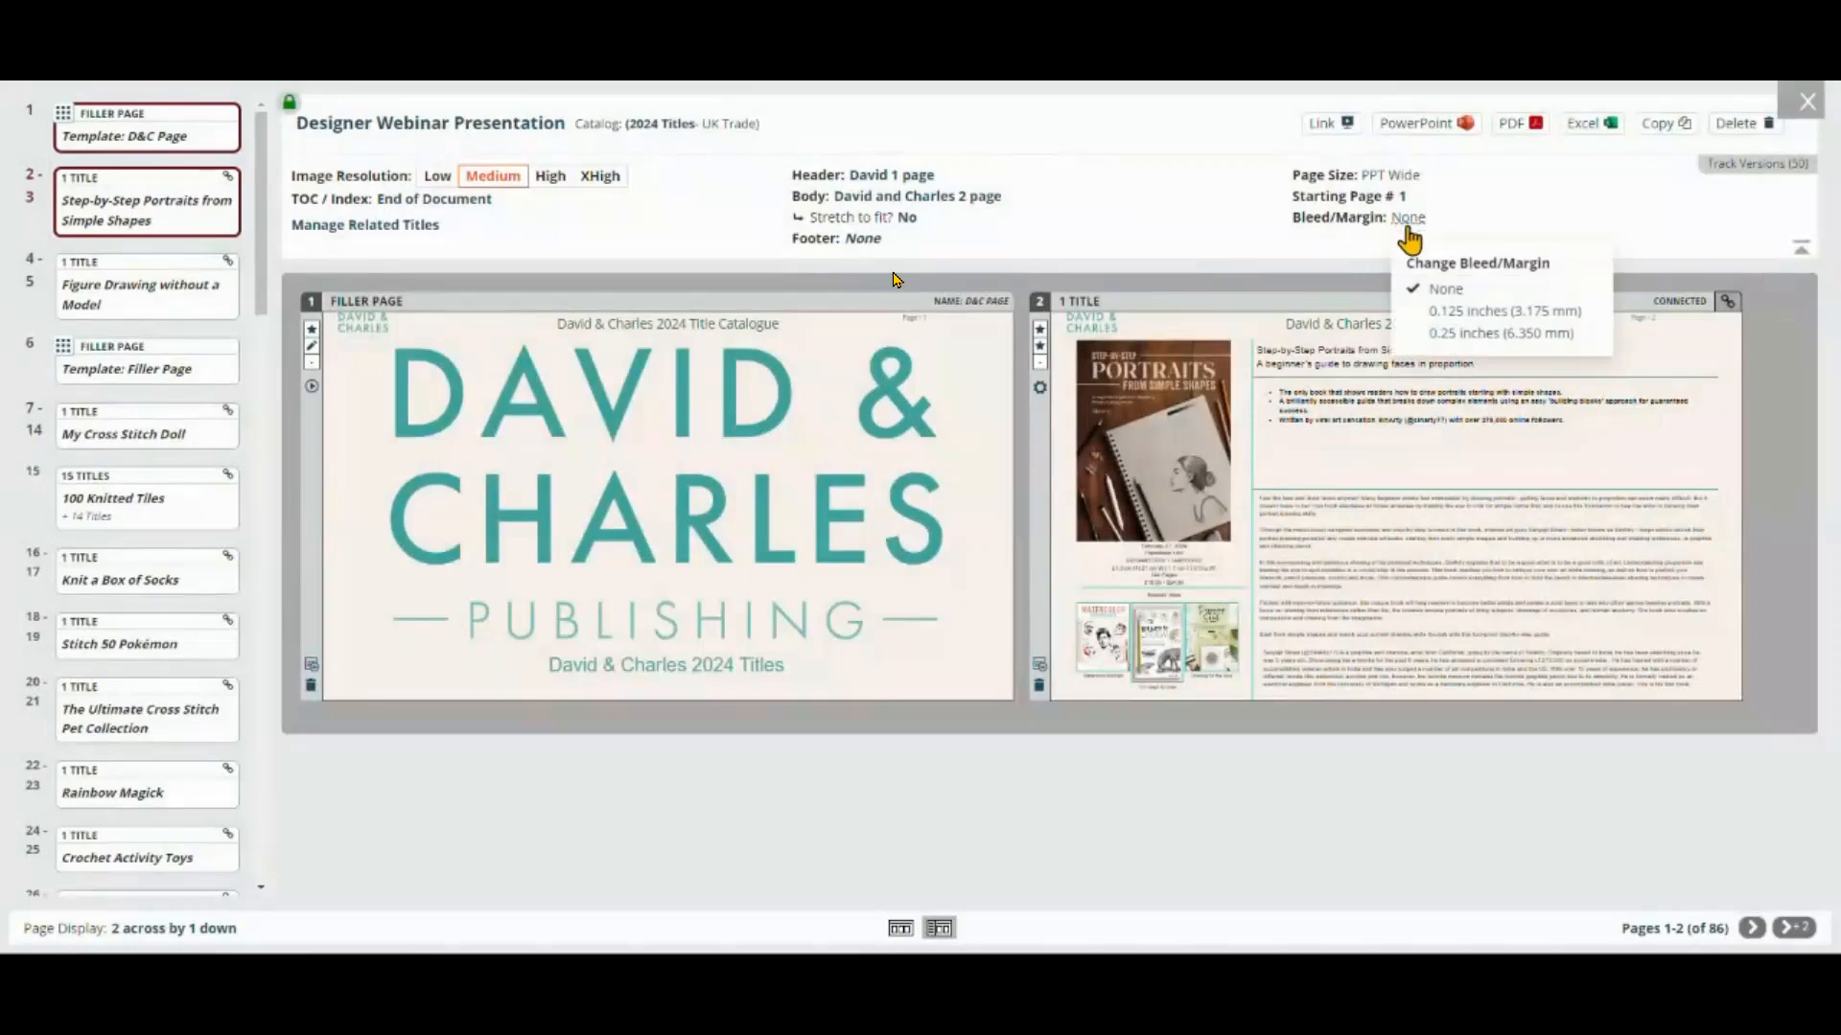
left_click(1472, 313)
left_click(1469, 334)
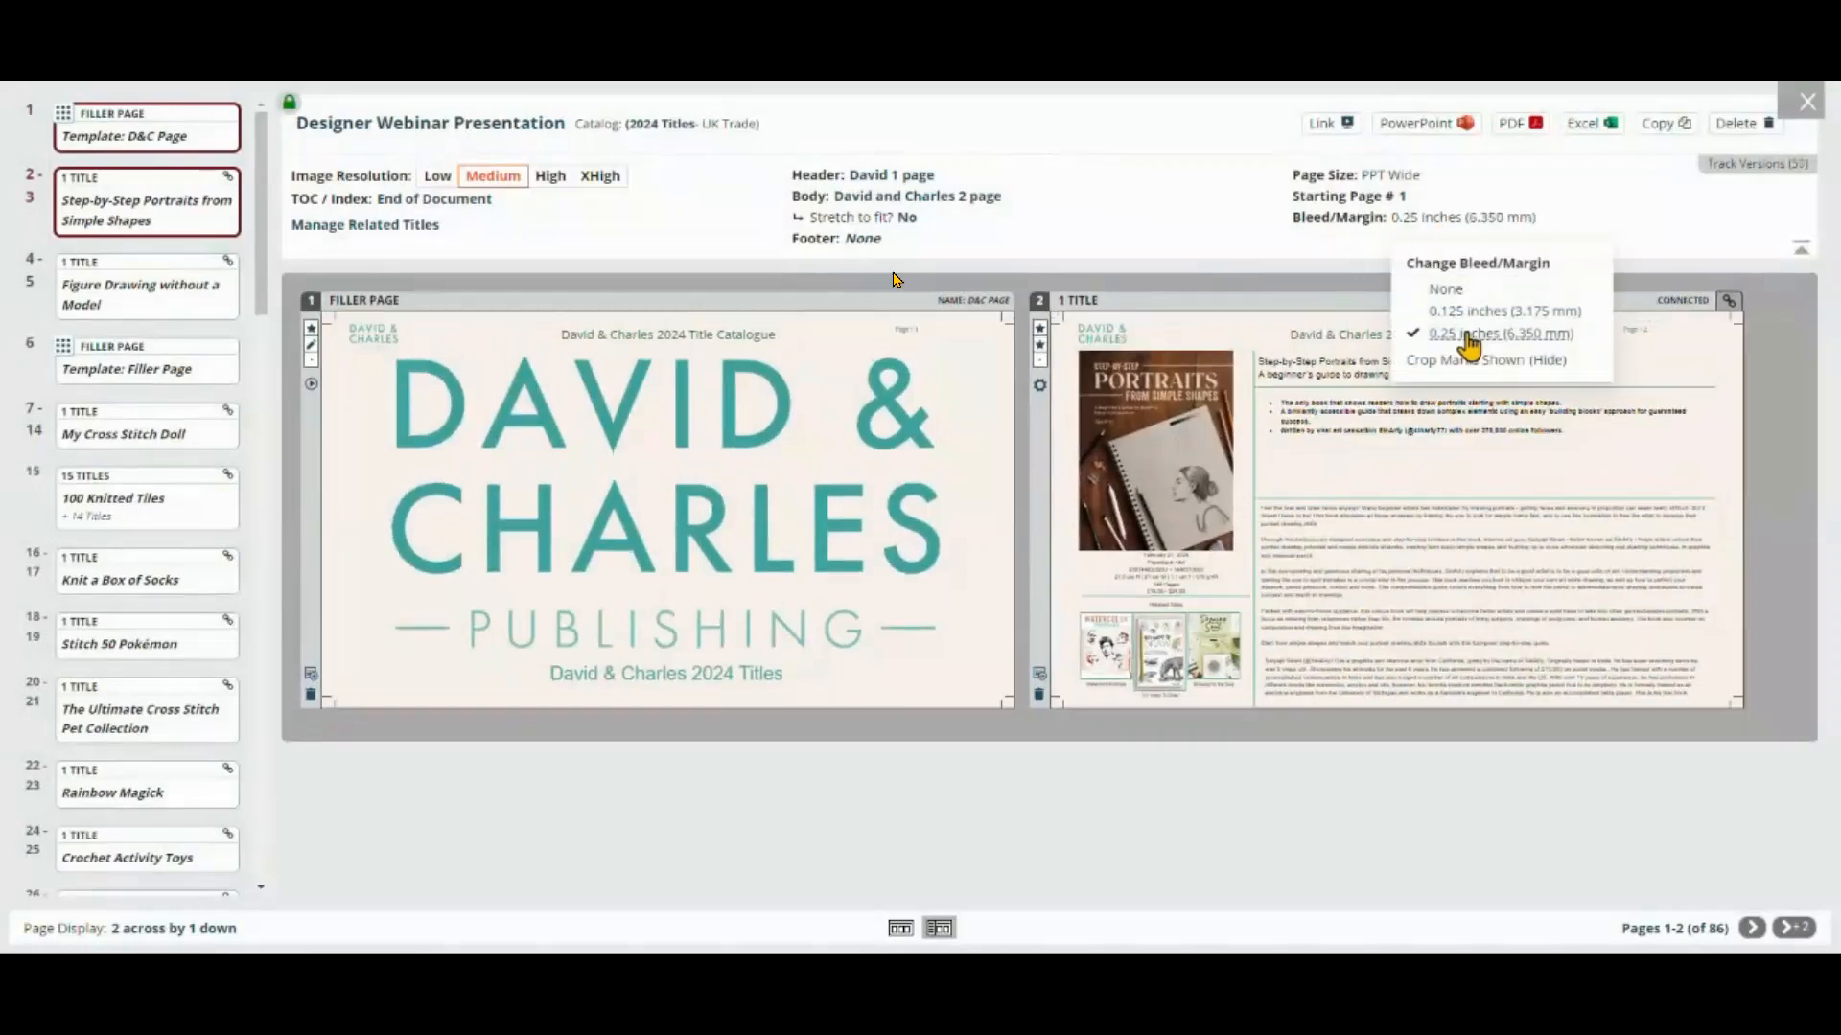
left_click(1446, 289)
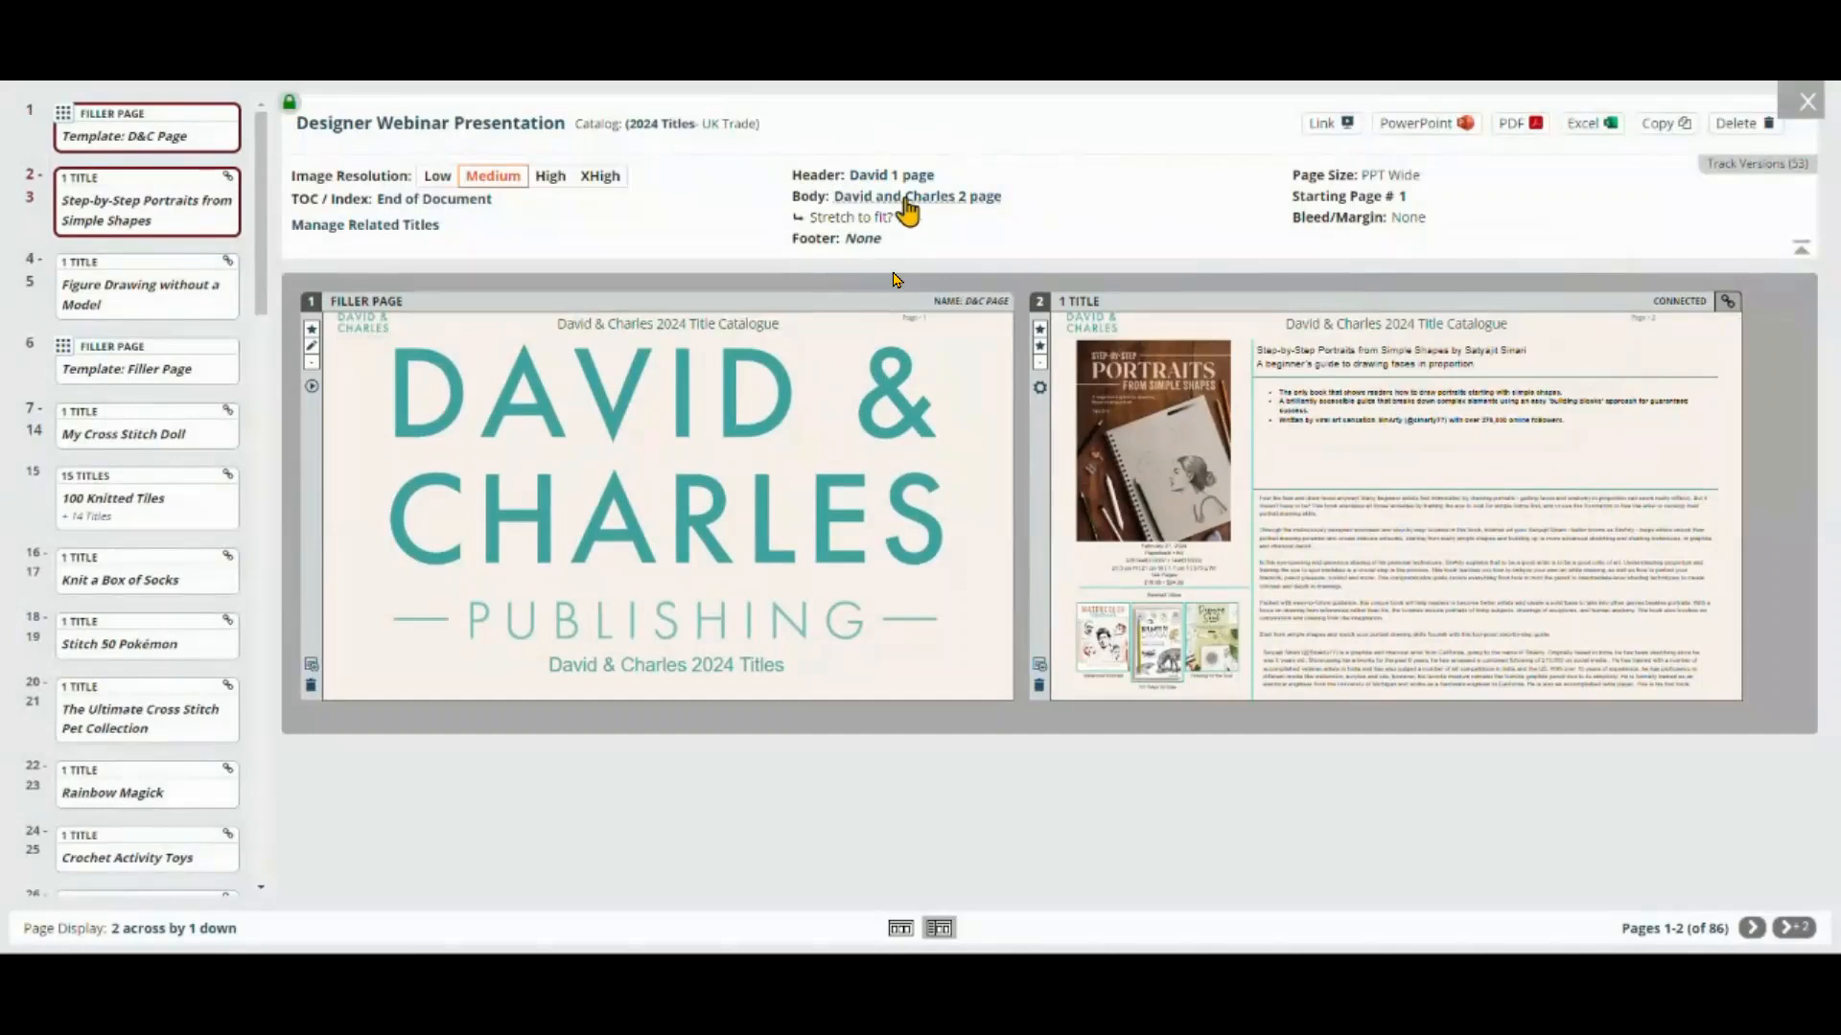
Step: Examine the available templates for the document's default body, and leave the current default in use
left_click(906, 198)
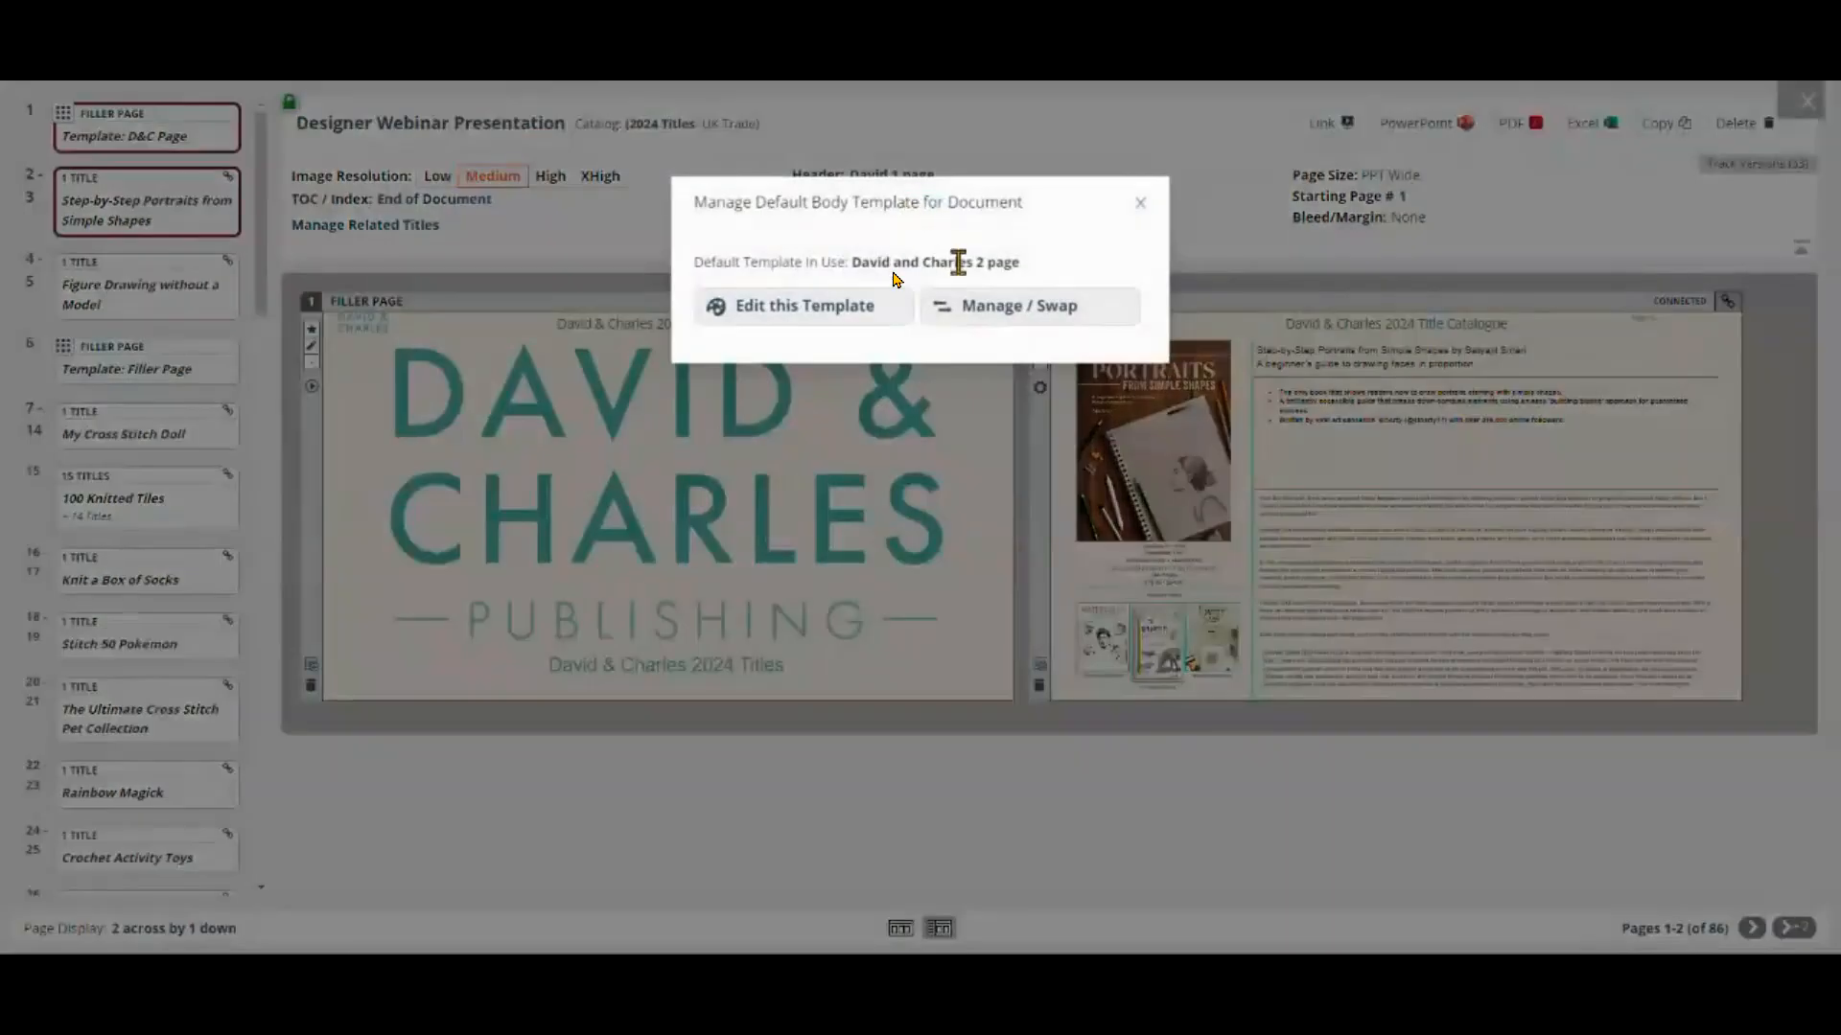
left_click(1006, 309)
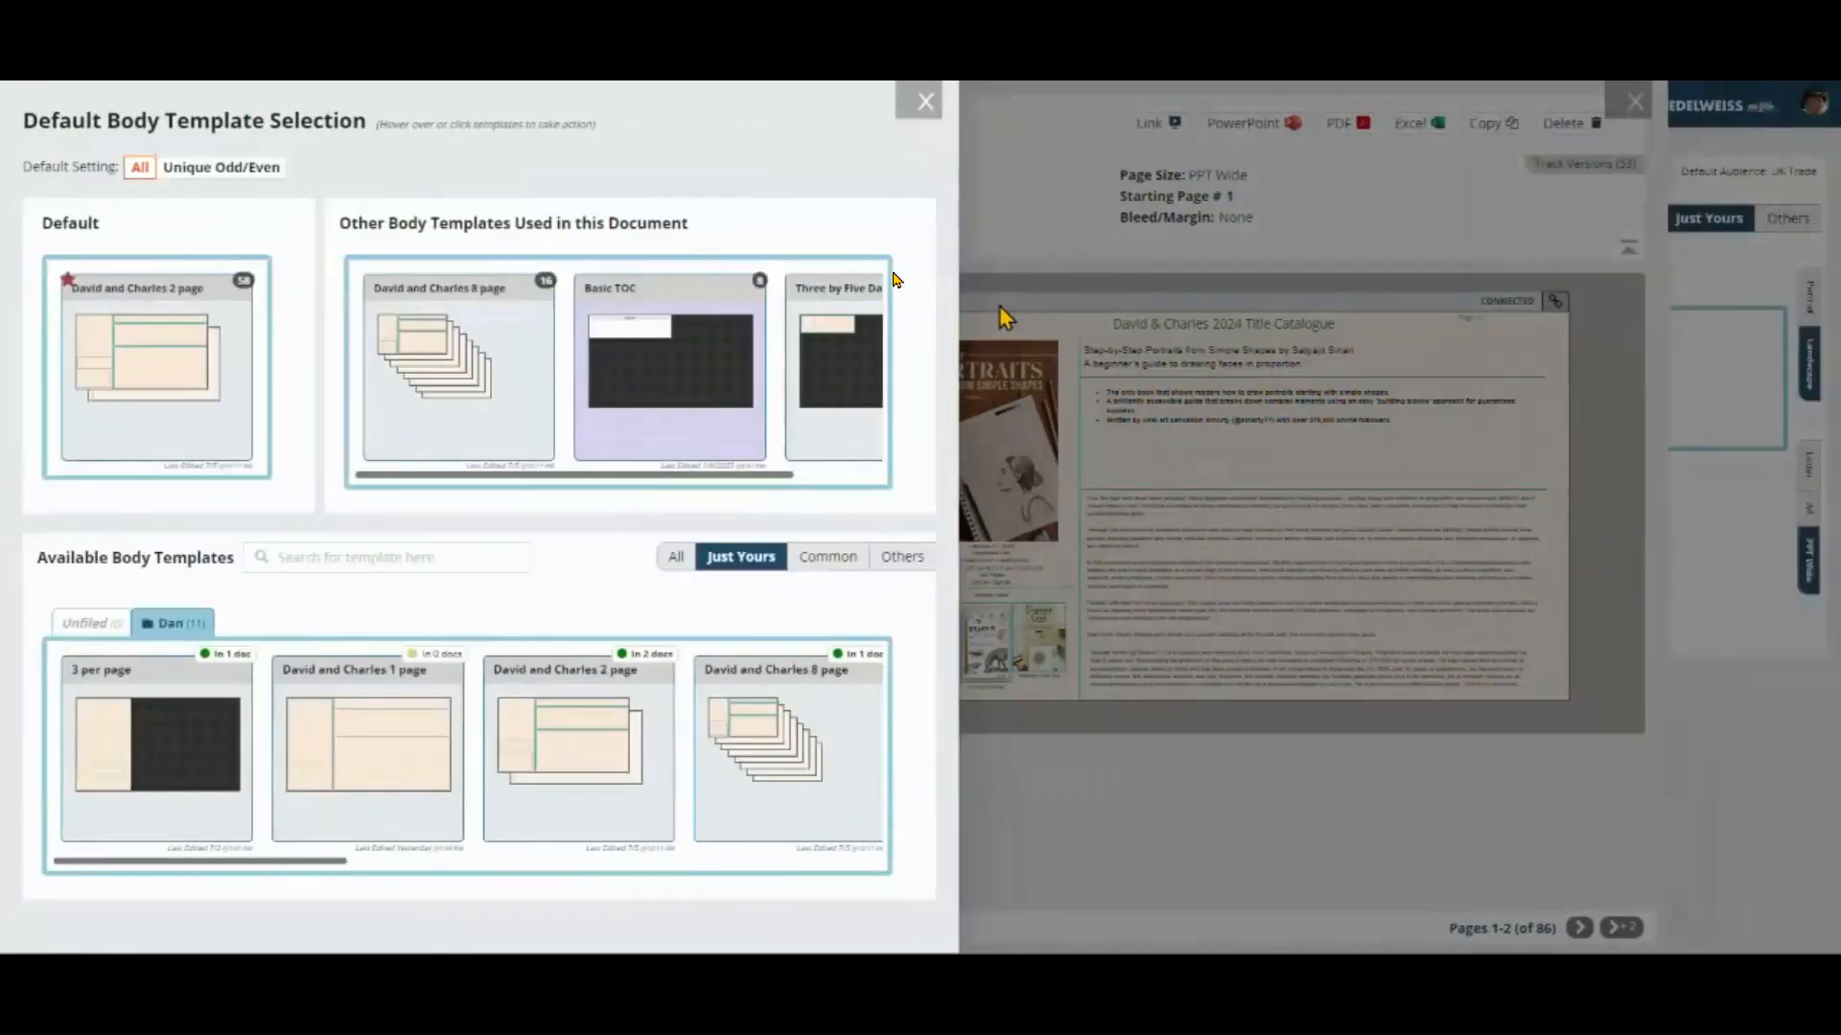
left_click_drag(303, 865, 410, 865)
mouse_move(454, 721)
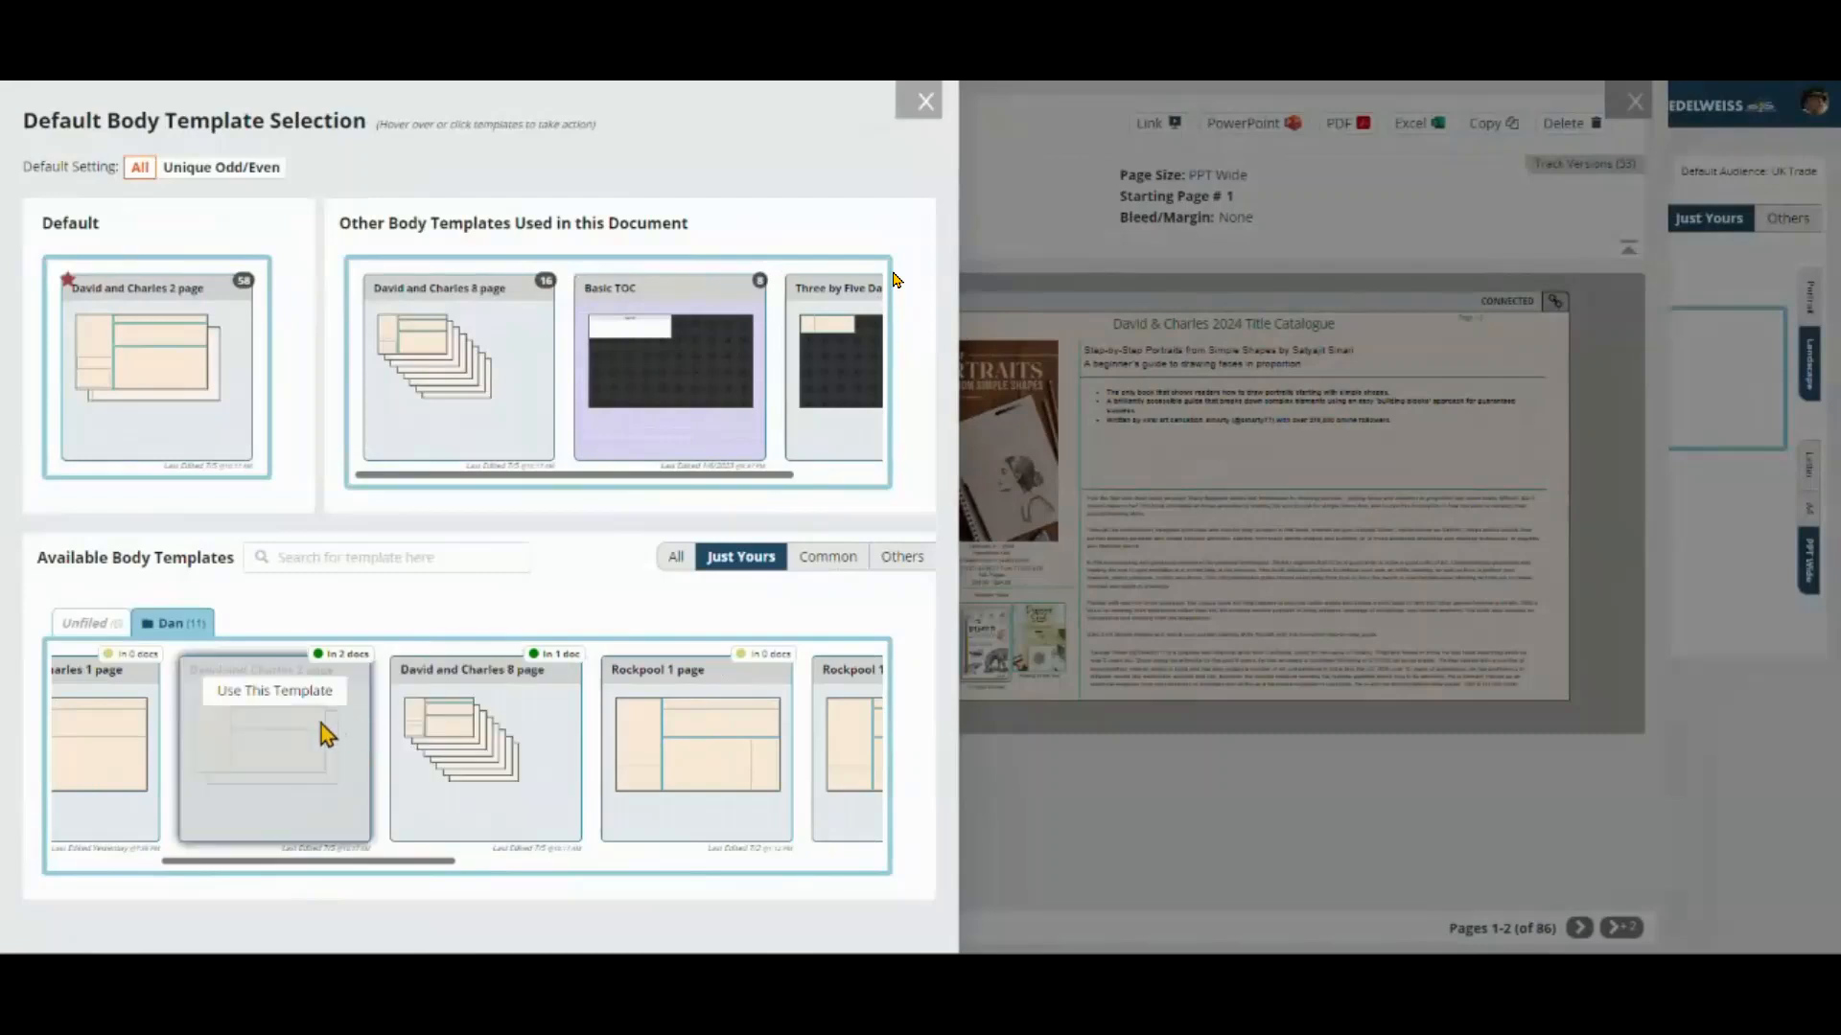
mouse_move(623, 757)
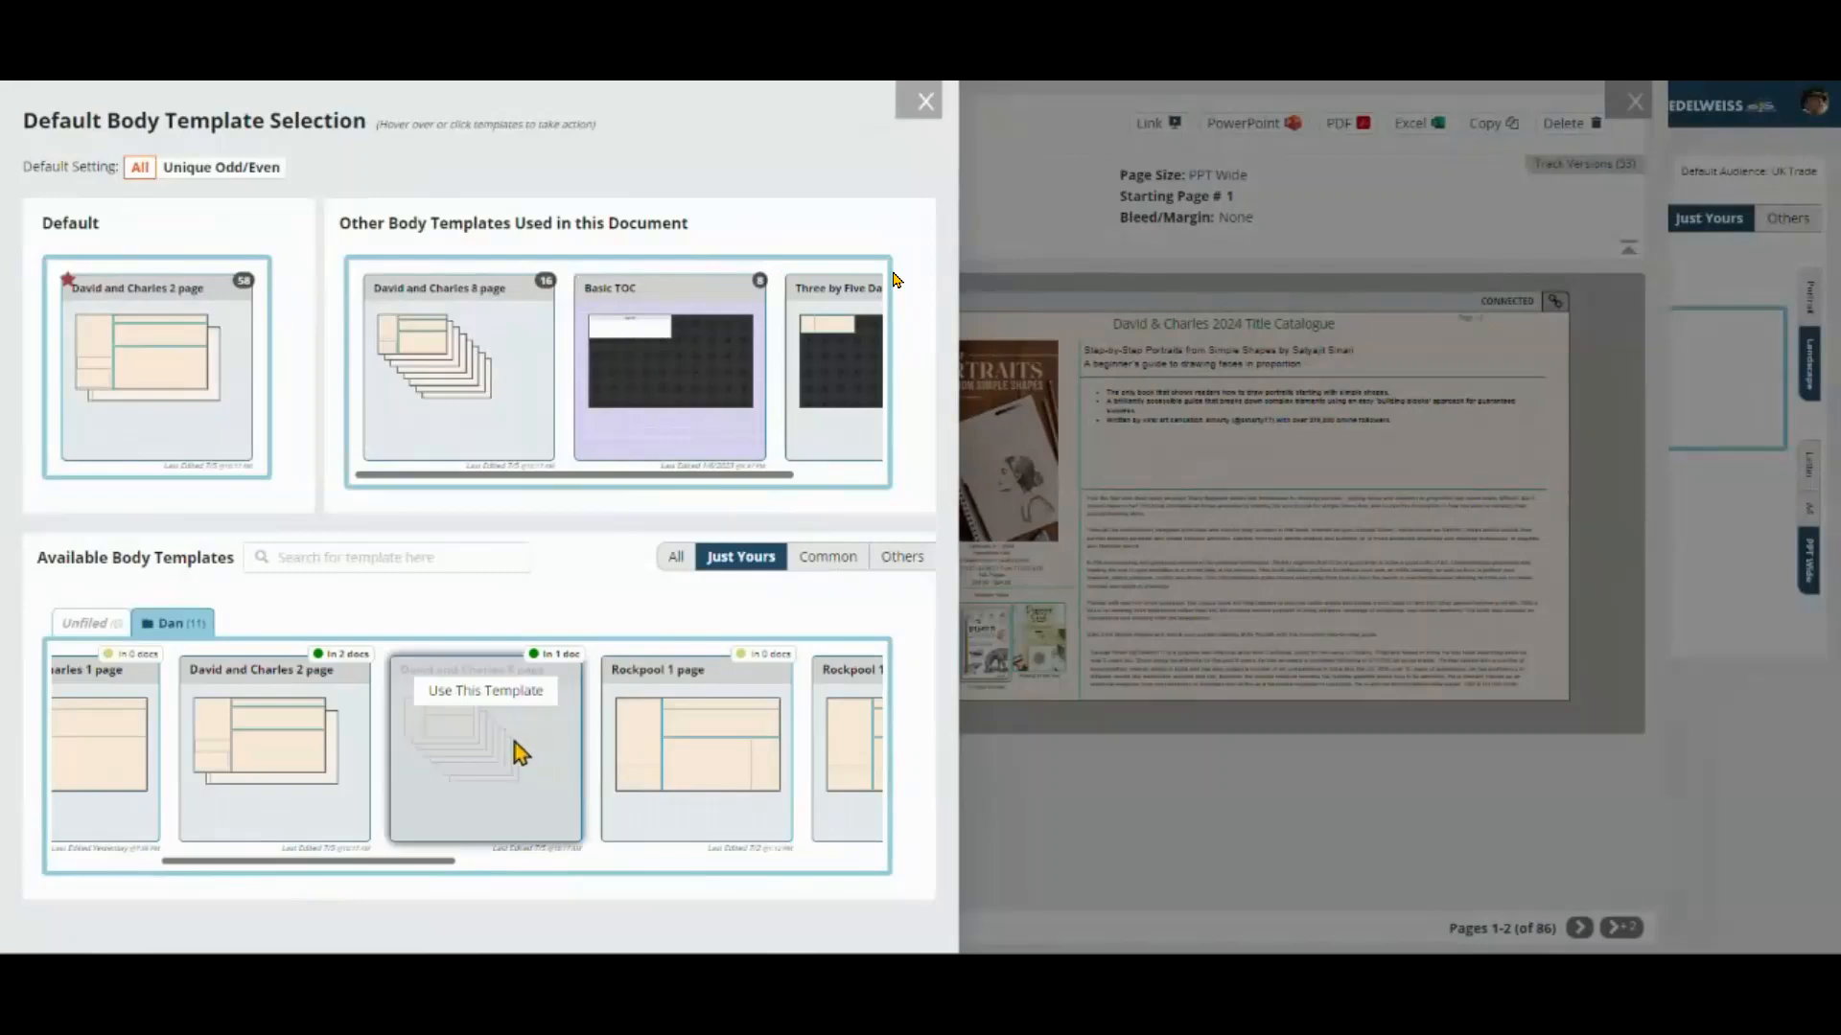
left_click(923, 101)
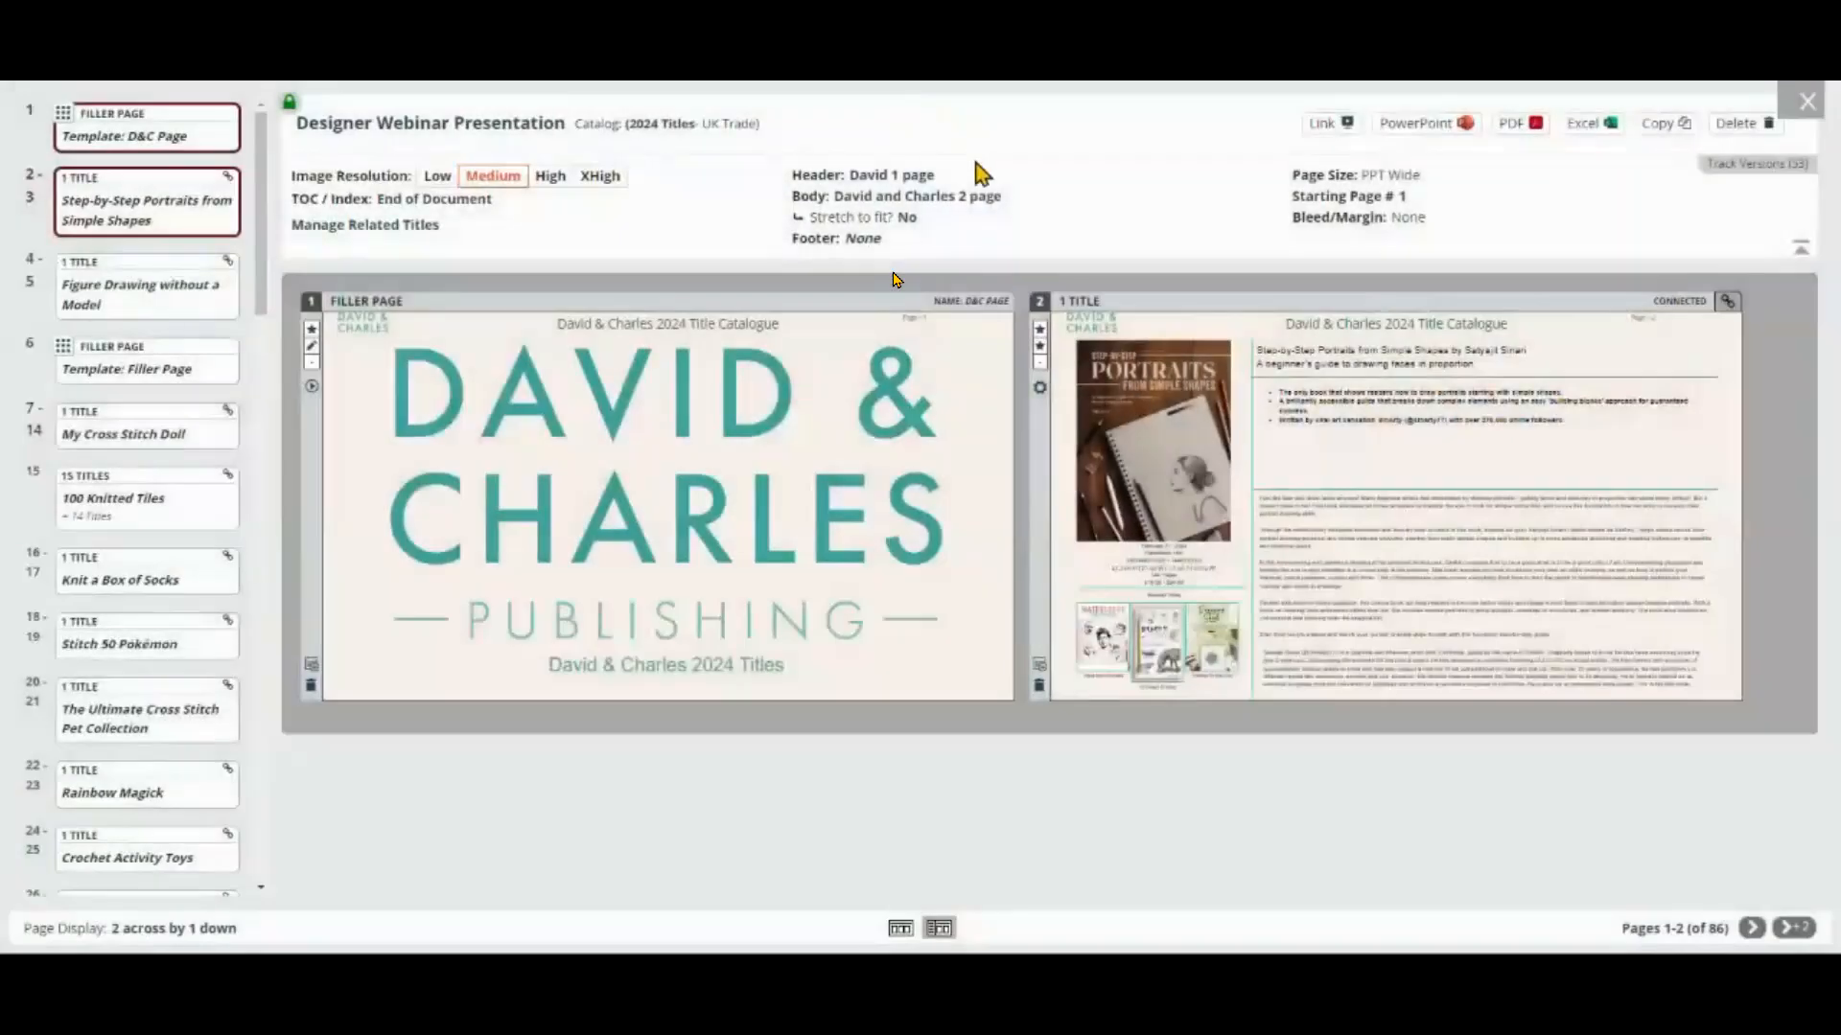
Step: View the available templates for the document's default header, and leave the selection without changing it
left_click(884, 178)
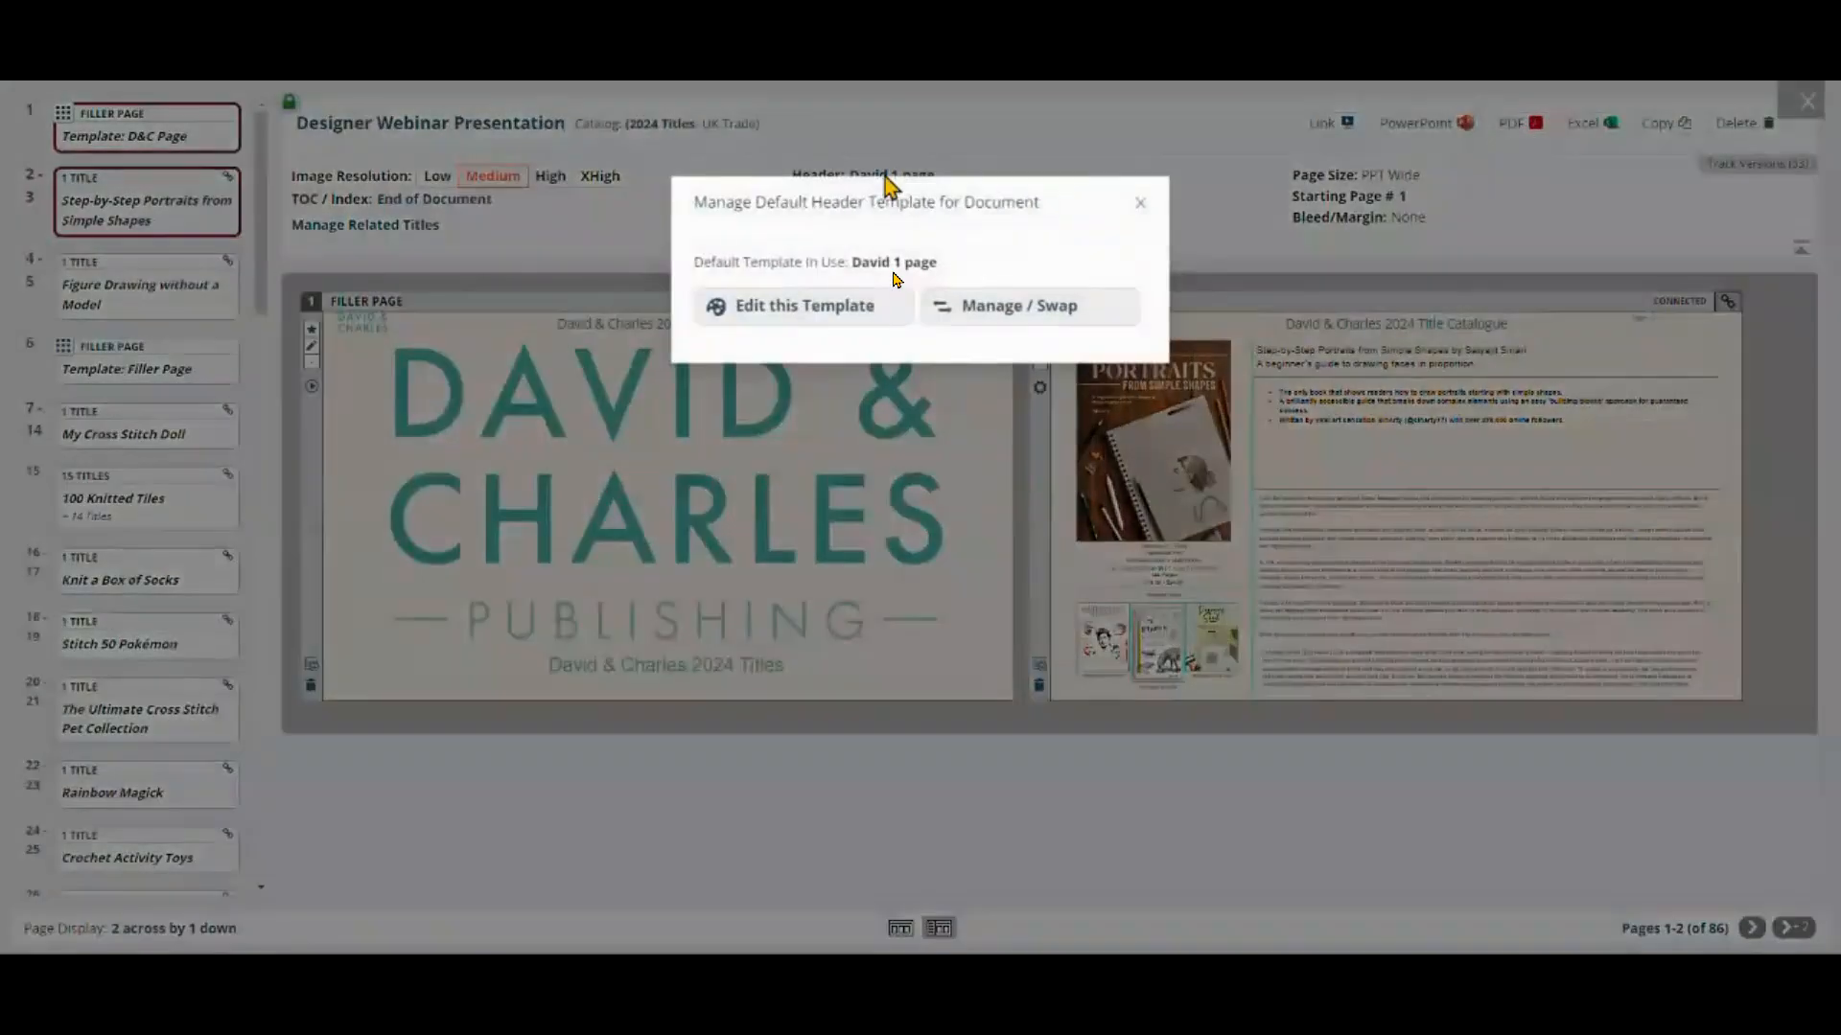
left_click(1011, 308)
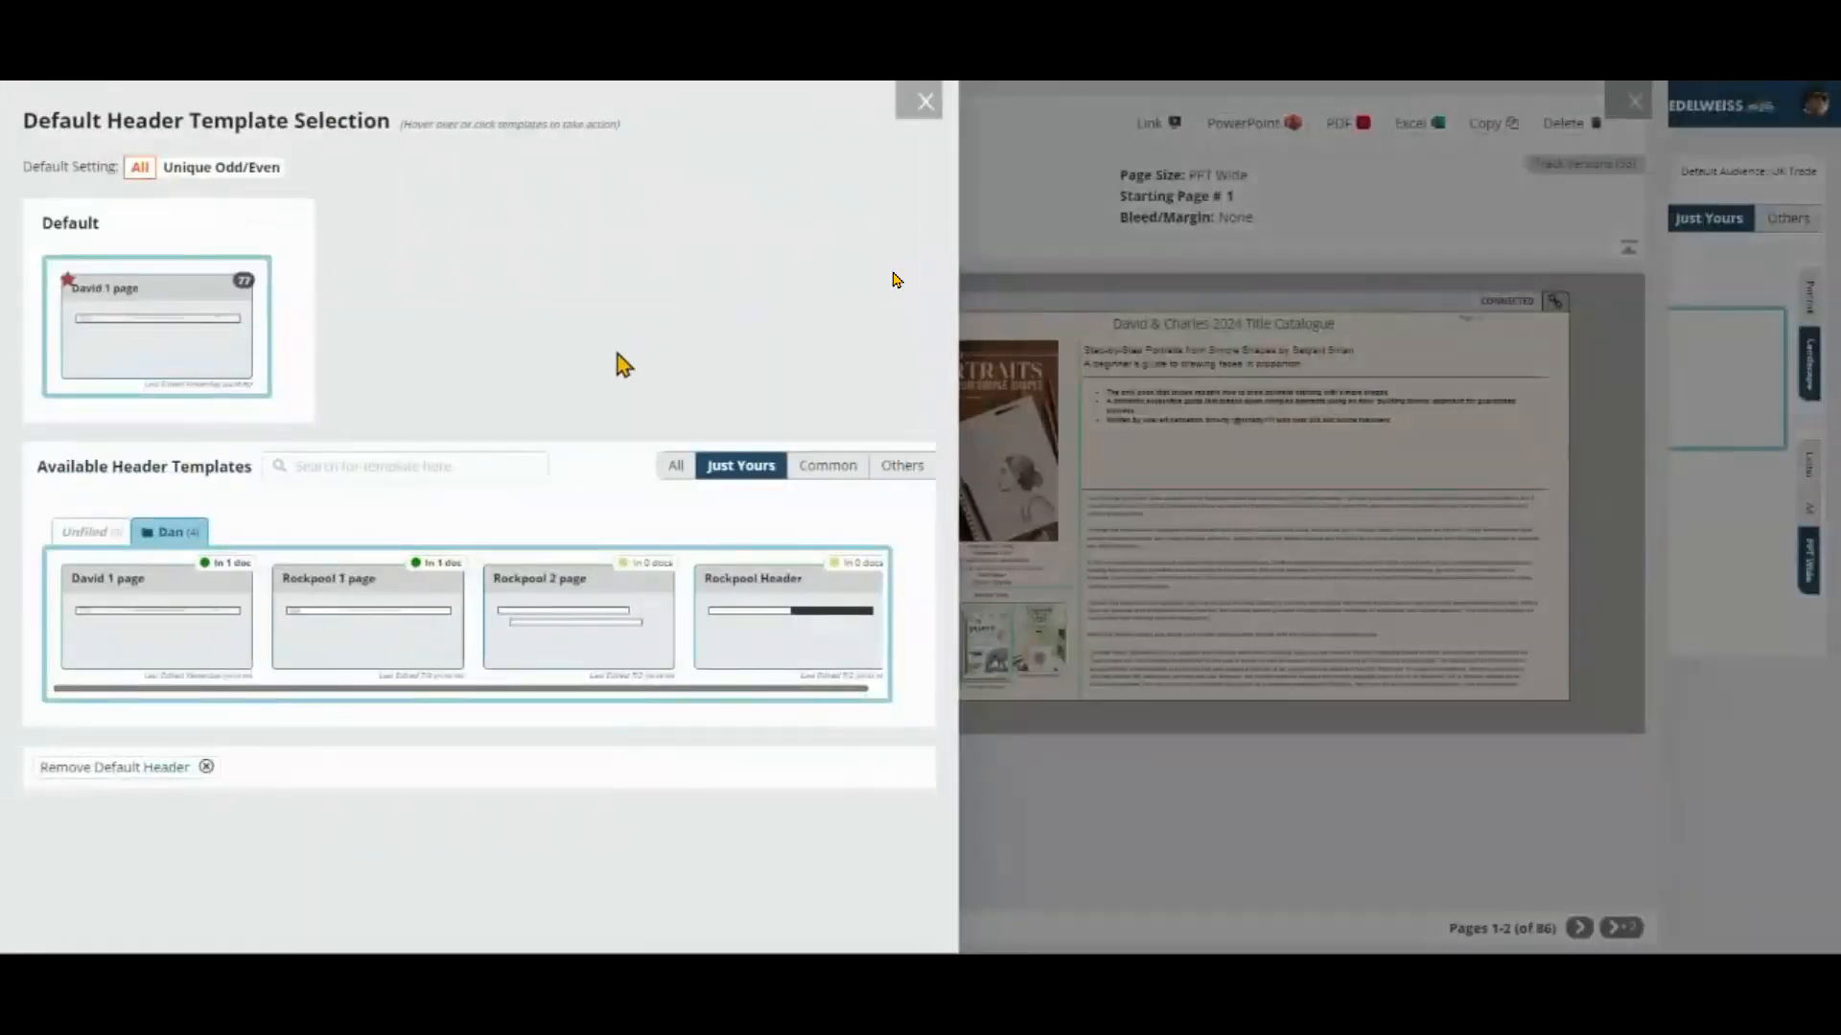
left_click(919, 113)
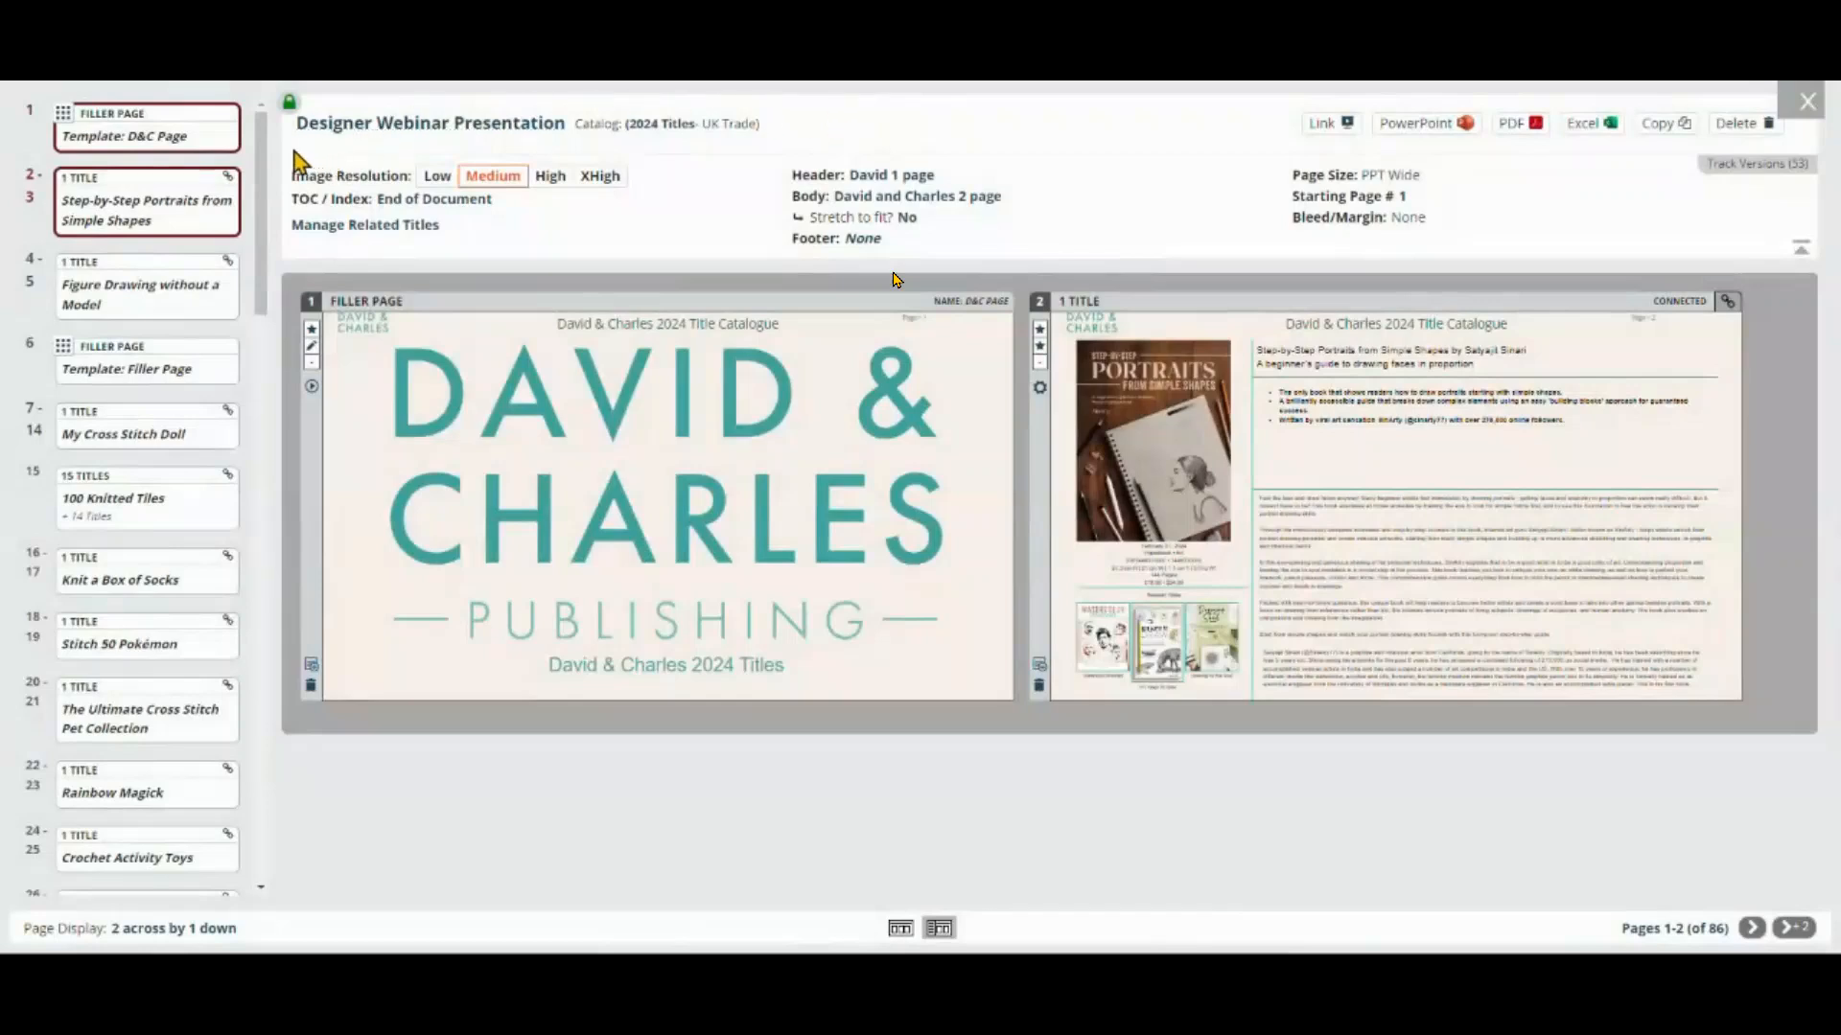
Step: Try the High and Low image resolutions on the document and set it back to Medium
left_click(289, 103)
left_click(553, 179)
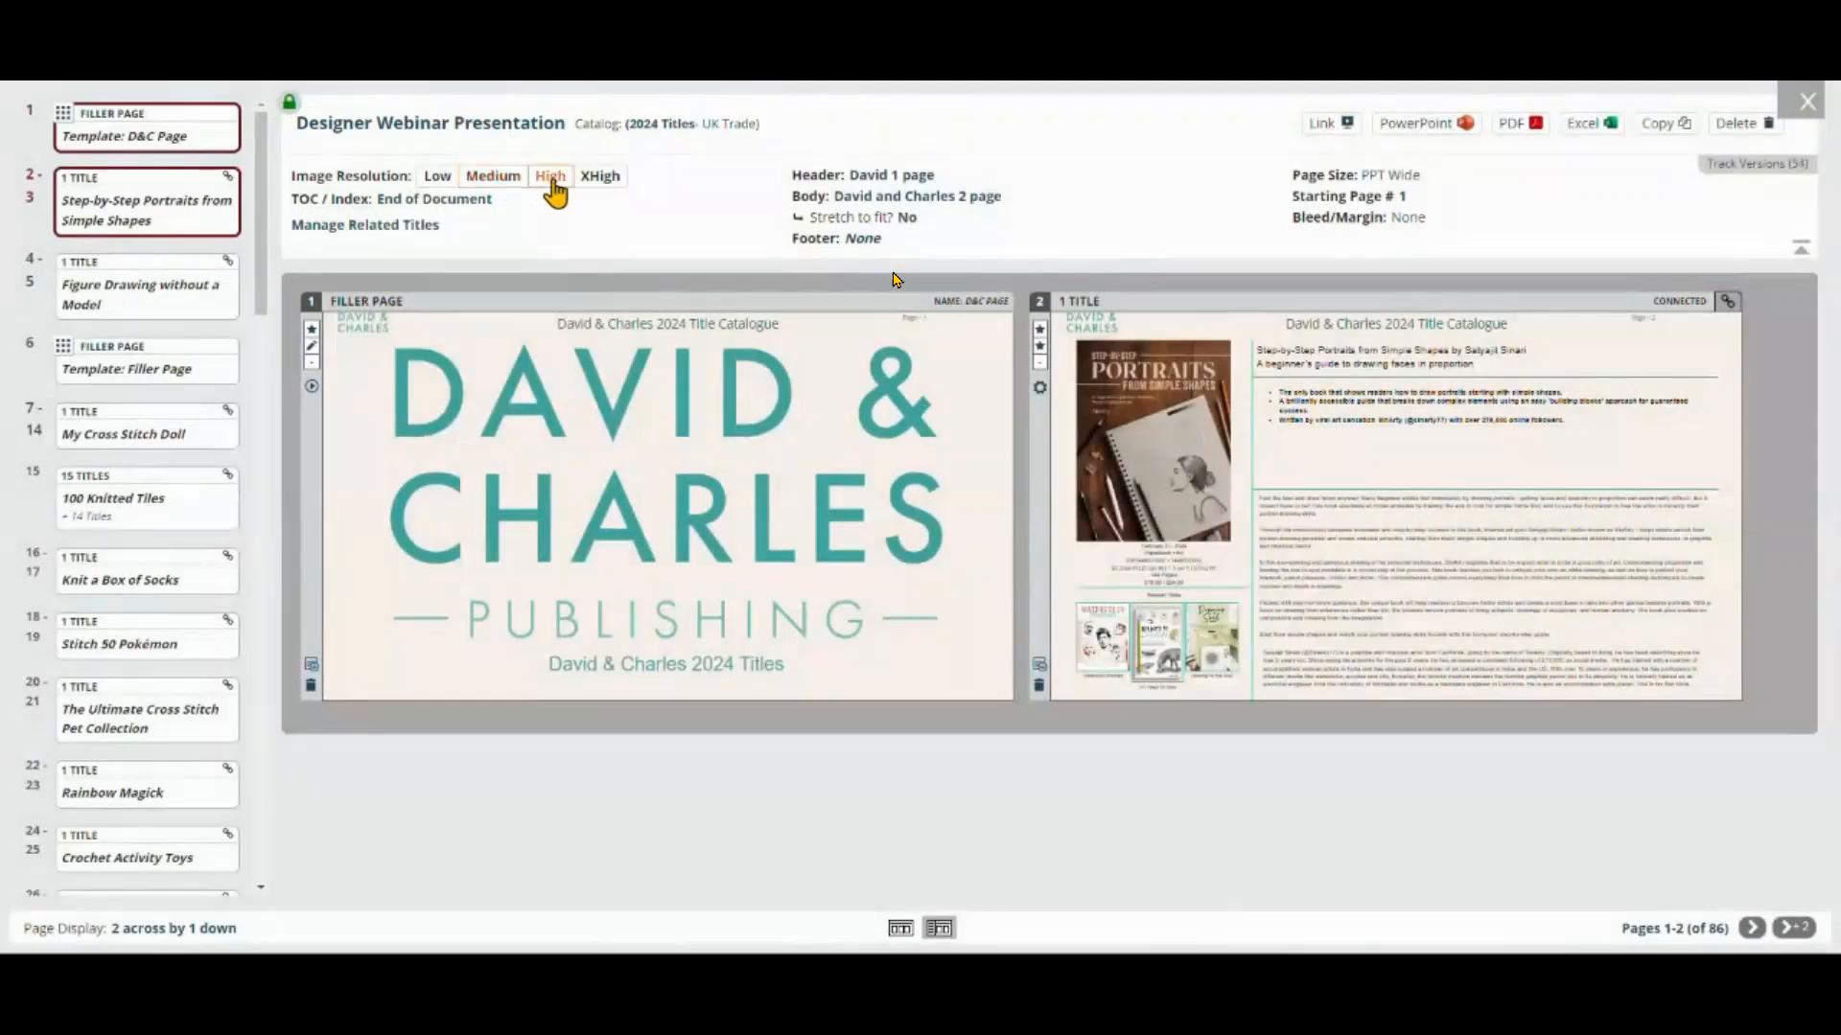
left_click(493, 178)
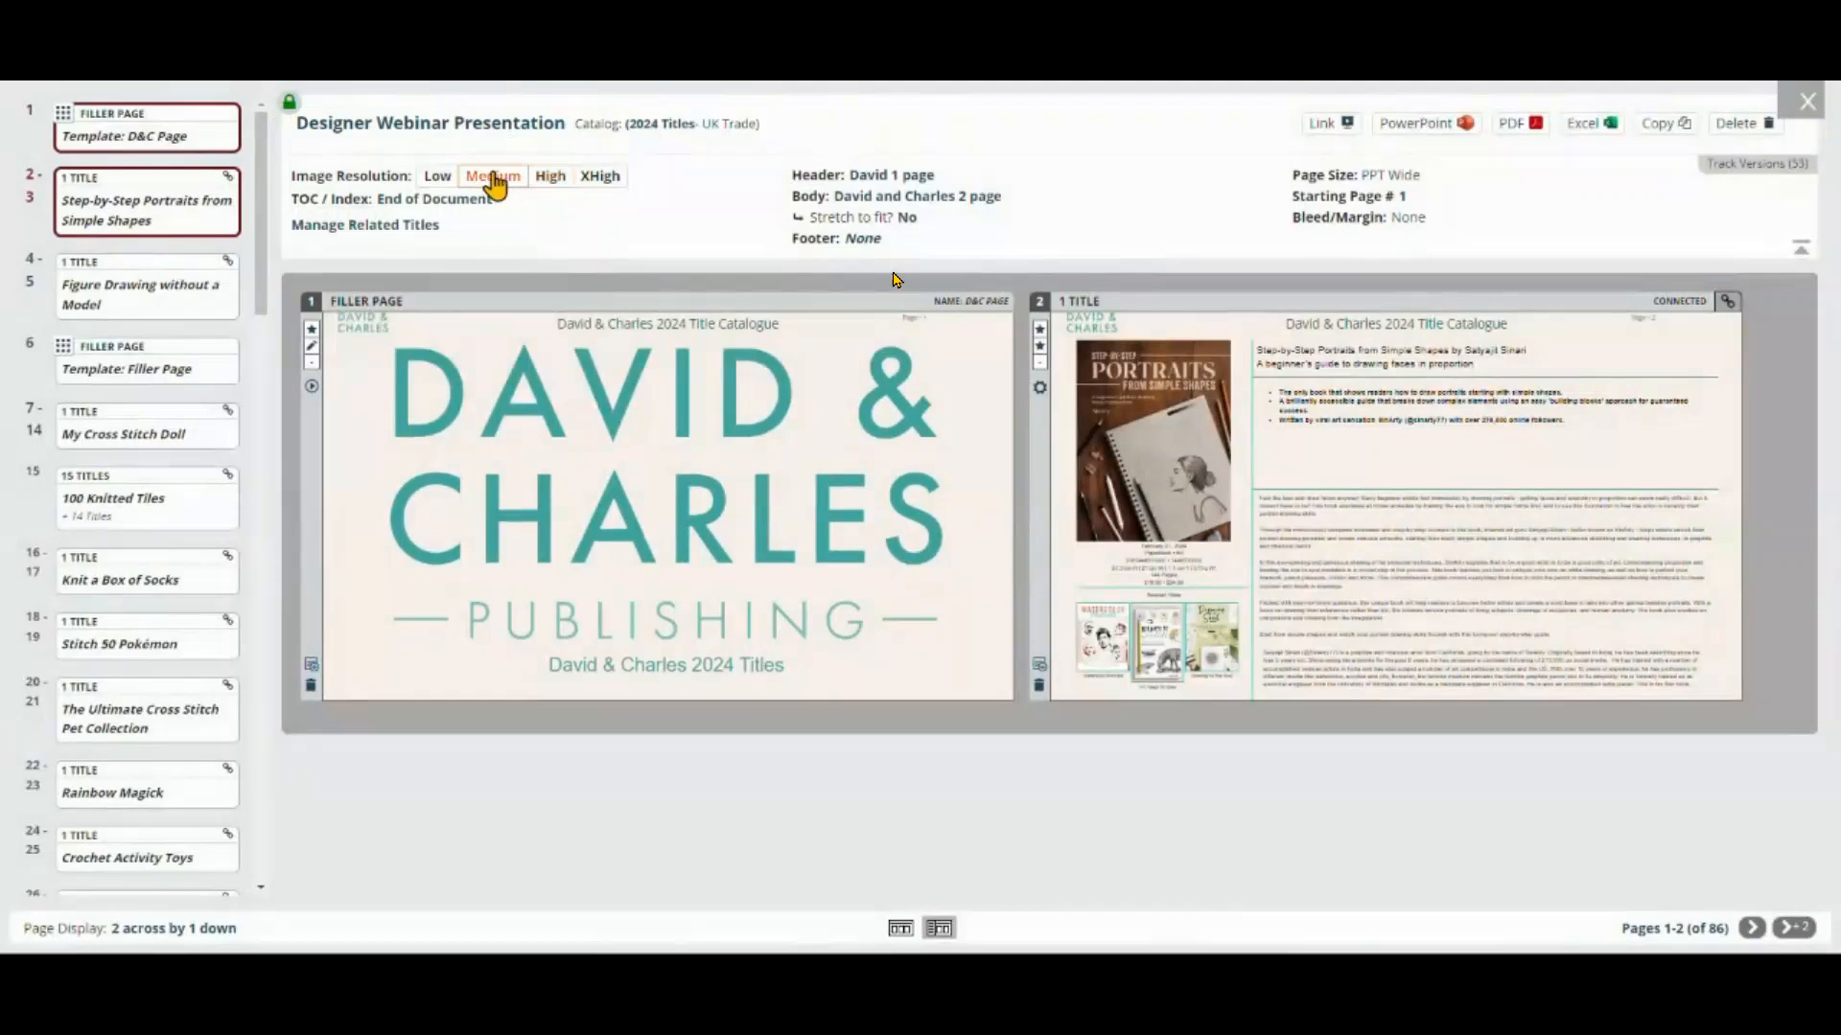
left_click(439, 178)
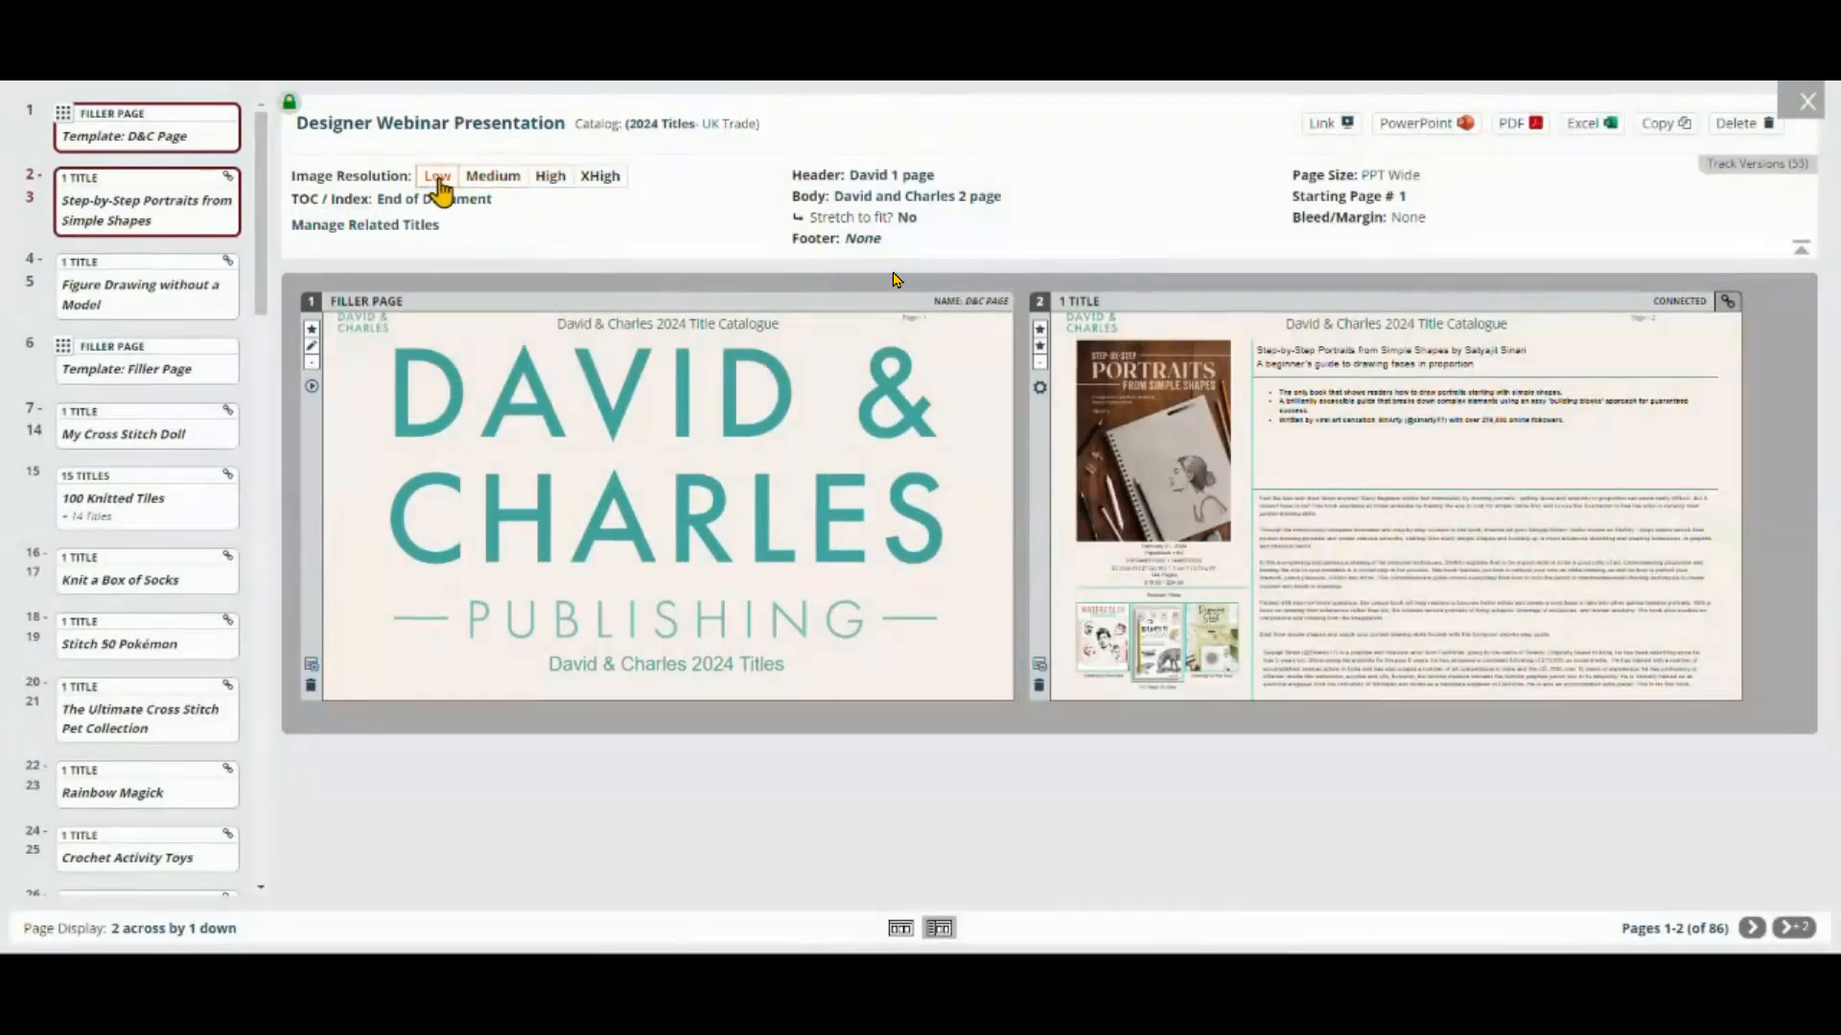
left_click(490, 183)
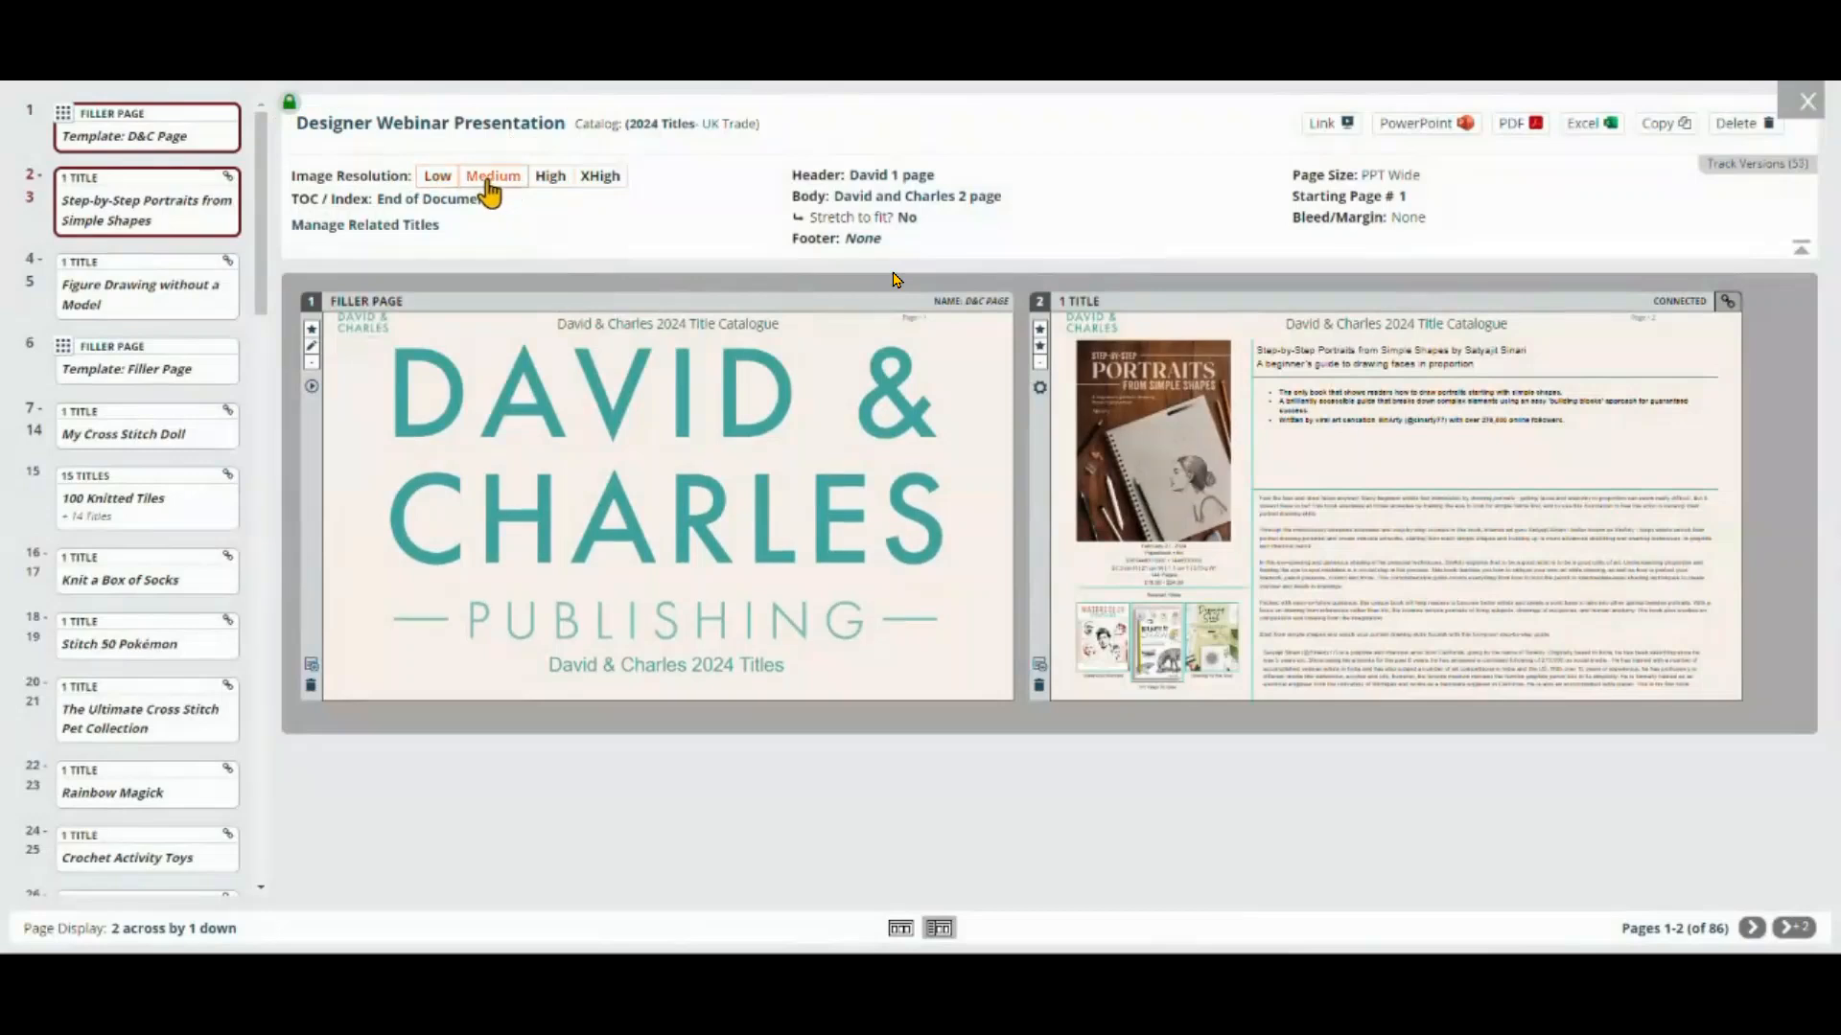
Step: Add the comps Snuggle and Play Crochet, Lalylala's Beetles and Pokémon Crochet Vol 2 as related titles for Crochet Activity Toys on page 24
left_click(358, 228)
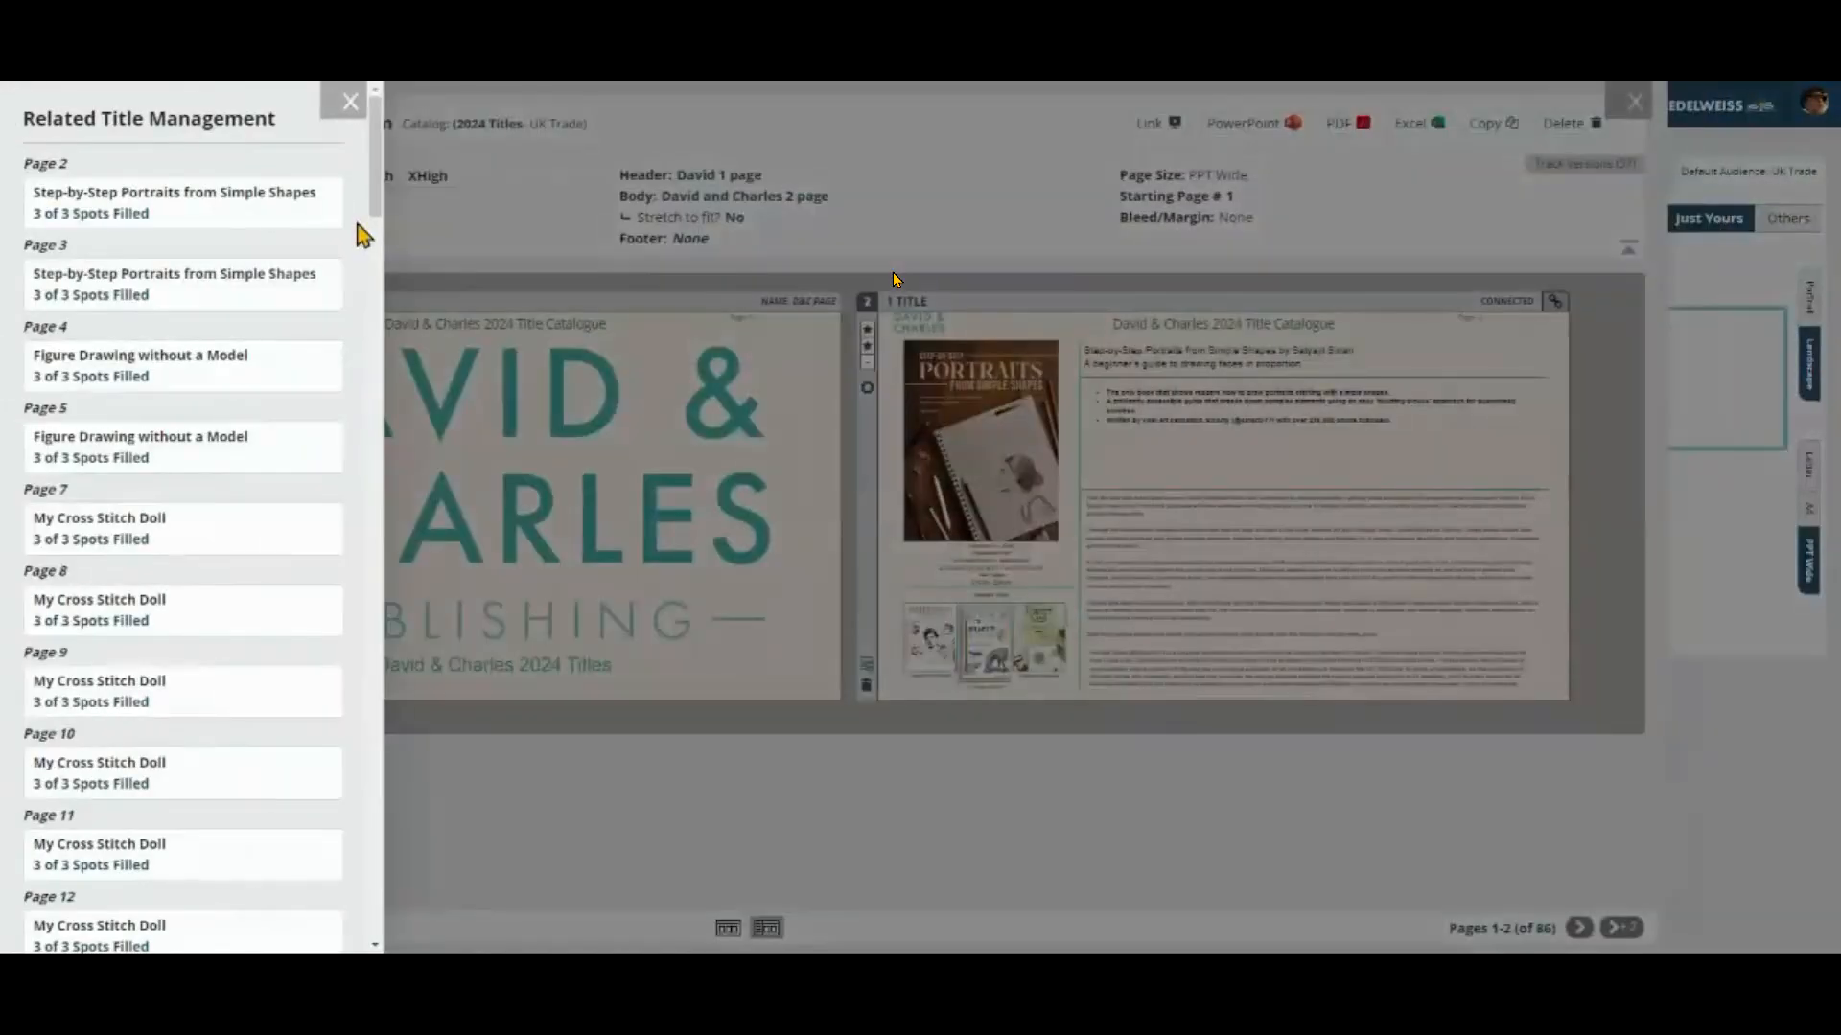
left_click(423, 233)
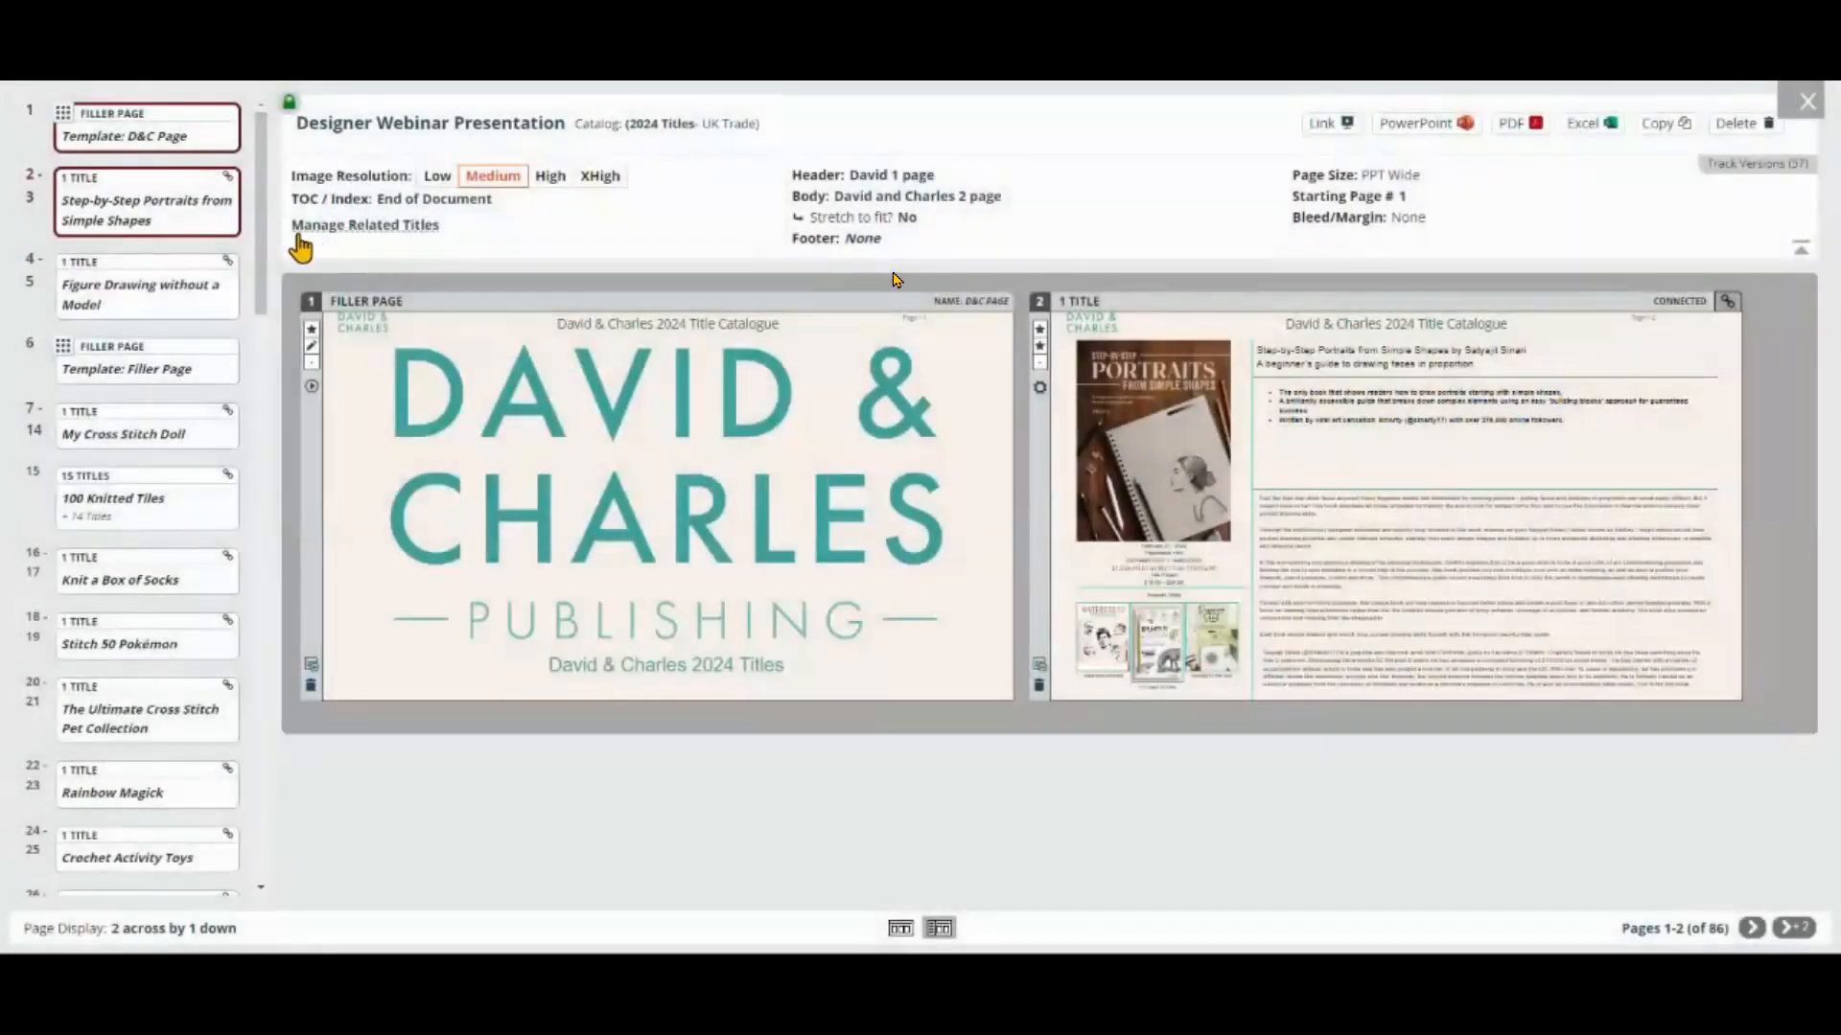
left_click(353, 230)
scroll(203, 239, "down", 6)
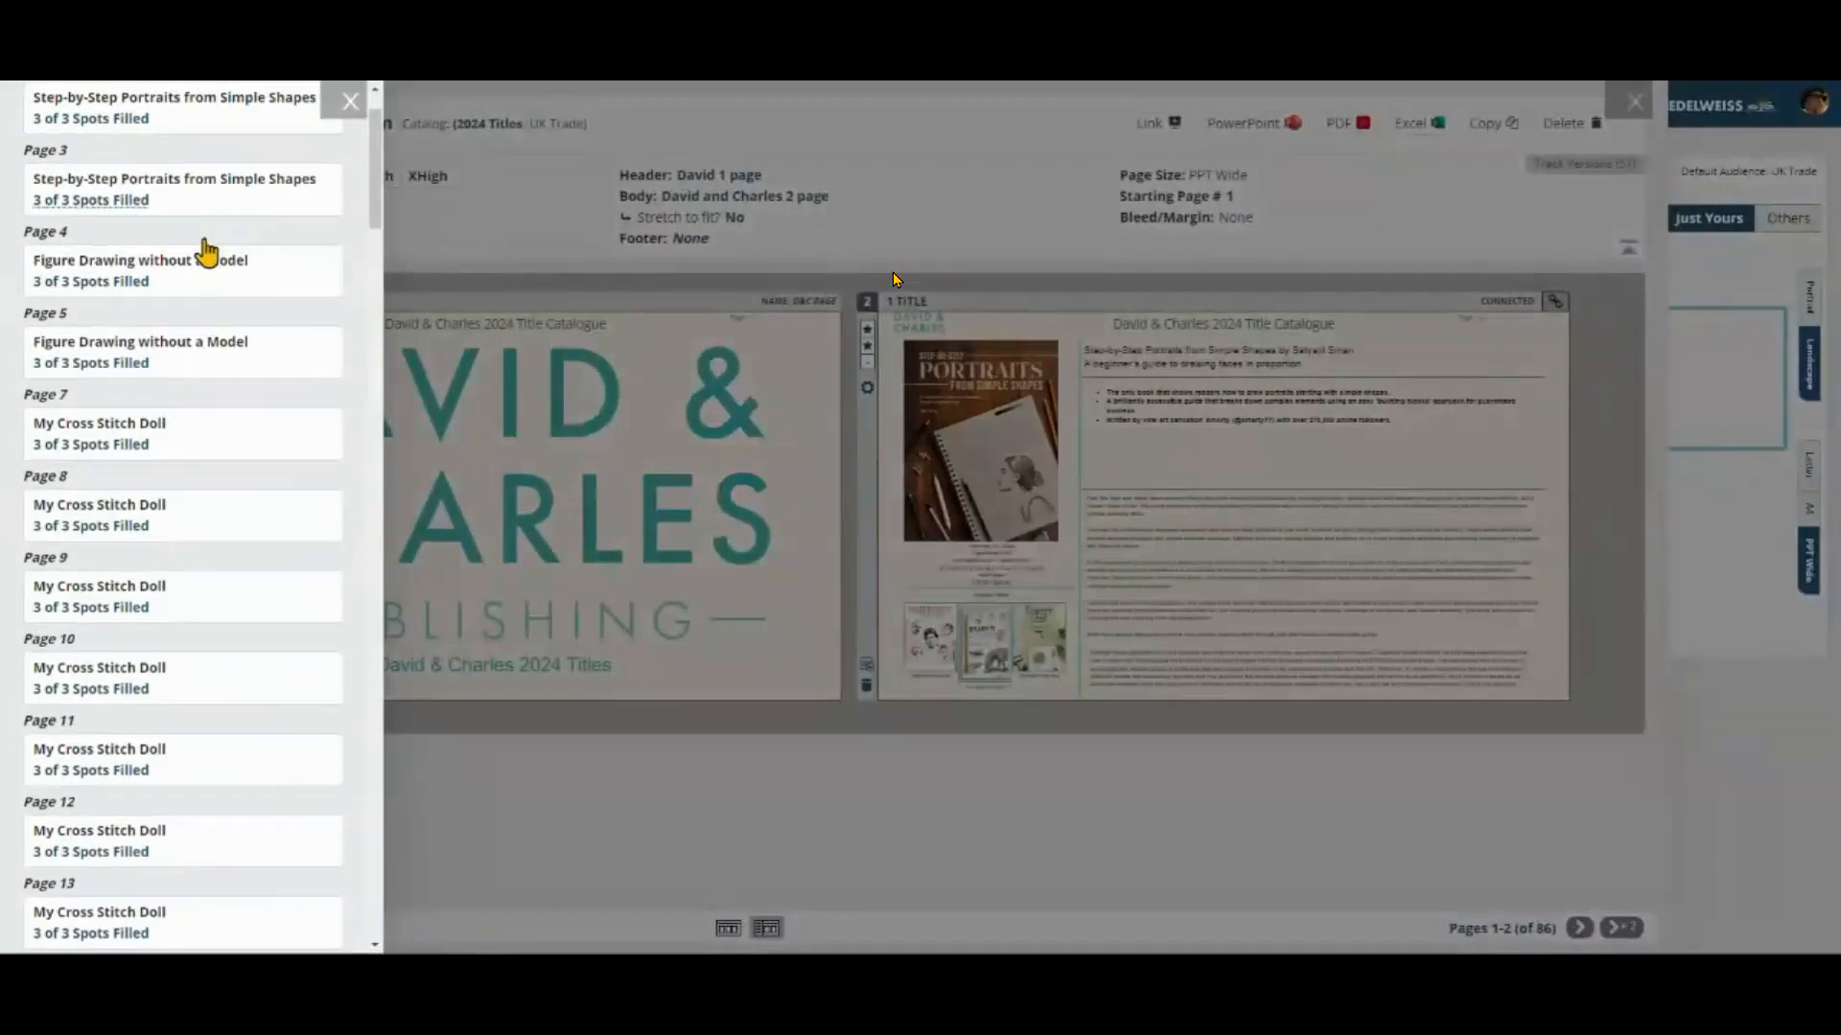
scroll(196, 257, "down", 5)
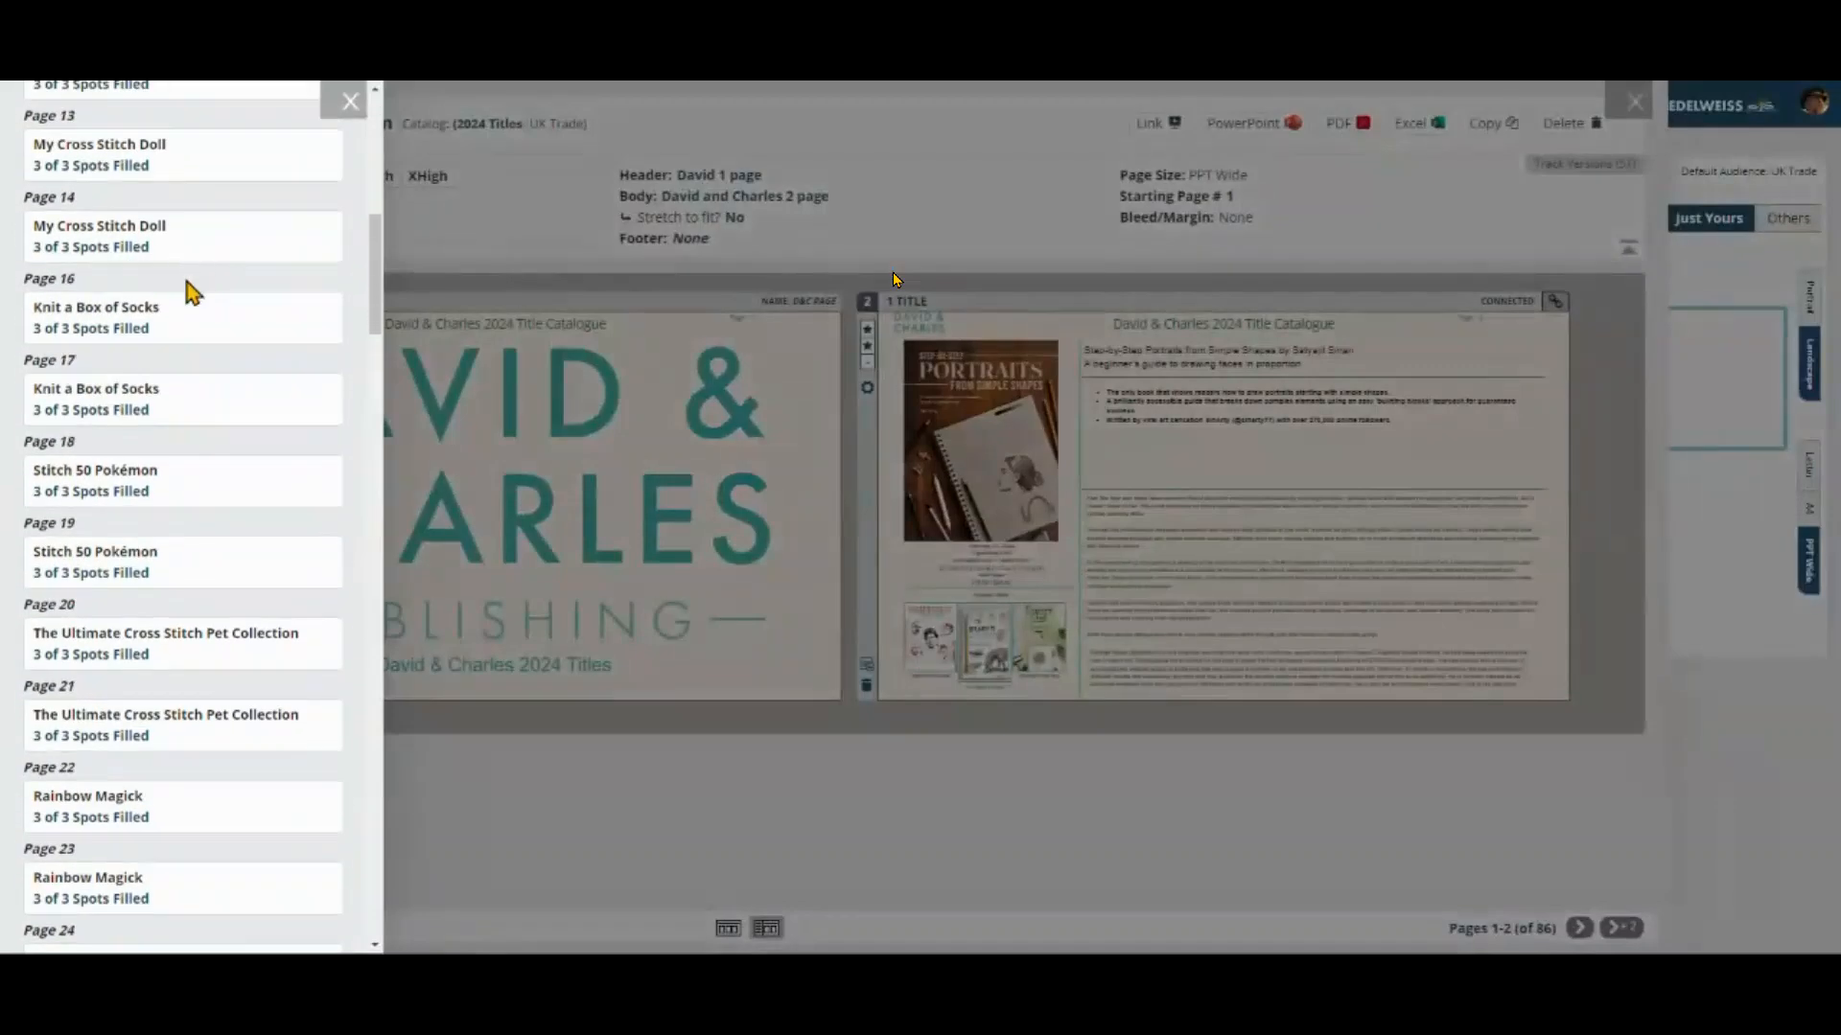
scroll(179, 494, "down", 2)
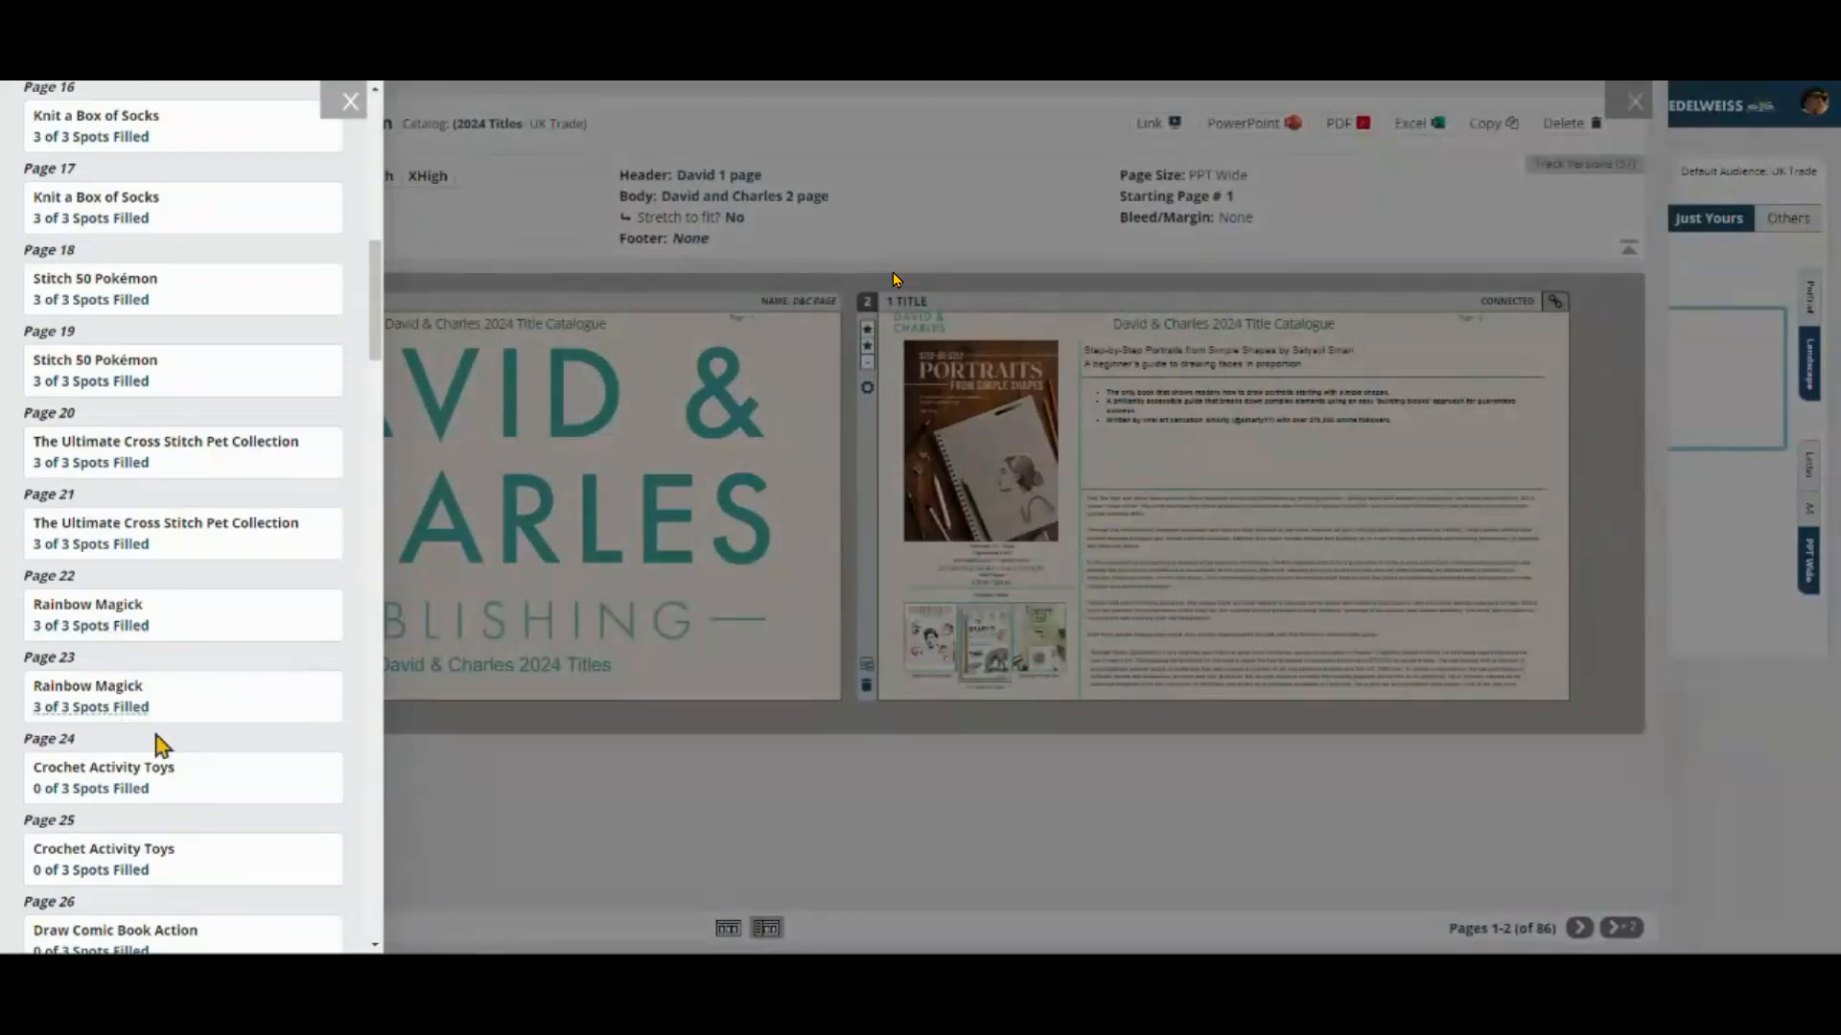
left_click(110, 791)
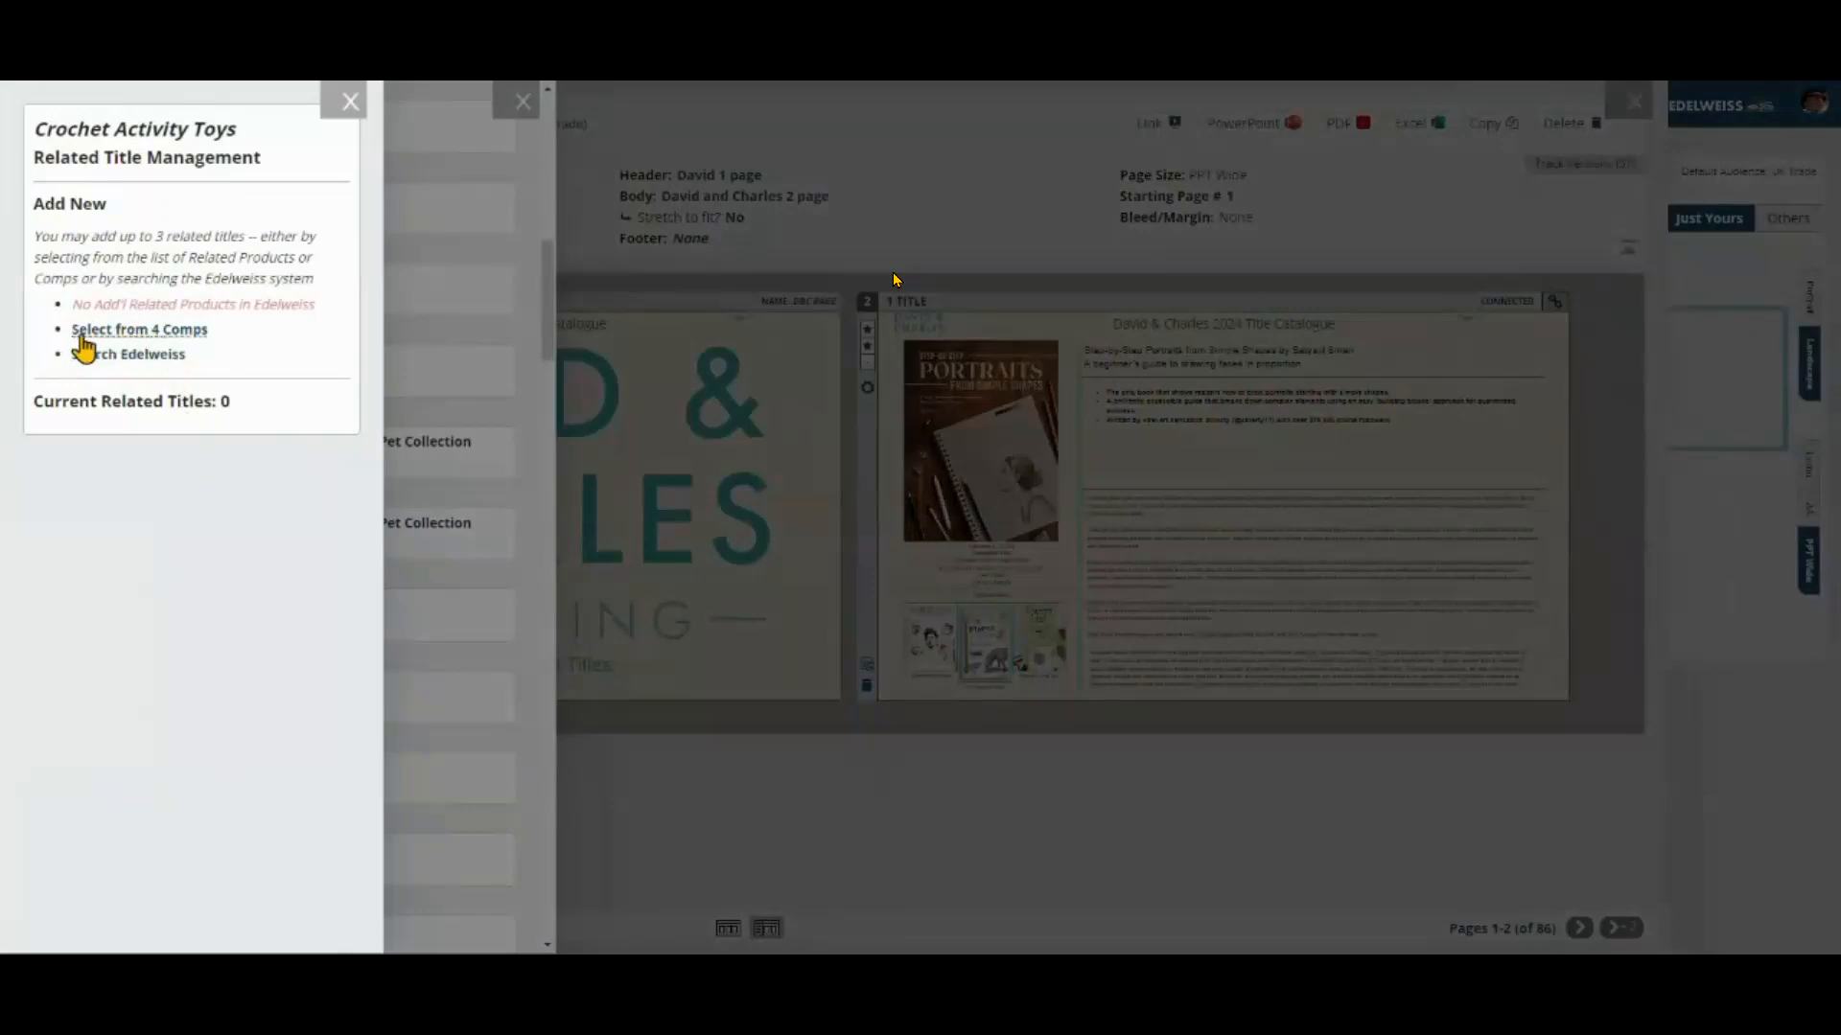
left_click(144, 338)
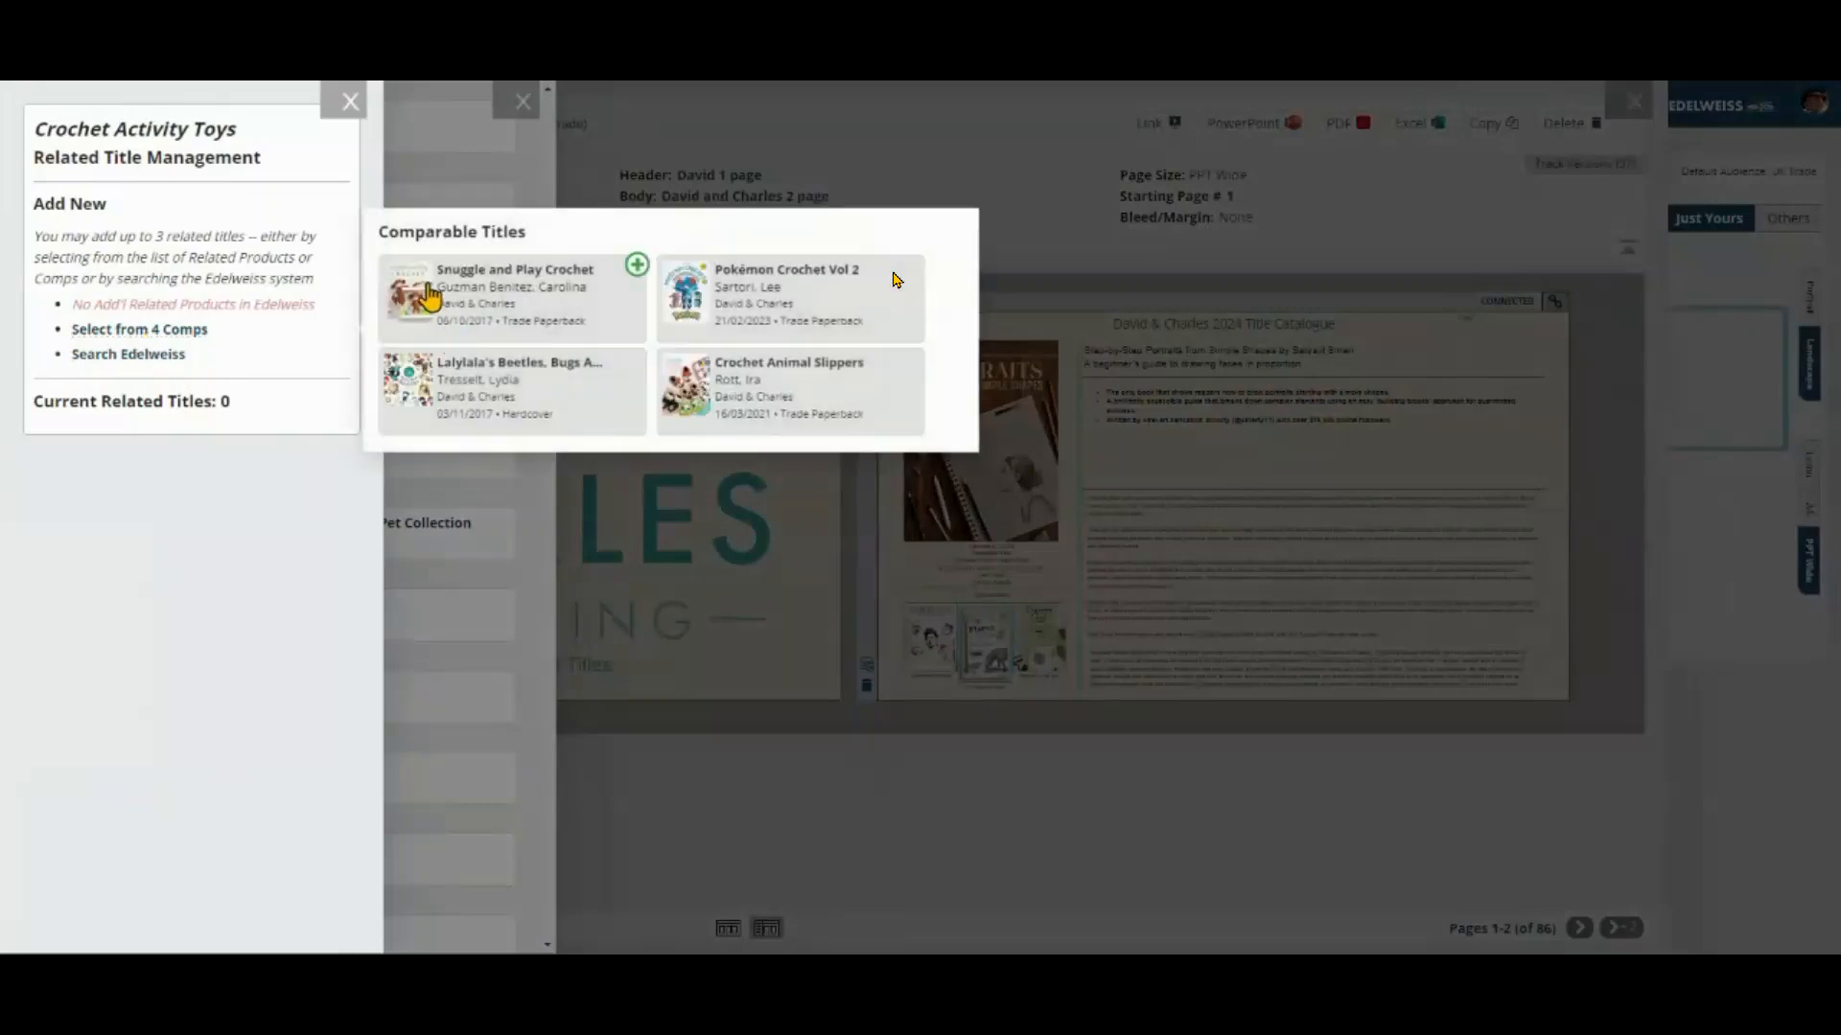
left_click(638, 268)
left_click(915, 267)
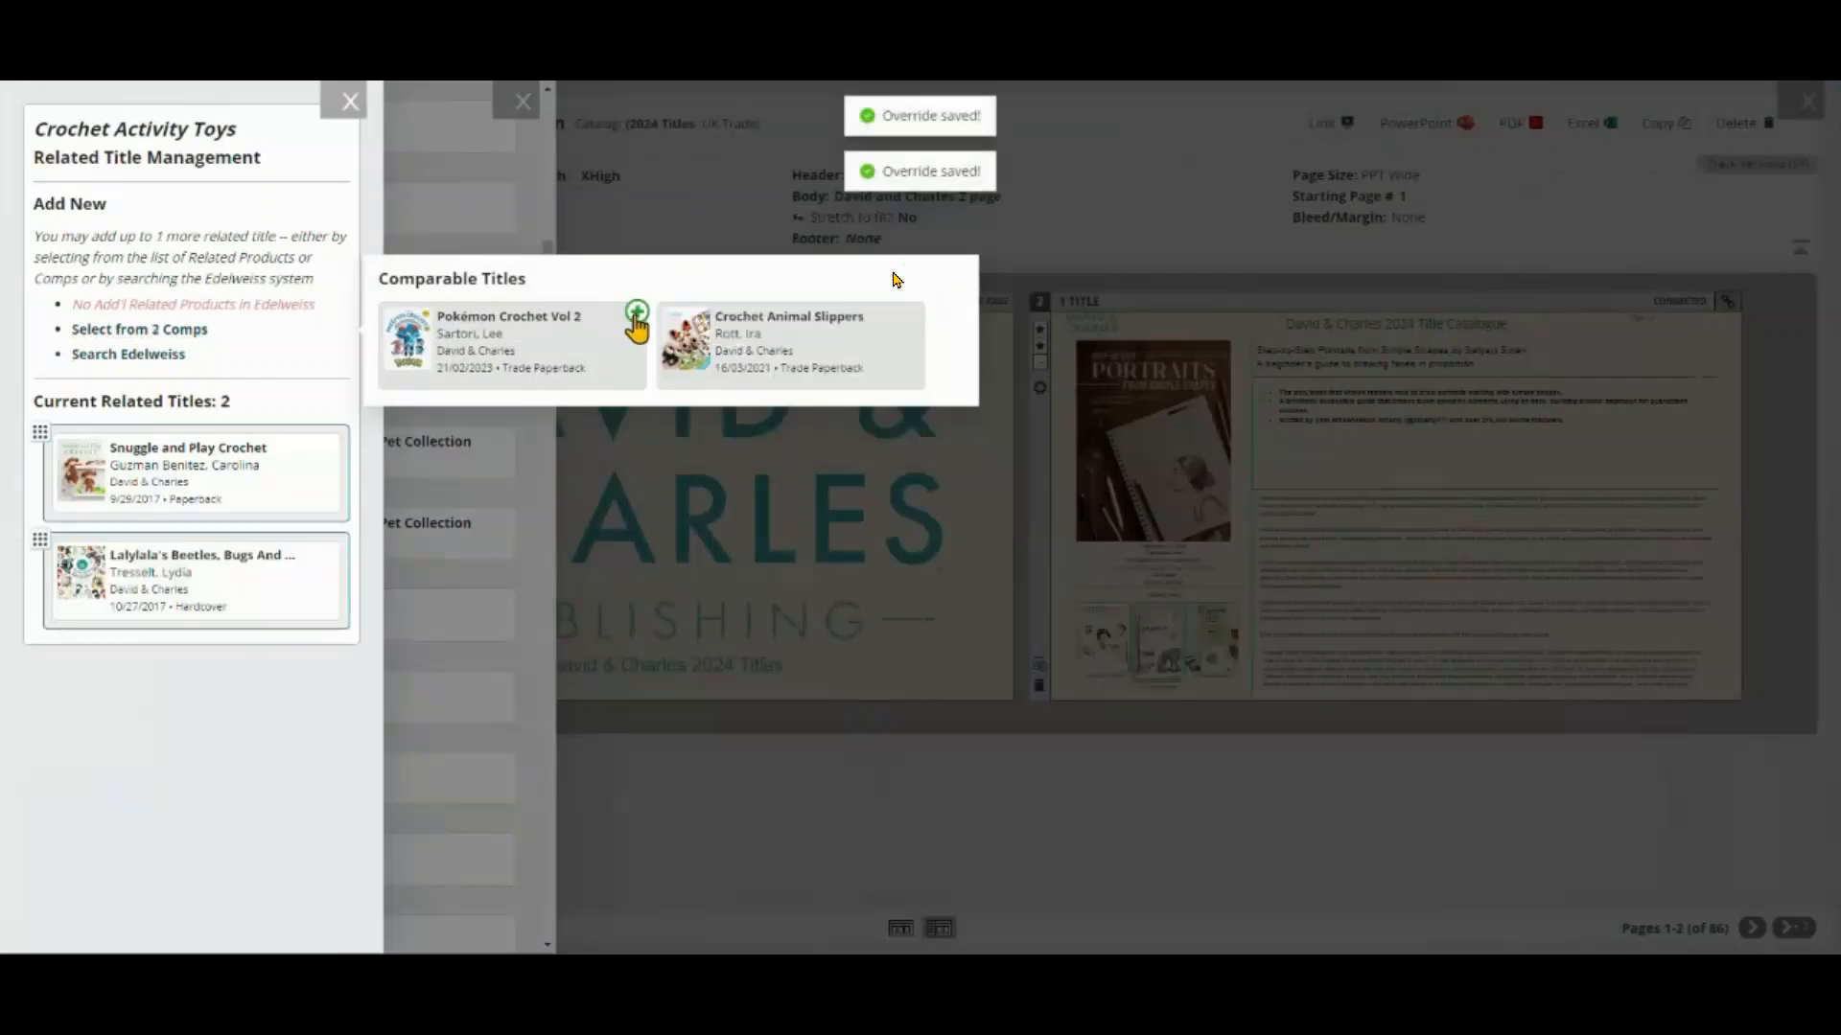
left_click(636, 314)
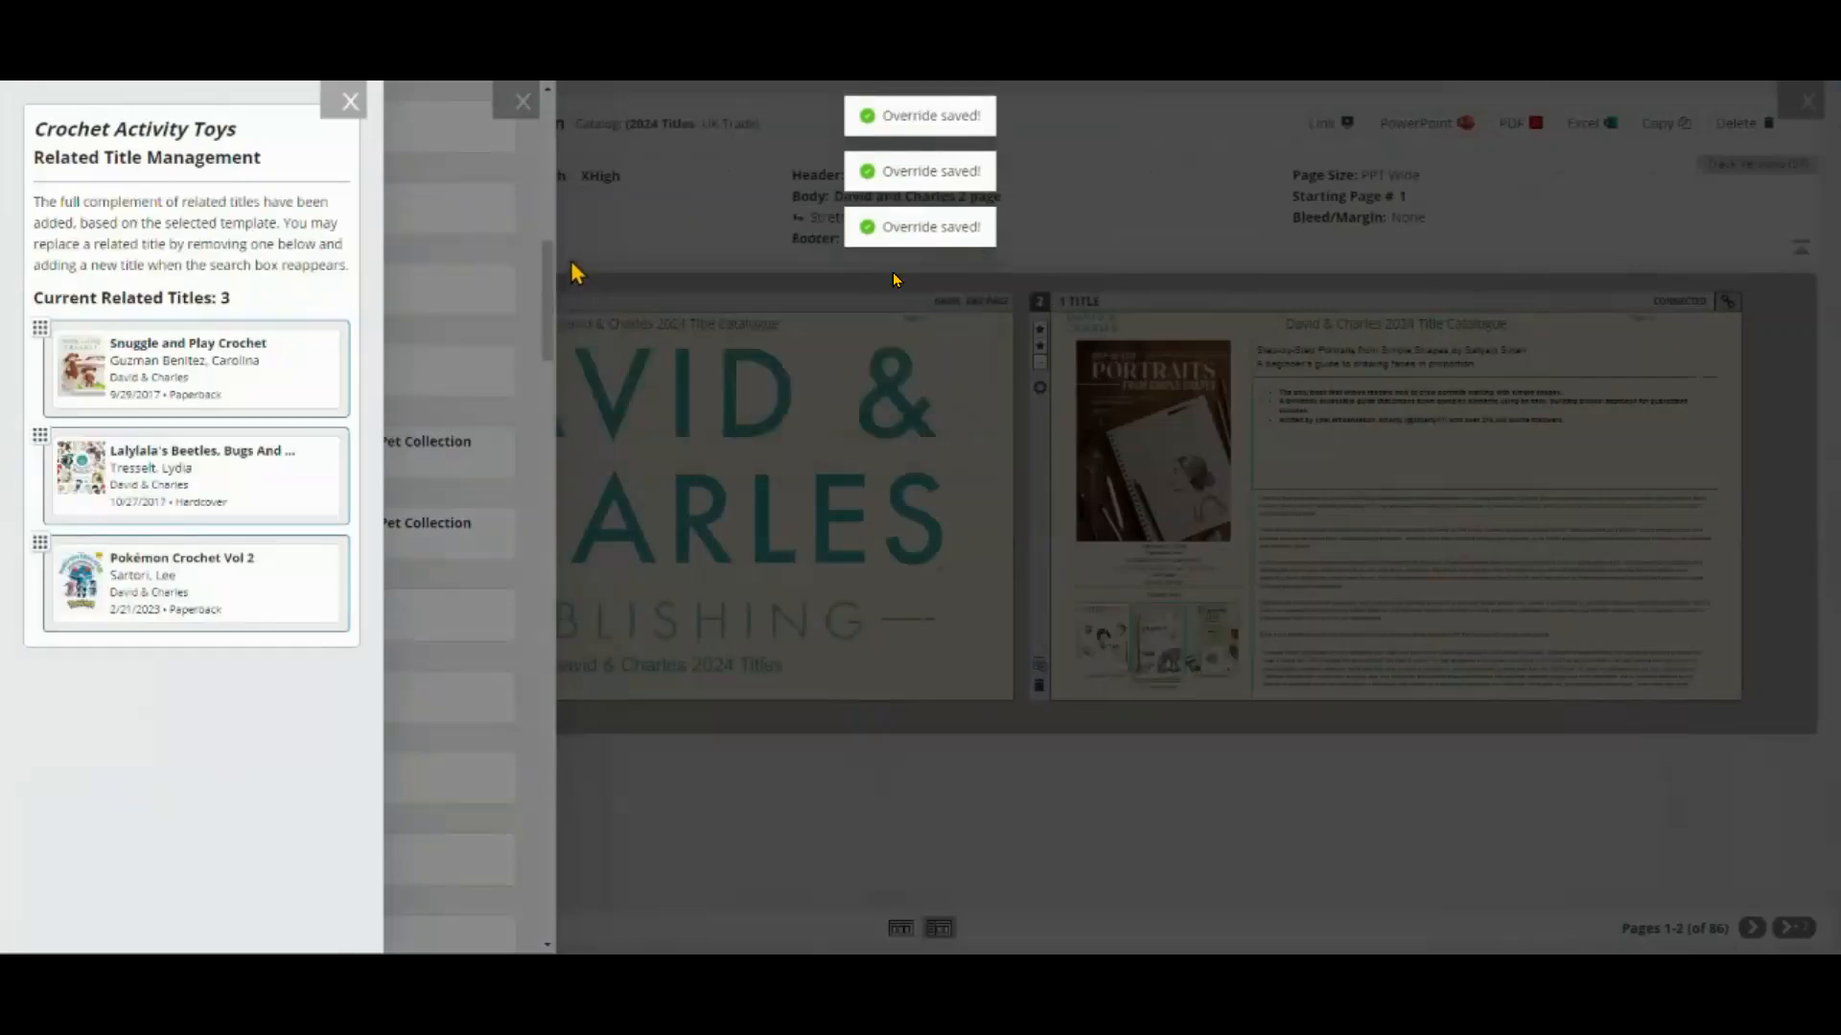
left_click(350, 102)
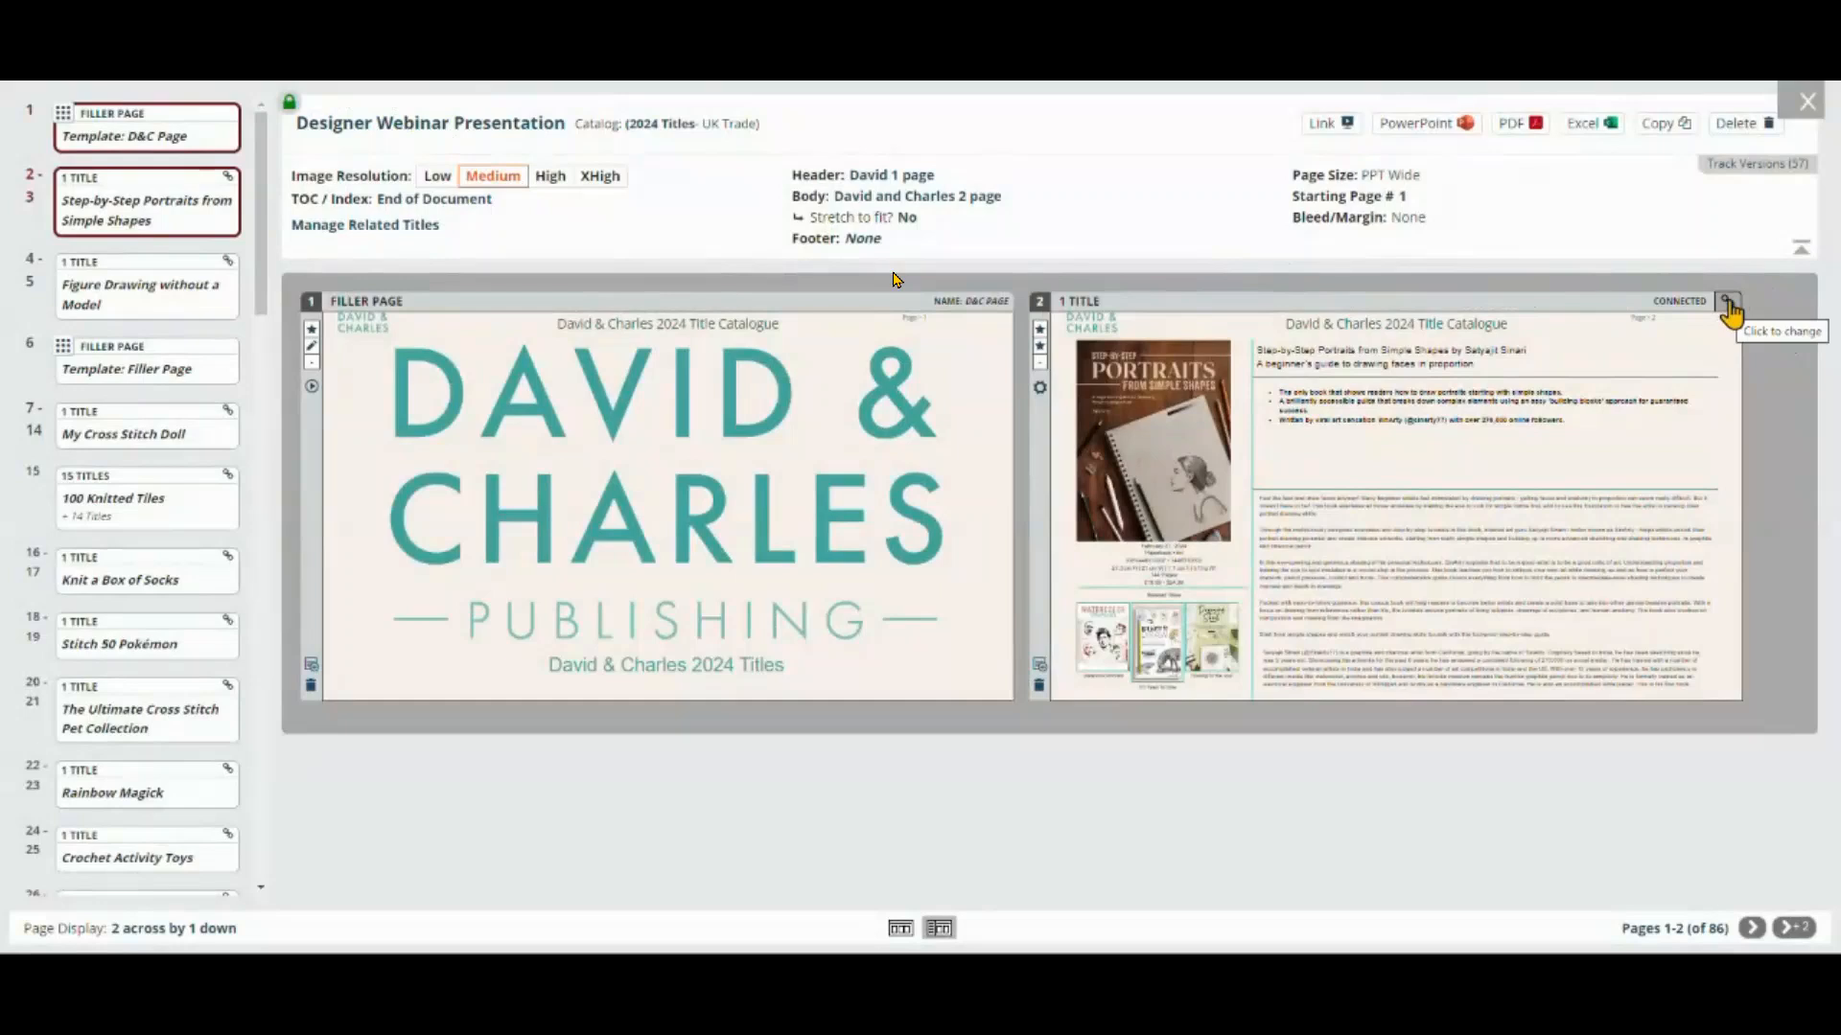
Step: View the options for disconnecting the Figure Drawing without a Model page from the catalog, and leave it connected
left_click(228, 267)
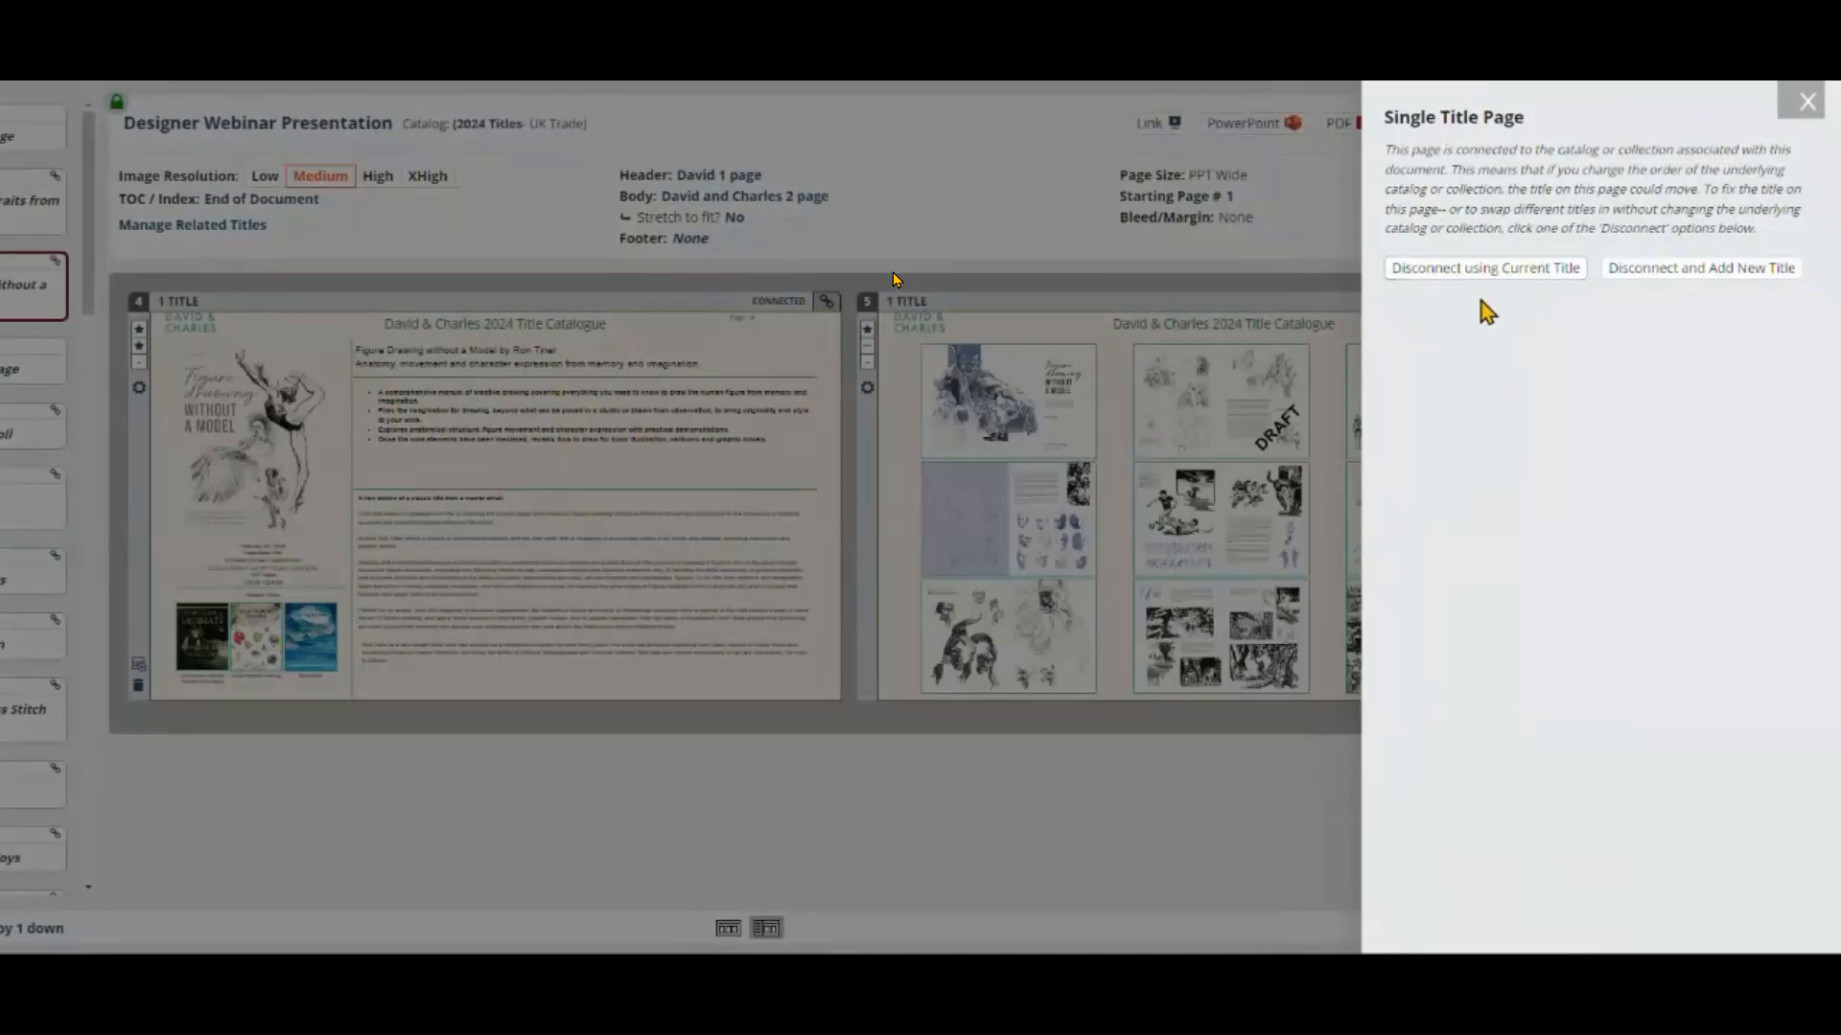
left_click(1330, 233)
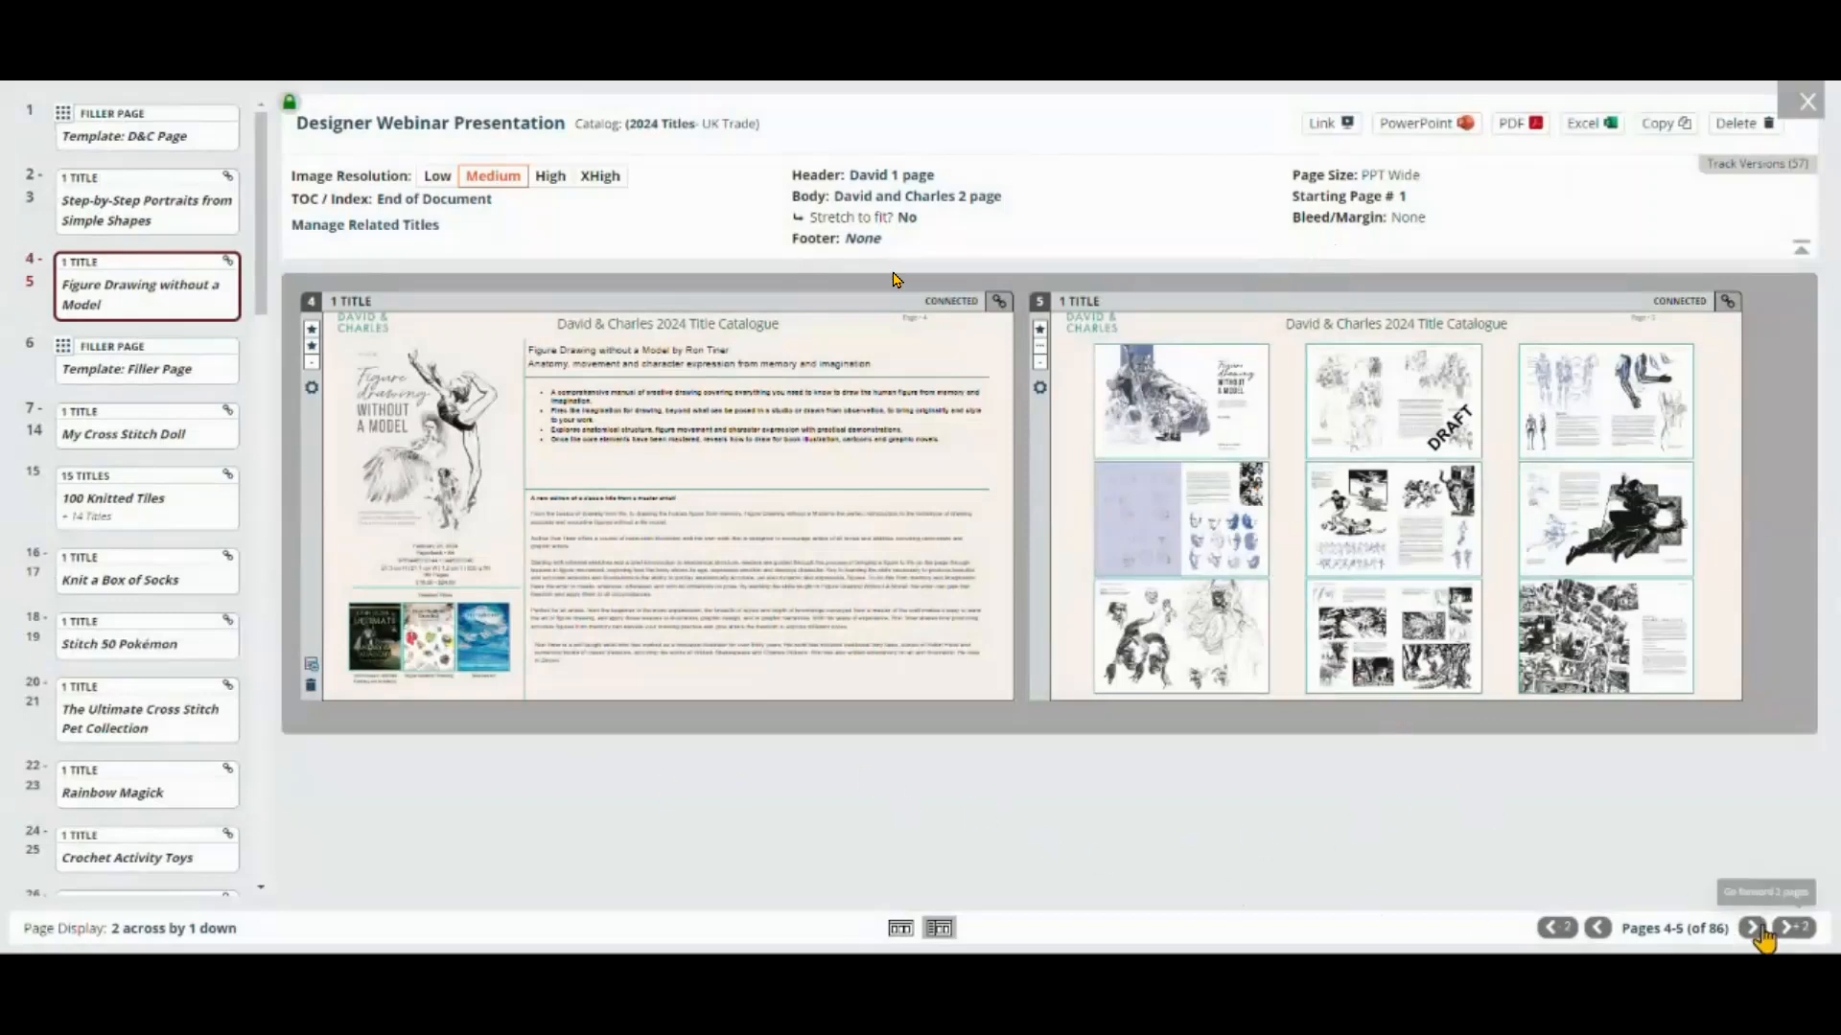
Step: Swap the body template of the second Pompomania entry, starting on page 76, to David and Charles 8 page, accepting the title adjustment
left_click_drag(269, 209, 255, 749)
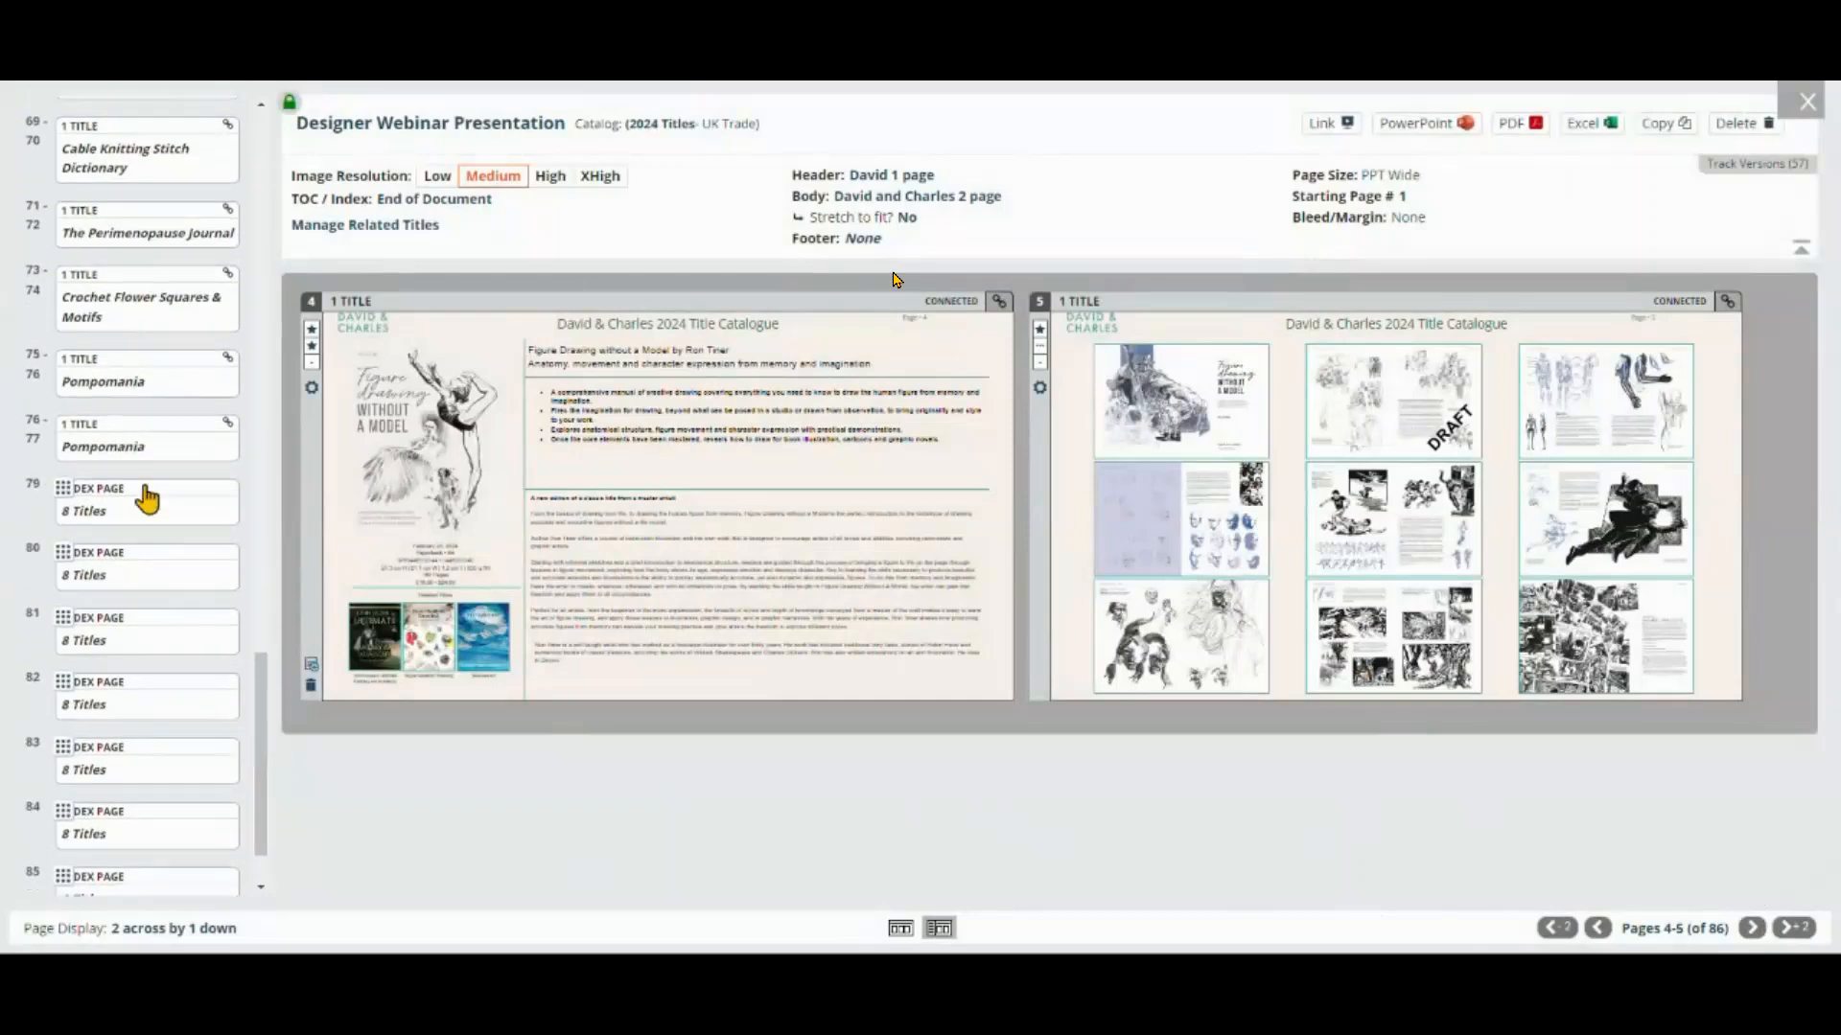
left_click(123, 386)
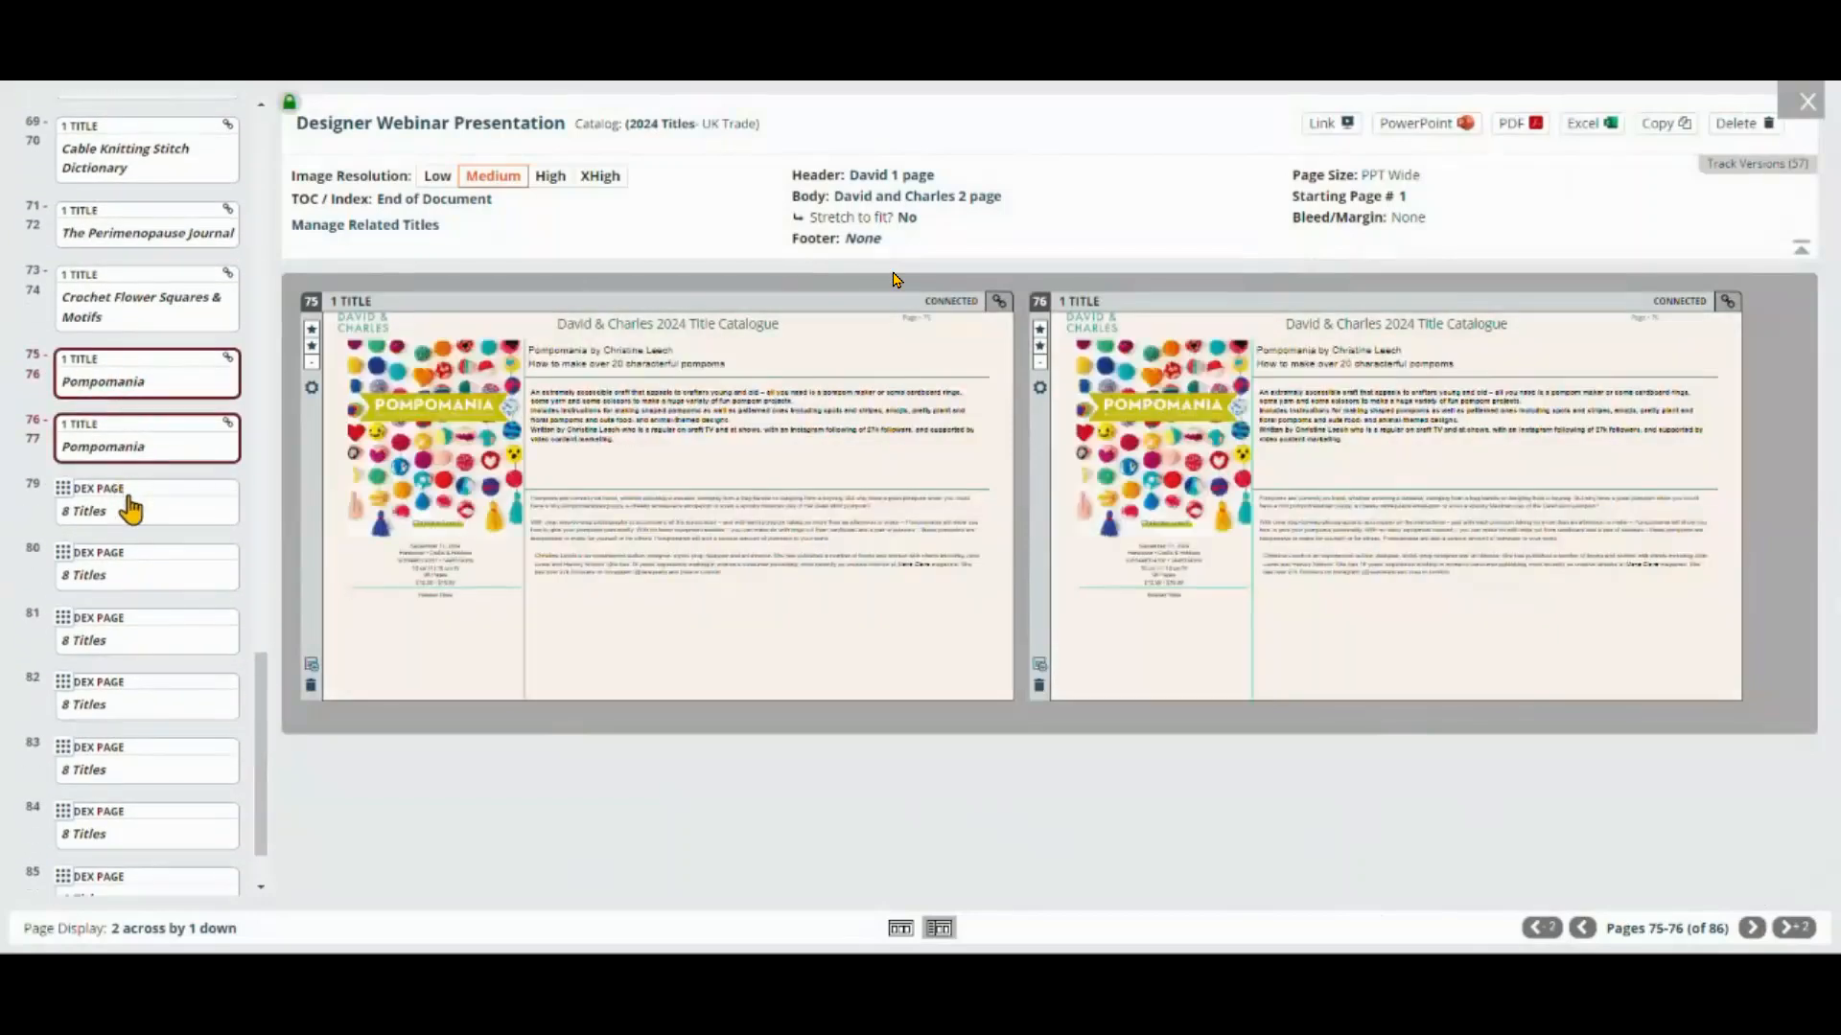
left_click(124, 508)
left_click(142, 449)
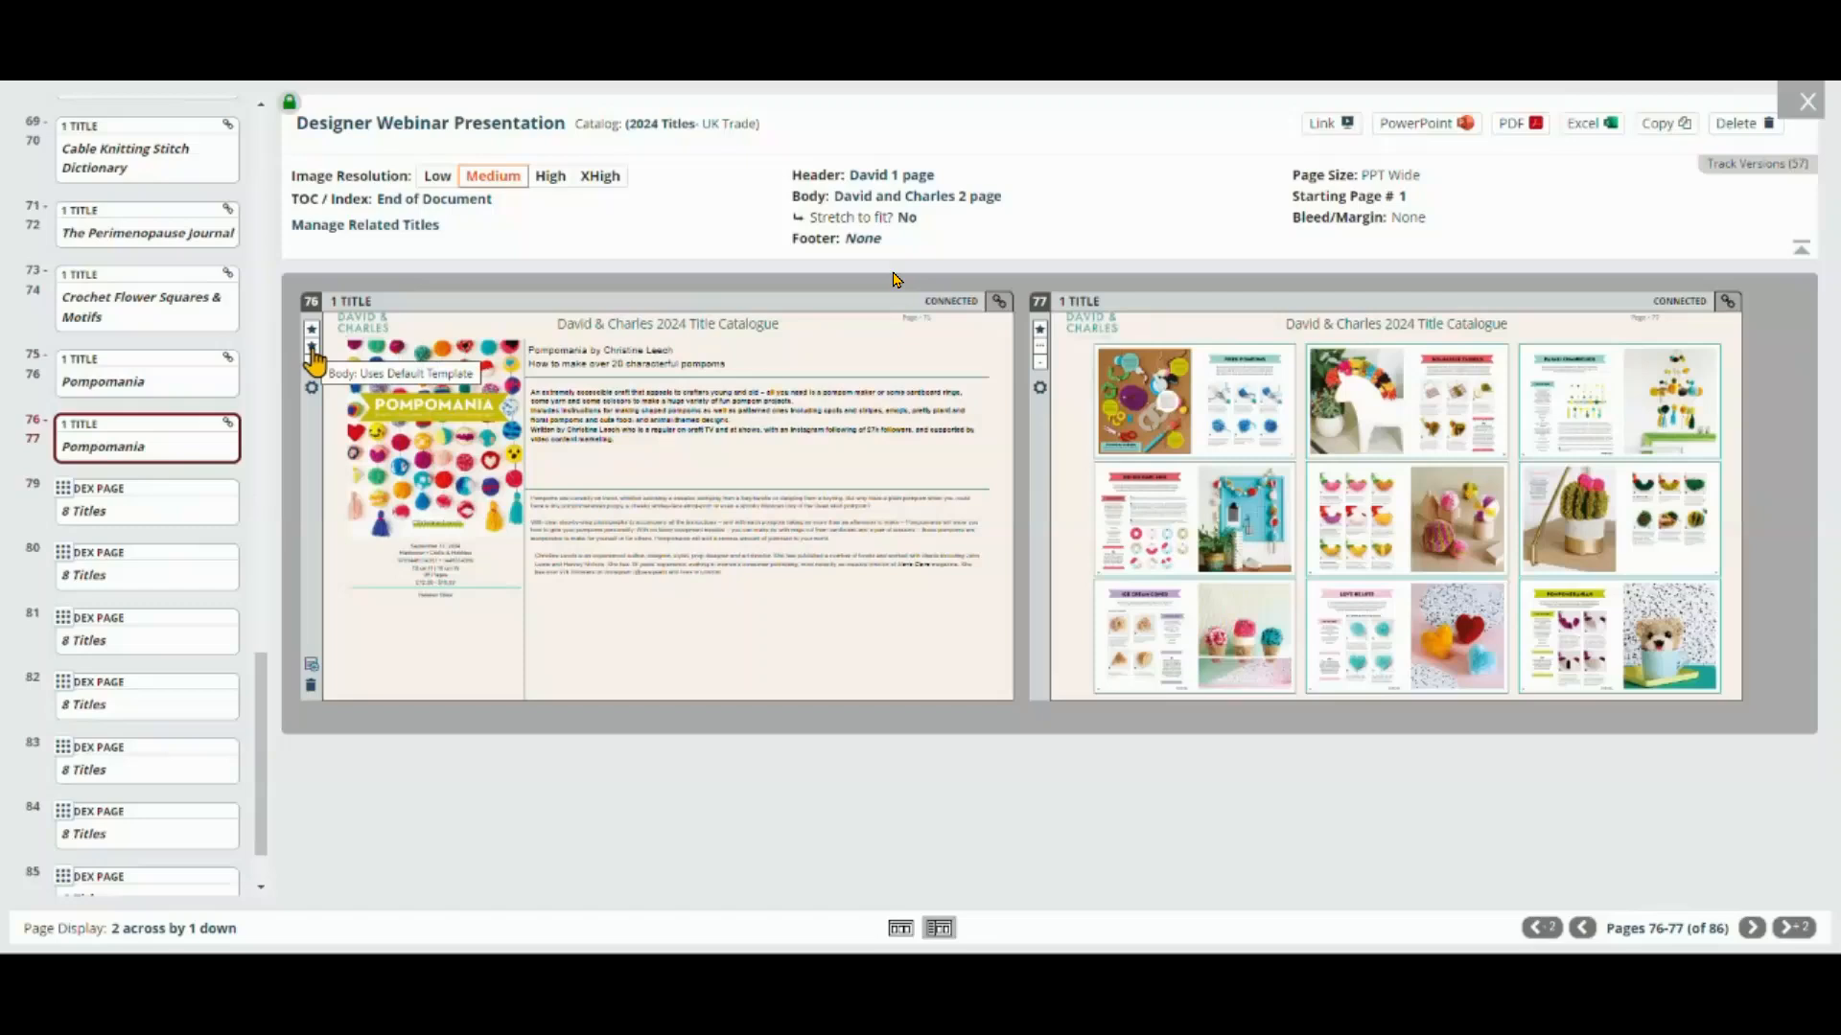
left_click(313, 353)
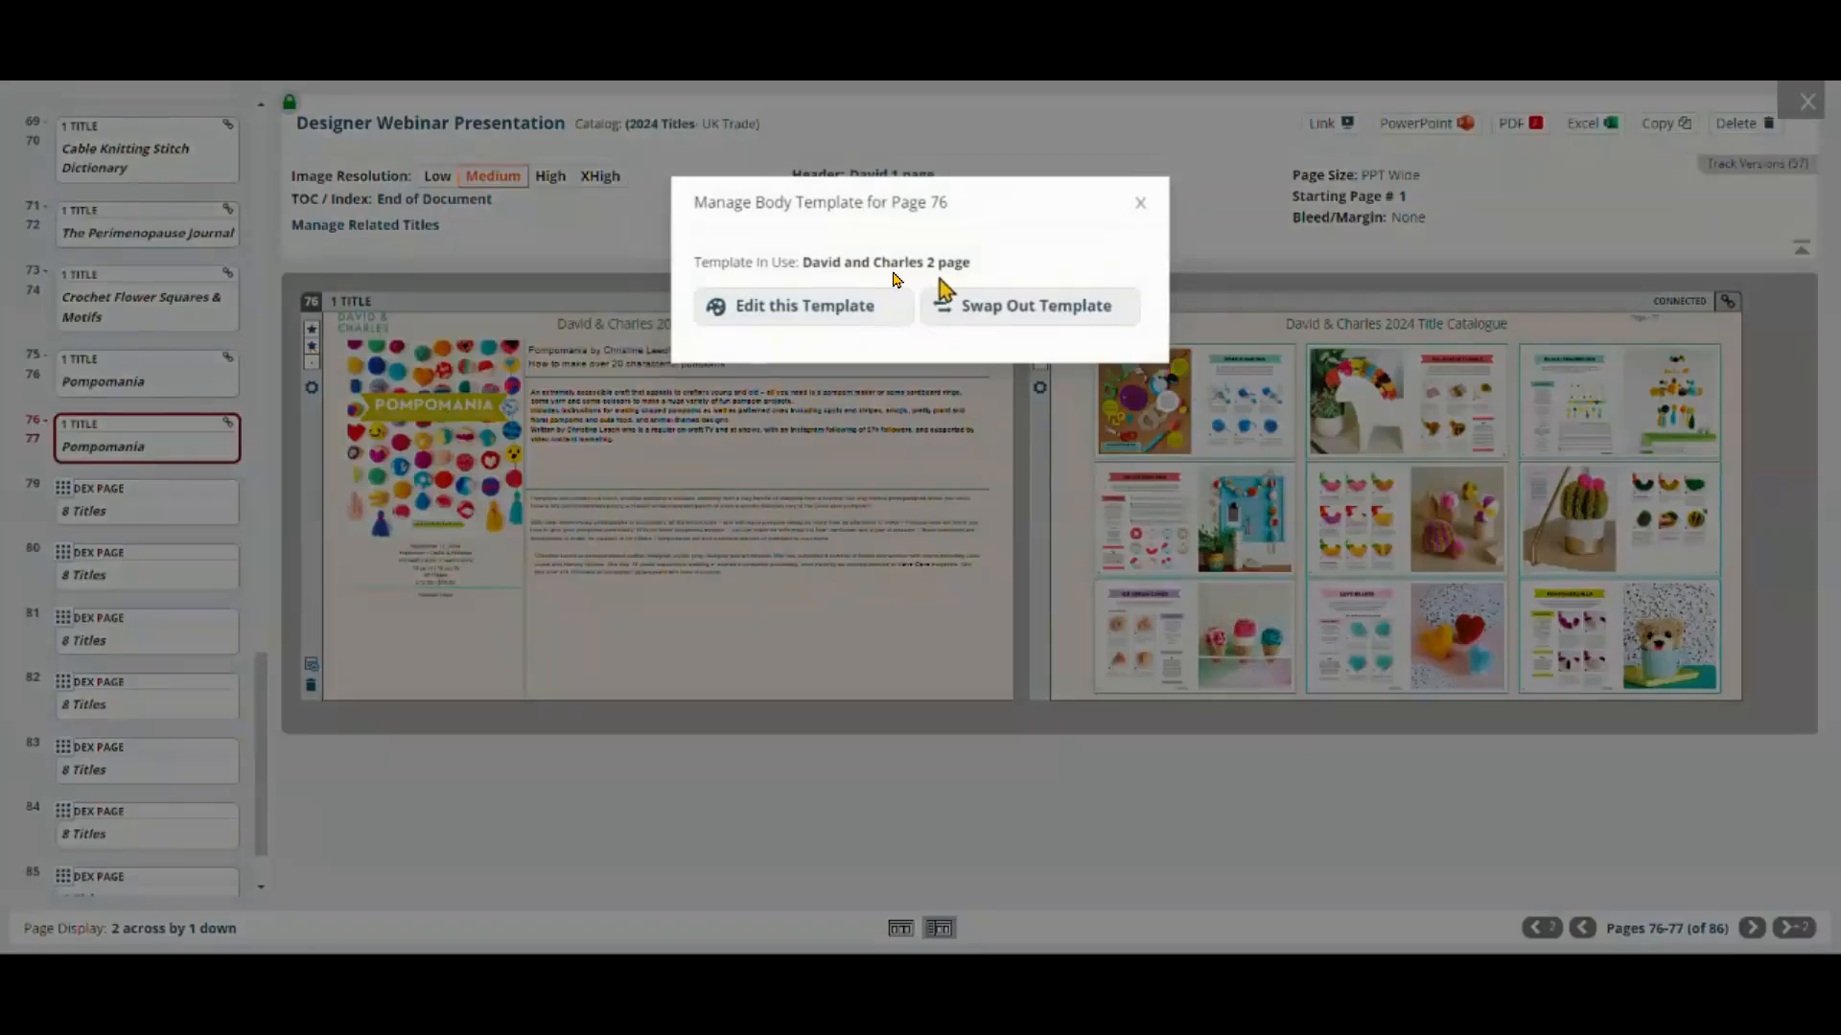
left_click(1018, 309)
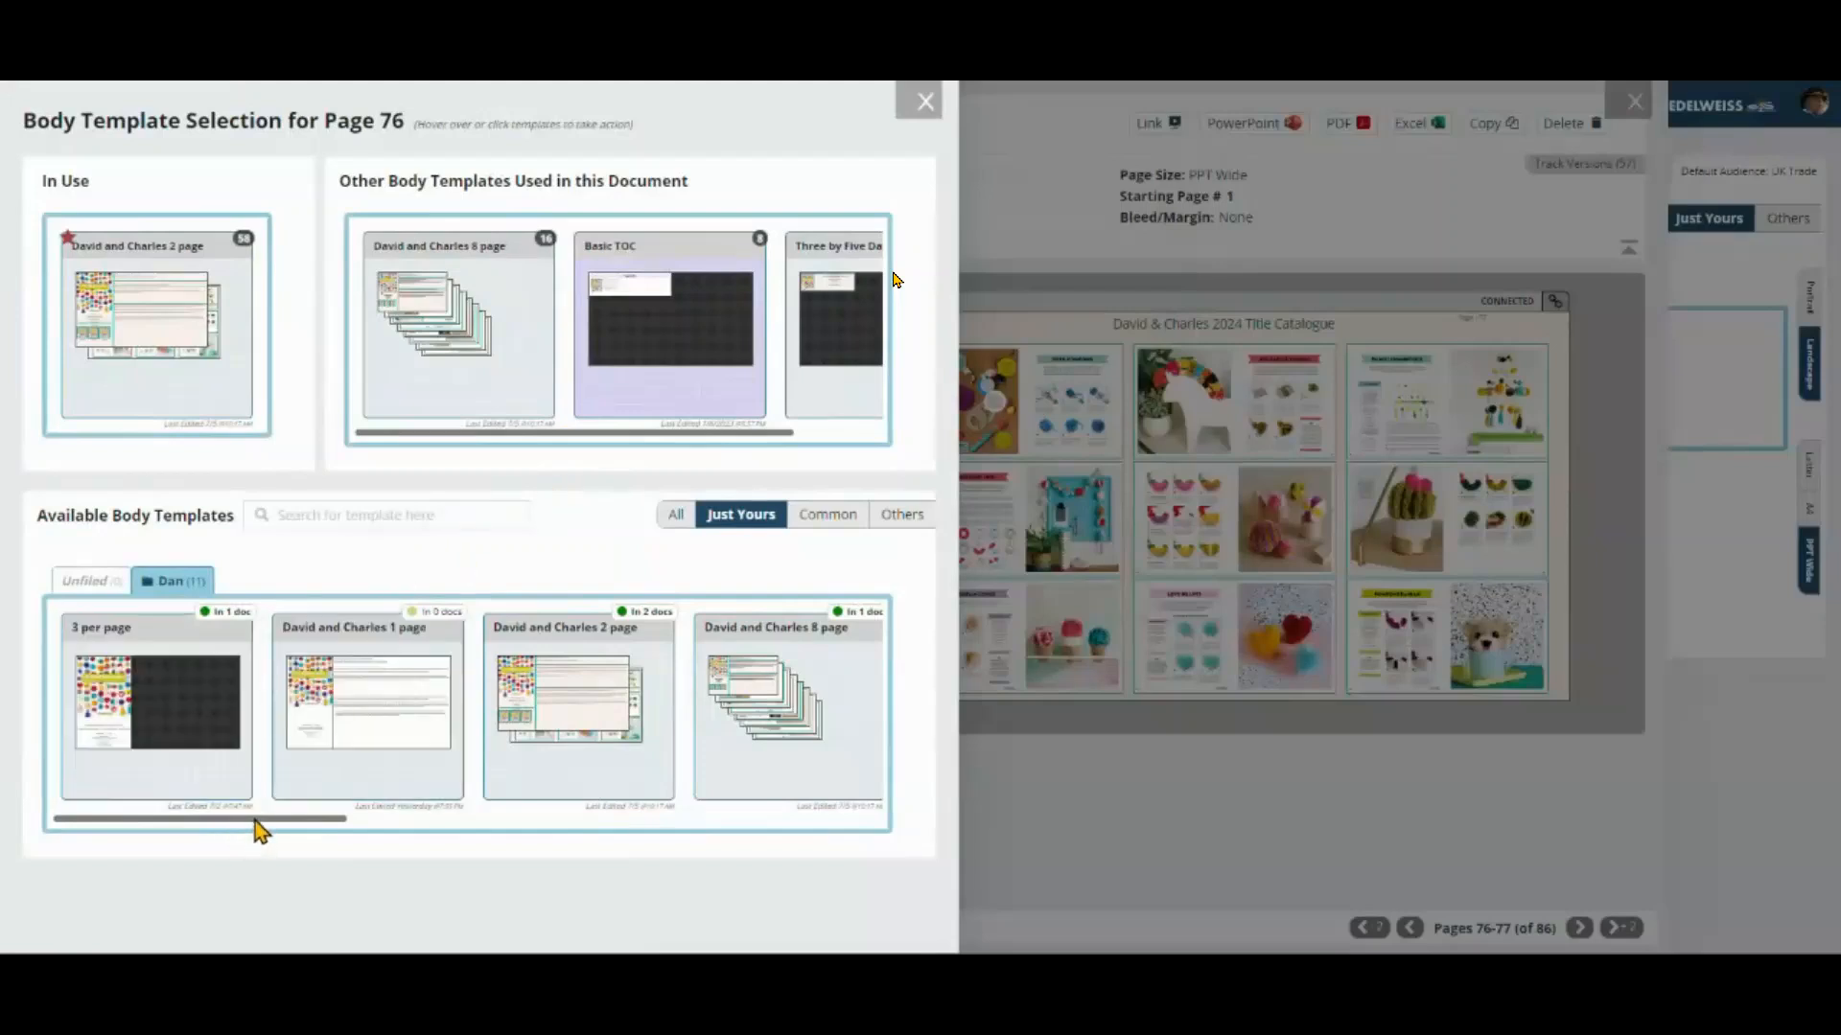
left_click_drag(255, 820, 401, 831)
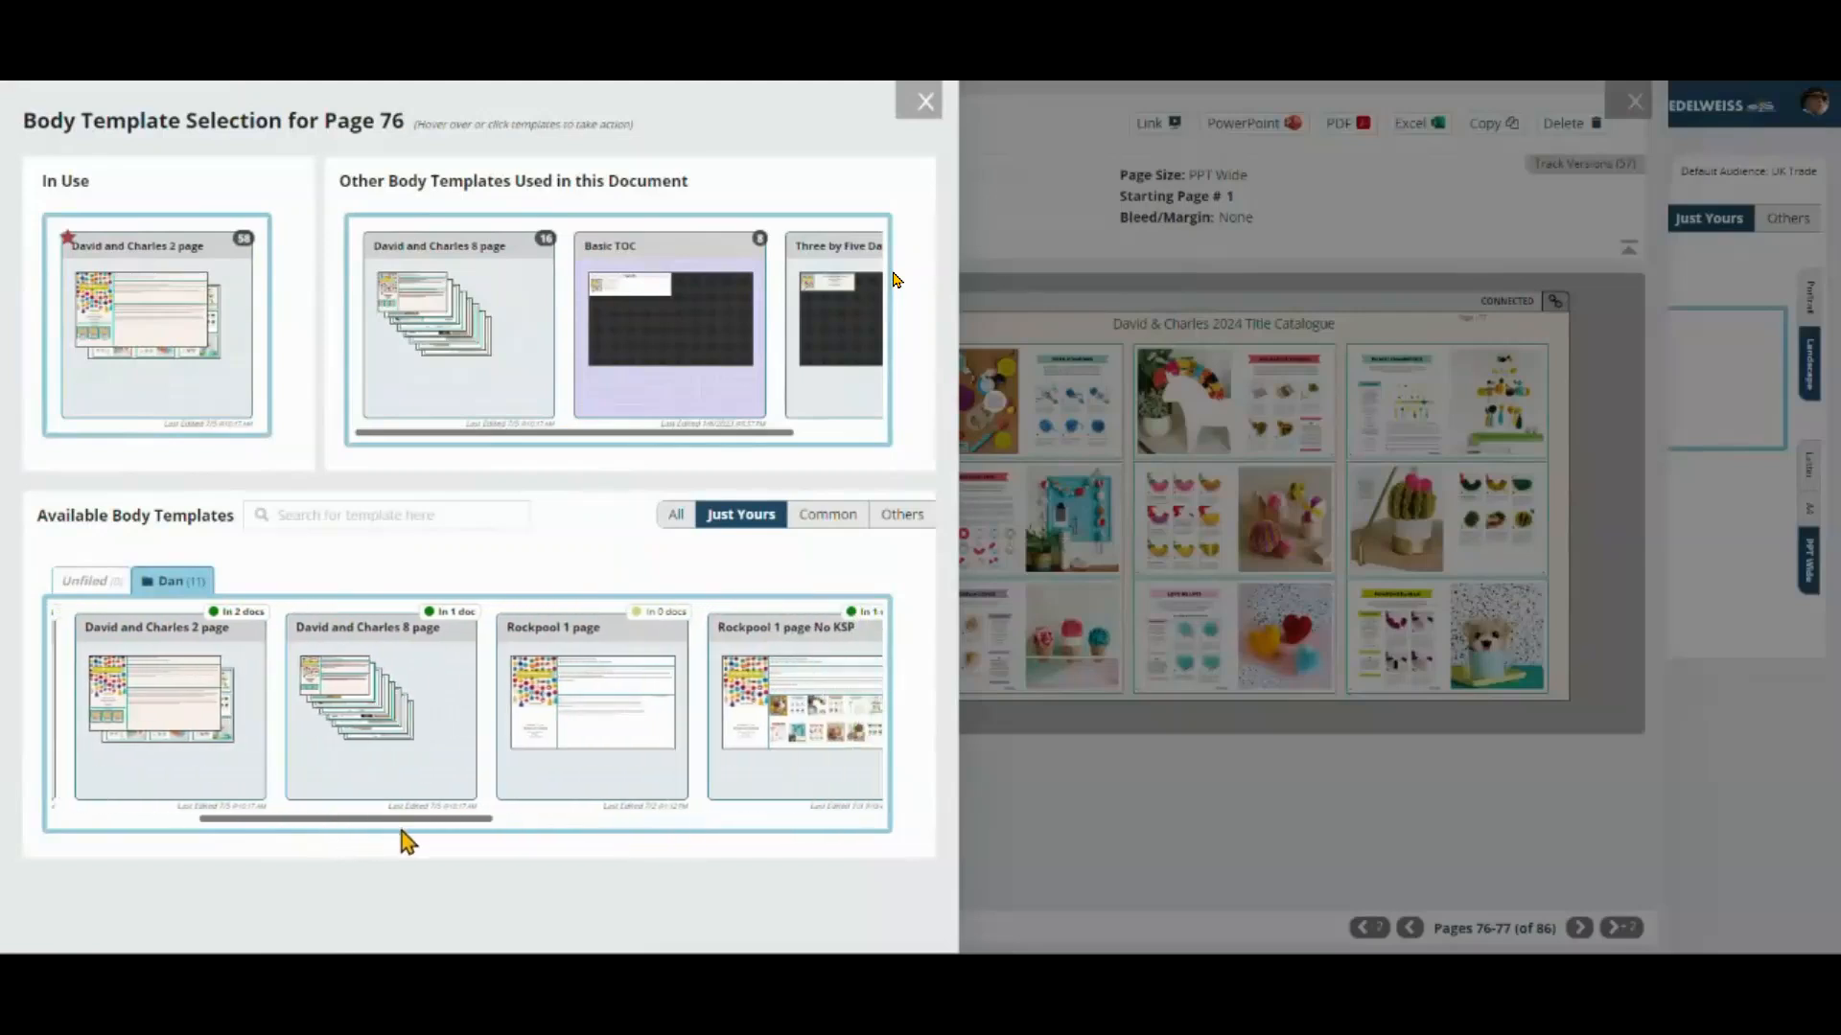
mouse_move(373, 687)
mouse_move(658, 304)
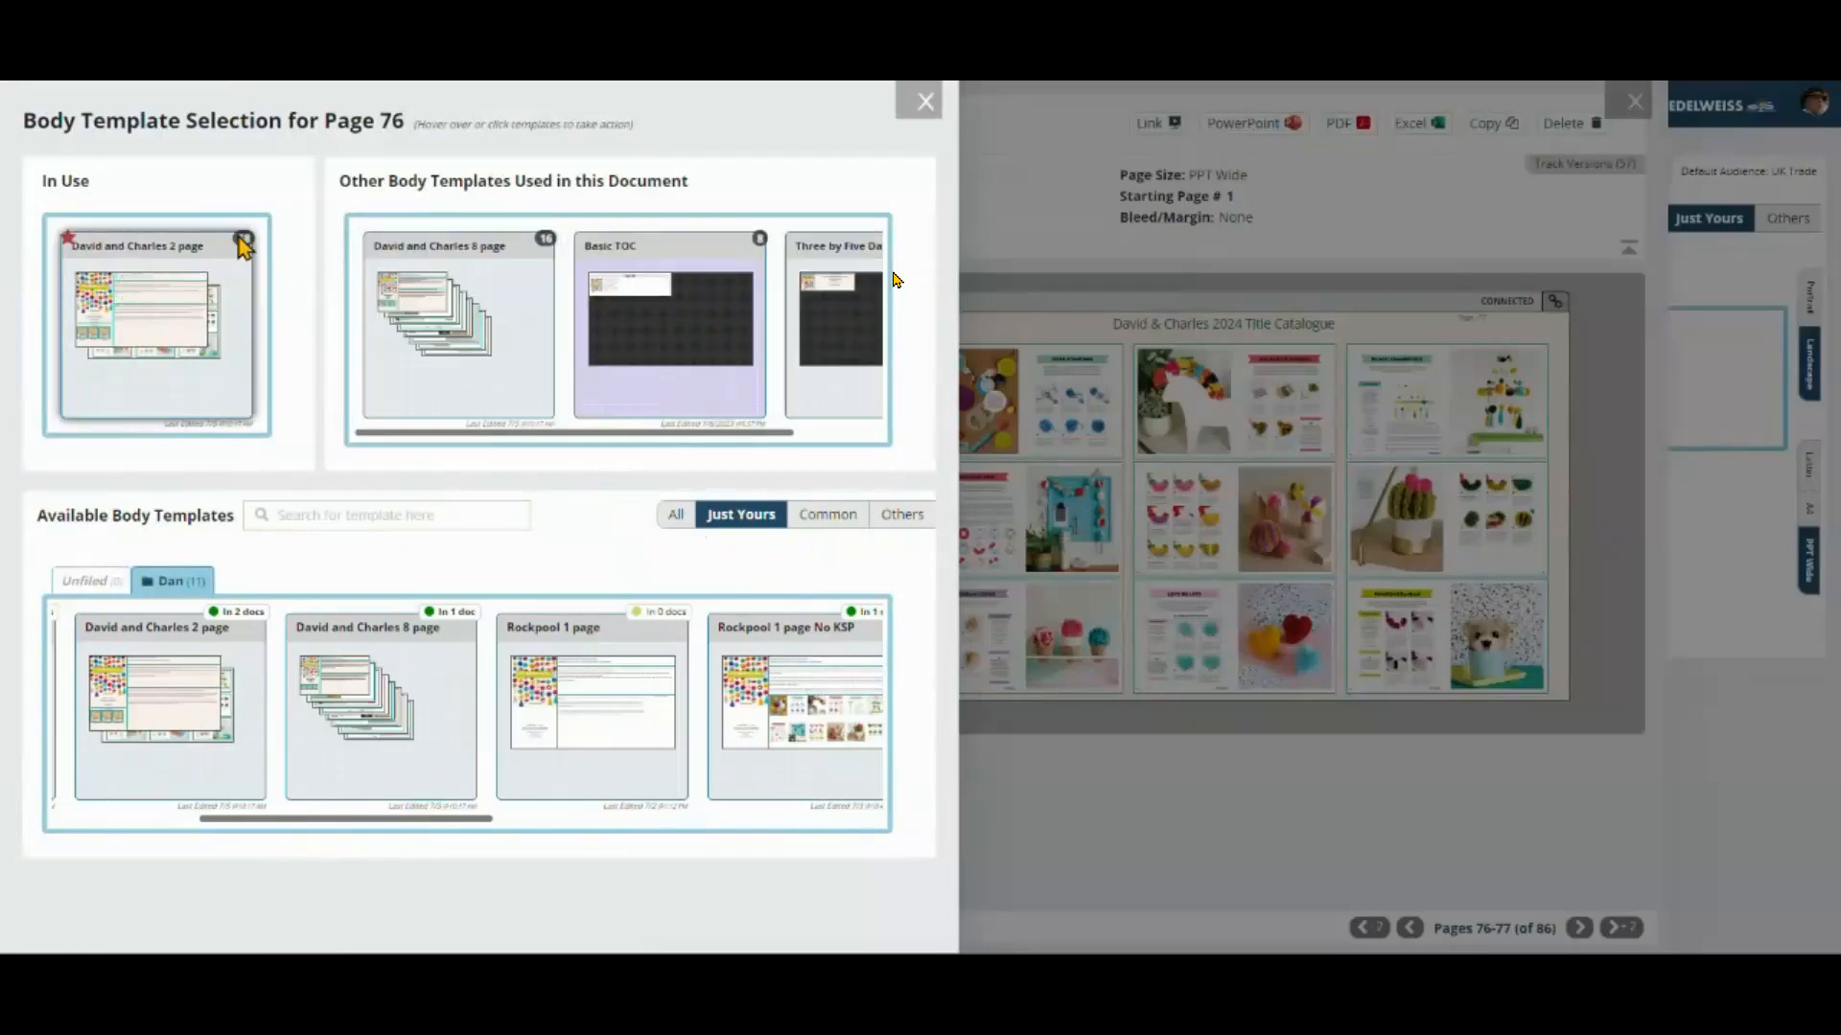
mouse_move(244, 235)
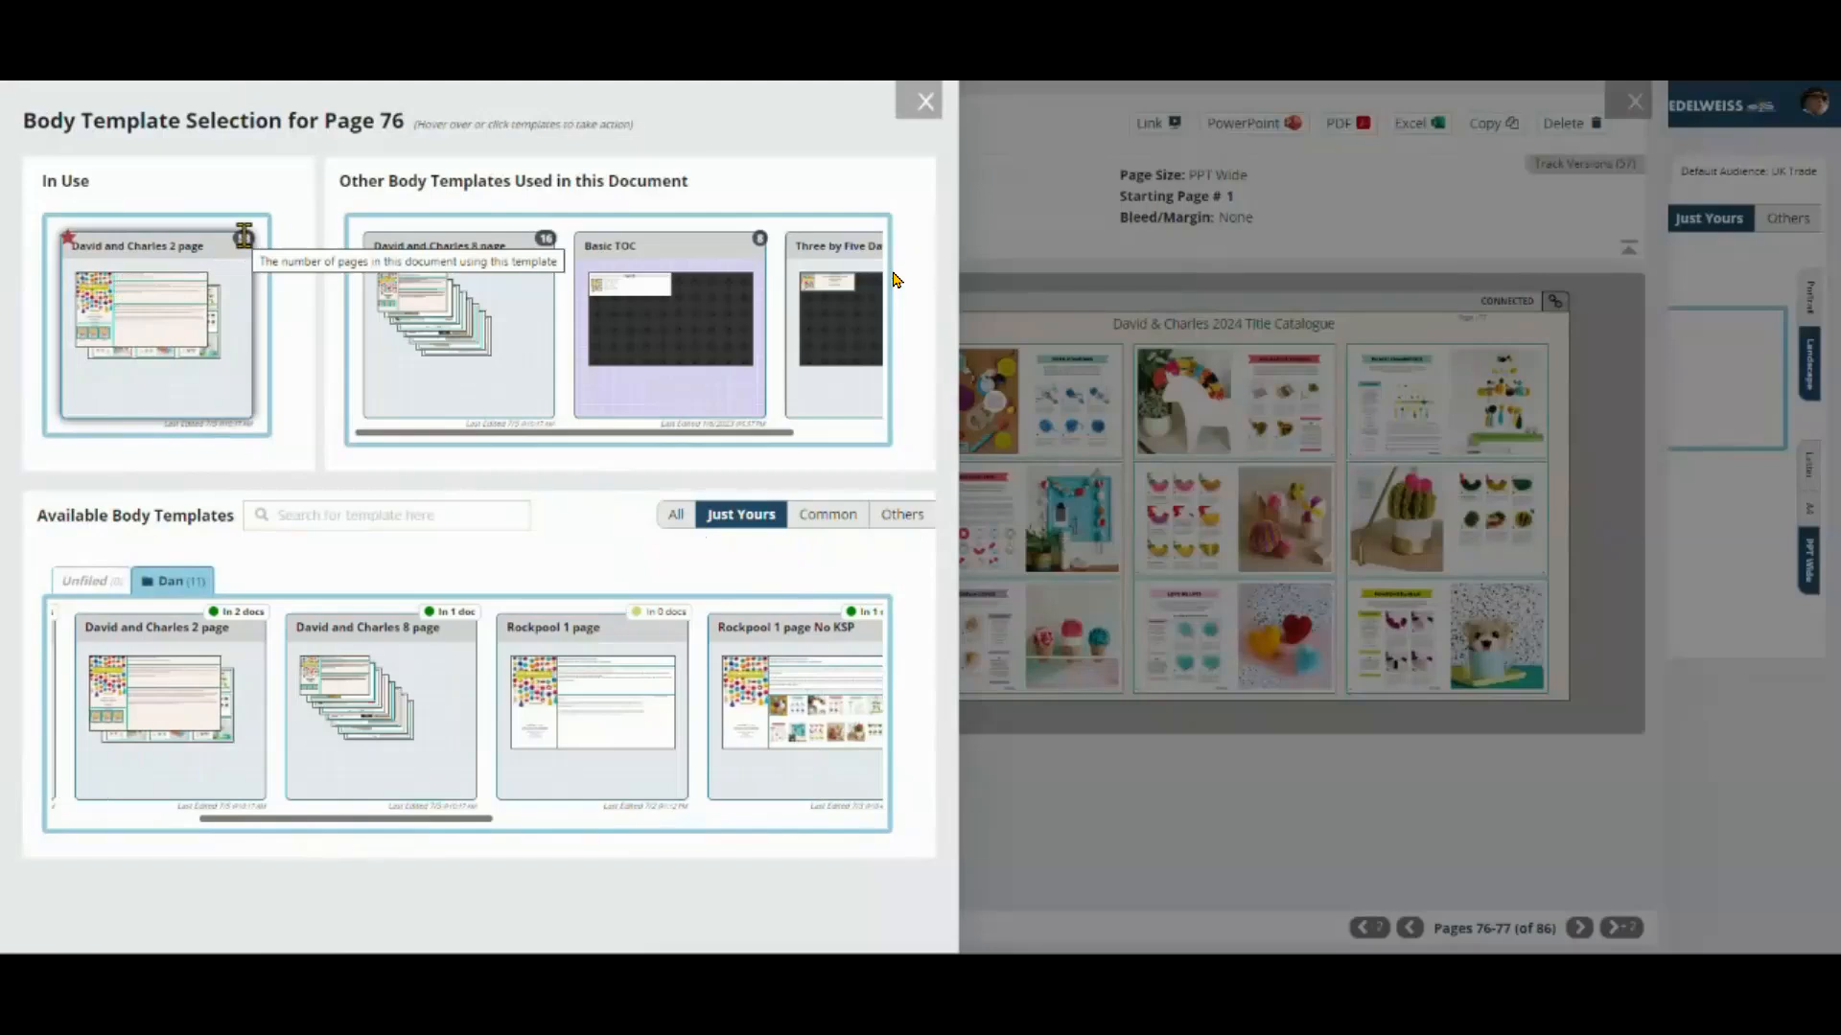
mouse_move(345, 726)
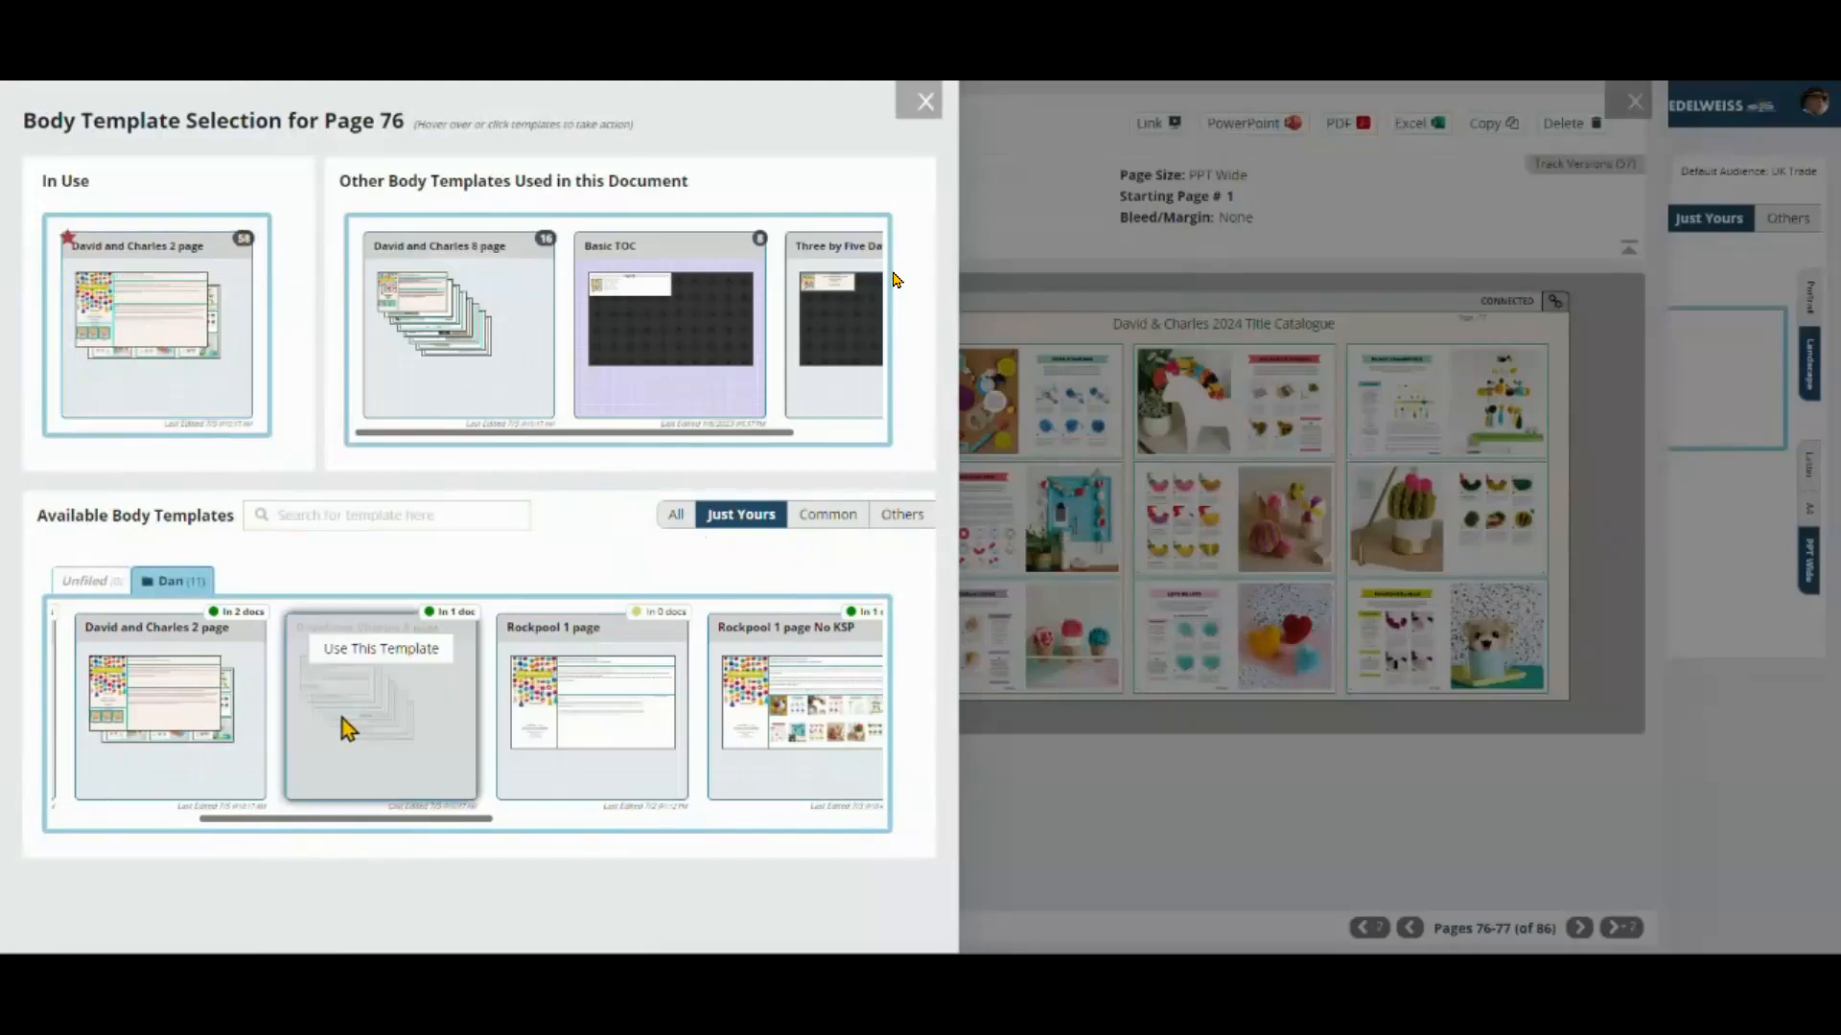
left_click(372, 652)
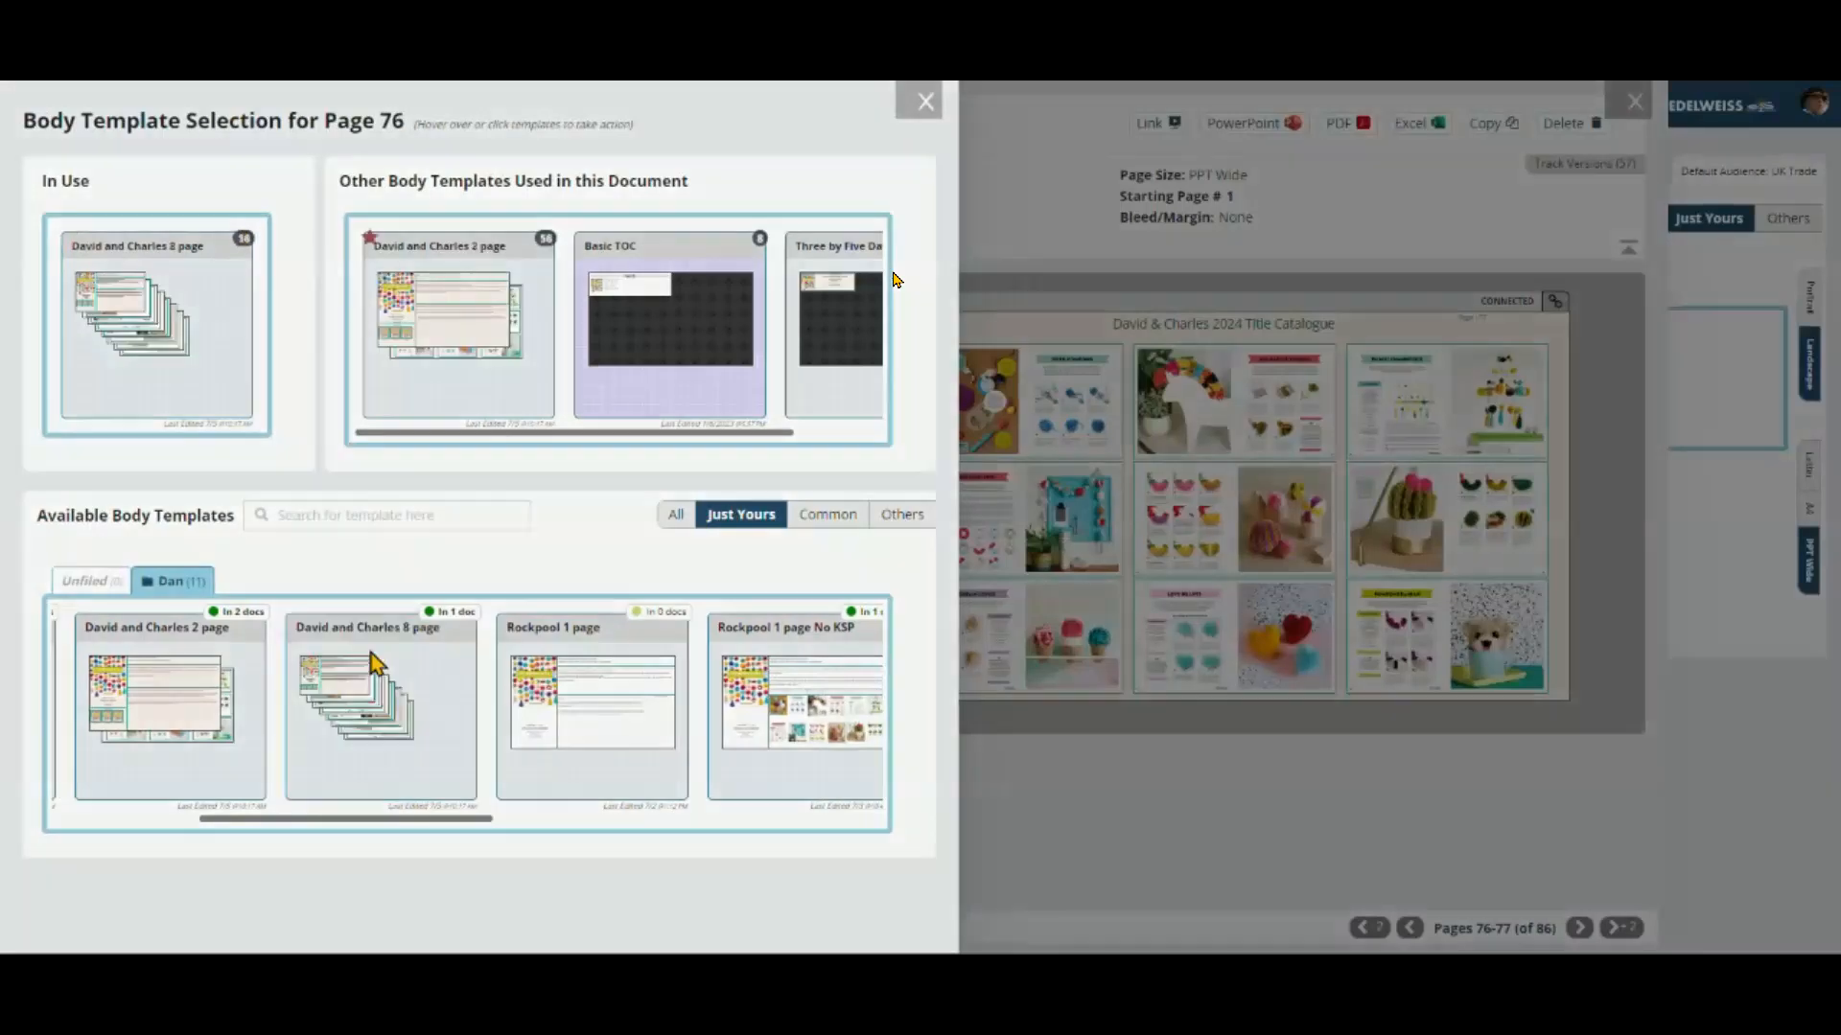
left_click(1065, 365)
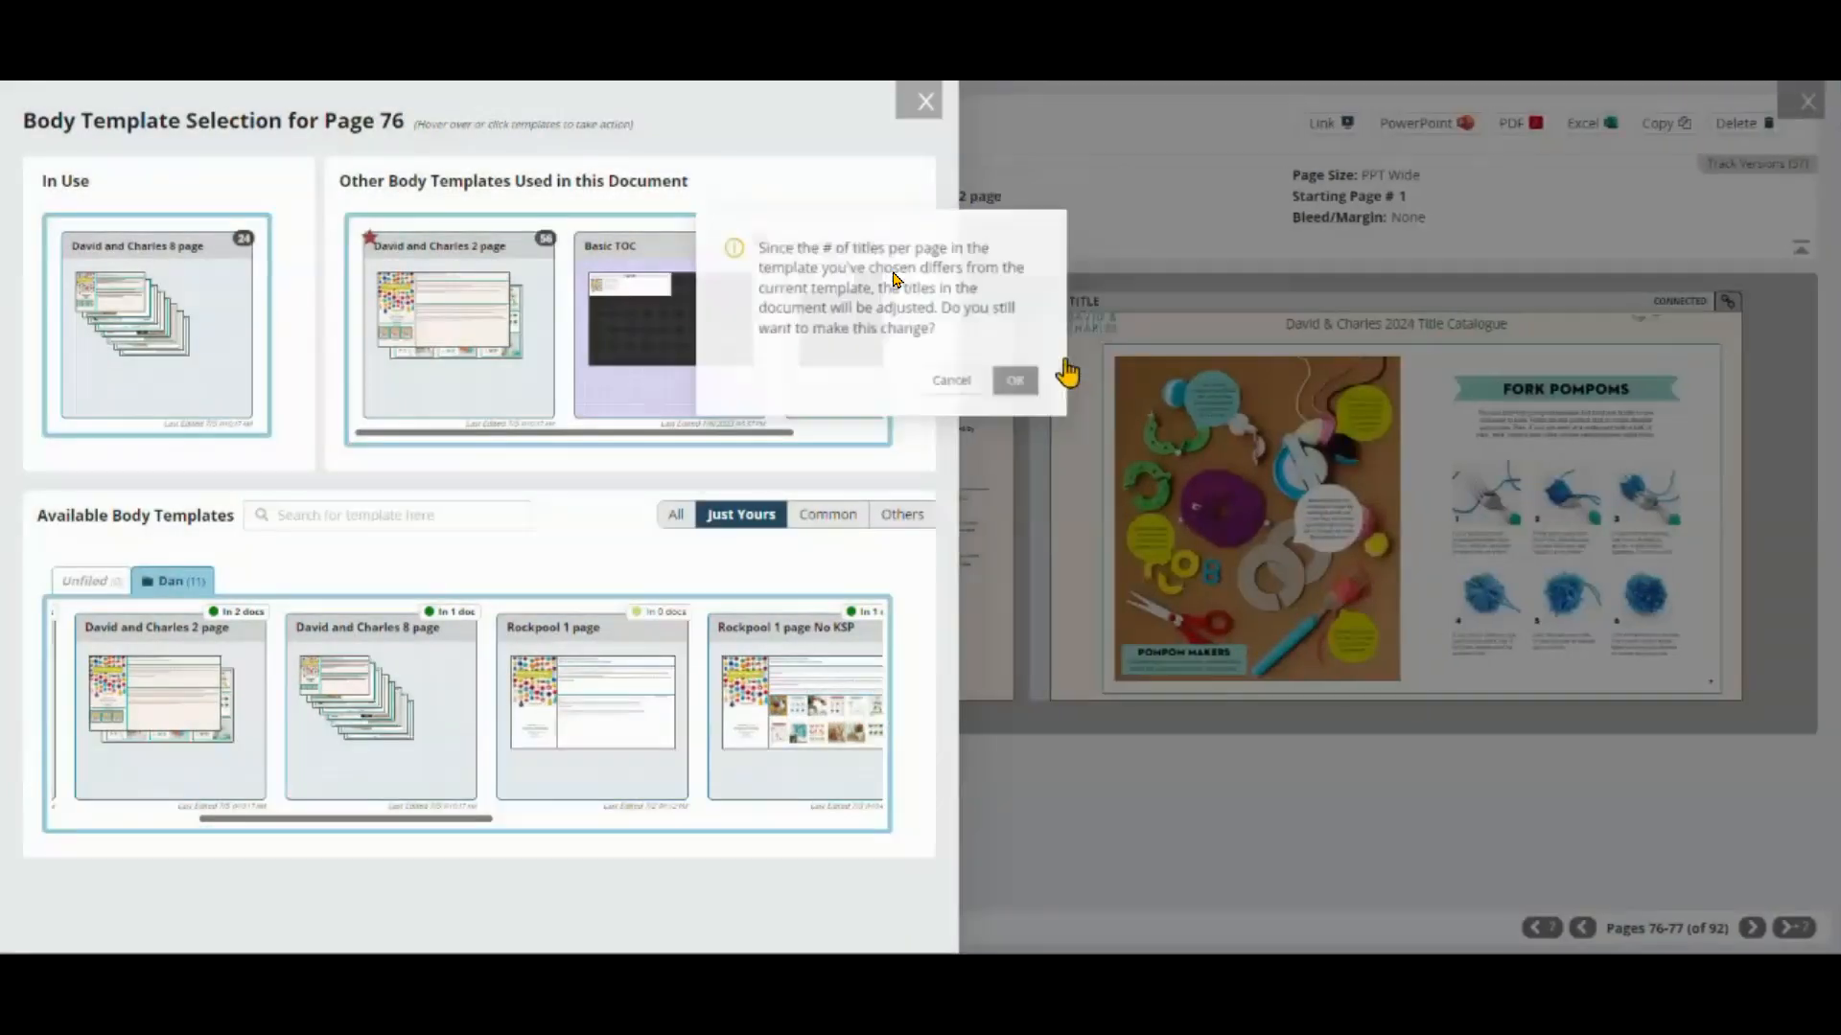
Step: Page through the second Pompomania entry's spread from page 76 and review the preferences of page 79
left_click(925, 104)
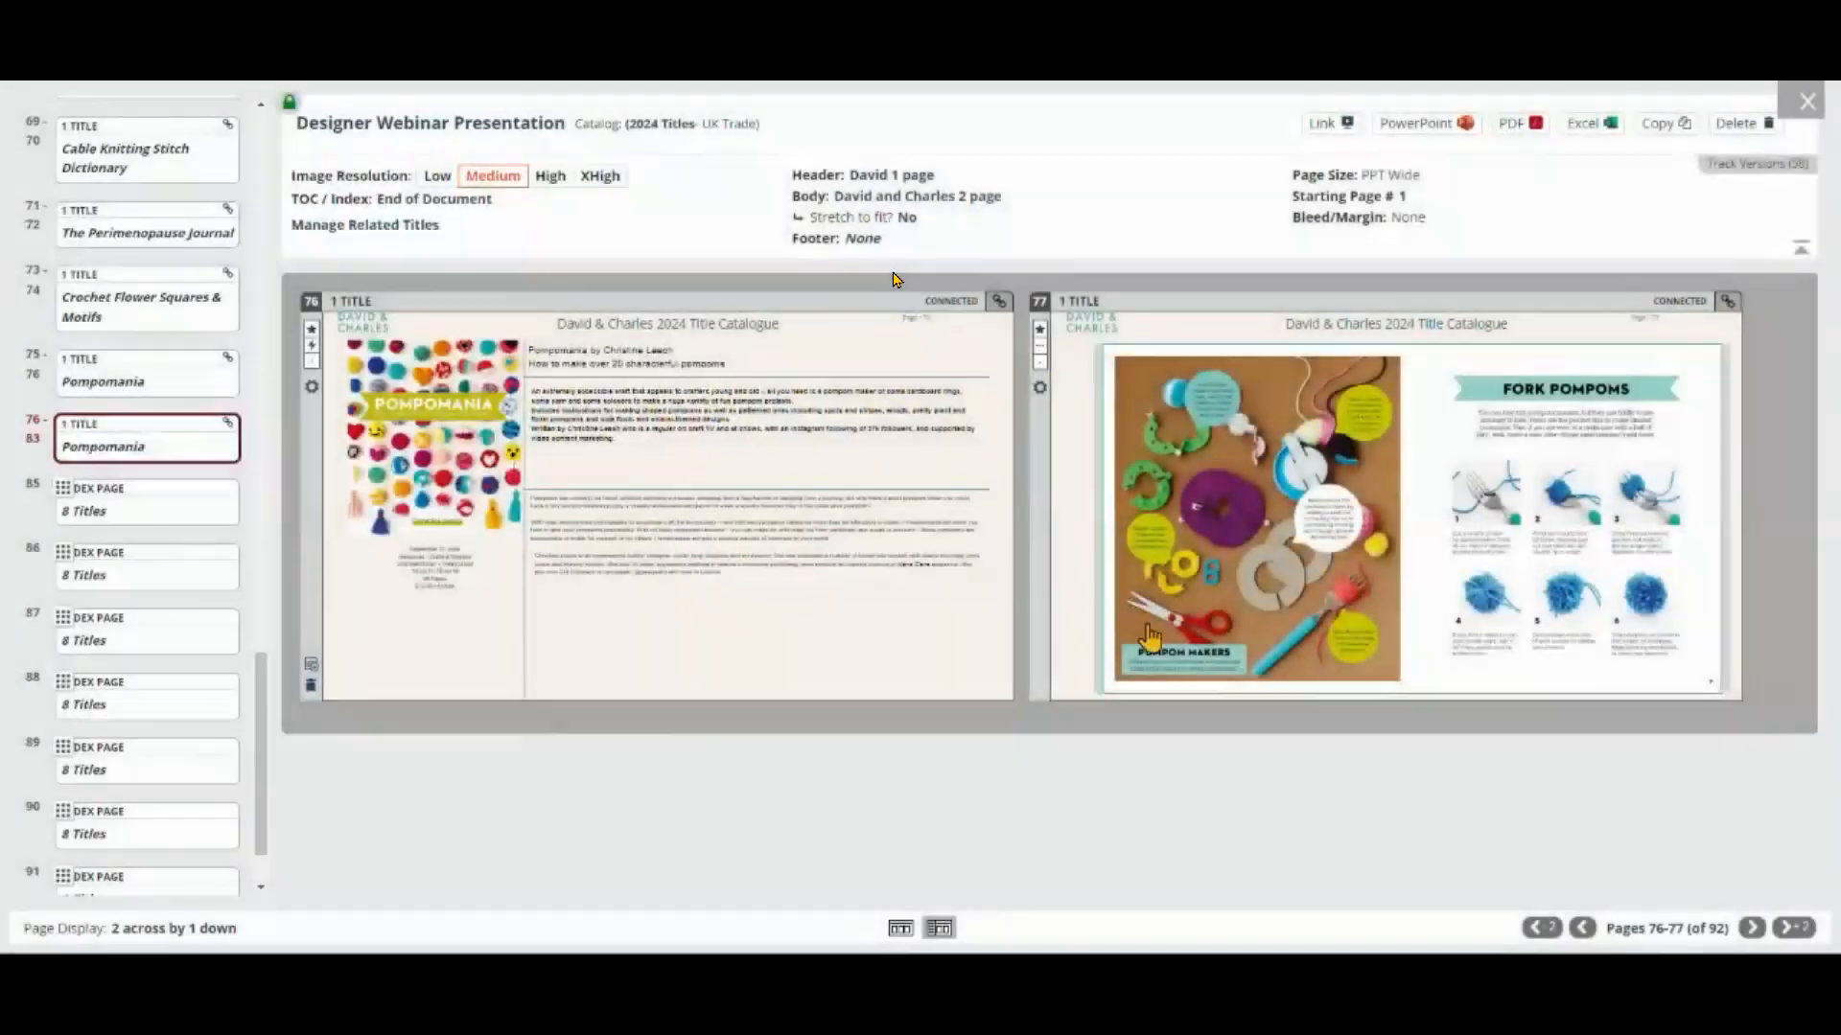
left_click(1751, 927)
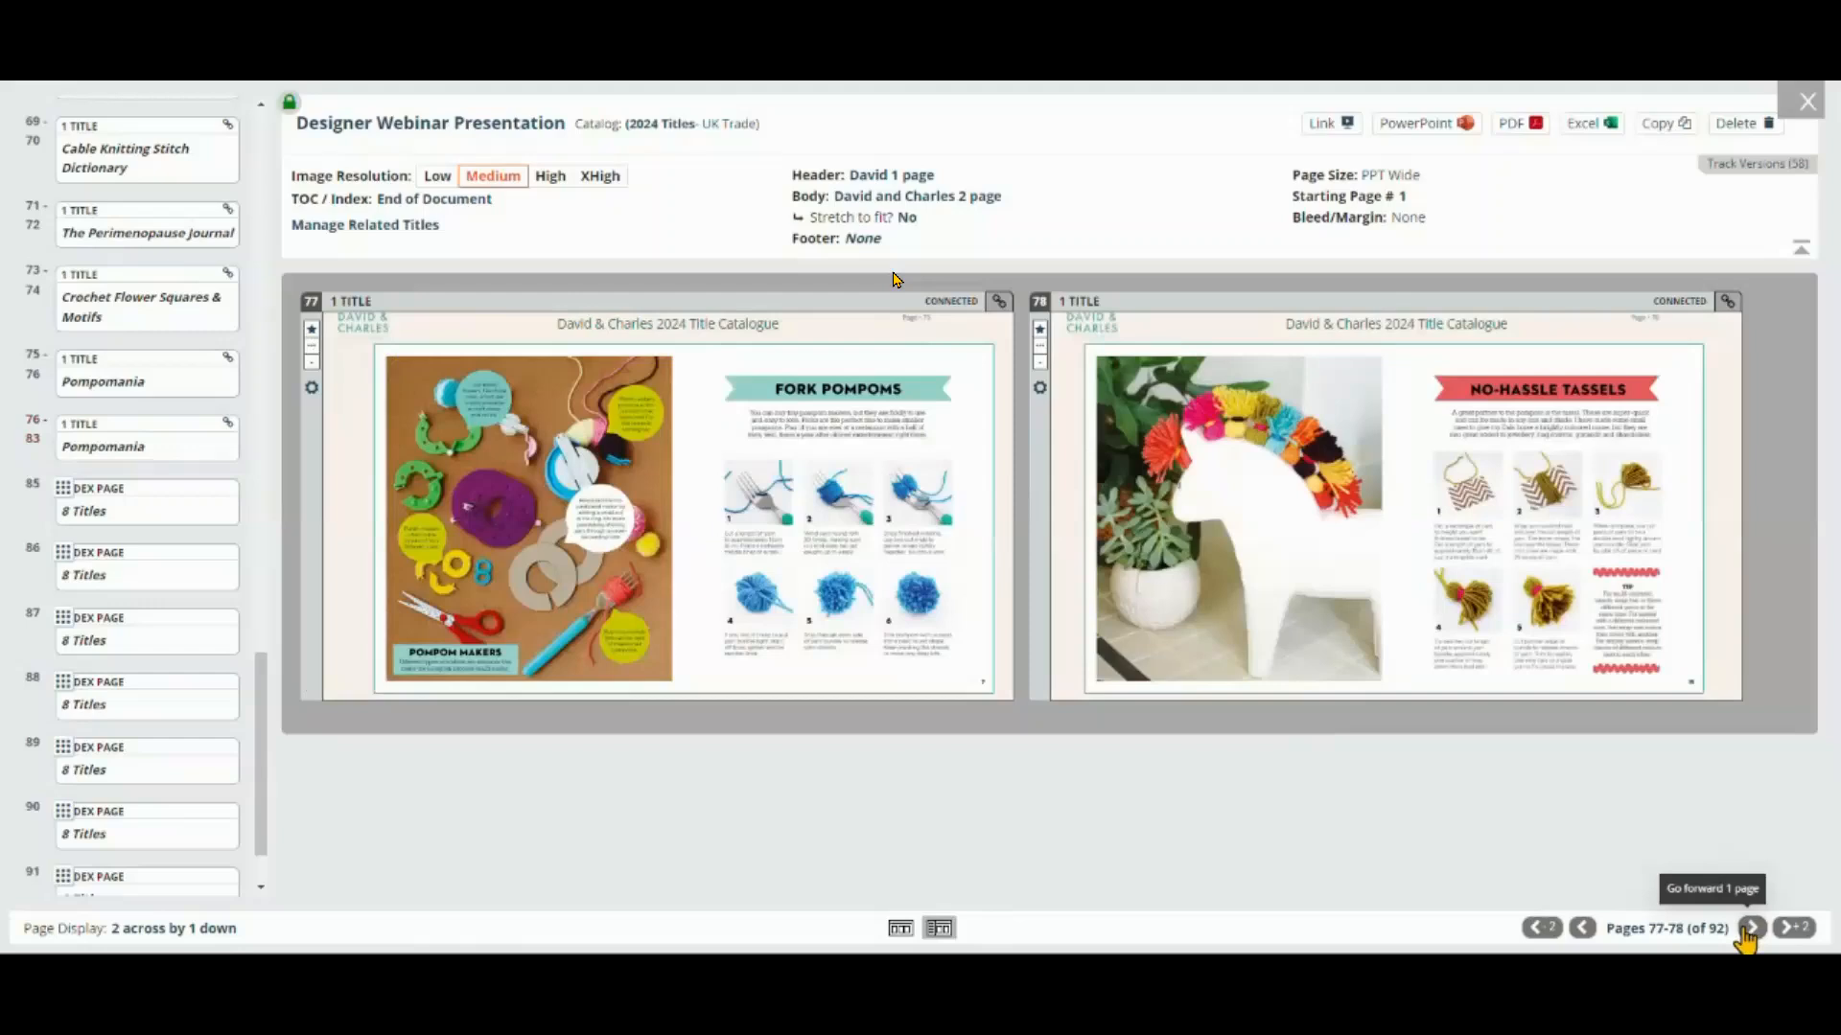
left_click(1751, 928)
left_click(1750, 928)
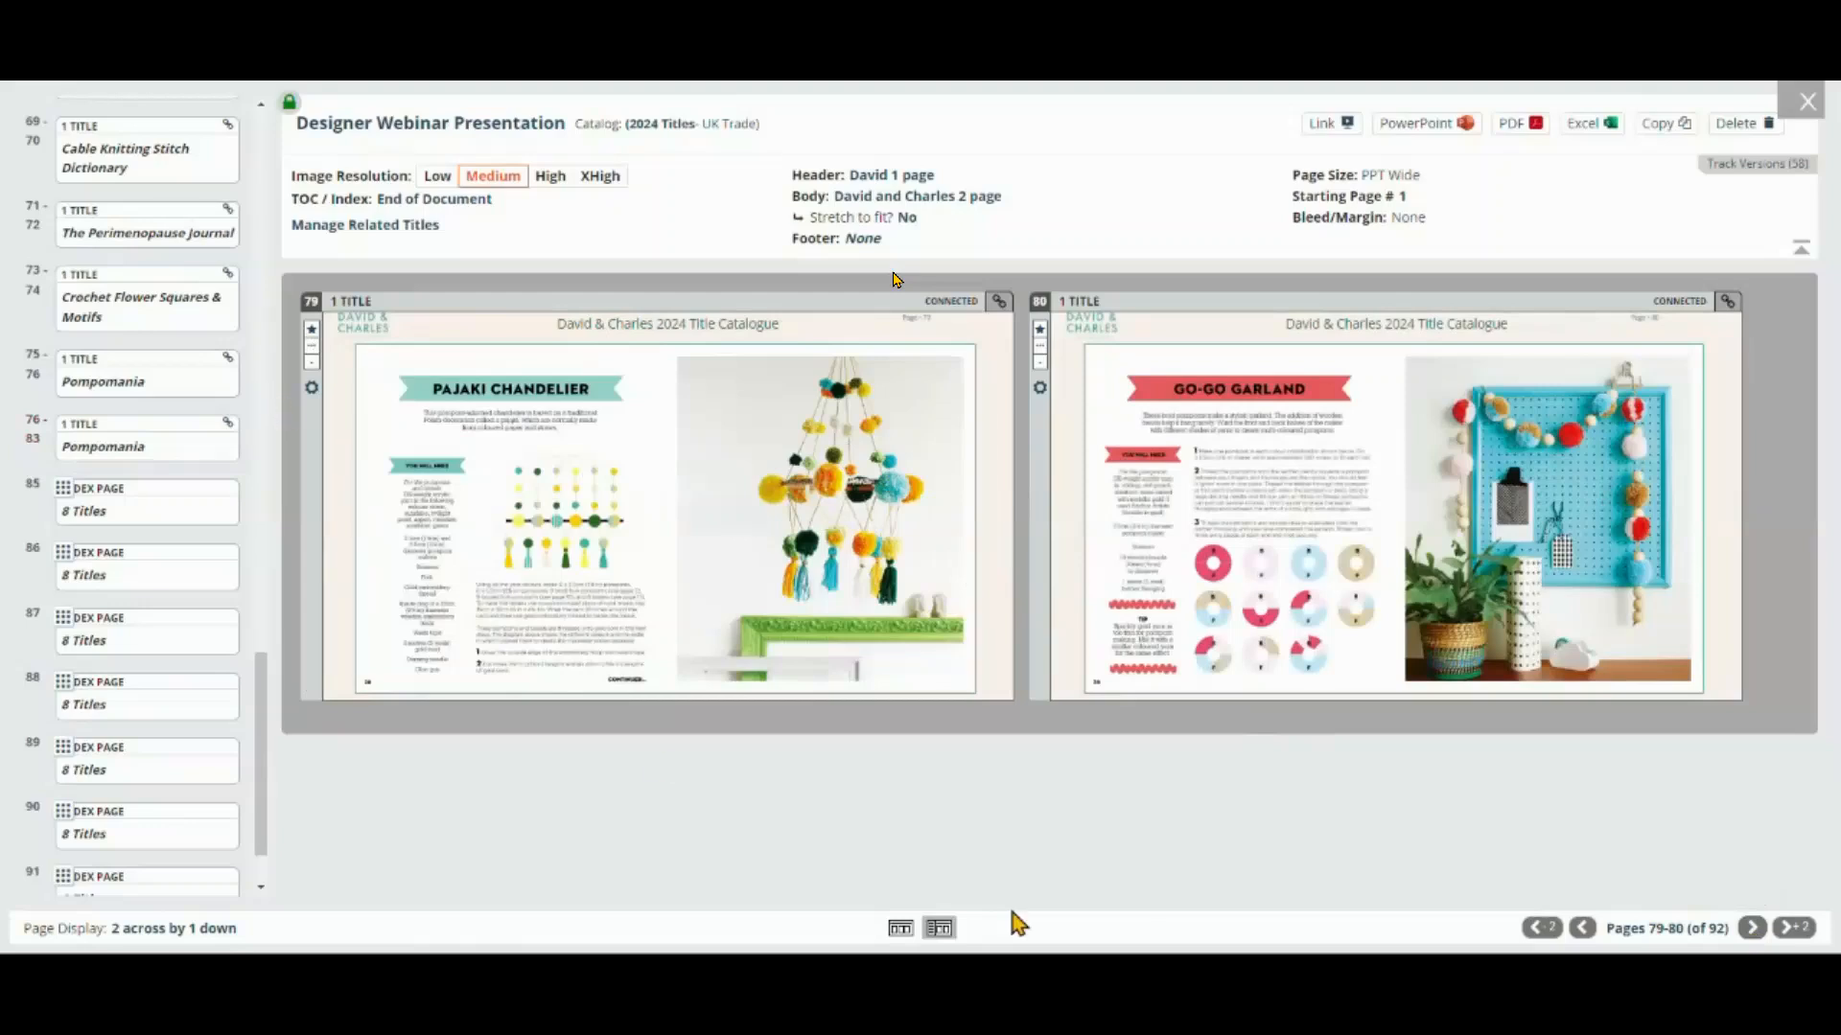
left_click(312, 393)
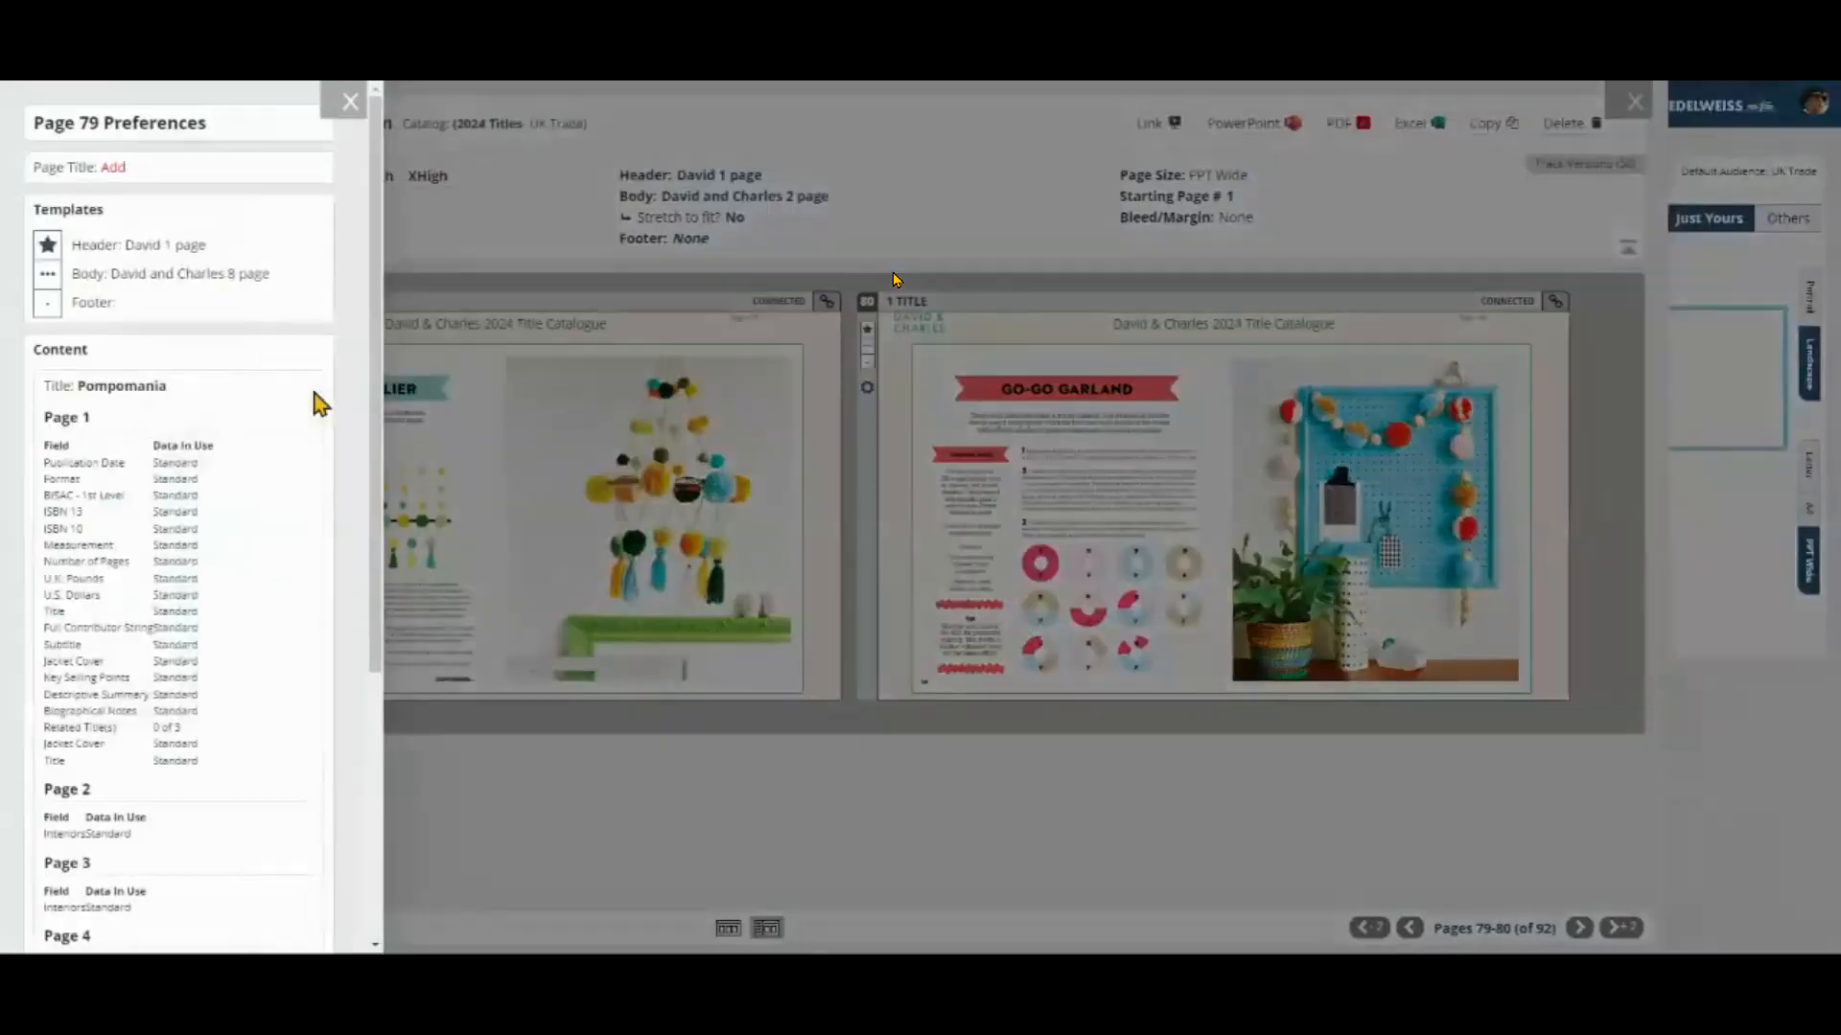
scroll(290, 463, "down", 3)
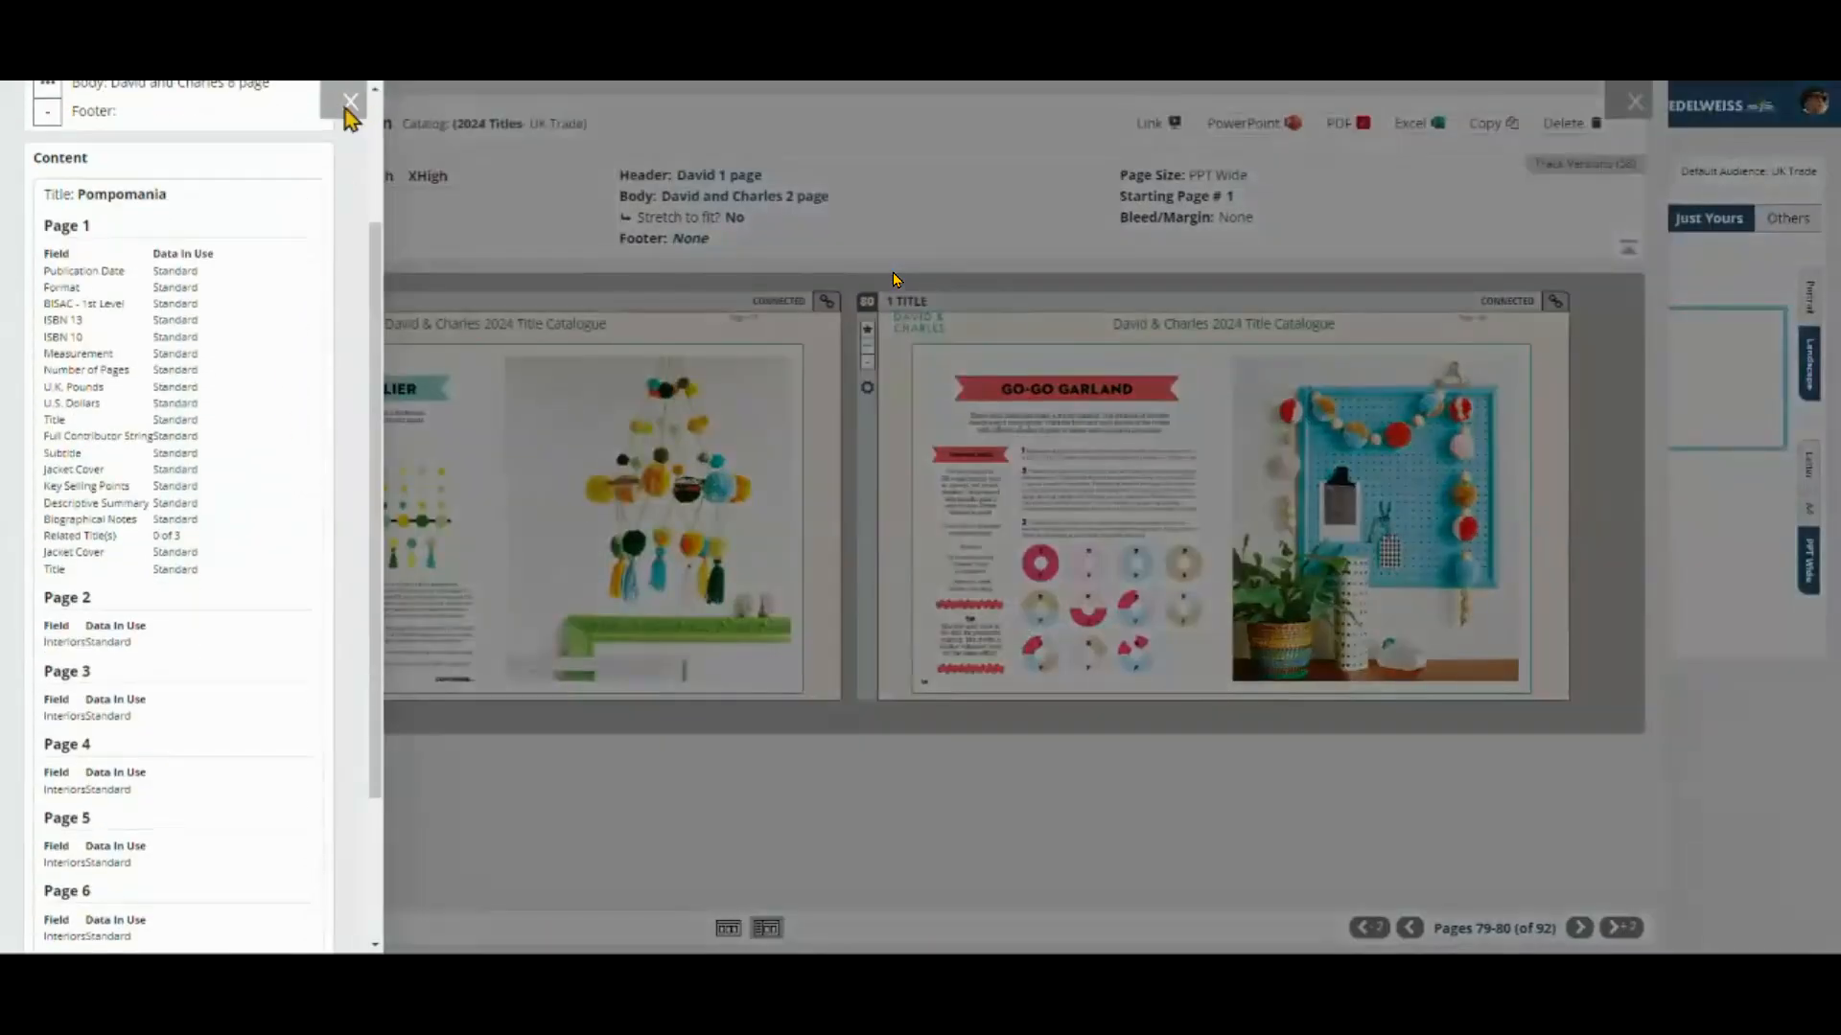
left_click(347, 104)
Step: Insert a skipped position before Crochet Stitches Card Deck in the preferences of the 15-title page 48
scroll(158, 478, "up", 10)
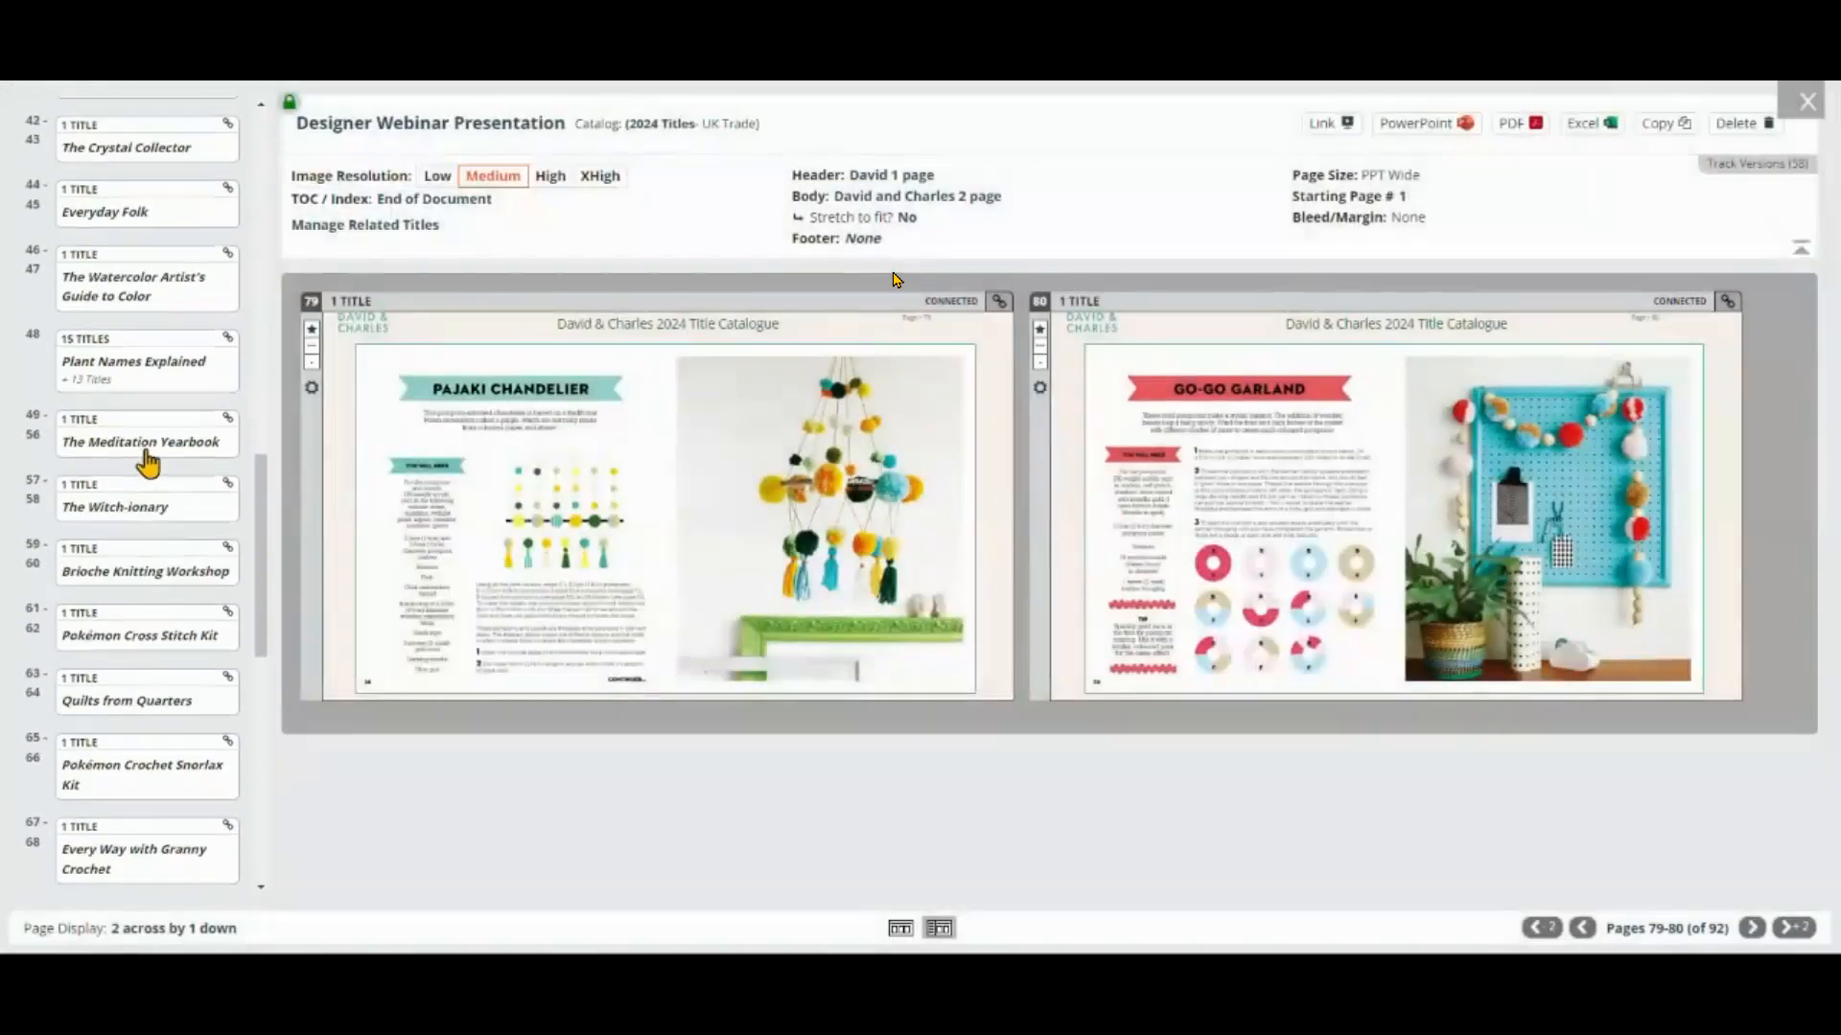
left_click(100, 438)
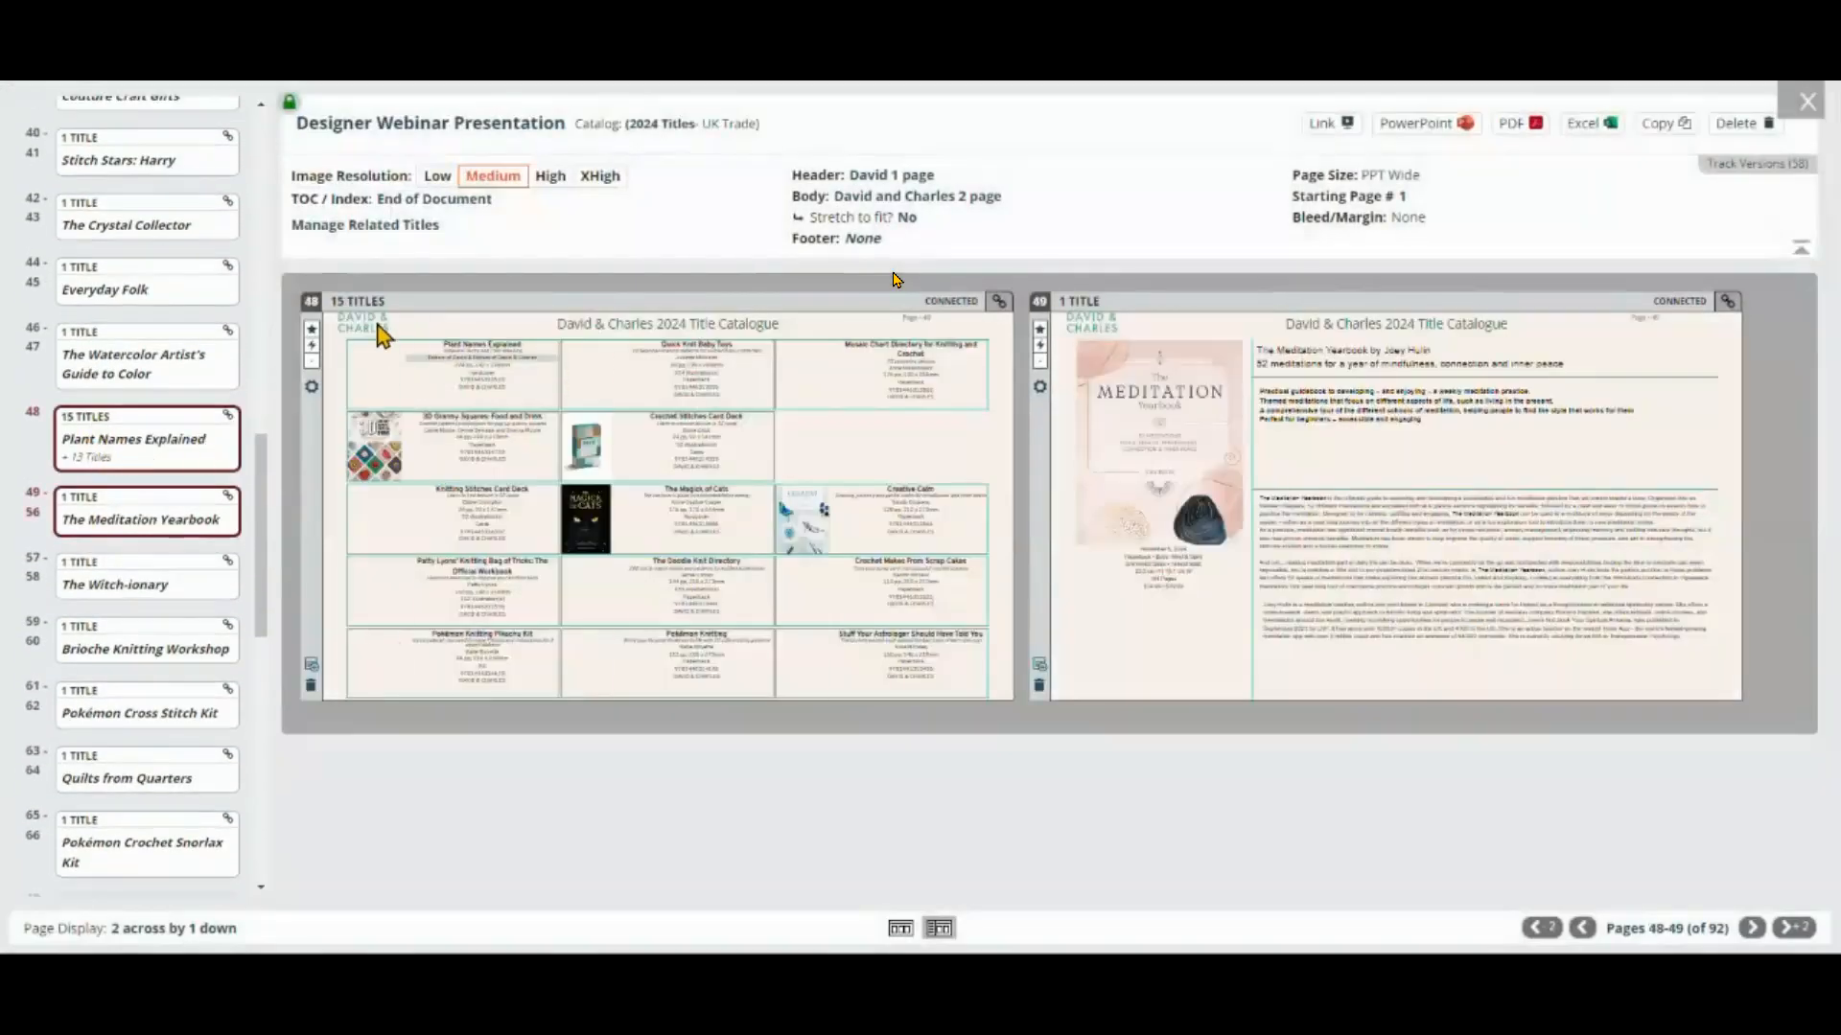
left_click(312, 386)
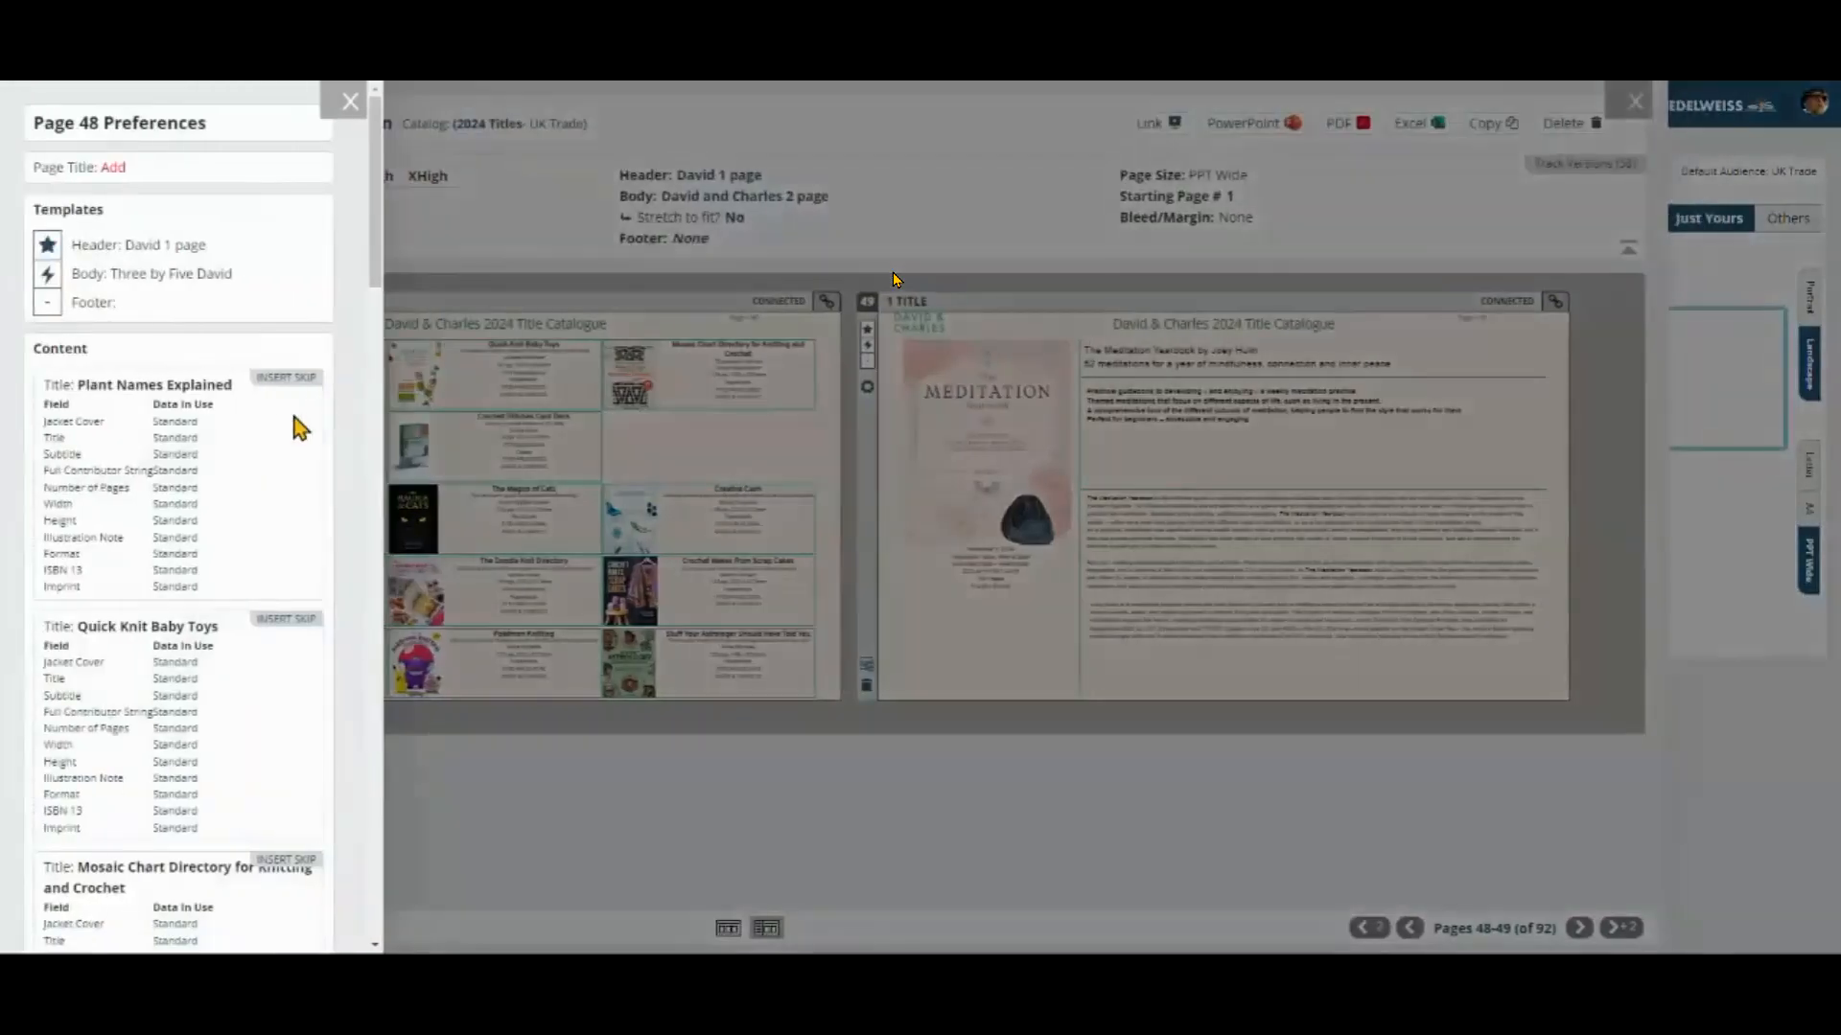
scroll(305, 610, "down", 8)
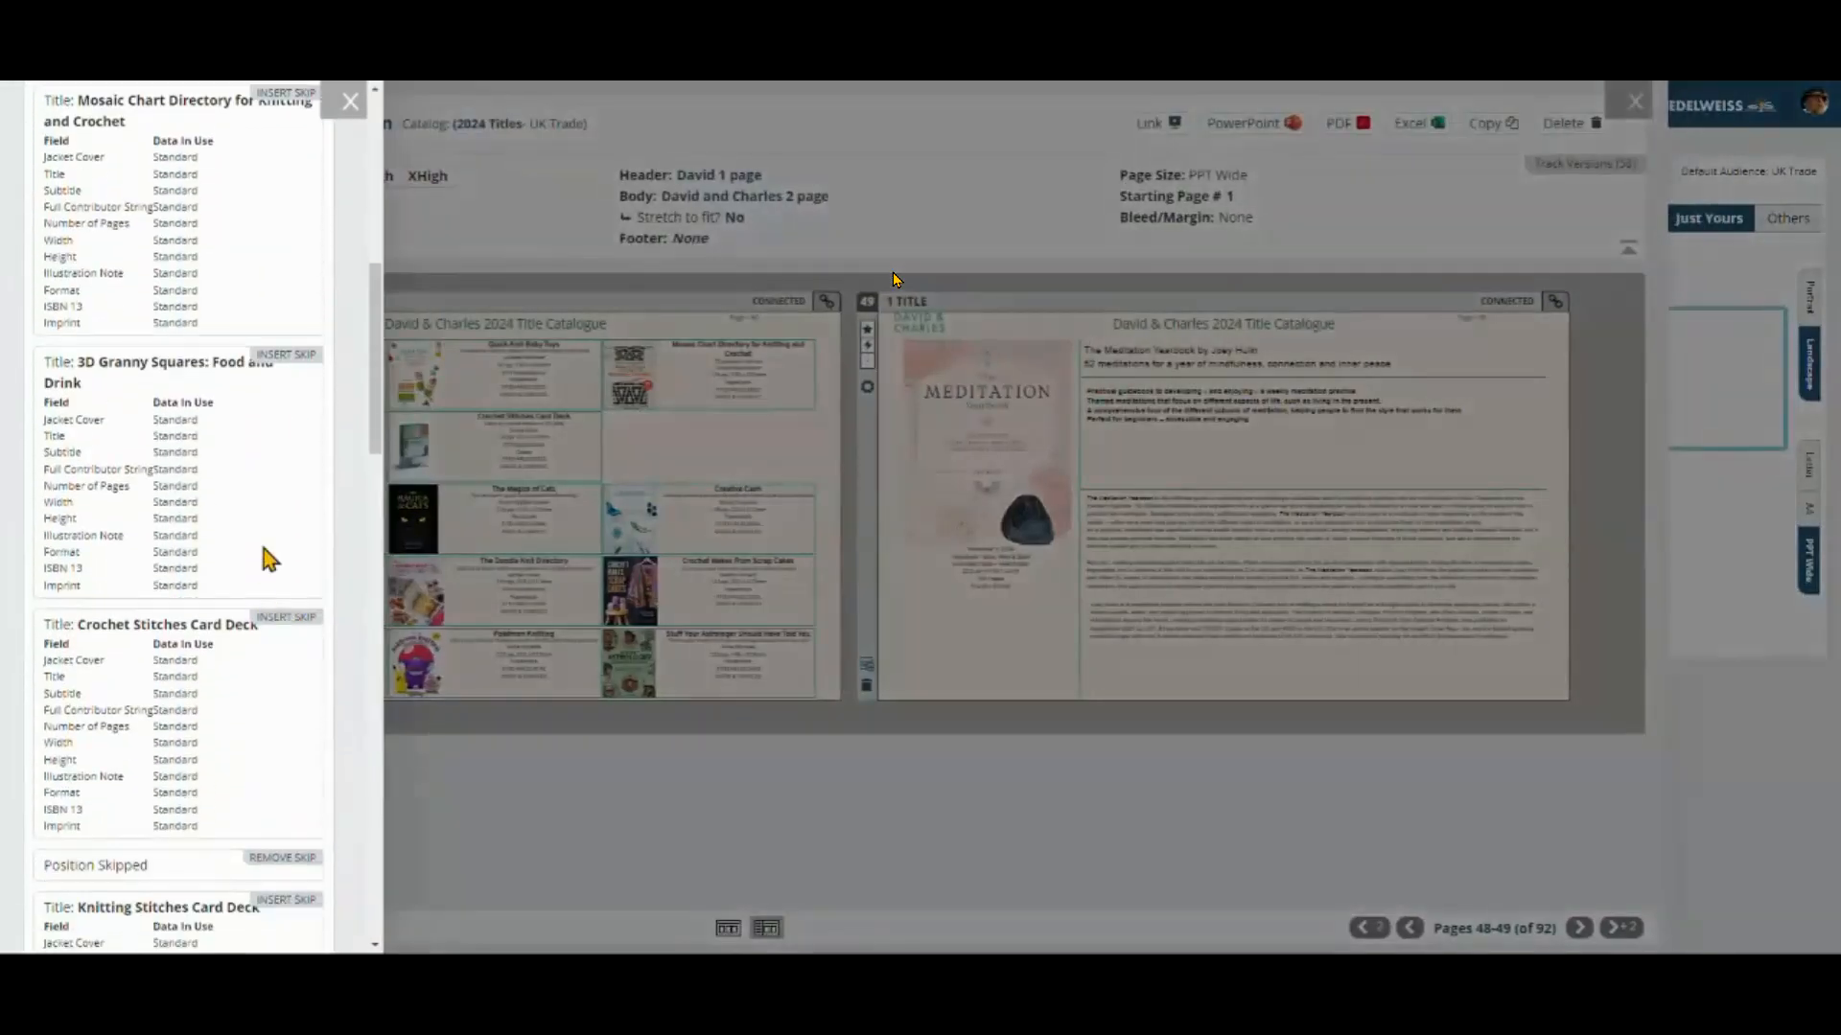
left_click(283, 623)
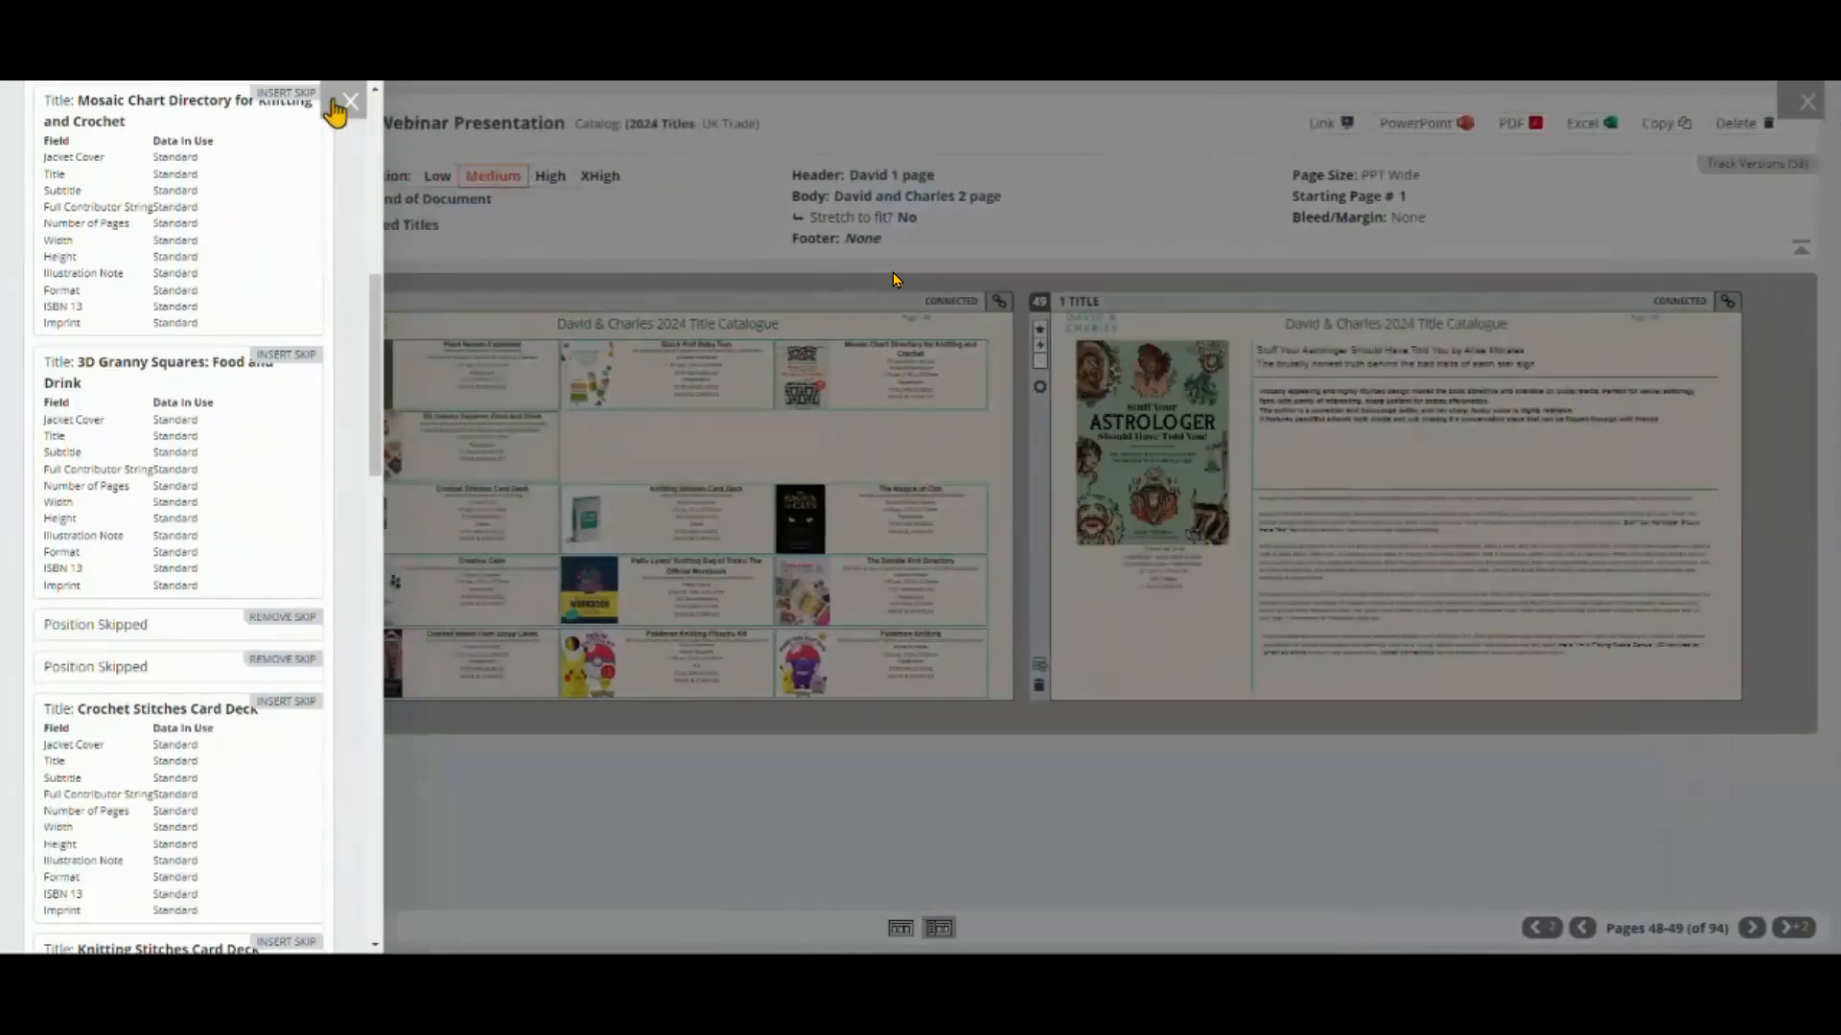
left_click(337, 104)
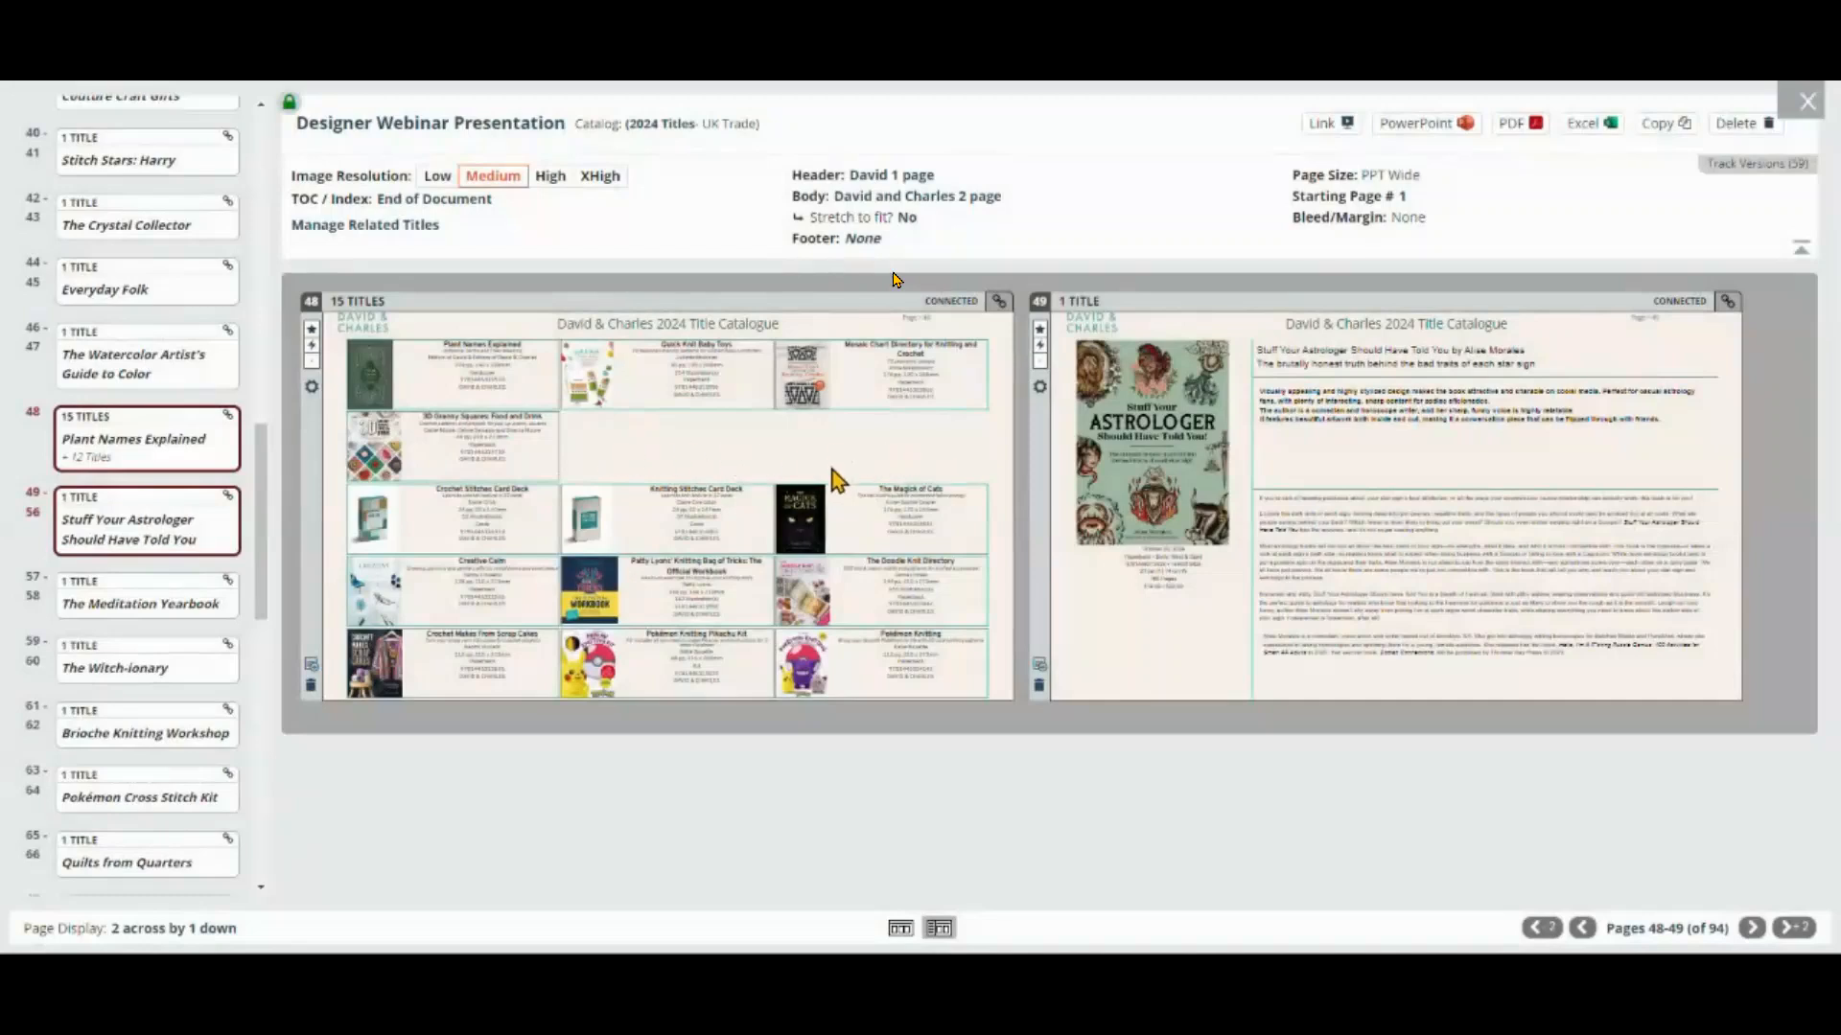
Step: Look through the unfiled and foldered filler pages available for insertion at page 48, without adding one
left_click(312, 671)
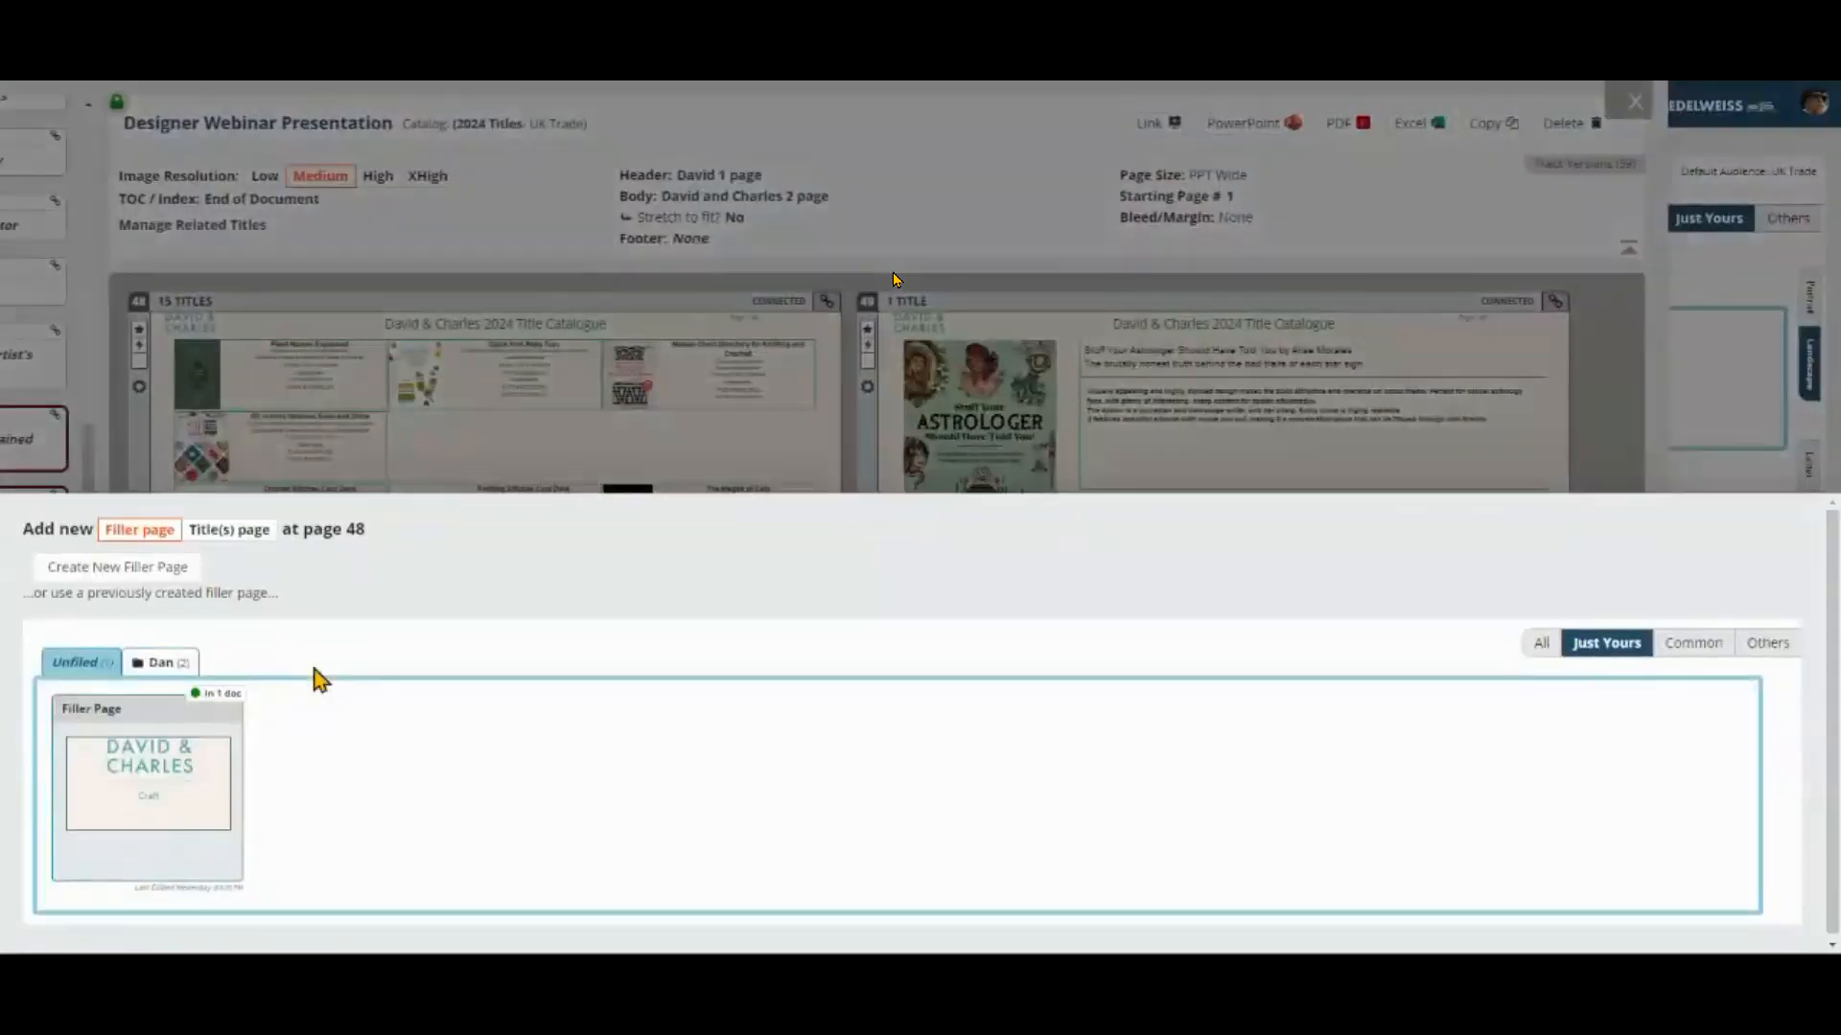
left_click(158, 662)
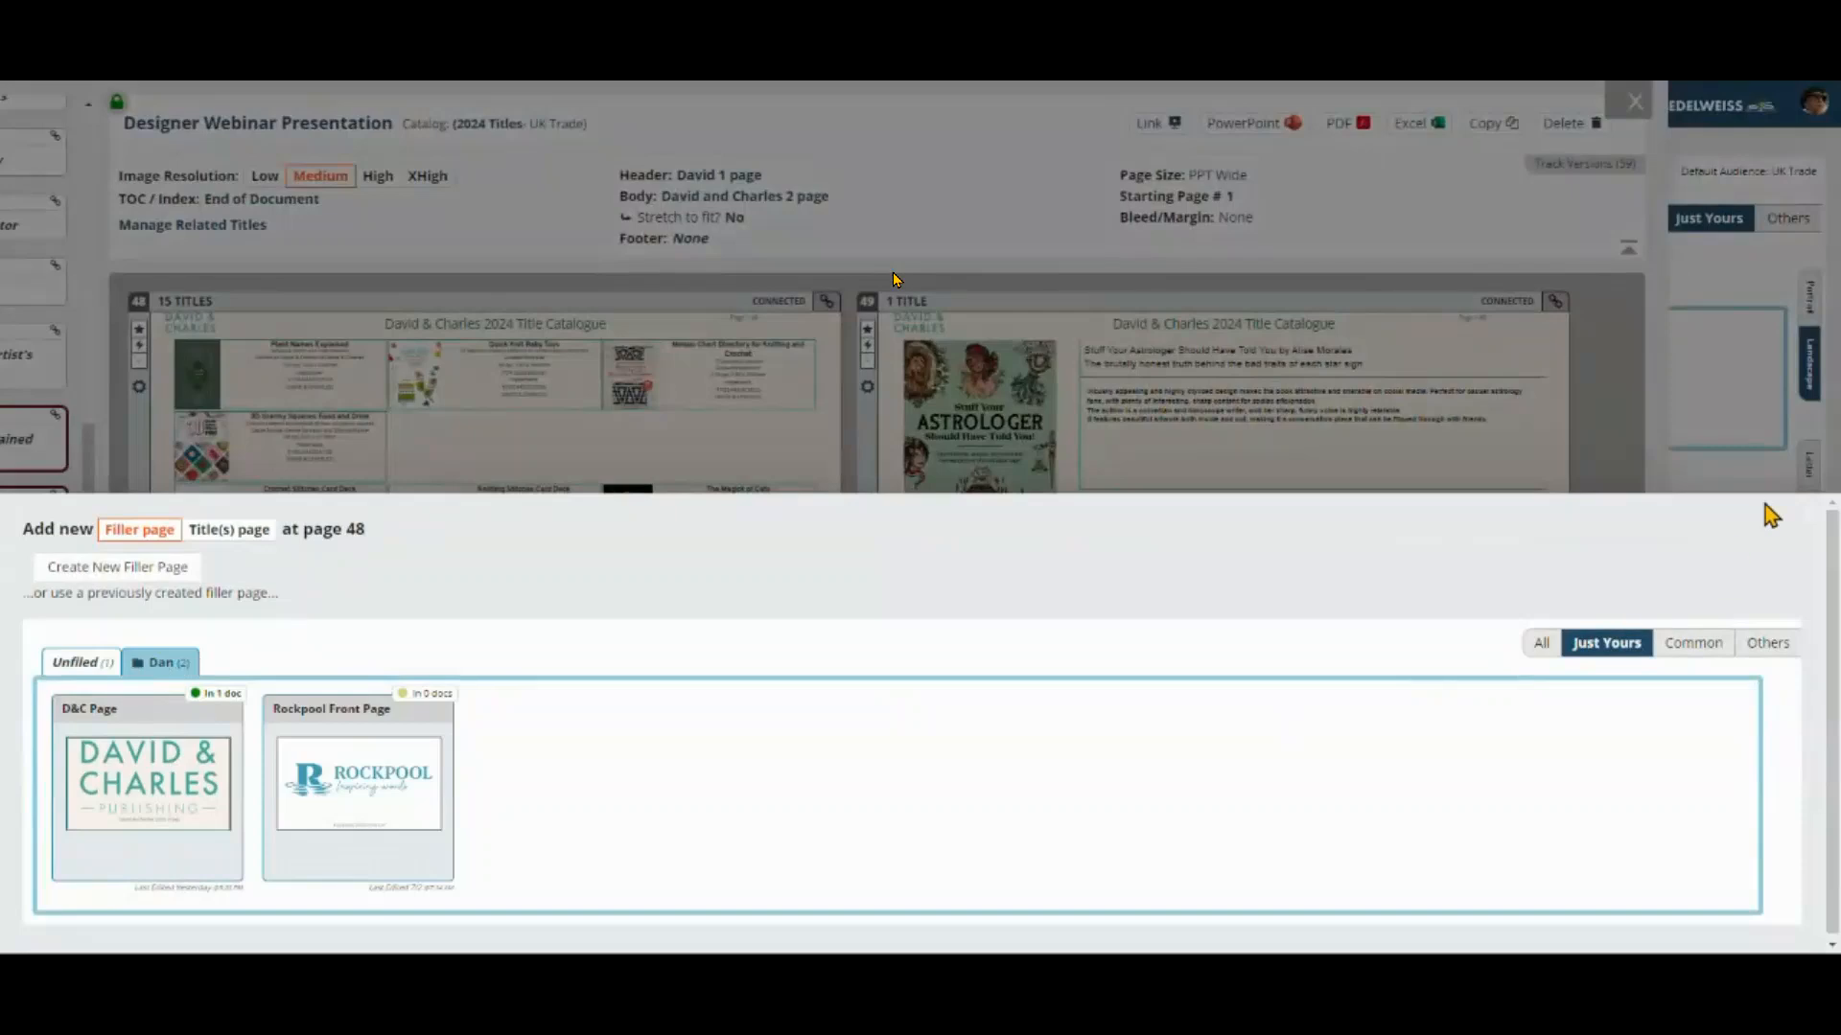
left_click(1599, 447)
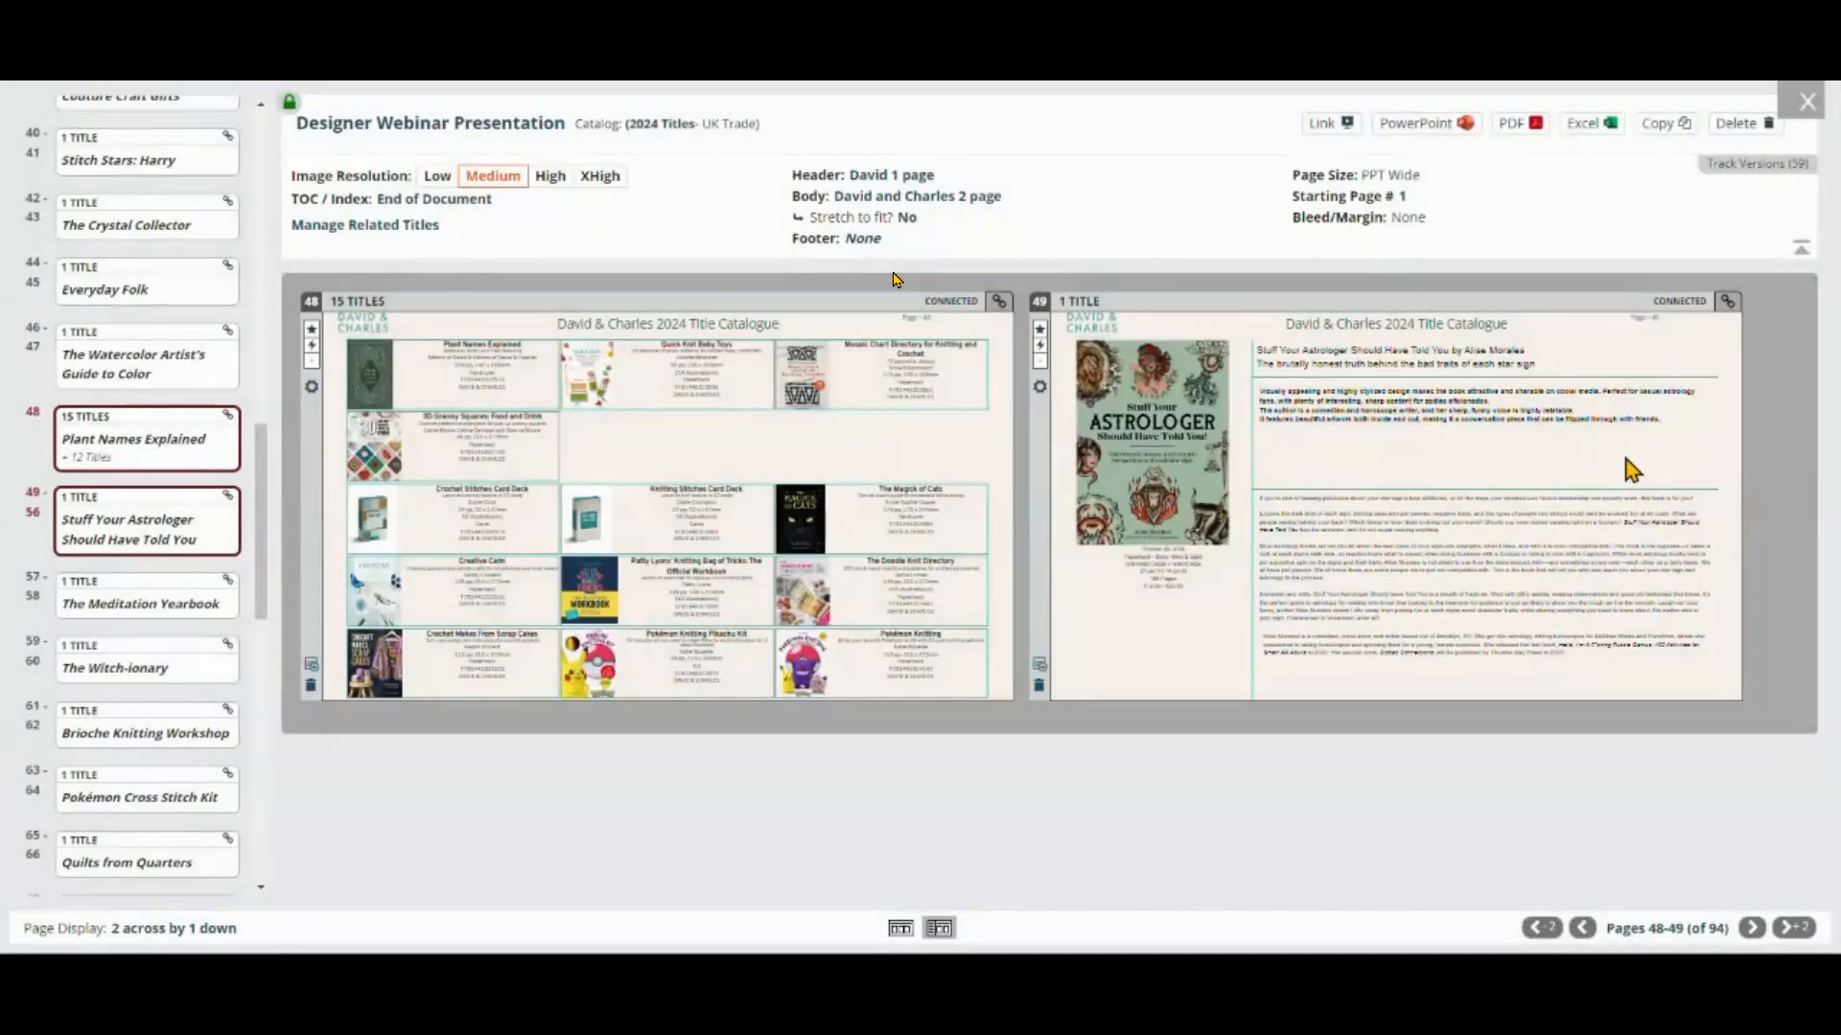
Step: Switch to the Edelweiss catalogue list and start a Designer document from Birlinn Ltd's August Summer Reading catalogue
left_click(618, 178)
key("Escape")
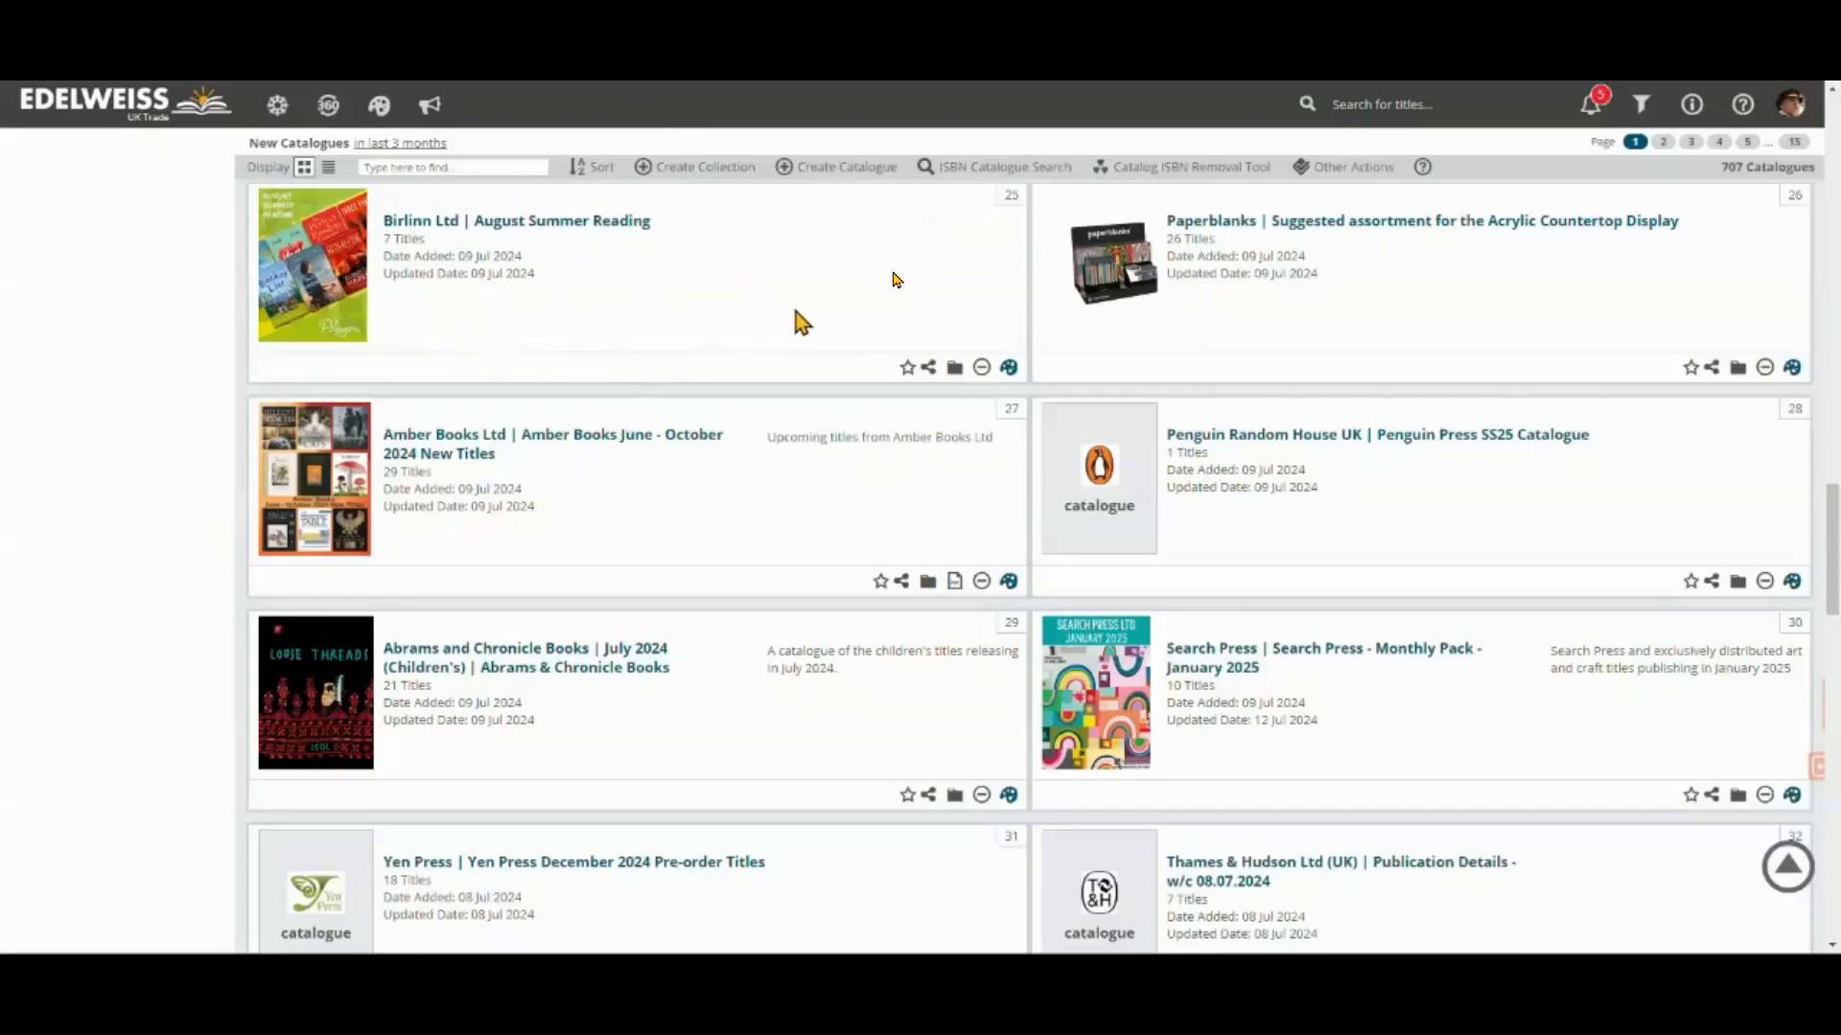
scroll(795, 313, "up", 1)
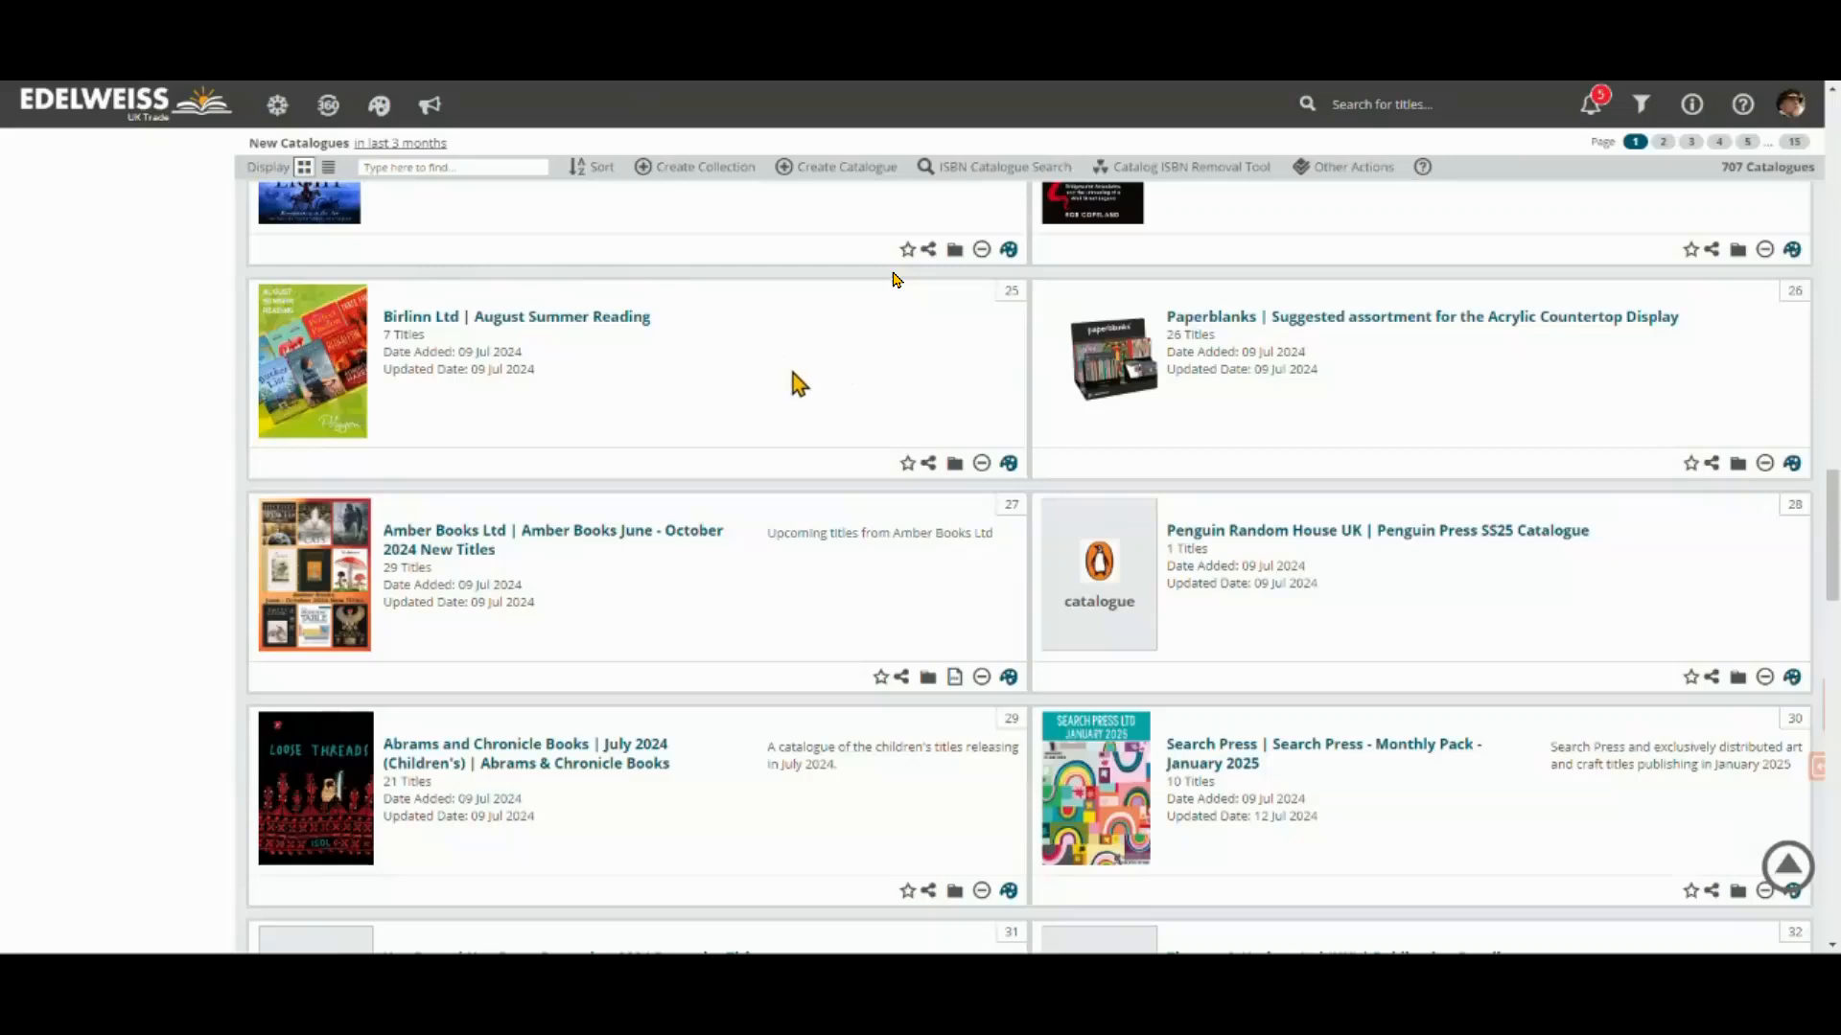
left_click(1008, 464)
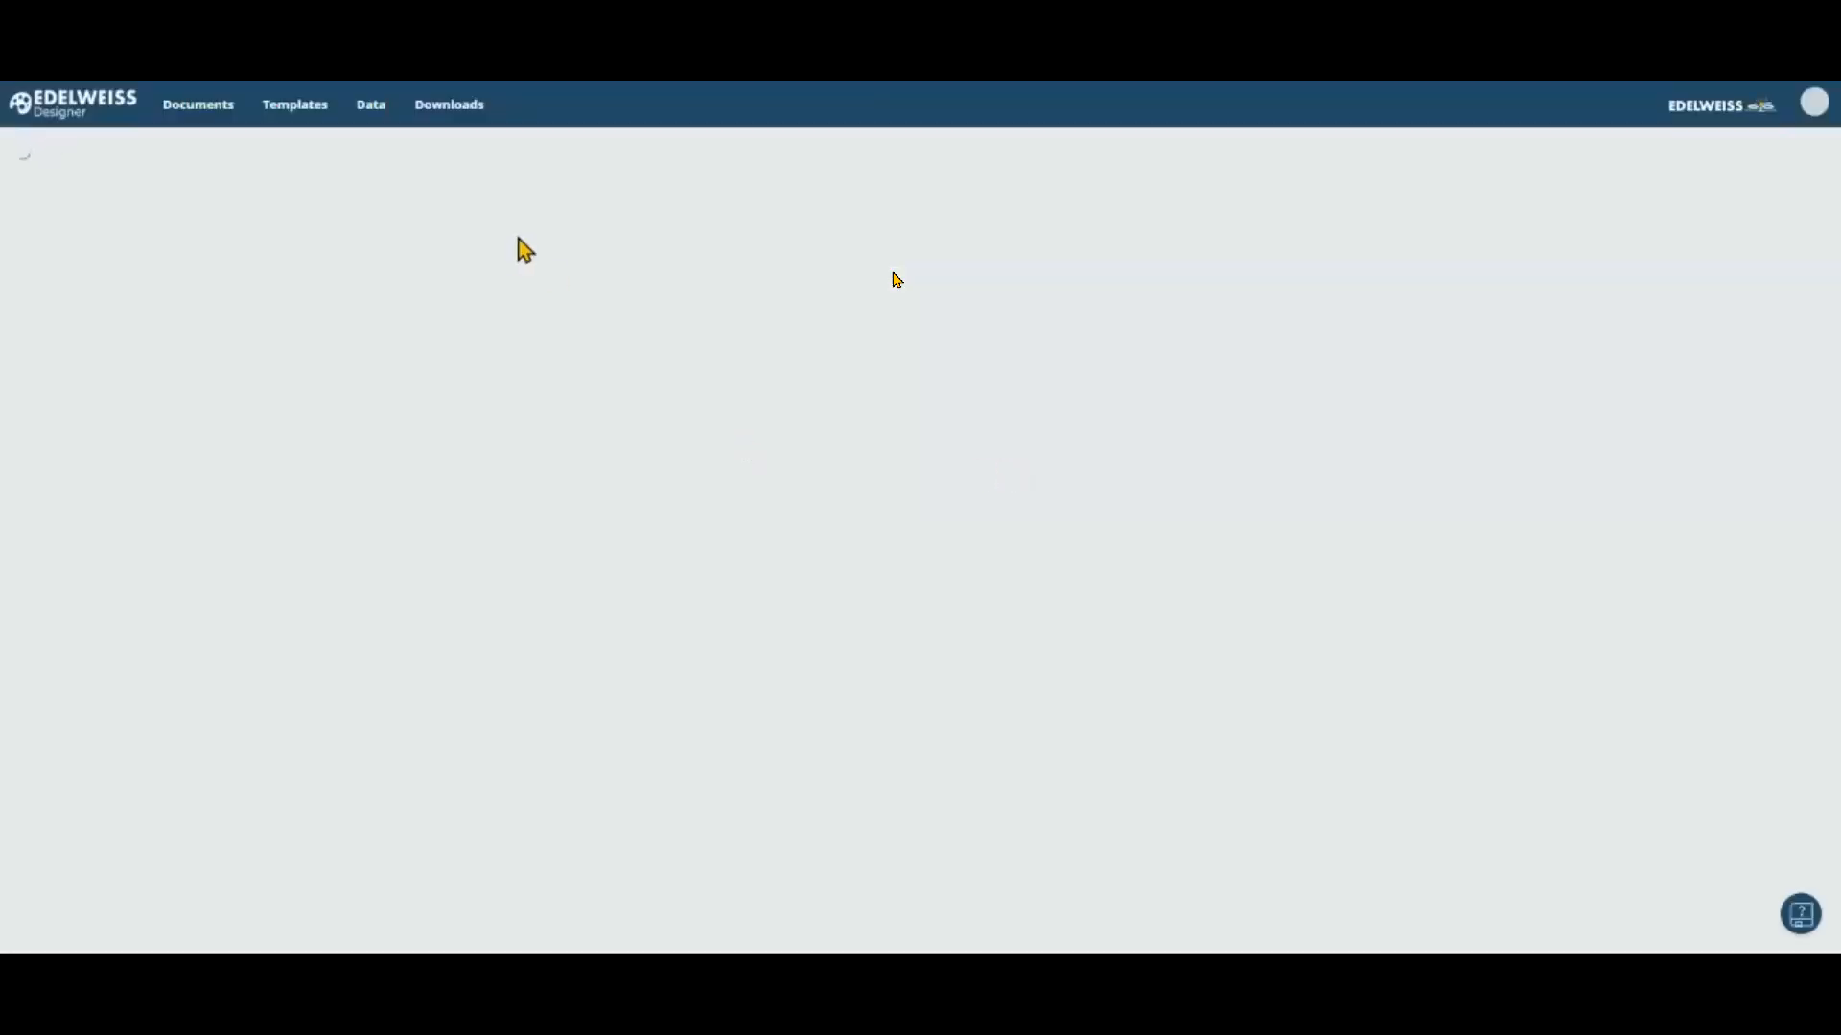
Step: Name the new document Birlinn, choose Standard AI Sheet as its default template, and save it
type("Birlinn")
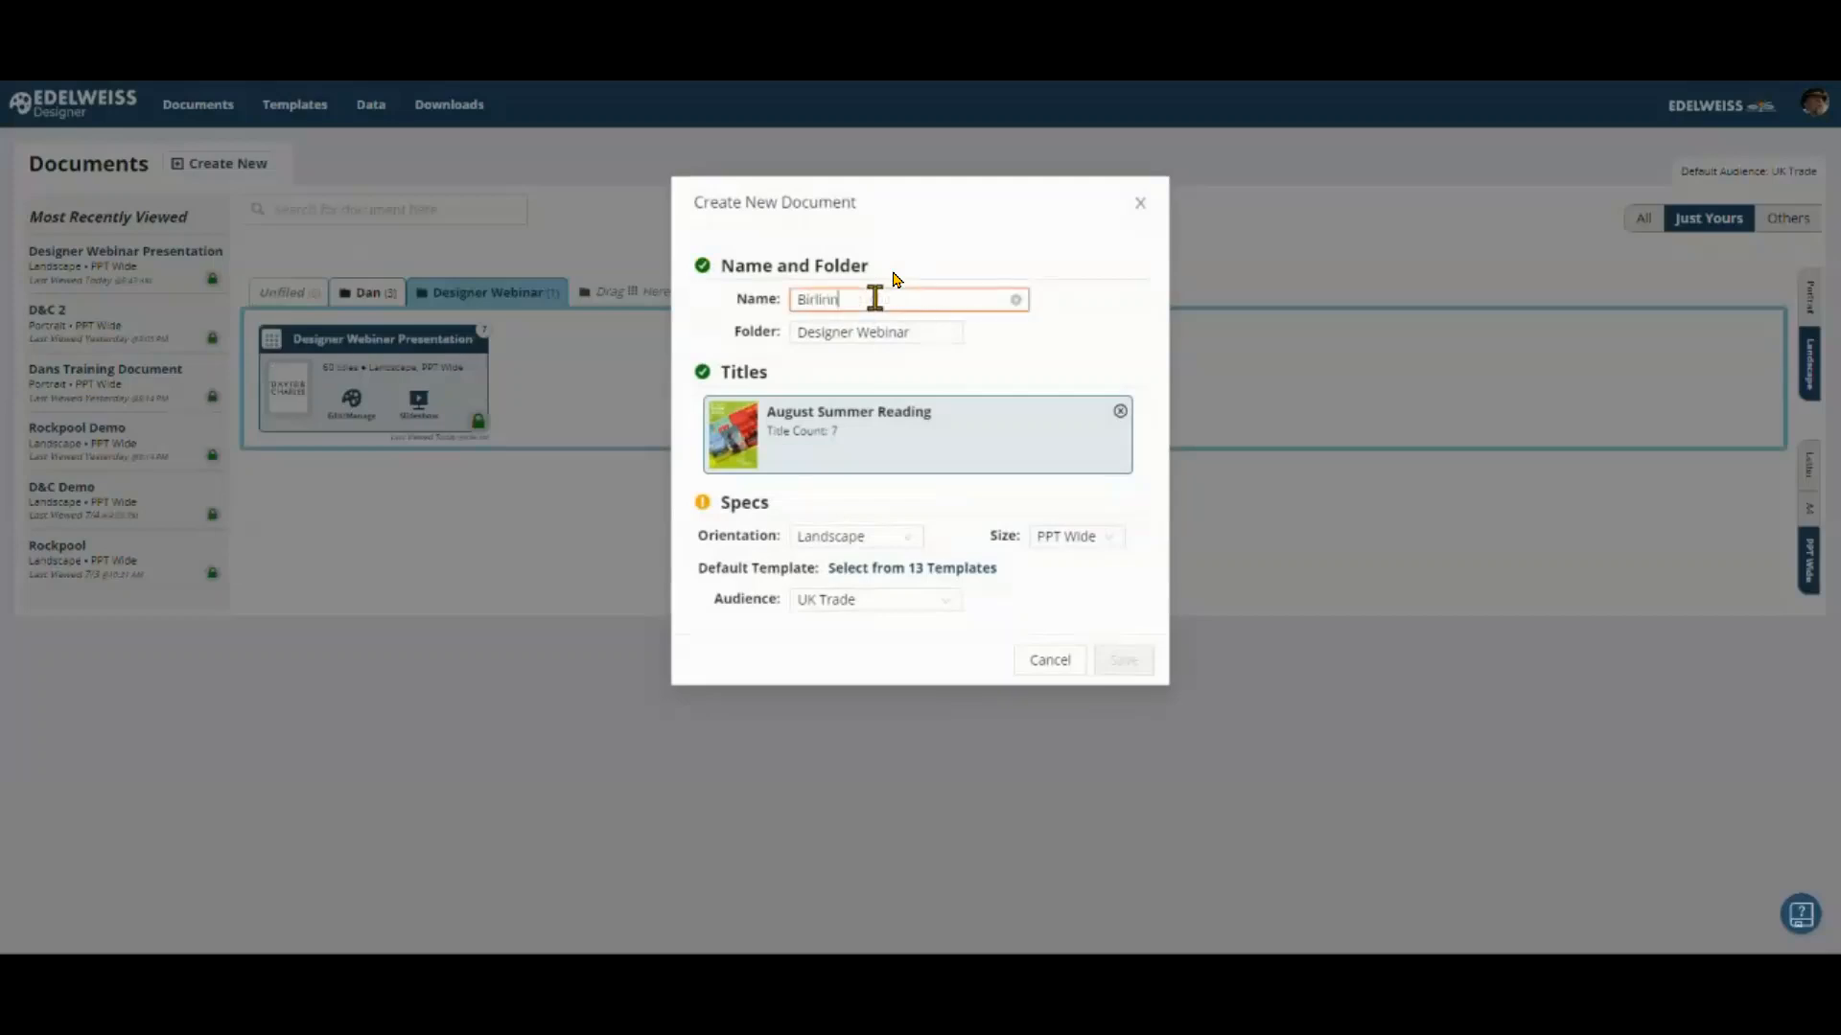
left_click(935, 569)
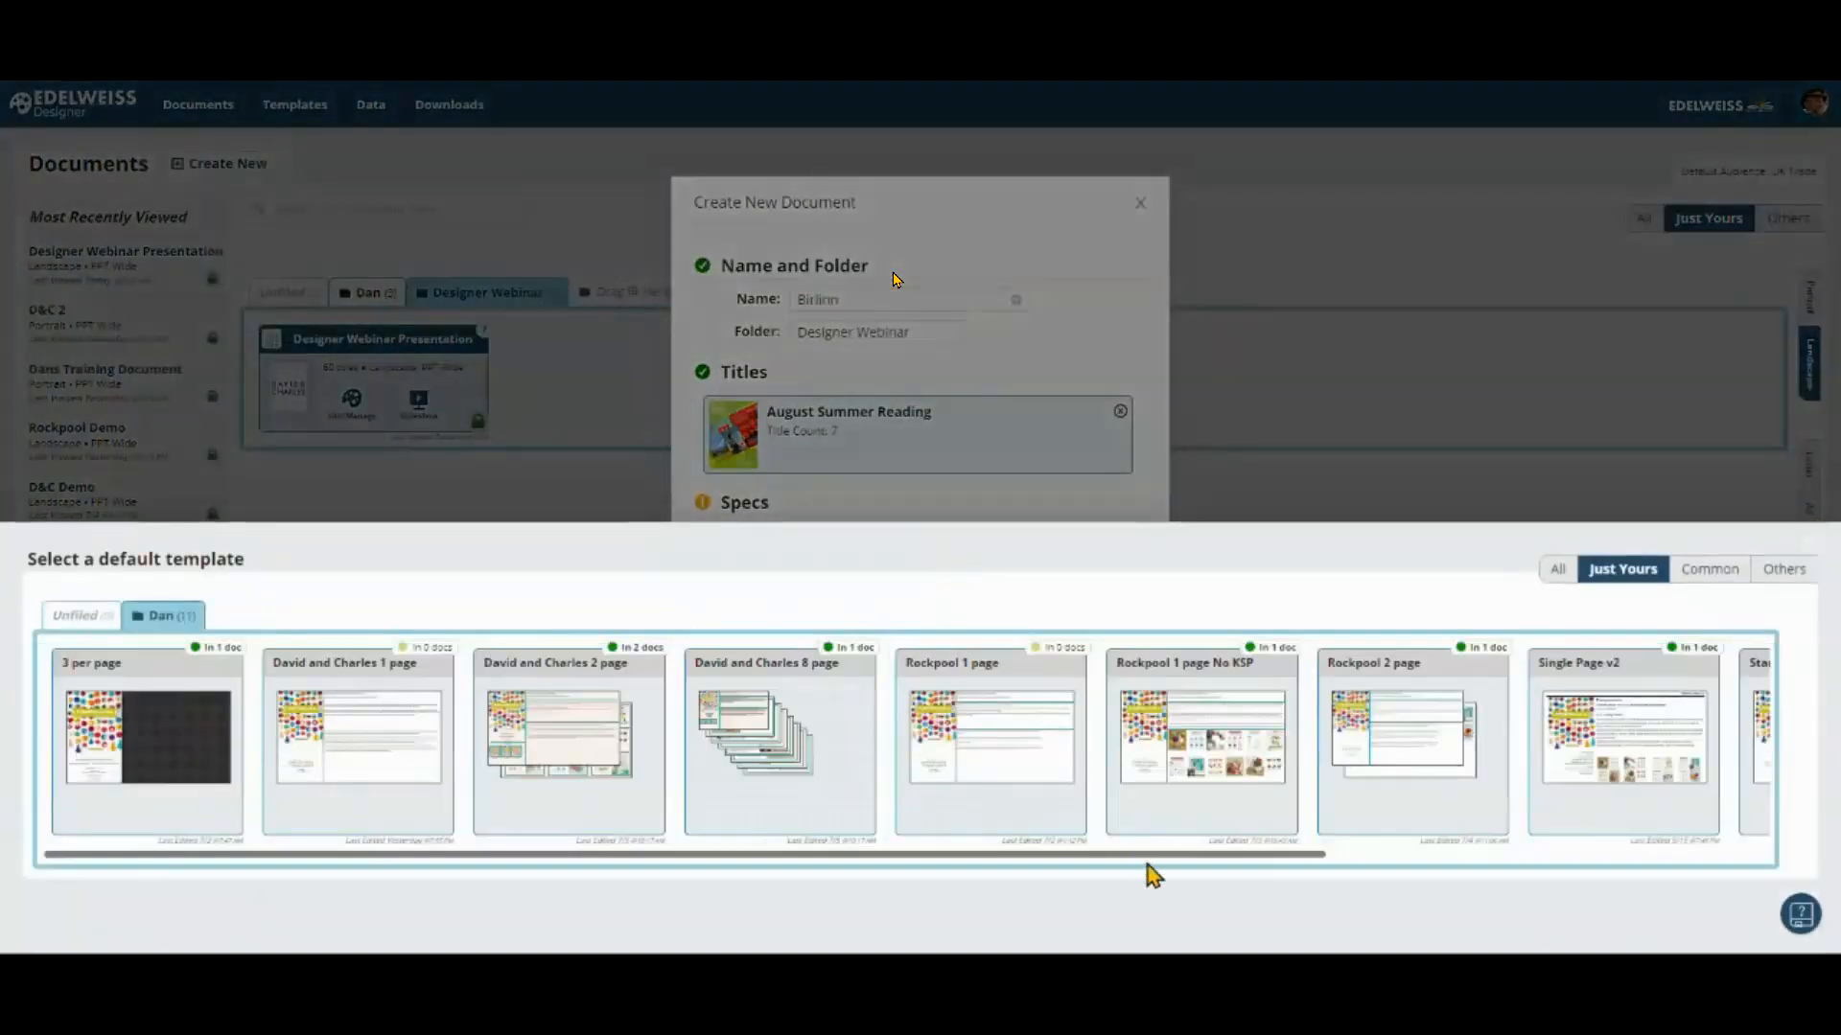
left_click_drag(1160, 867, 1537, 872)
mouse_move(1253, 730)
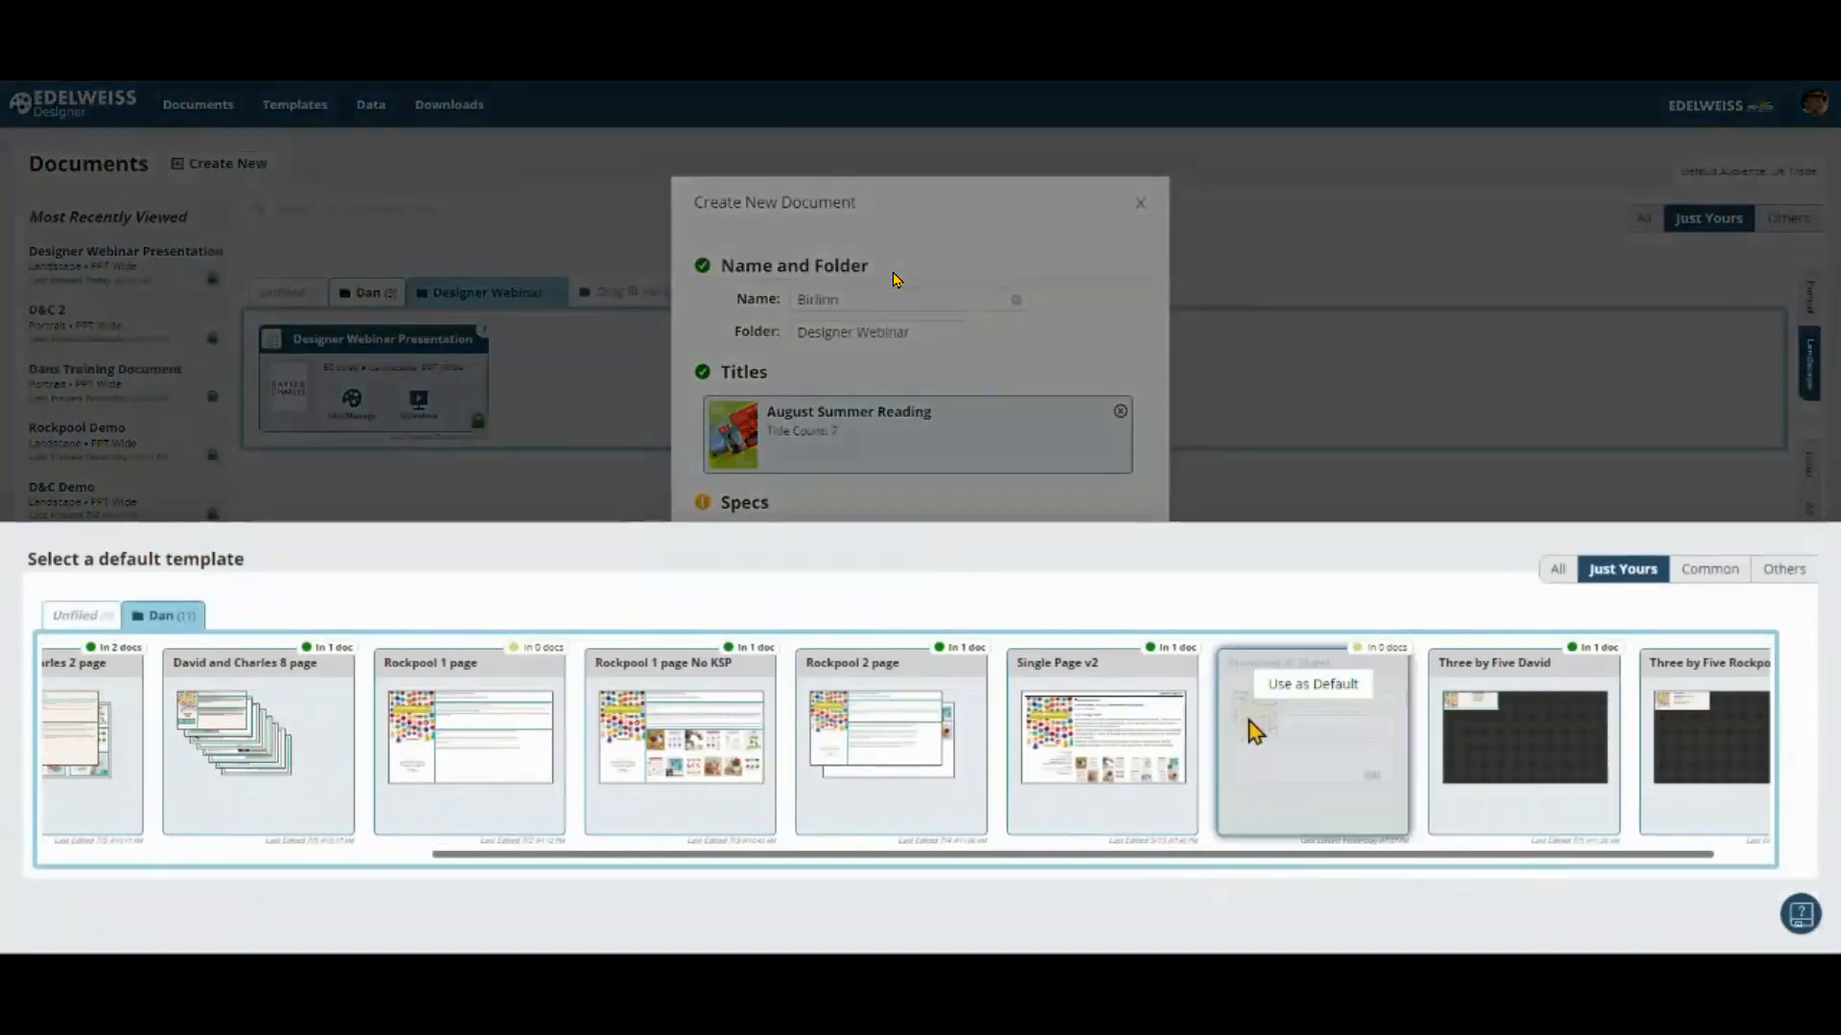
left_click(1328, 683)
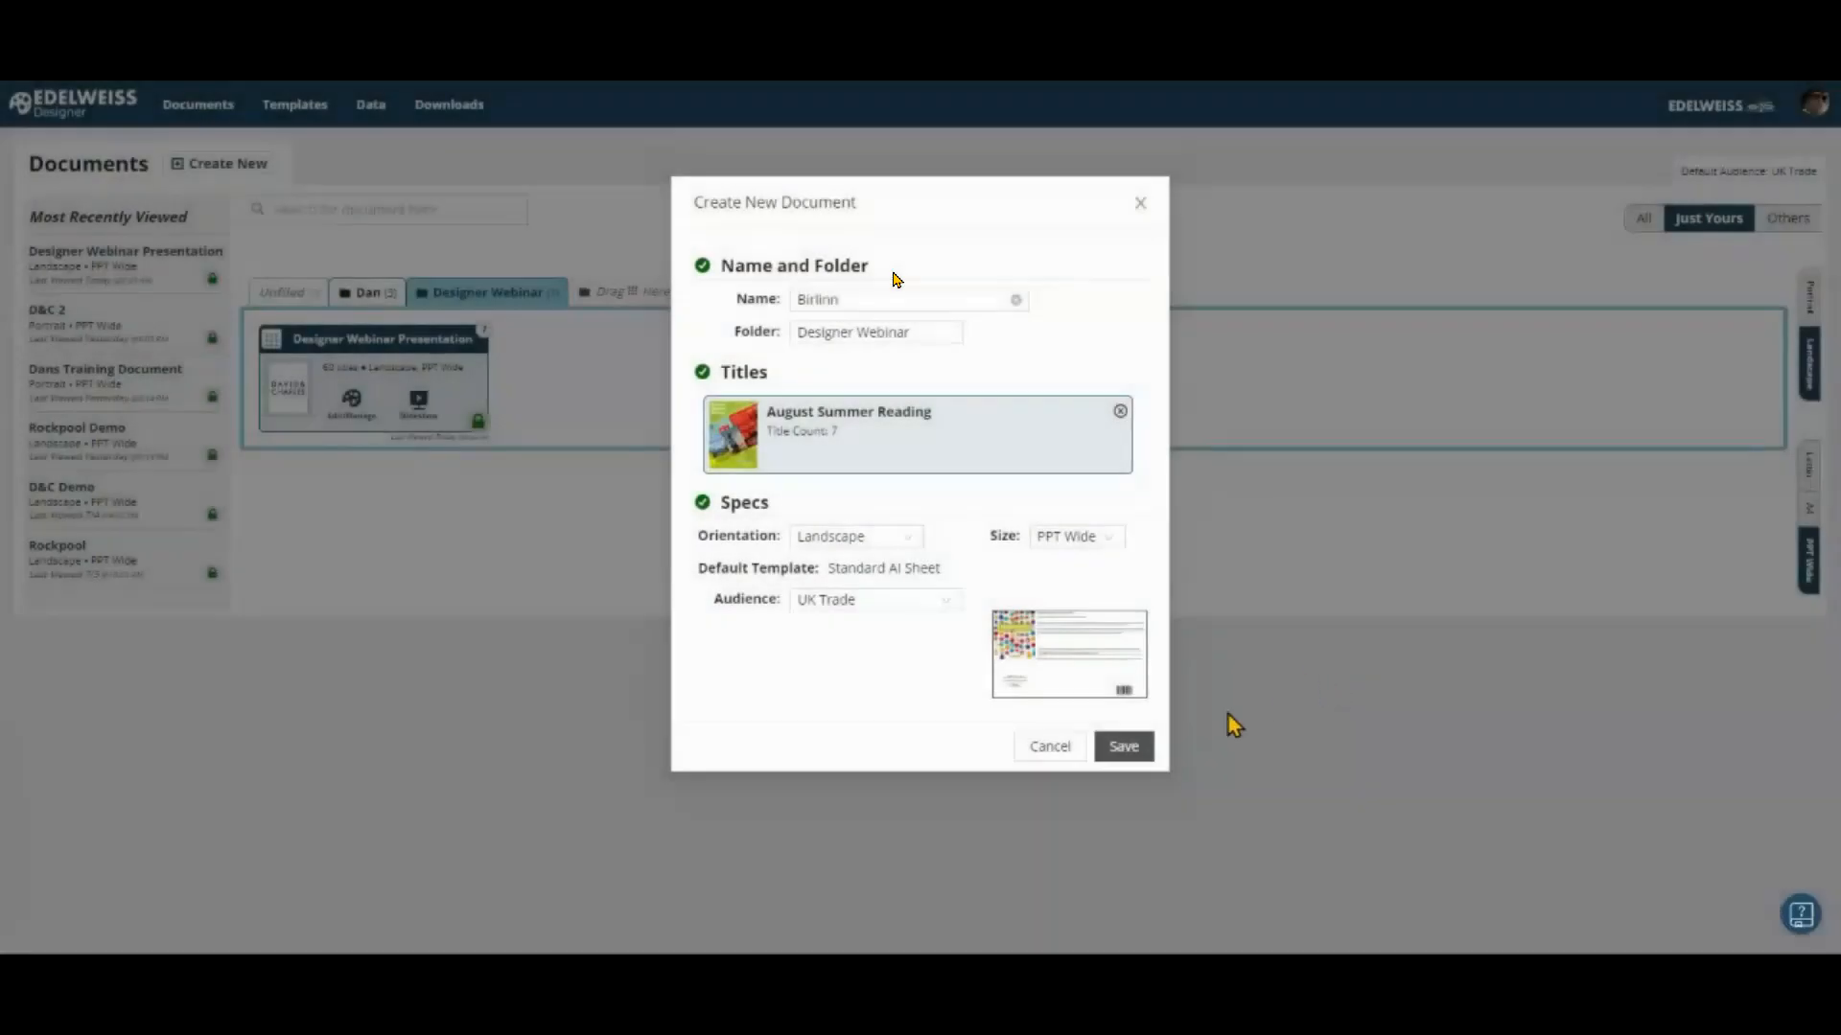
left_click(1134, 748)
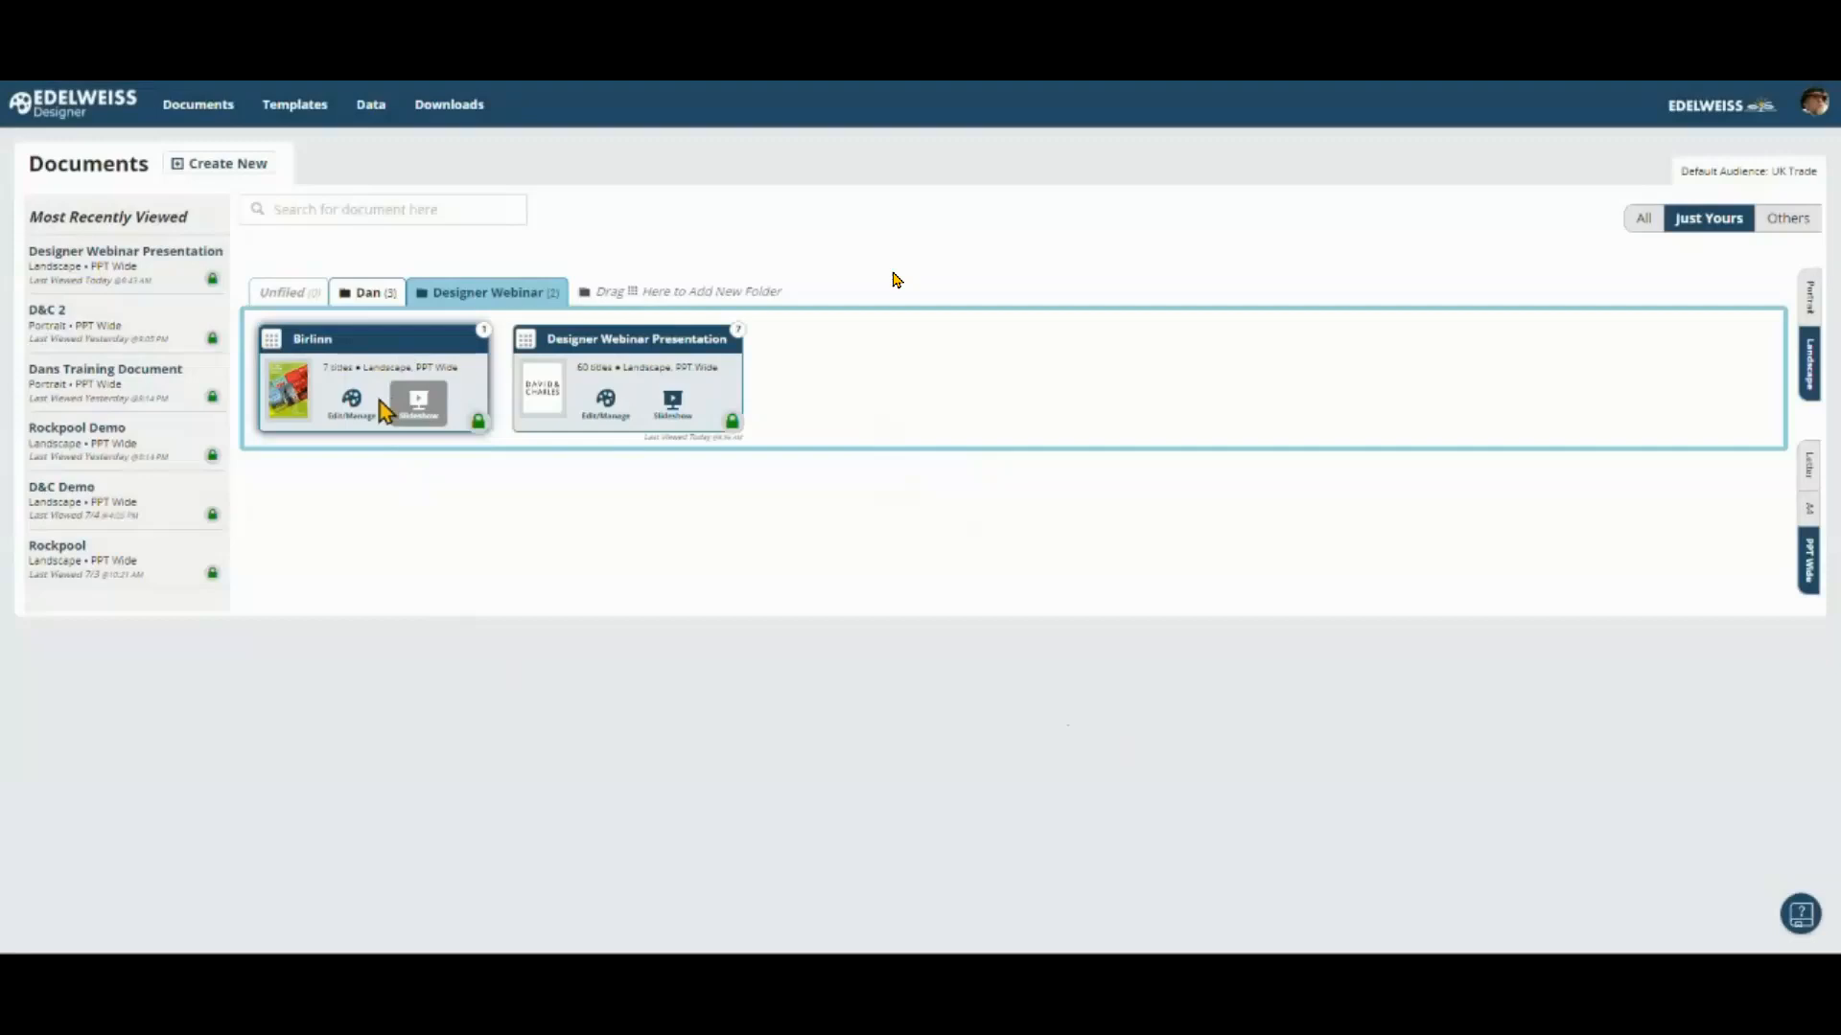
Step: View the Birlinn slideshow and inspect the raw HTML of Beyond Summerland's biographical notes, leaving the text unedited
left_click(416, 404)
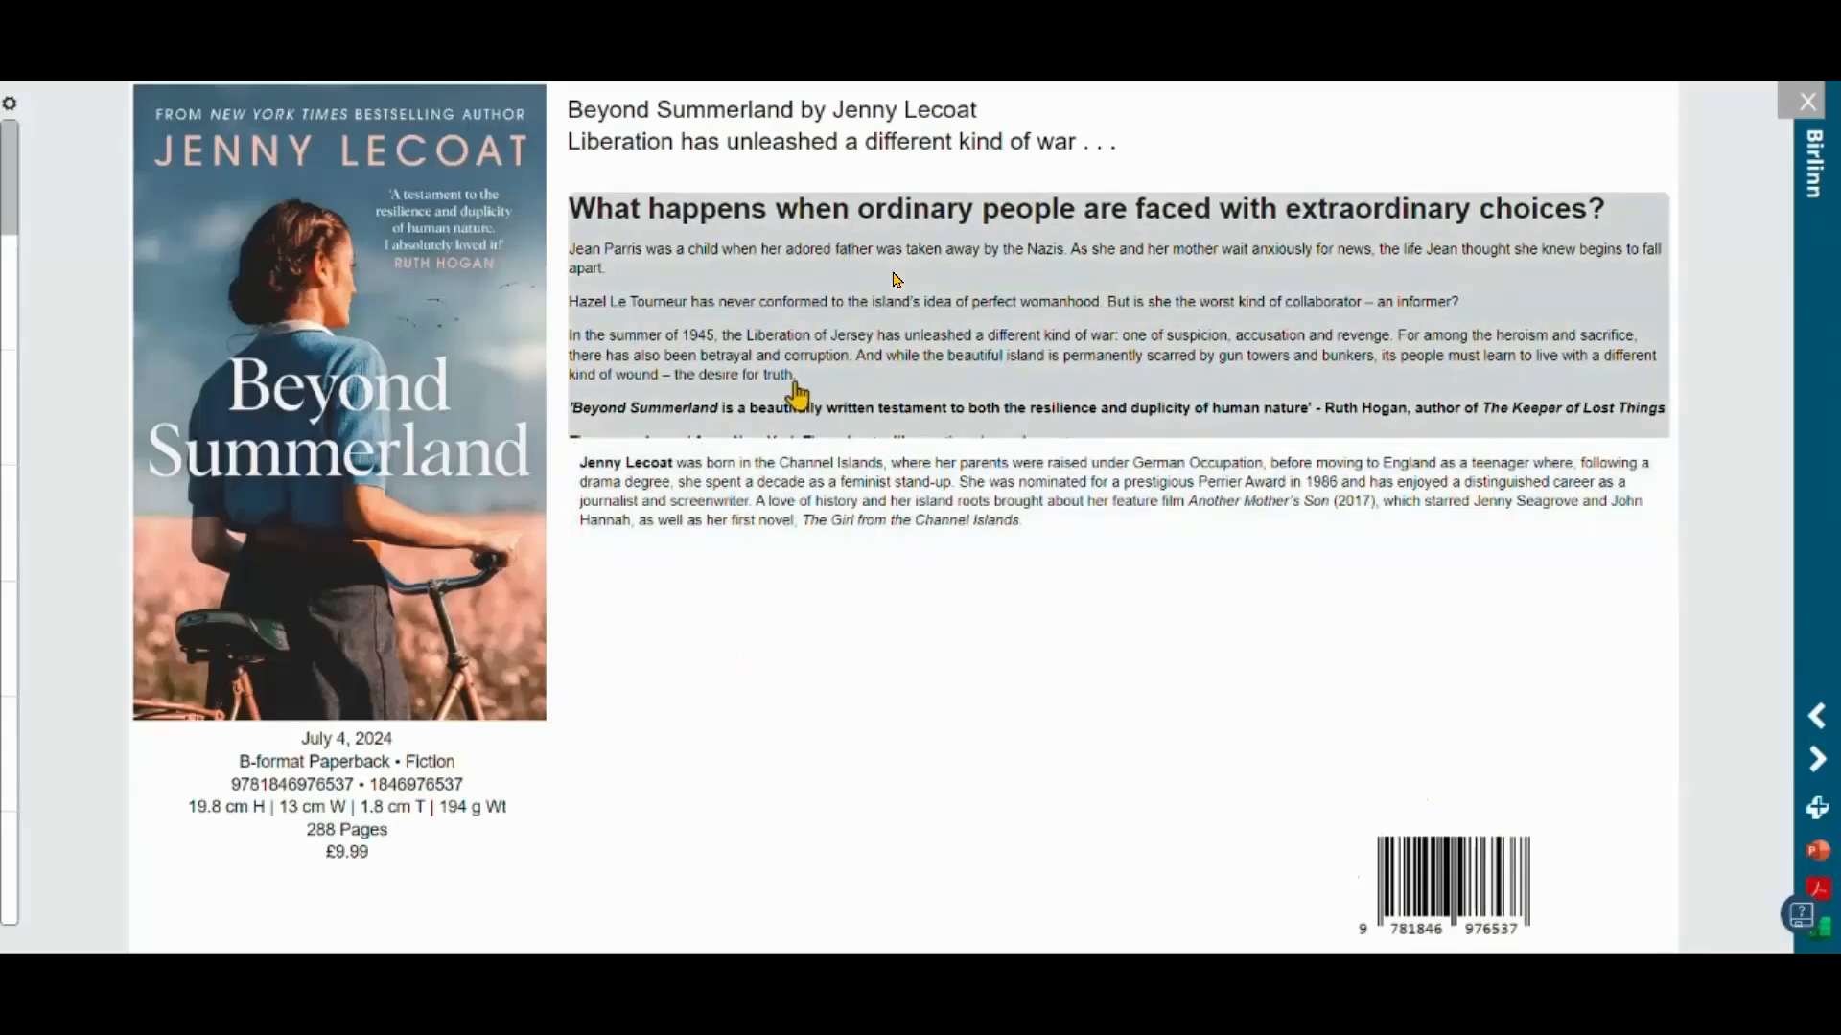
left_click(778, 484)
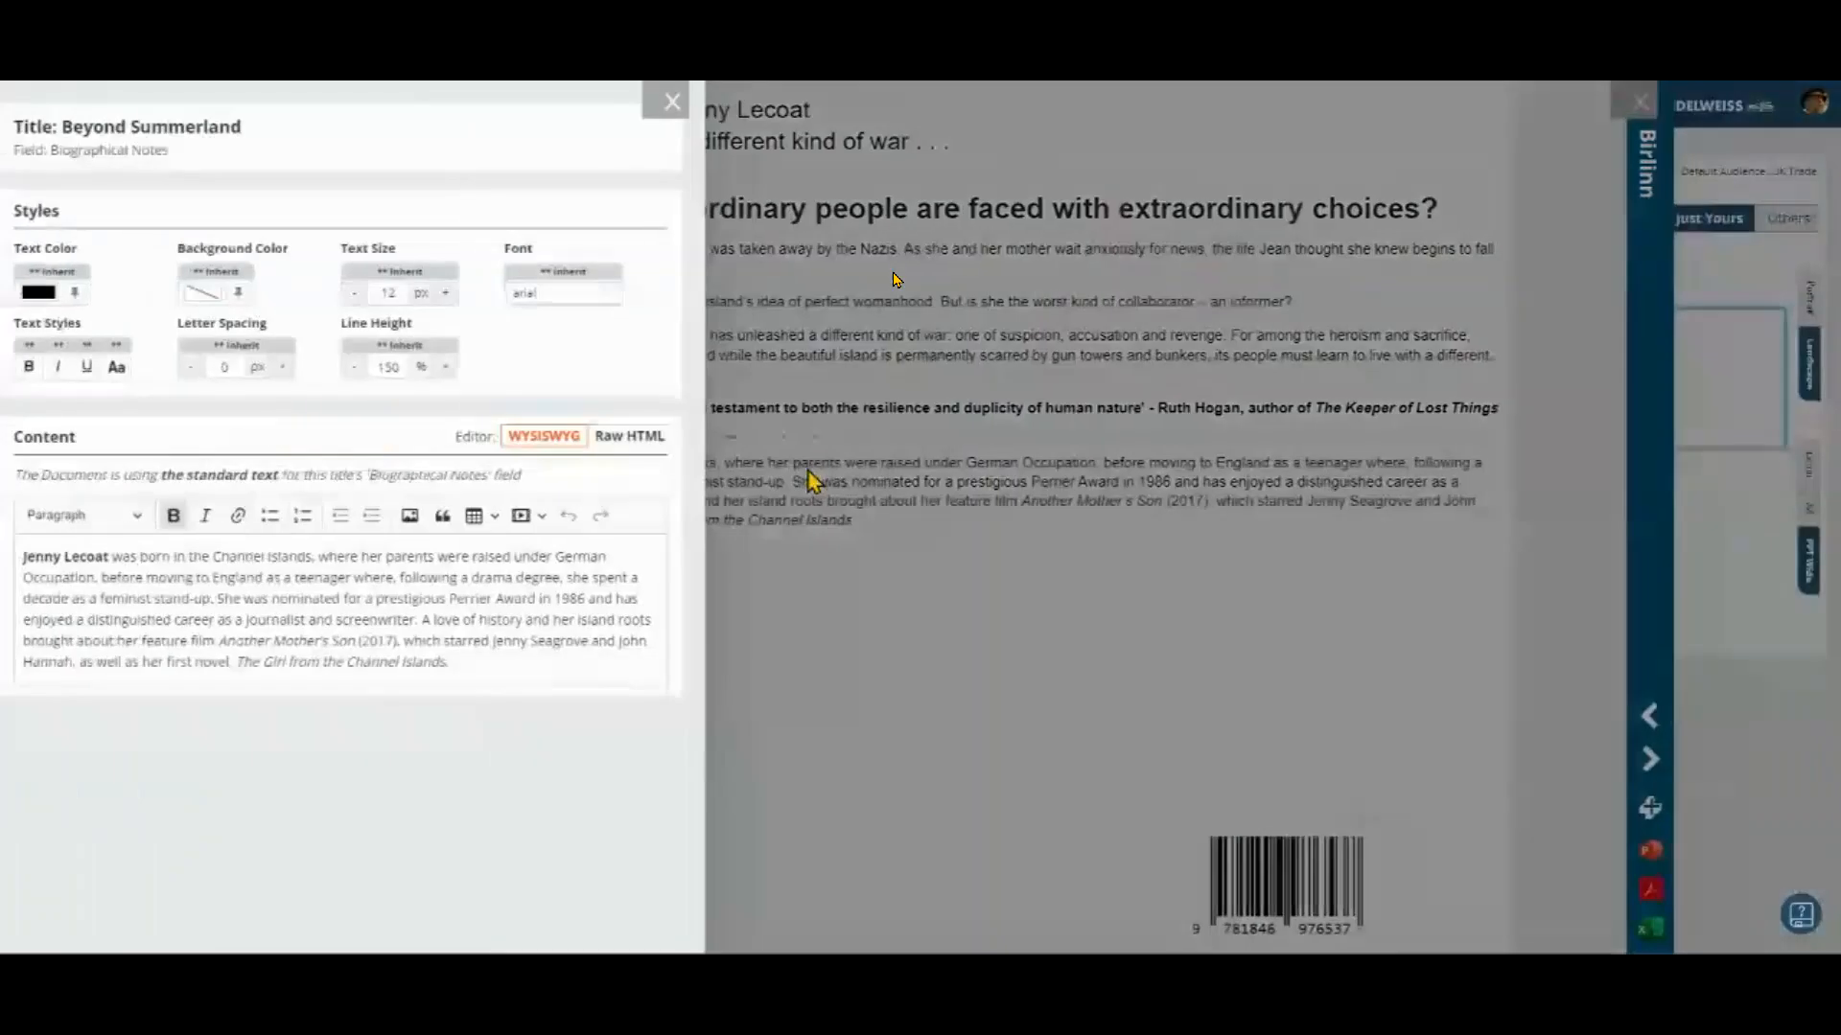
left_click(653, 439)
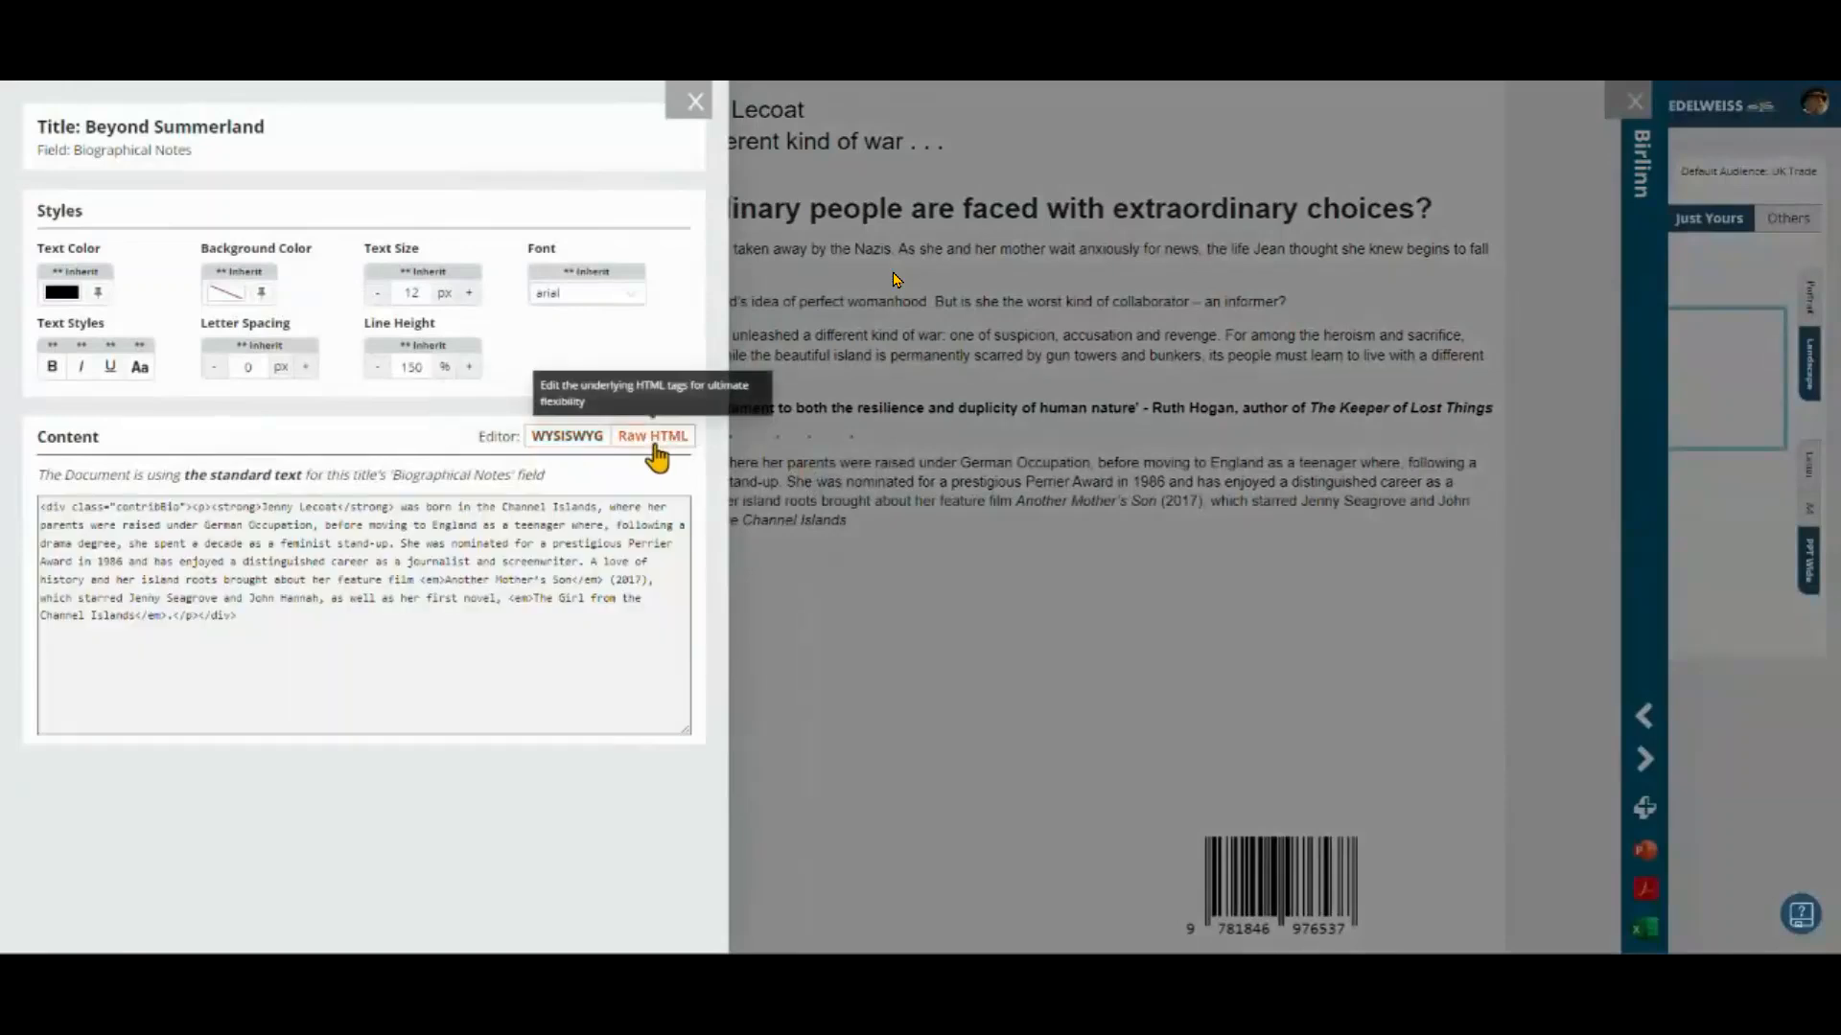
left_click_drag(493, 645, 9, 505)
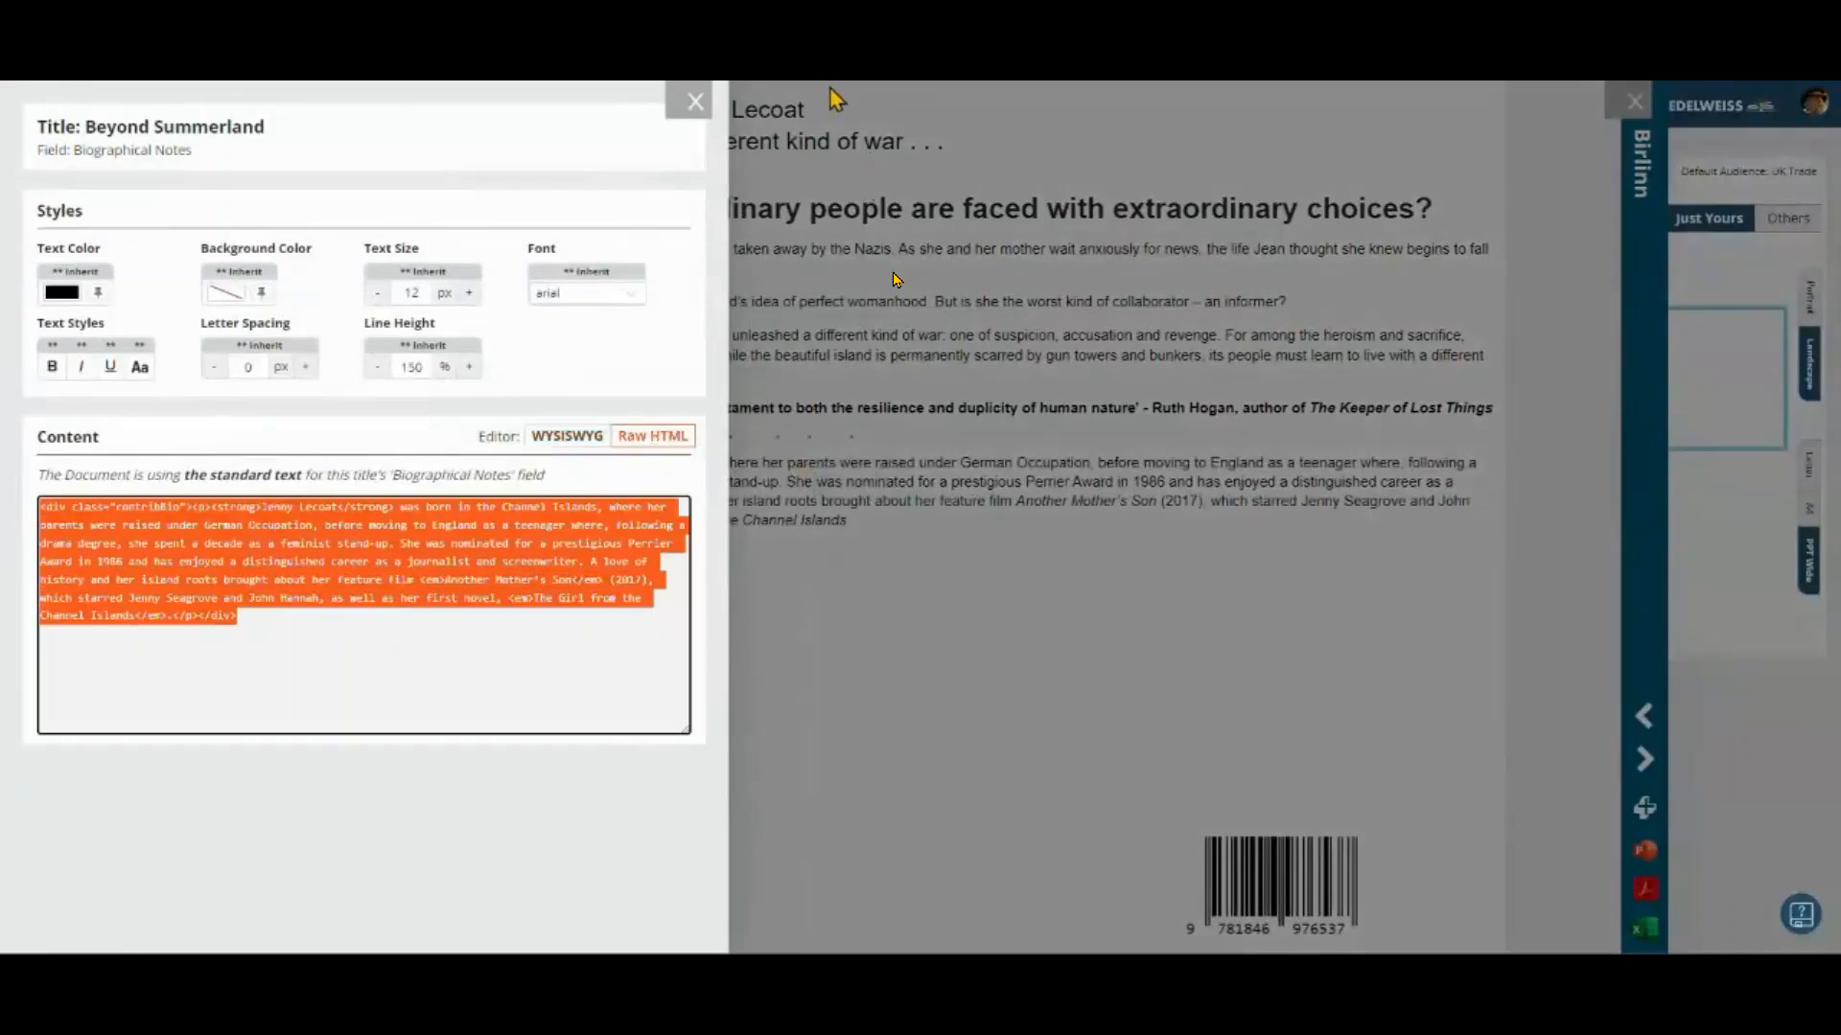
left_click(695, 102)
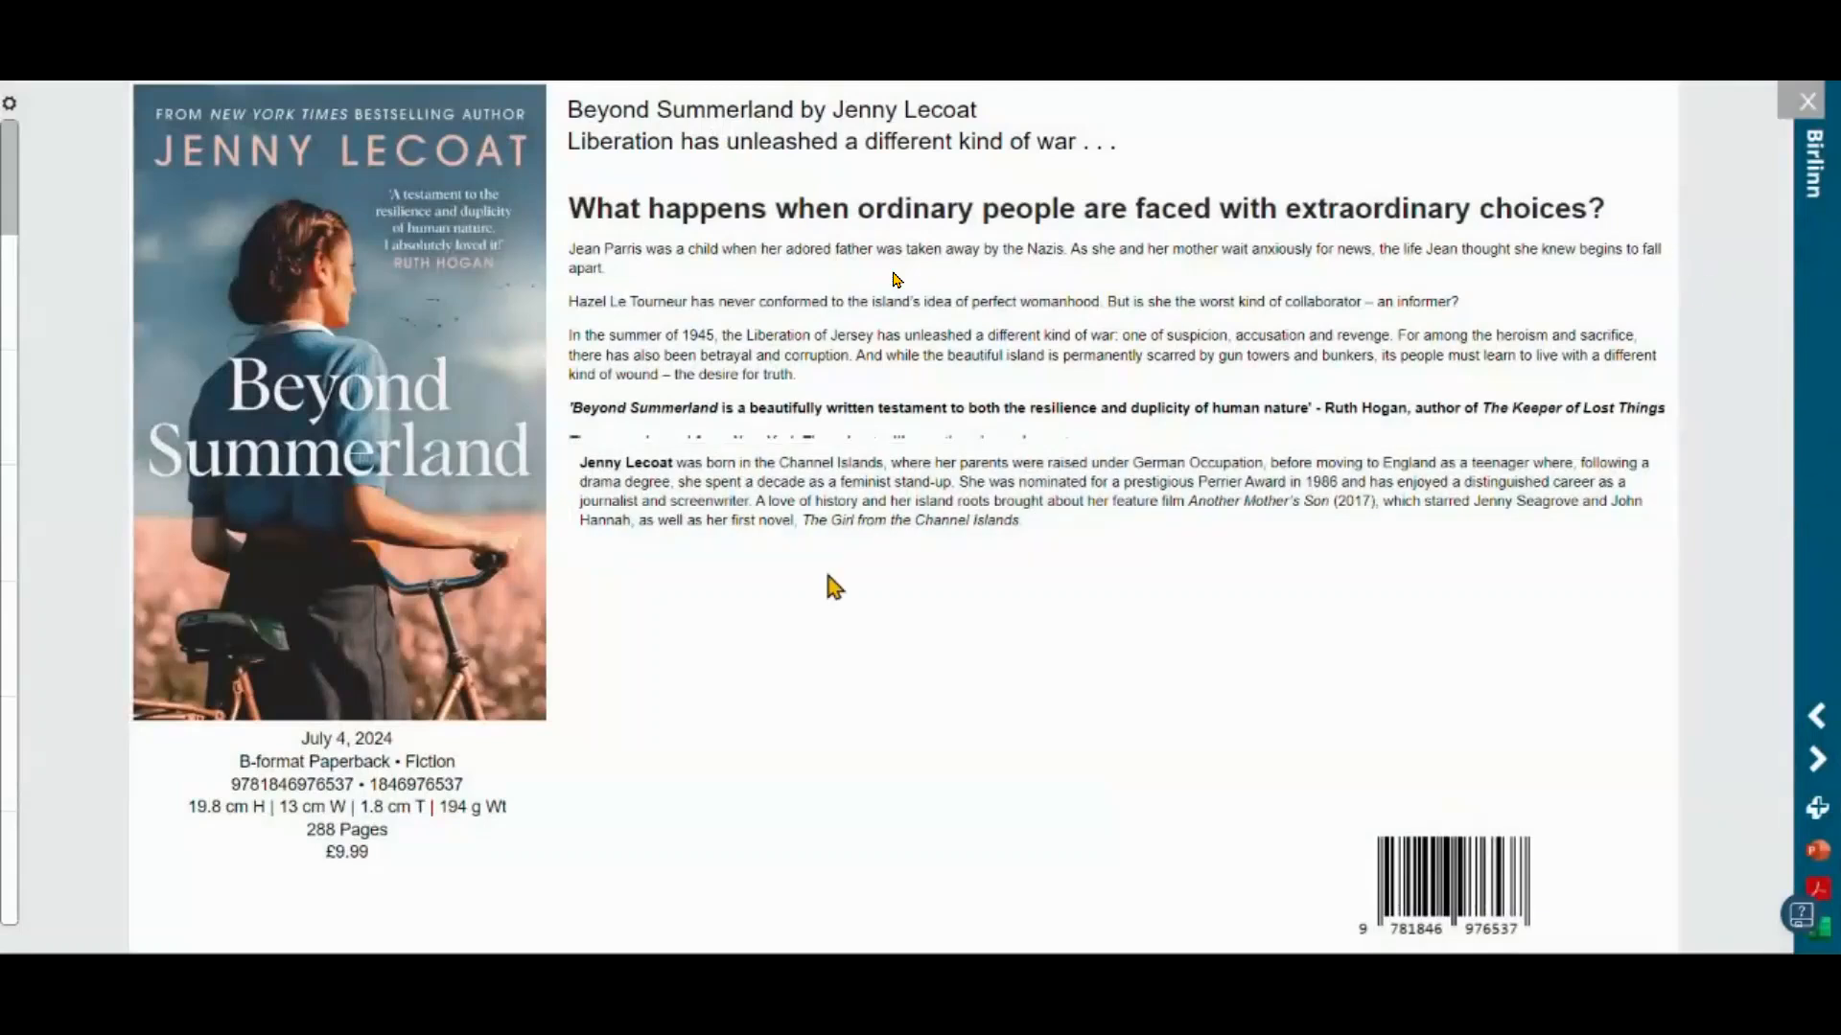
left_click(1801, 105)
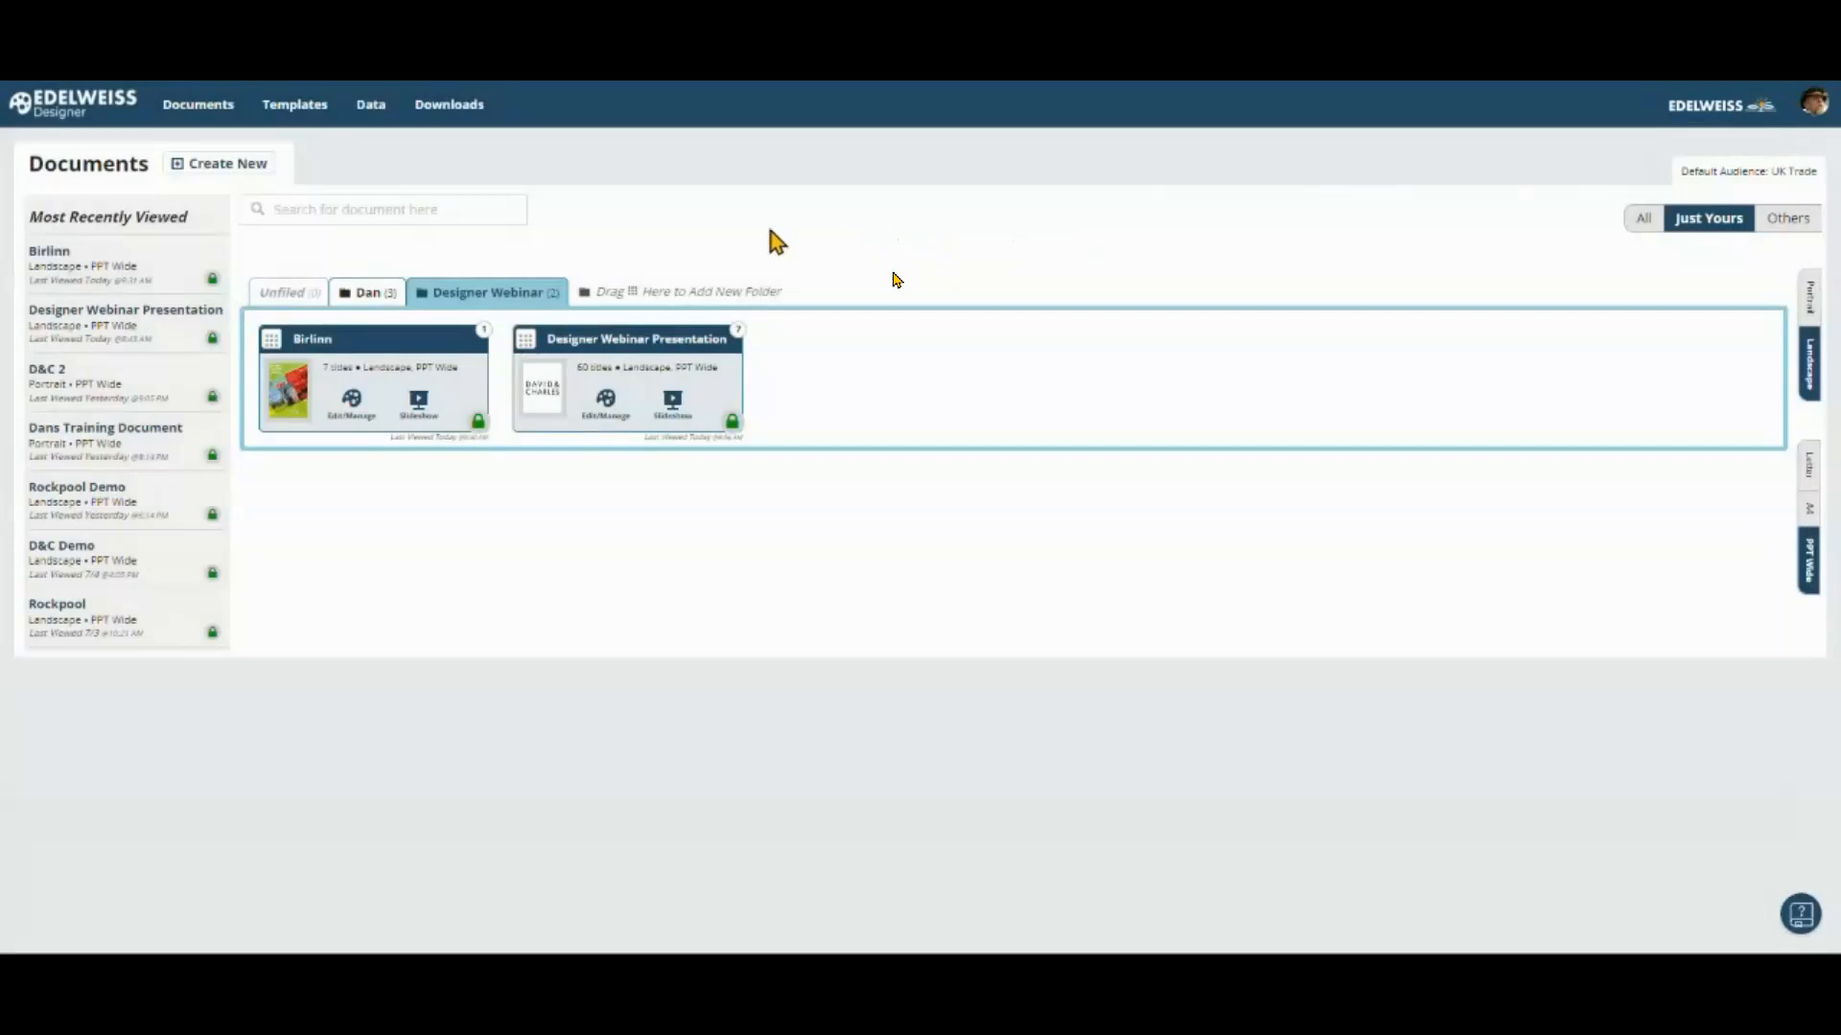
Step: Browse the template library by Portrait and Landscape orientation and by A4 and PPT Wide page size
left_click(503, 216)
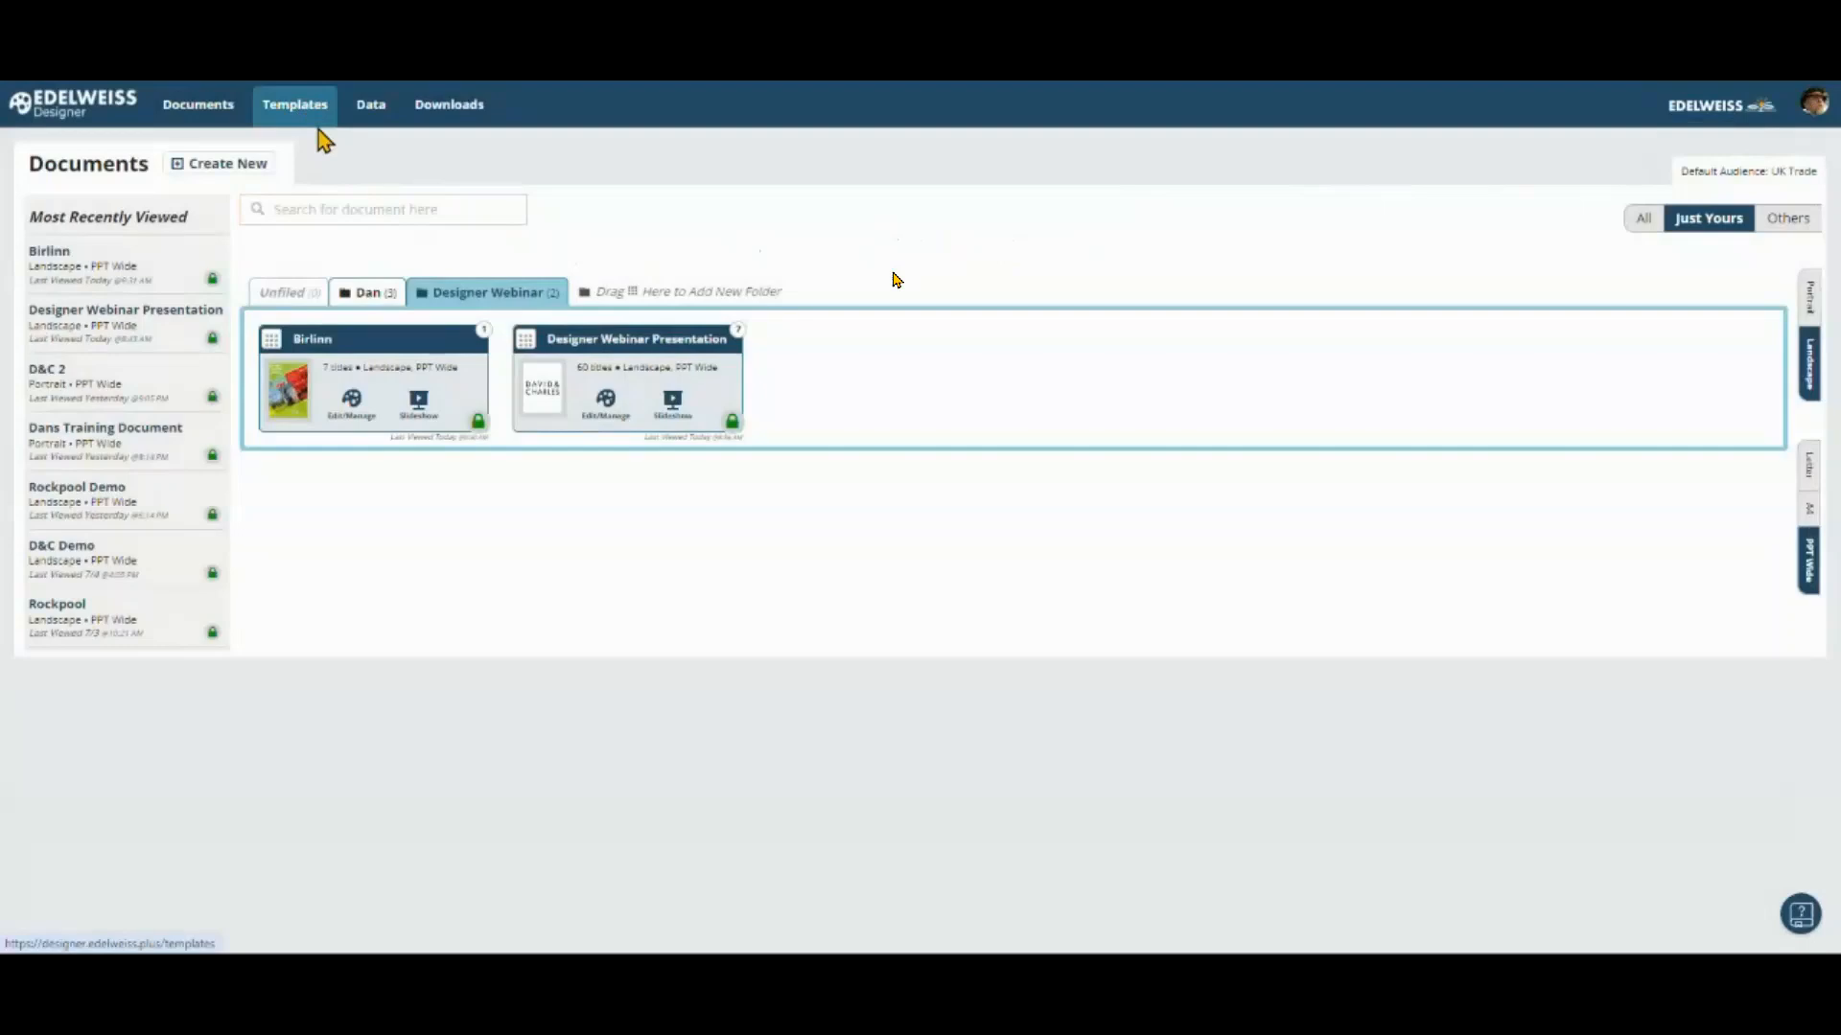
left_click(299, 113)
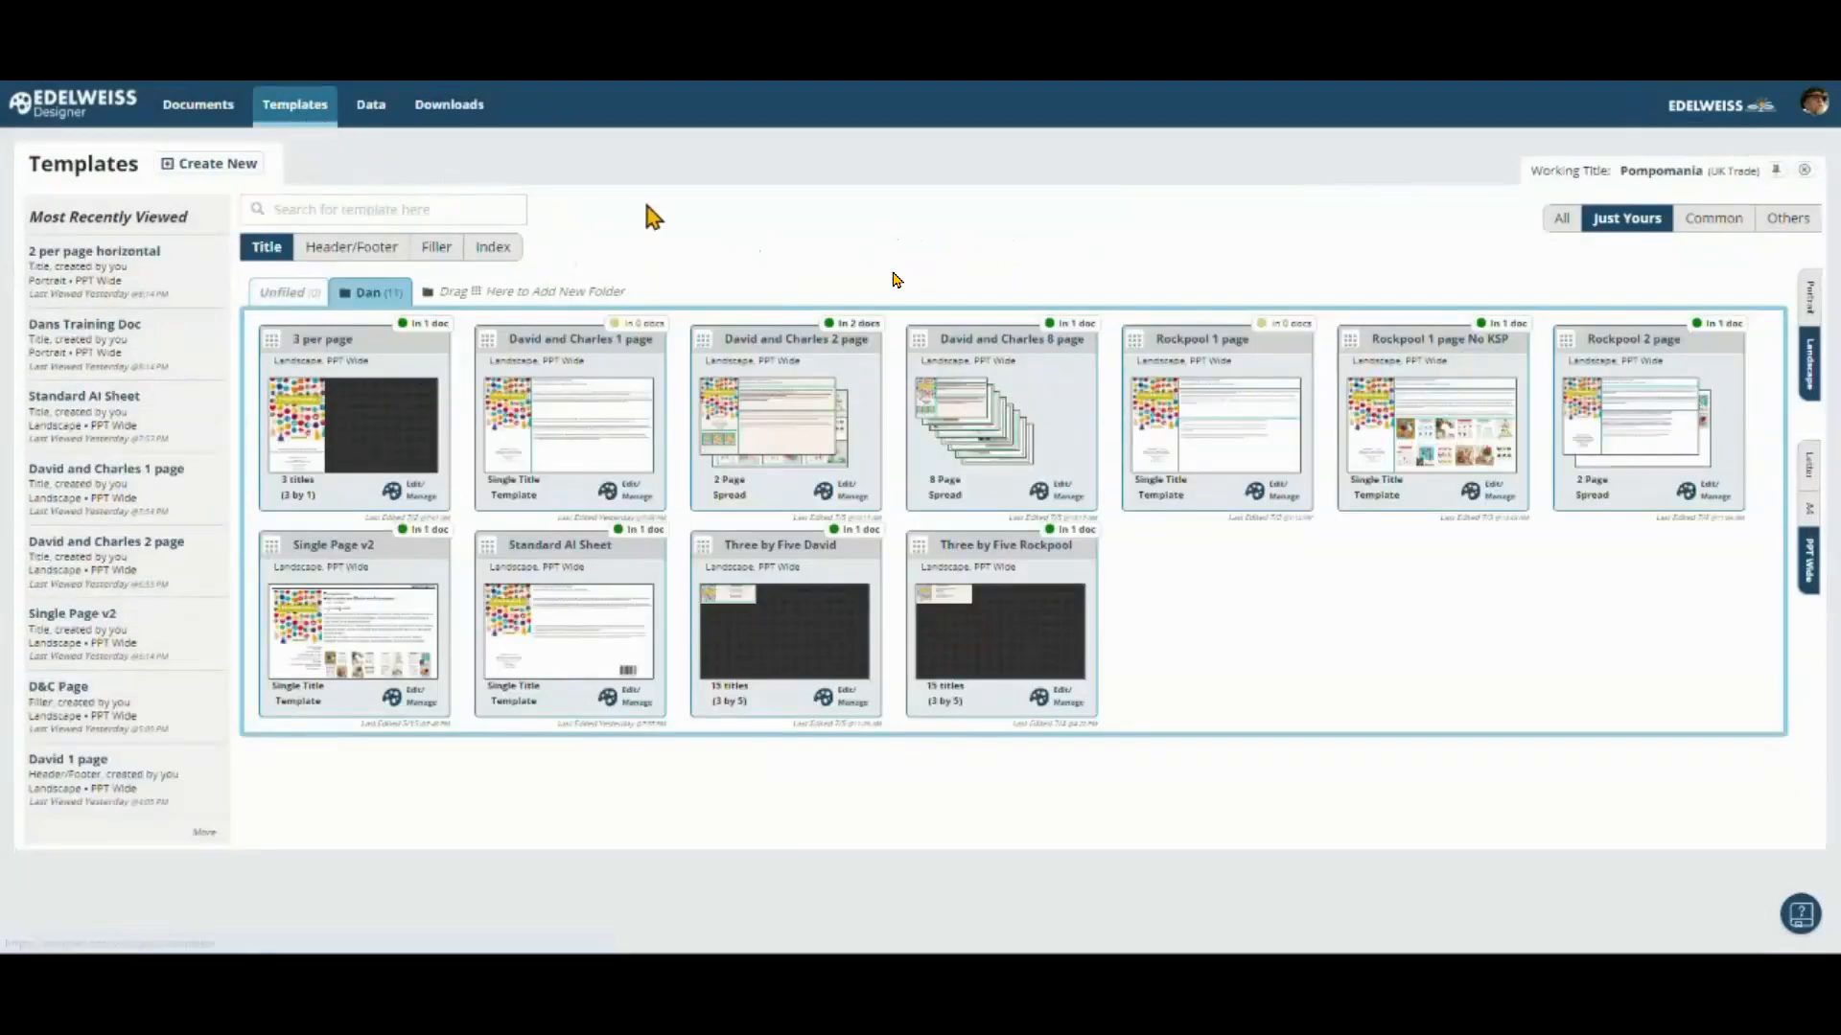
left_click(1809, 300)
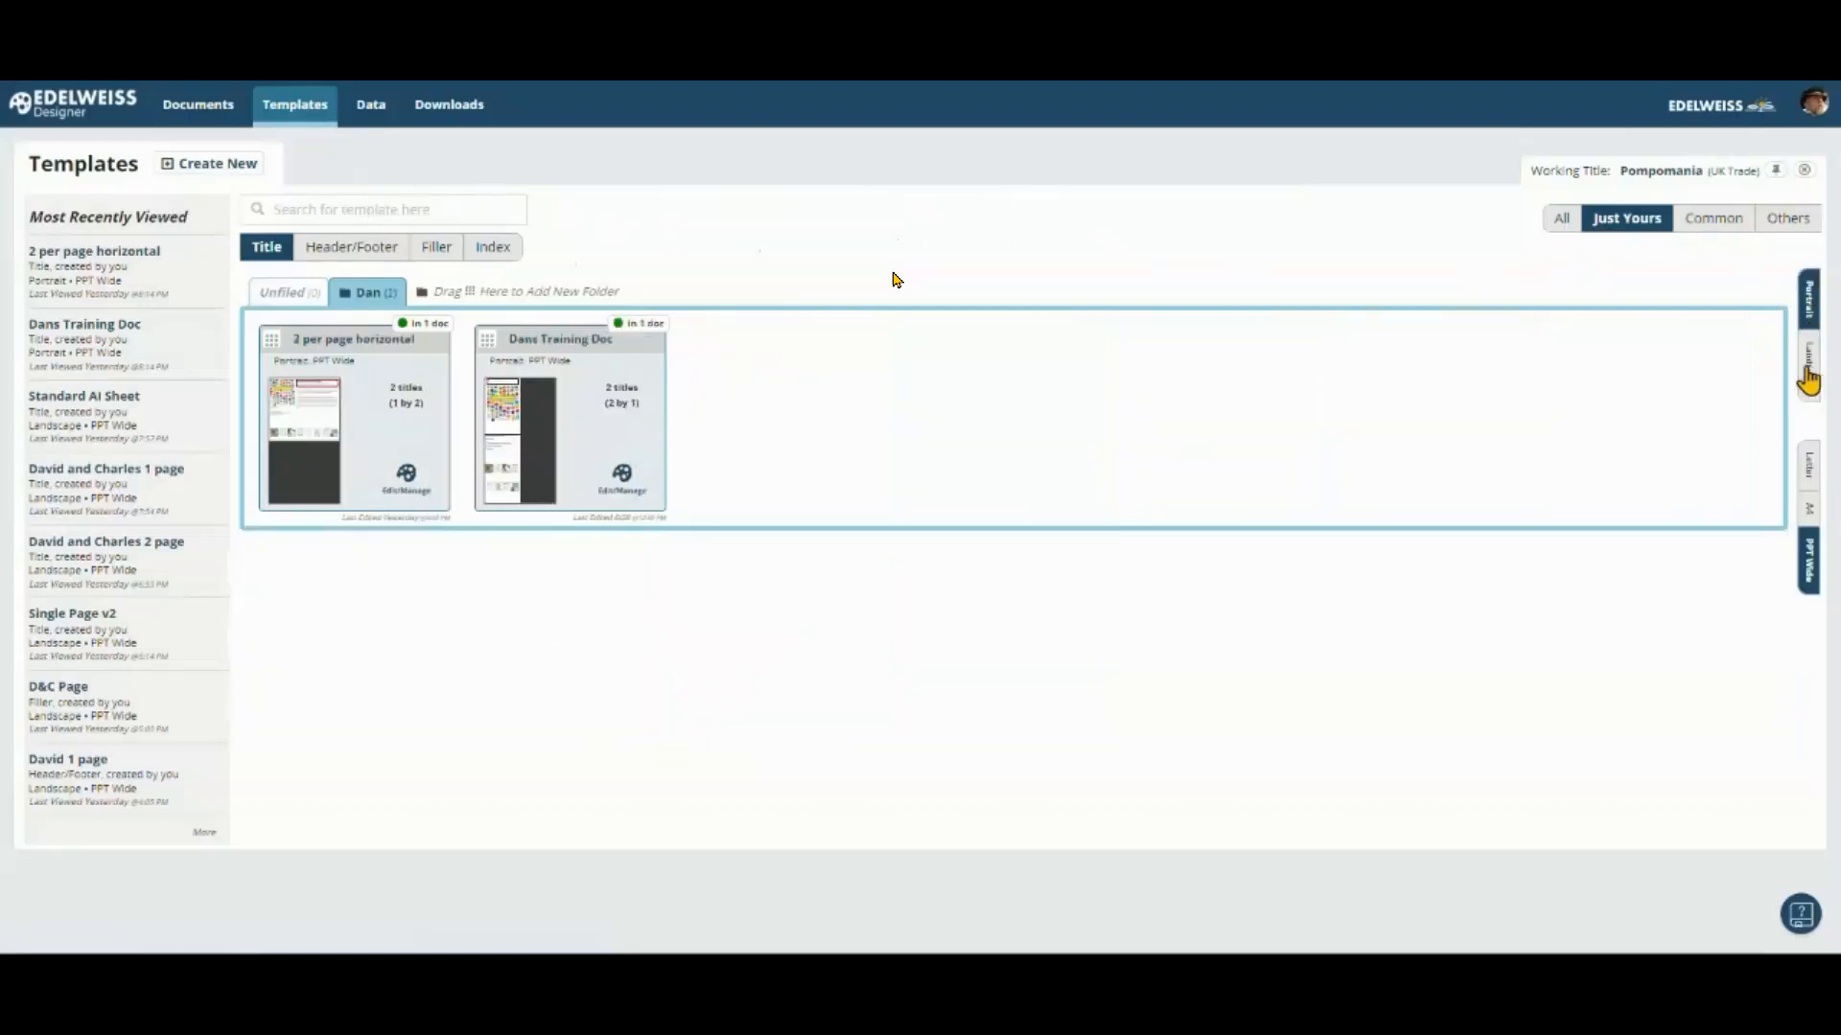
left_click(1809, 372)
left_click(1810, 508)
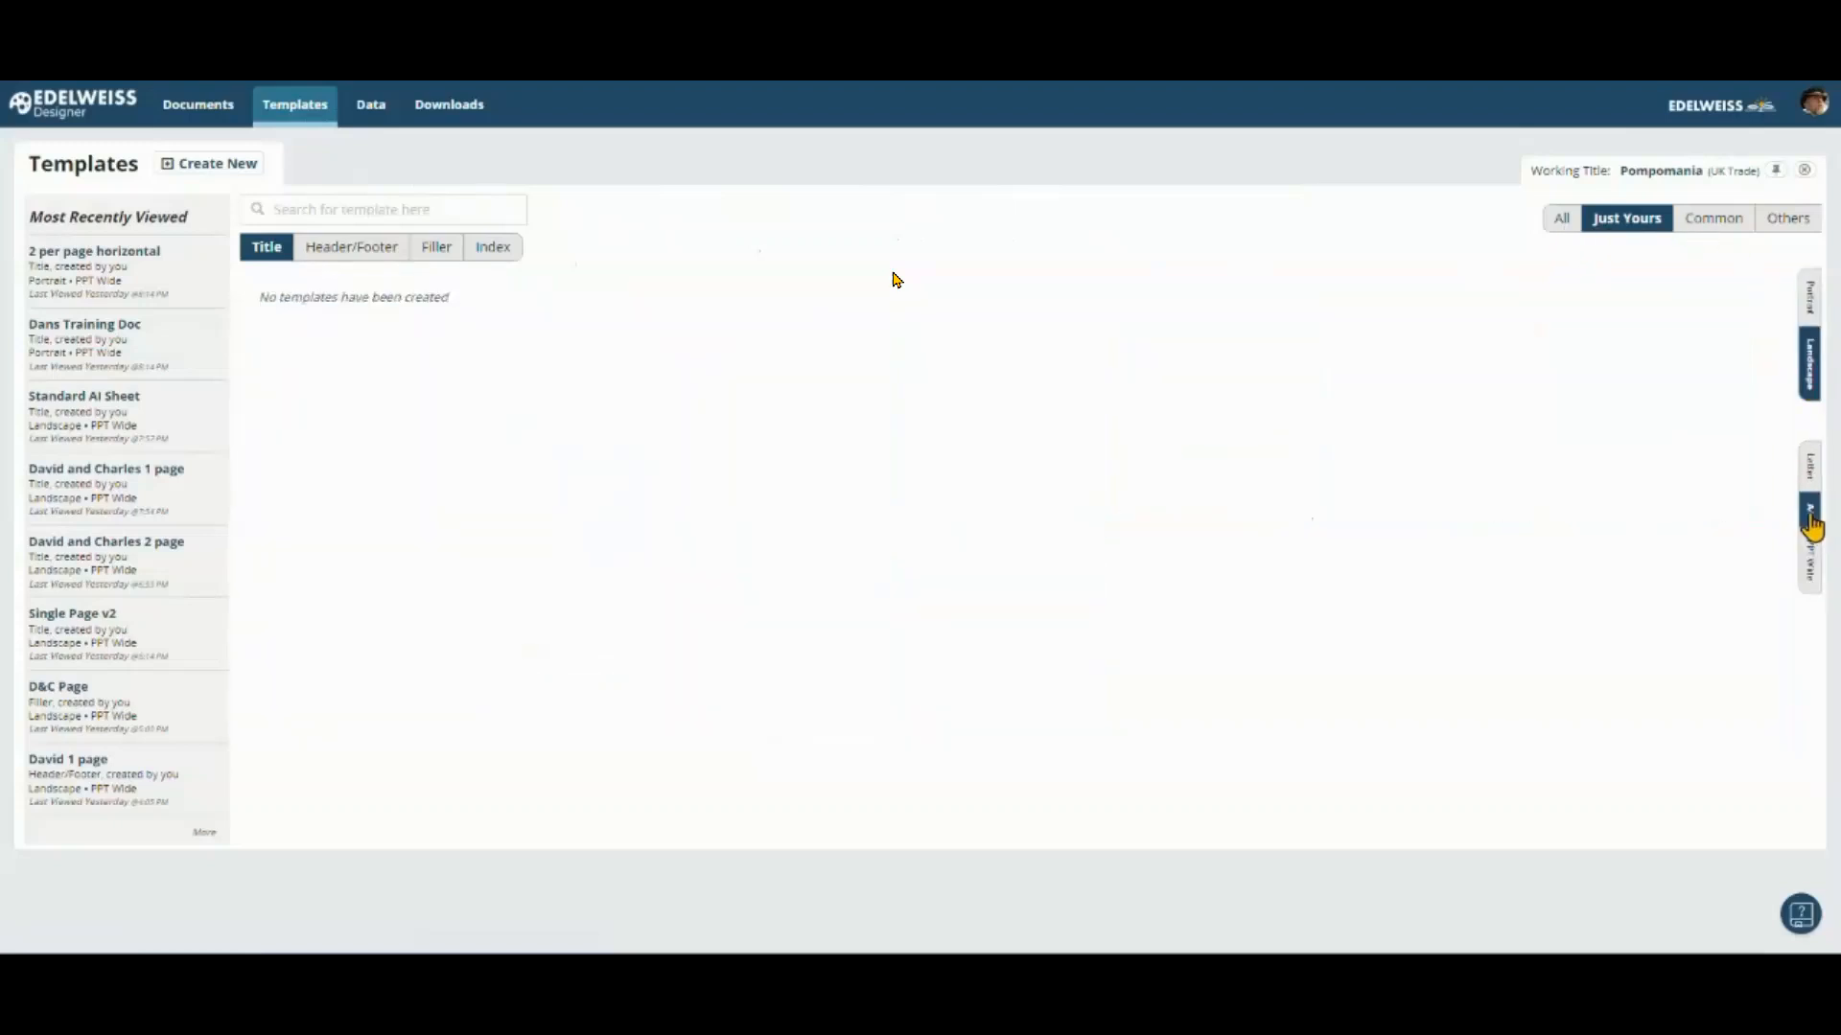
left_click(1811, 564)
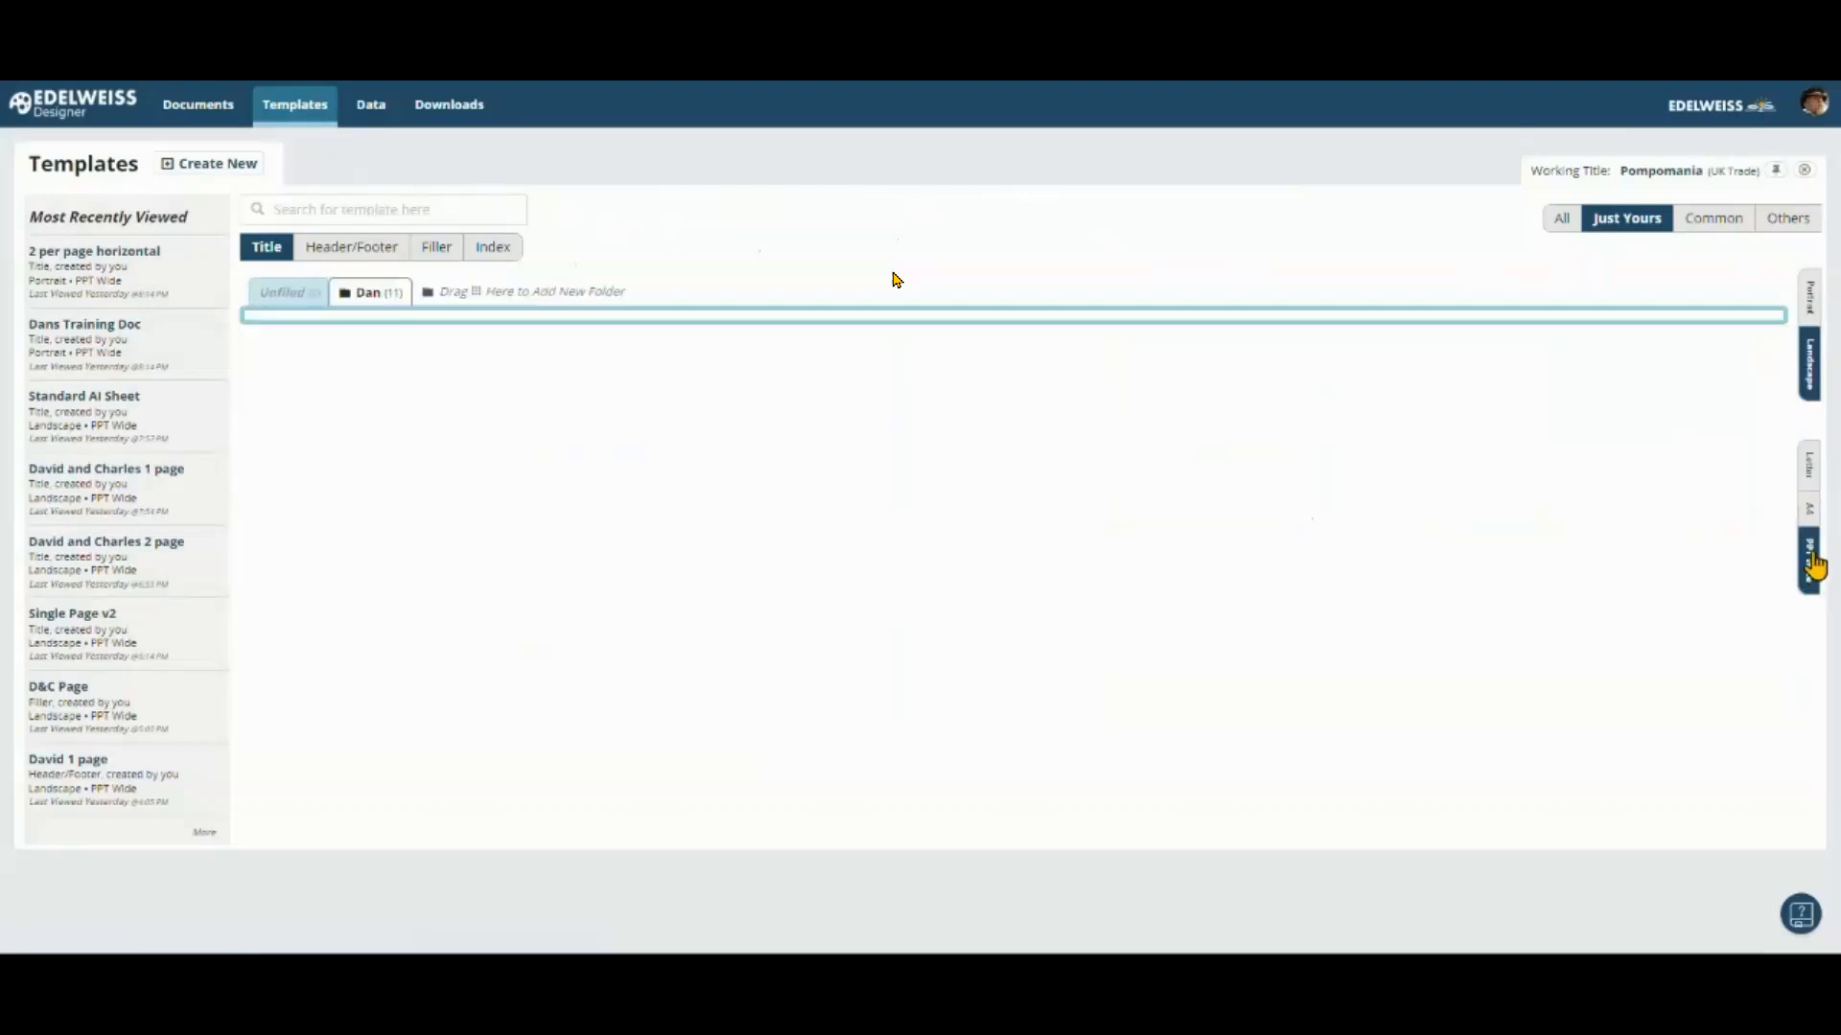
Step: Search the template library for "8"
left_click(331, 207)
type("8")
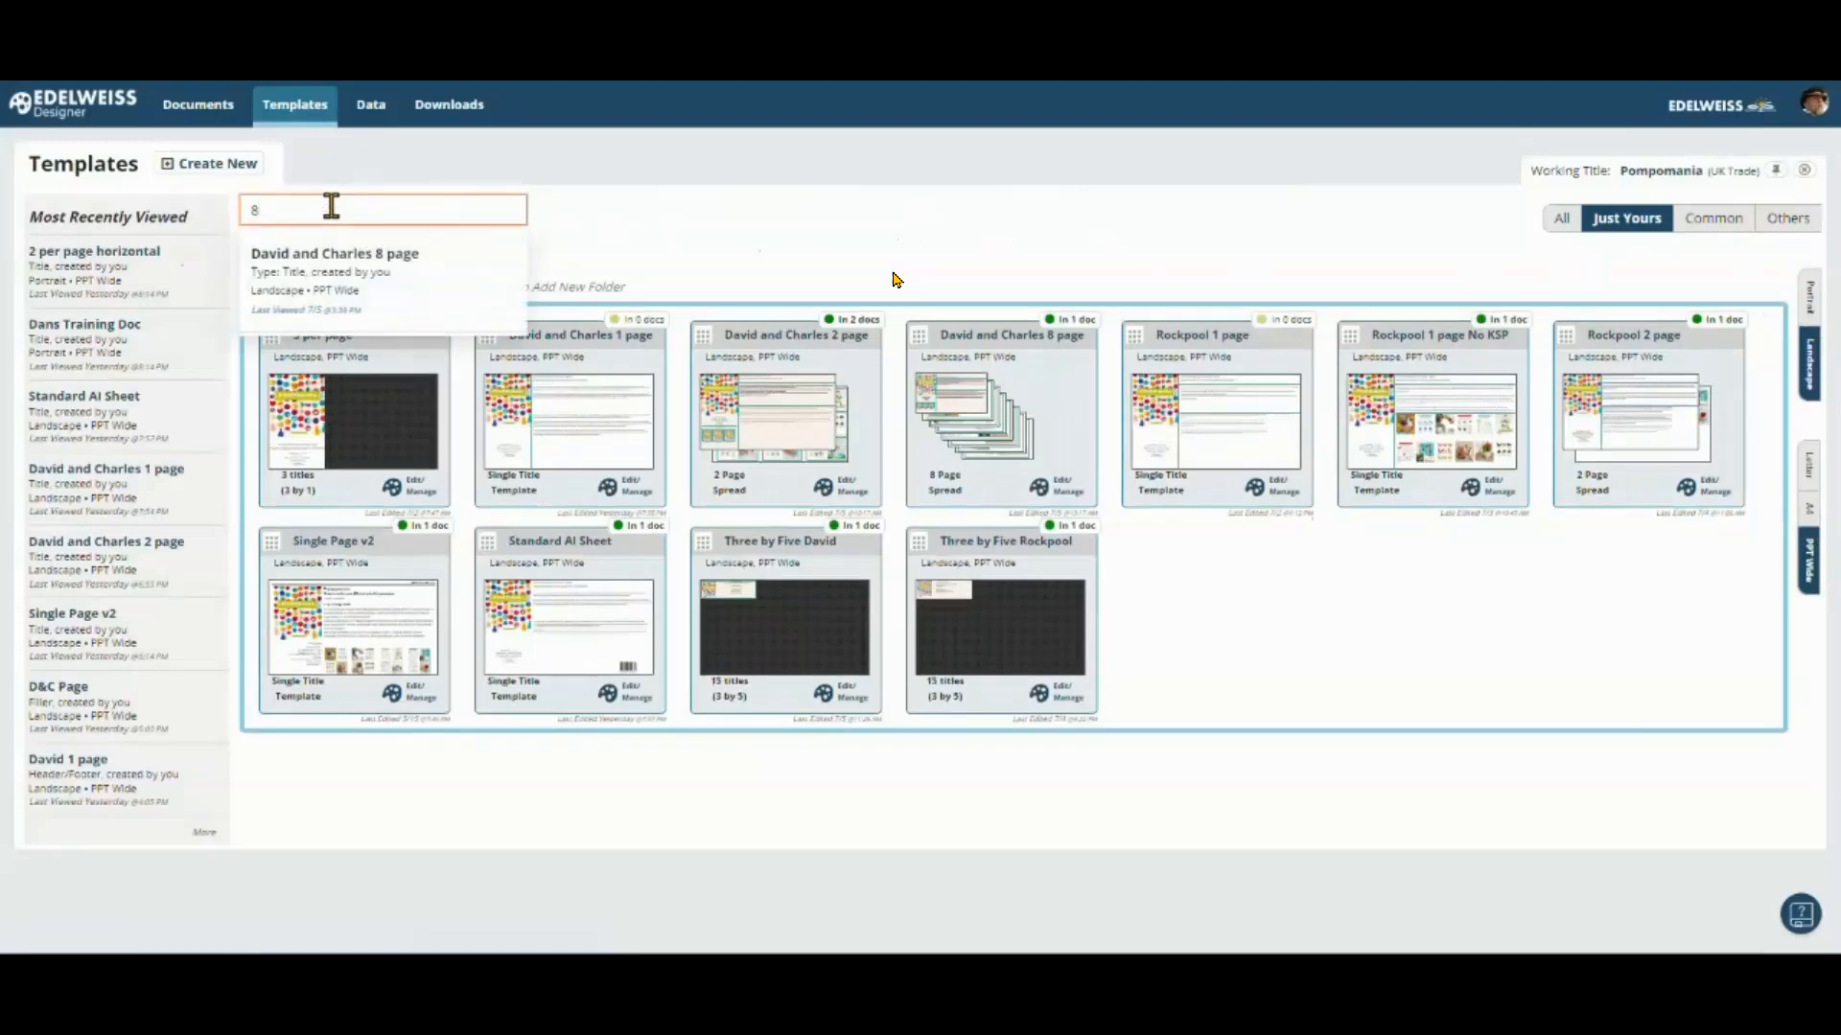
left_click(758, 195)
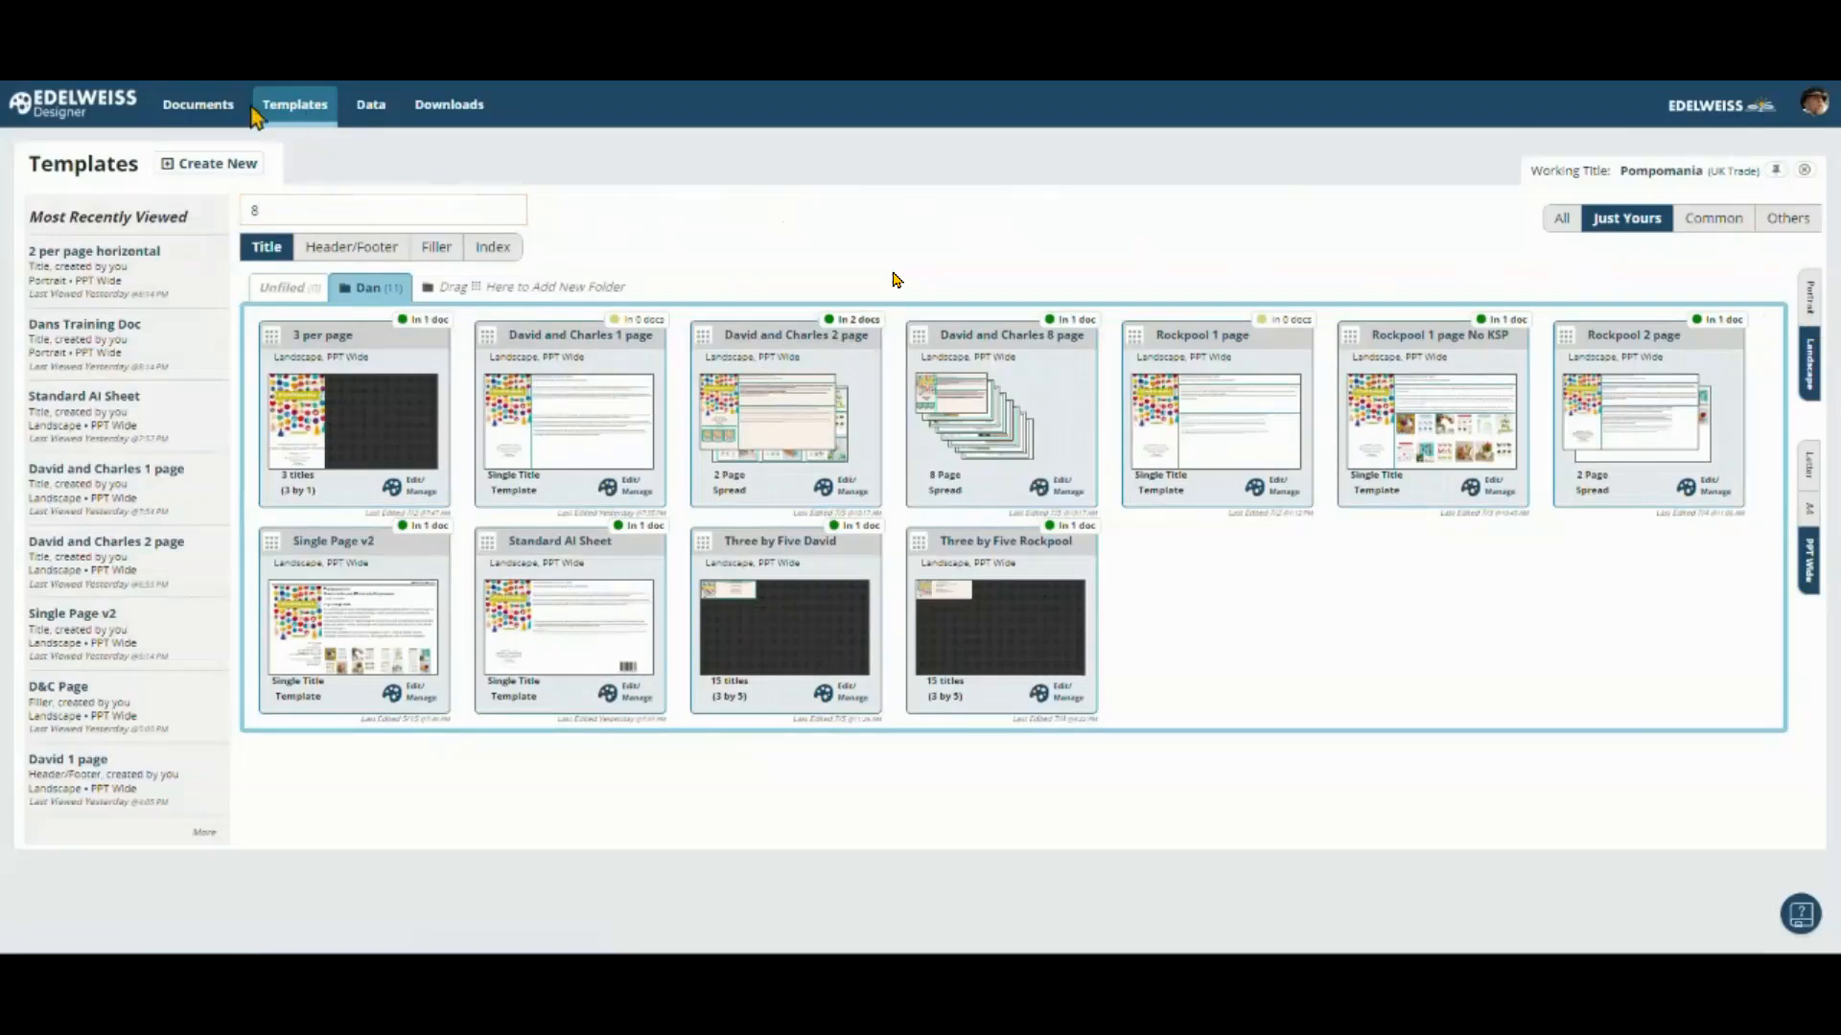
Step: Create a Portrait, PPT Wide title template named "2 per page" with one title across and two titles down, and save it
left_click(222, 167)
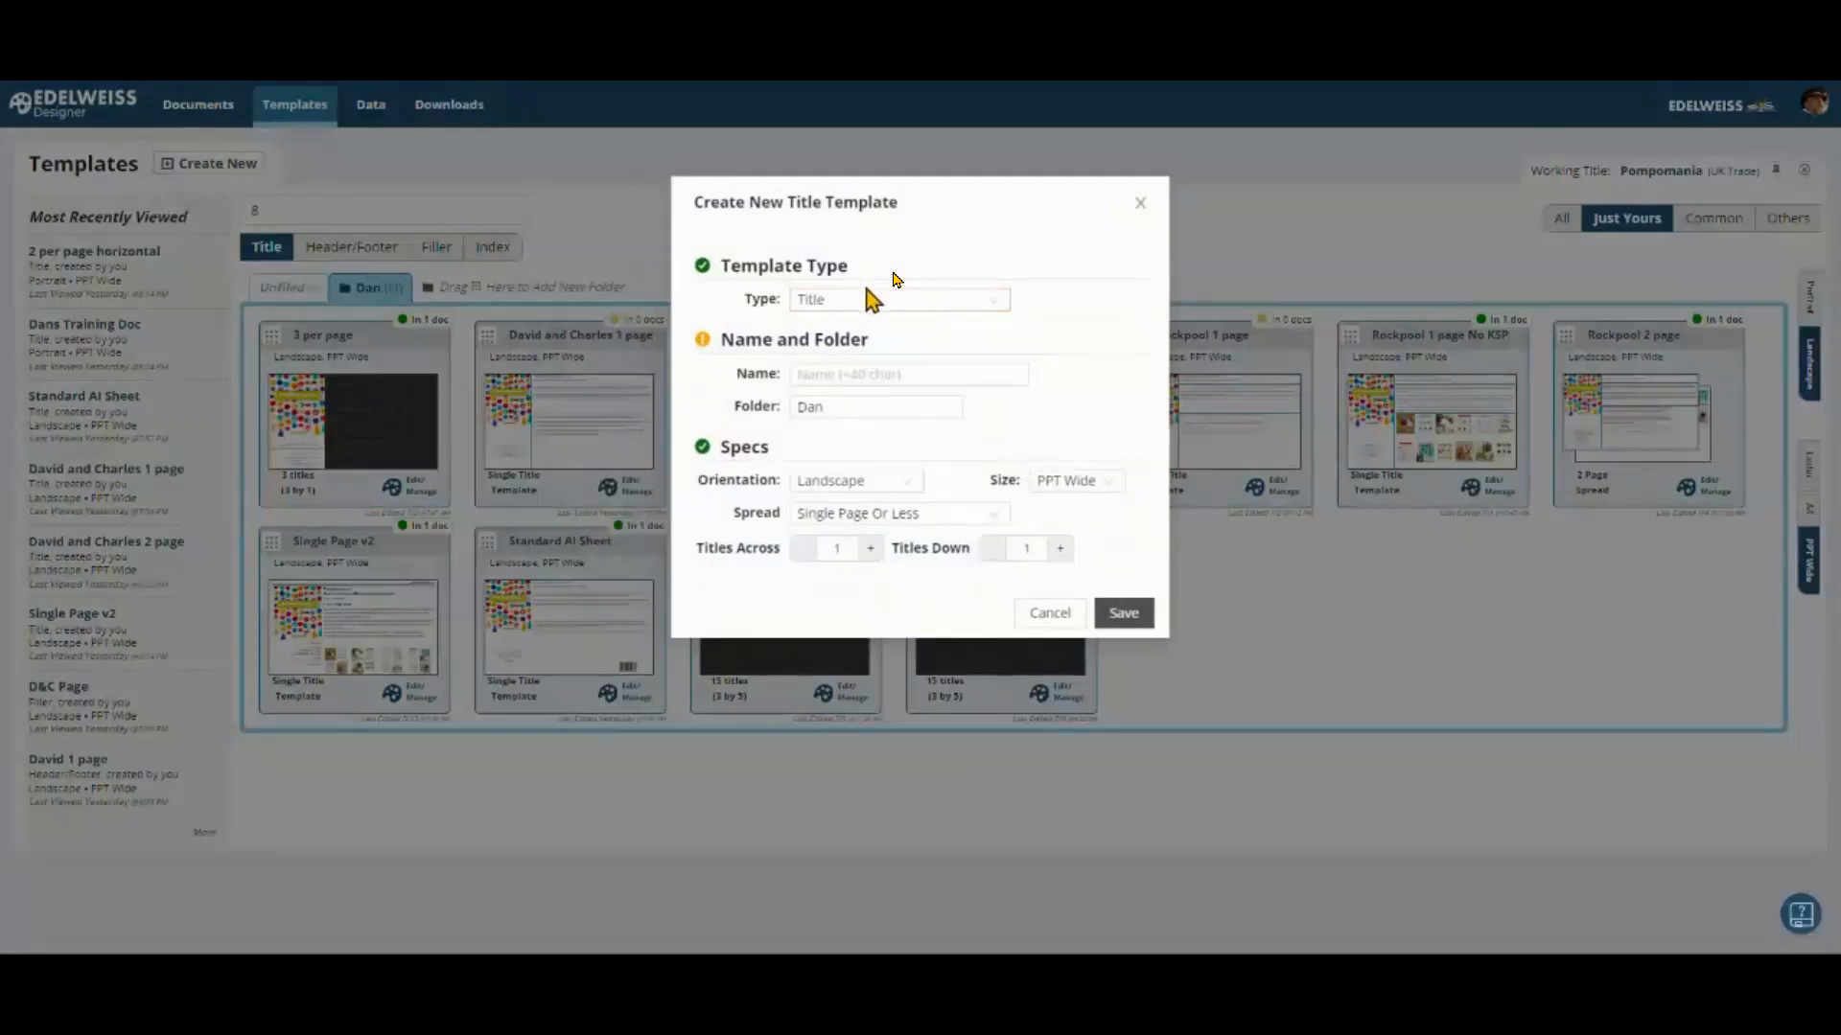
left_click(874, 302)
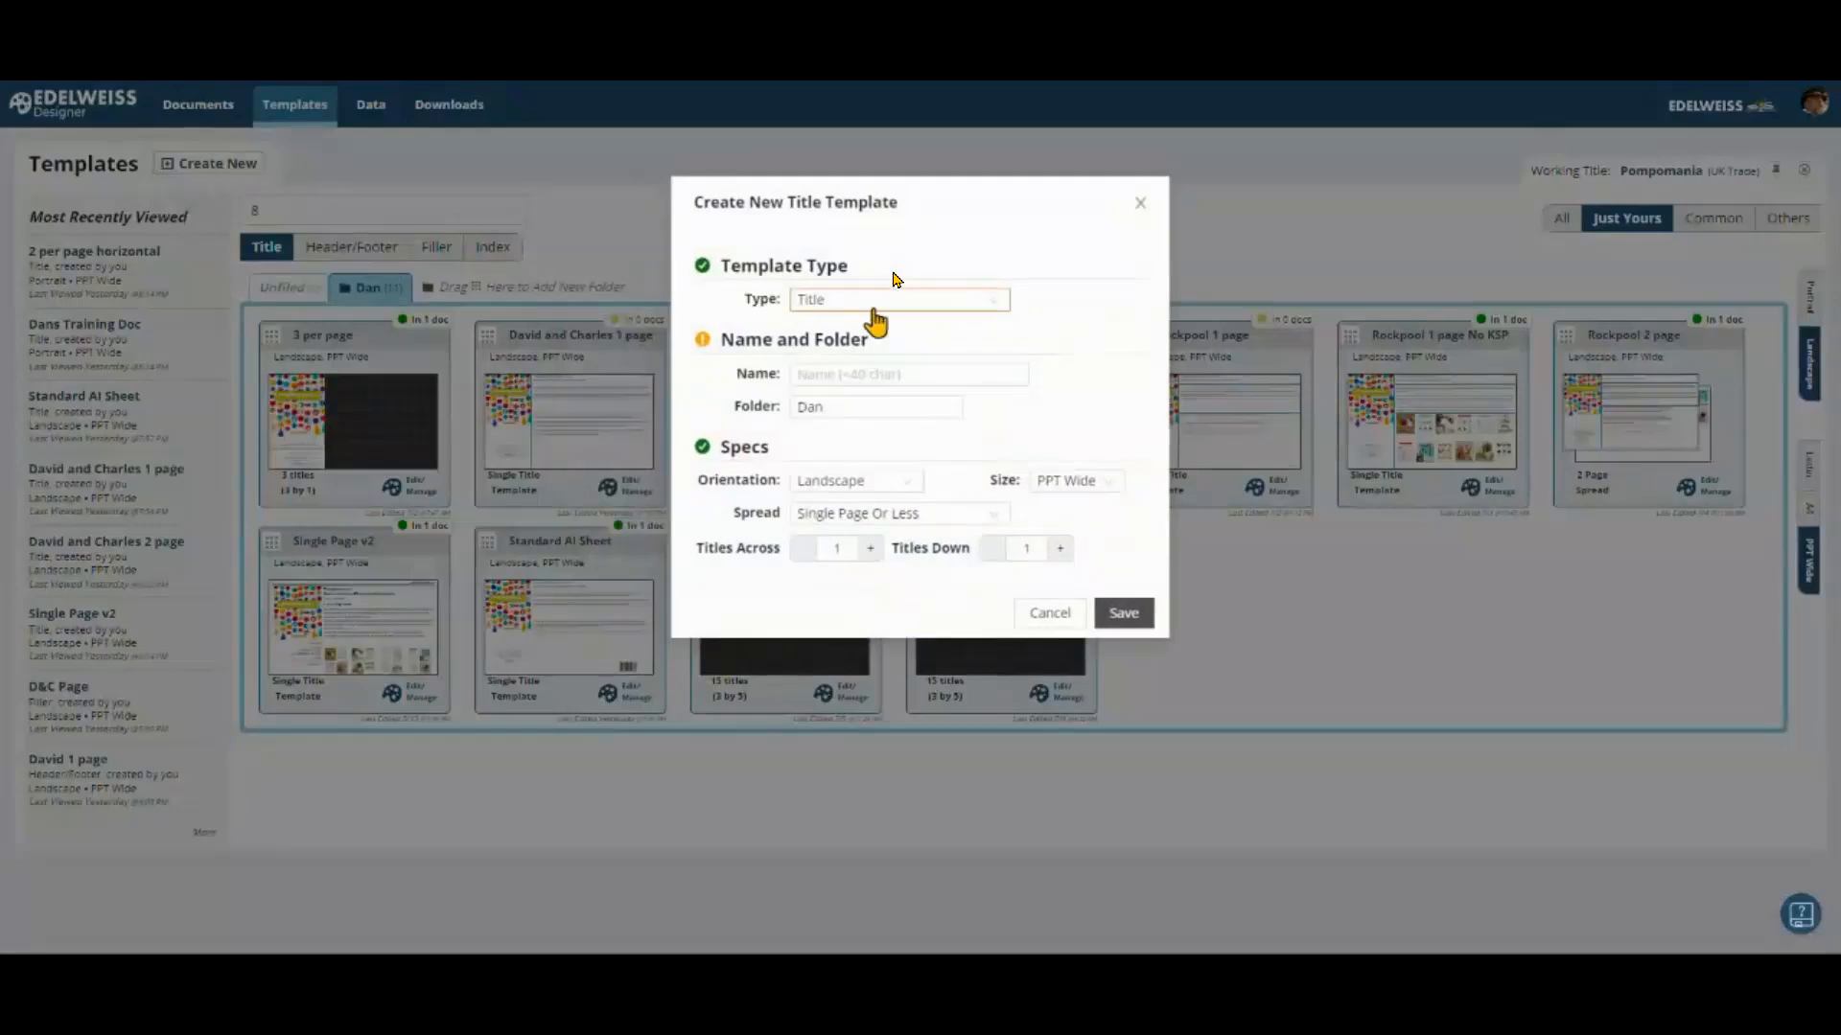
left_click(909, 374)
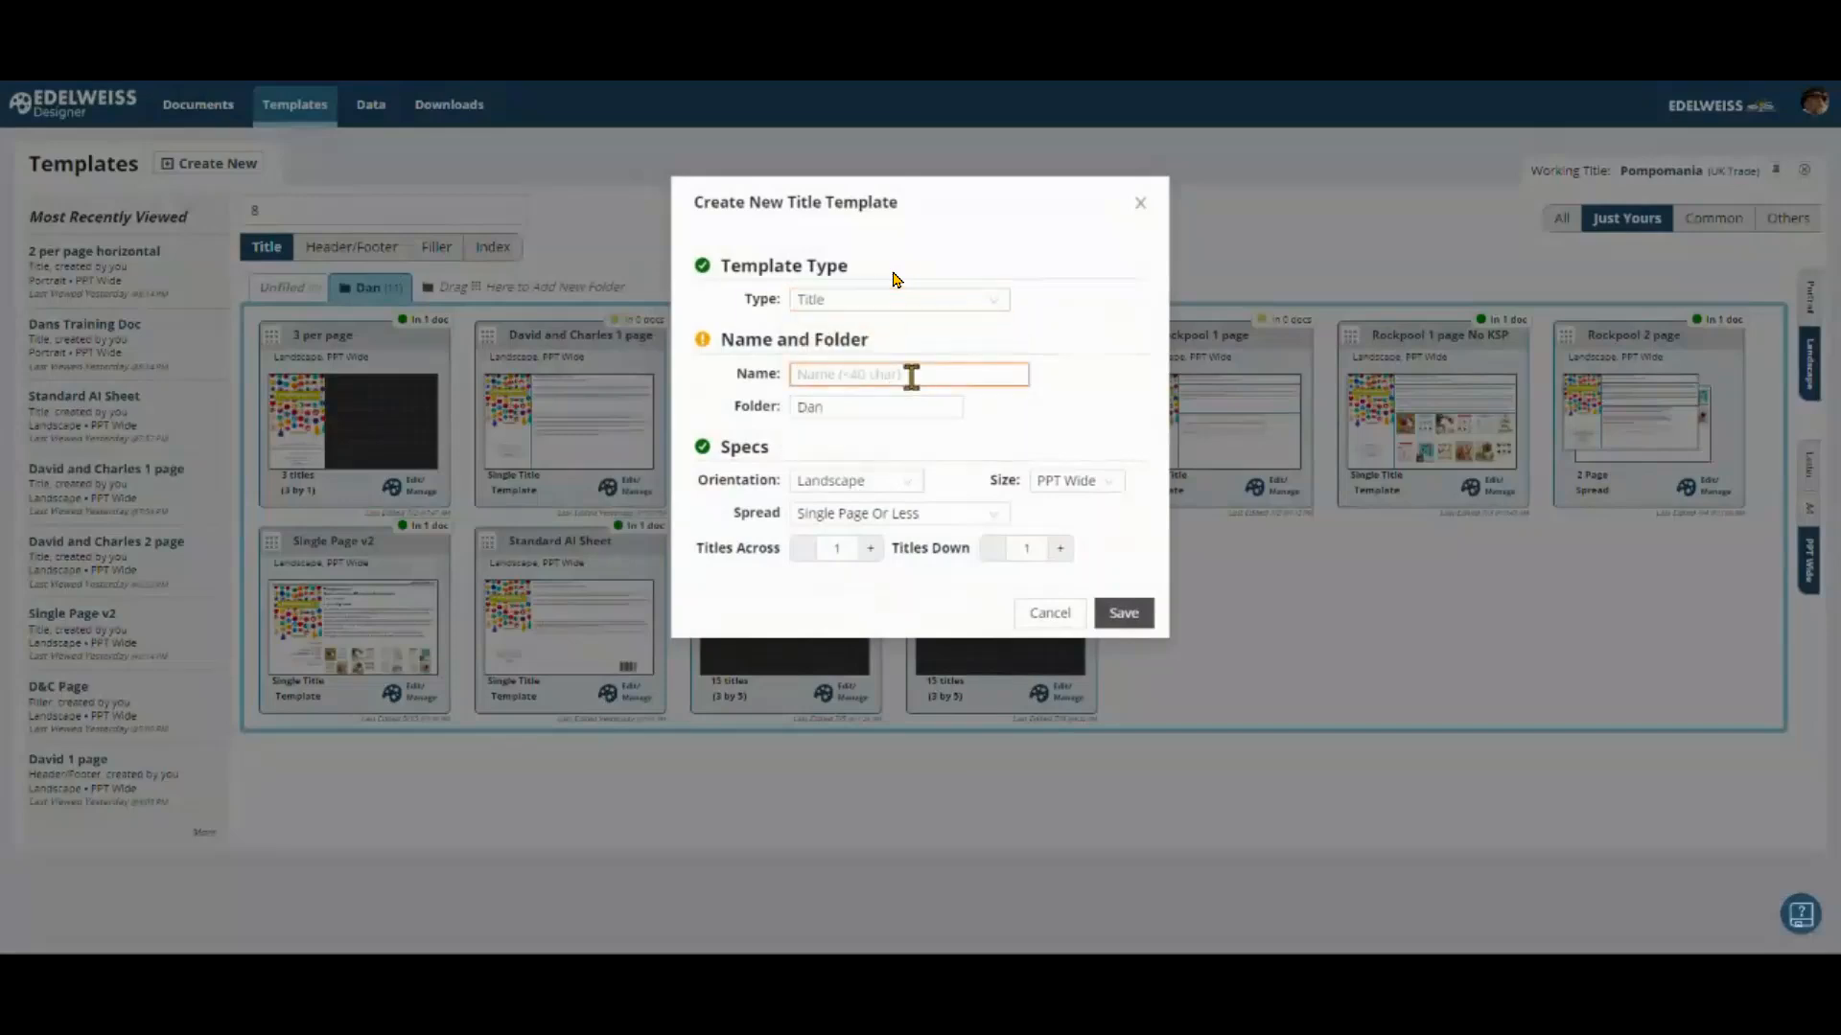
type("2 per page")
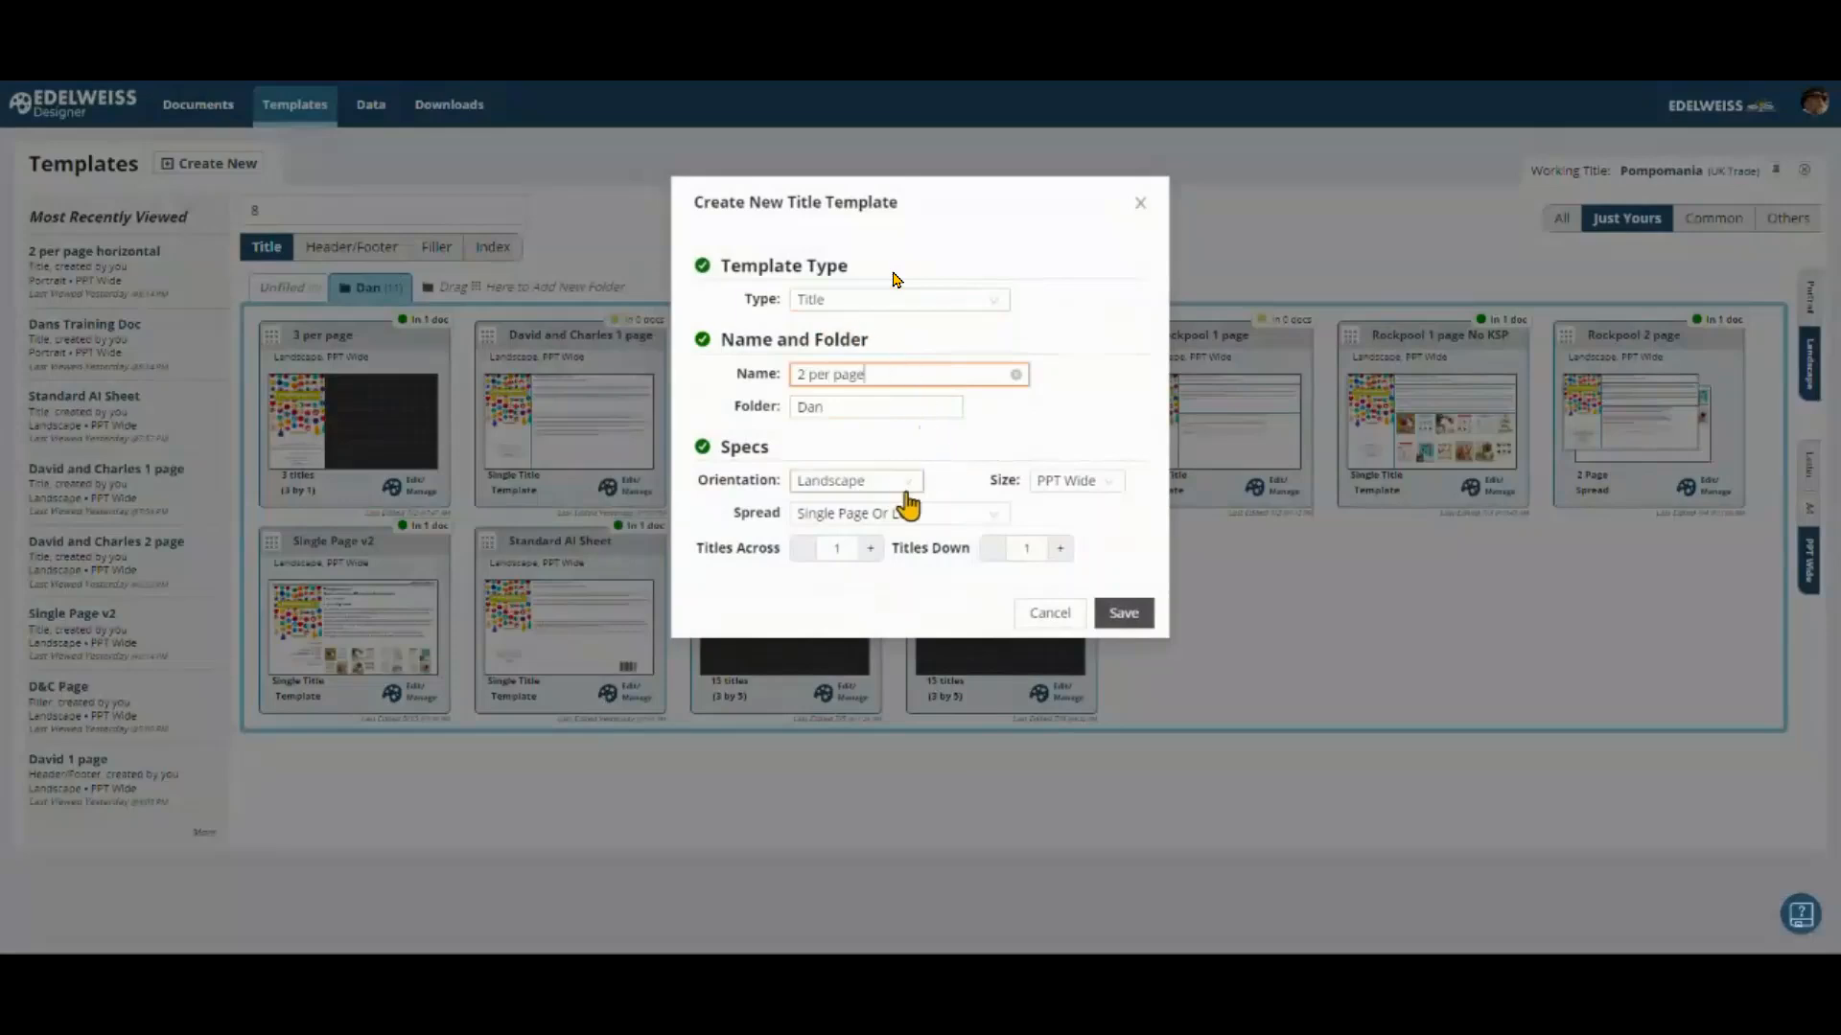
left_click(908, 484)
left_click(826, 514)
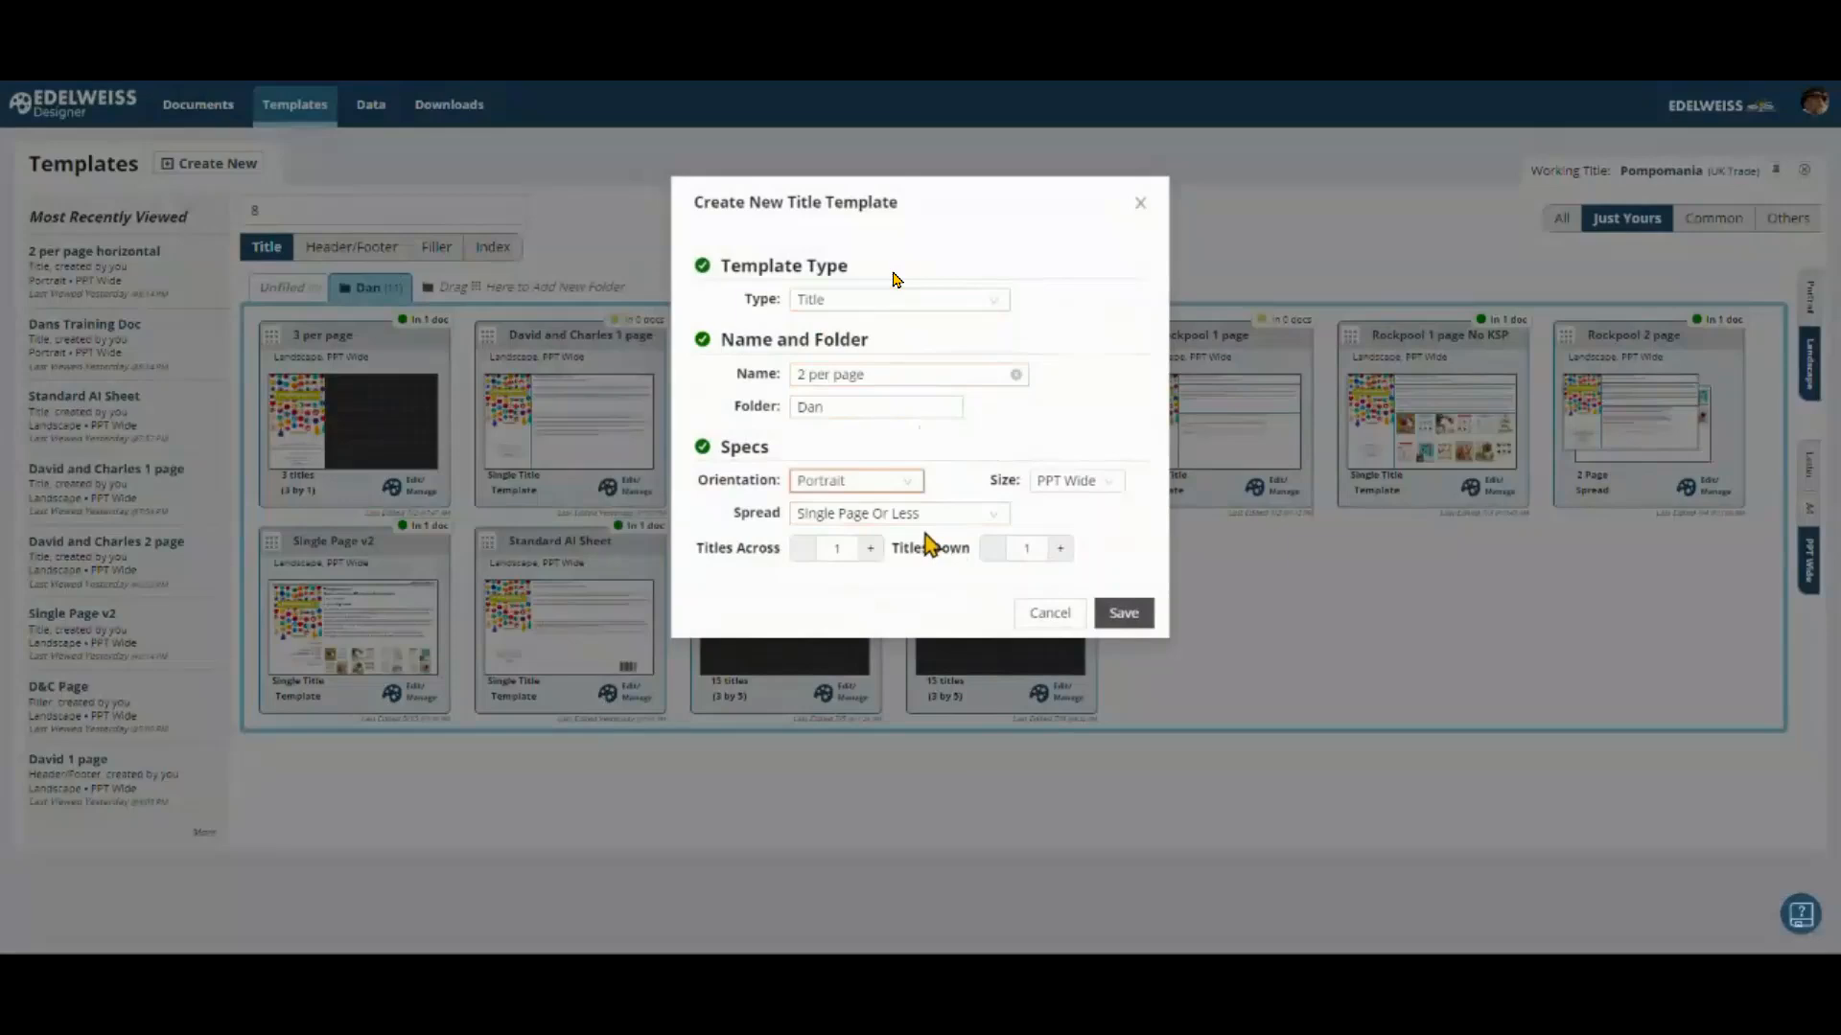
left_click(1060, 550)
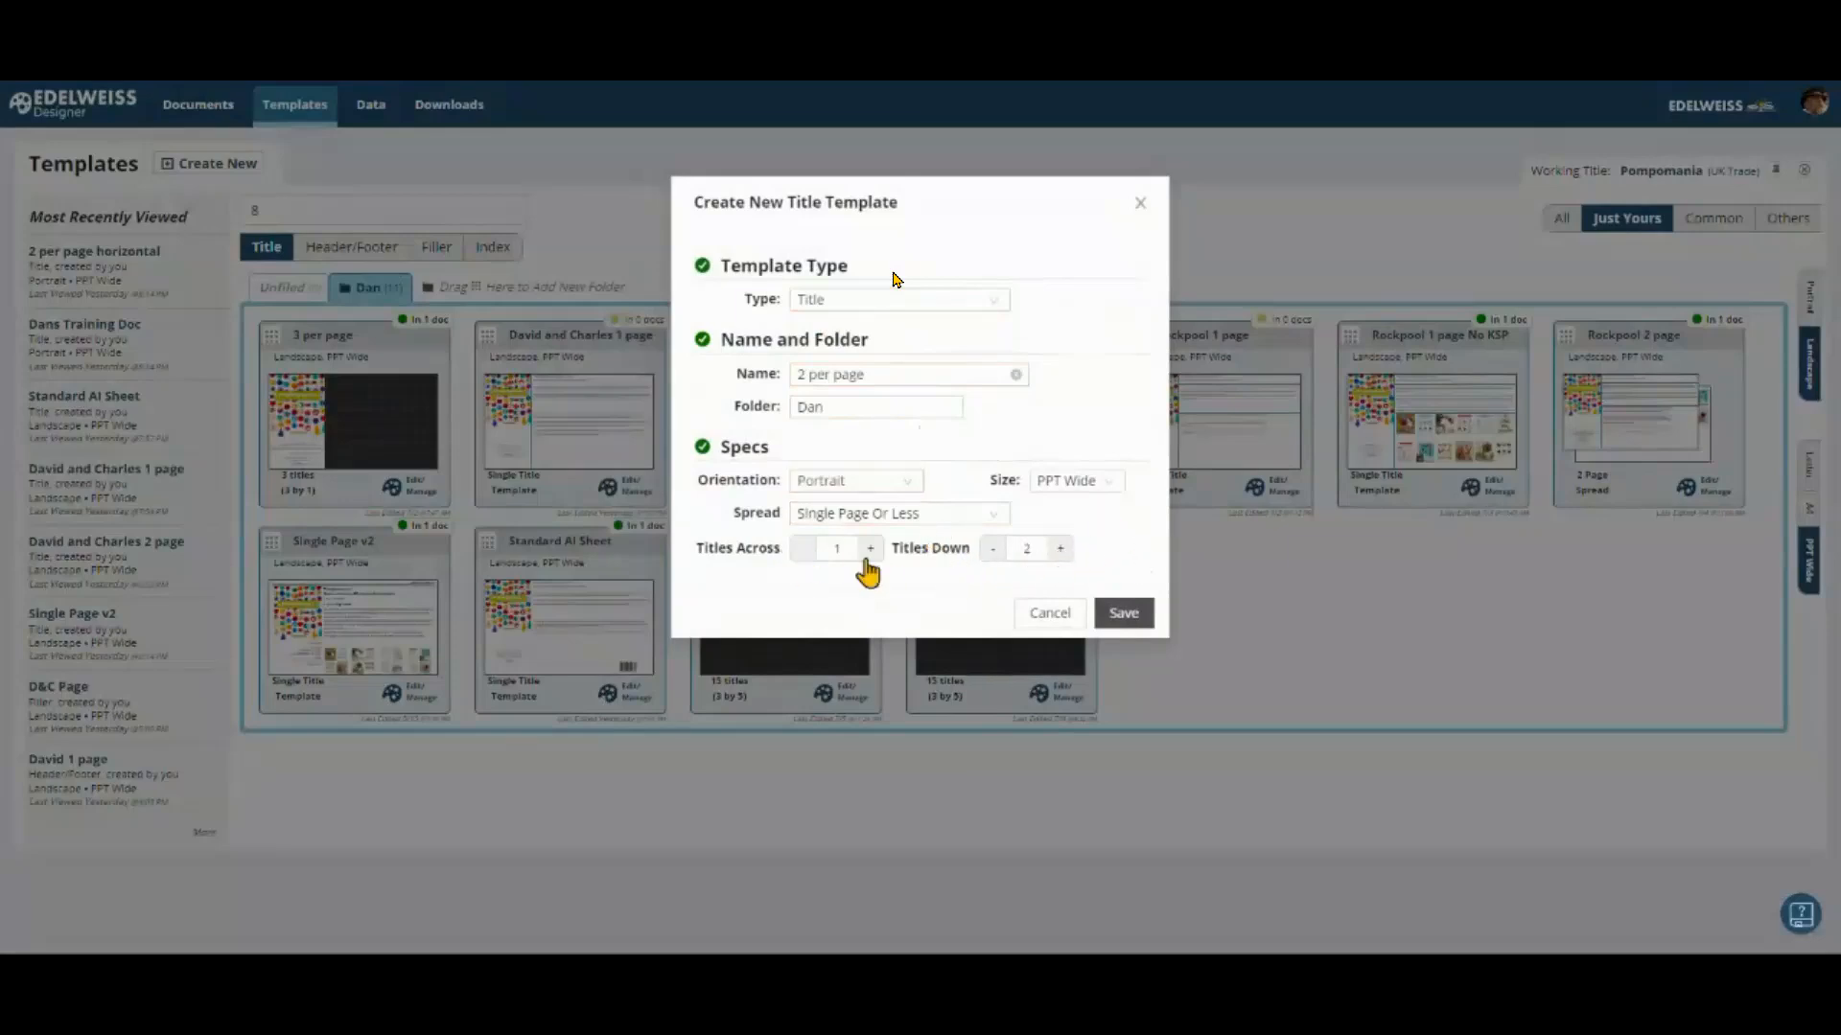
left_click(1125, 618)
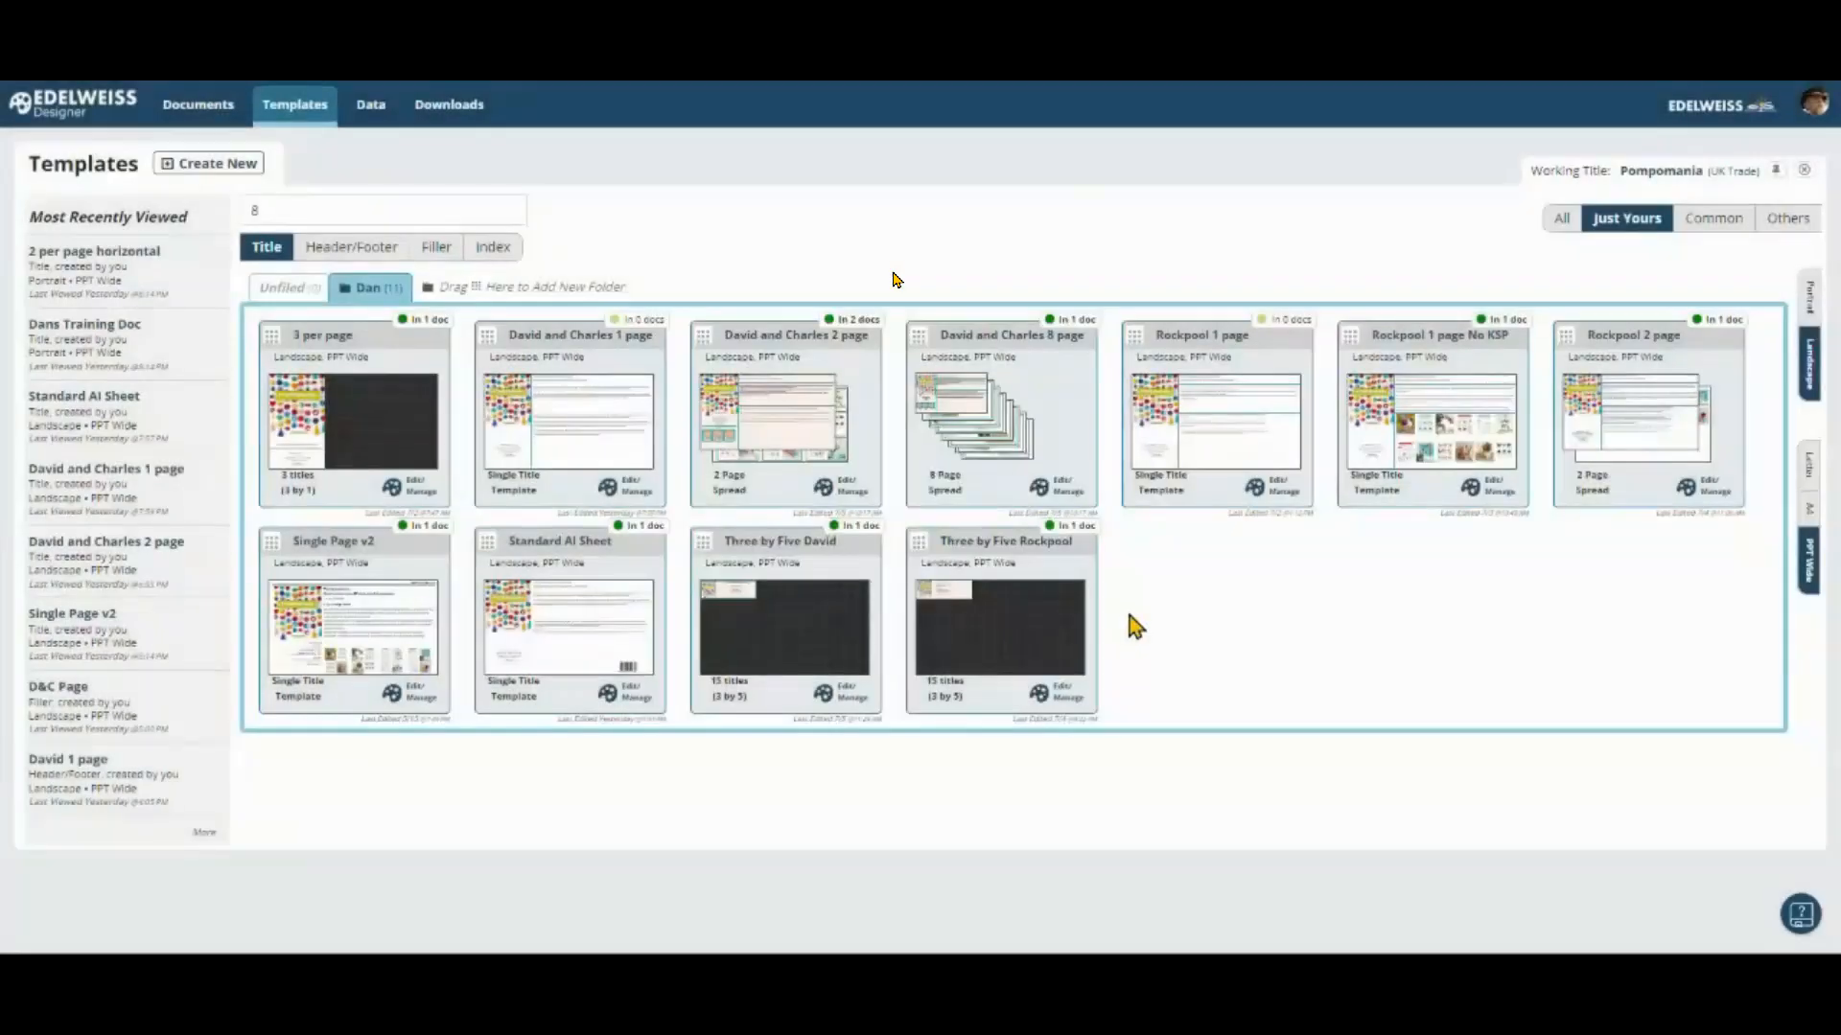
Step: Open the Portrait template 2 per page for editing and set its working title to Step-by-Step Portraits from Simple Shapes
left_click(1810, 297)
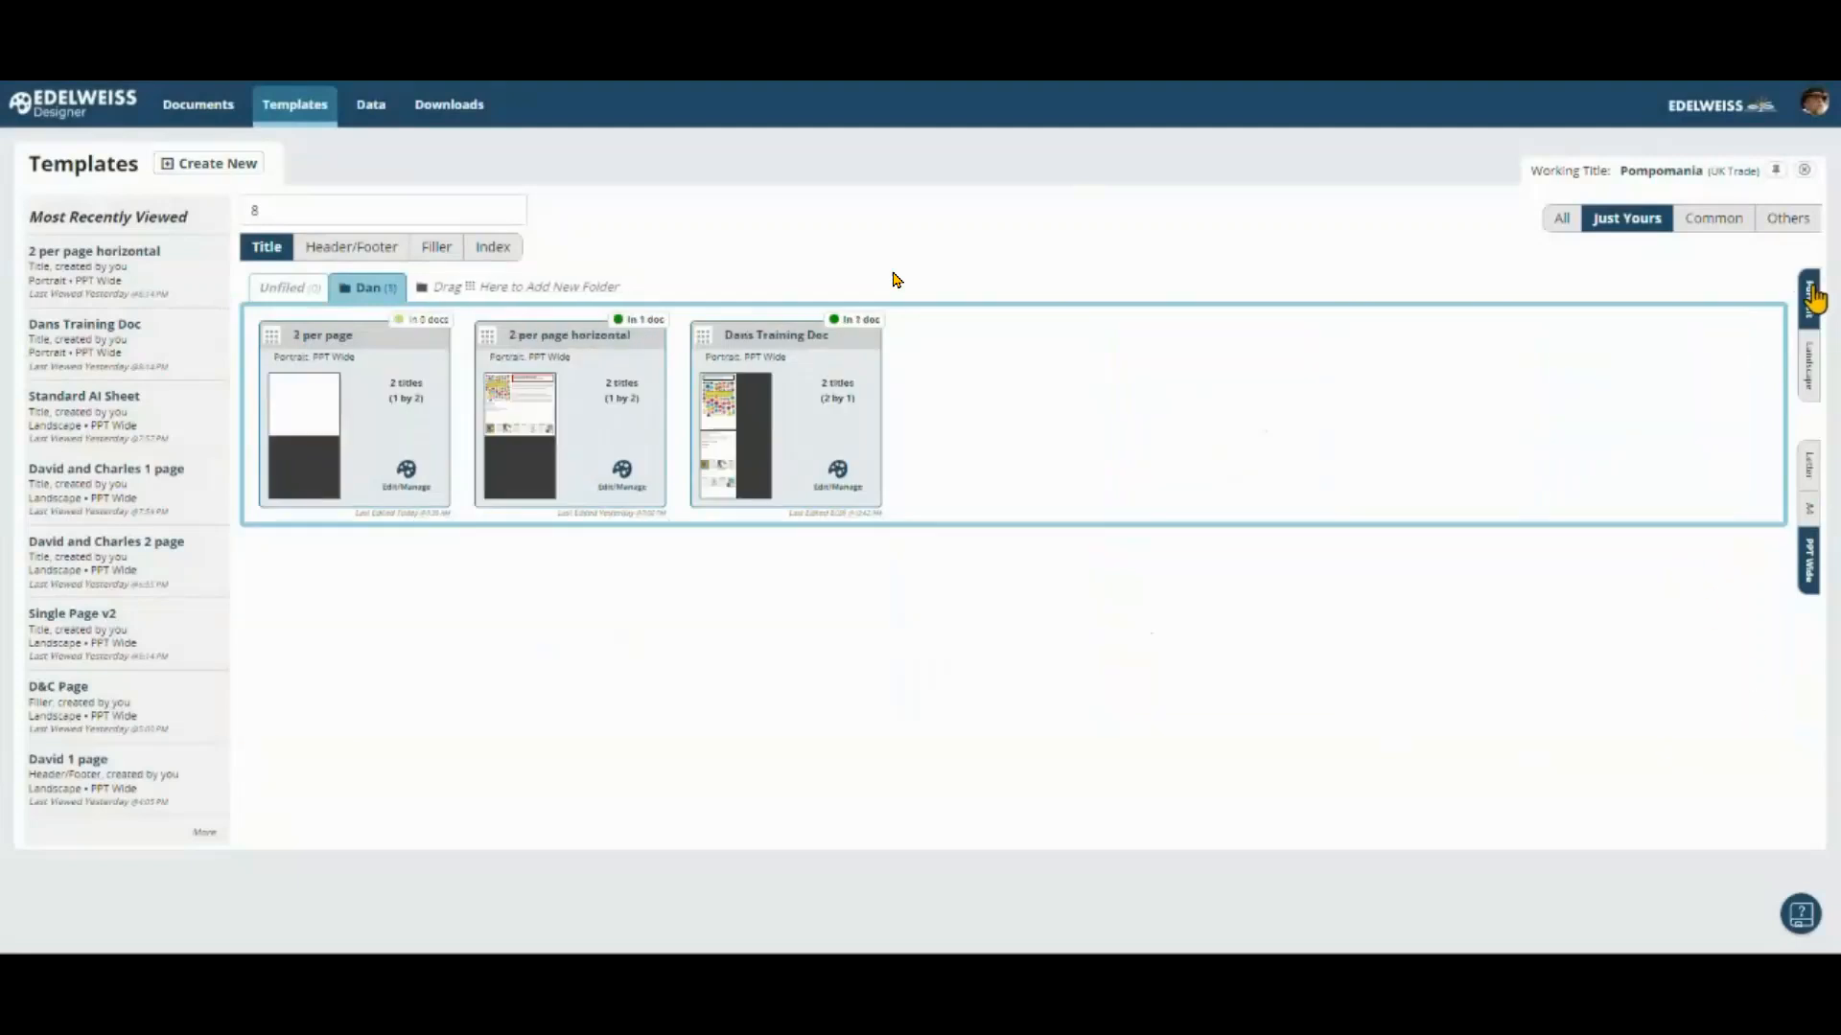
left_click(409, 477)
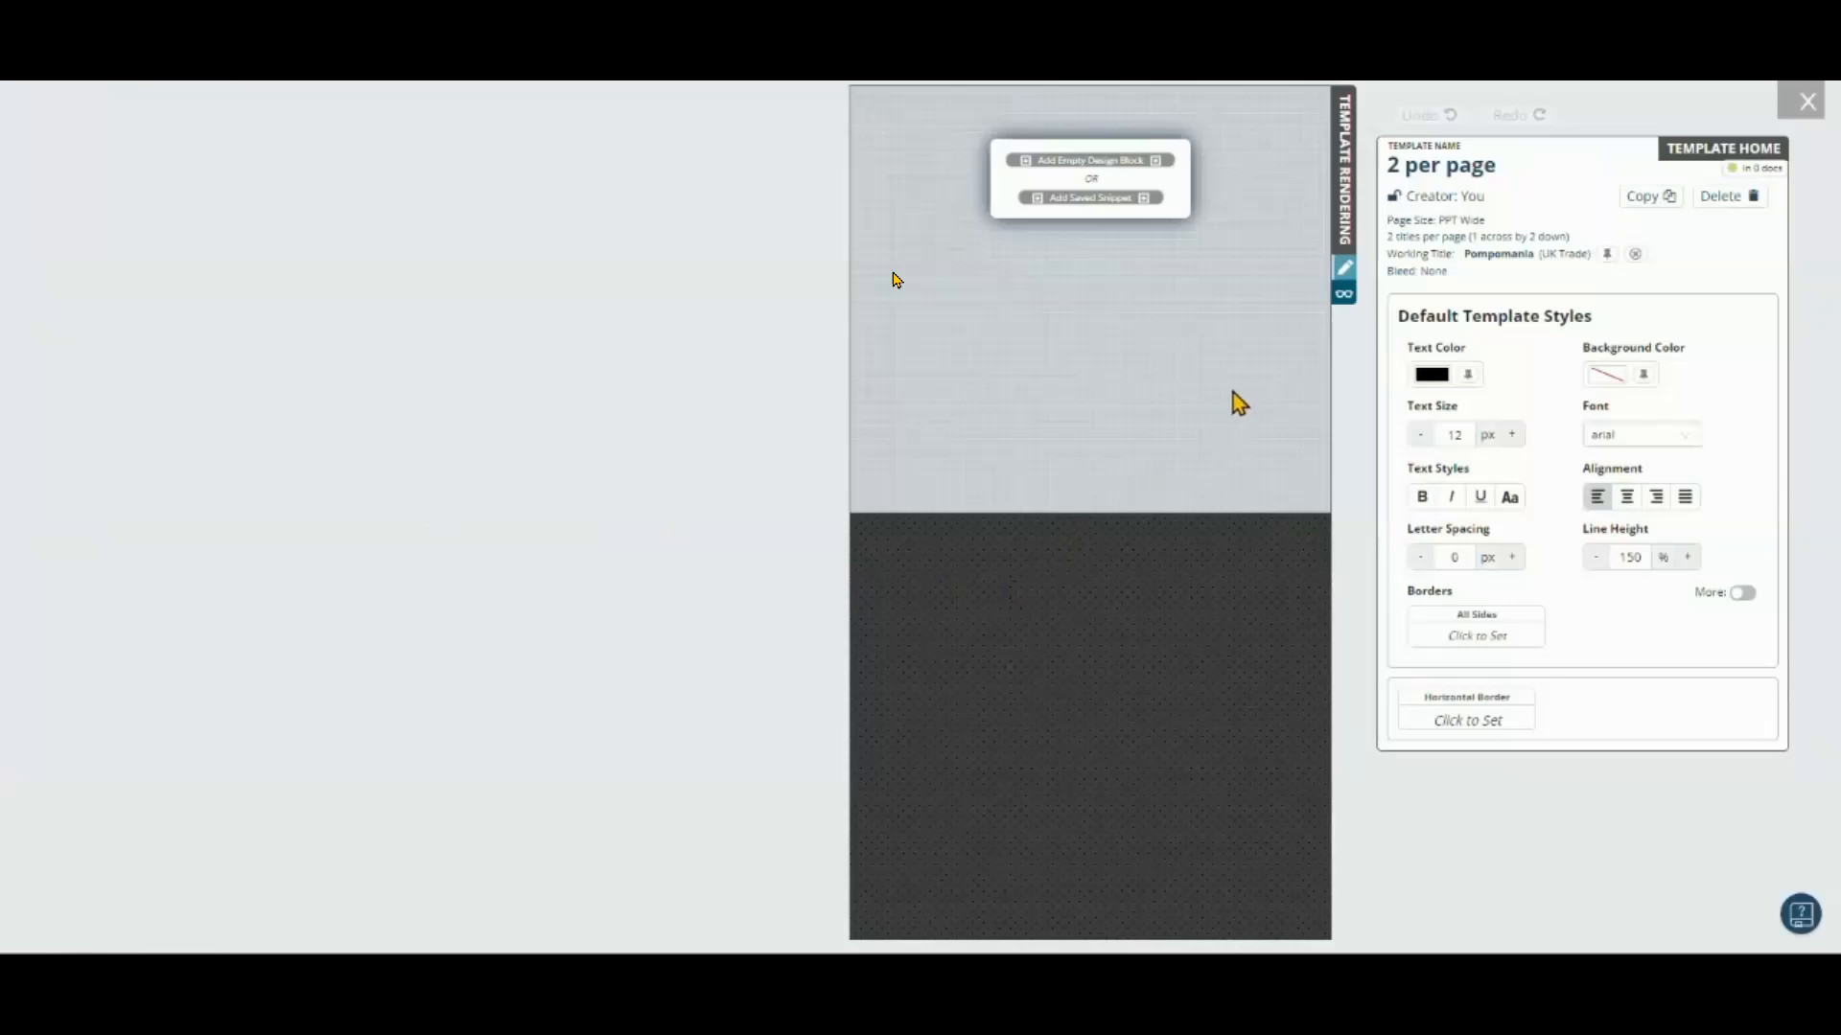
left_click(1500, 256)
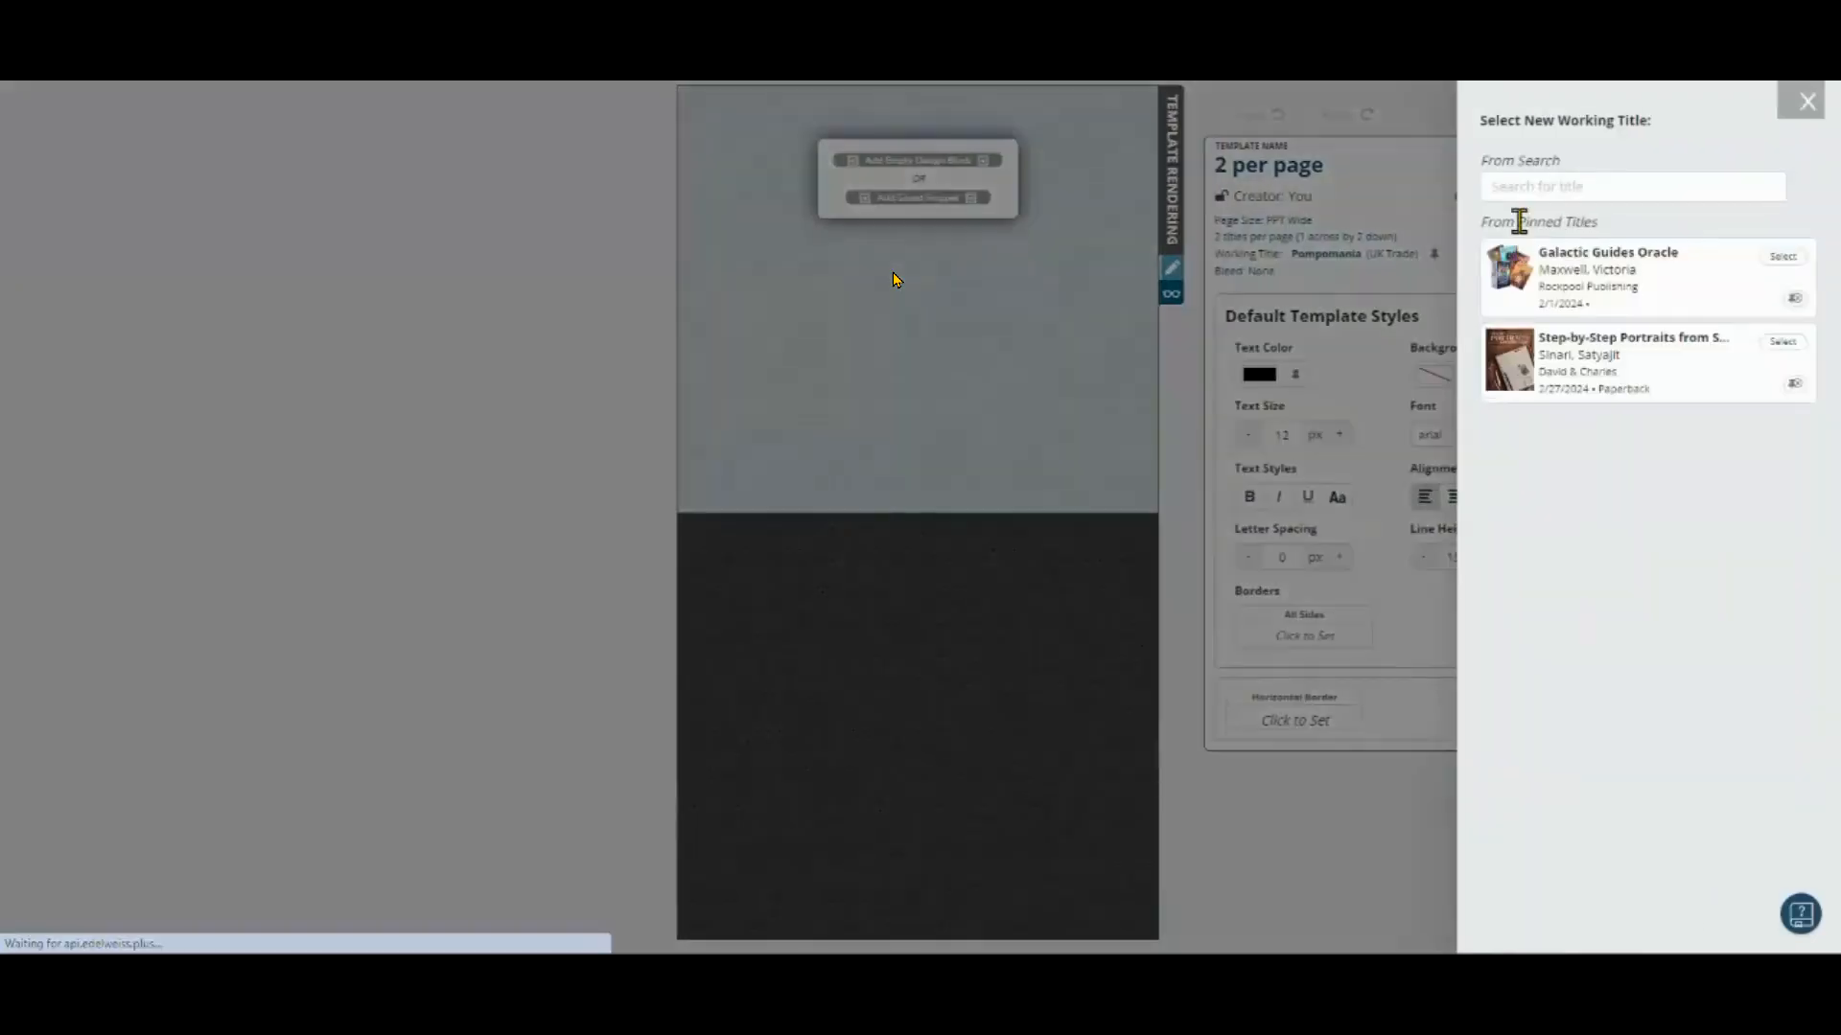
left_click(1783, 342)
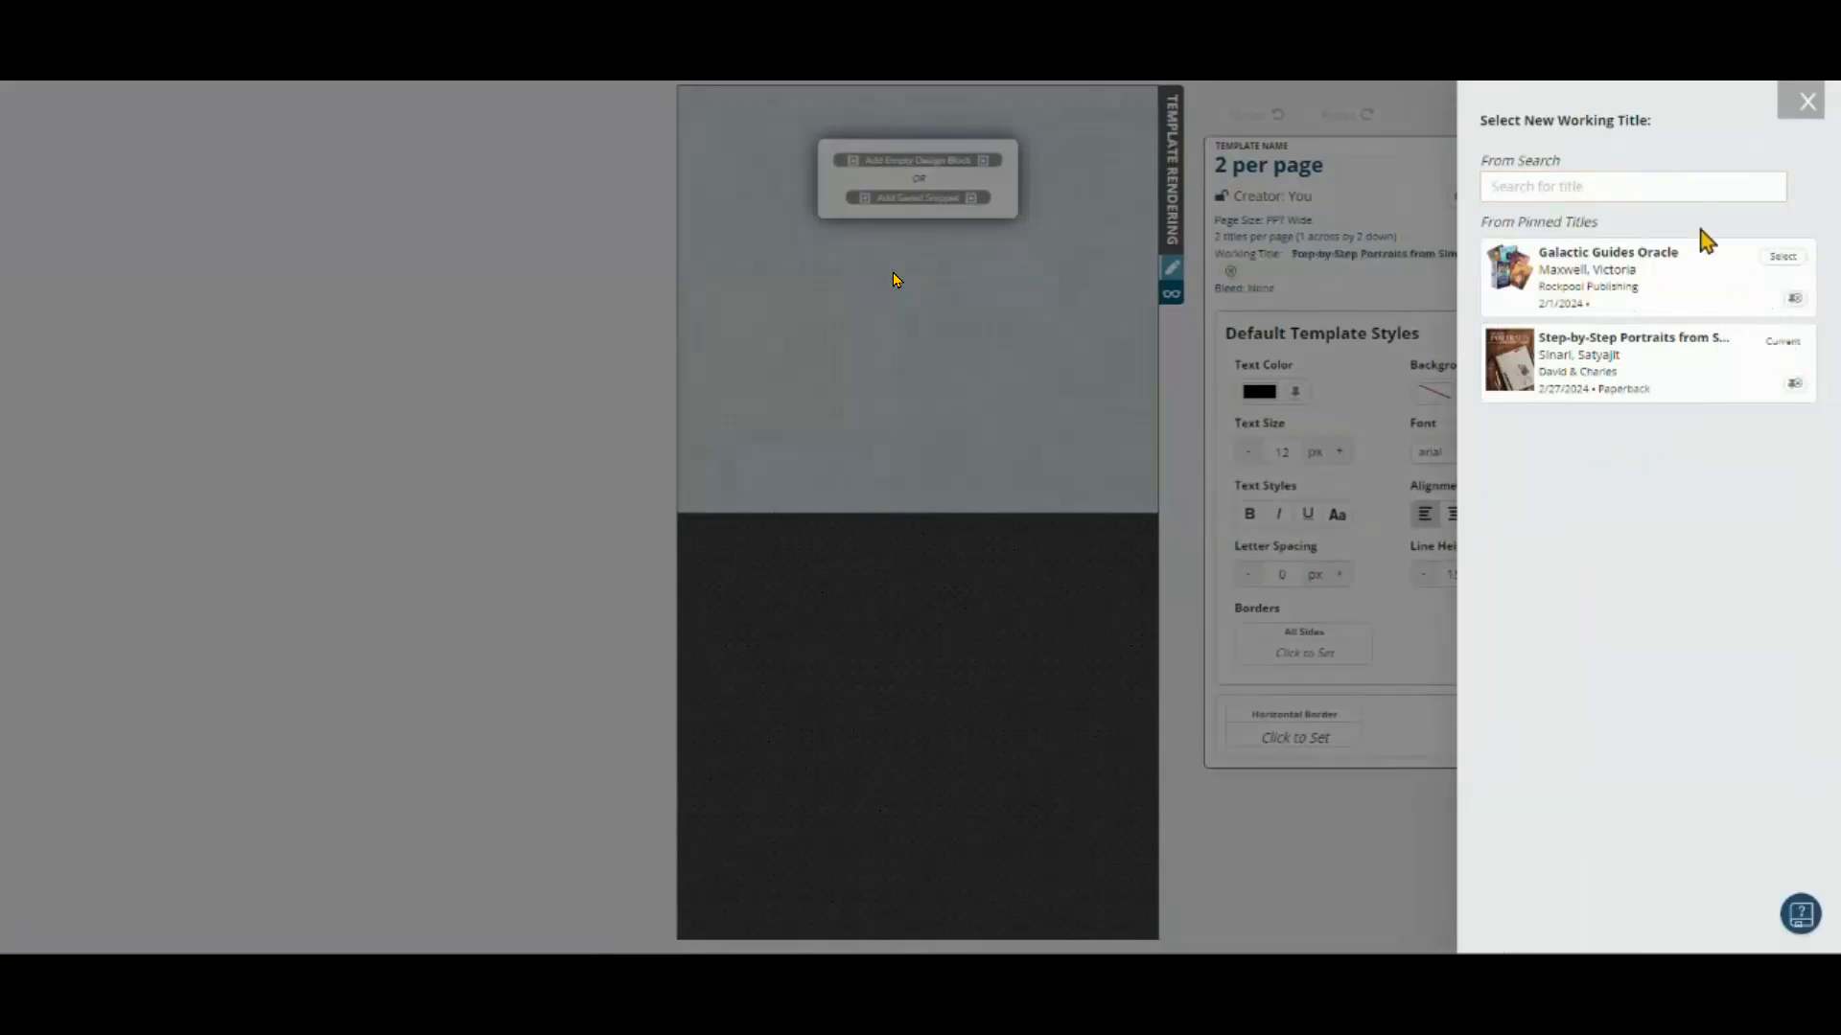
left_click(1801, 116)
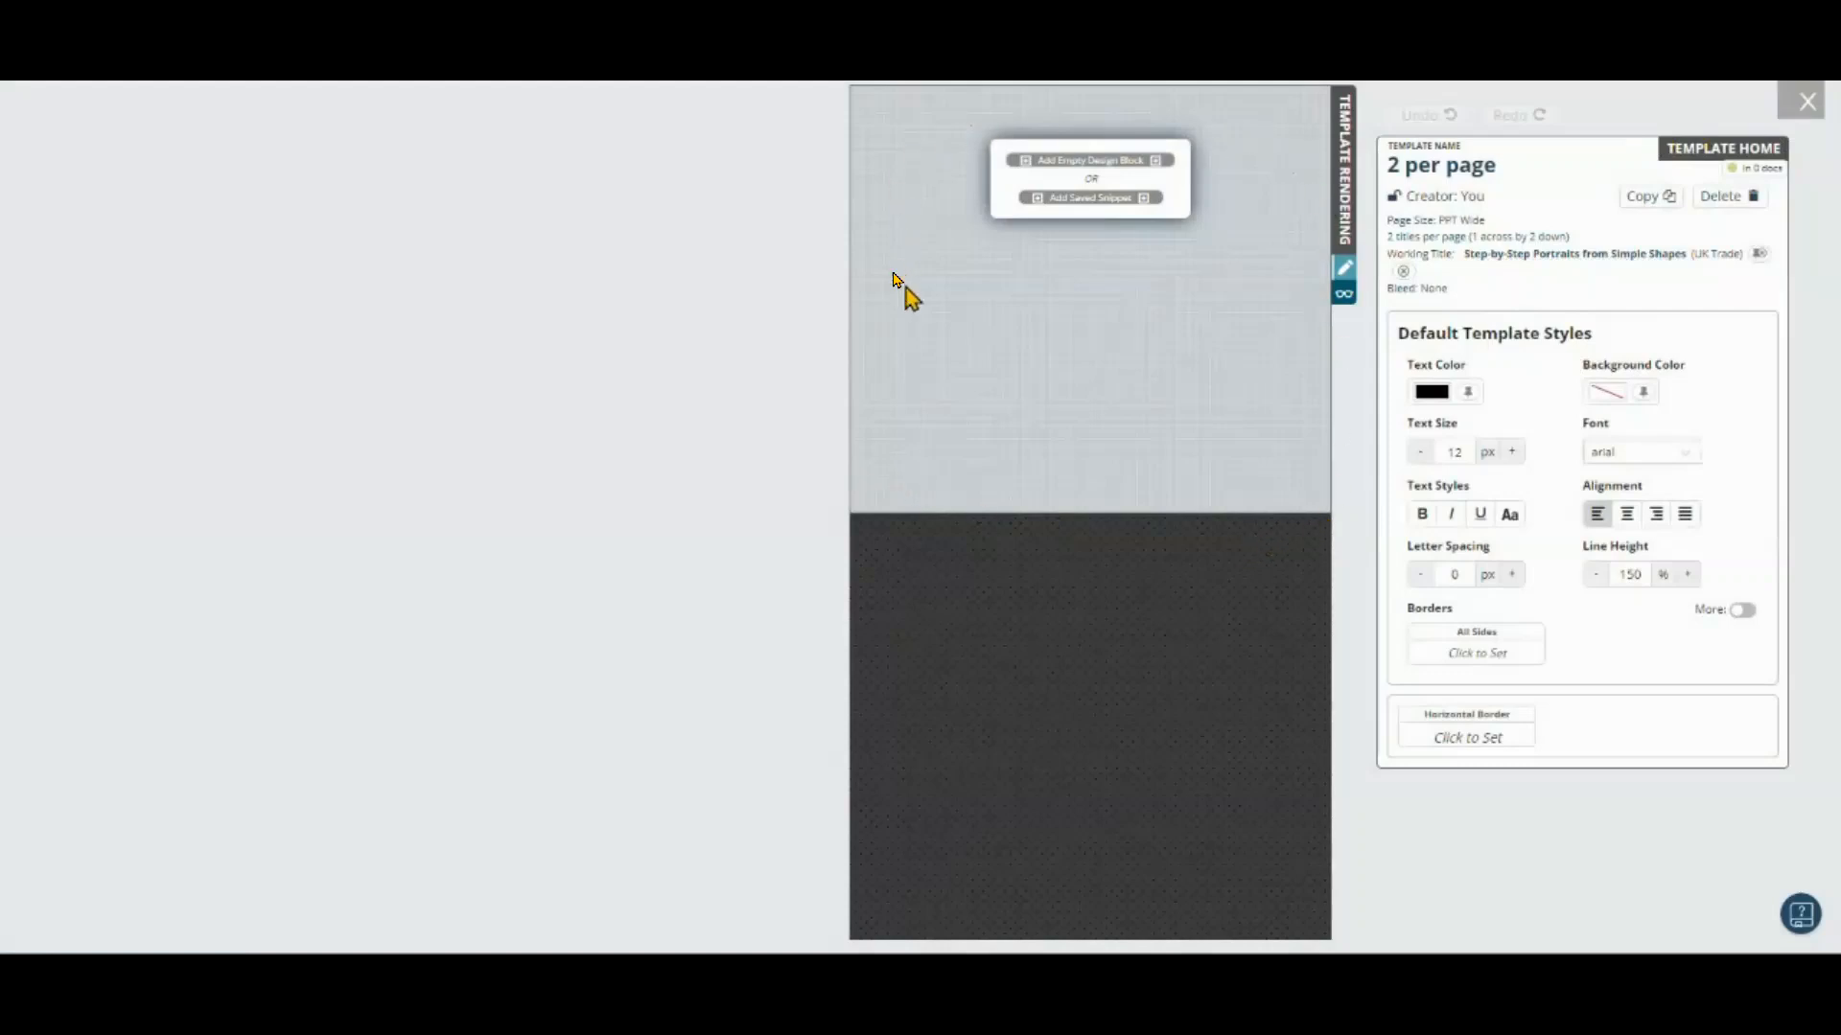
Step: Set the template's default background color to the last, very pale preset swatch
left_click(1605, 393)
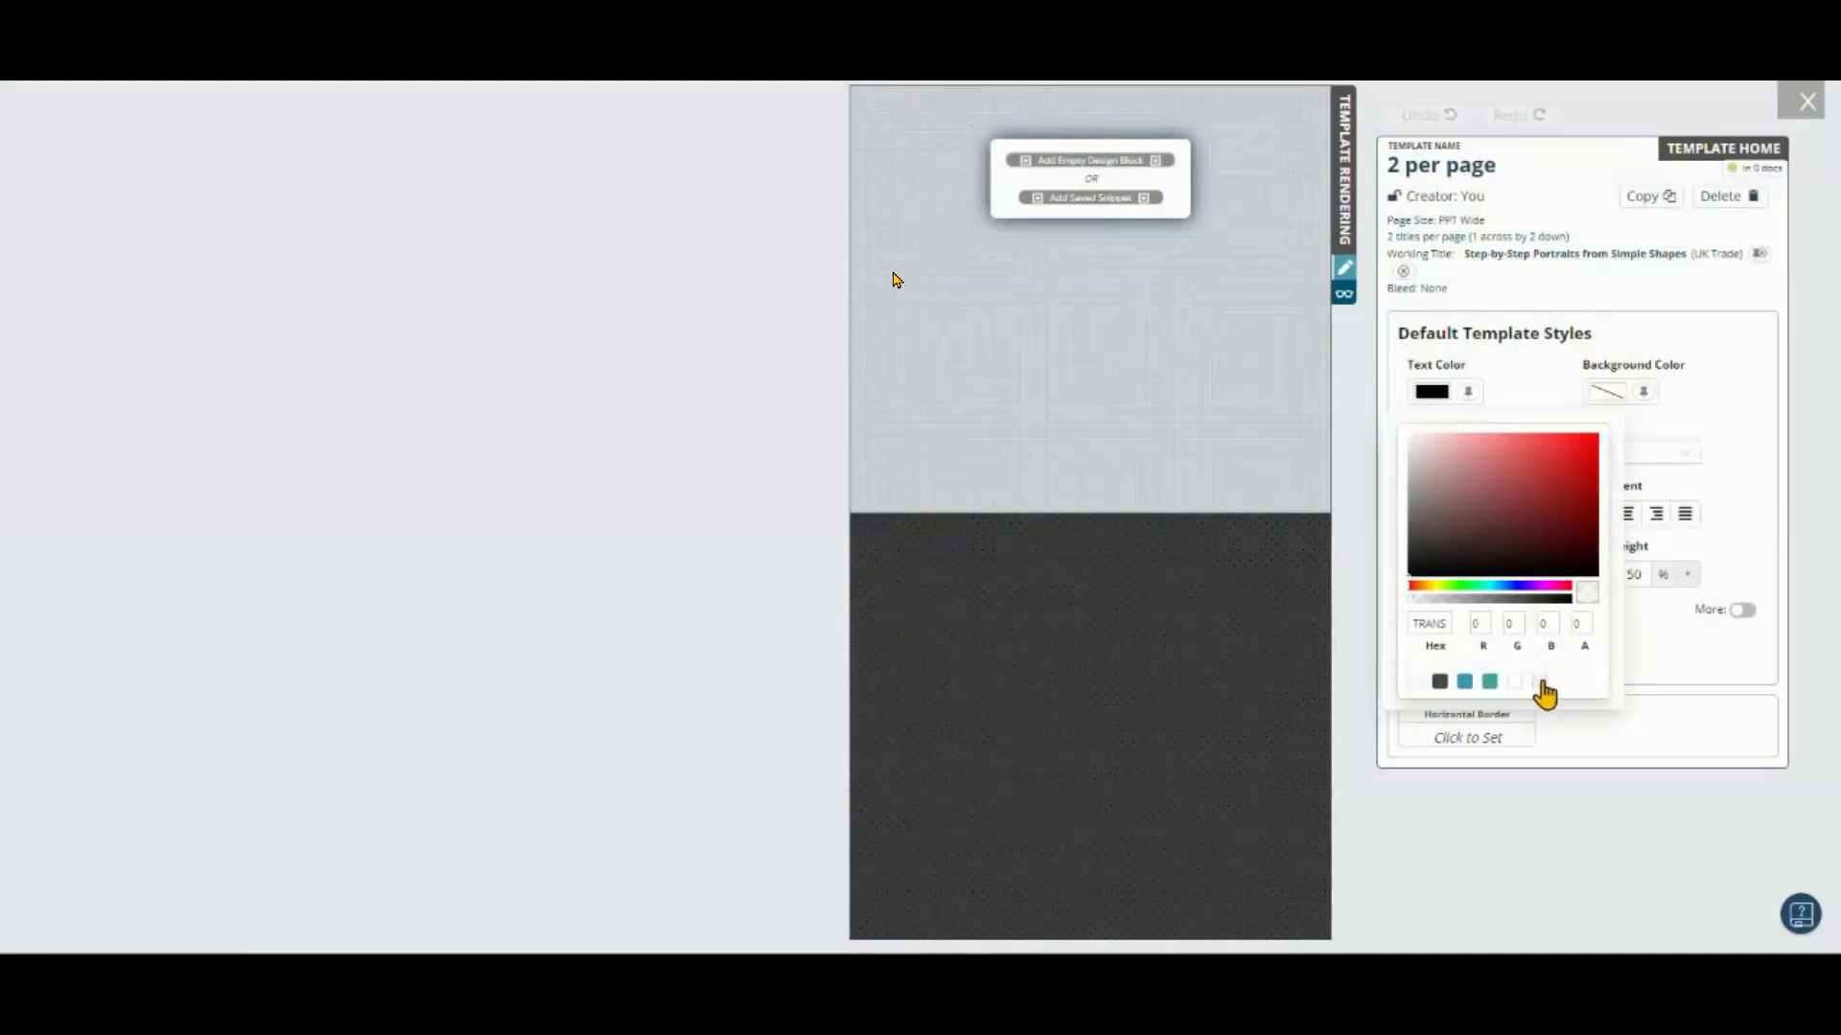
left_click(1699, 388)
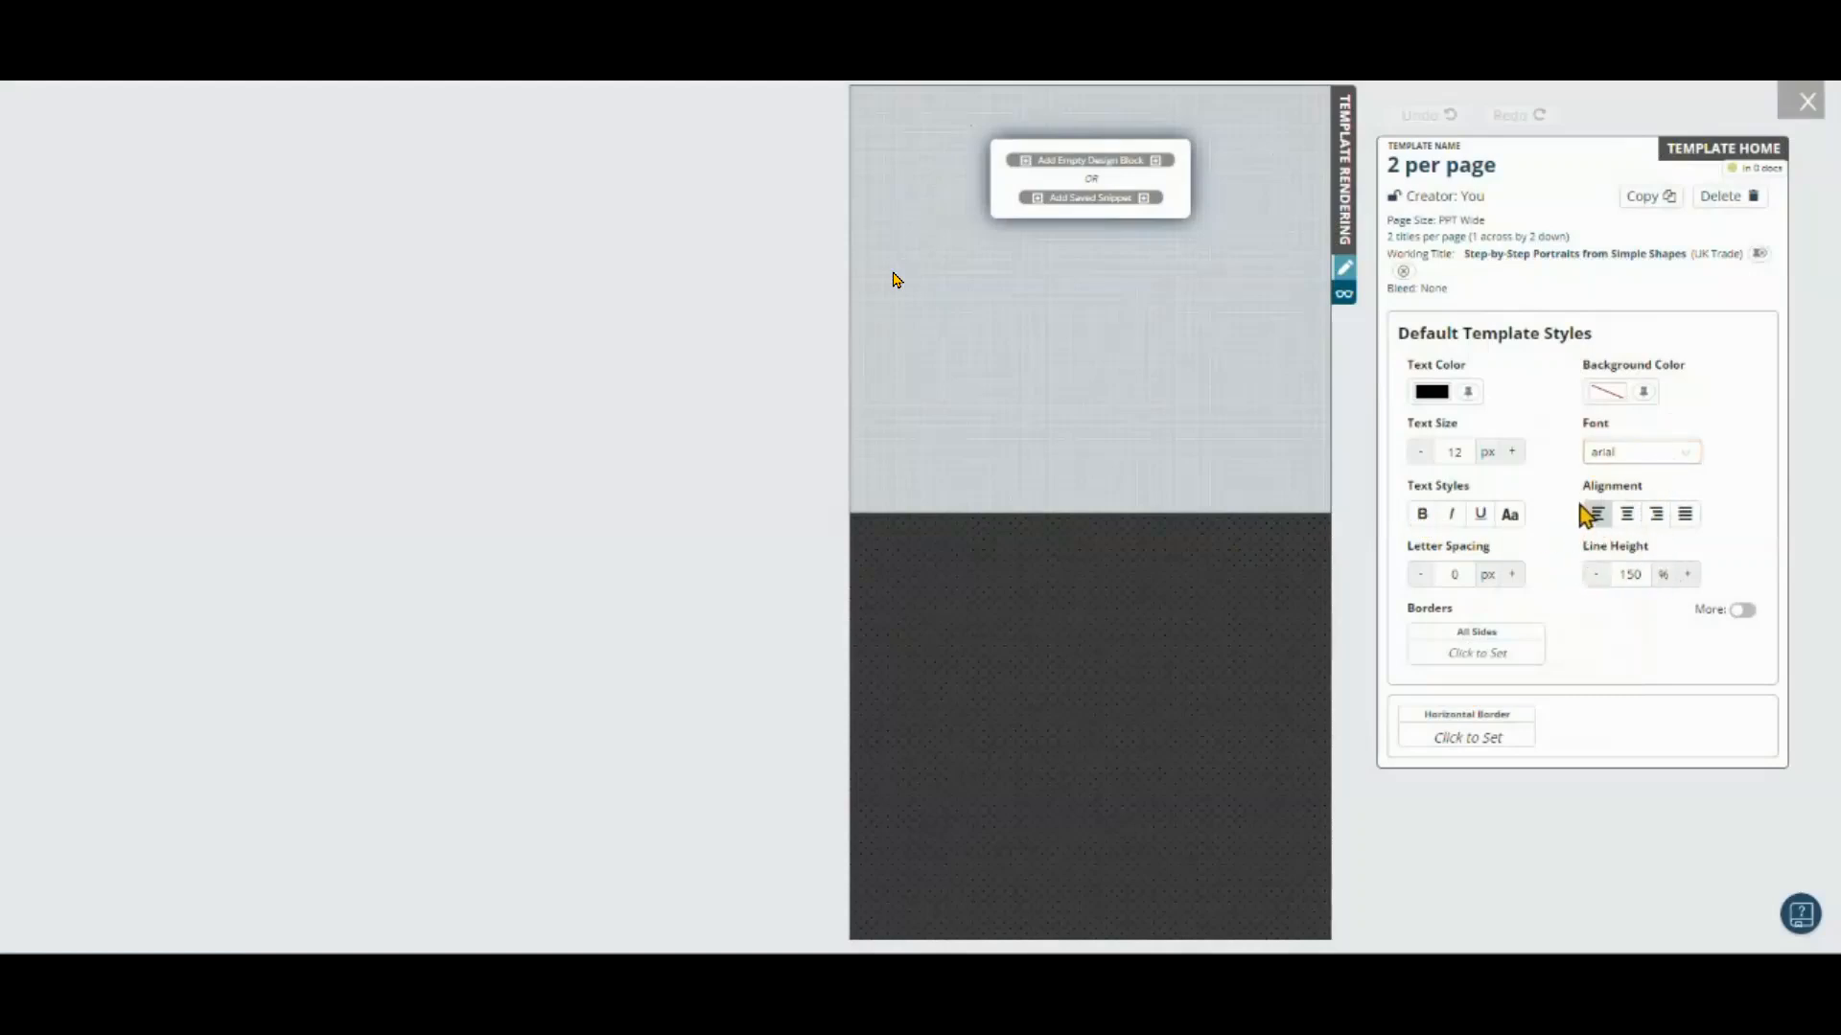
left_click(1610, 399)
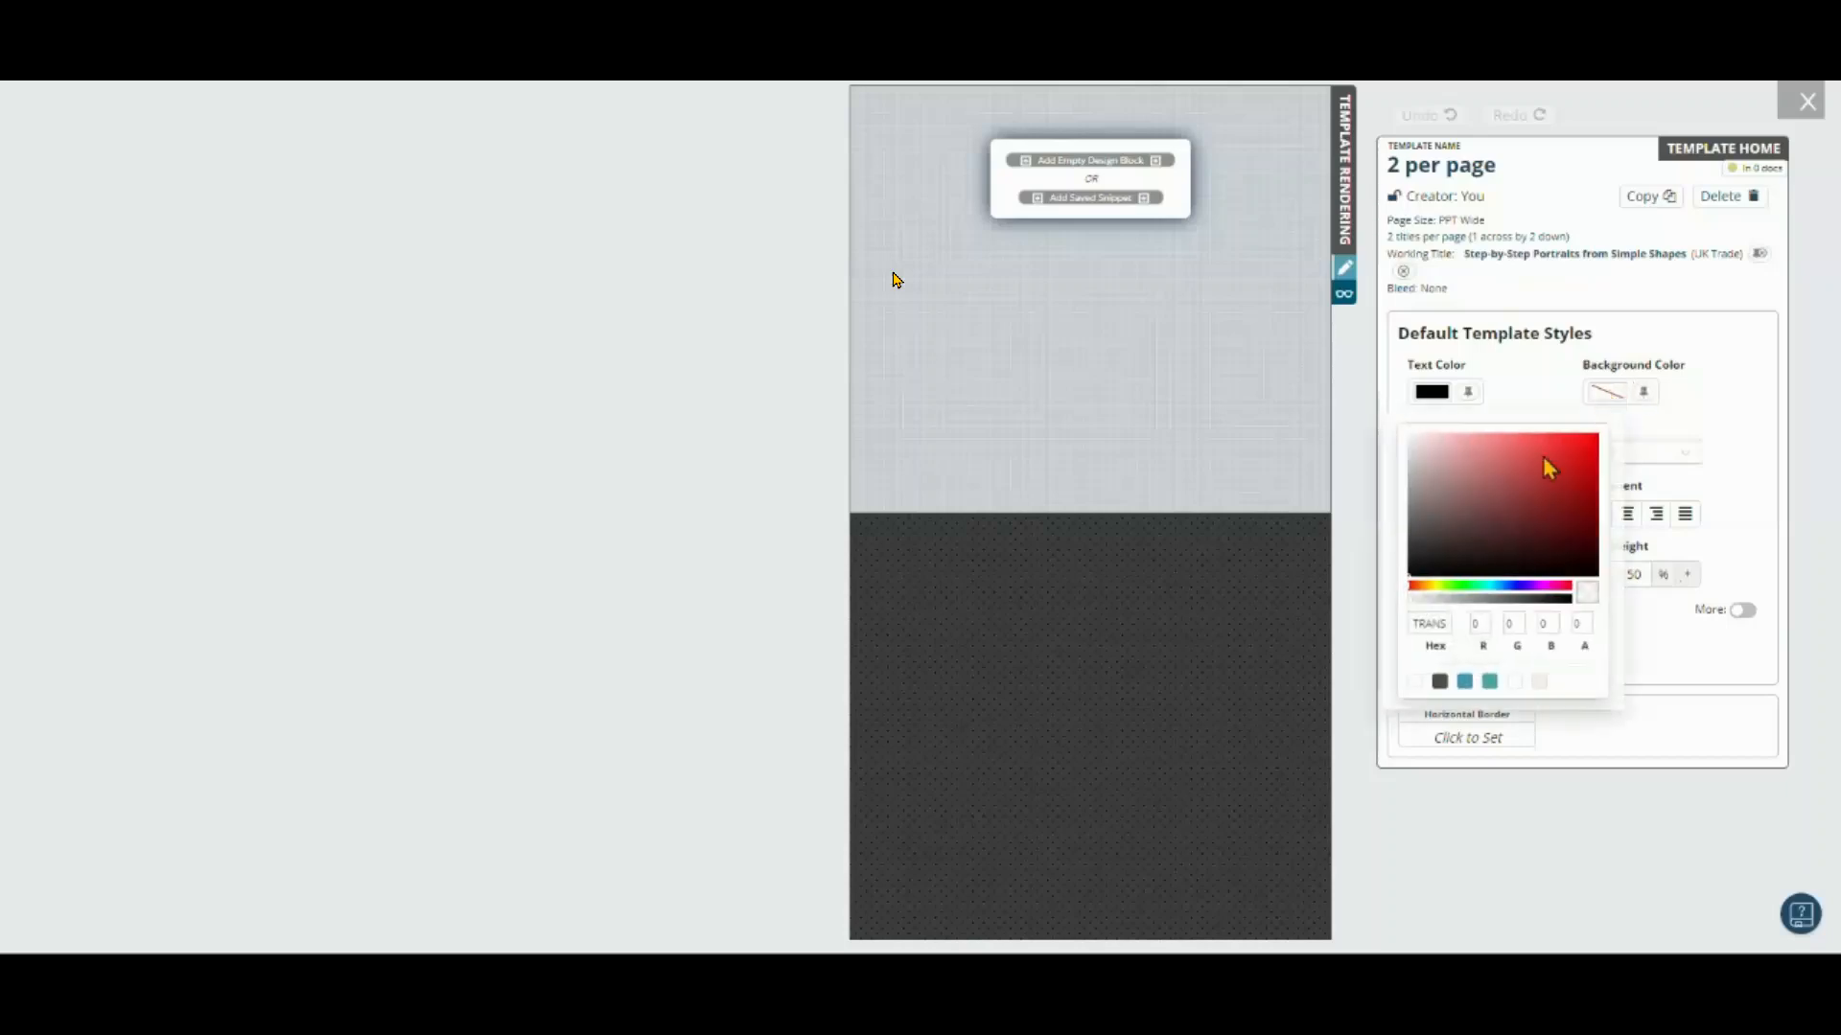
left_click(1539, 683)
left_click(1673, 475)
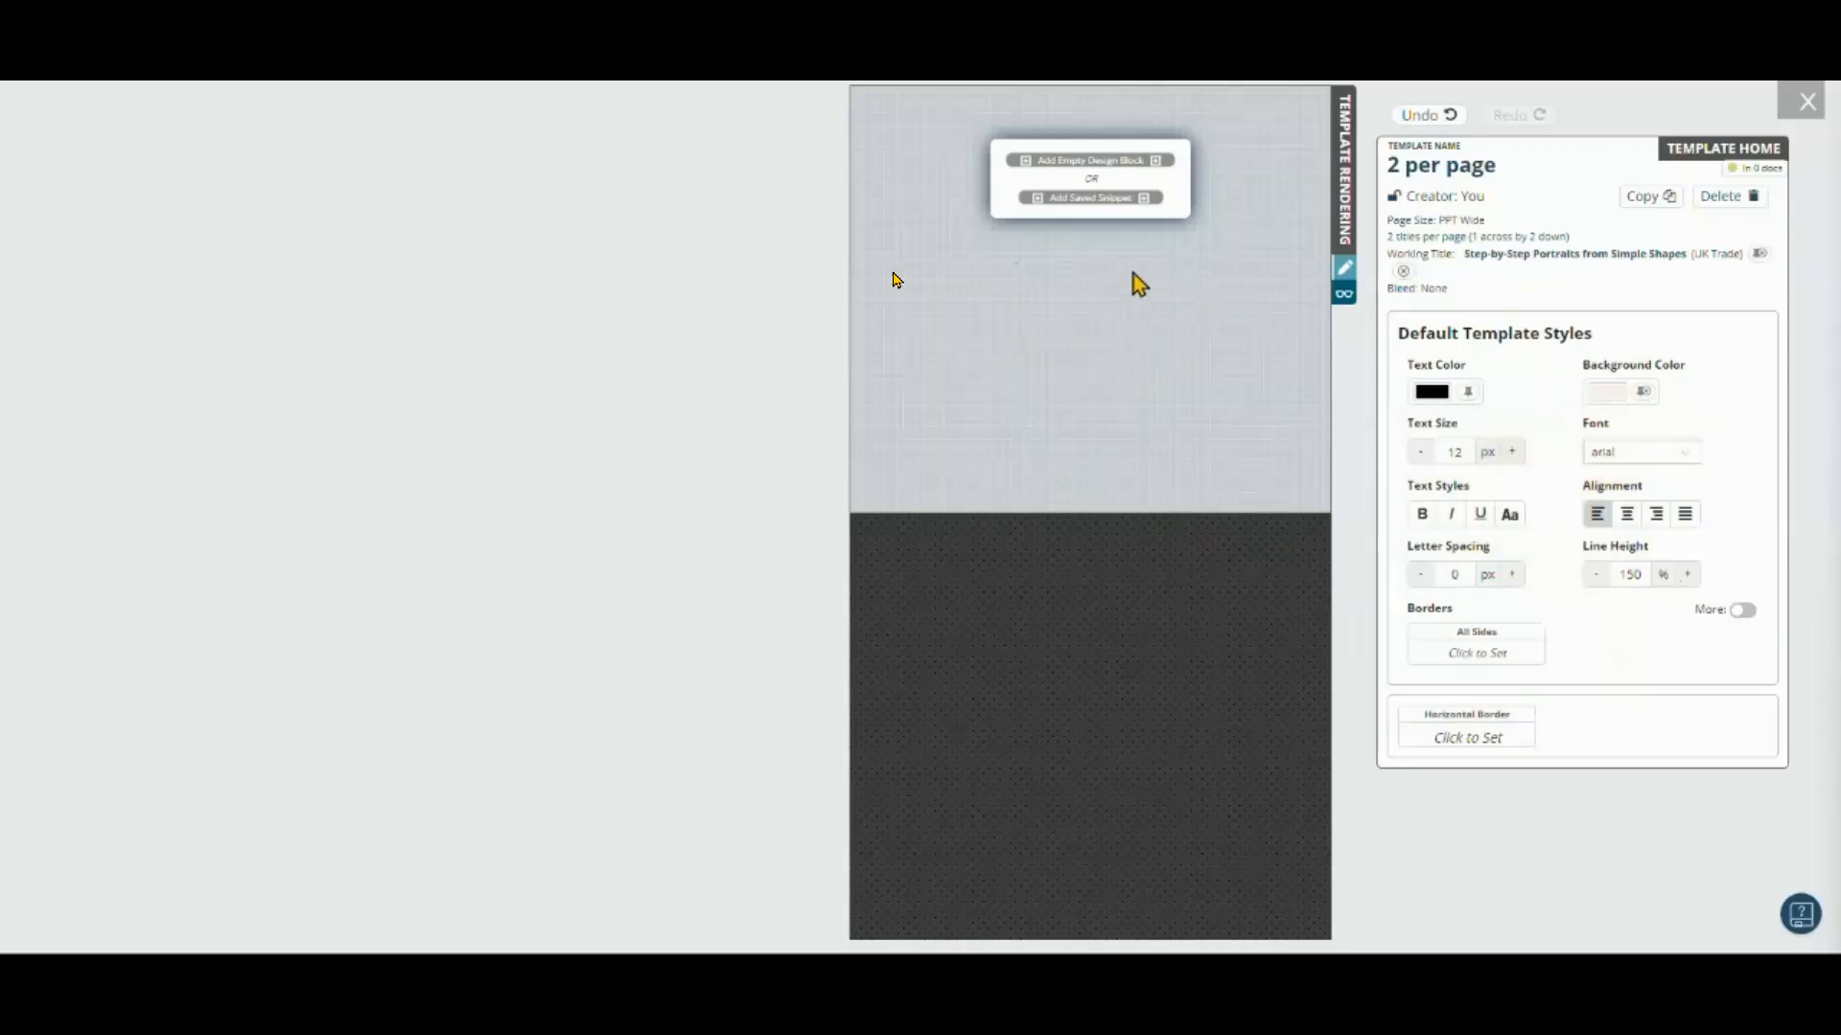
Step: Add an empty design block, resize it to about 253 by 285 px, and fill it with the Jacket Cover image
left_click(1084, 160)
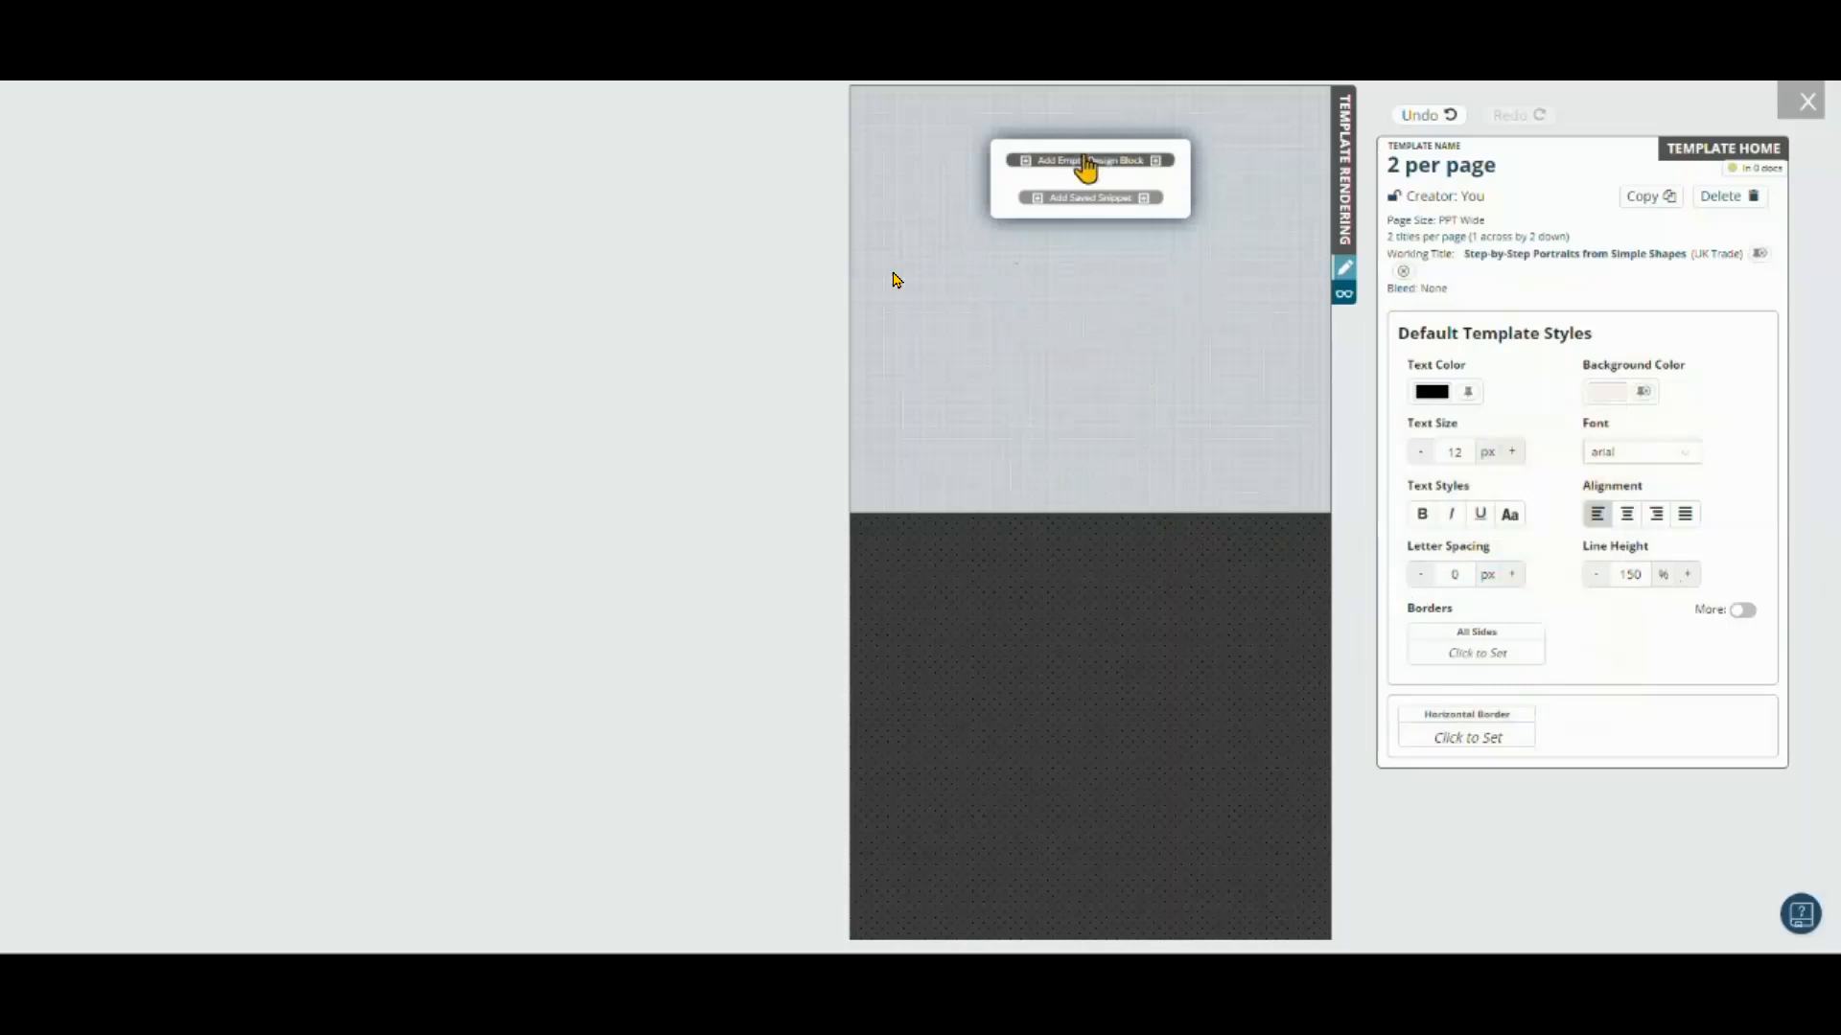
left_click_drag(991, 134, 1025, 284)
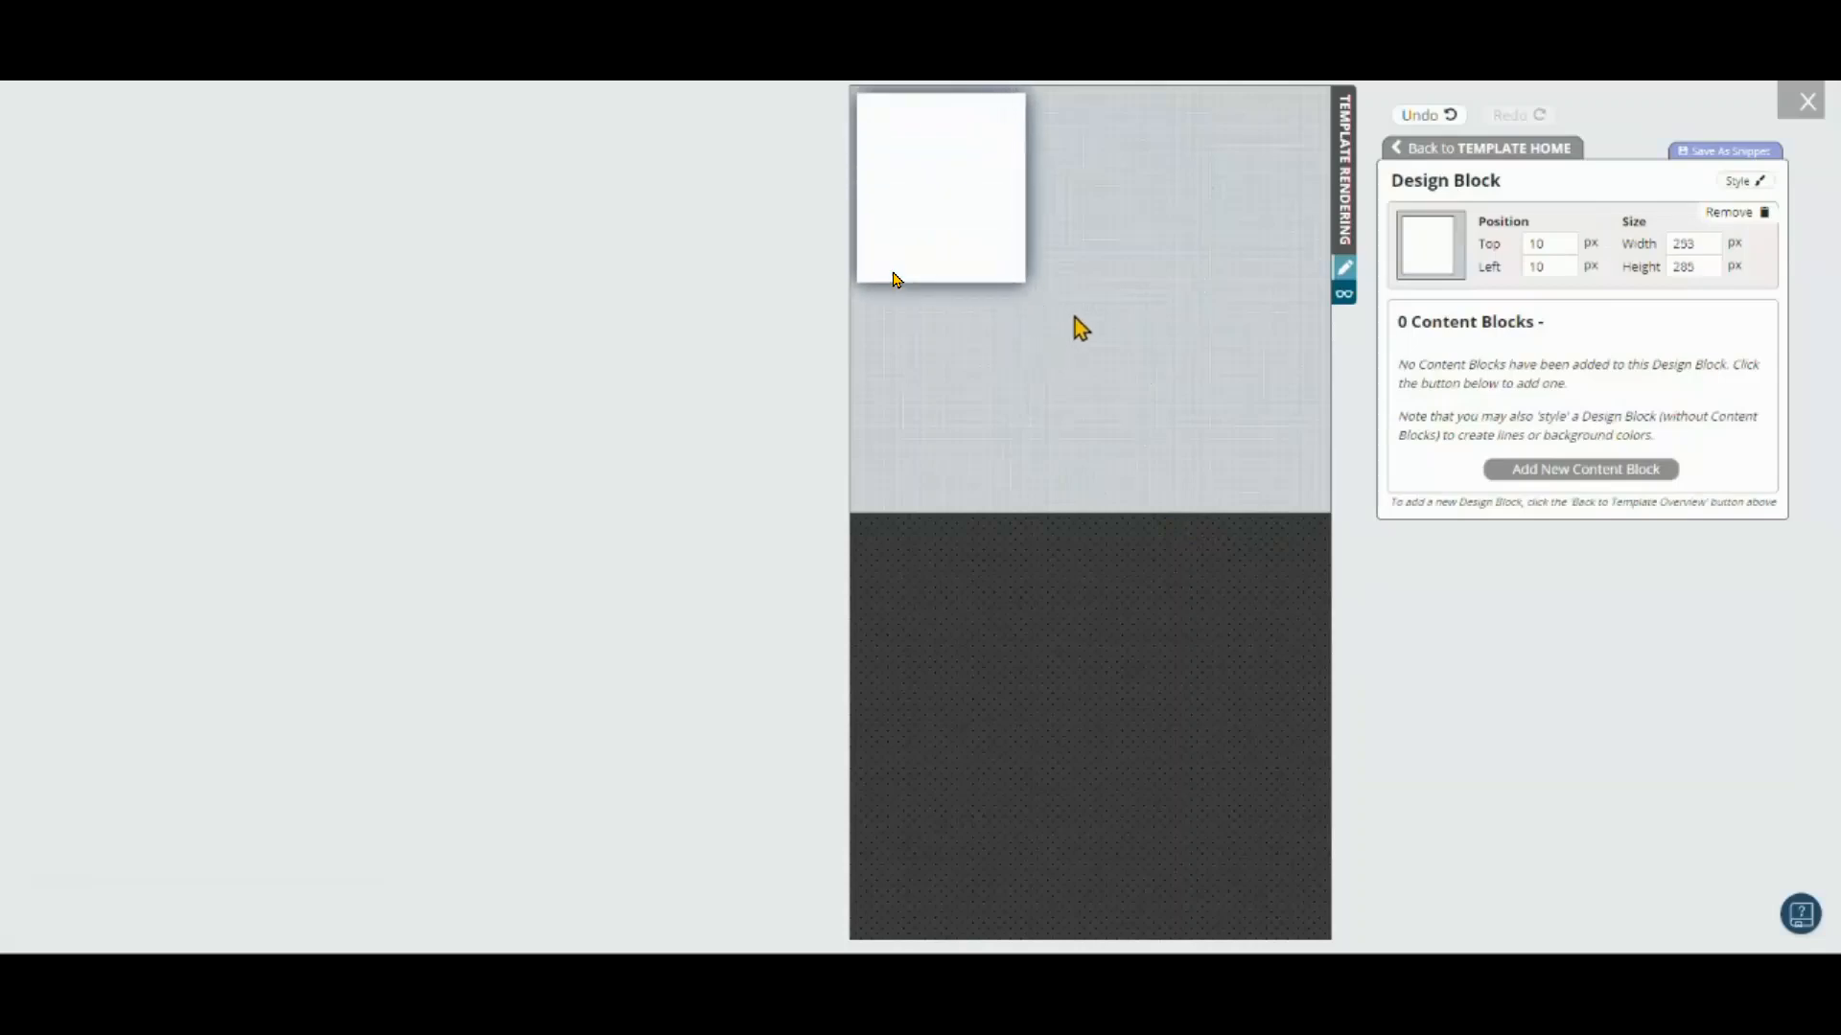
left_click(1577, 471)
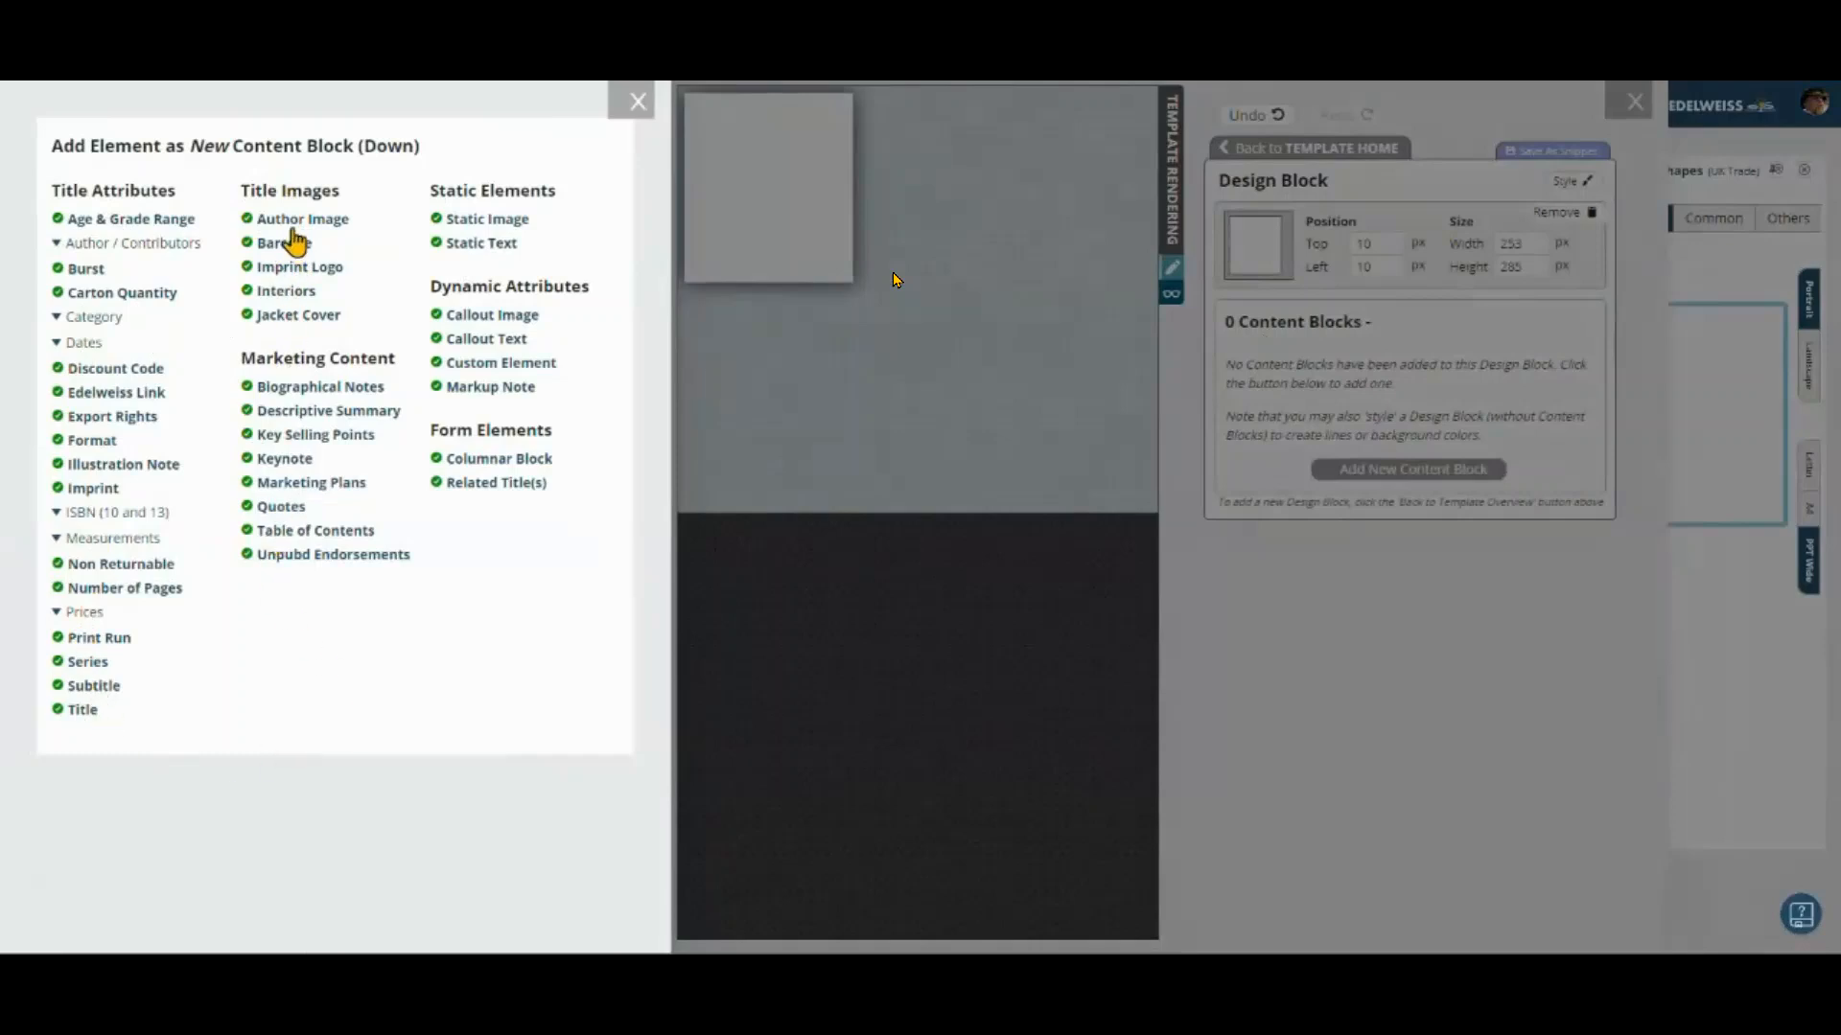
left_click(279, 315)
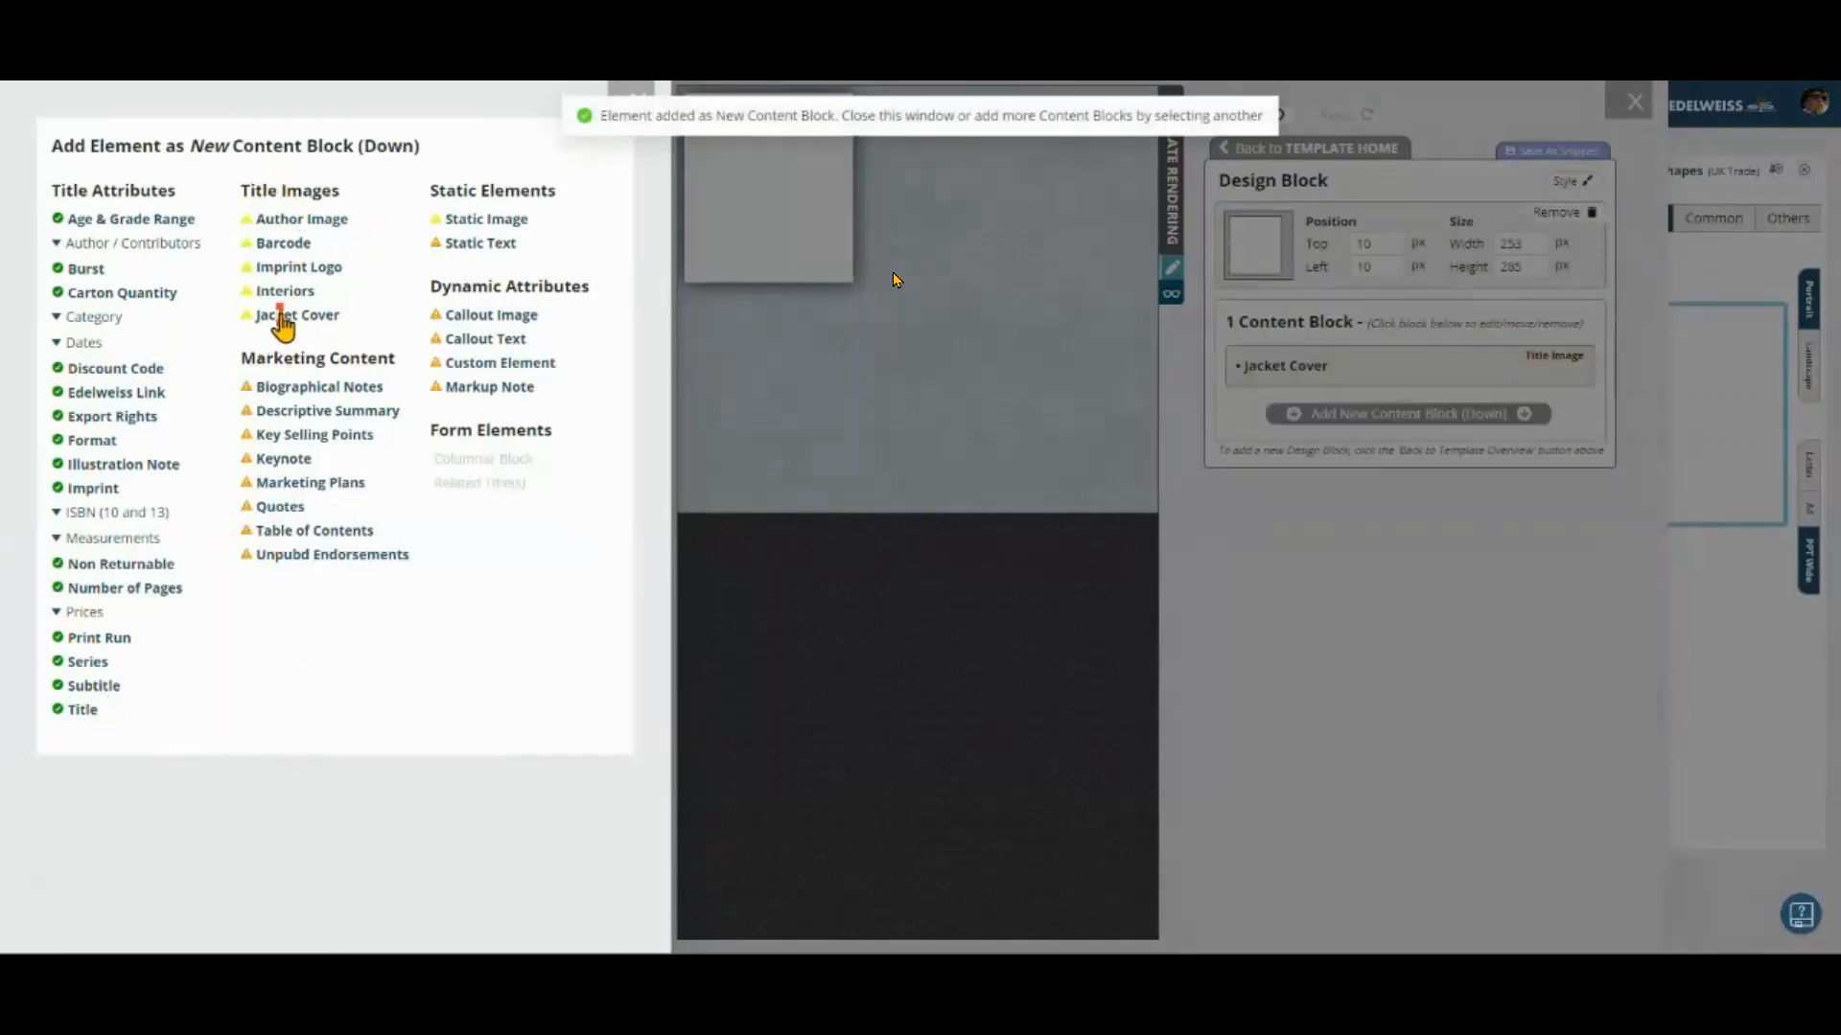
left_click(847, 357)
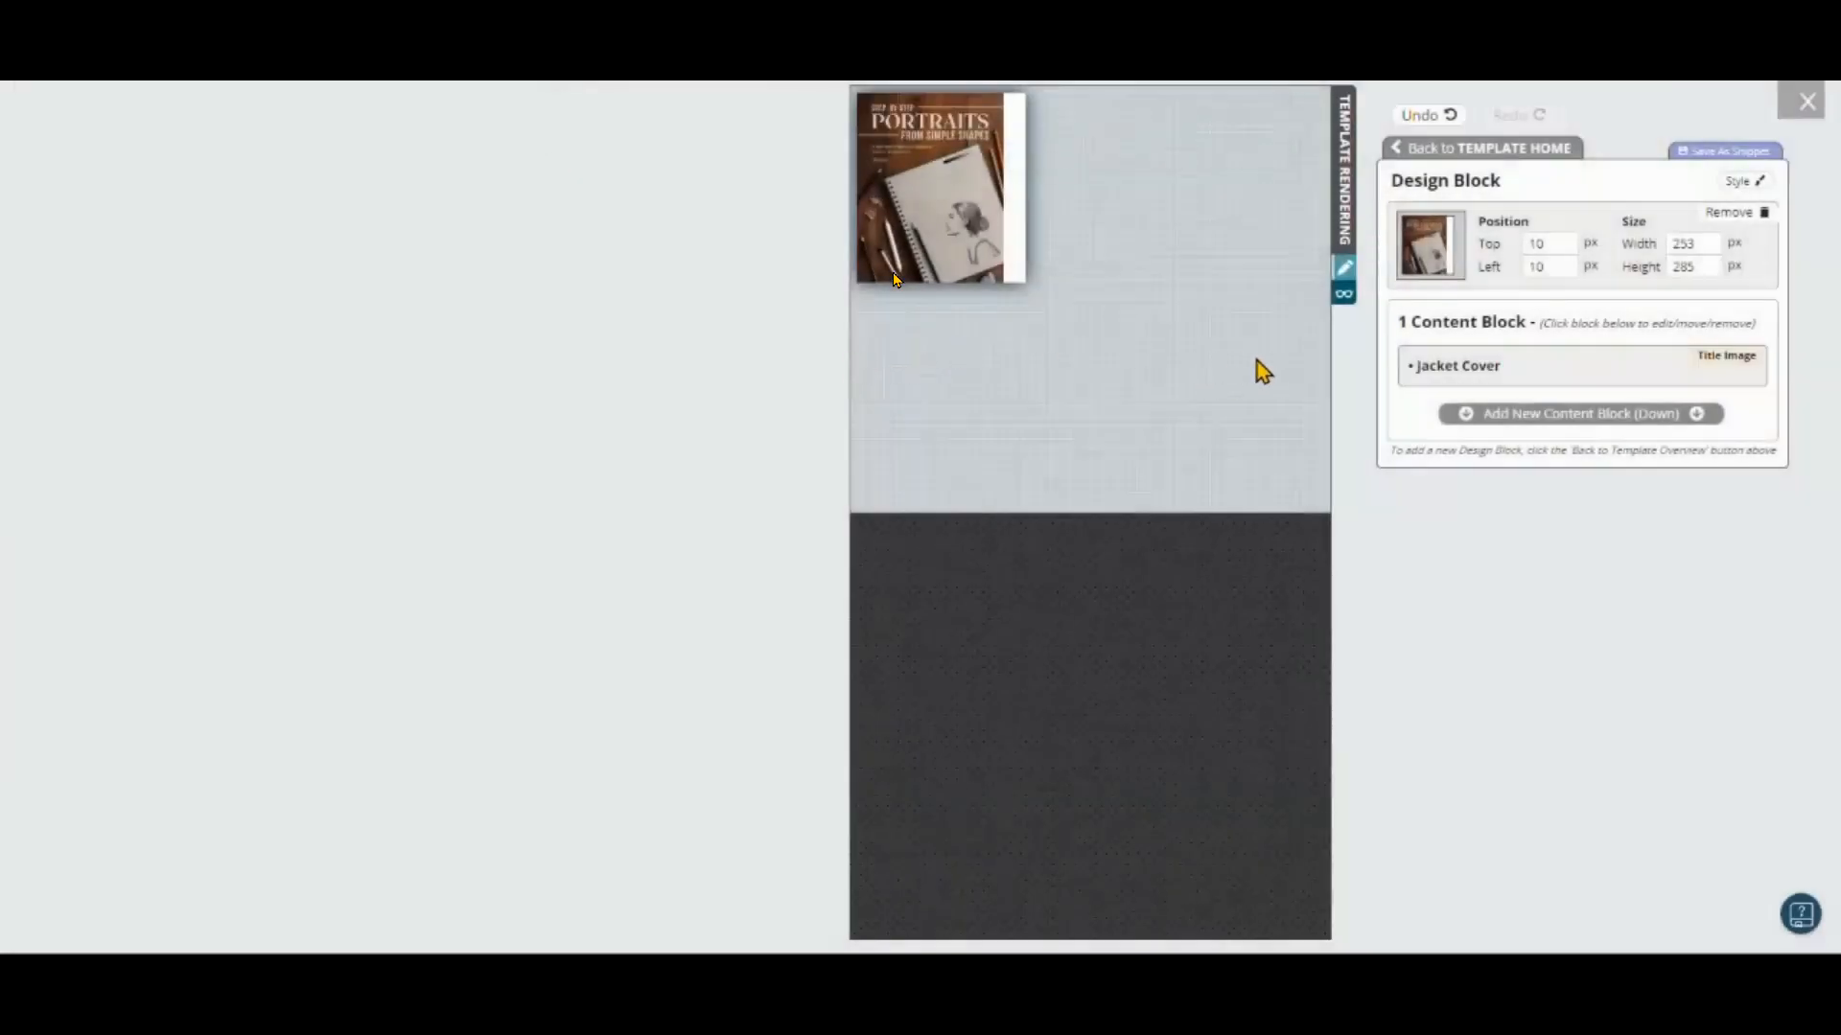
Step: Add a second empty design block about 445 by 69 px, placed beside the jacket cover near the page's upper edge
left_click(1521, 150)
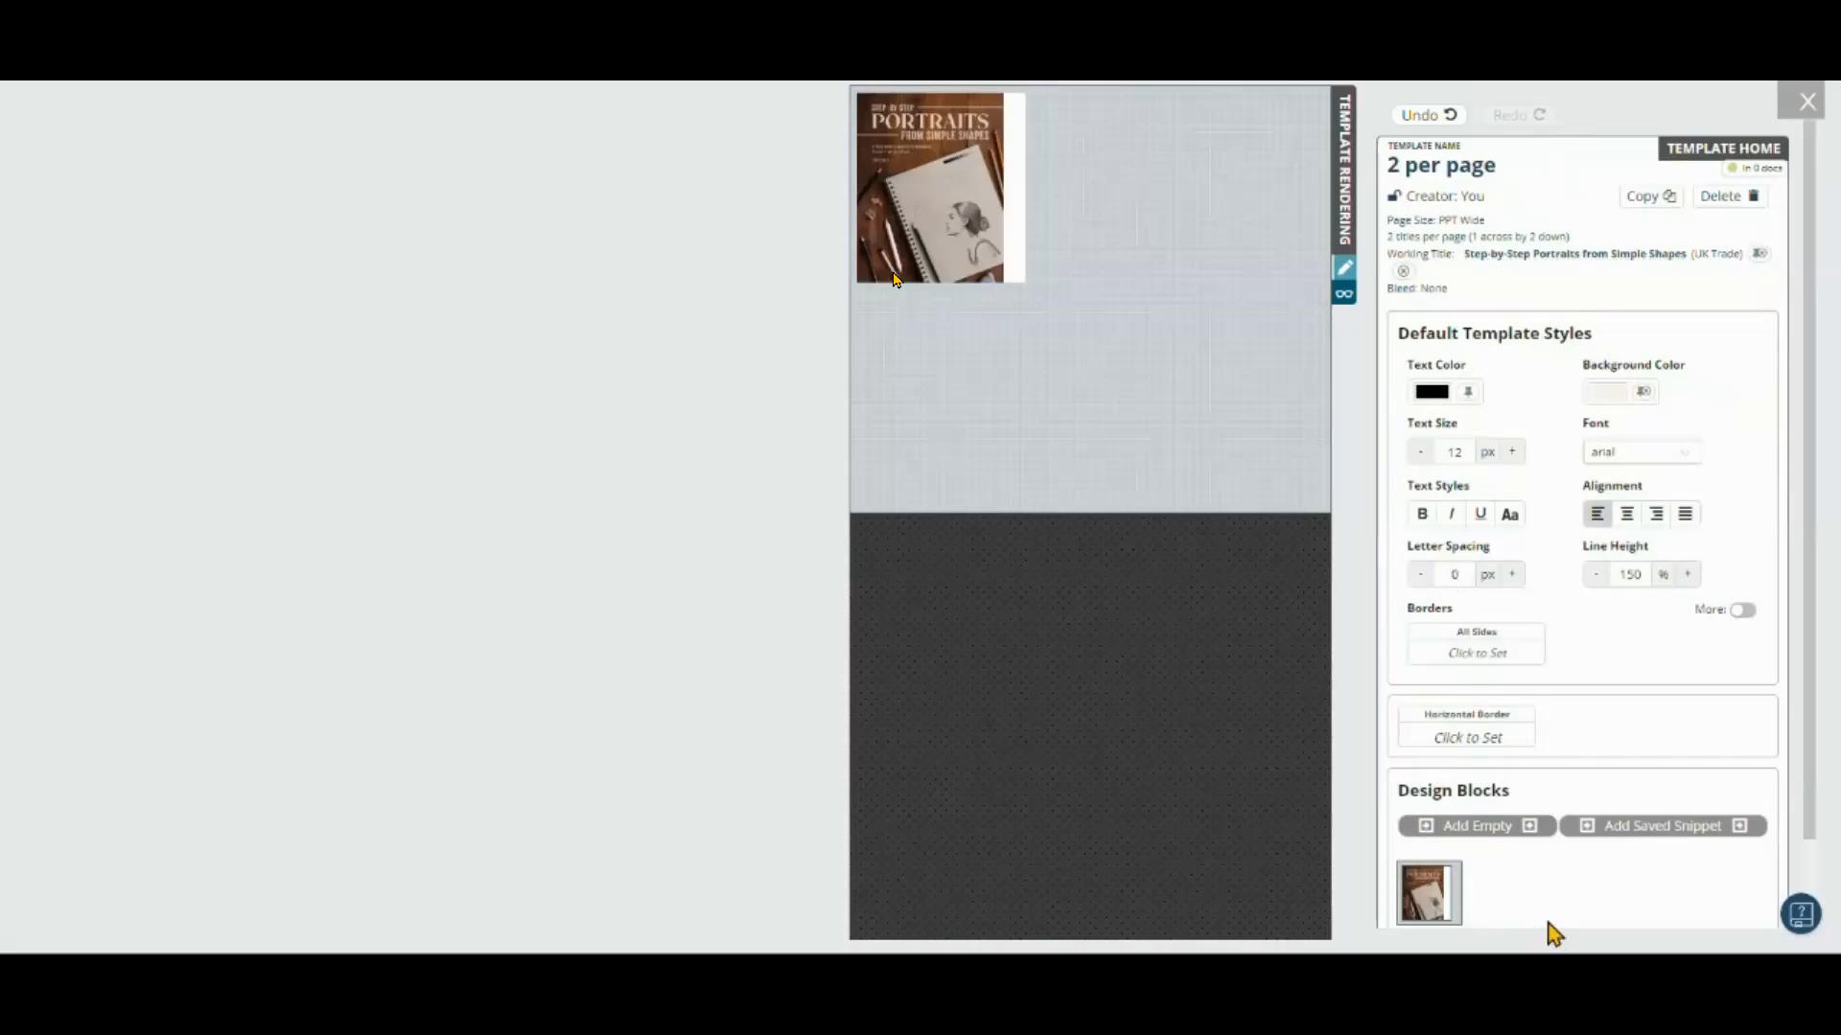
left_click(1481, 826)
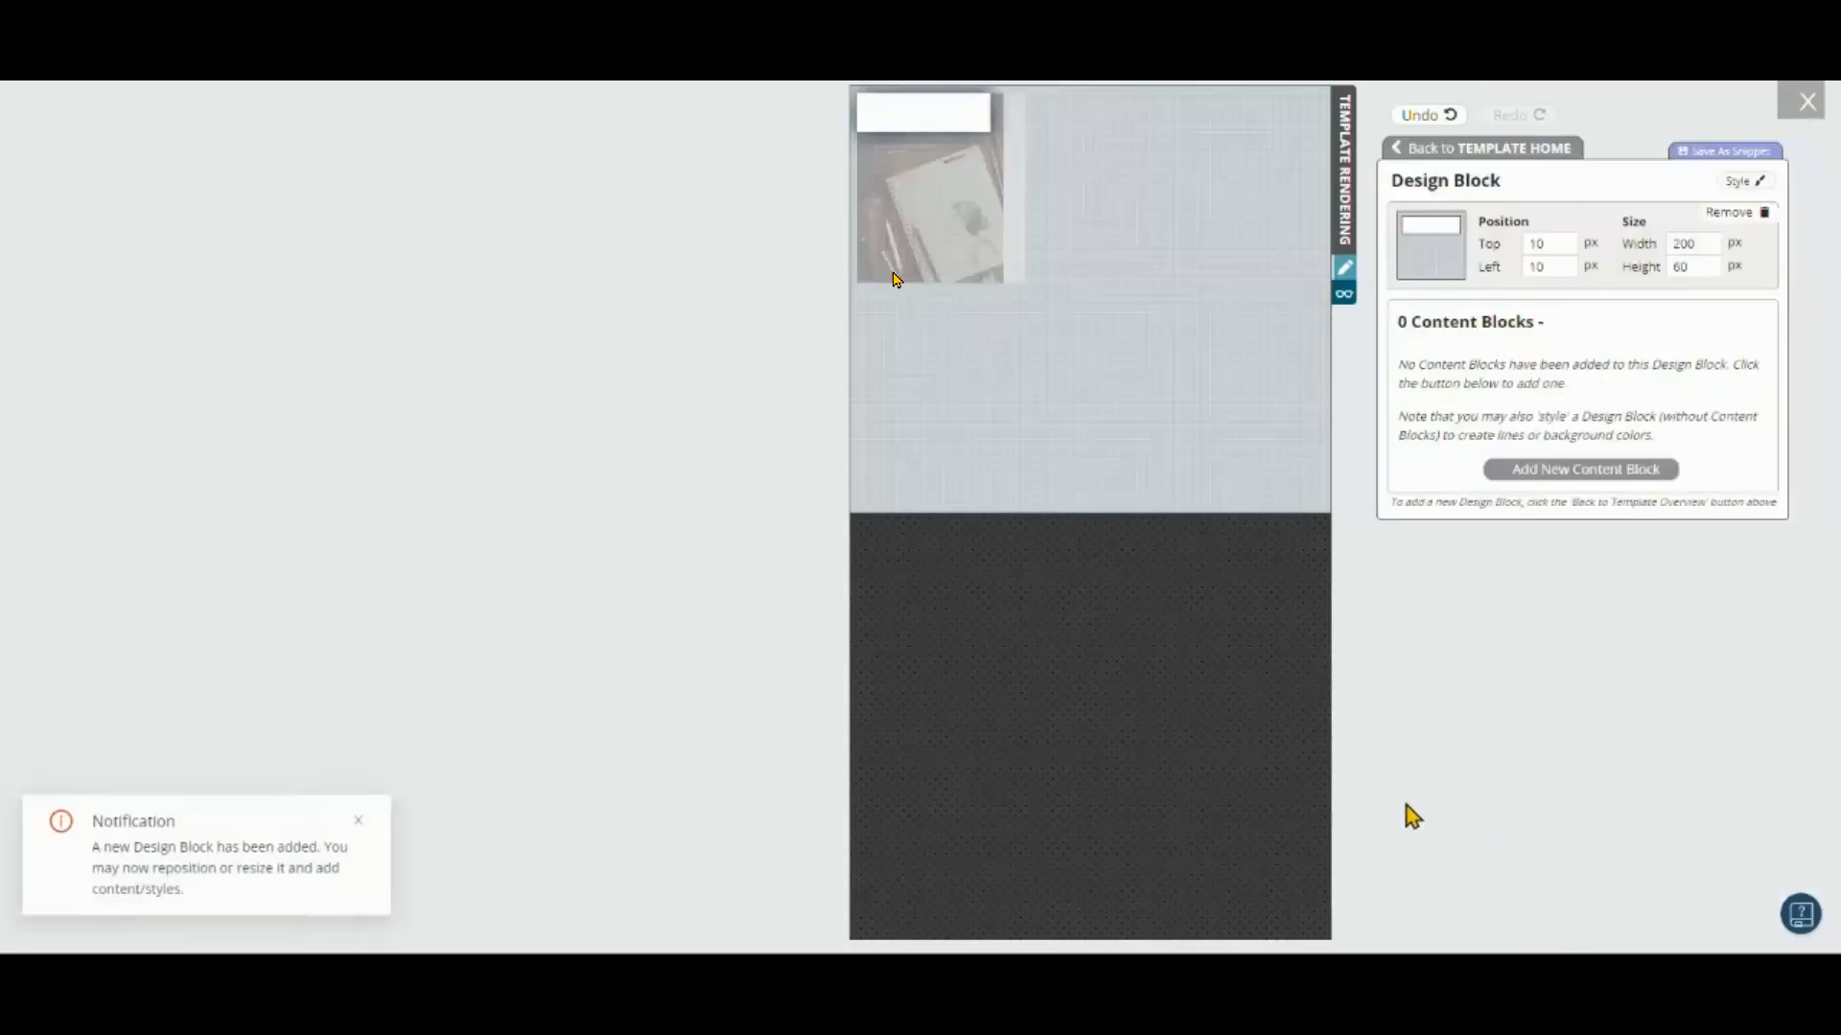
left_click_drag(941, 113, 1393, 153)
Step: Add Title and Subtitle as separate content blocks in the wide design block beside the cover
left_click(1593, 474)
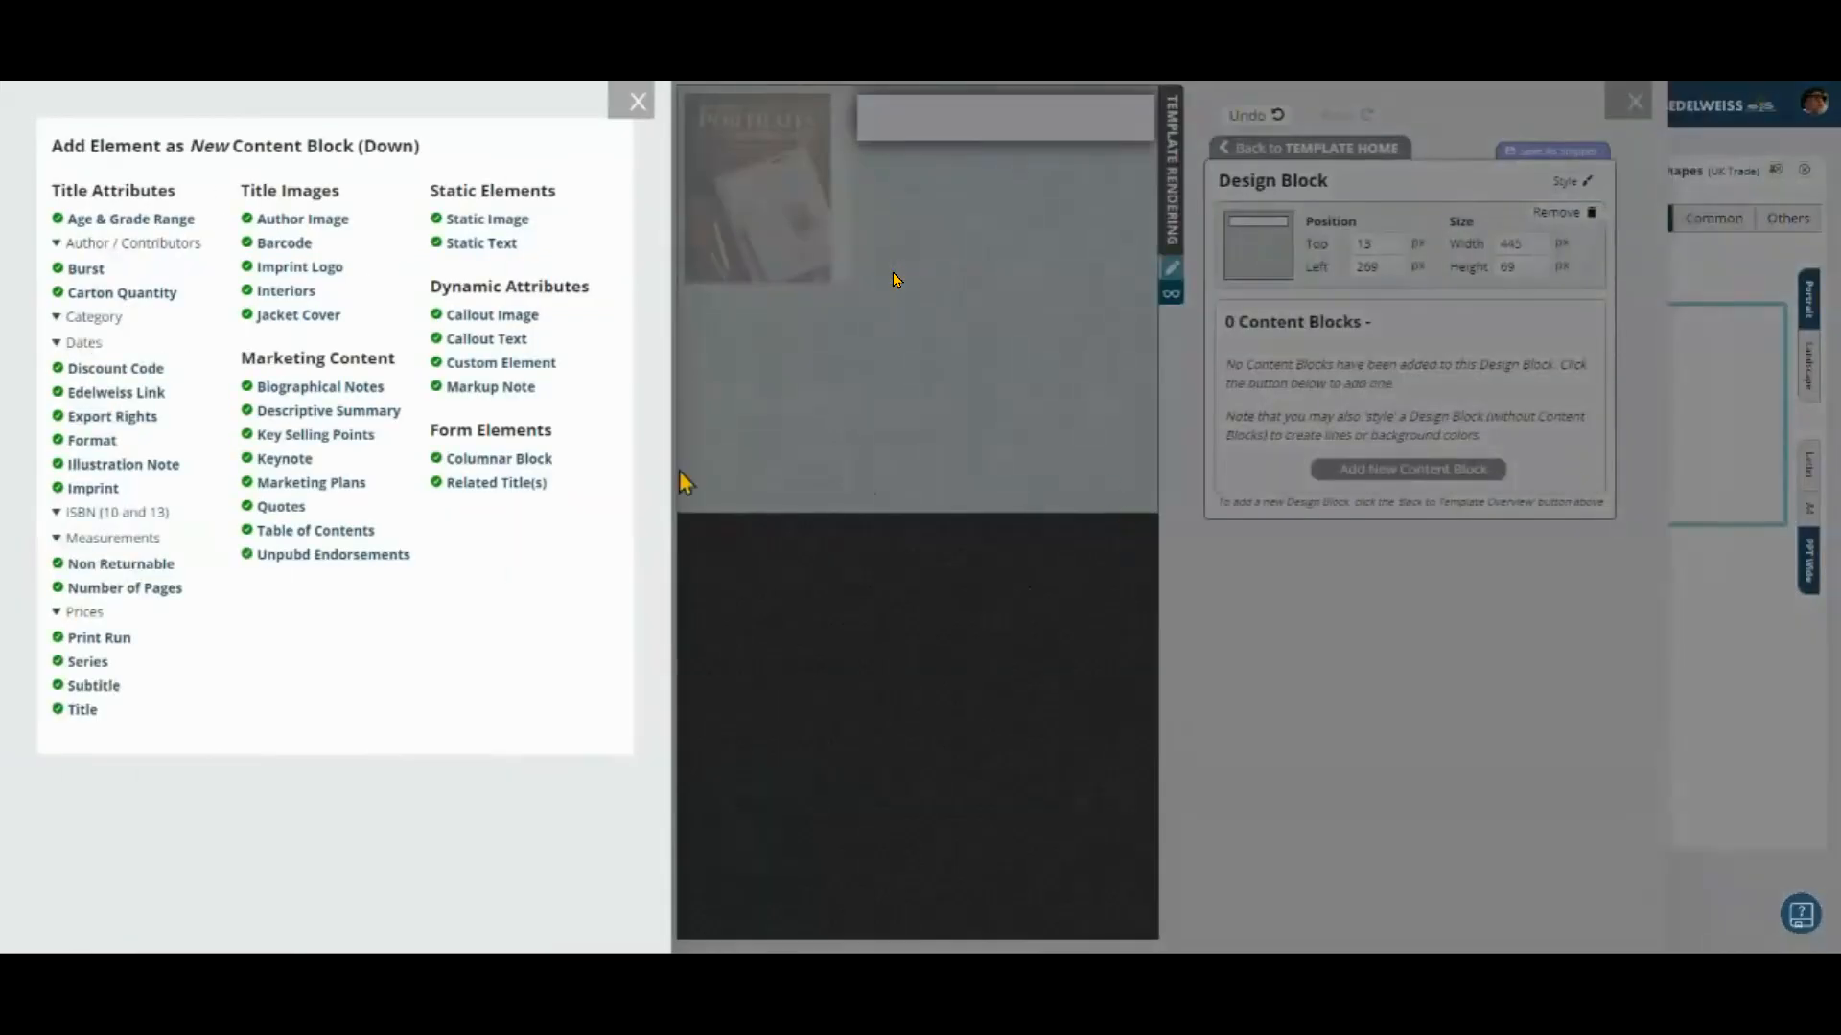
left_click(82, 710)
left_click(82, 686)
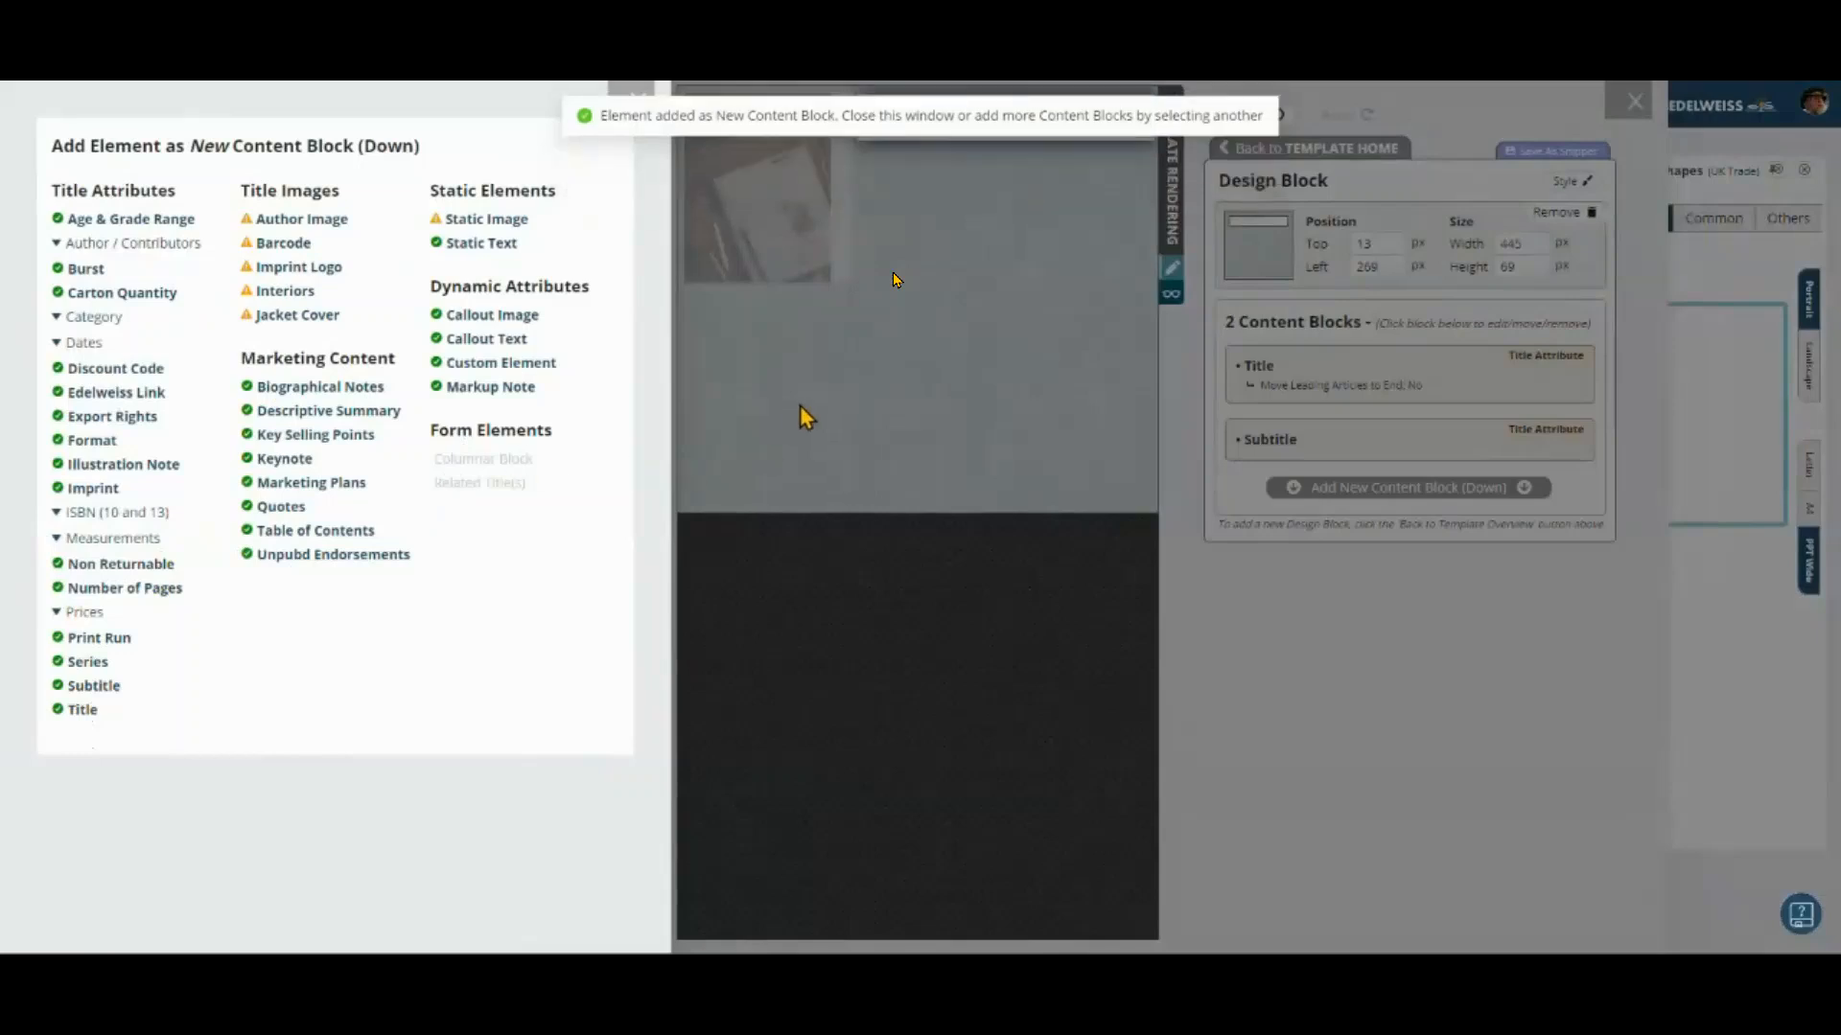
left_click(807, 416)
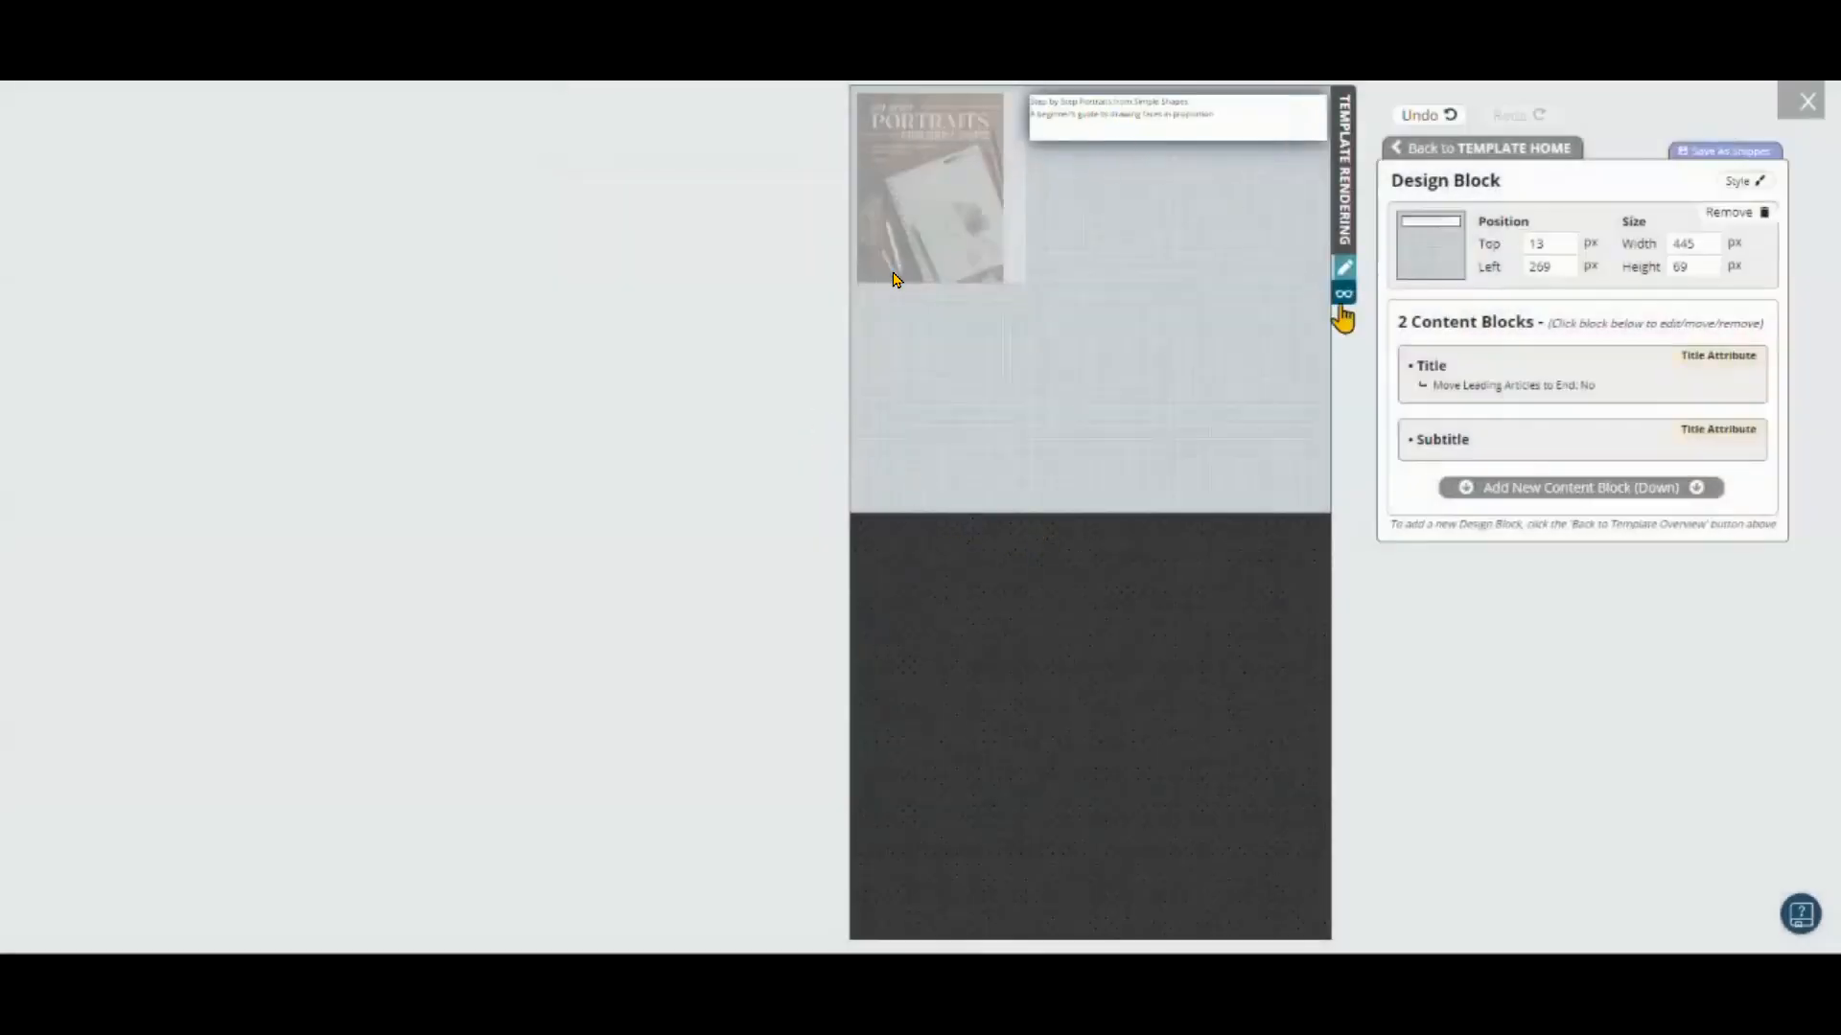
Step: Add the Full Contributor String across in the Title content block, preceded by a space
mouse_move(1553, 376)
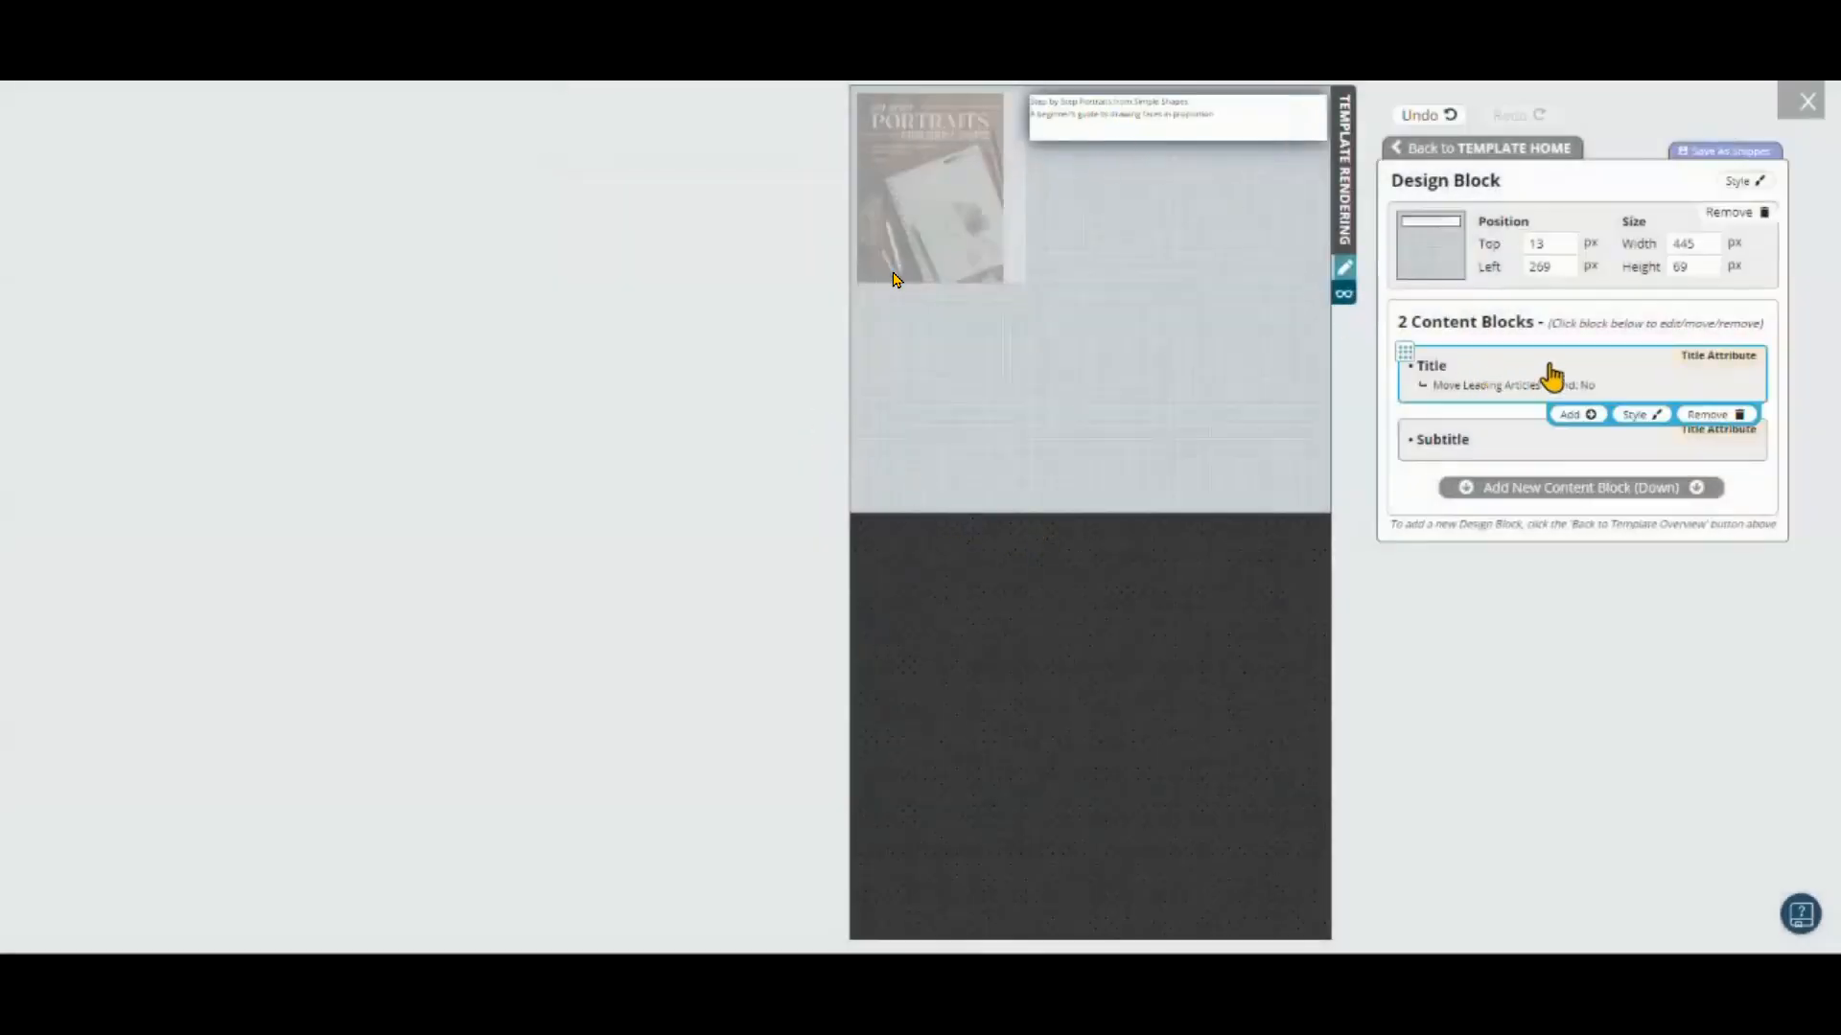
left_click(1580, 418)
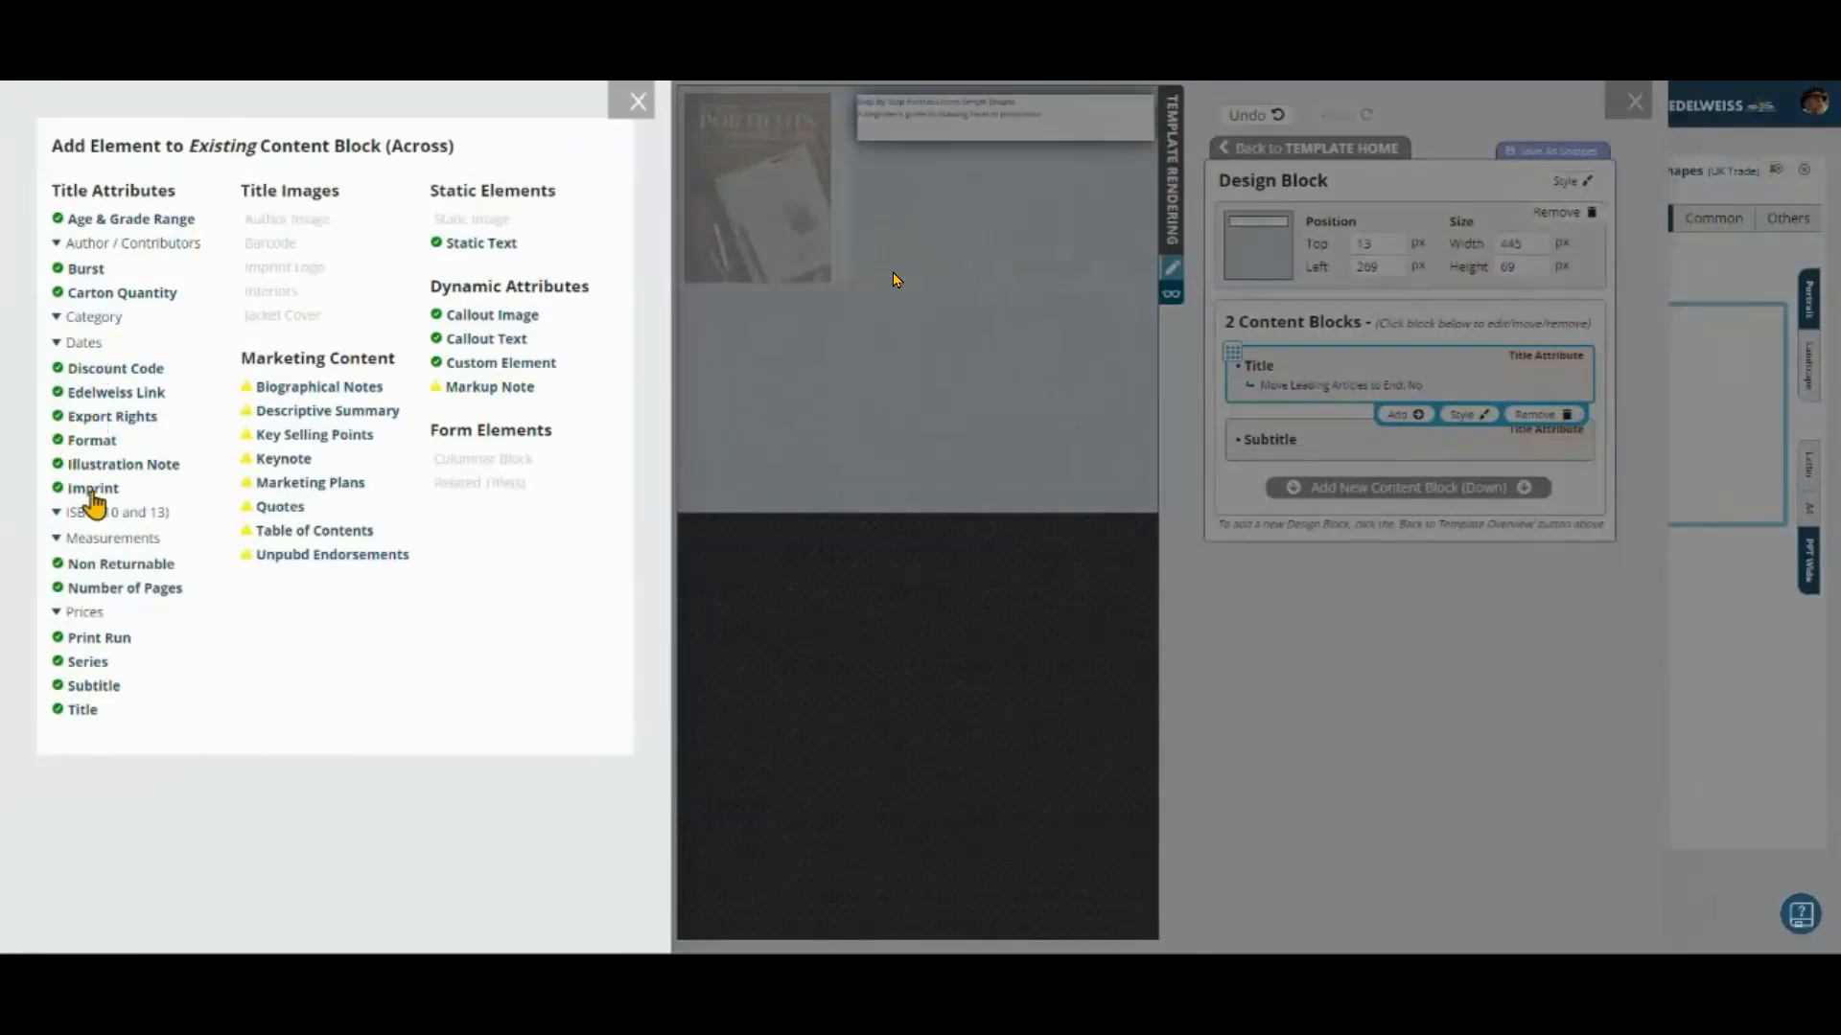
left_click(82, 243)
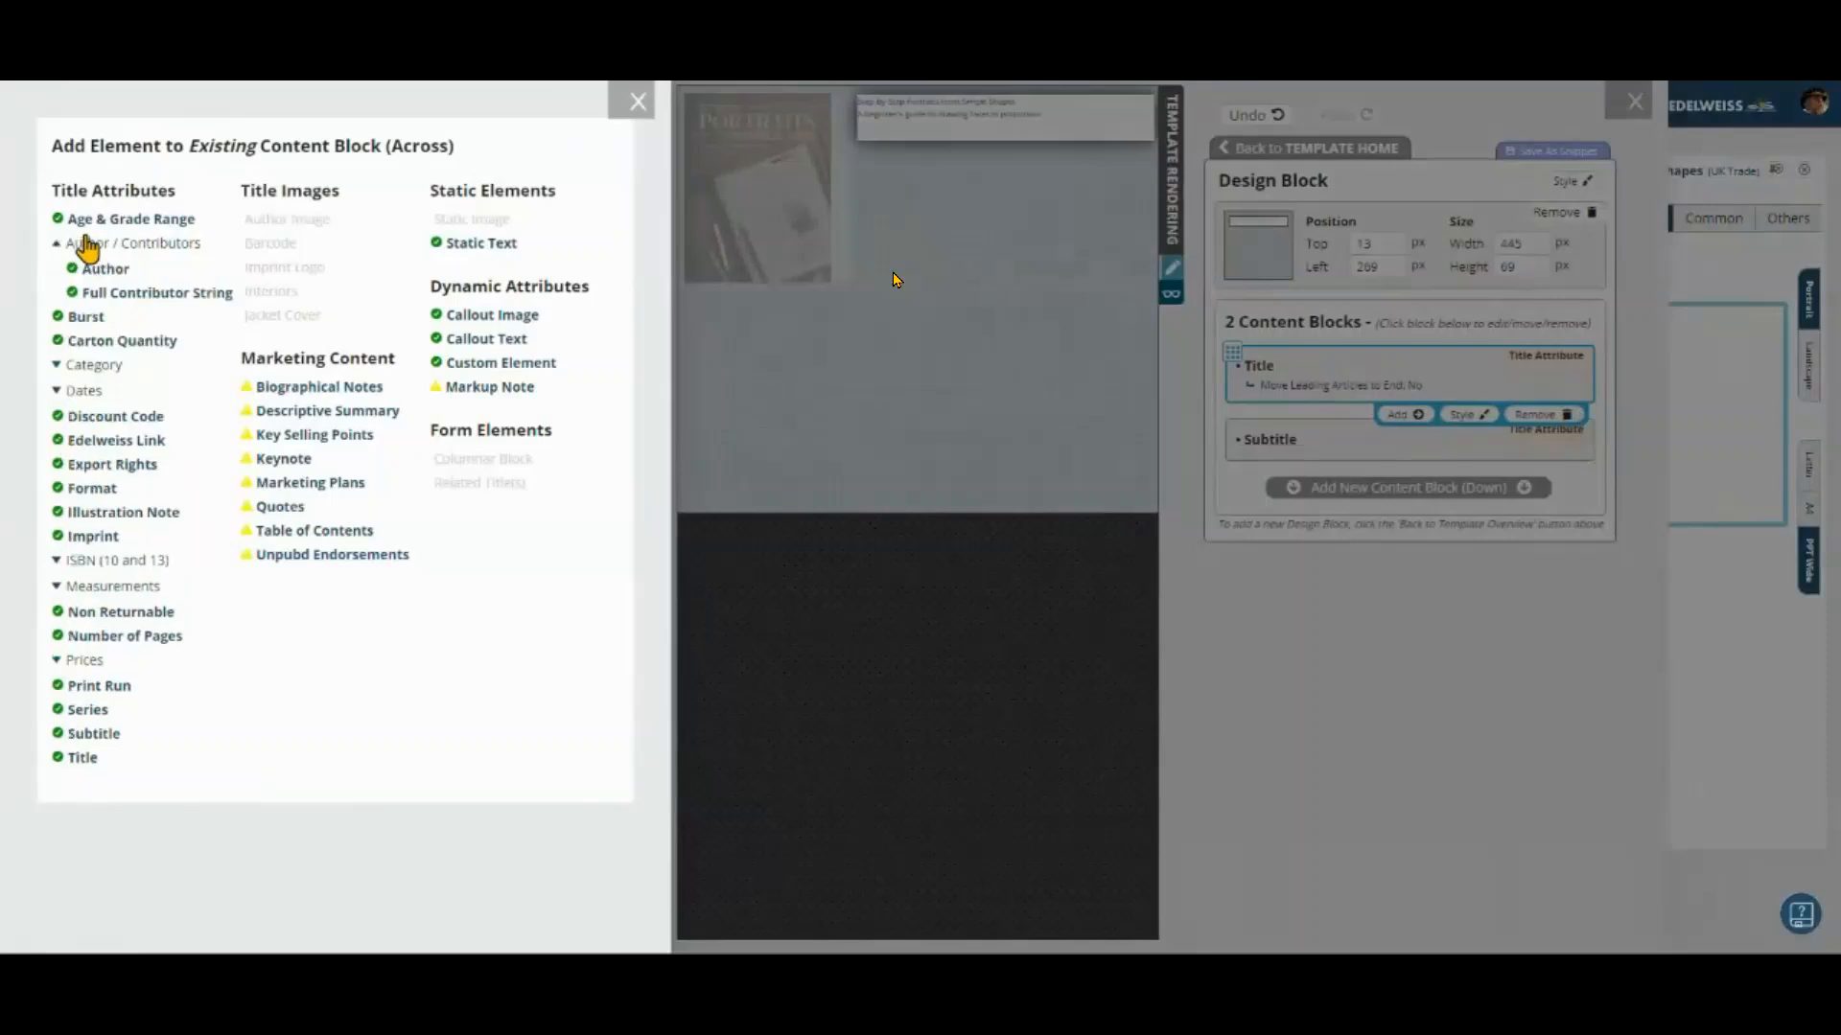
left_click(107, 293)
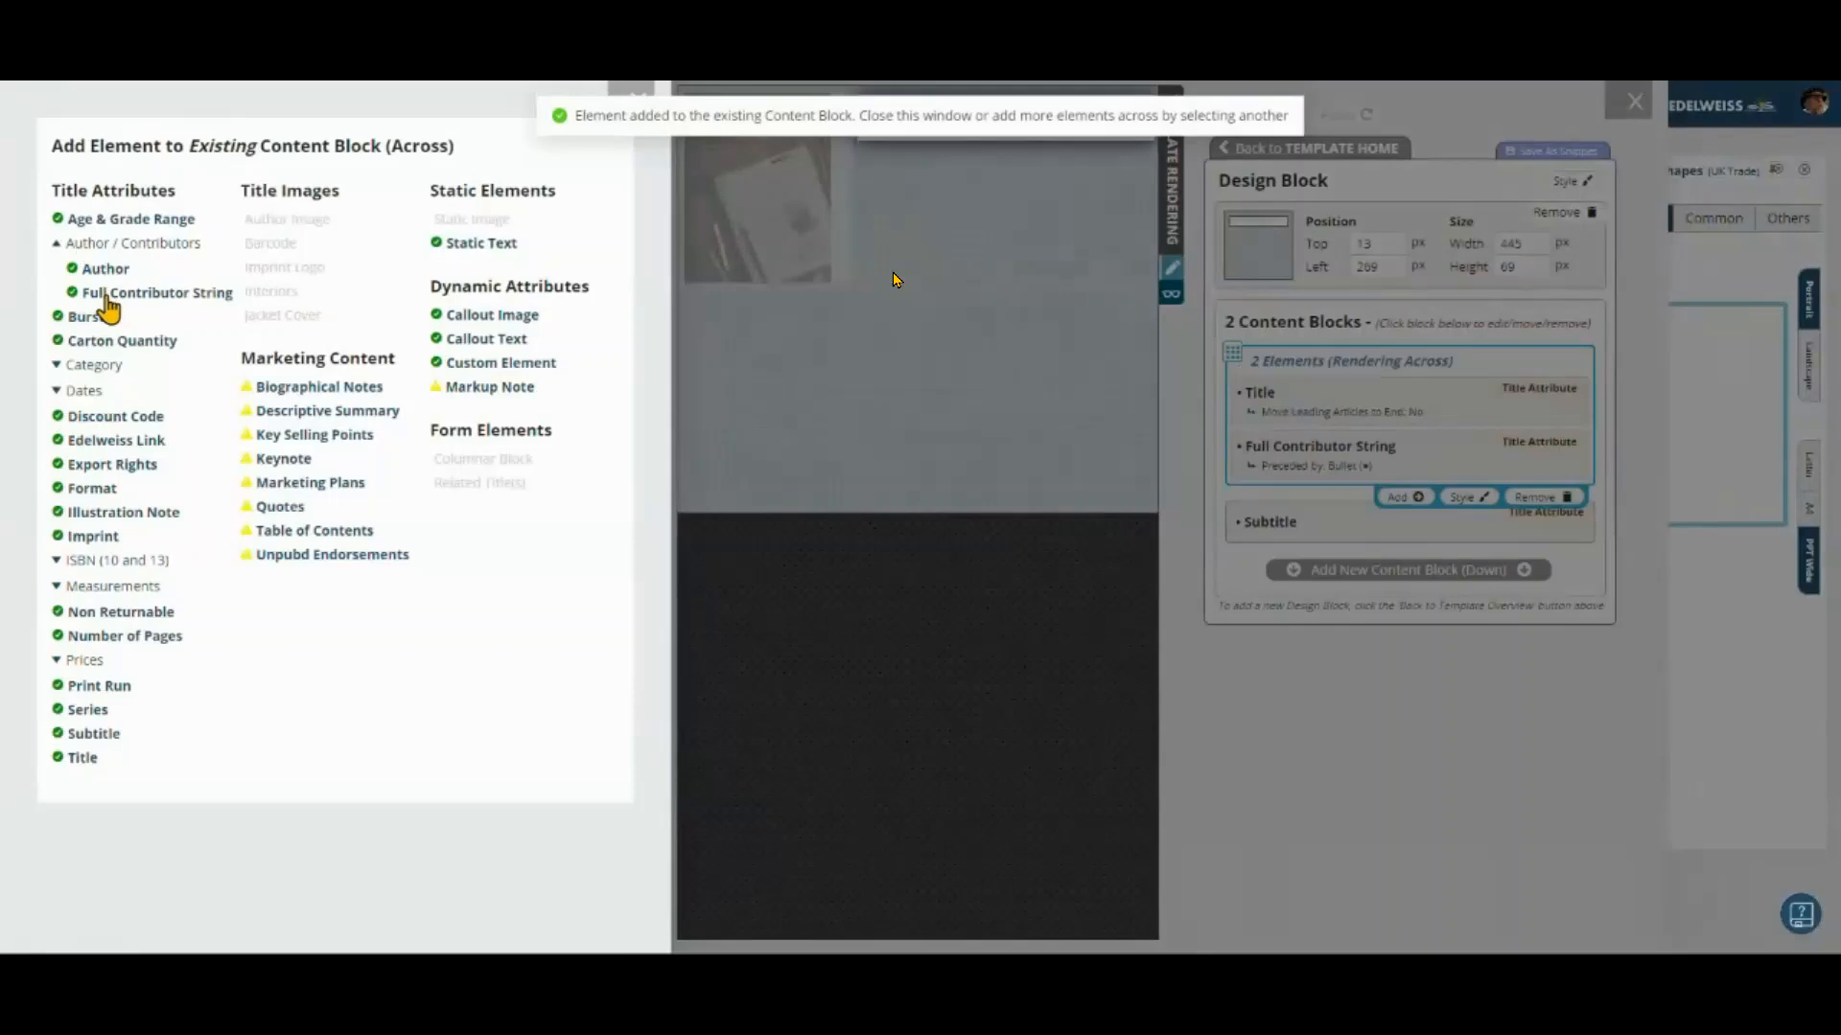
left_click(822, 422)
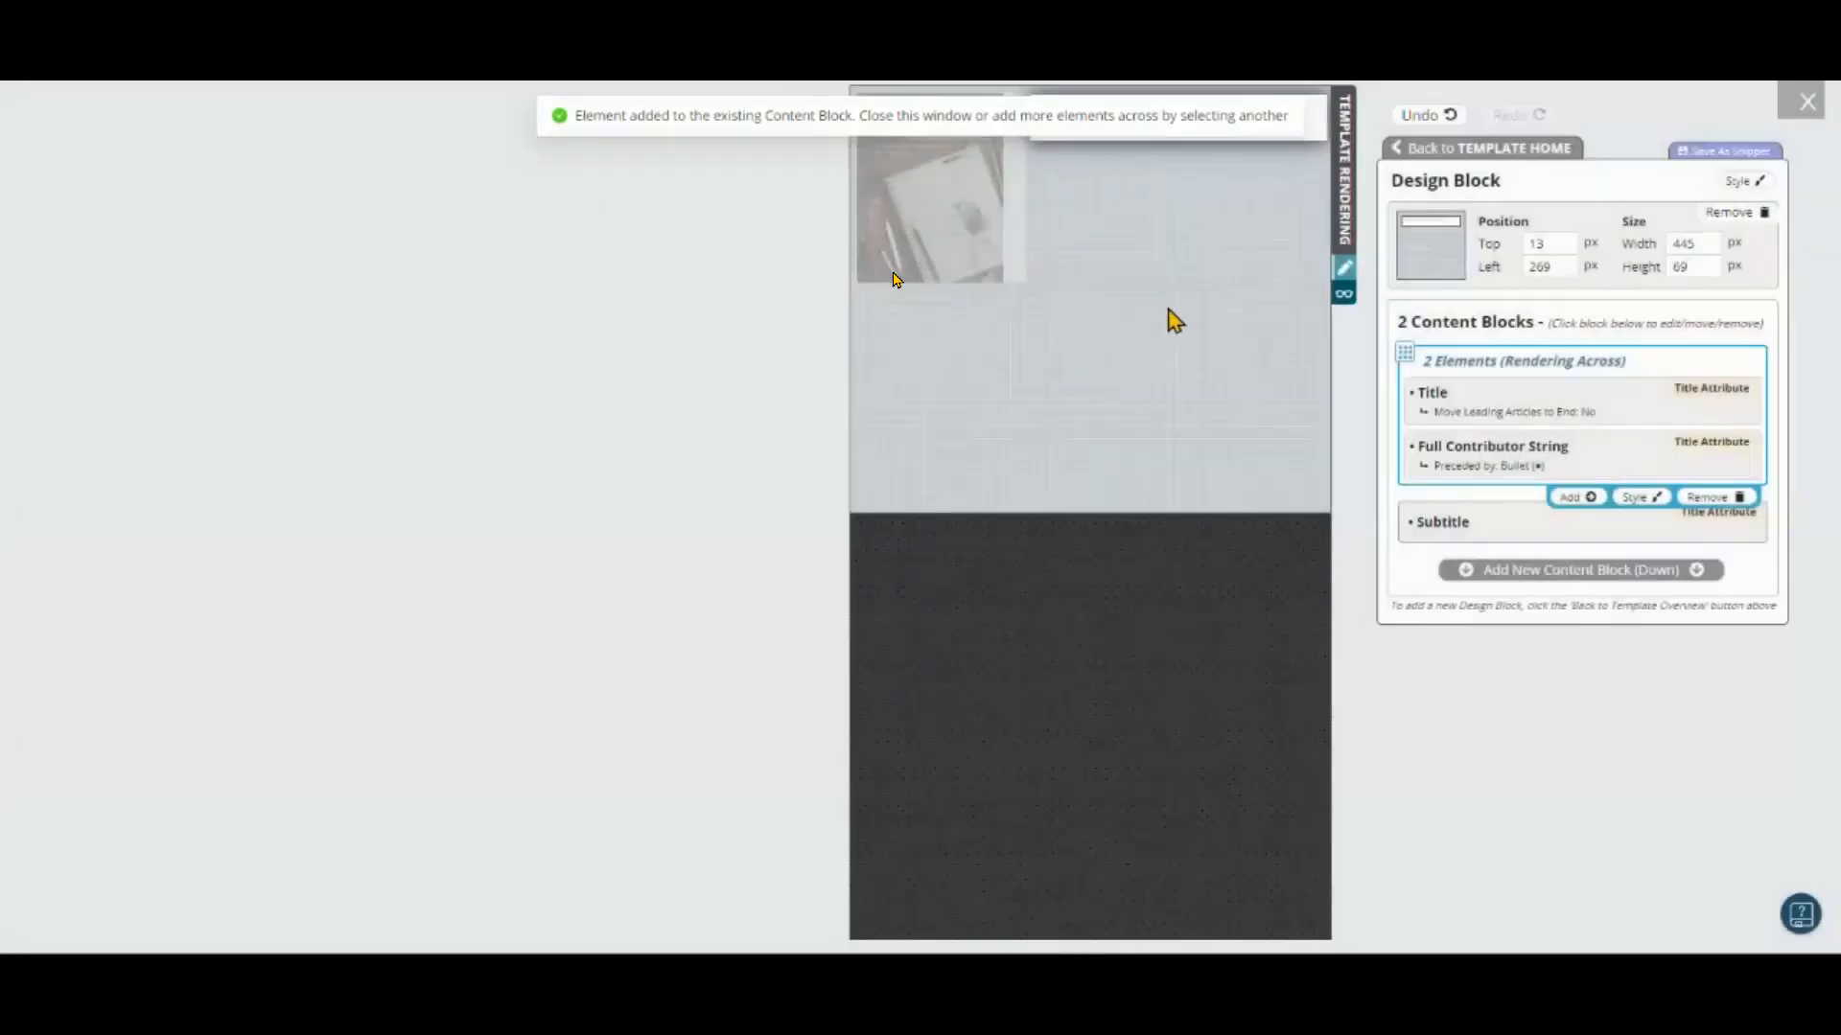
left_click(1529, 467)
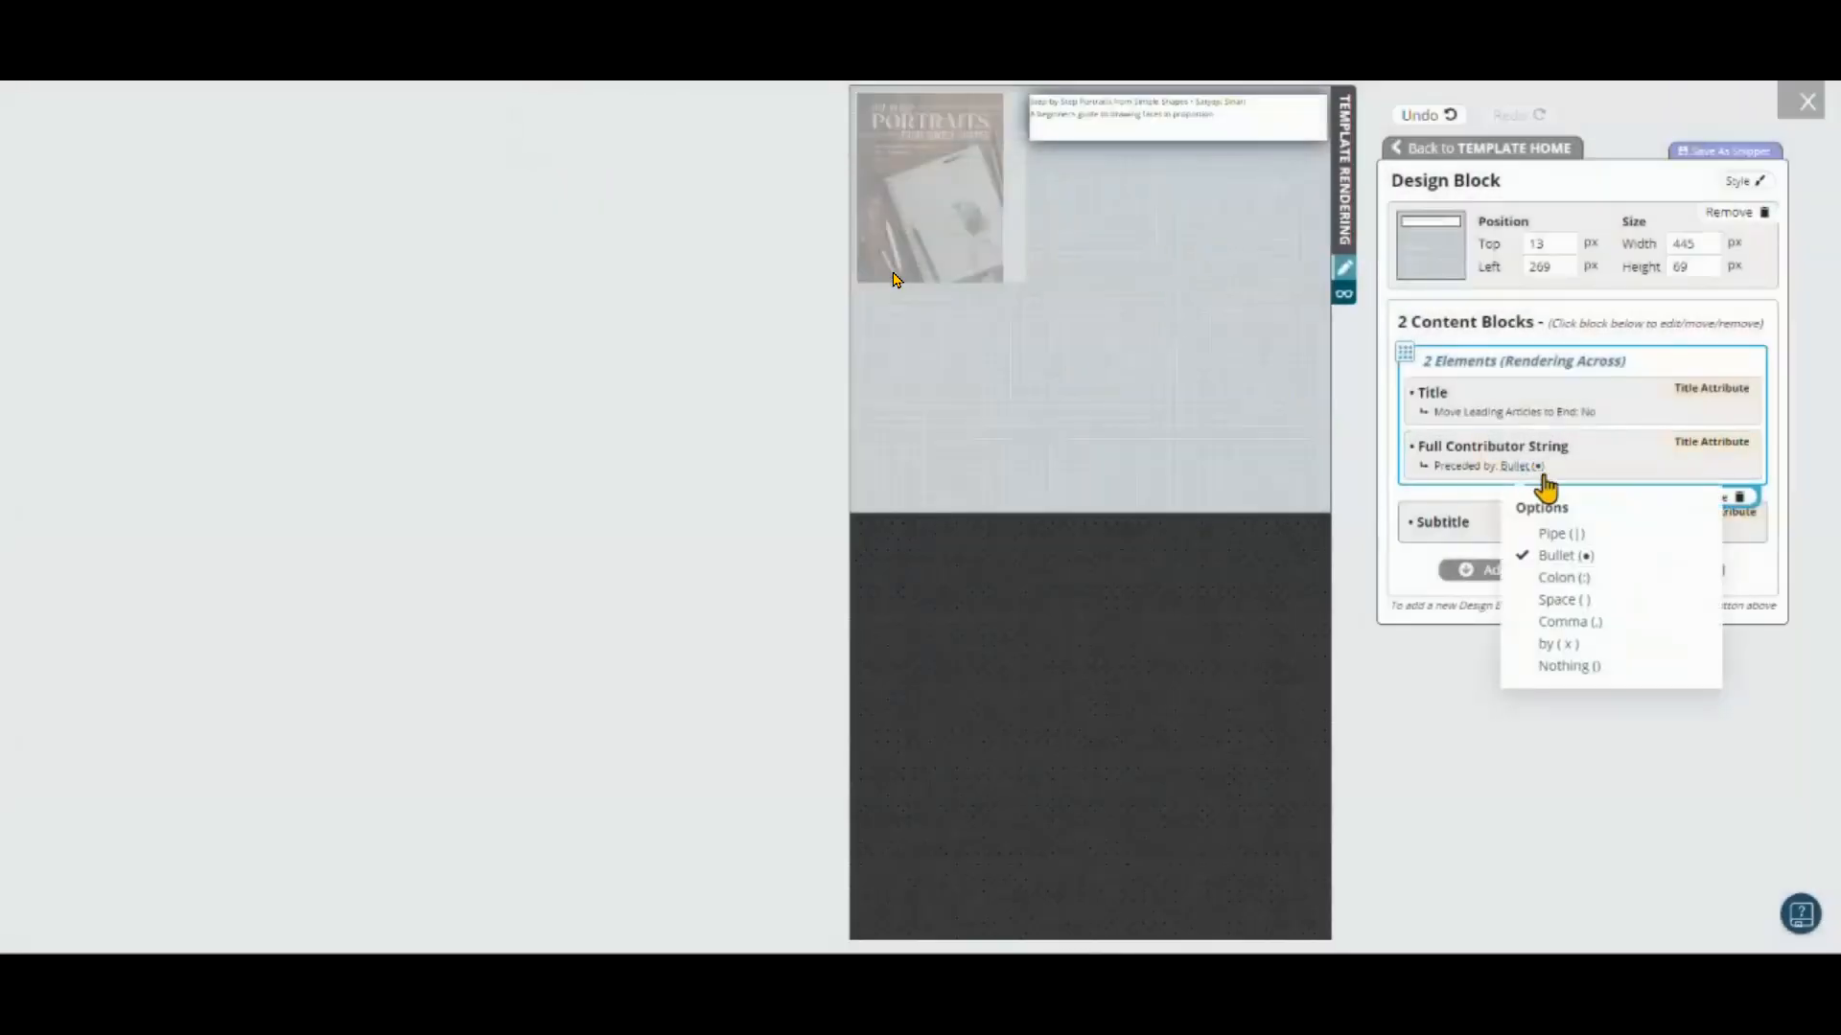
left_click(1560, 602)
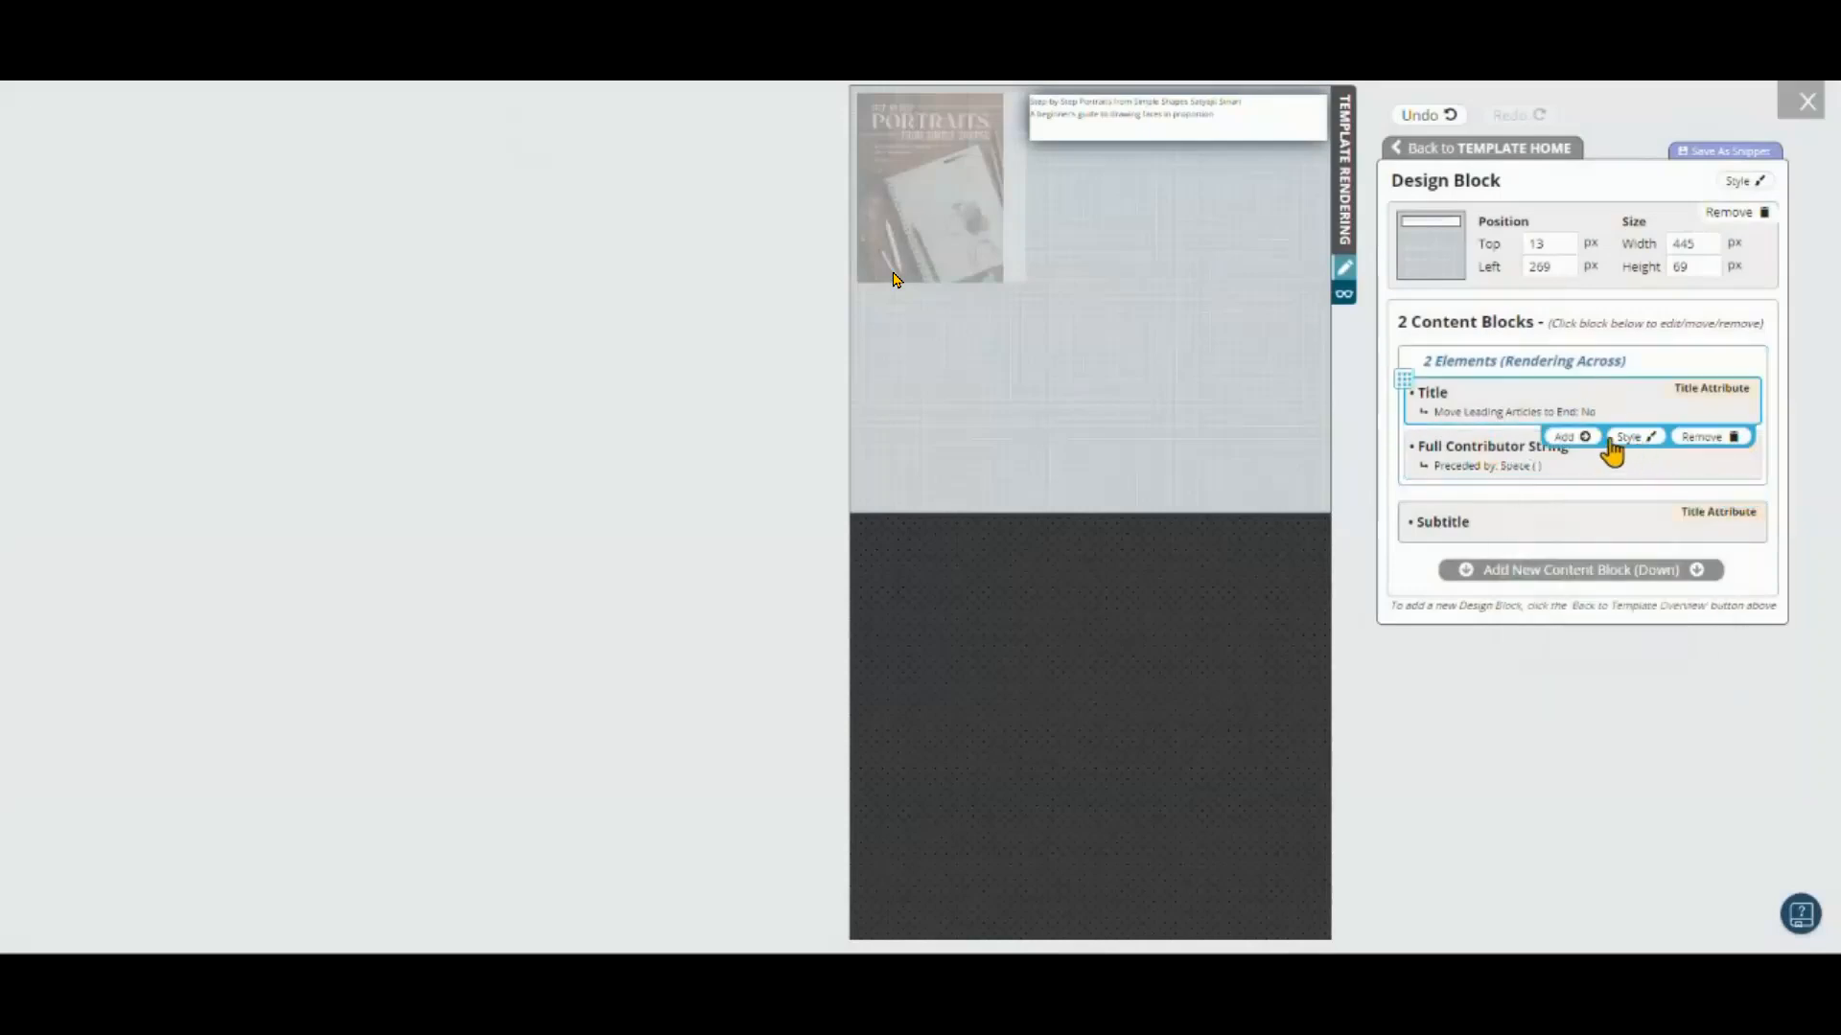
Step: Insert a Static Text element reading "by" across in the title content block, between Title and Full Contributor String
left_click(1573, 436)
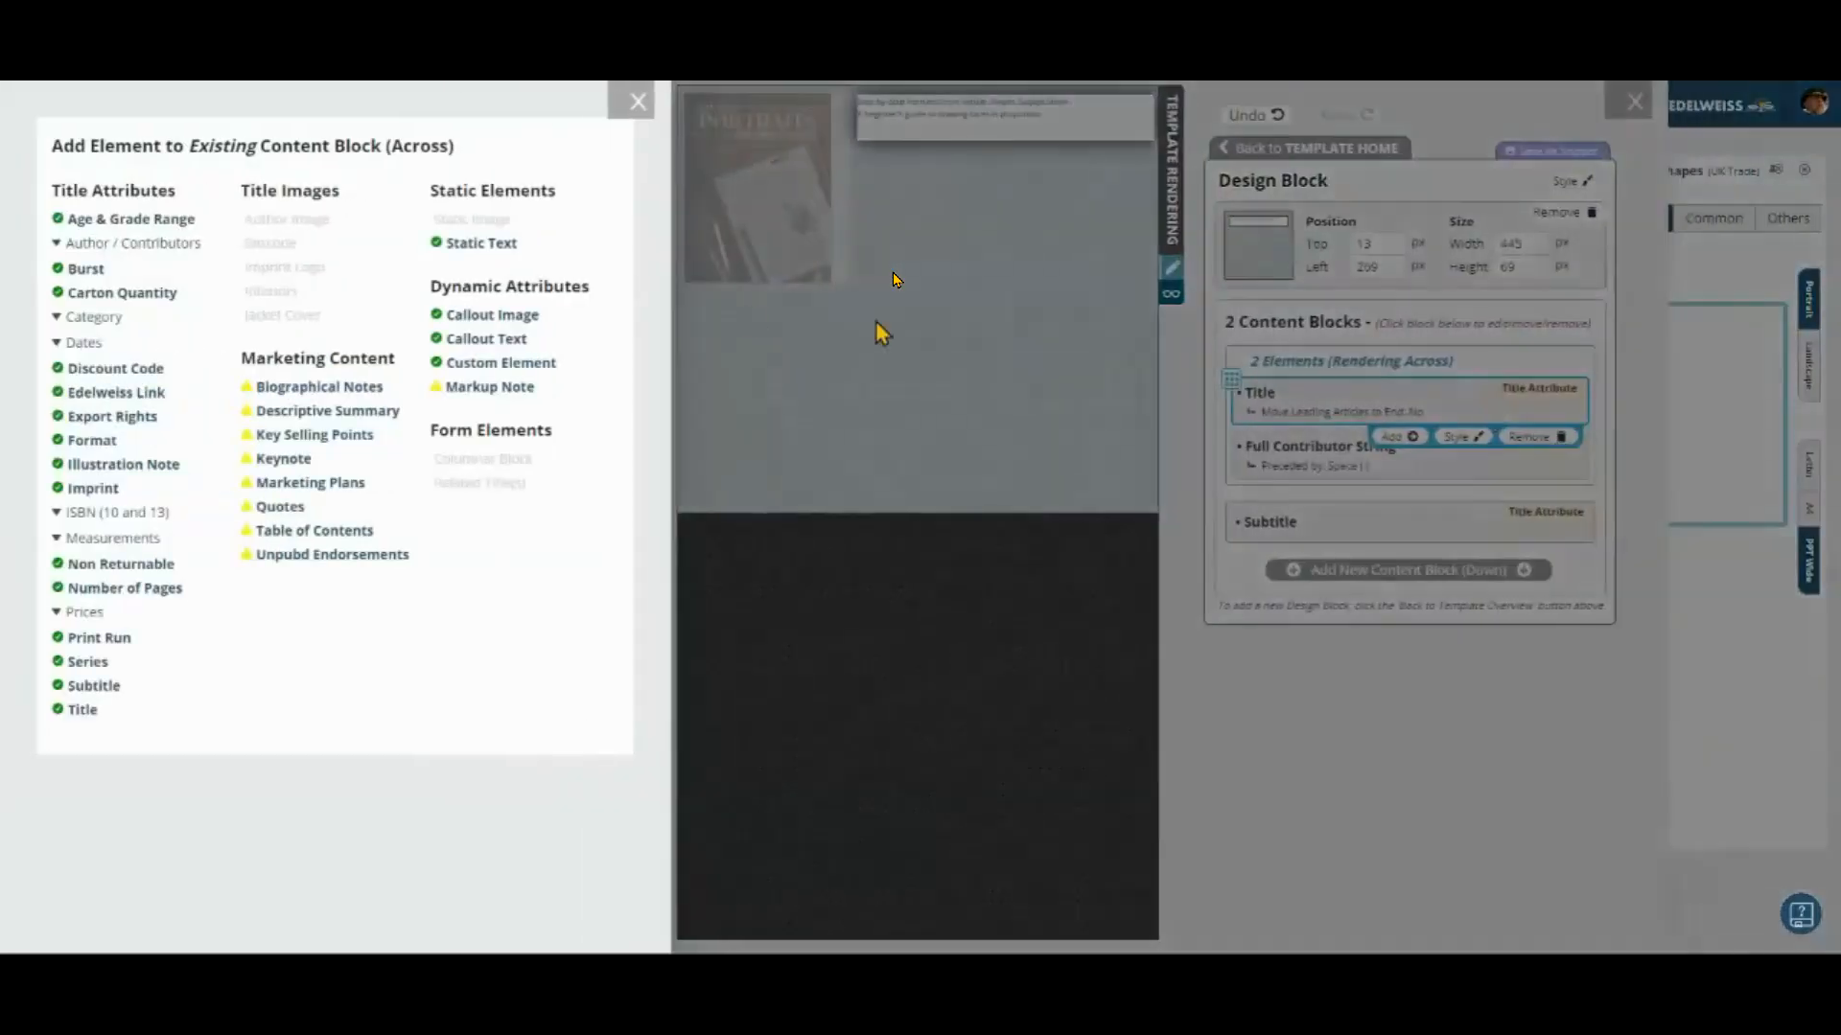
left_click(467, 245)
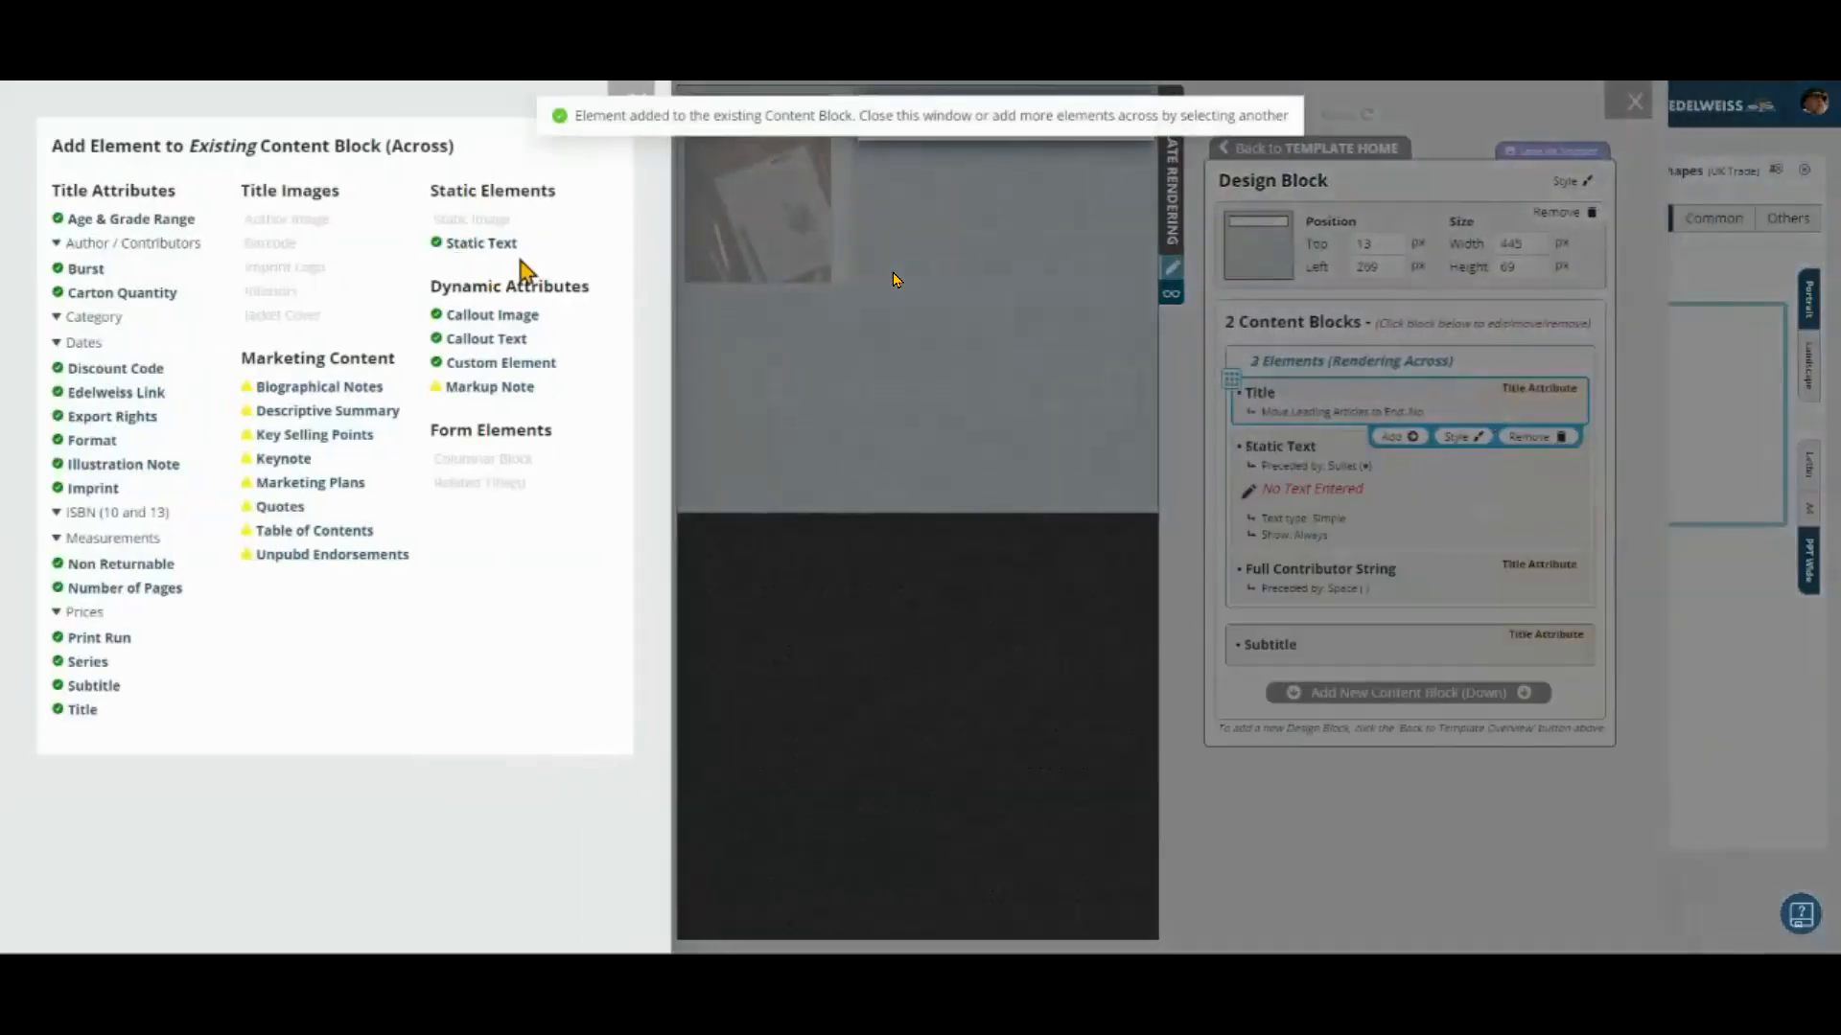
left_click(1347, 493)
left_click(1473, 492)
type("by")
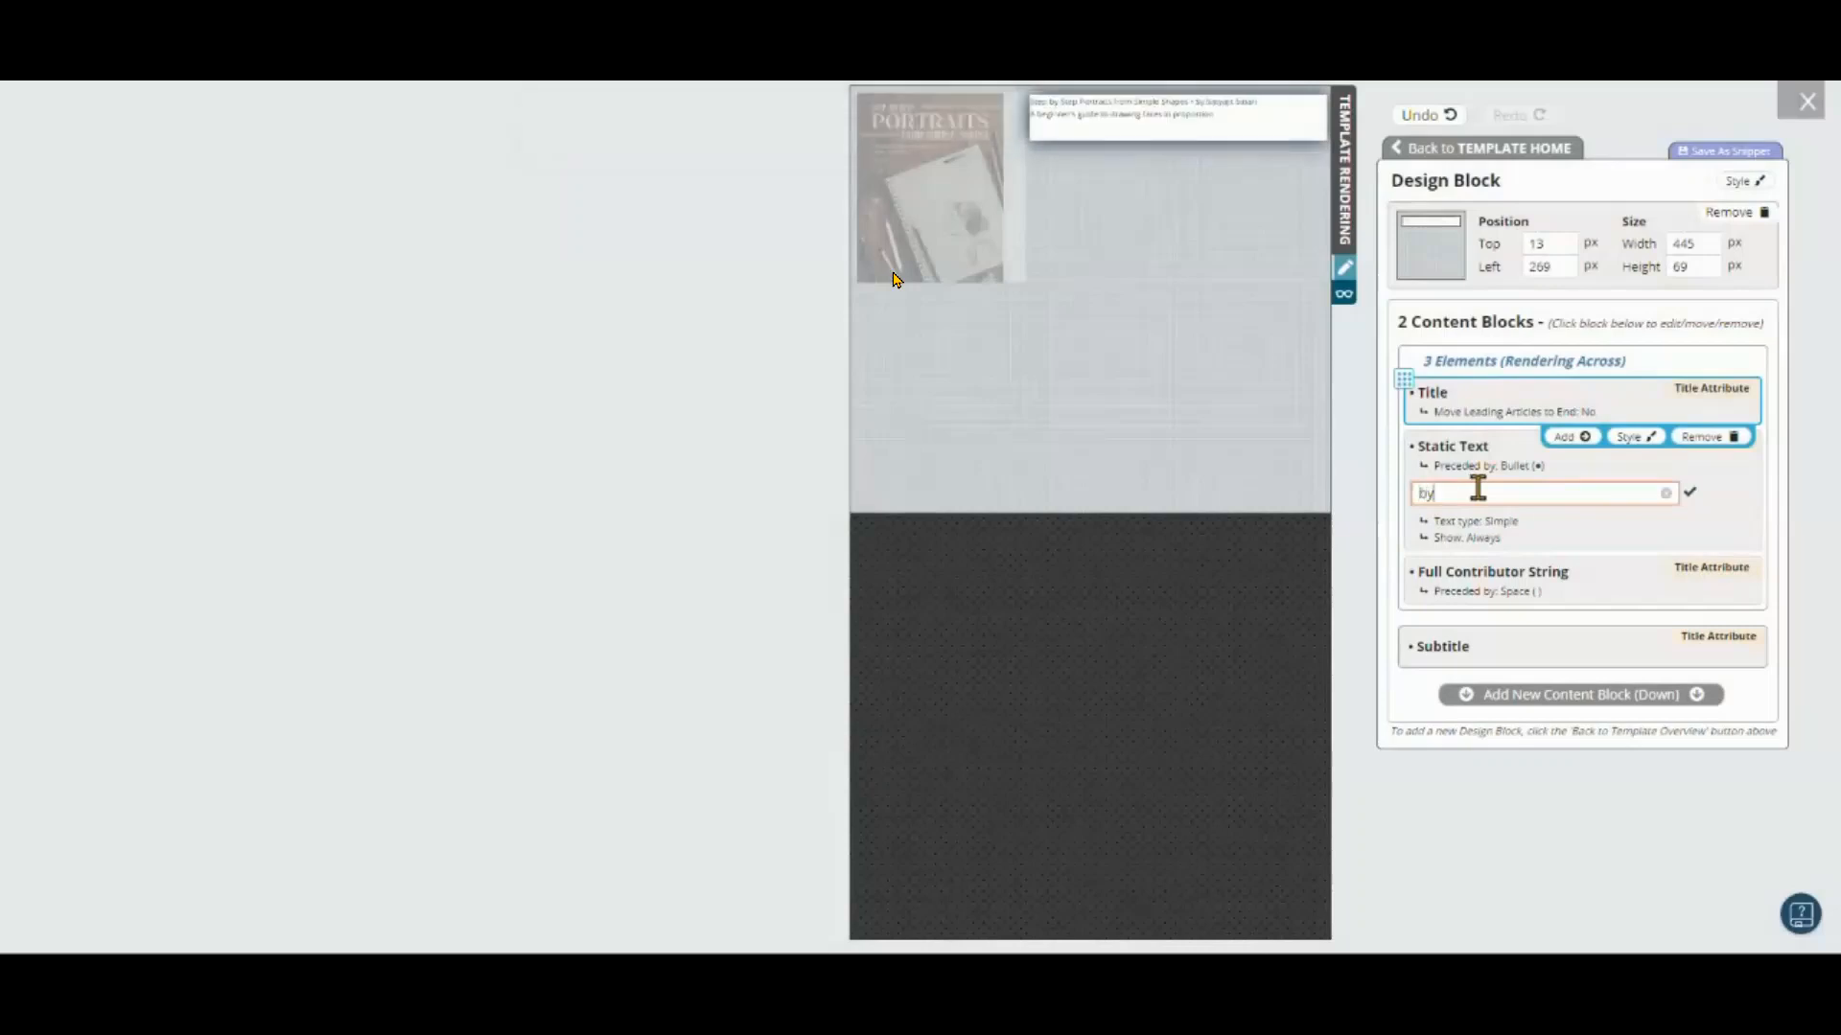
left_click(1690, 493)
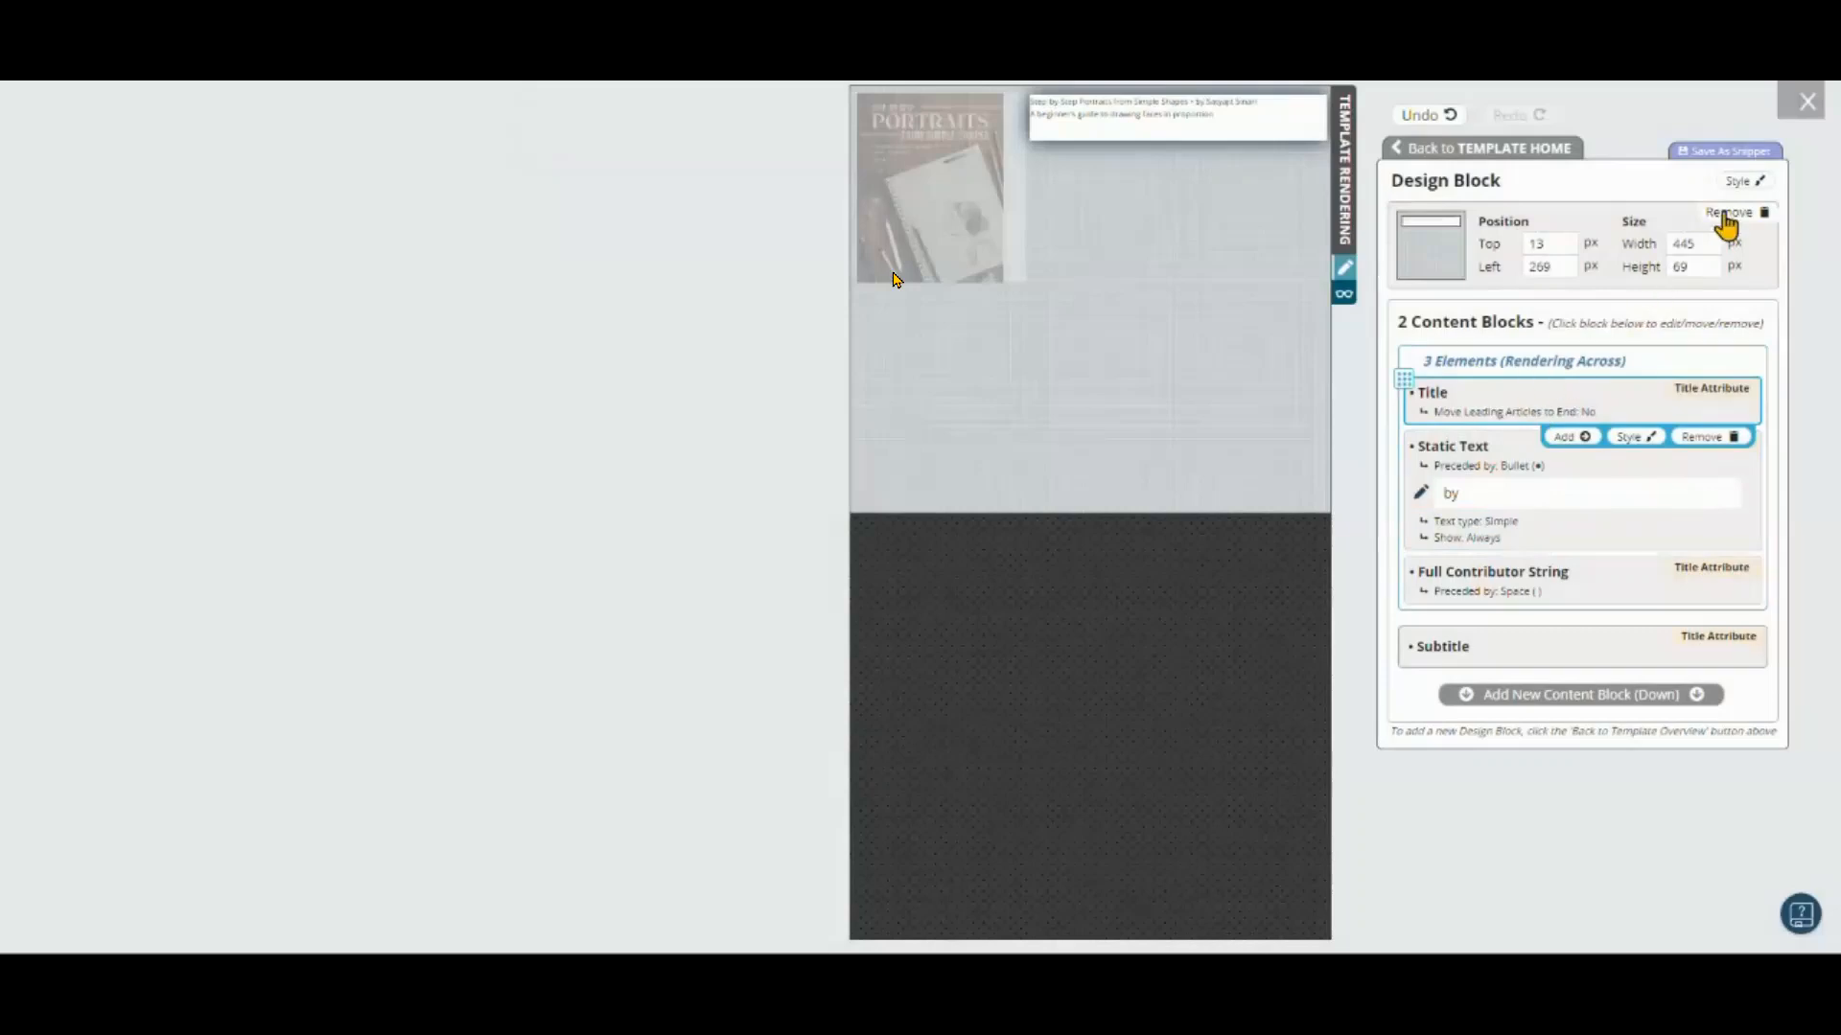
Step: Style the heading design block's text as bold at 14 px
left_click(1741, 183)
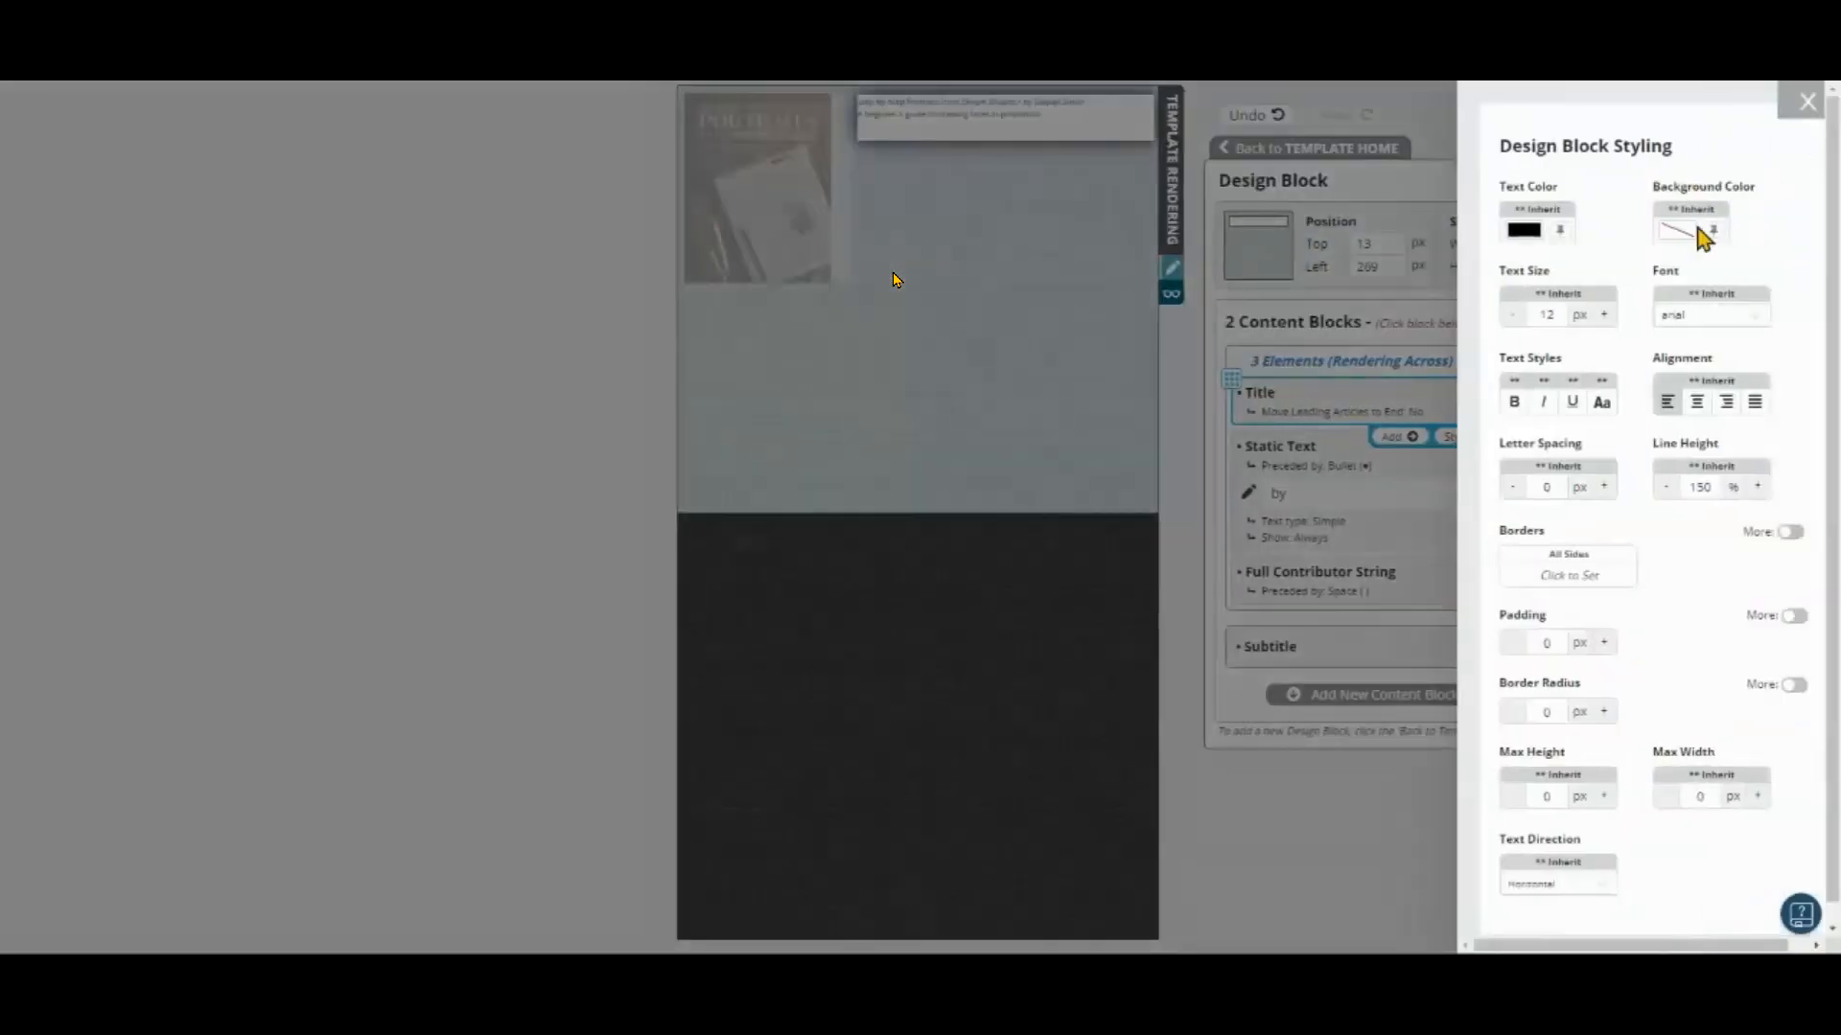
left_click(1514, 402)
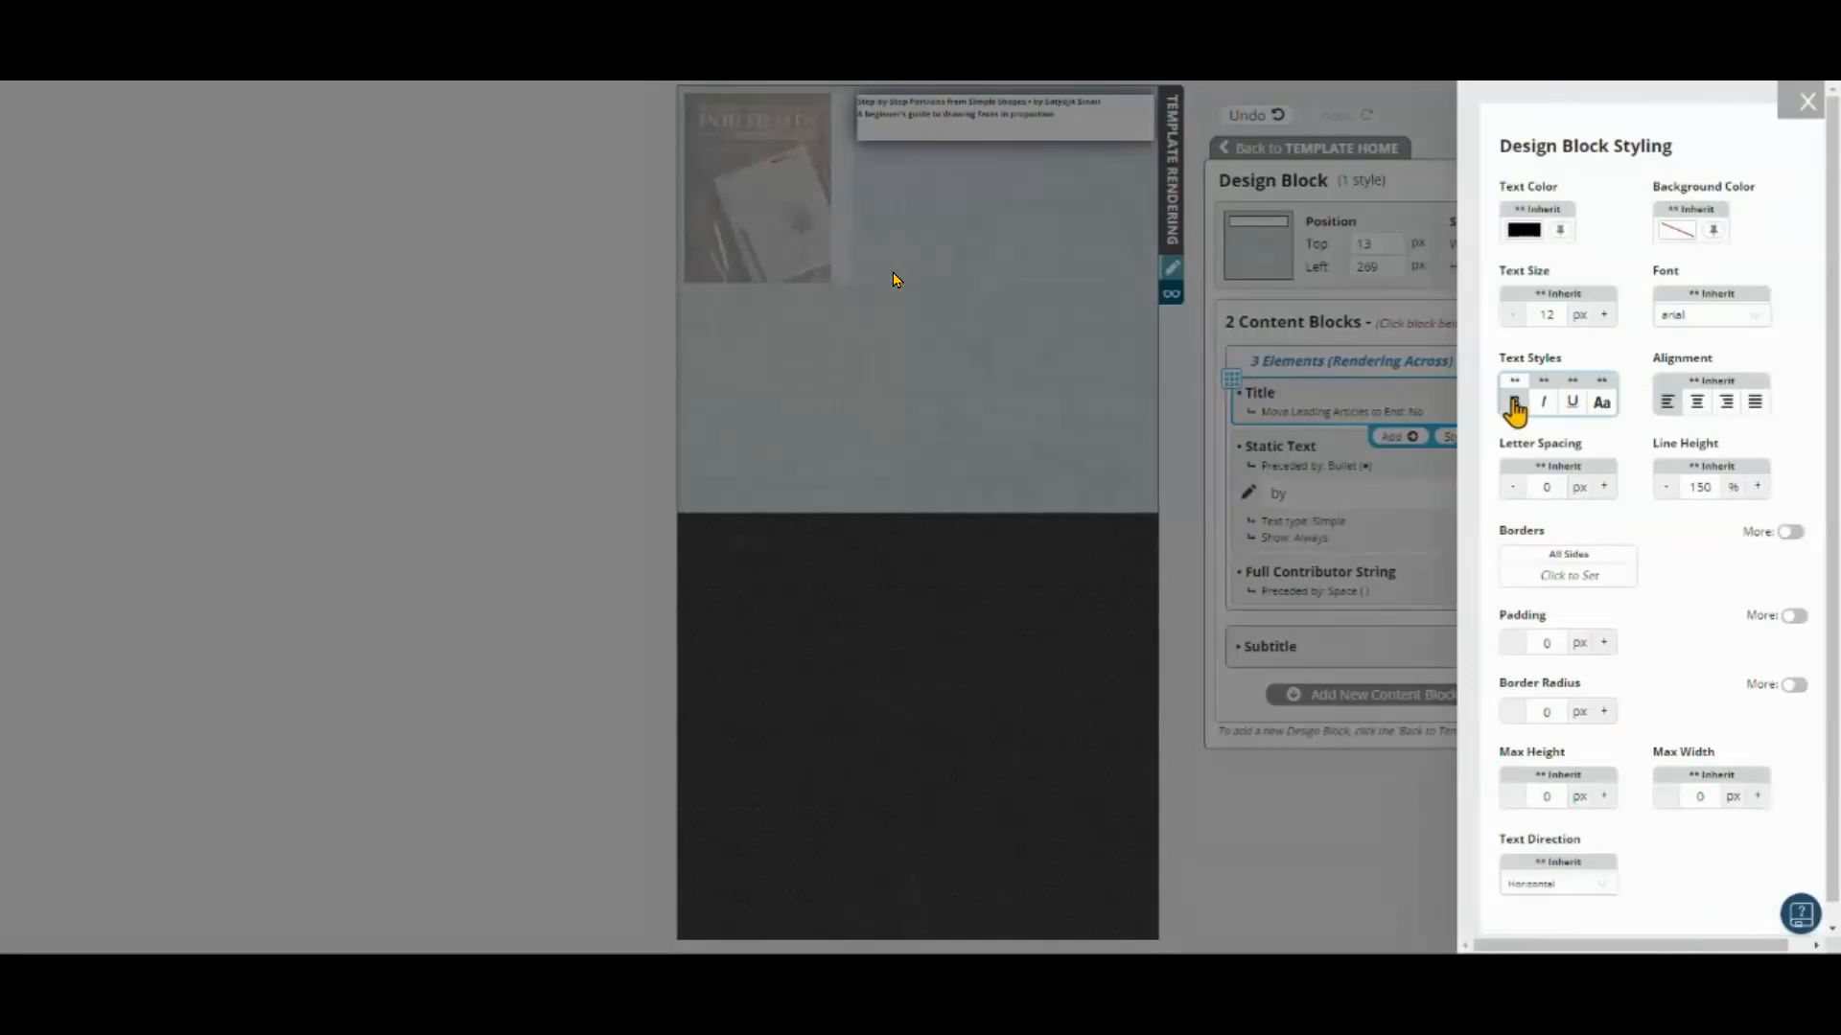
left_click(1603, 314)
left_click(1603, 315)
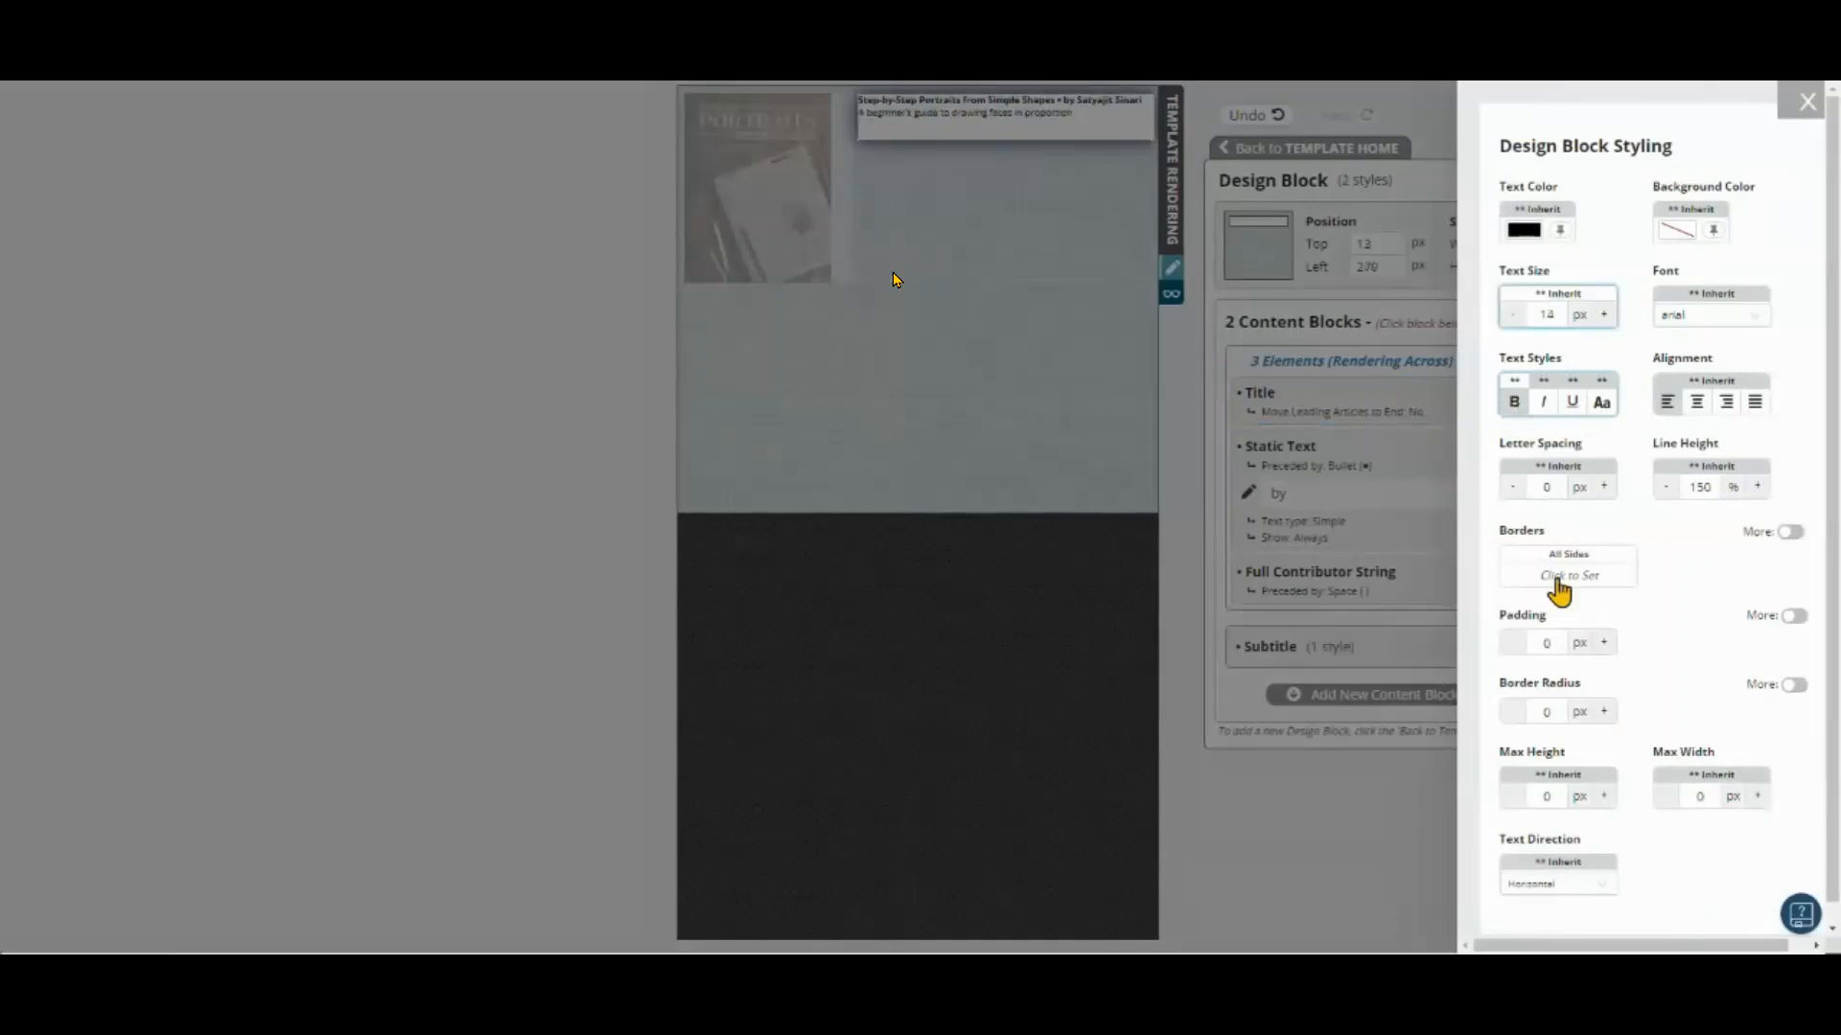
Step: Give the heading design block a solid 1 px border on all sides in dark red, RGB 124, 39, 39
left_click(1558, 580)
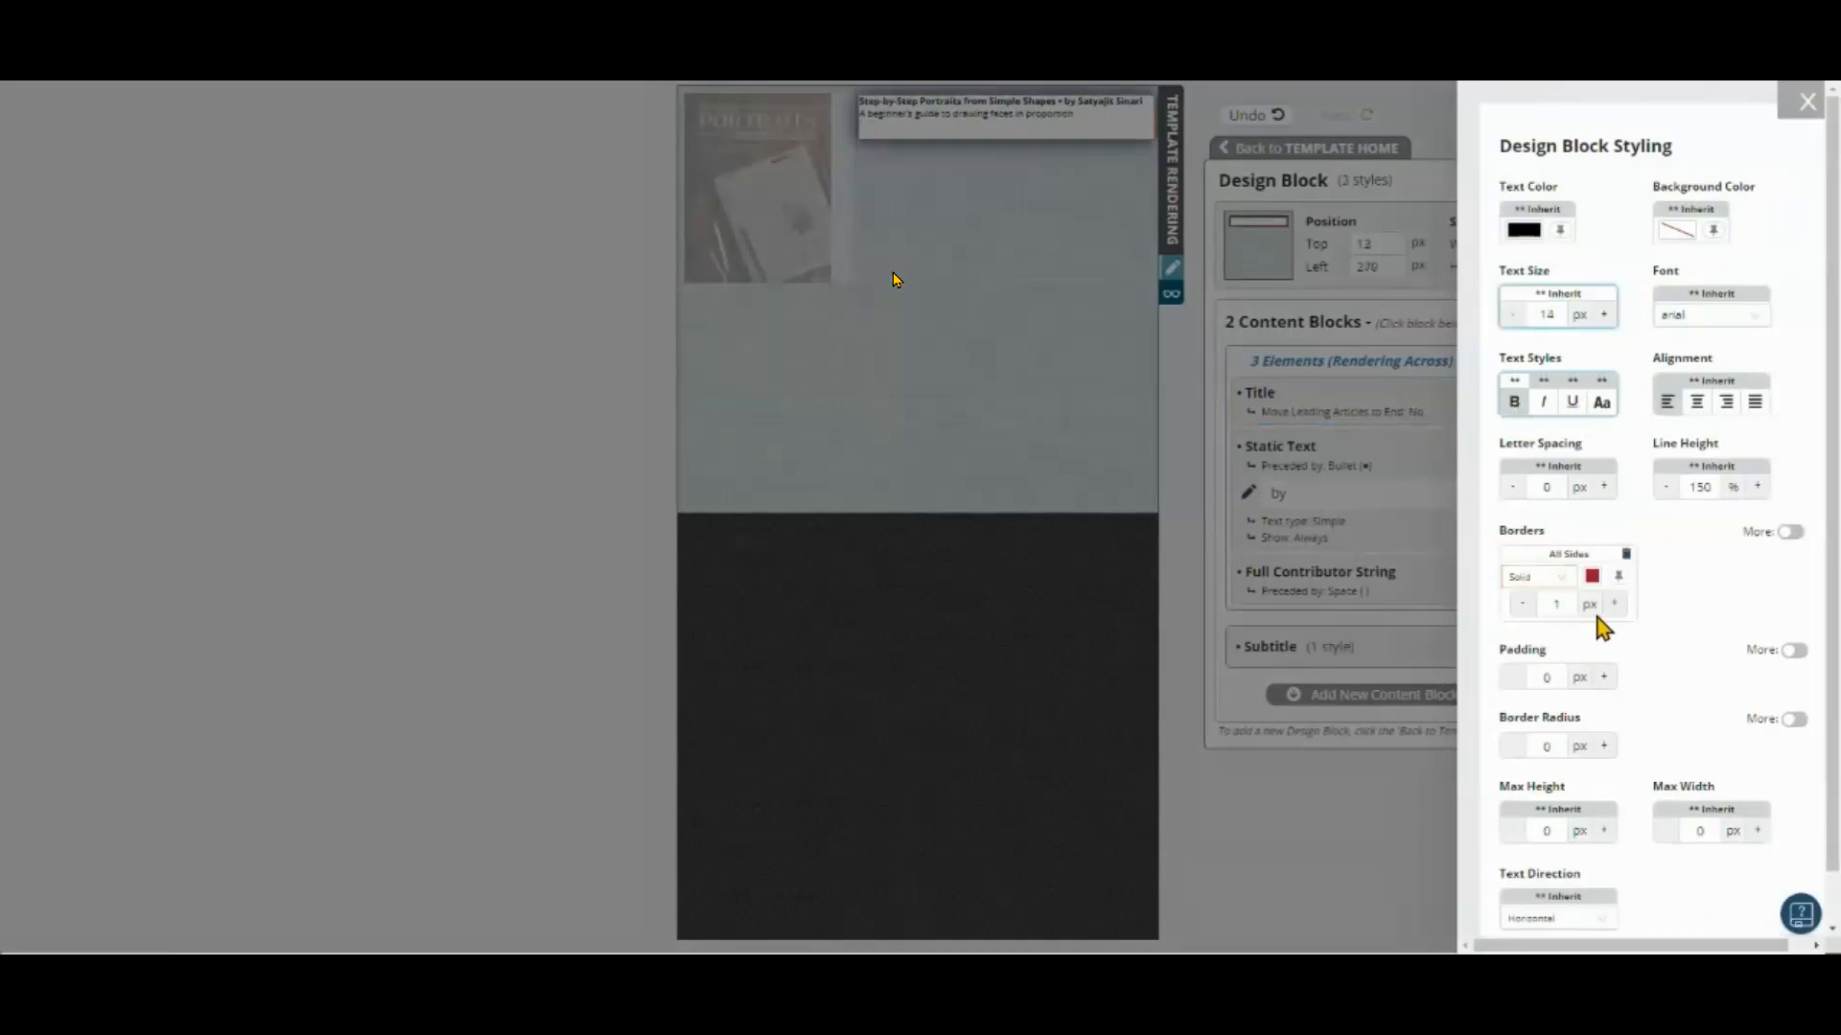
left_click(1589, 579)
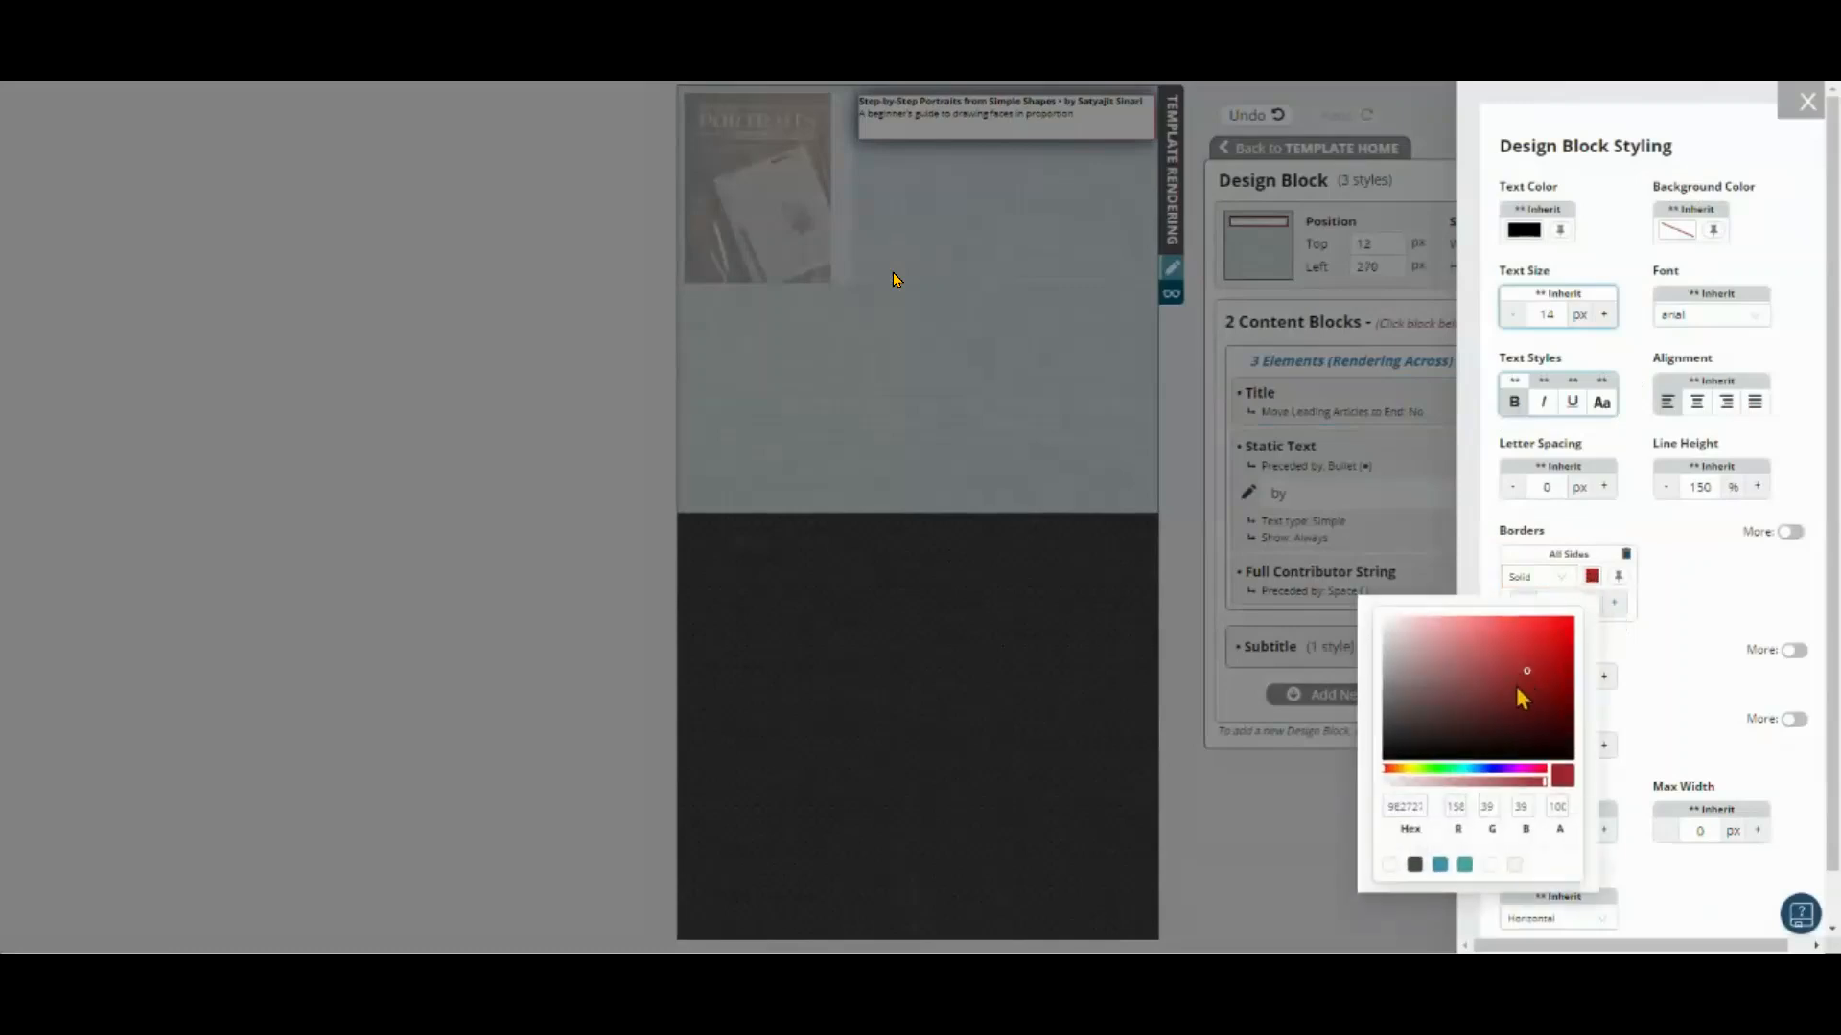
left_click(1661, 638)
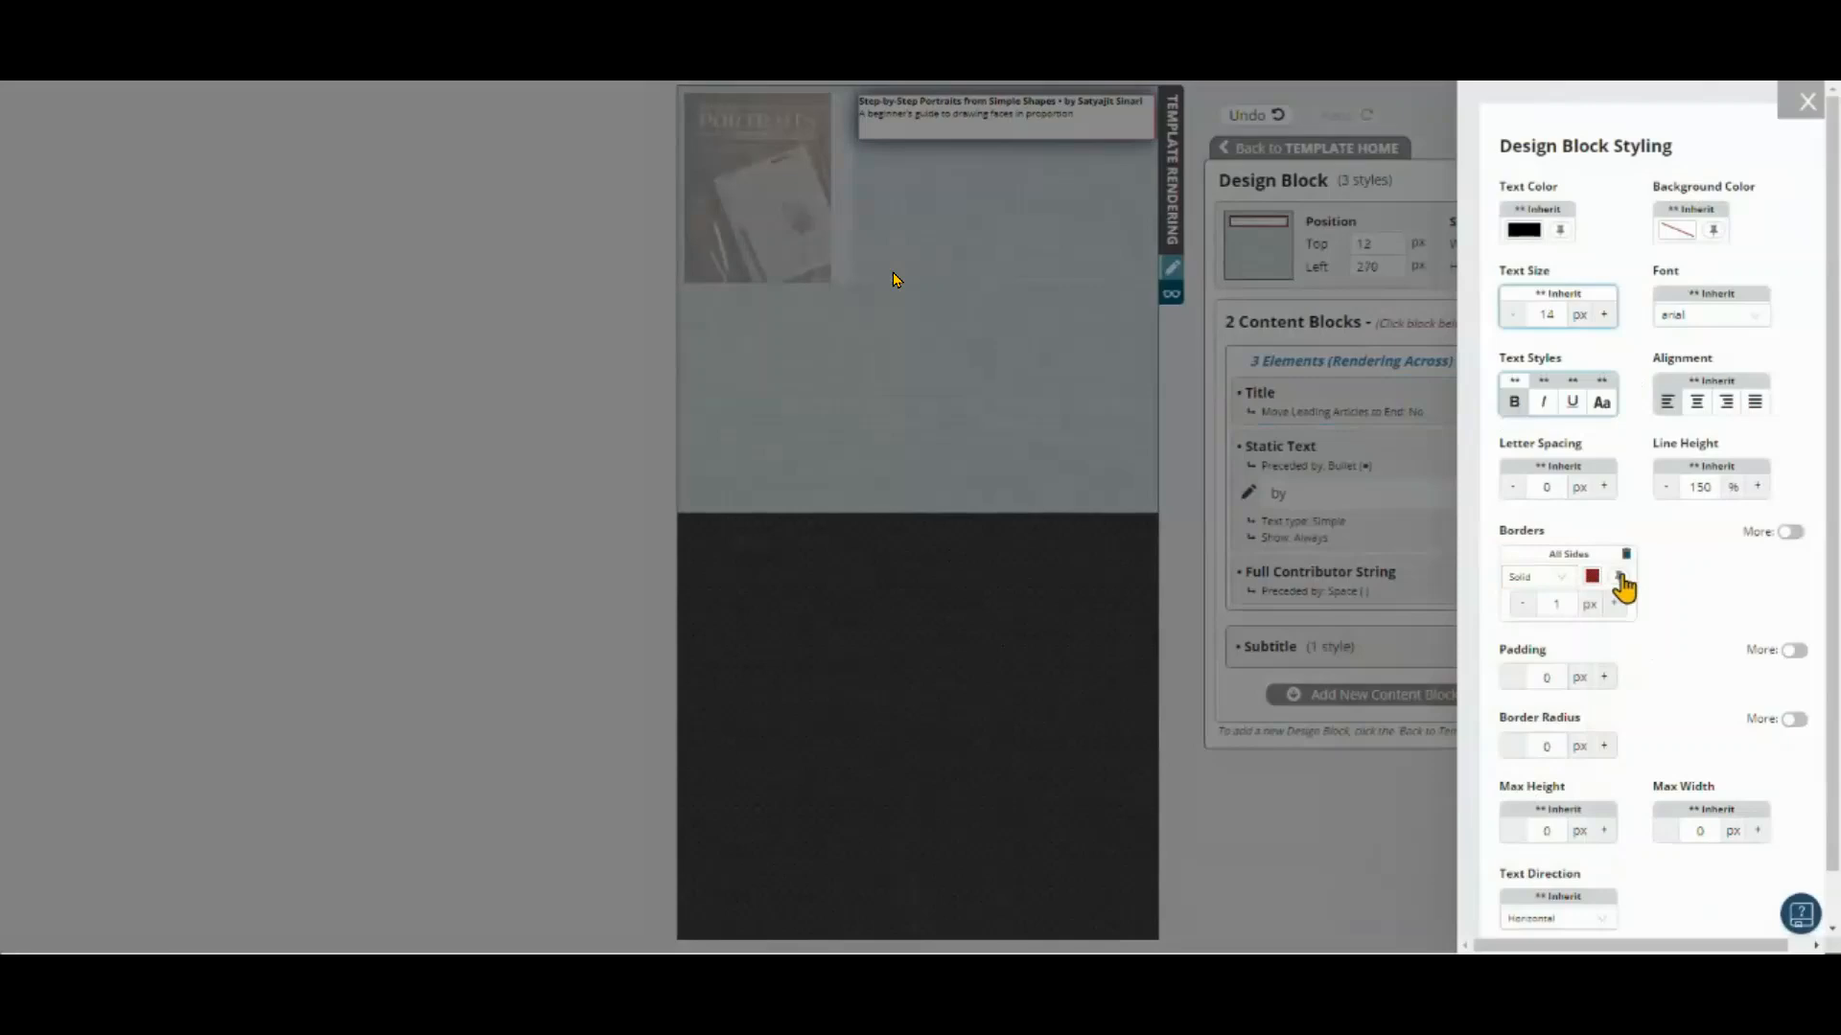
left_click(1591, 576)
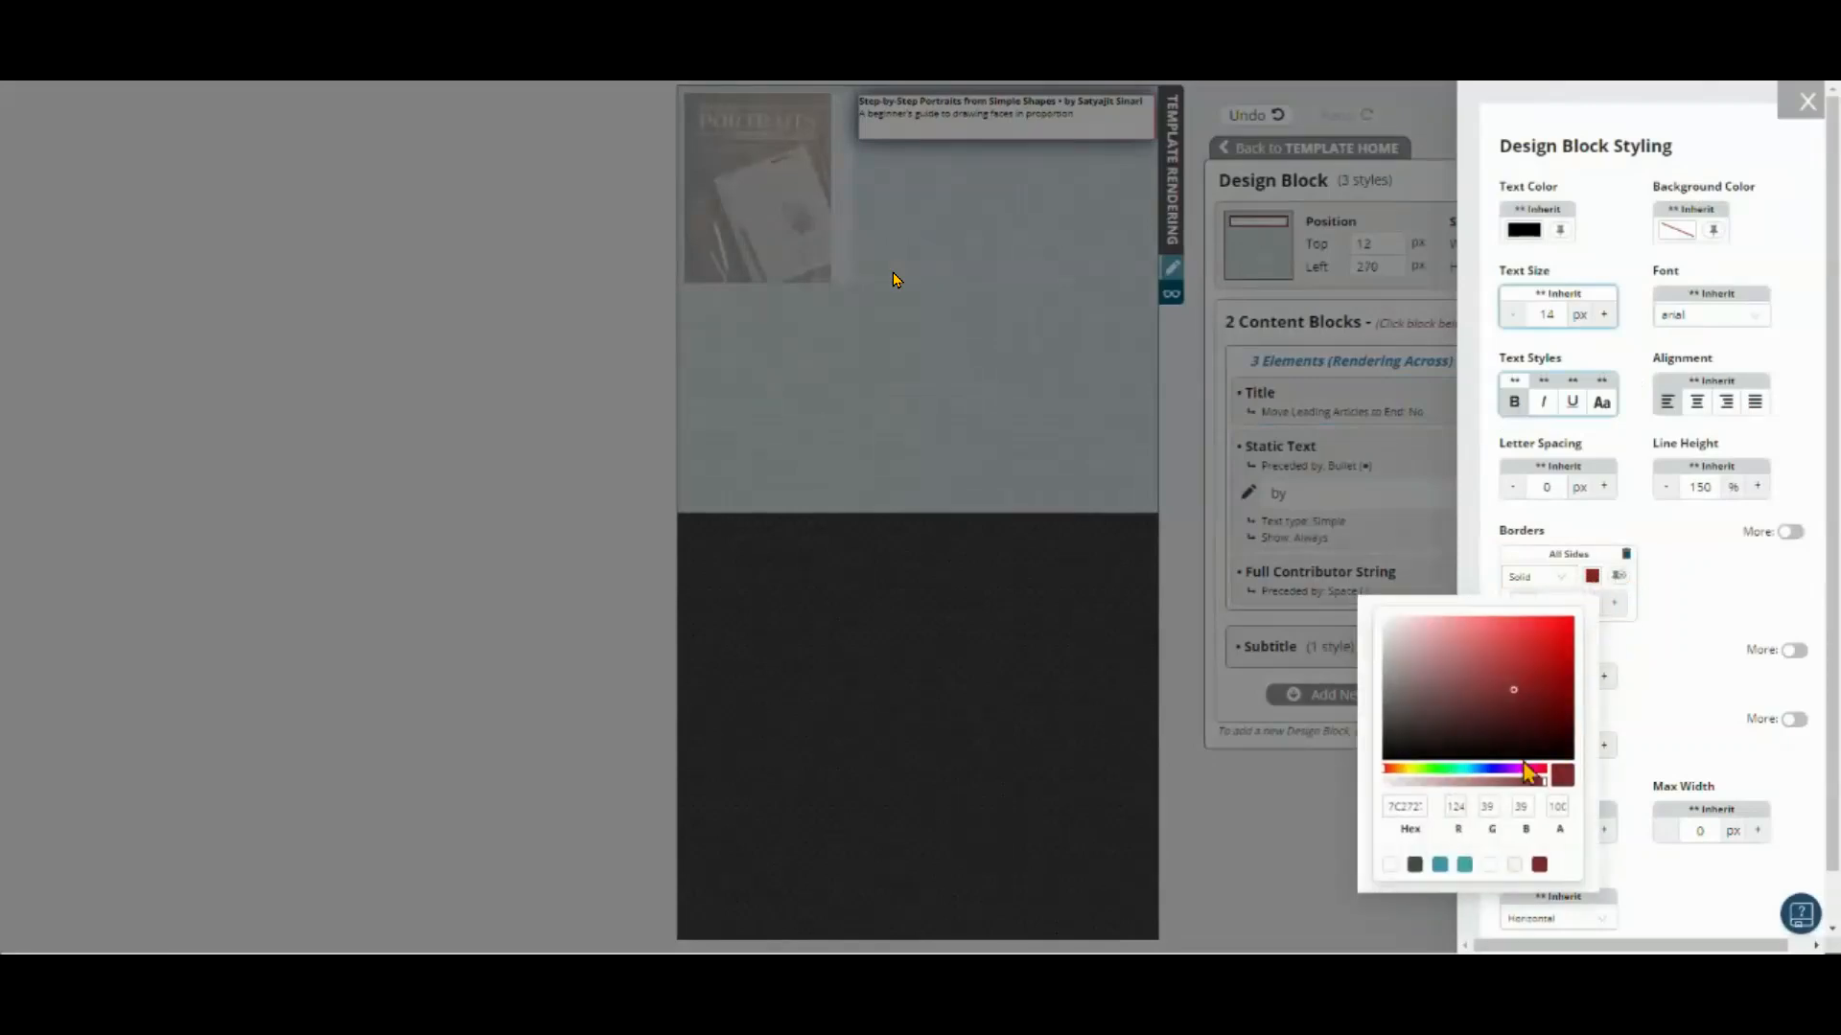
left_click_drag(1393, 807, 1419, 808)
left_click(1409, 806)
left_click(1652, 659)
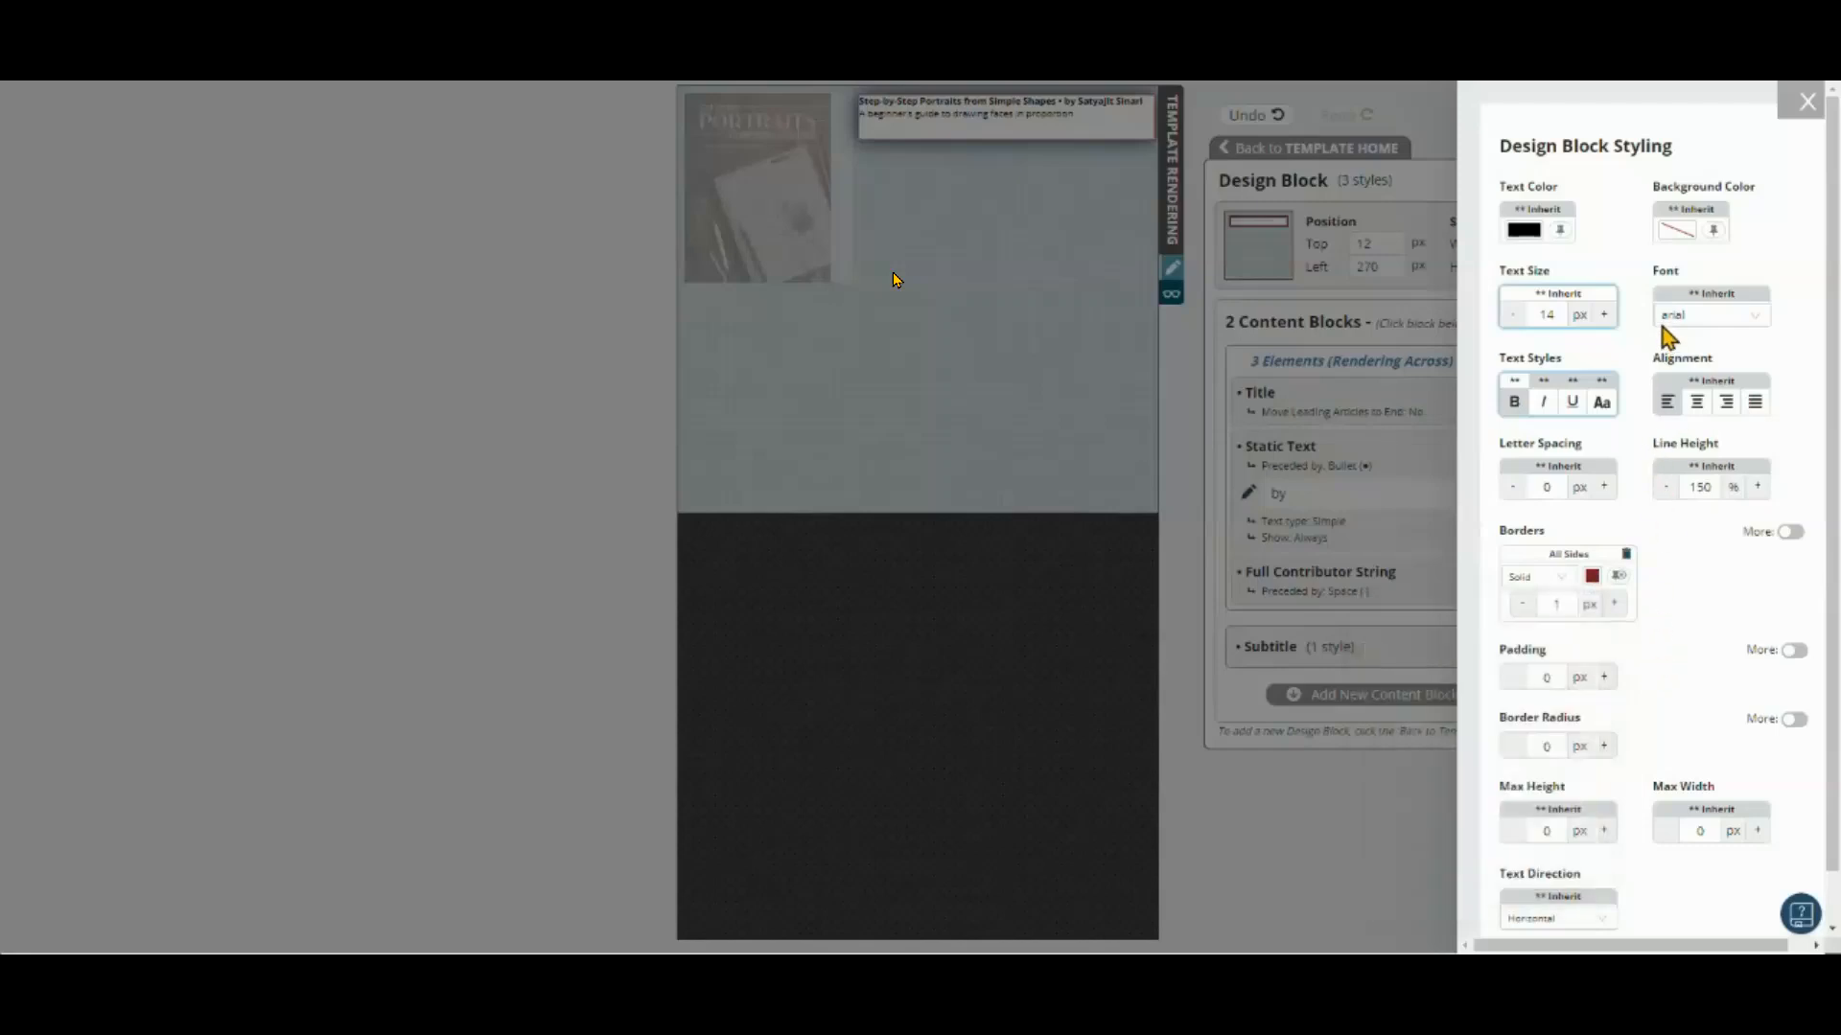
left_click(1806, 100)
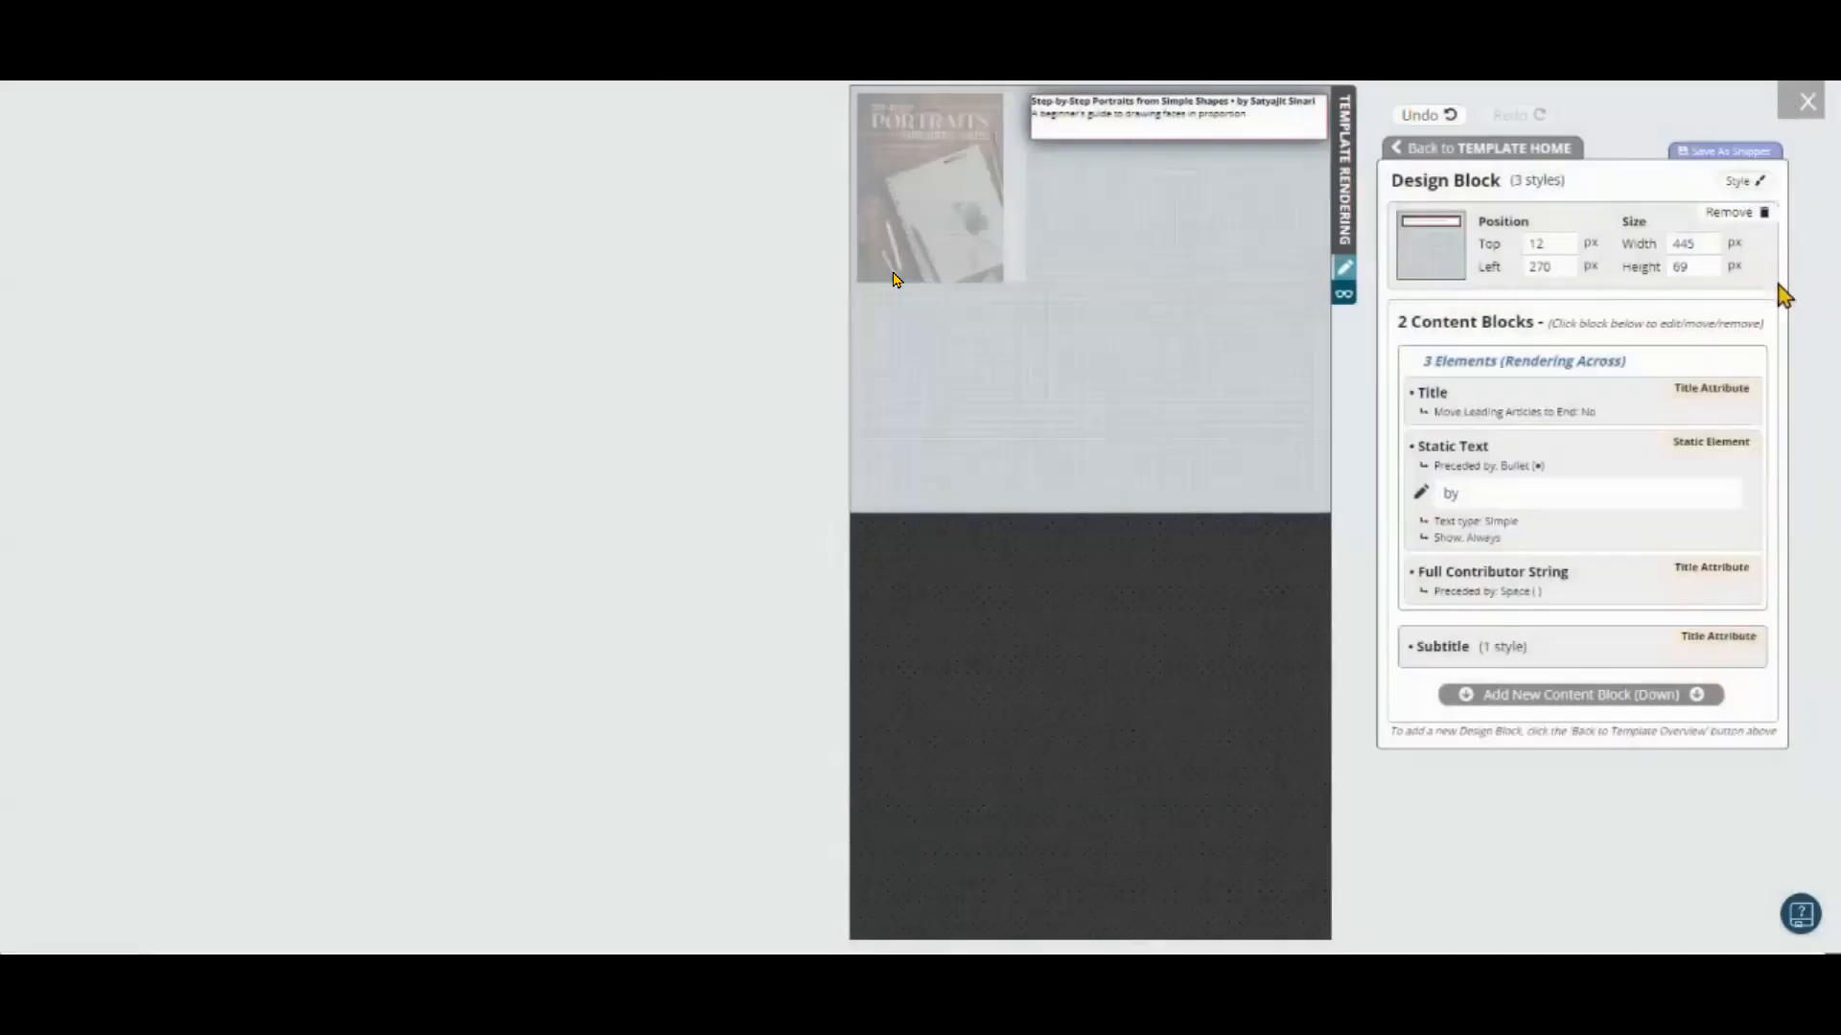
Step: Save the heading design block as a snippet named "Red Border Heading"
left_click(1712, 150)
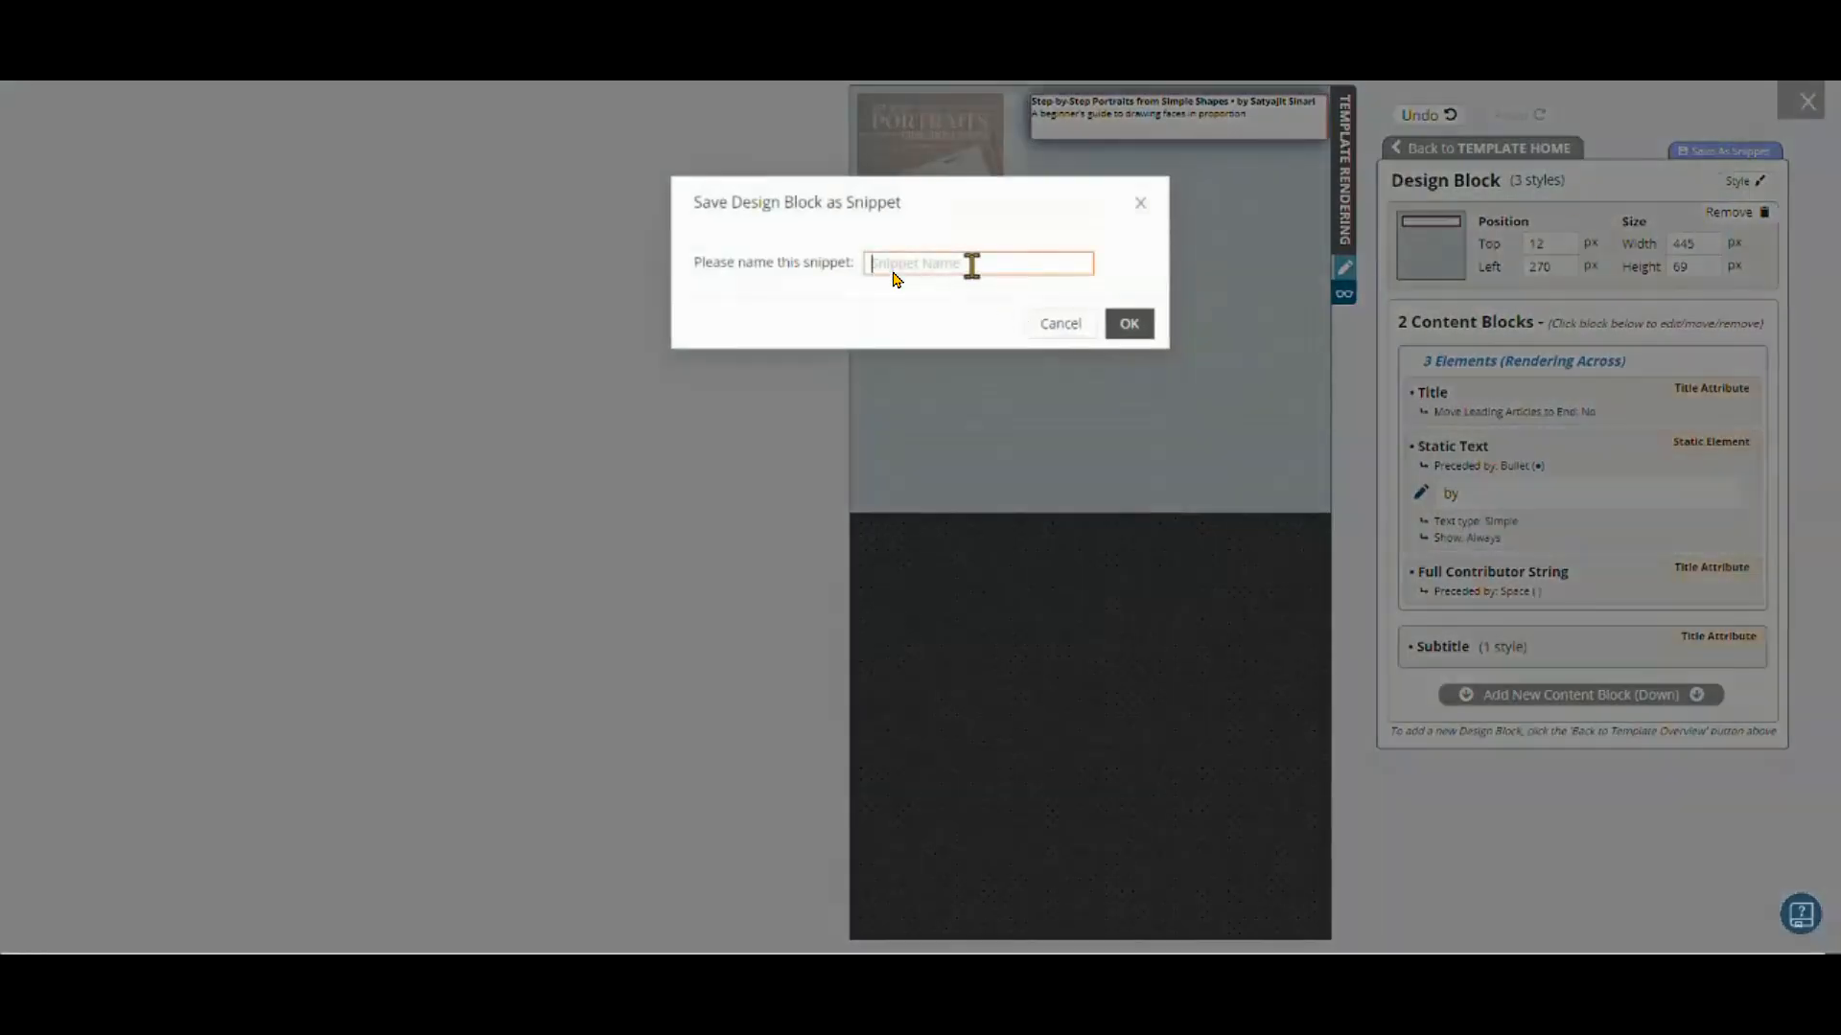
type("Red Border Heading")
left_click(1141, 326)
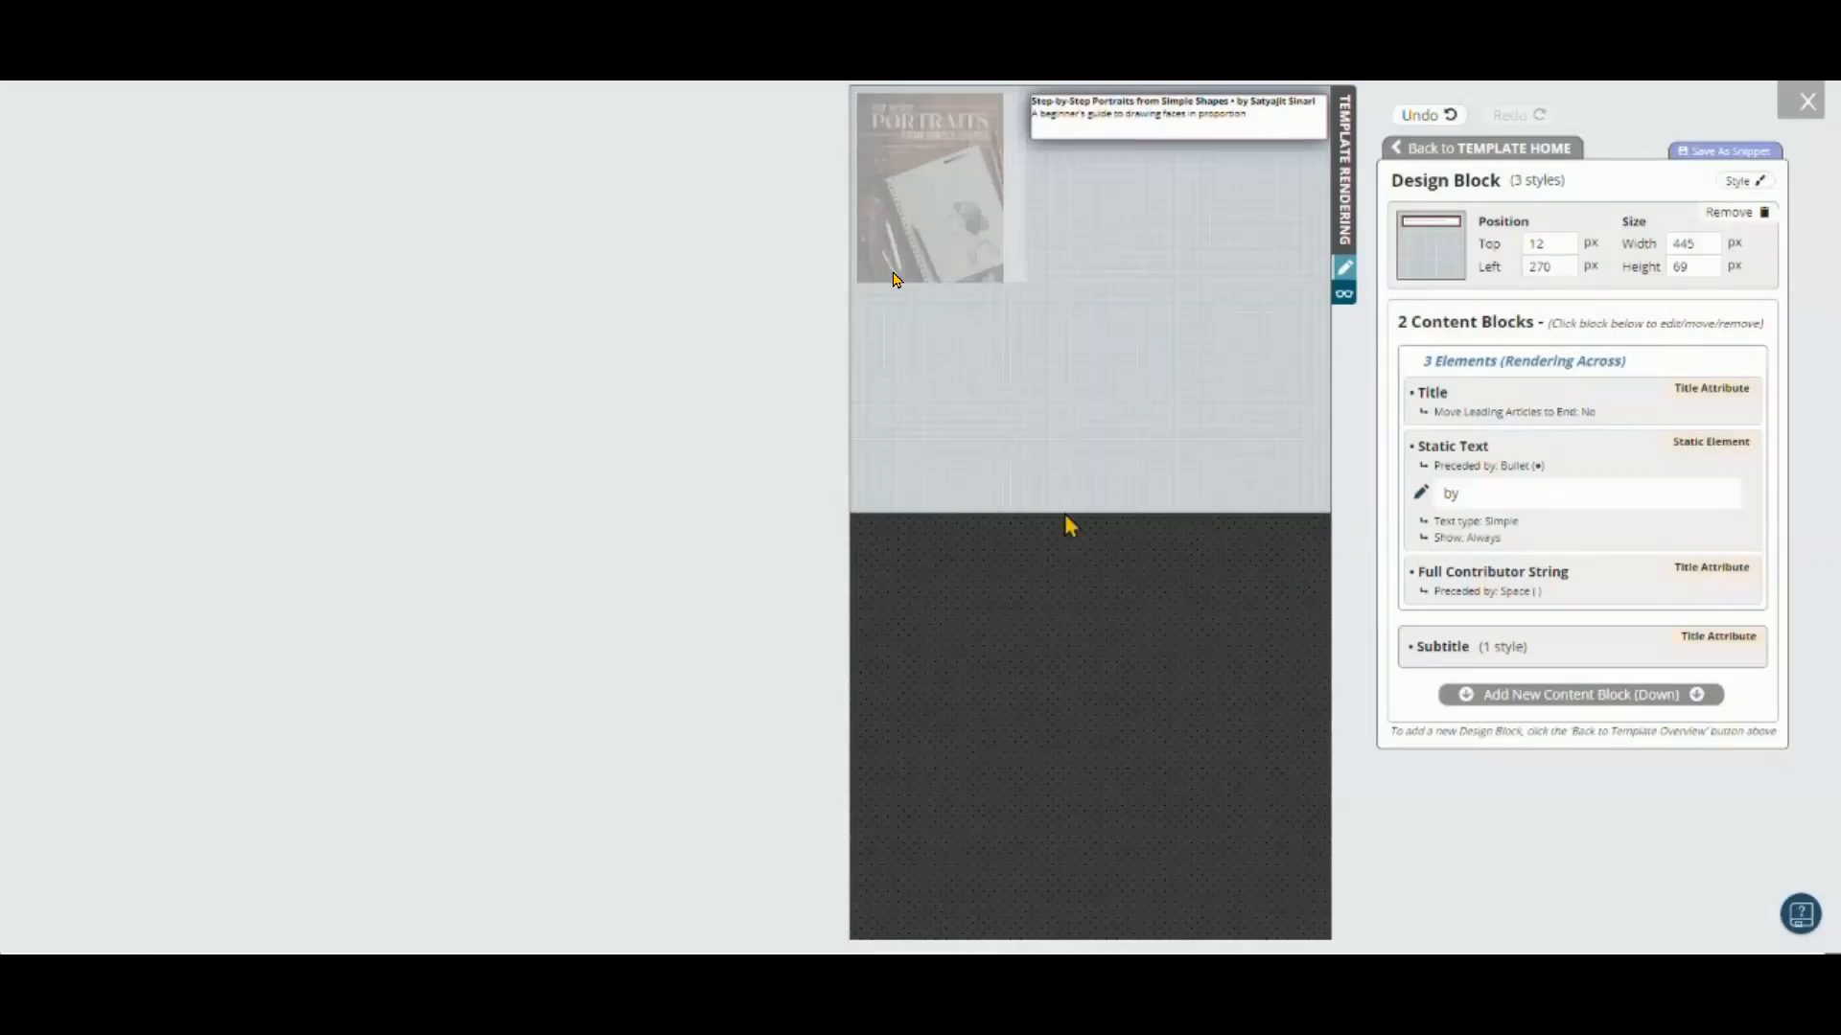
Step: Add an empty design block directly below the jacket cover and resize it to about 247 by 213 px
left_click(1453, 150)
left_click(1471, 827)
left_click_drag(952, 104, 1038, 477)
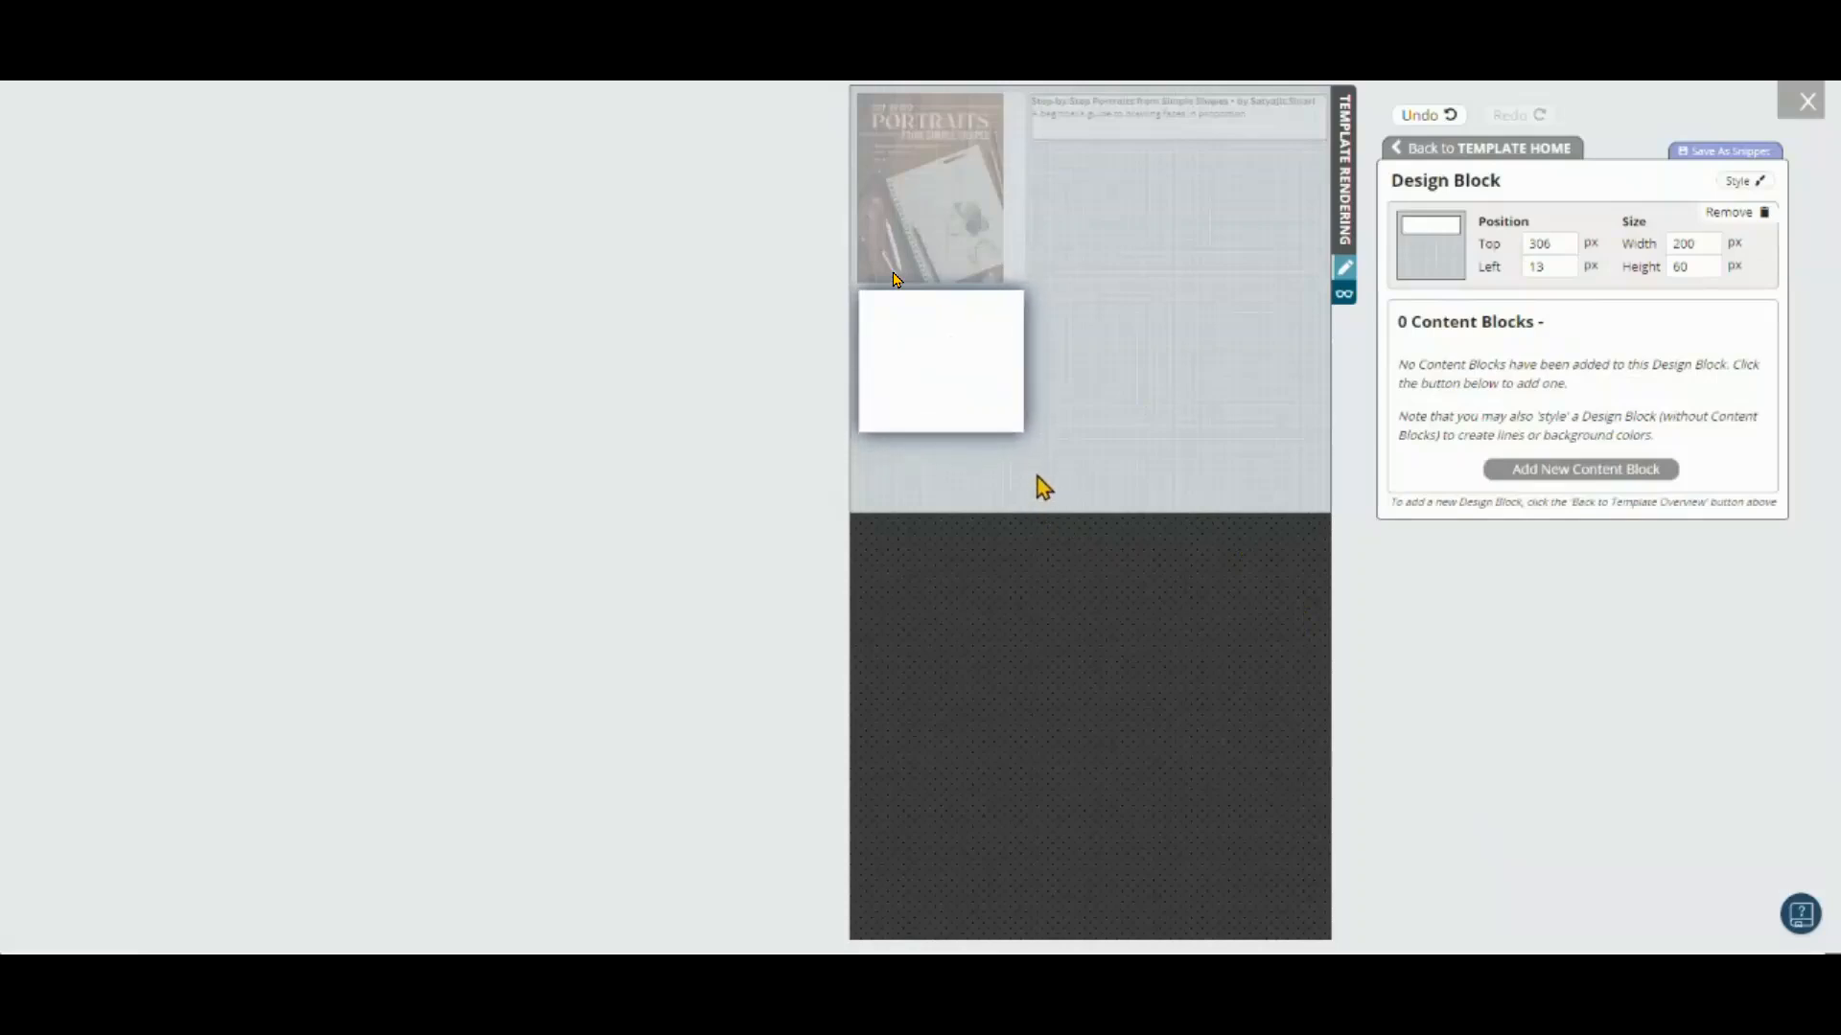
Step: Add ISBN 13, BISAC - 1st Level, Format and U.S. Dollars as separate content blocks in the design block below the cover
left_click(1531, 470)
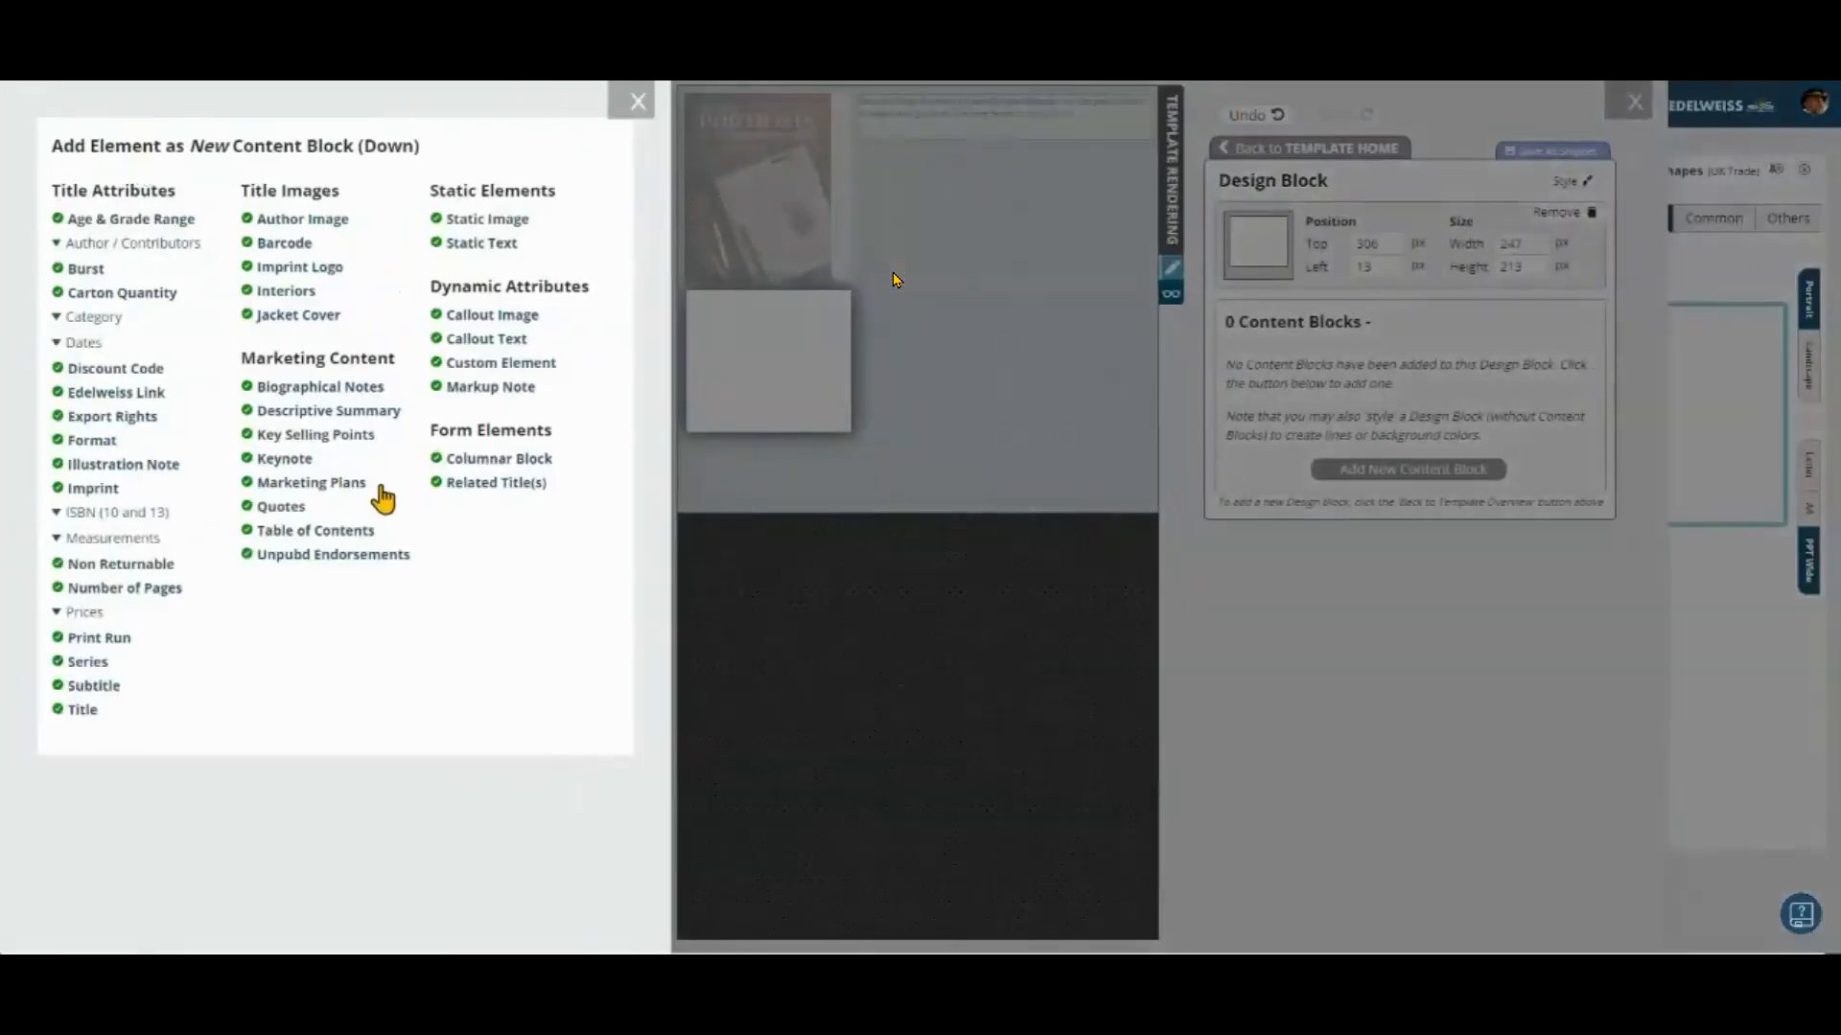
left_click(114, 515)
left_click(115, 565)
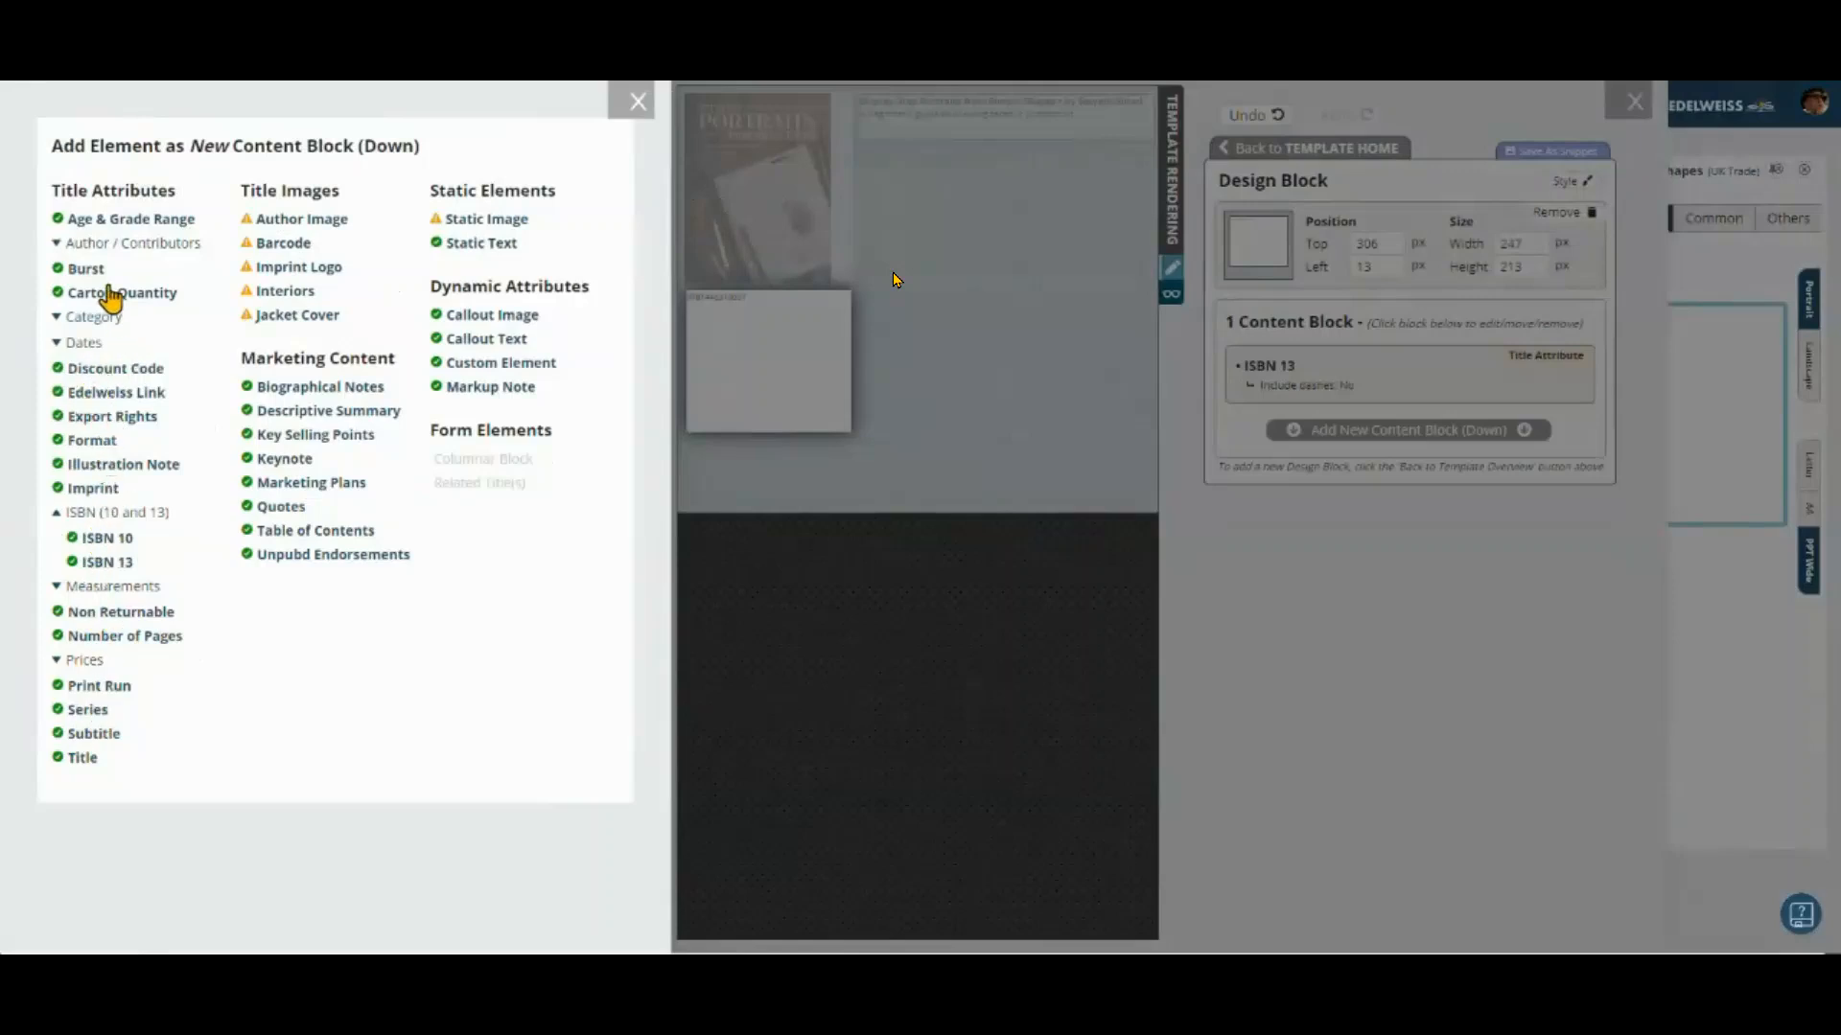
left_click(88, 320)
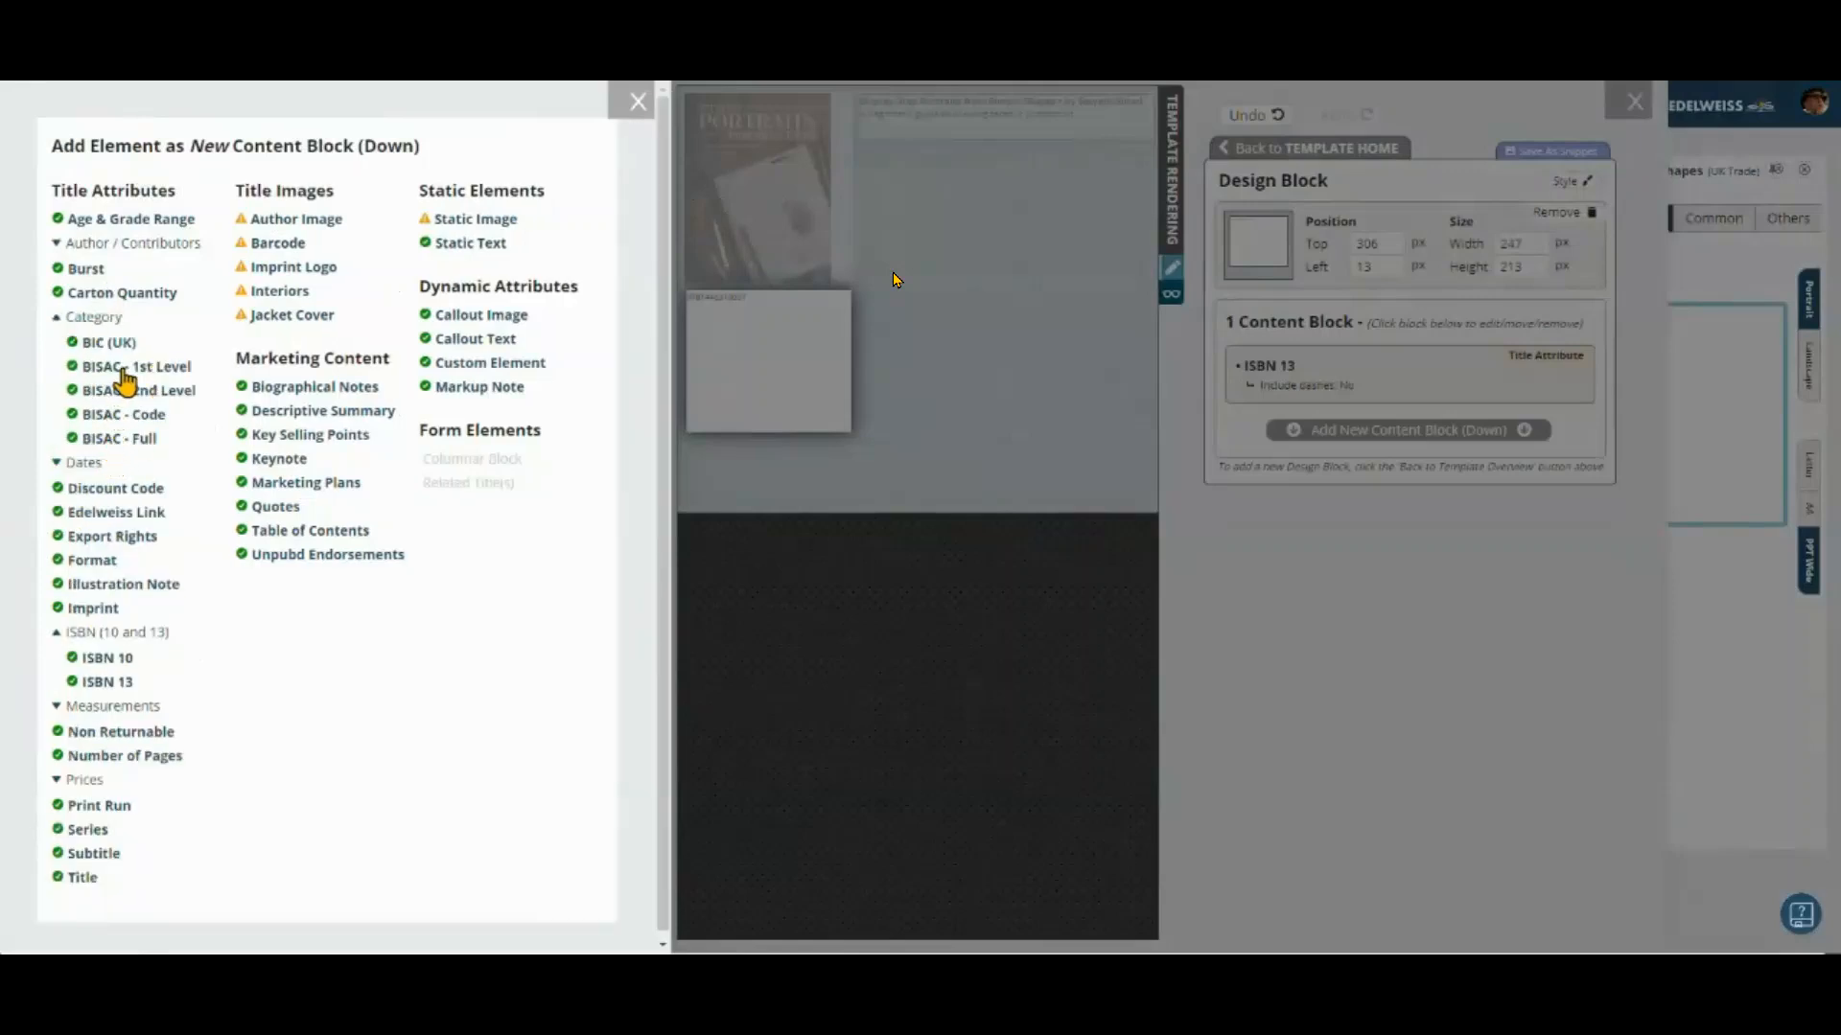
left_click(125, 372)
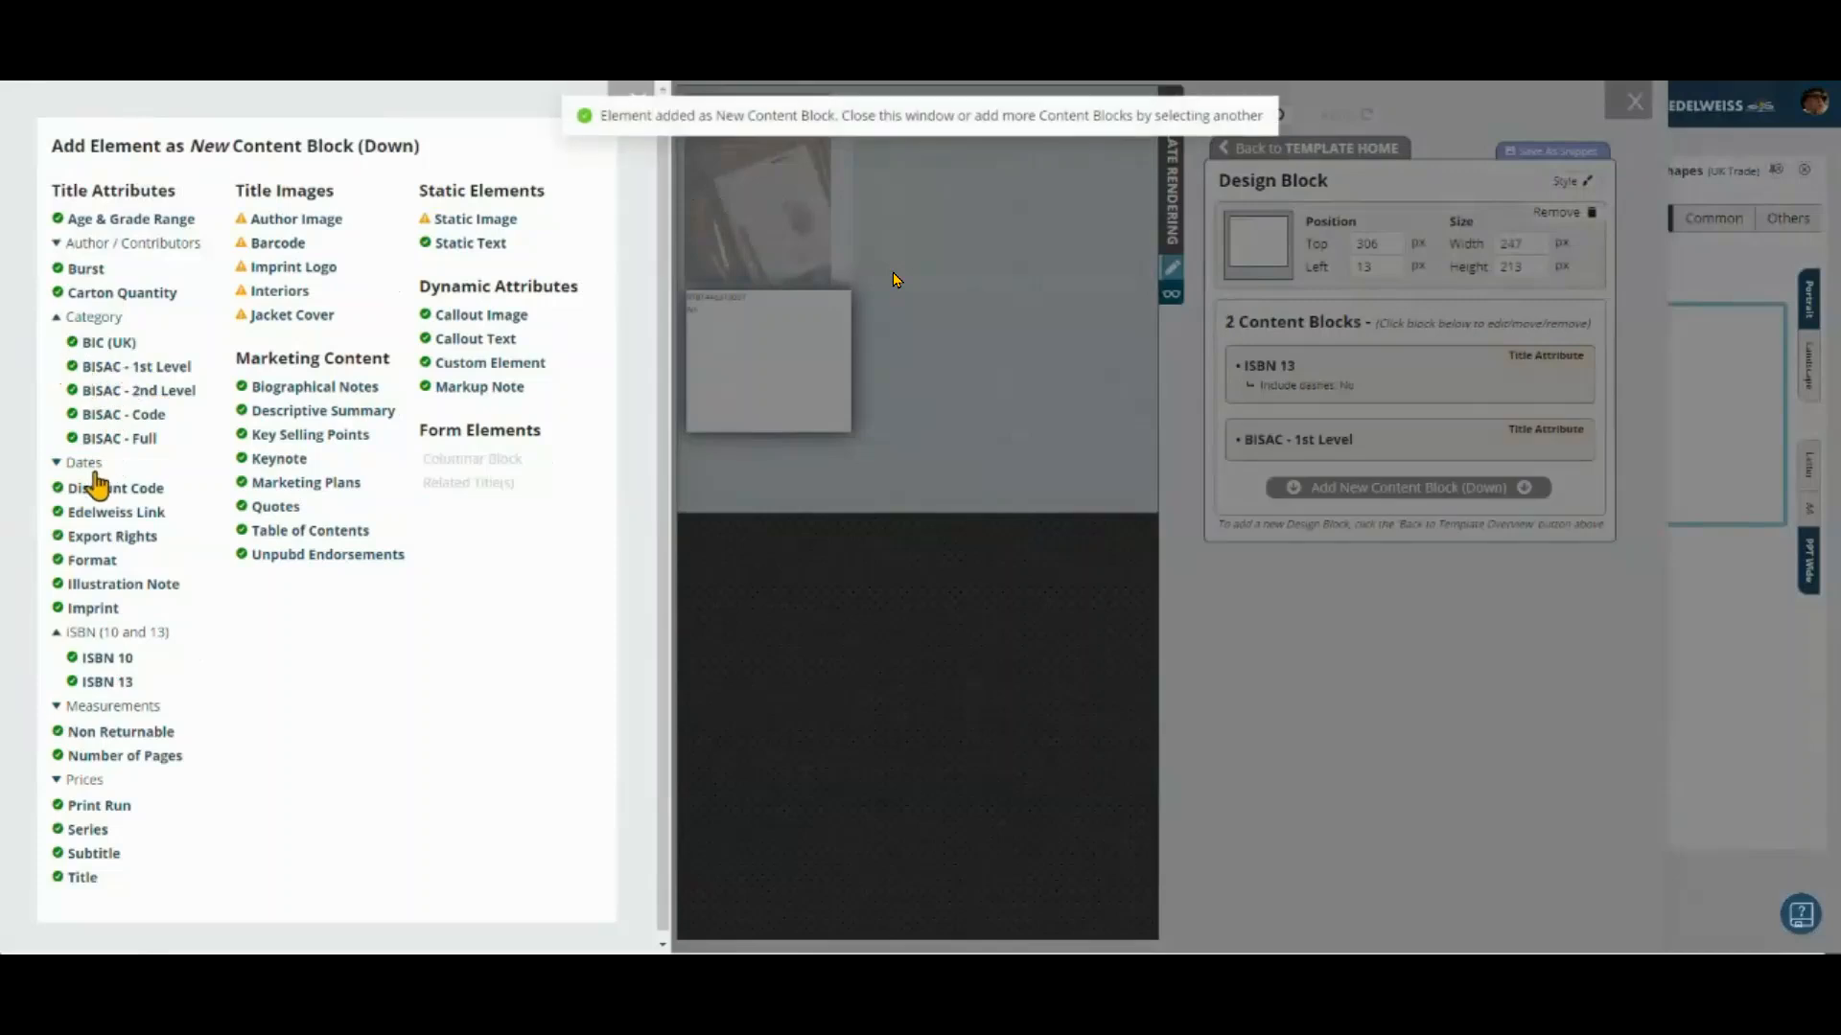
left_click(96, 562)
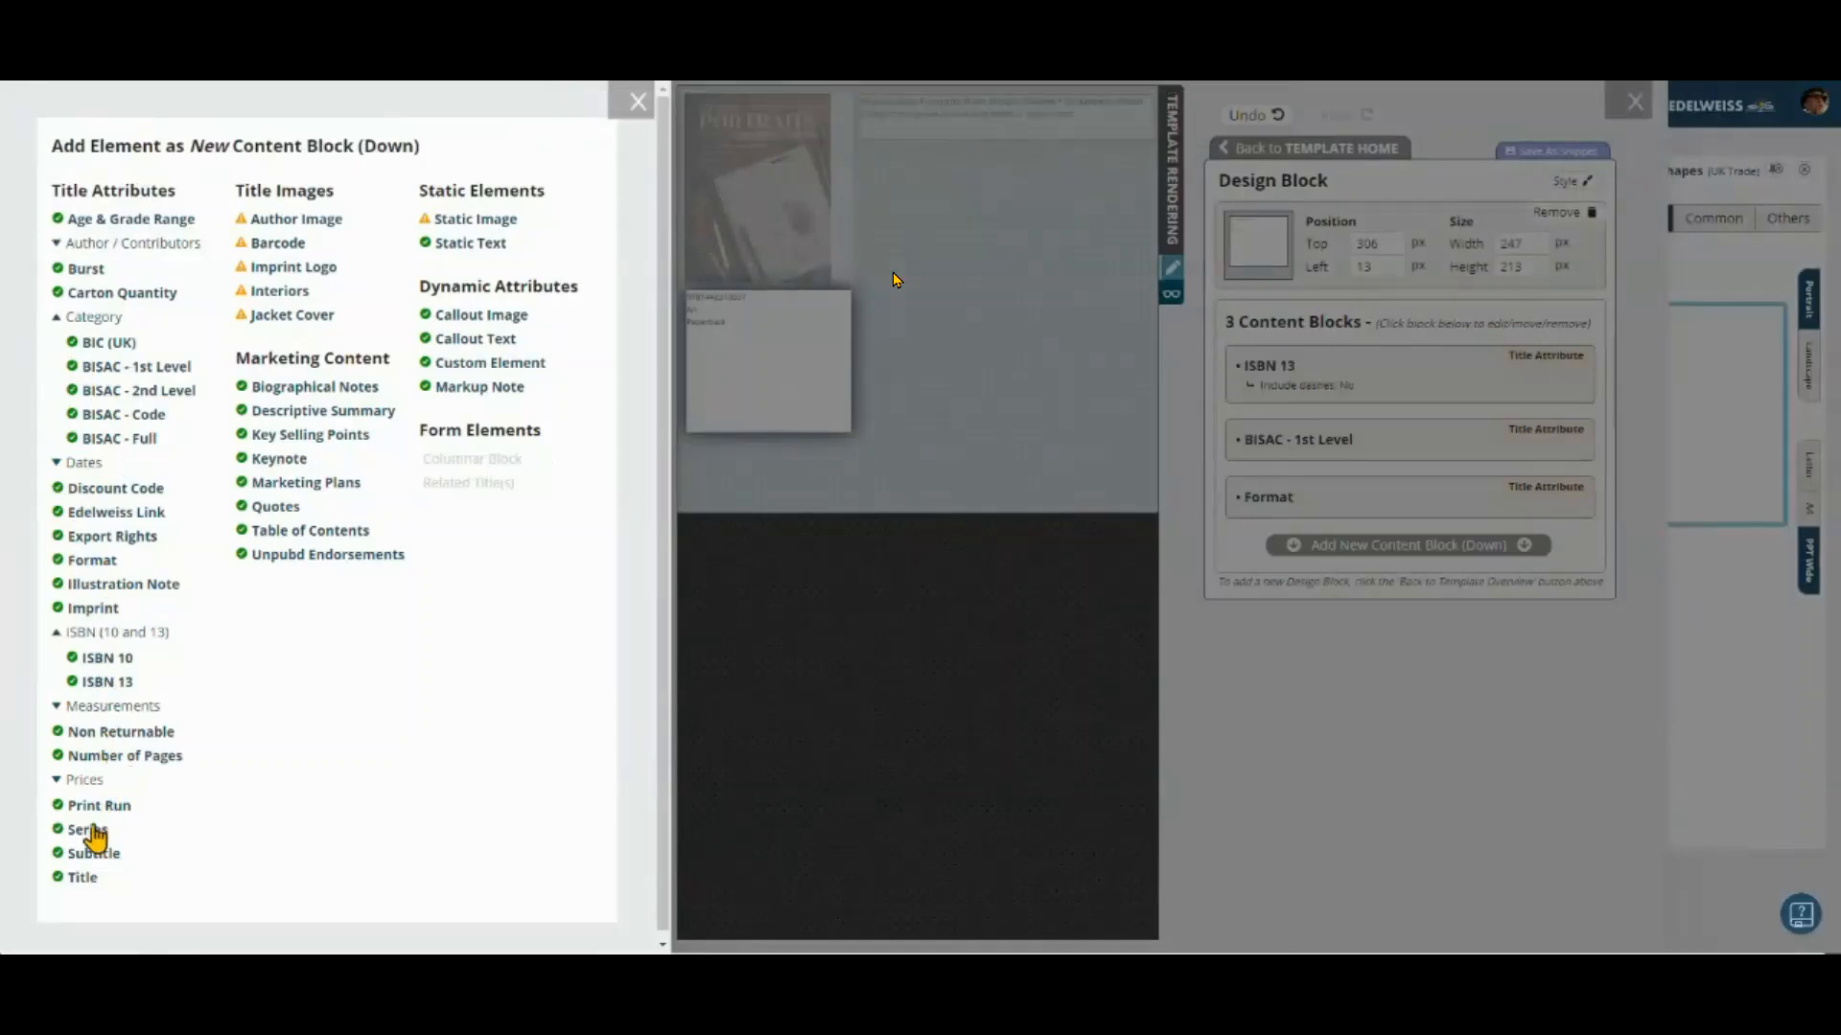
left_click(85, 780)
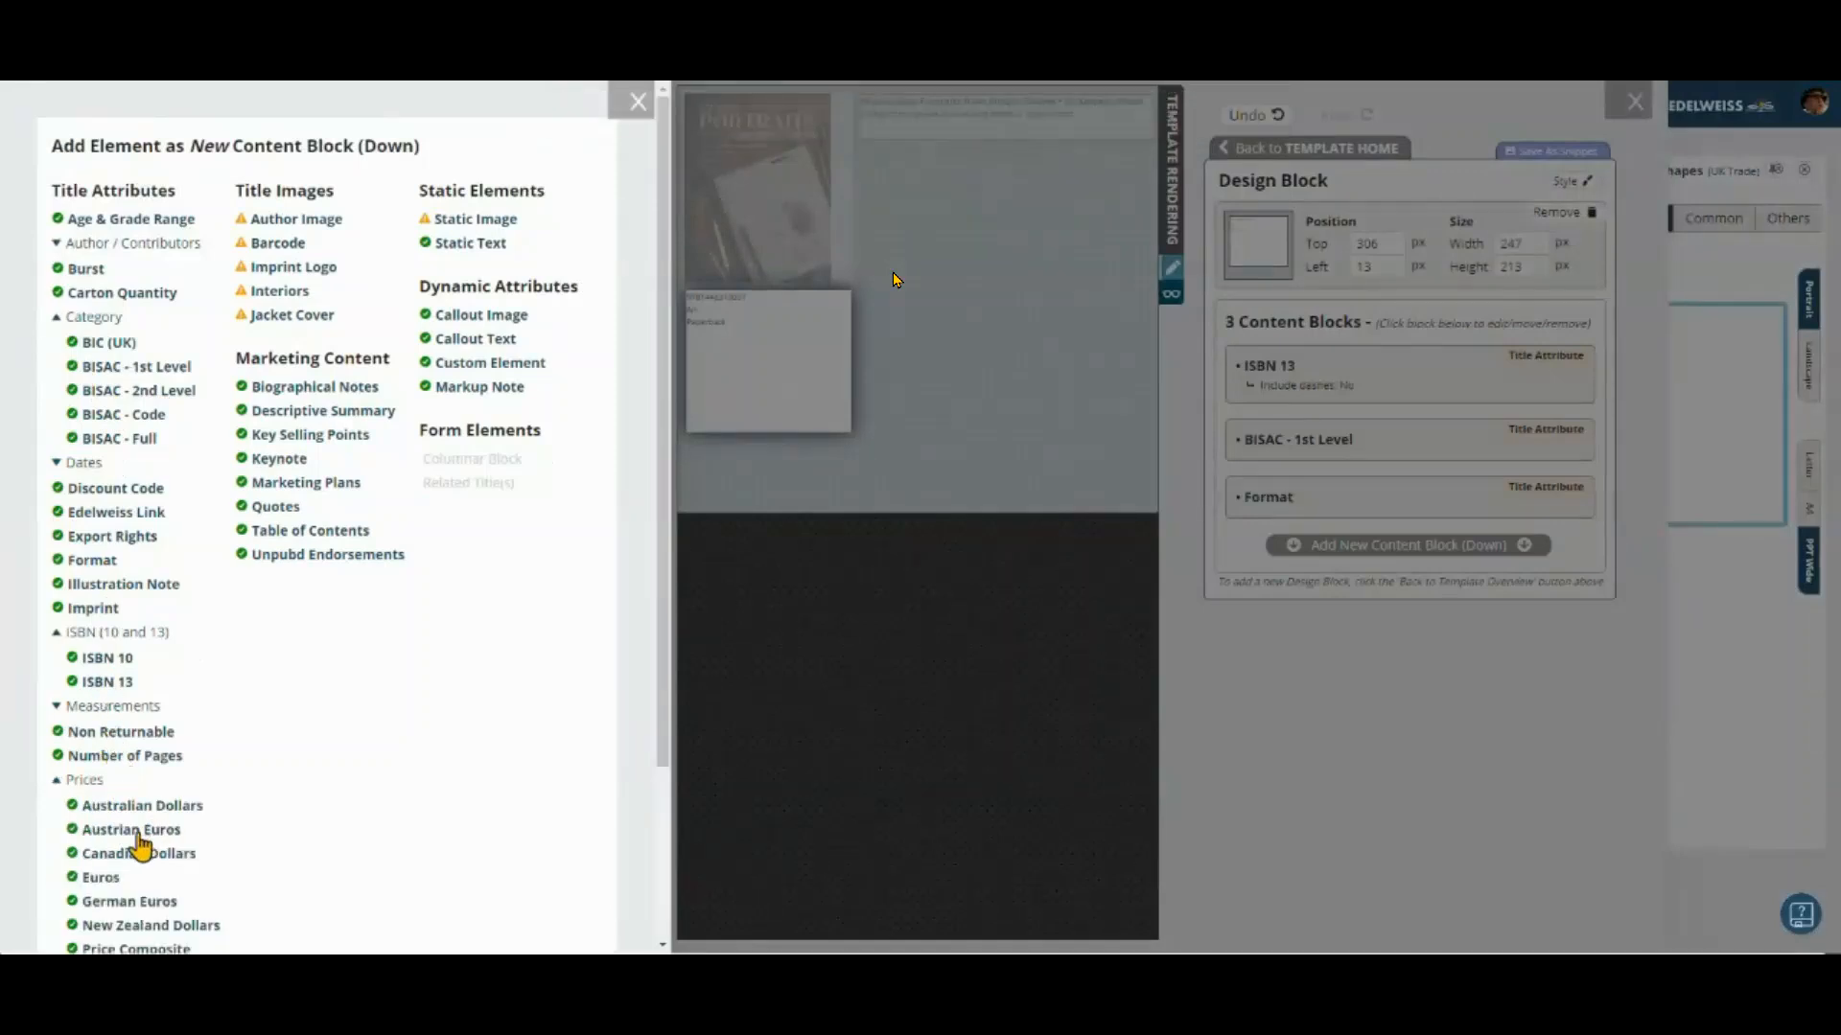
scroll(144, 848, "down", 2)
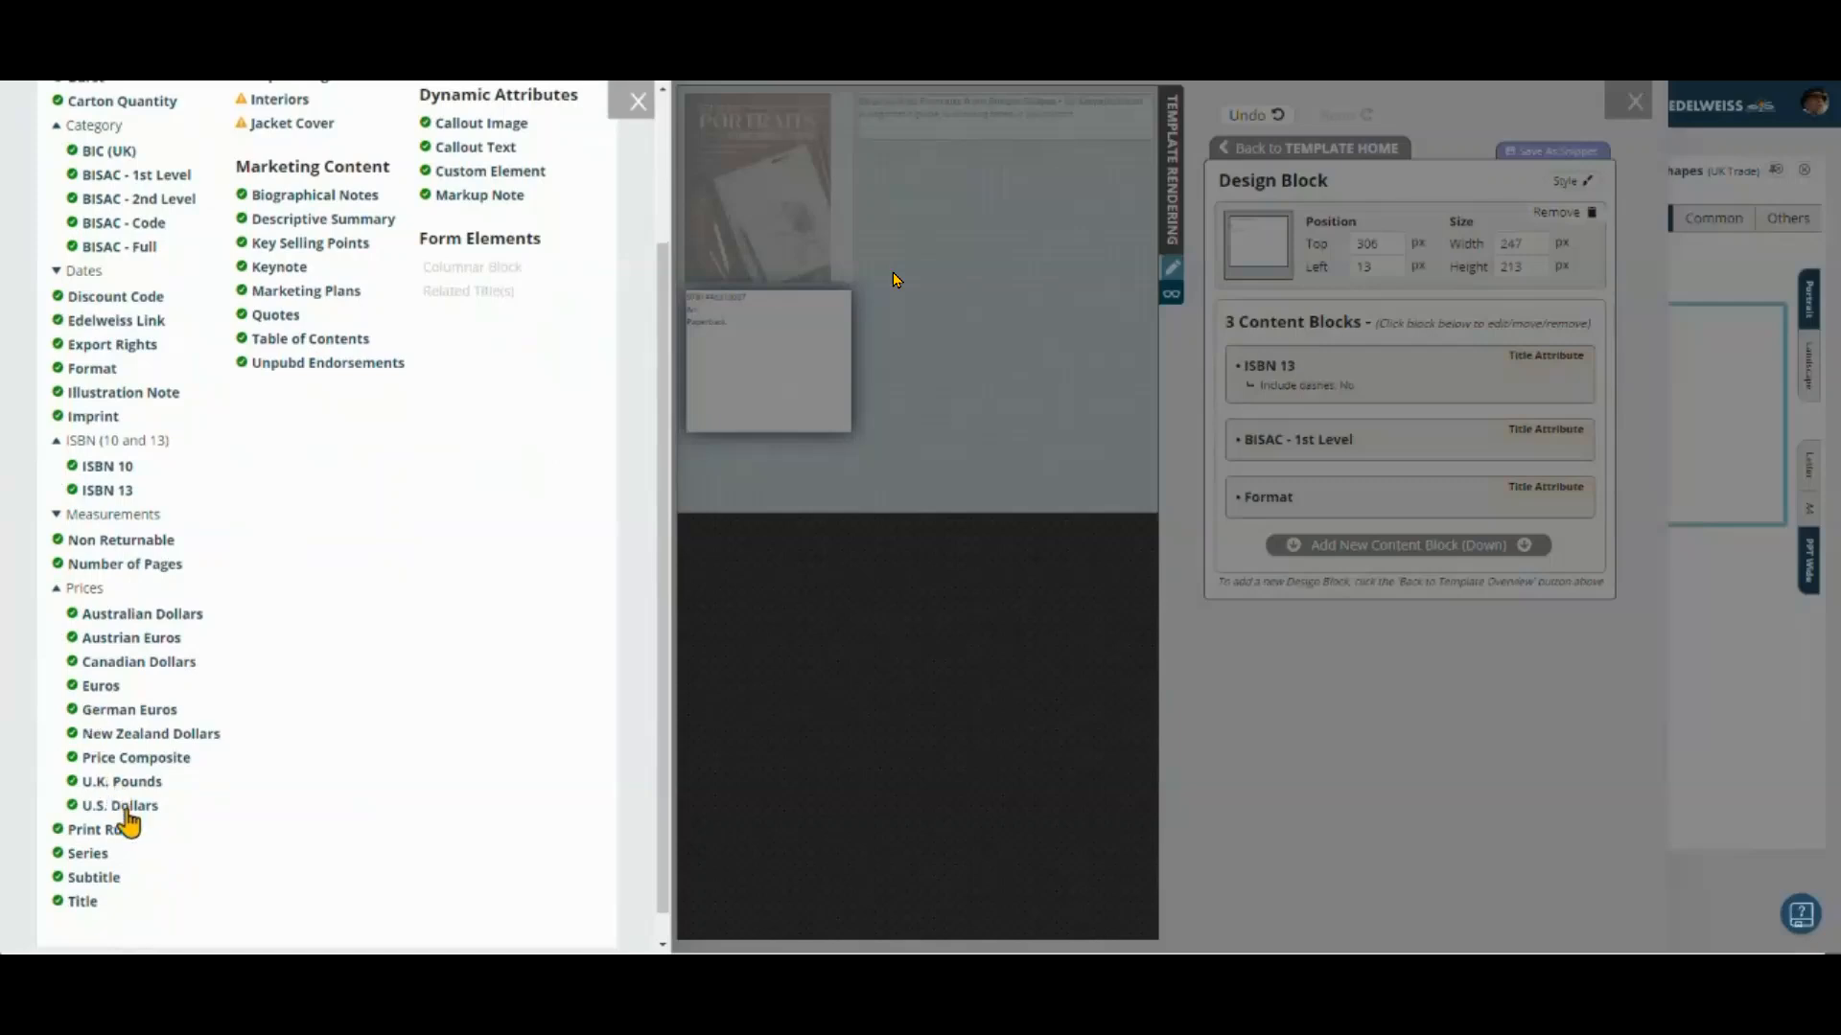
left_click(119, 806)
left_click(774, 366)
Step: Add the U.K. Pounds price across in the U.S. Dollars content block
mouse_move(1487, 575)
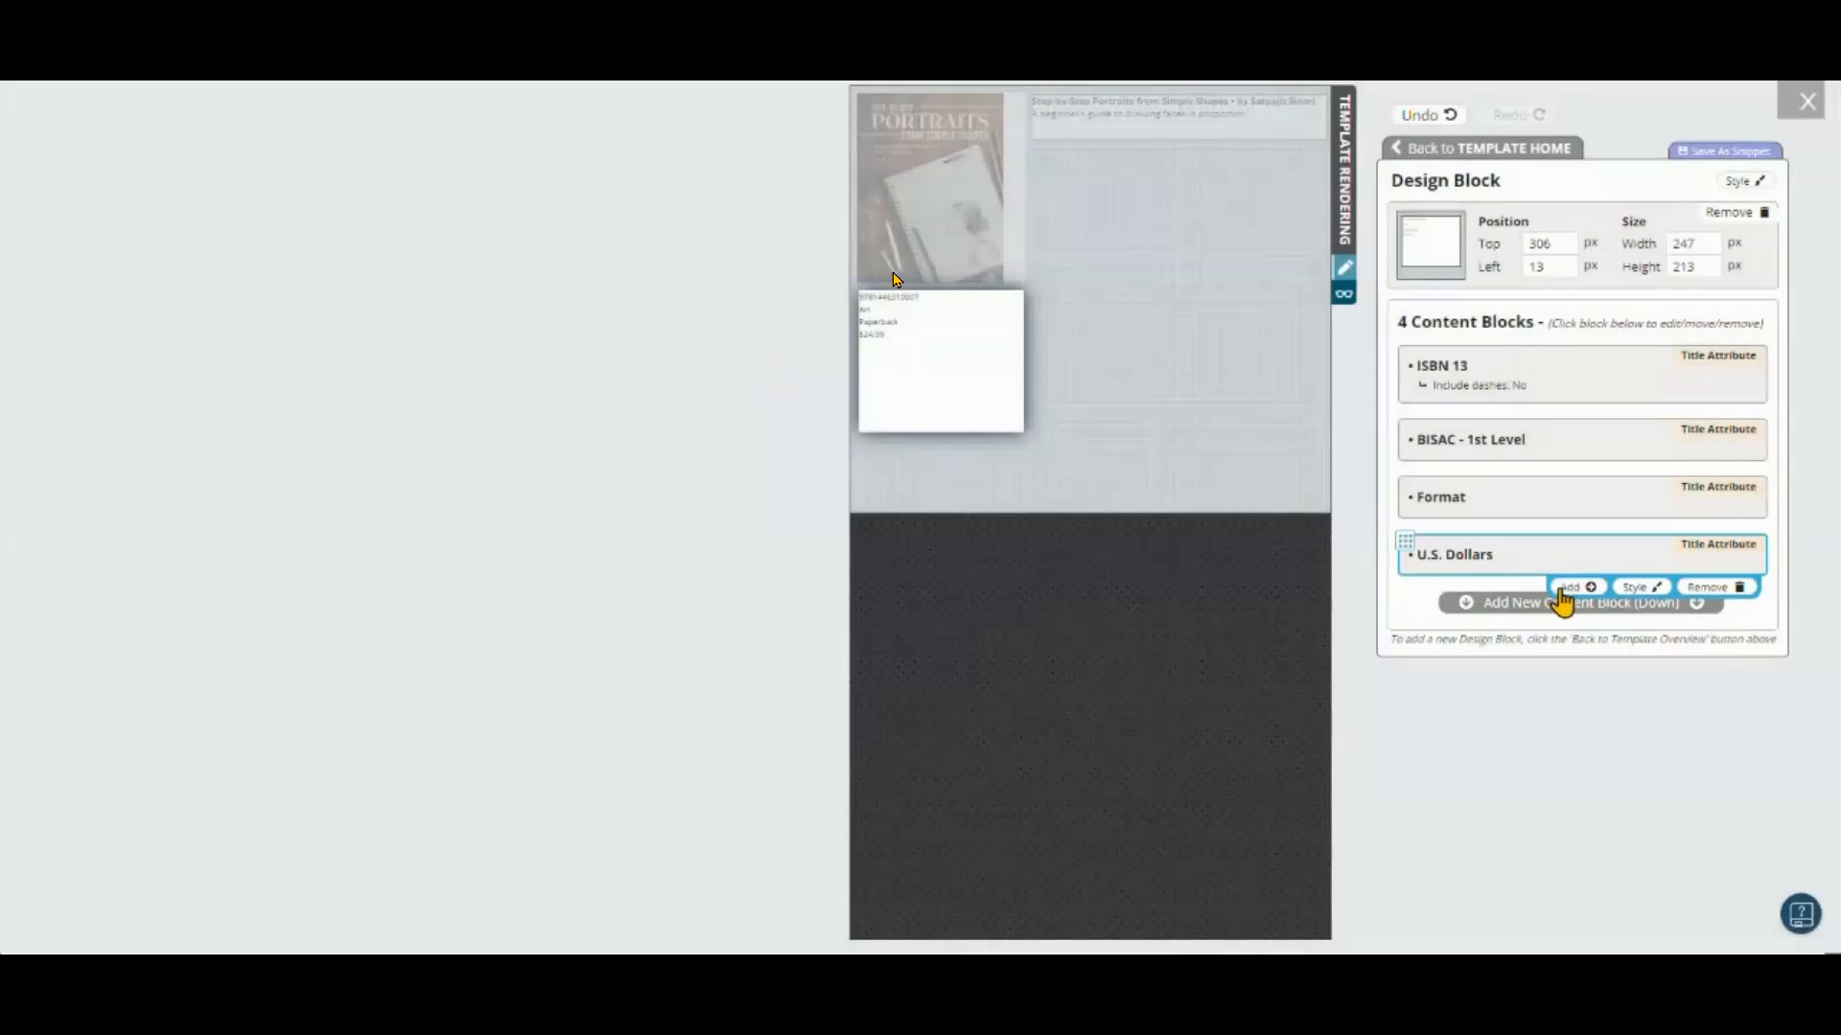
left_click(1572, 587)
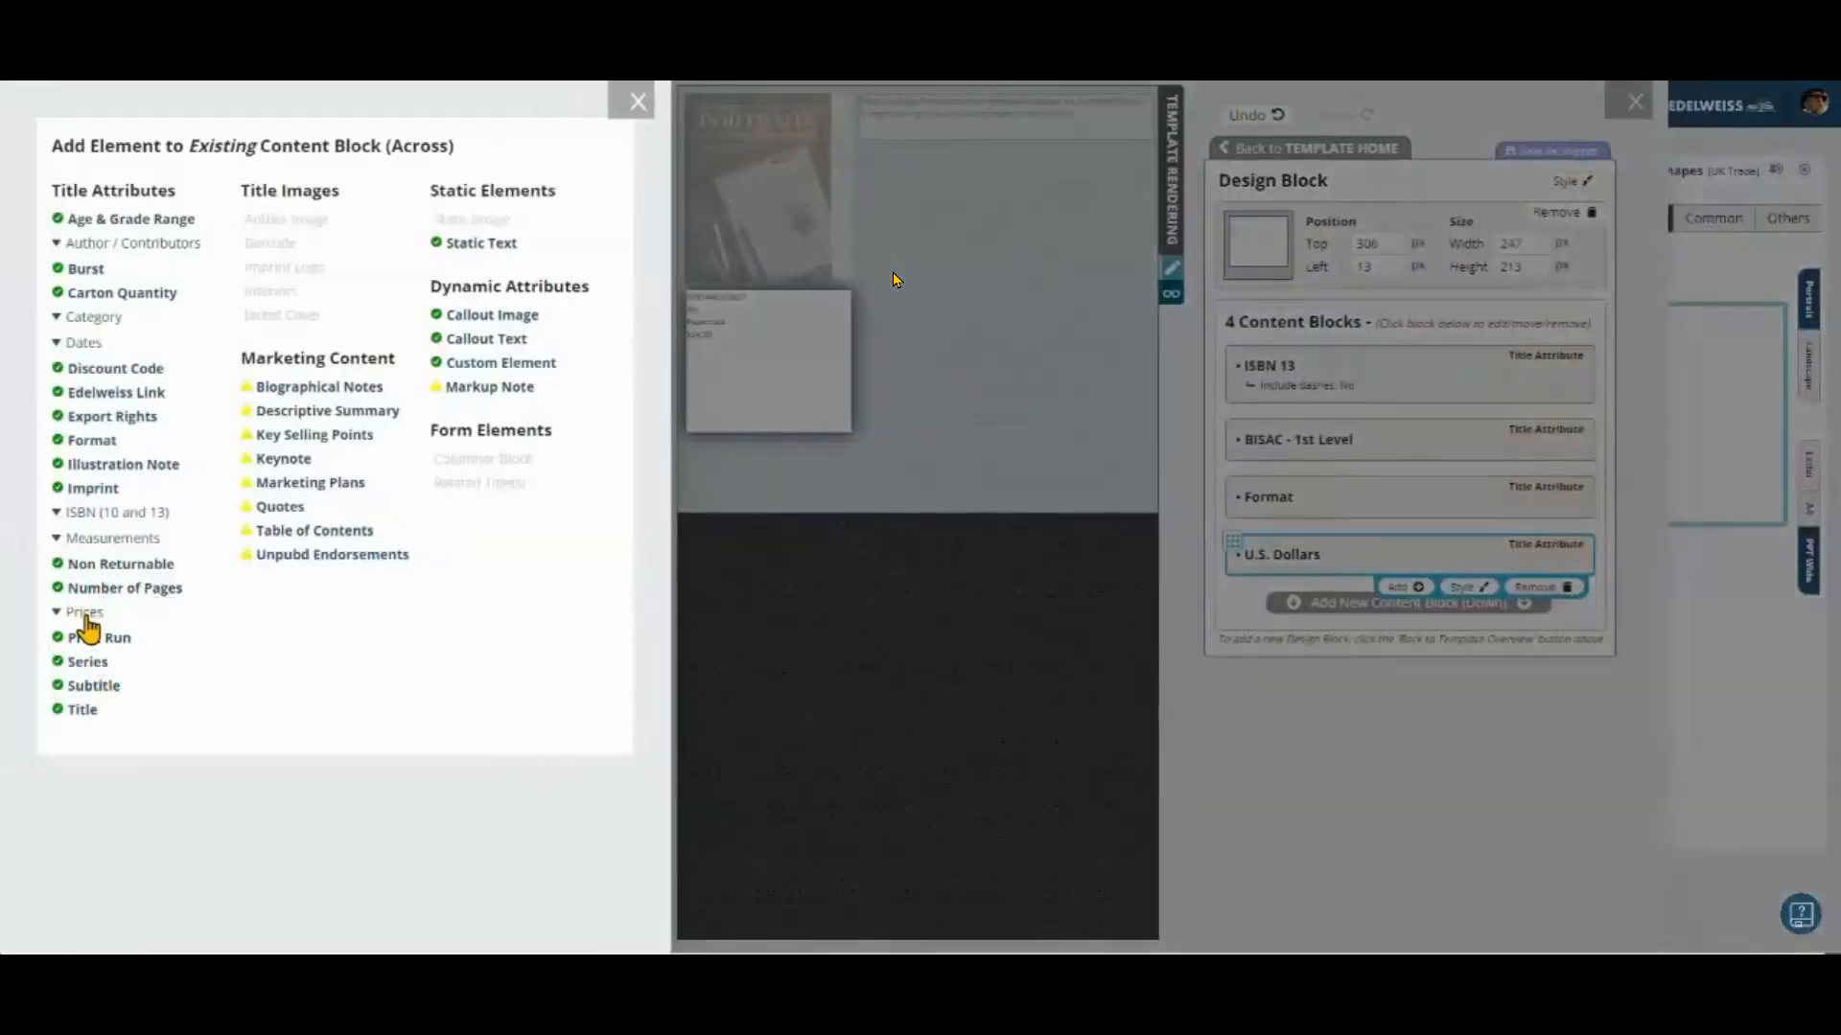
left_click(86, 614)
left_click(110, 806)
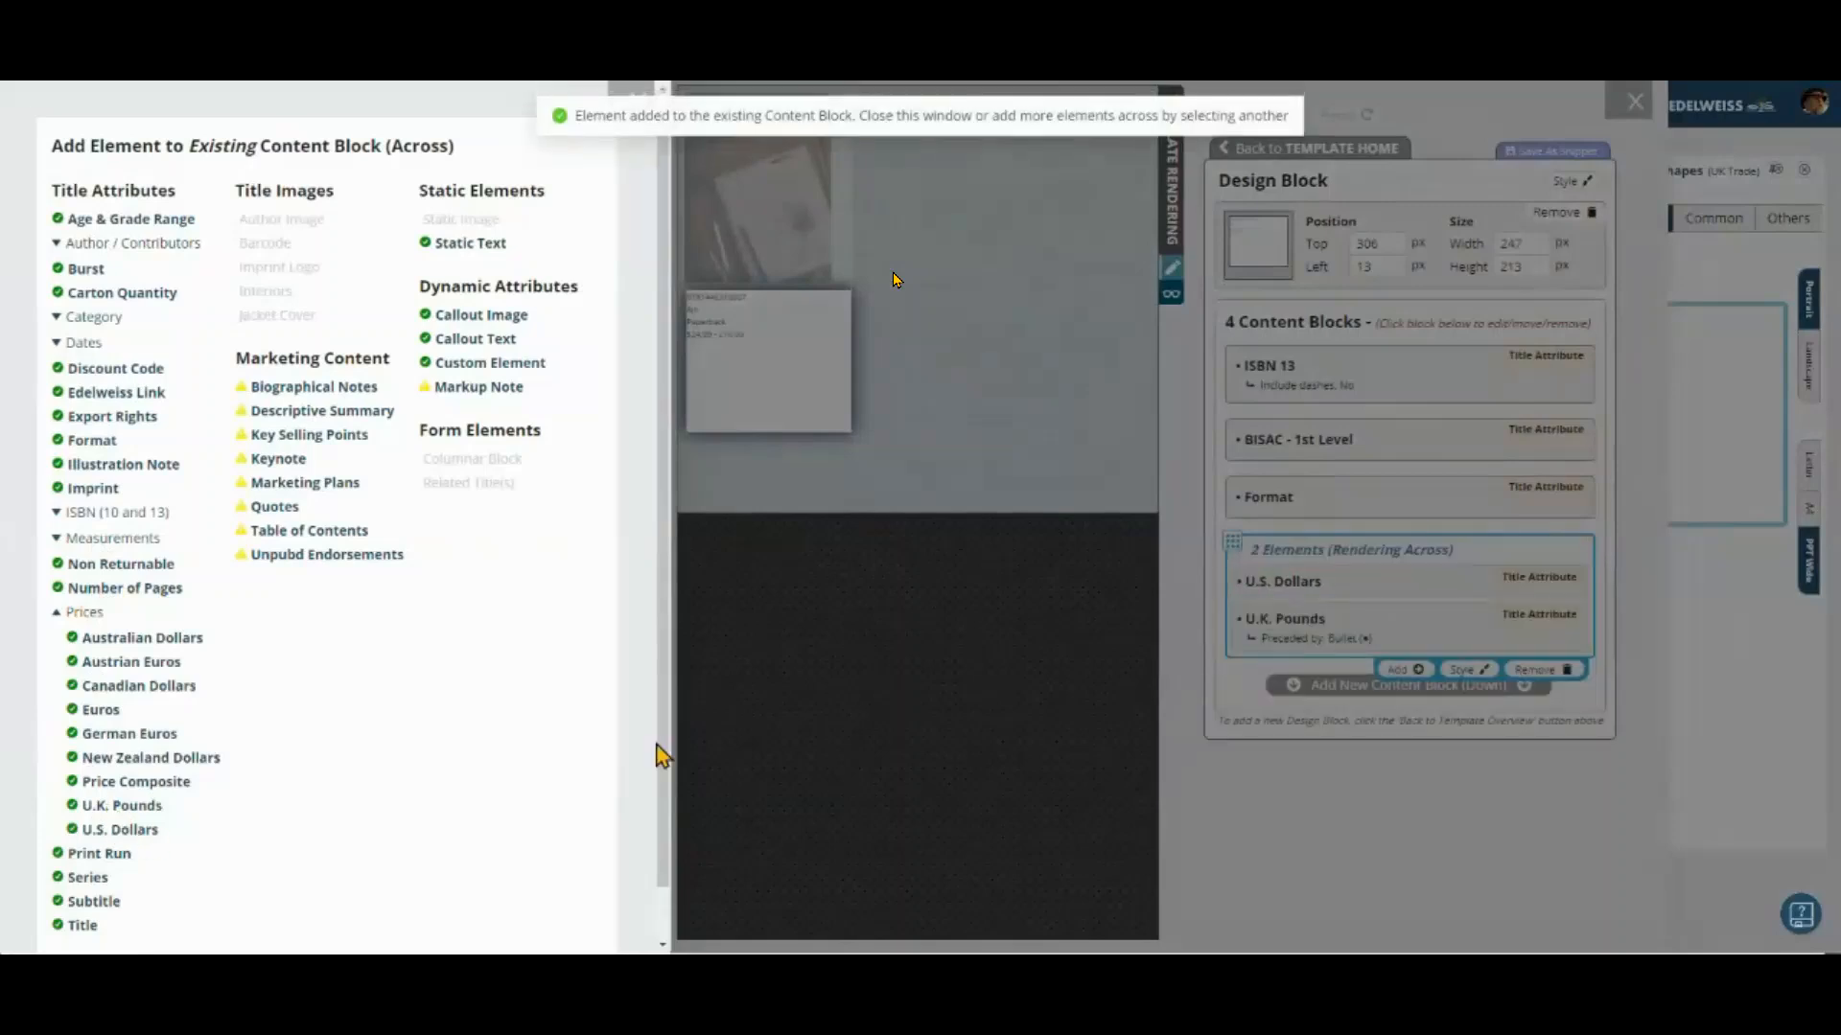
left_click(1345, 500)
Step: Add the Measurement attribute across in the Format content block
left_click(1538, 498)
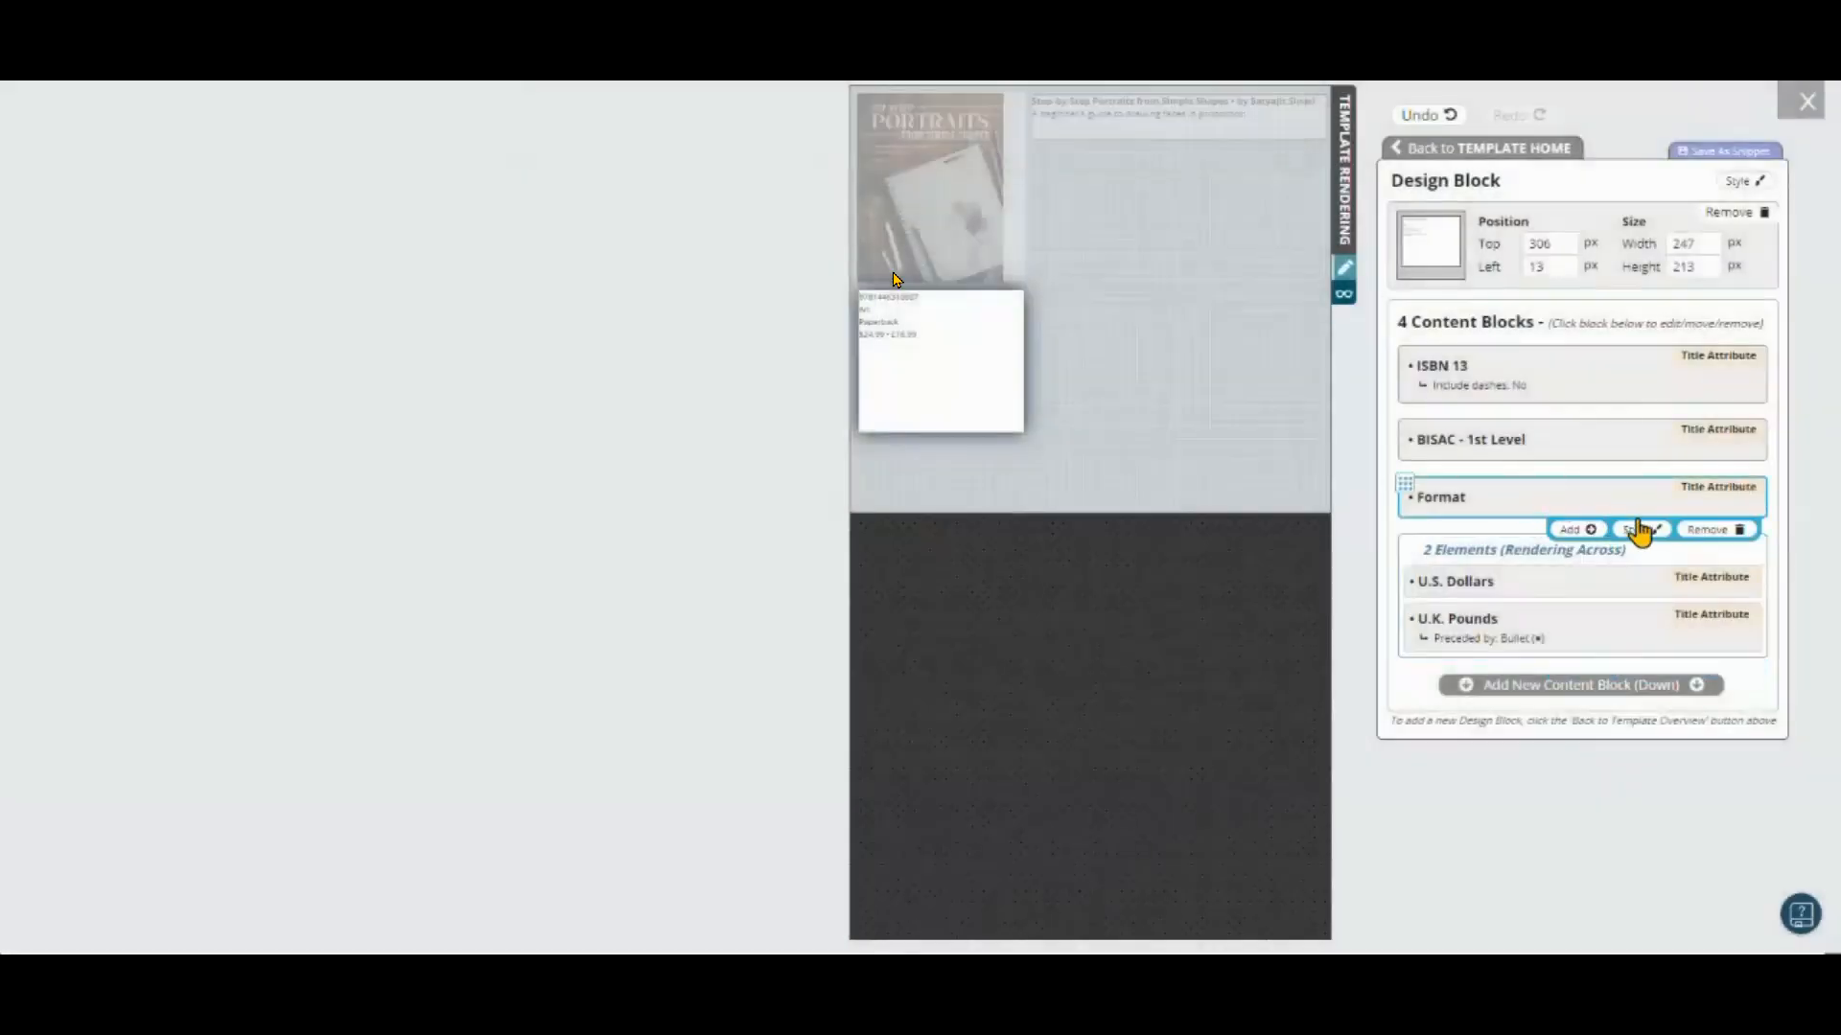
left_click(1571, 531)
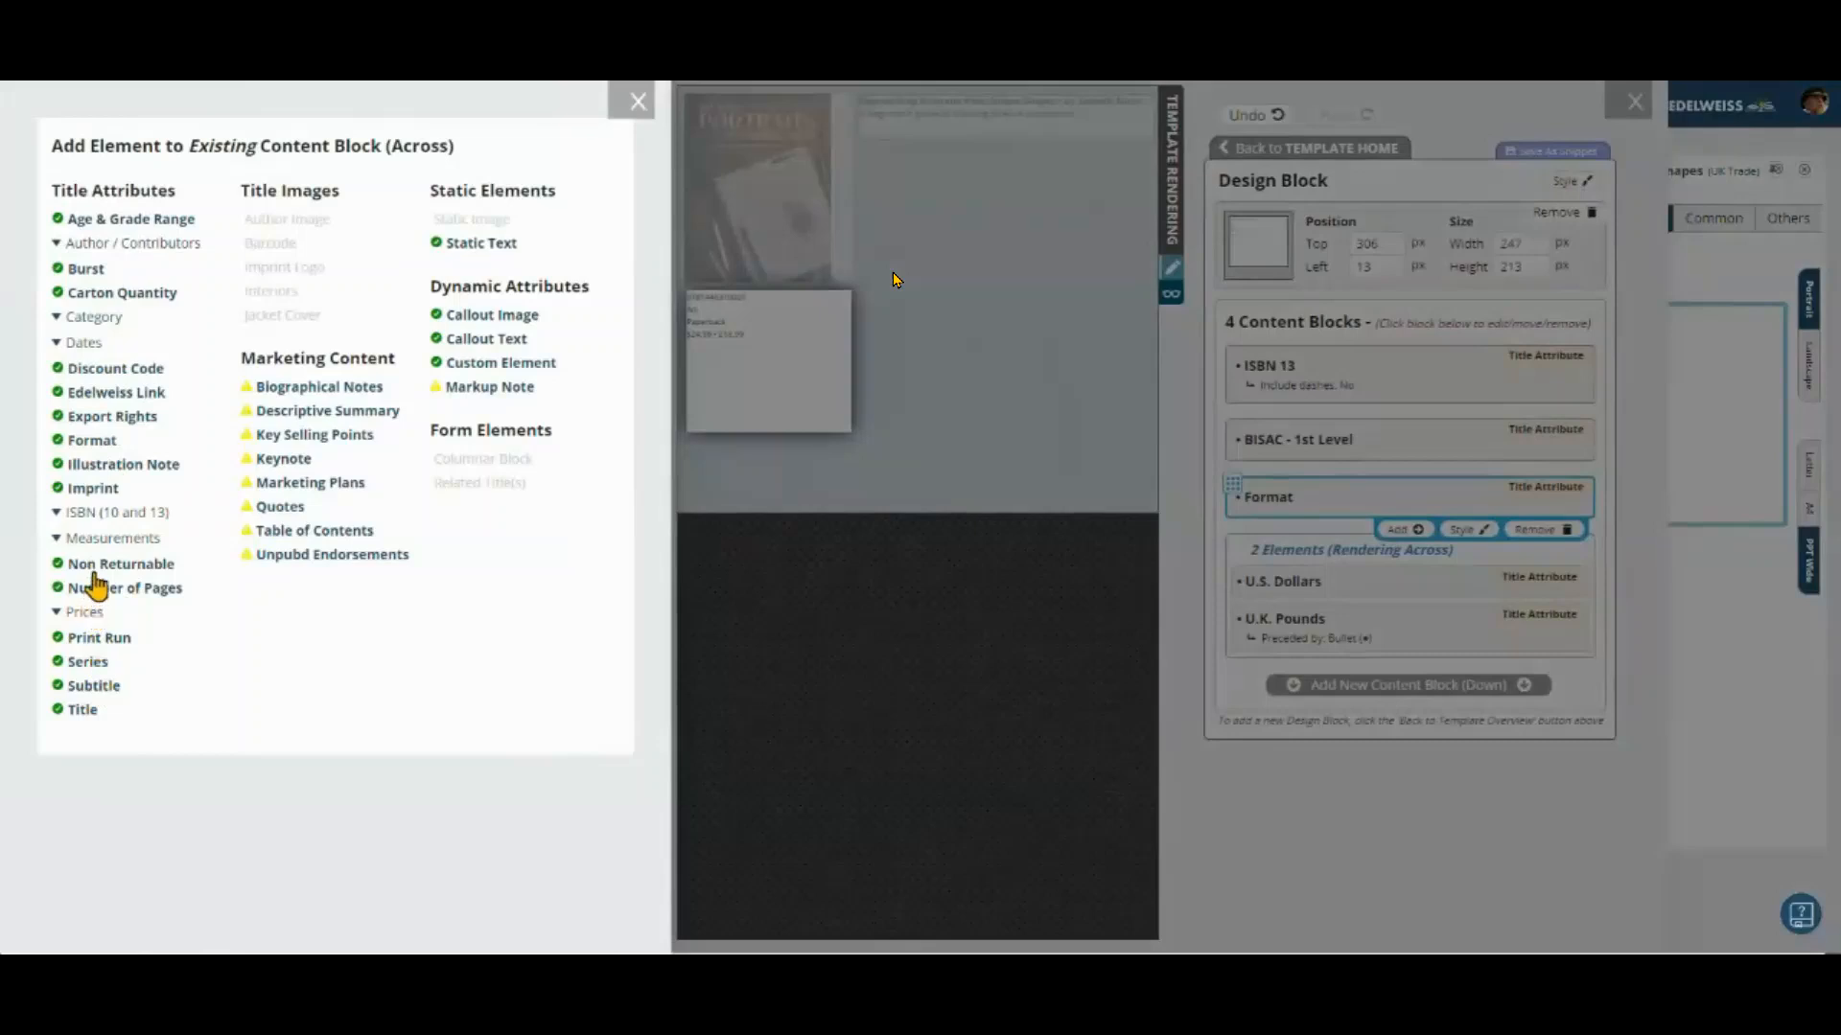
left_click(100, 539)
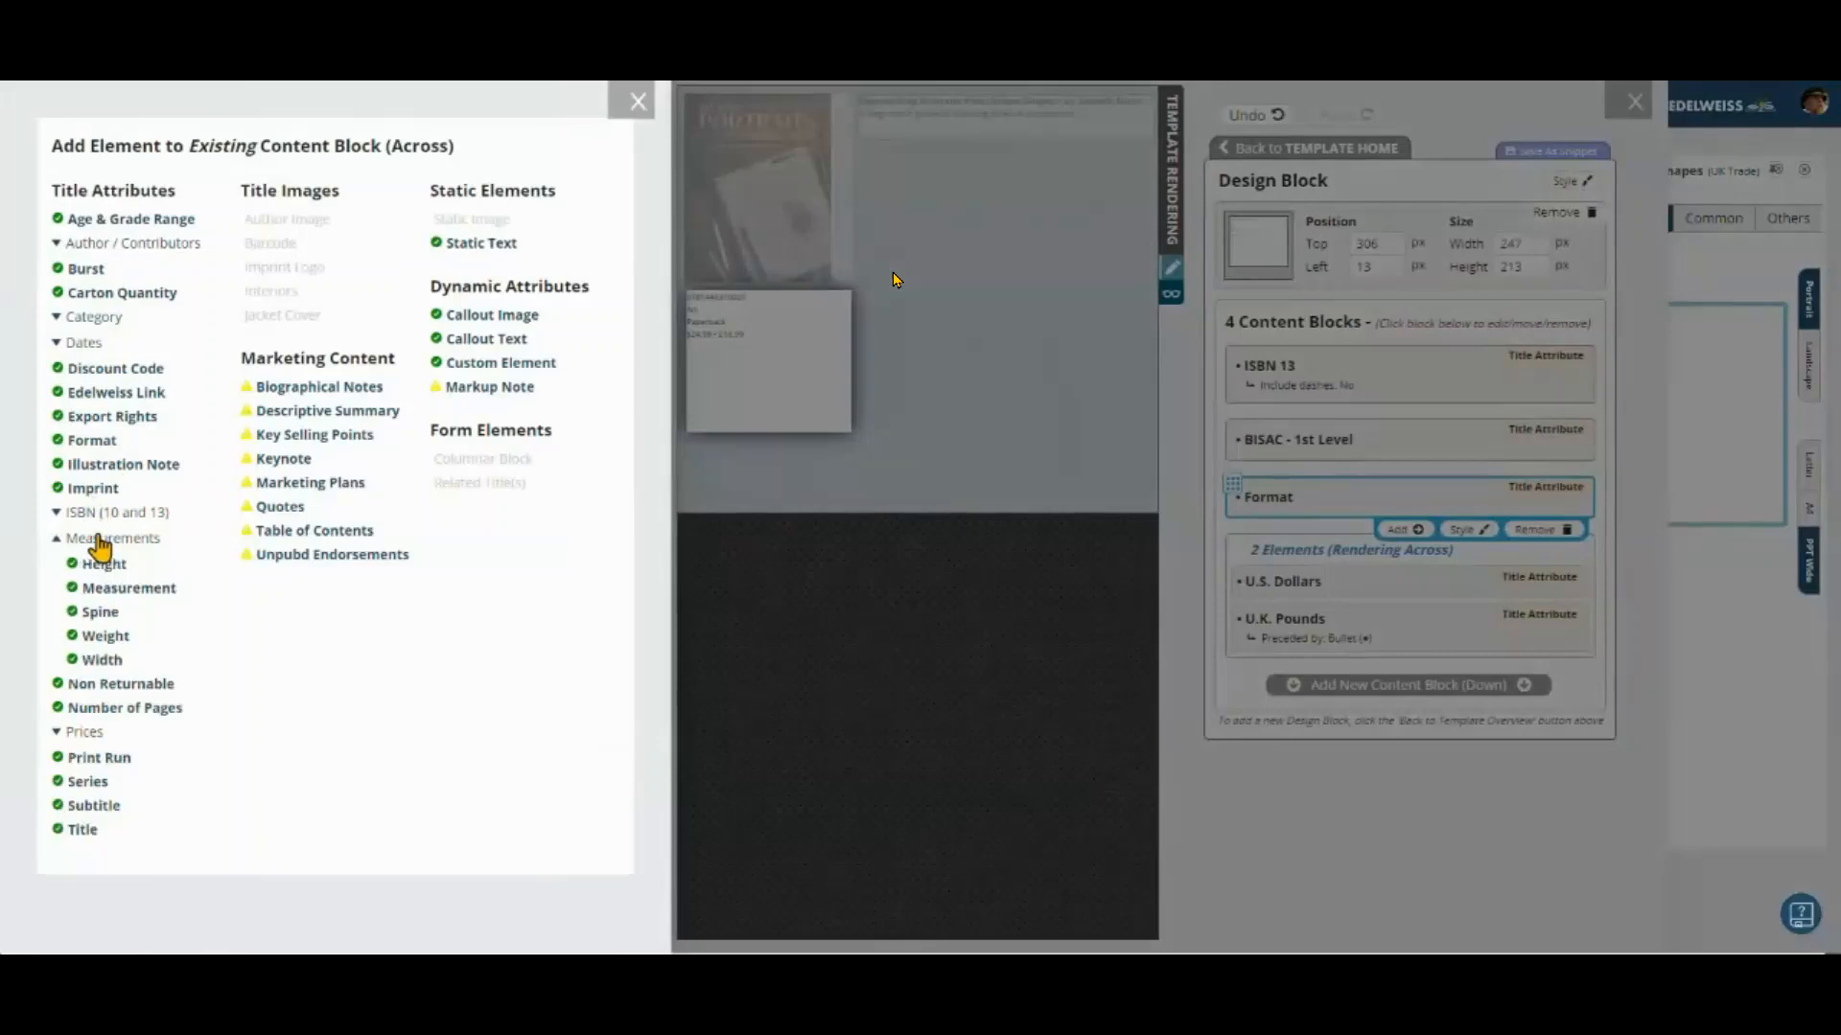
left_click(112, 591)
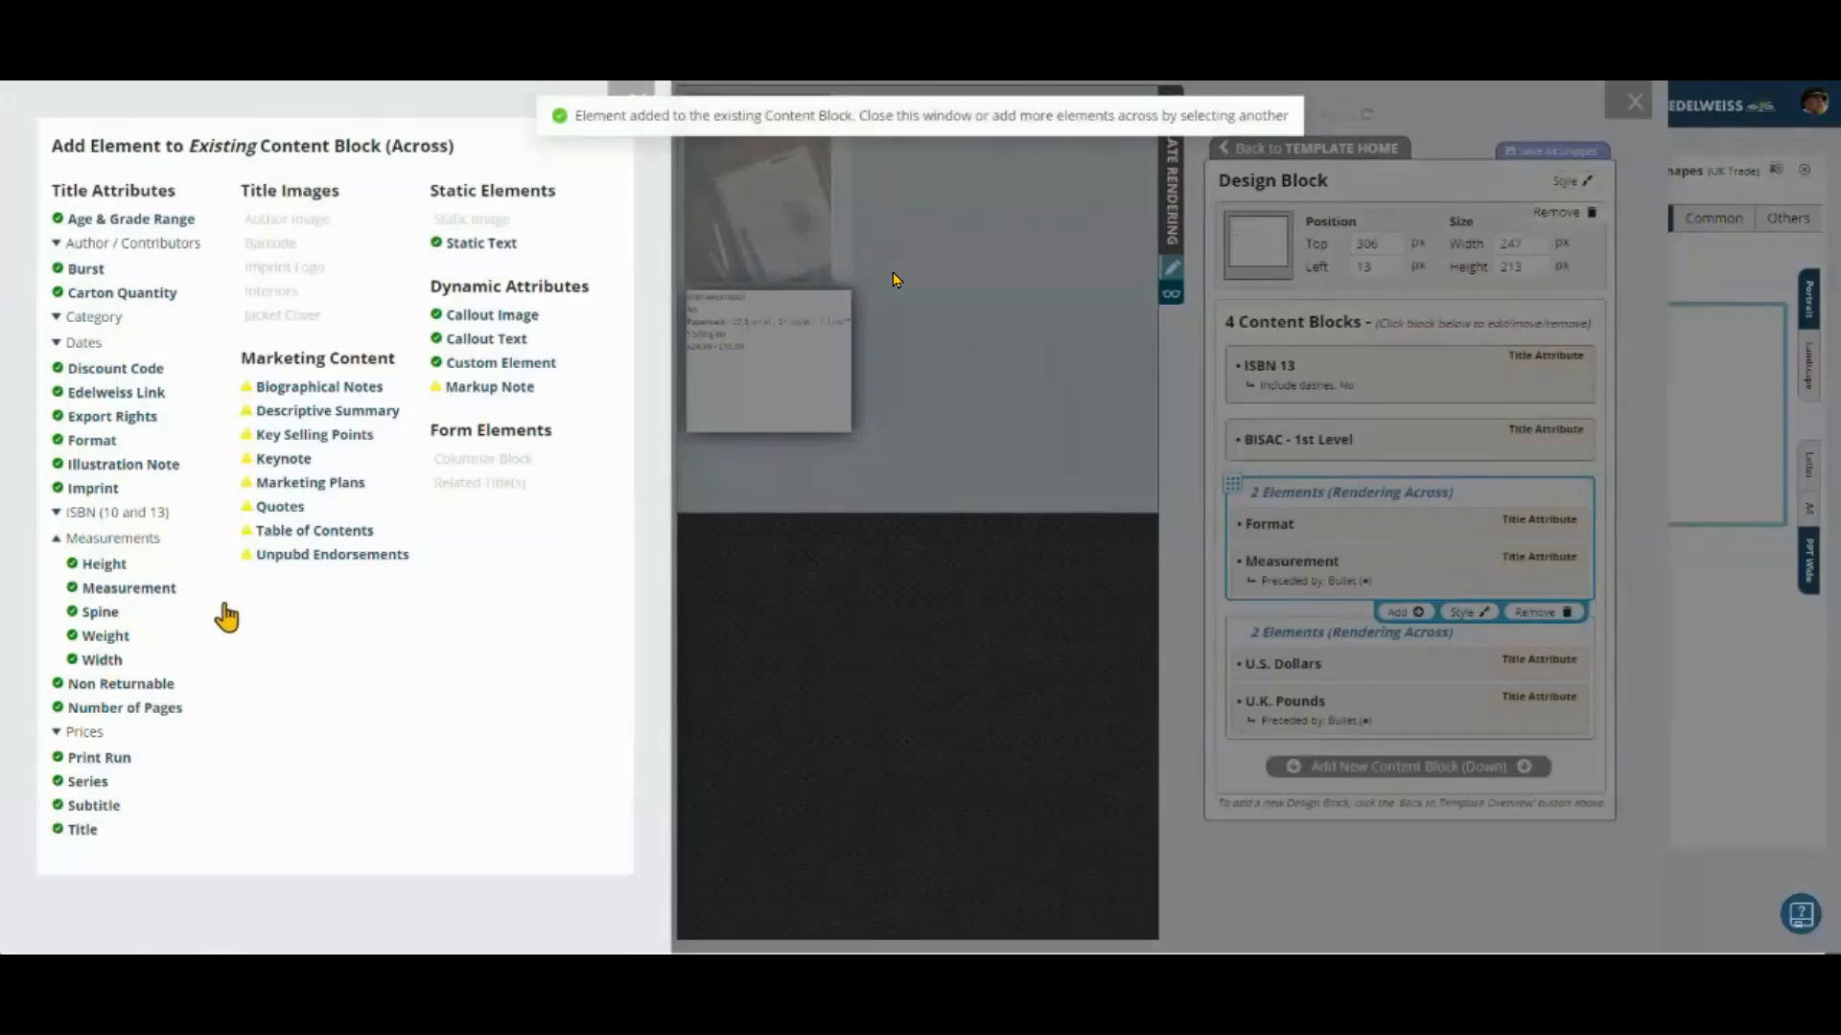
left_click(1500, 540)
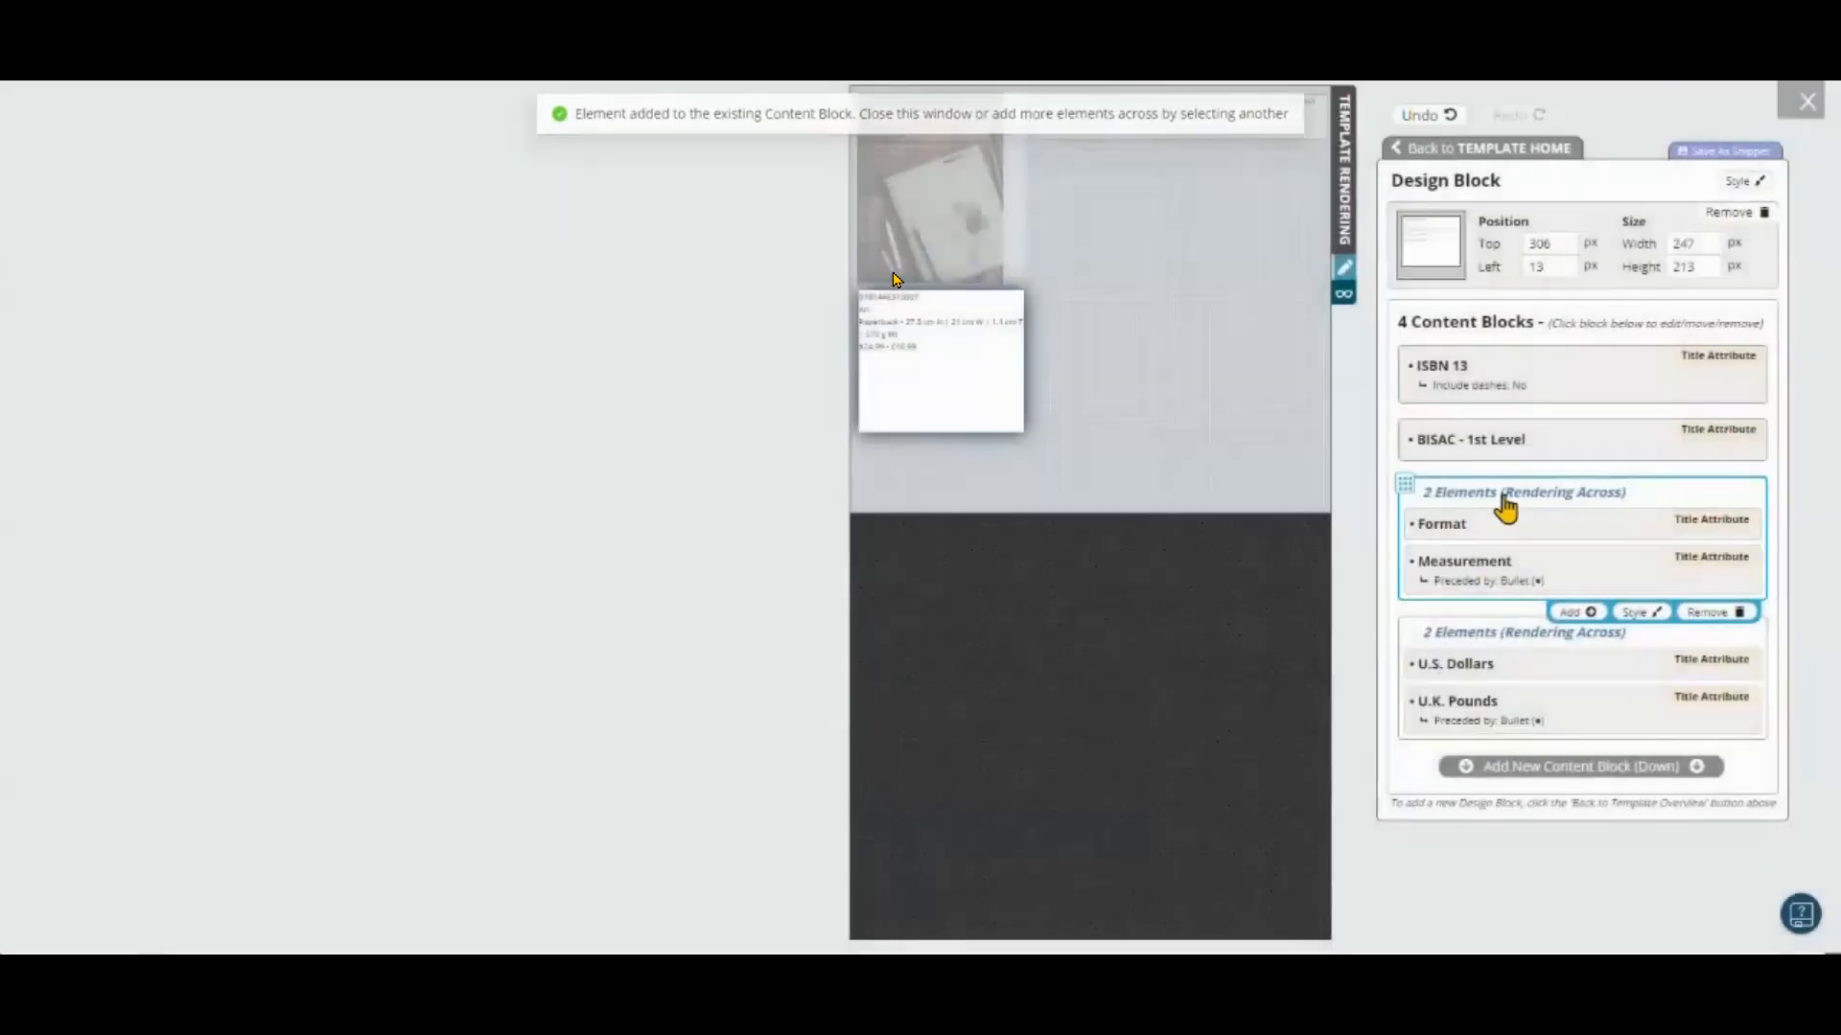
Step: Add ISBN 10 across in the ISBN 13 content block
left_click(1559, 441)
left_click(1553, 373)
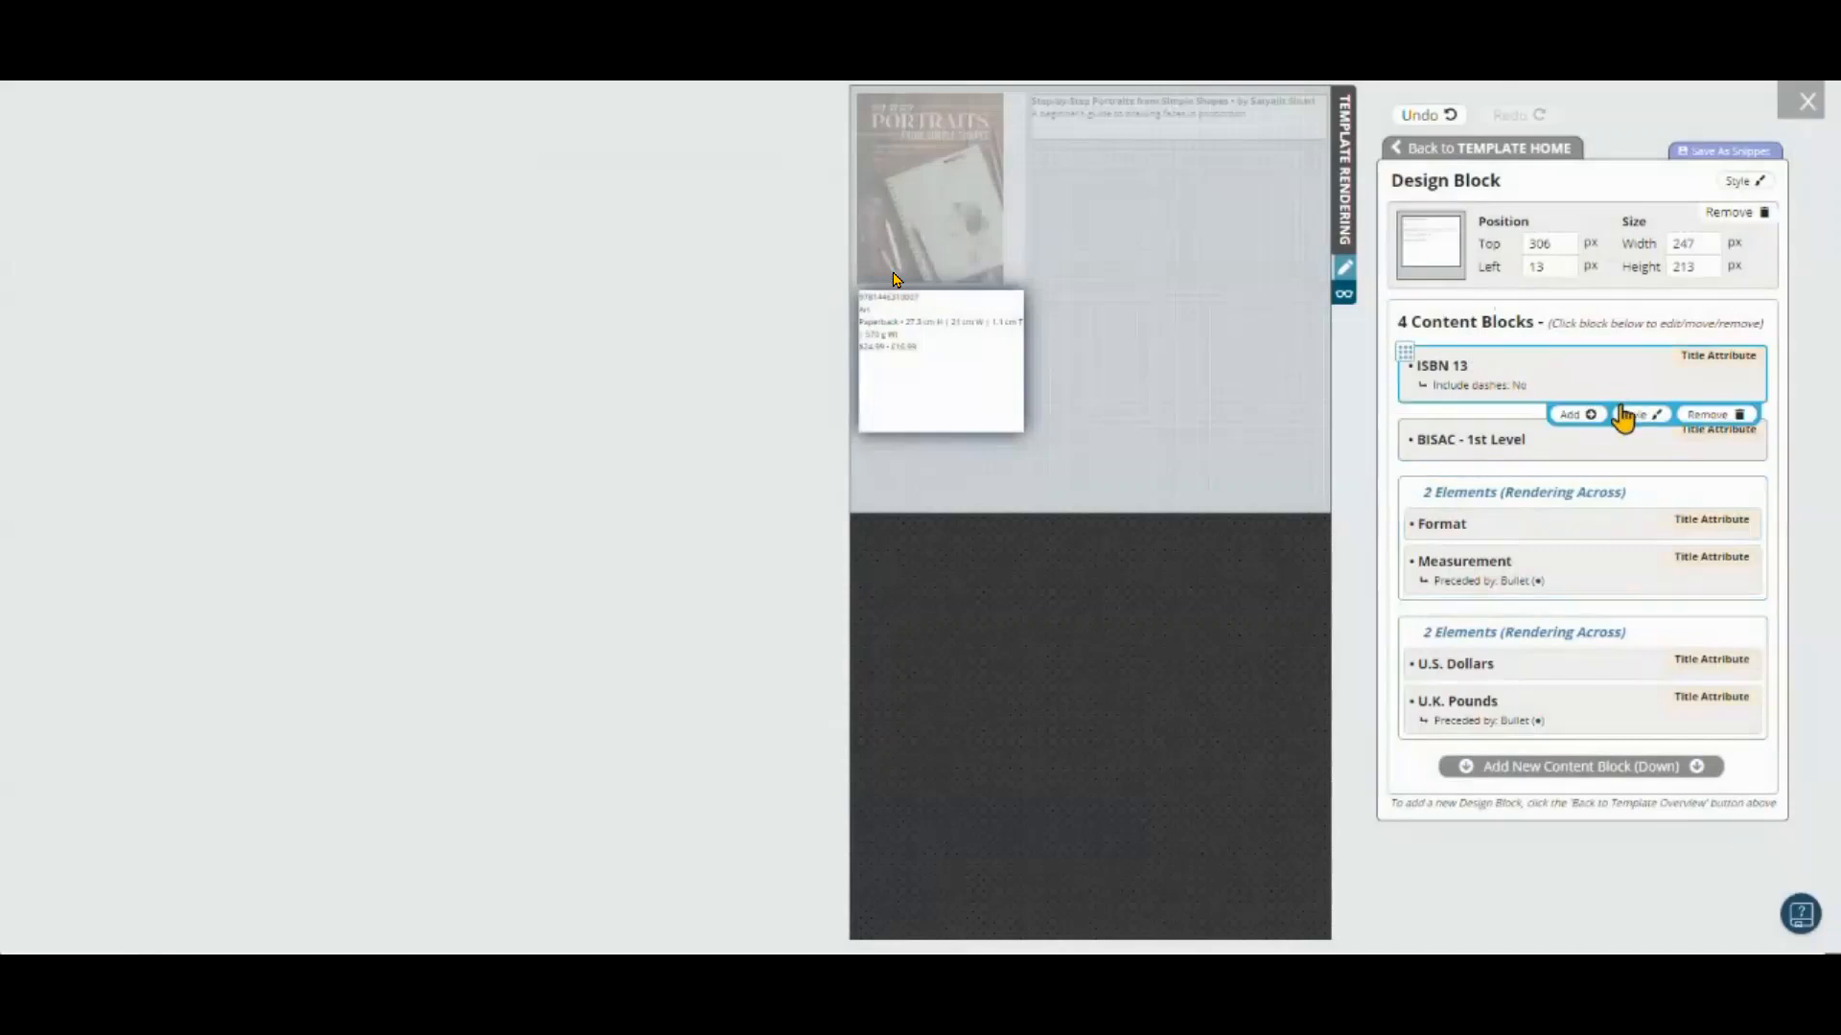
left_click(1576, 414)
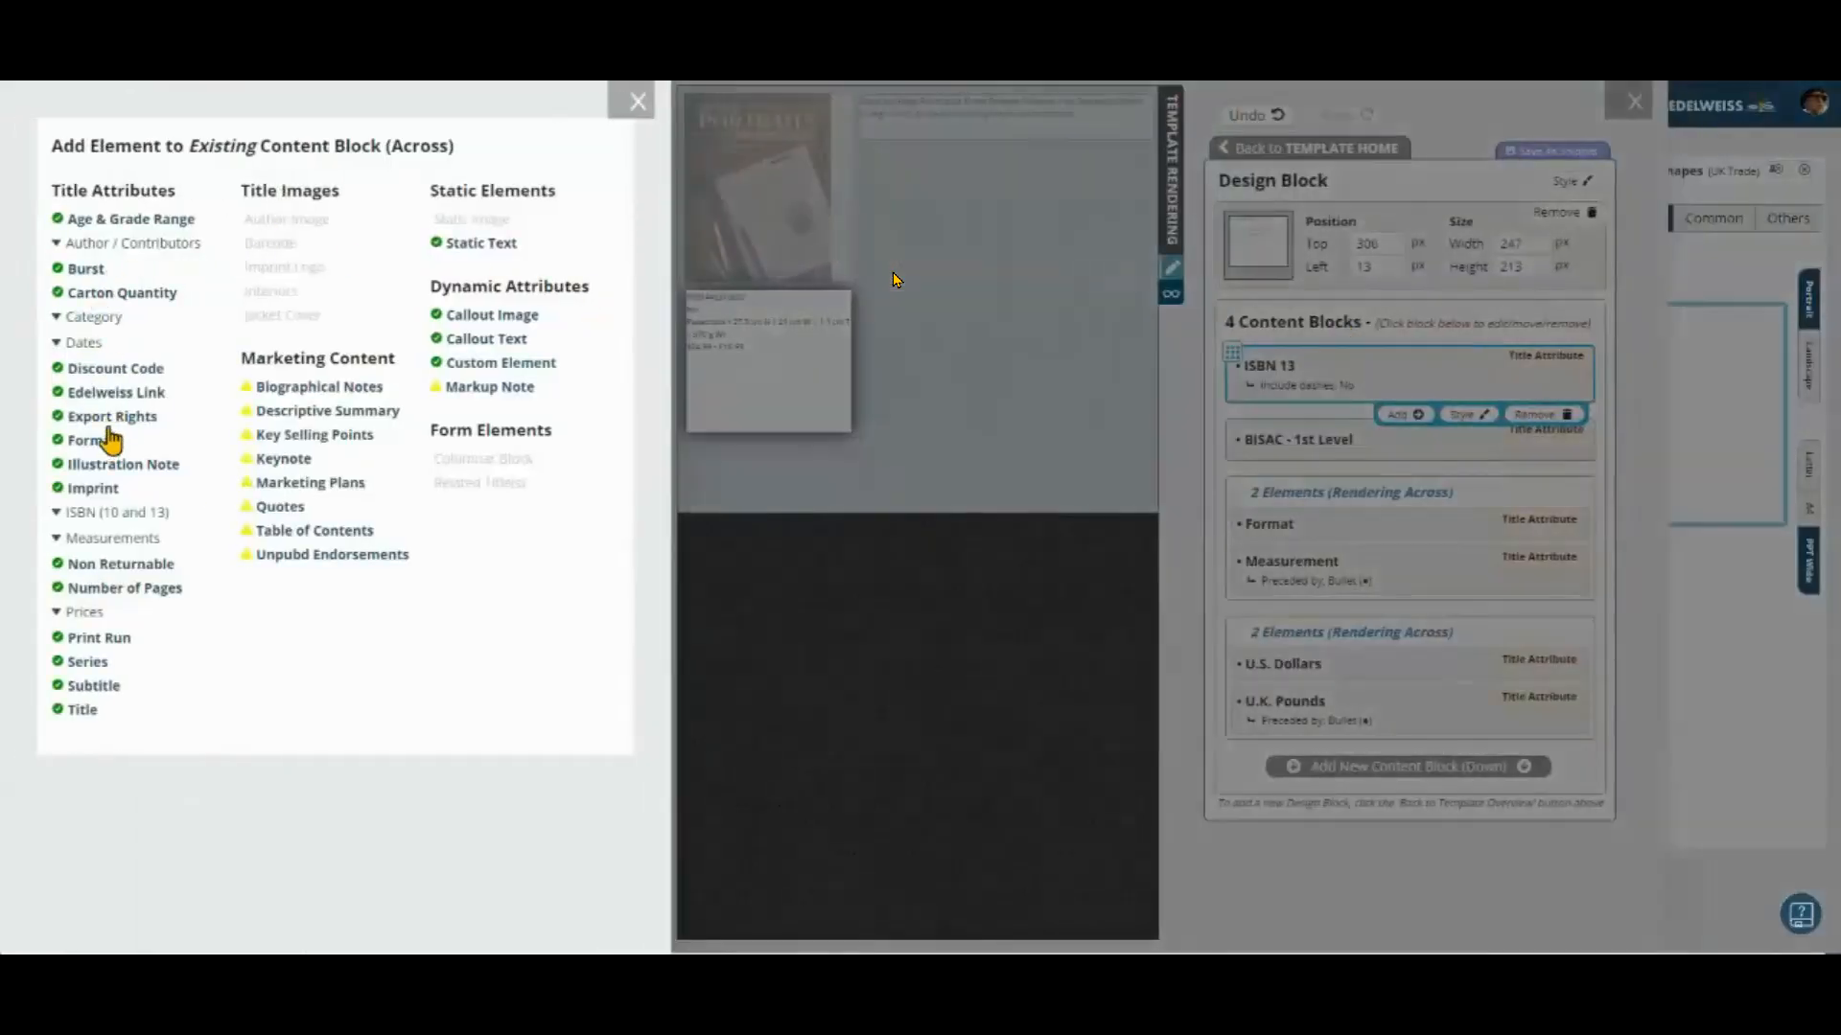
left_click(88, 516)
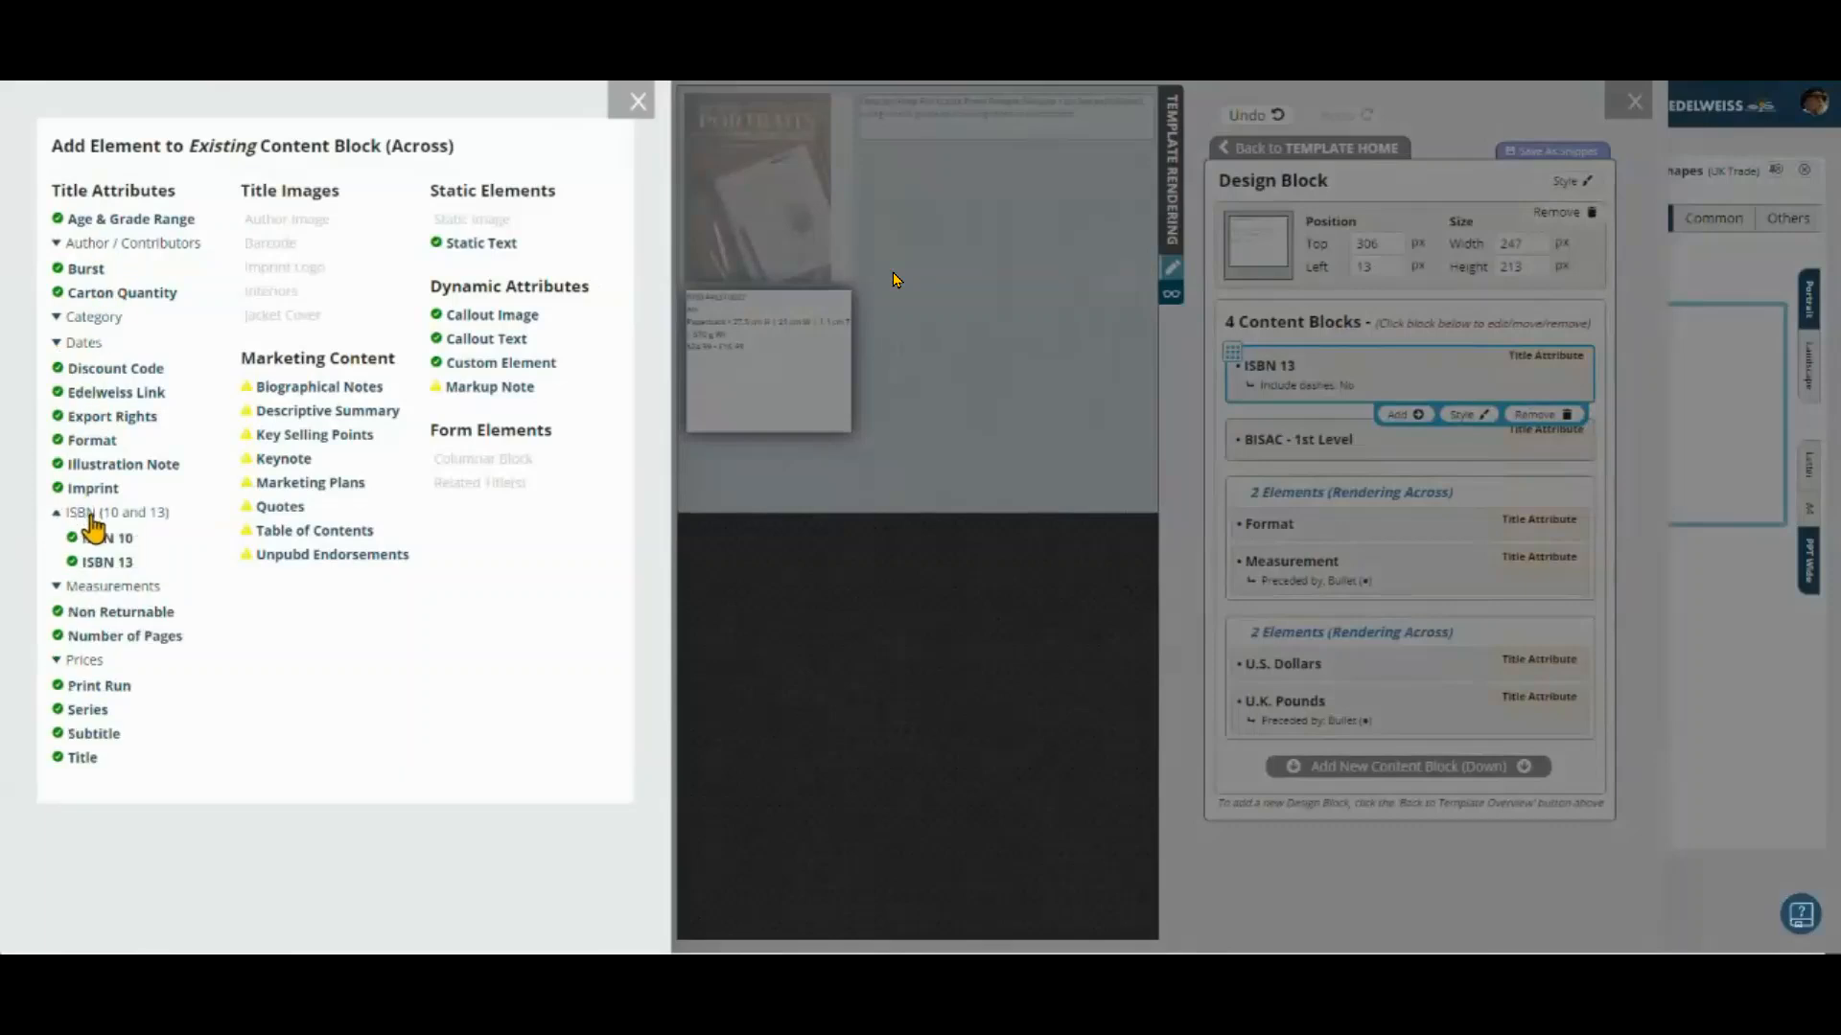
left_click(101, 539)
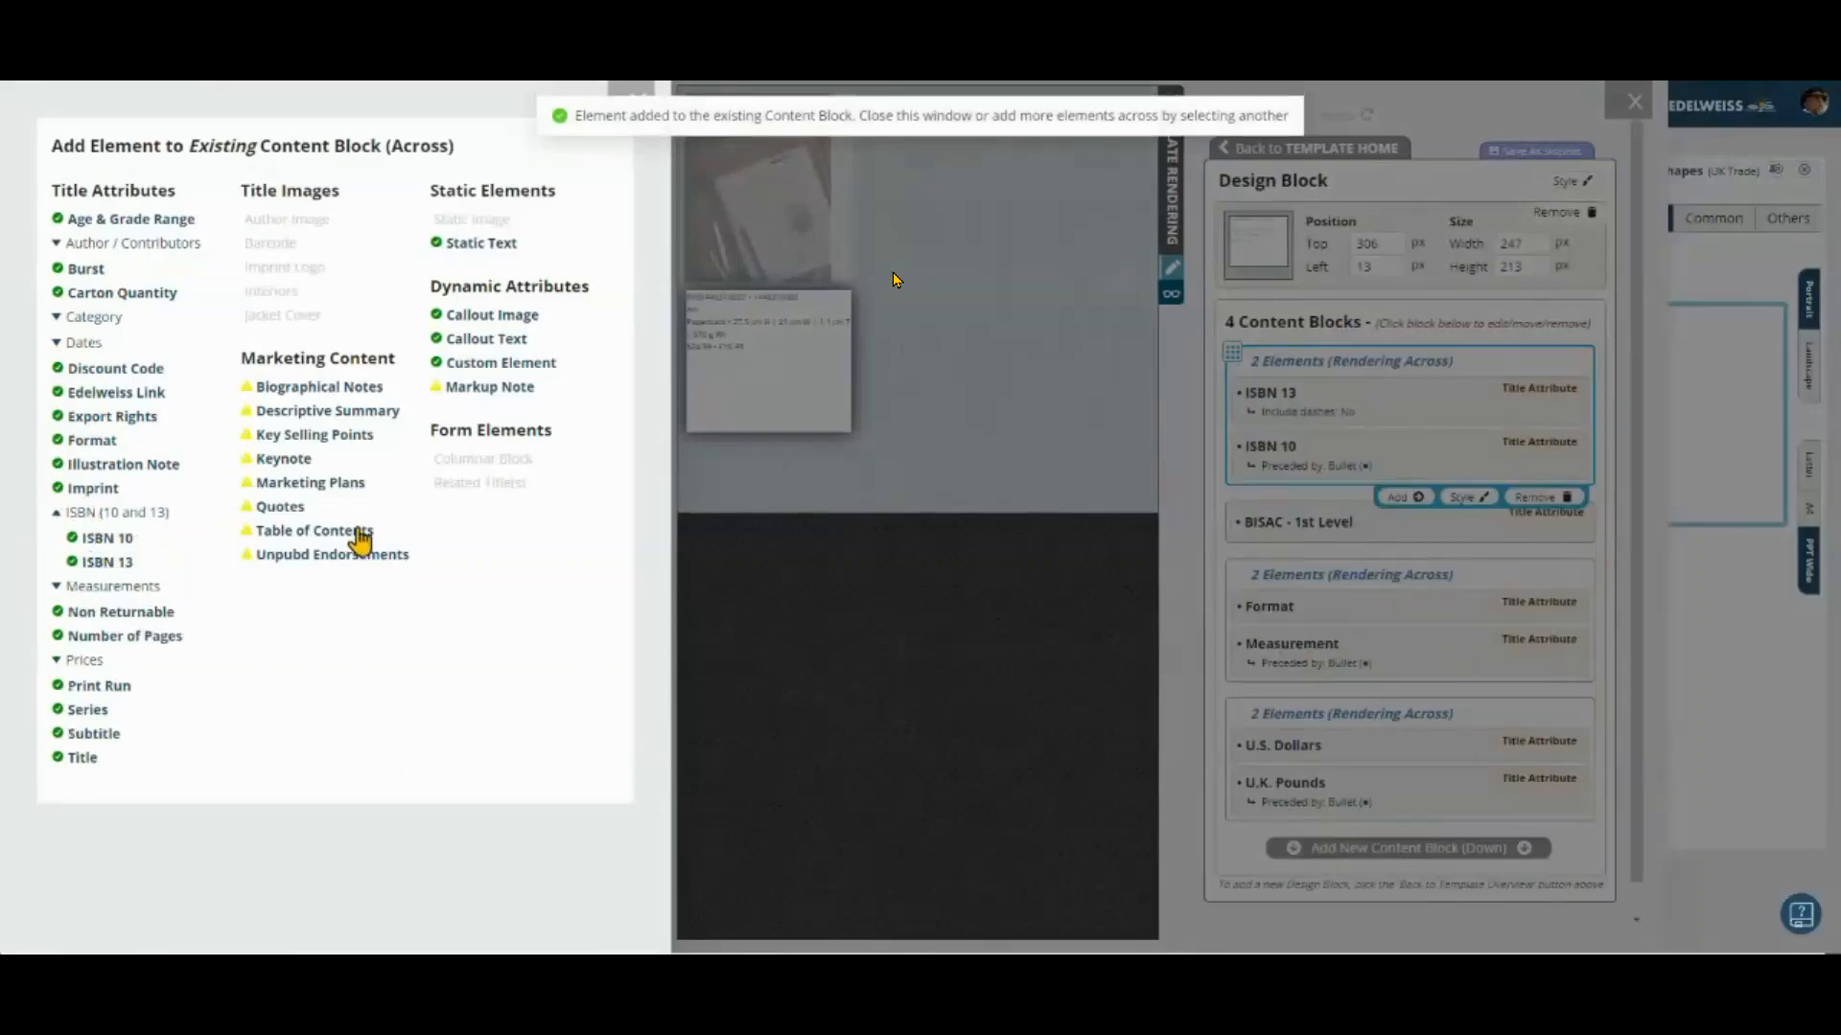
Step: Add an empty design block about 441 px wide and 437 px high beneath the title block, about 88 px from the top and 272 px from the left
left_click(780, 393)
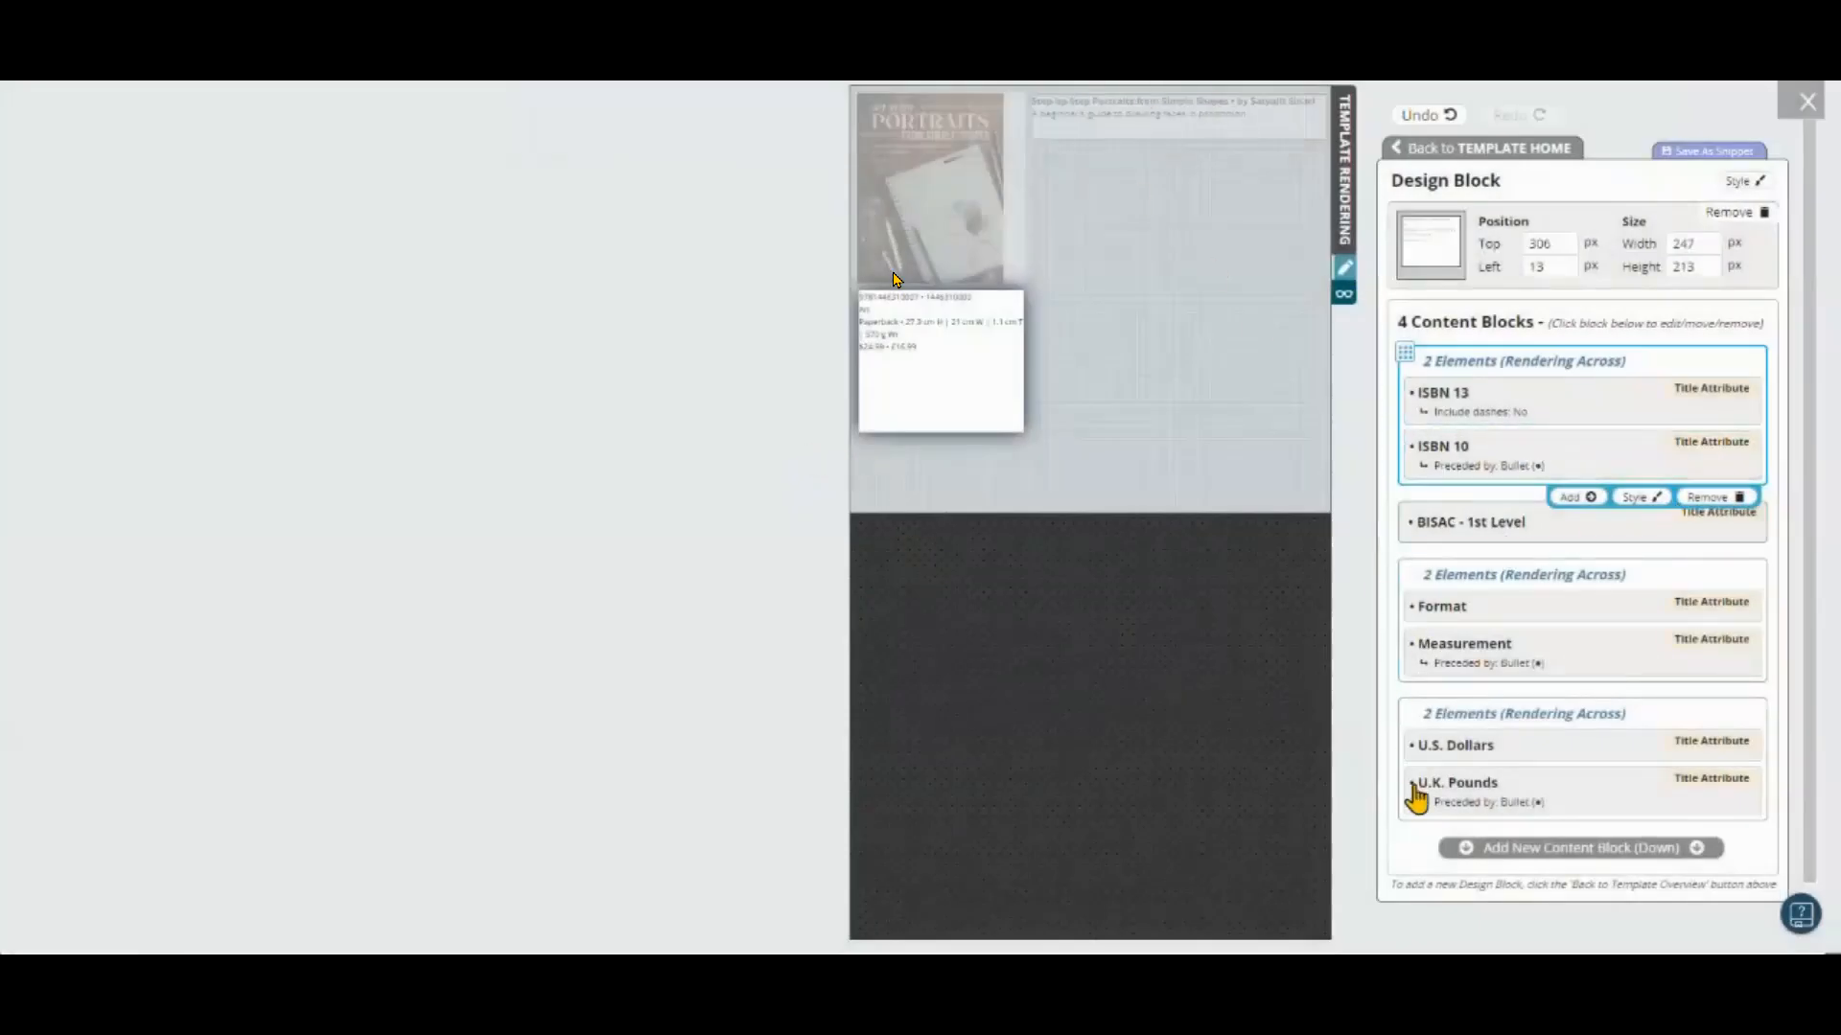
left_click(1428, 152)
left_click(1486, 828)
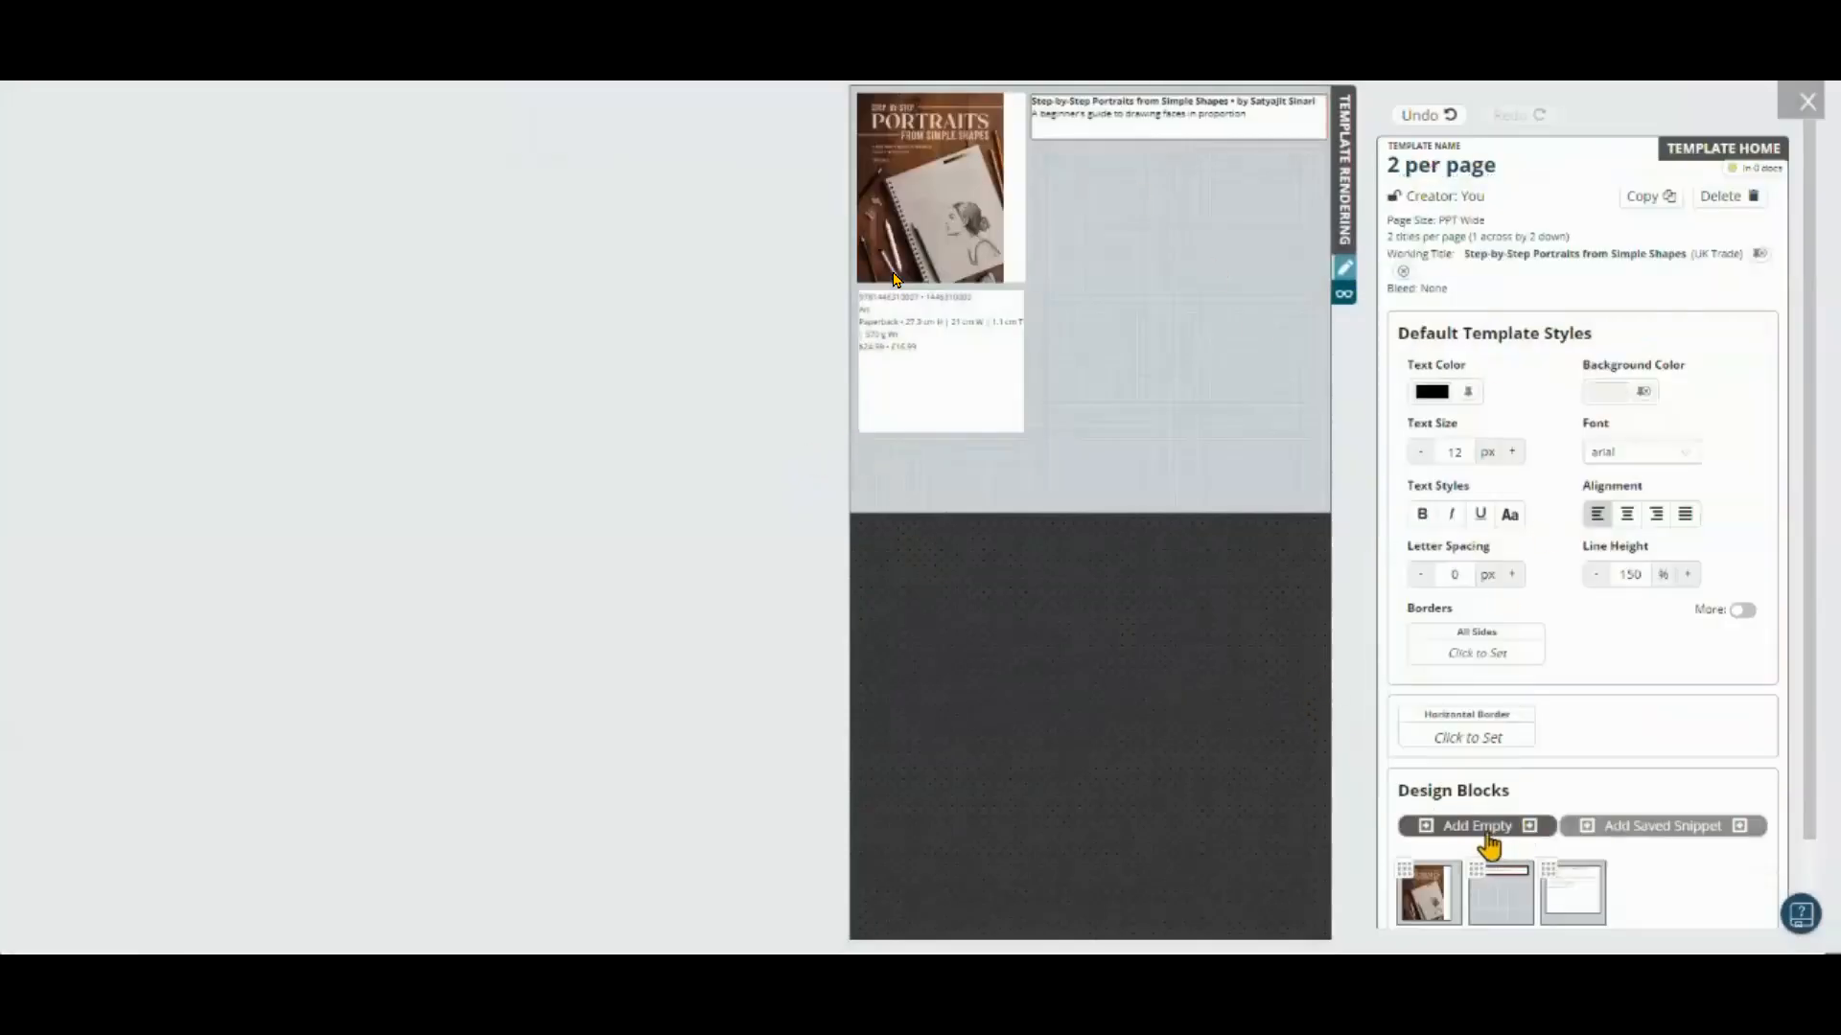
left_click_drag(983, 127, 1395, 549)
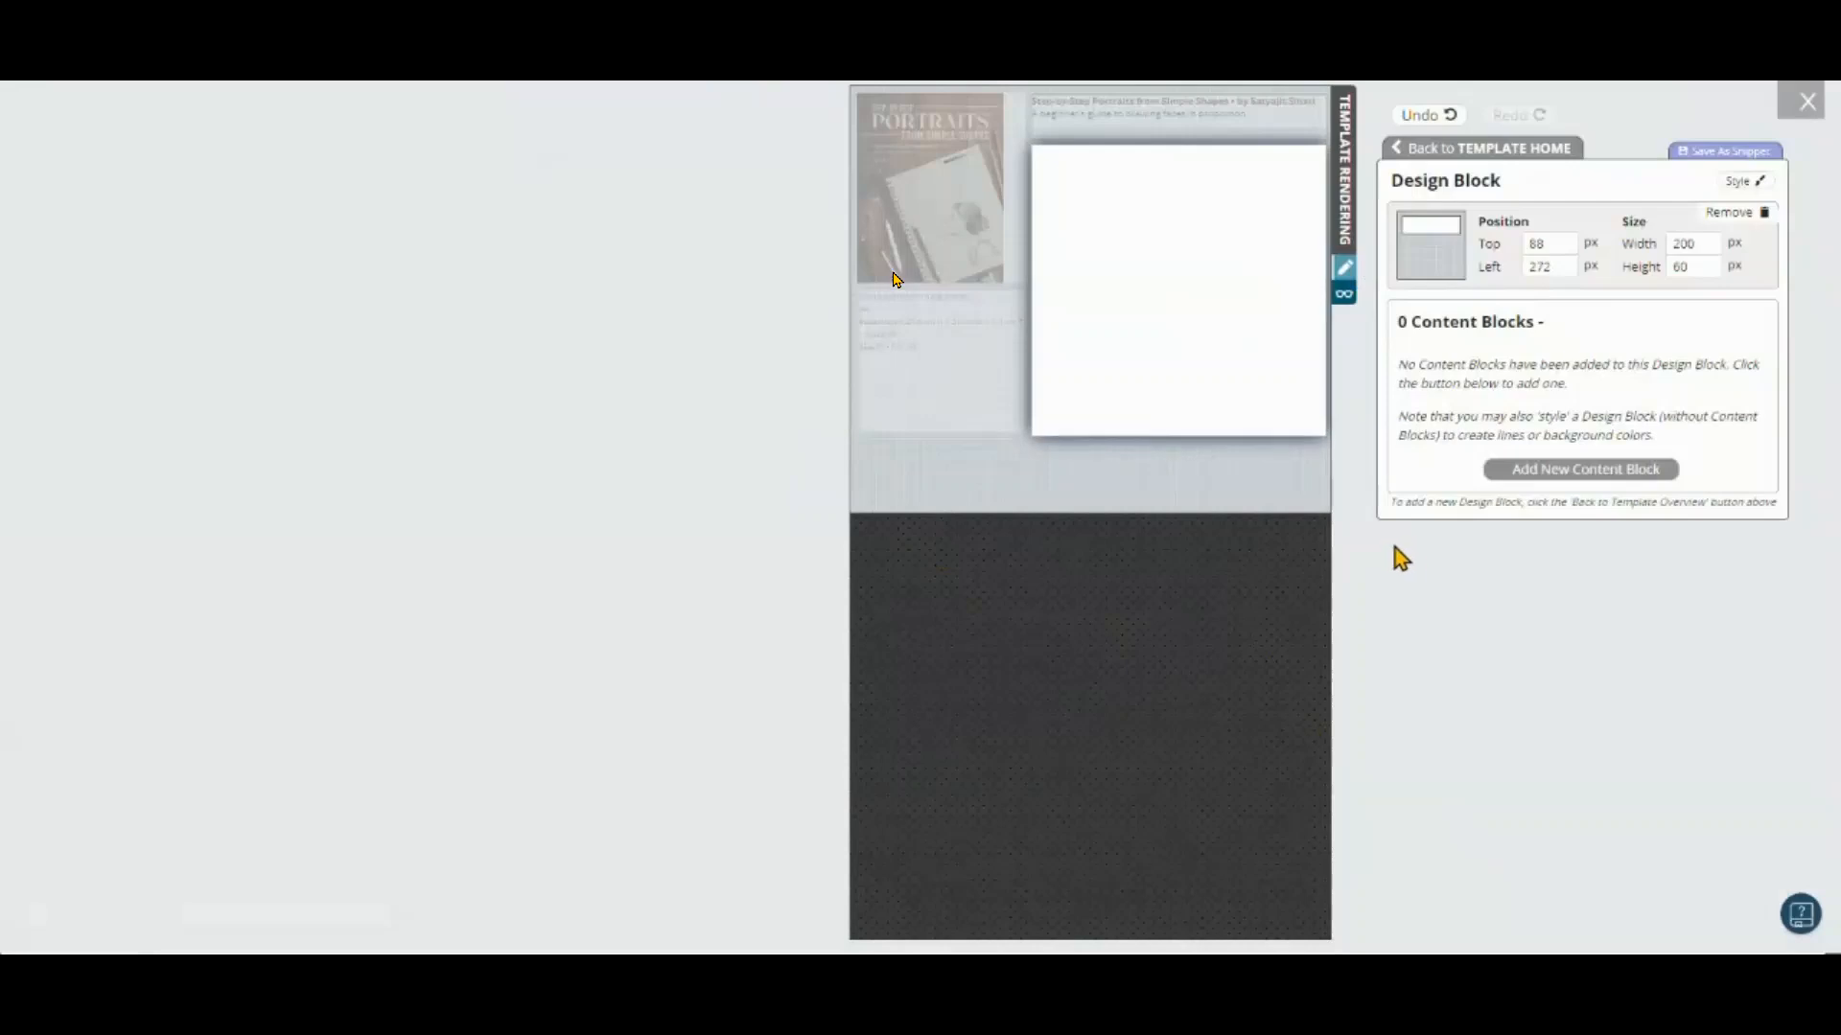
Step: Add Descriptive Summary as a content block in the new design block beneath the title
left_click(1578, 484)
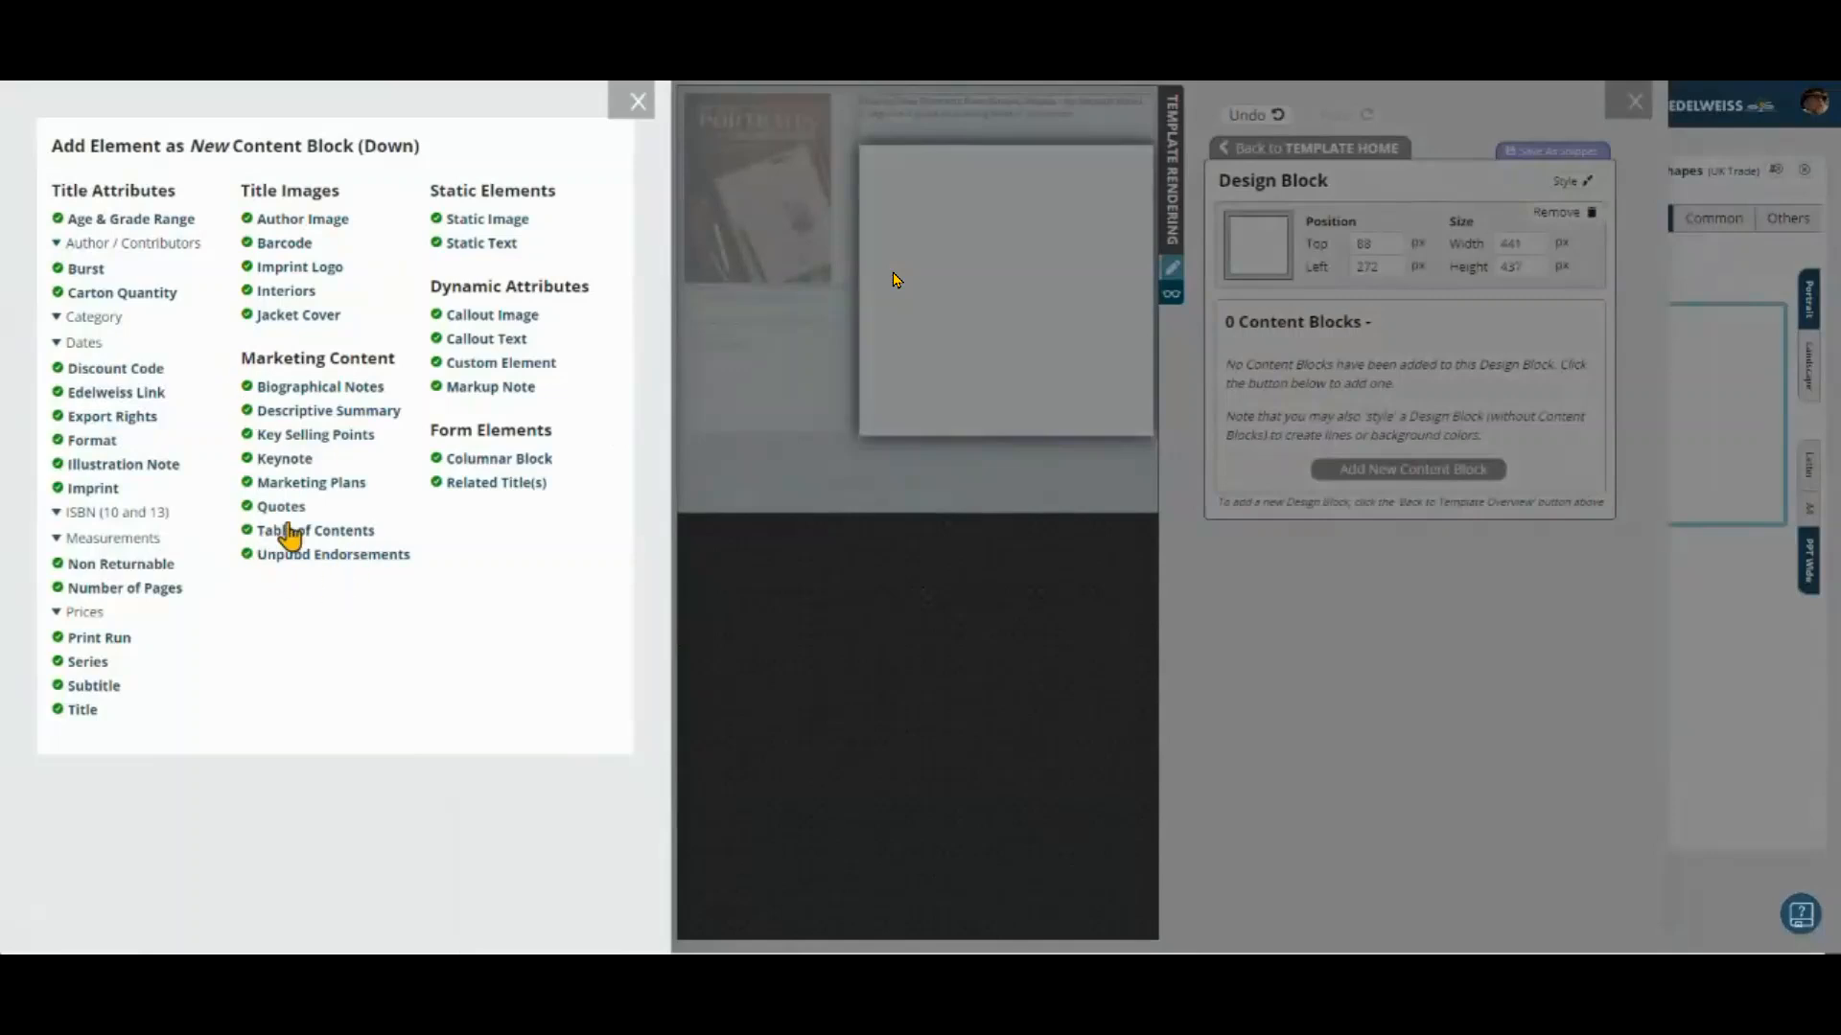
left_click(287, 415)
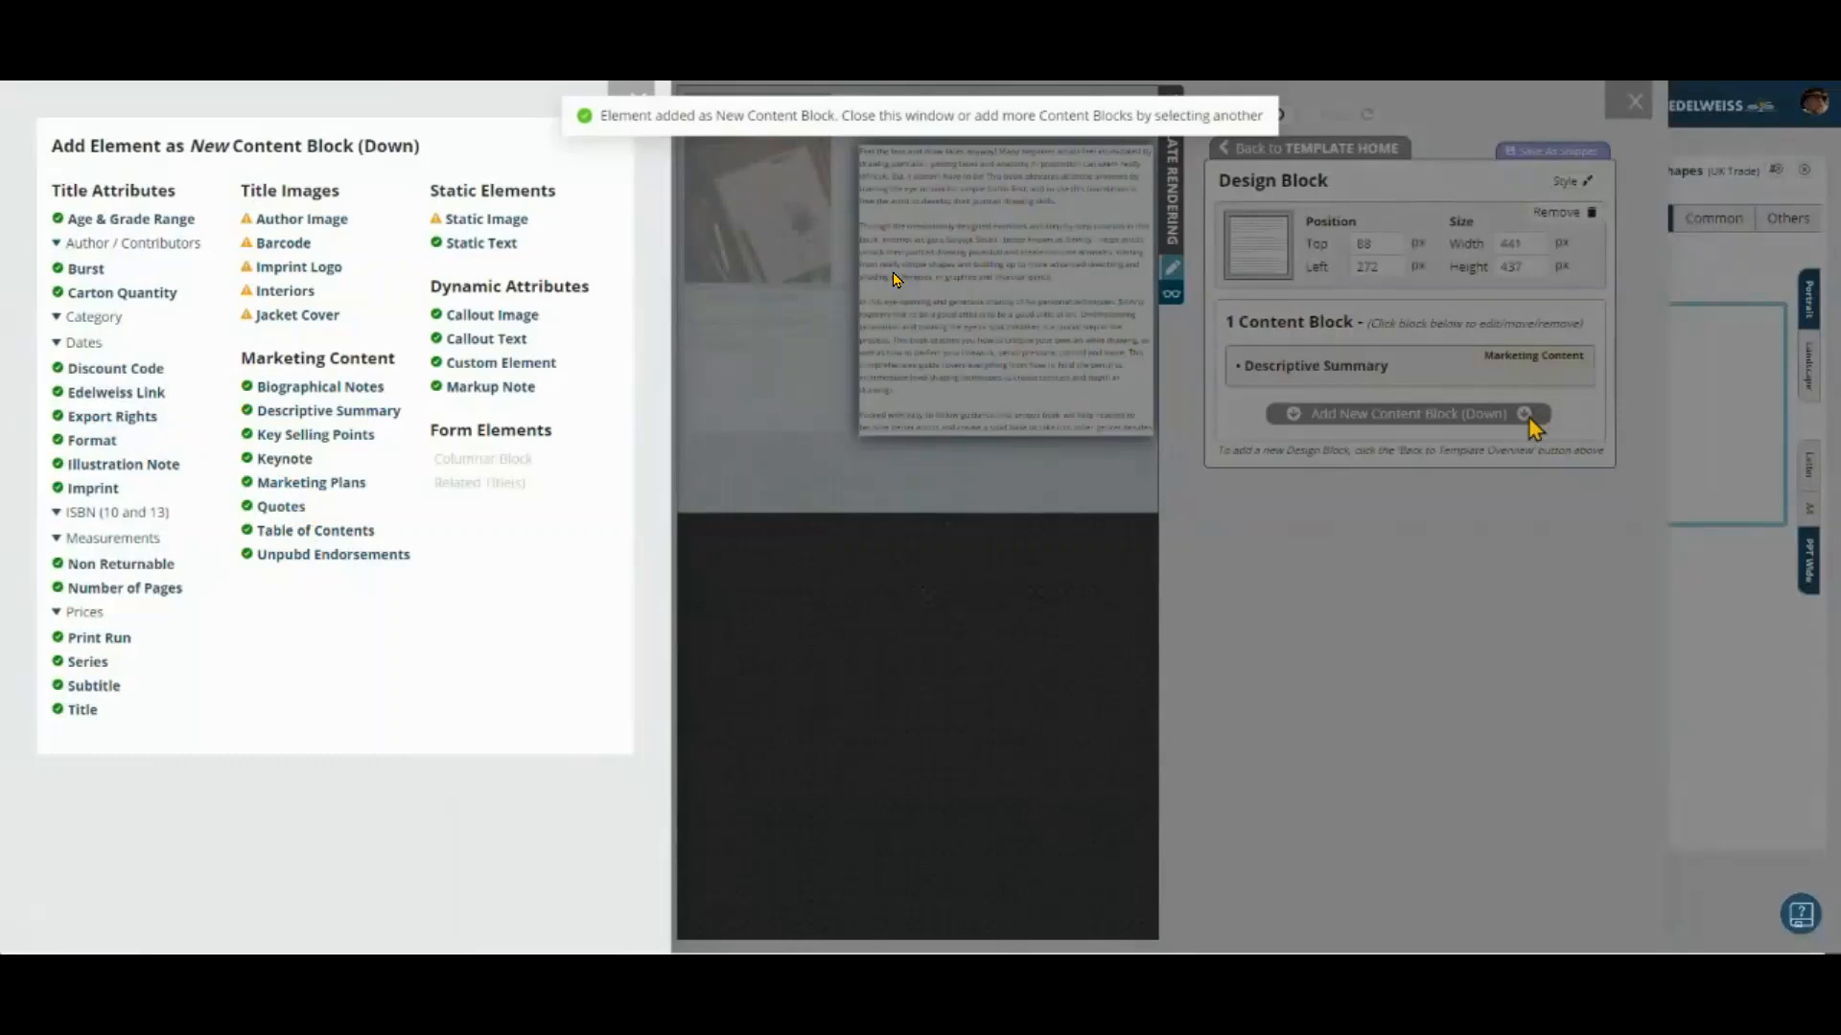
left_click(1417, 368)
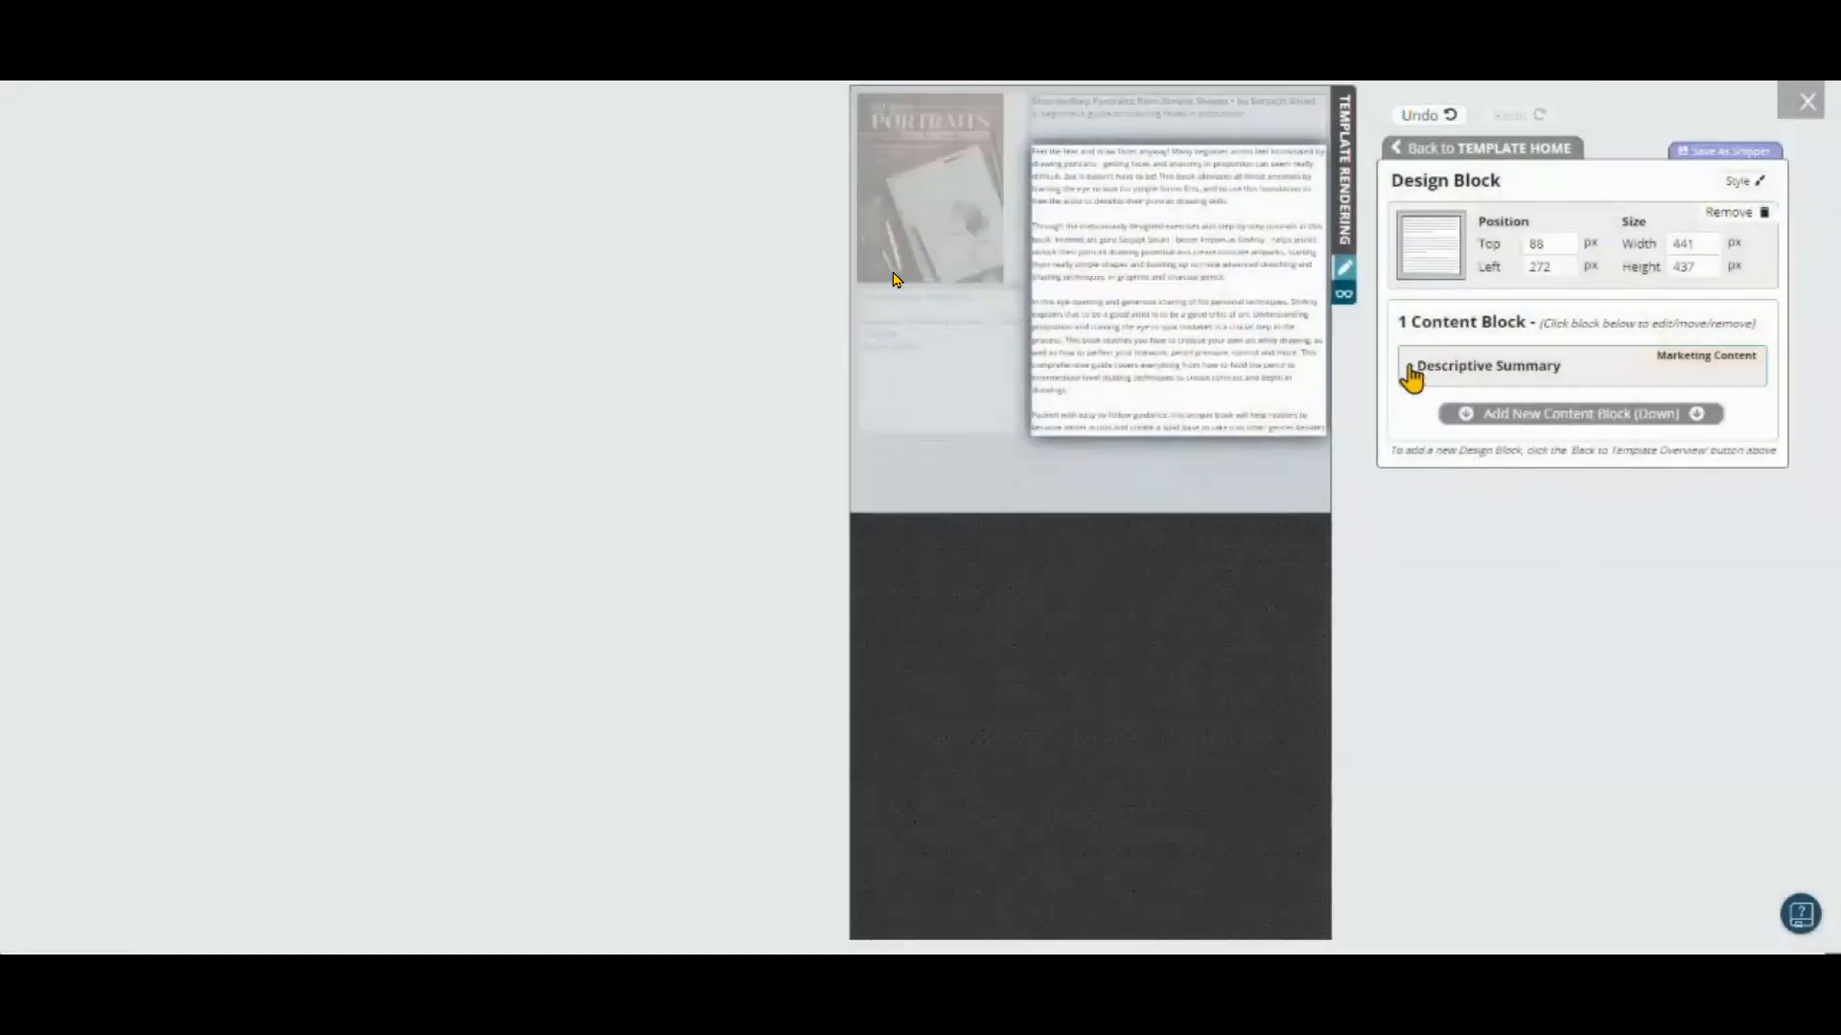
Step: Add an empty design block about 702 by 101 px across the bottom of the title area, with its top nudged up to 532 px
left_click(1473, 153)
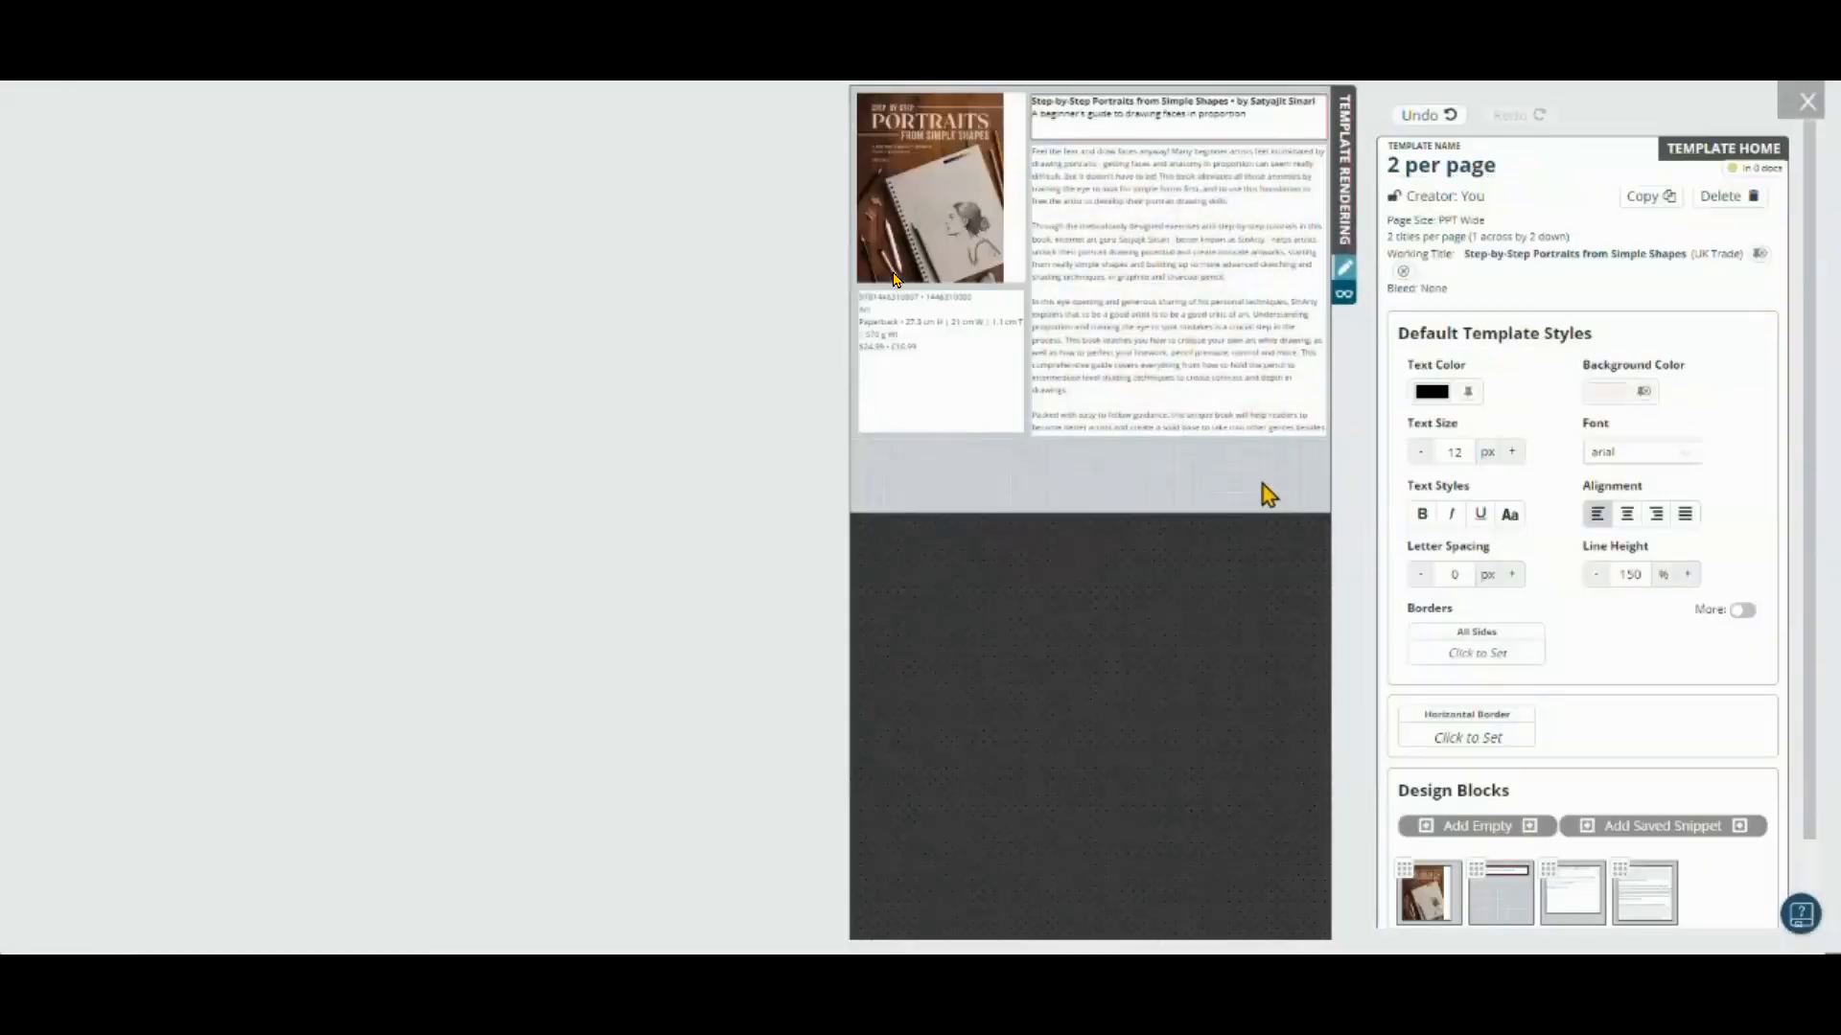
left_click(1464, 827)
left_click_drag(915, 115, 1479, 530)
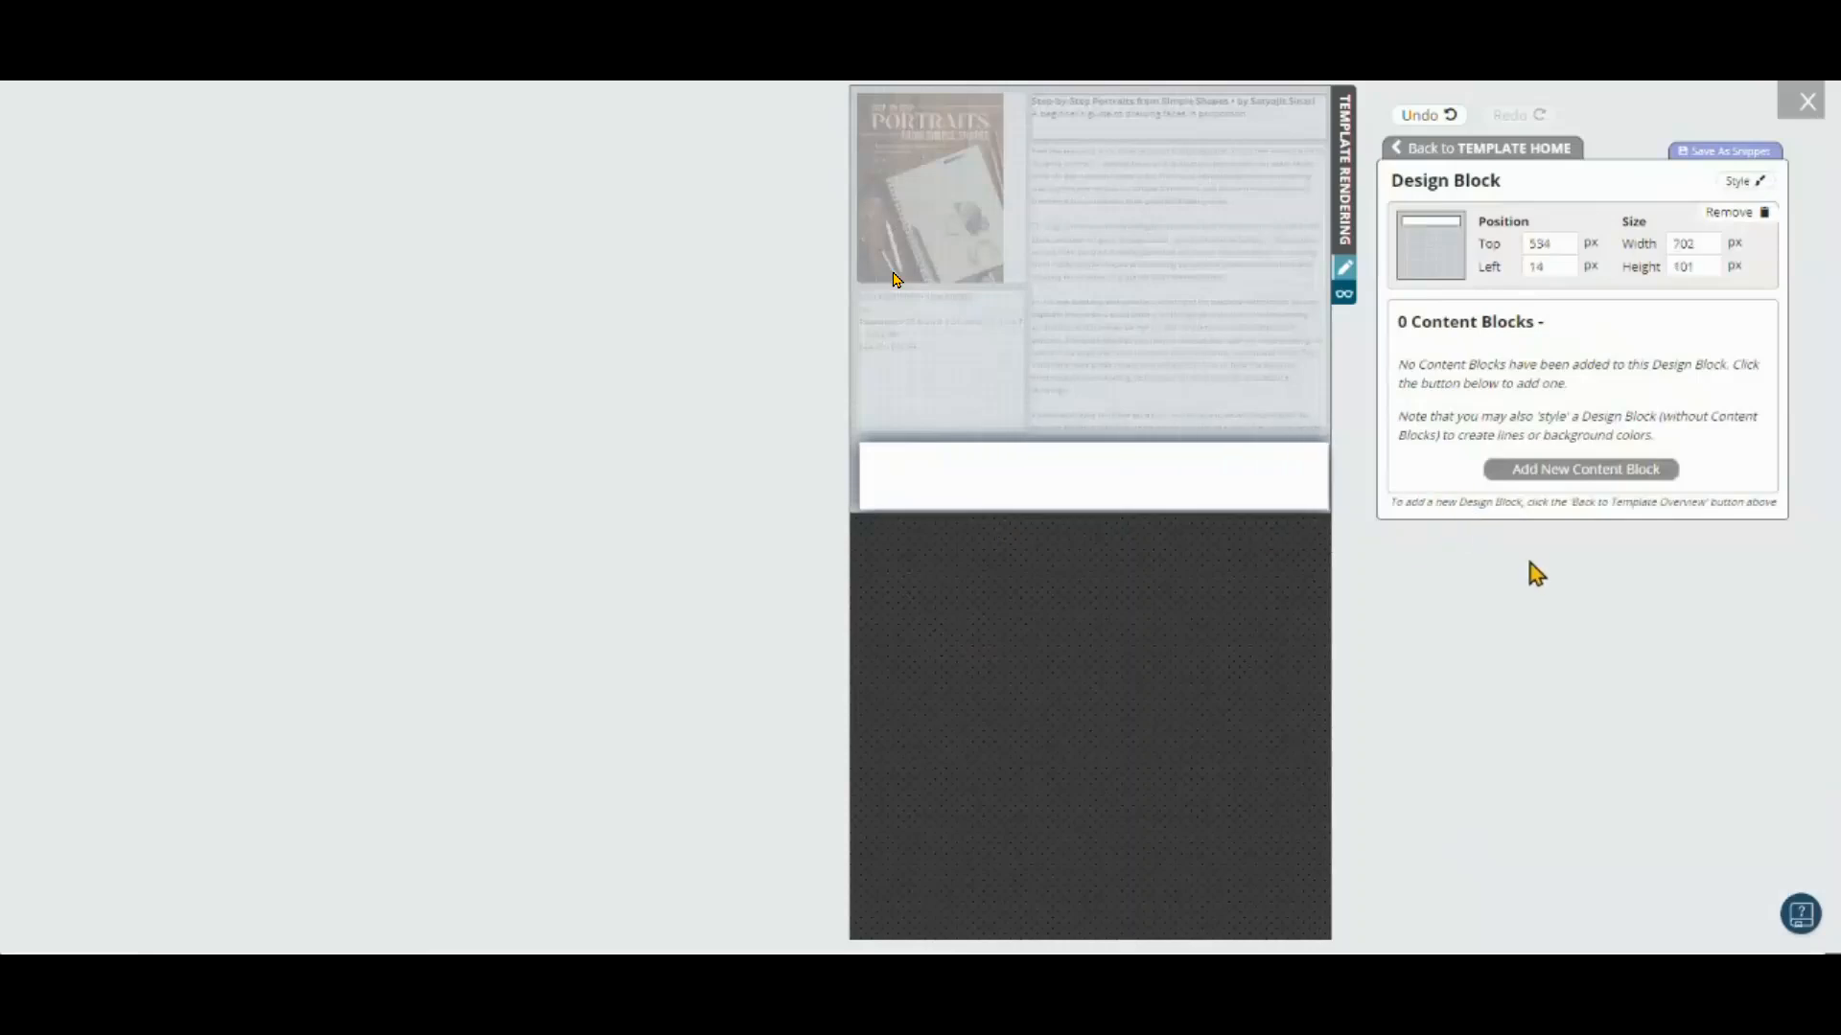
key("Up")
key("Up")
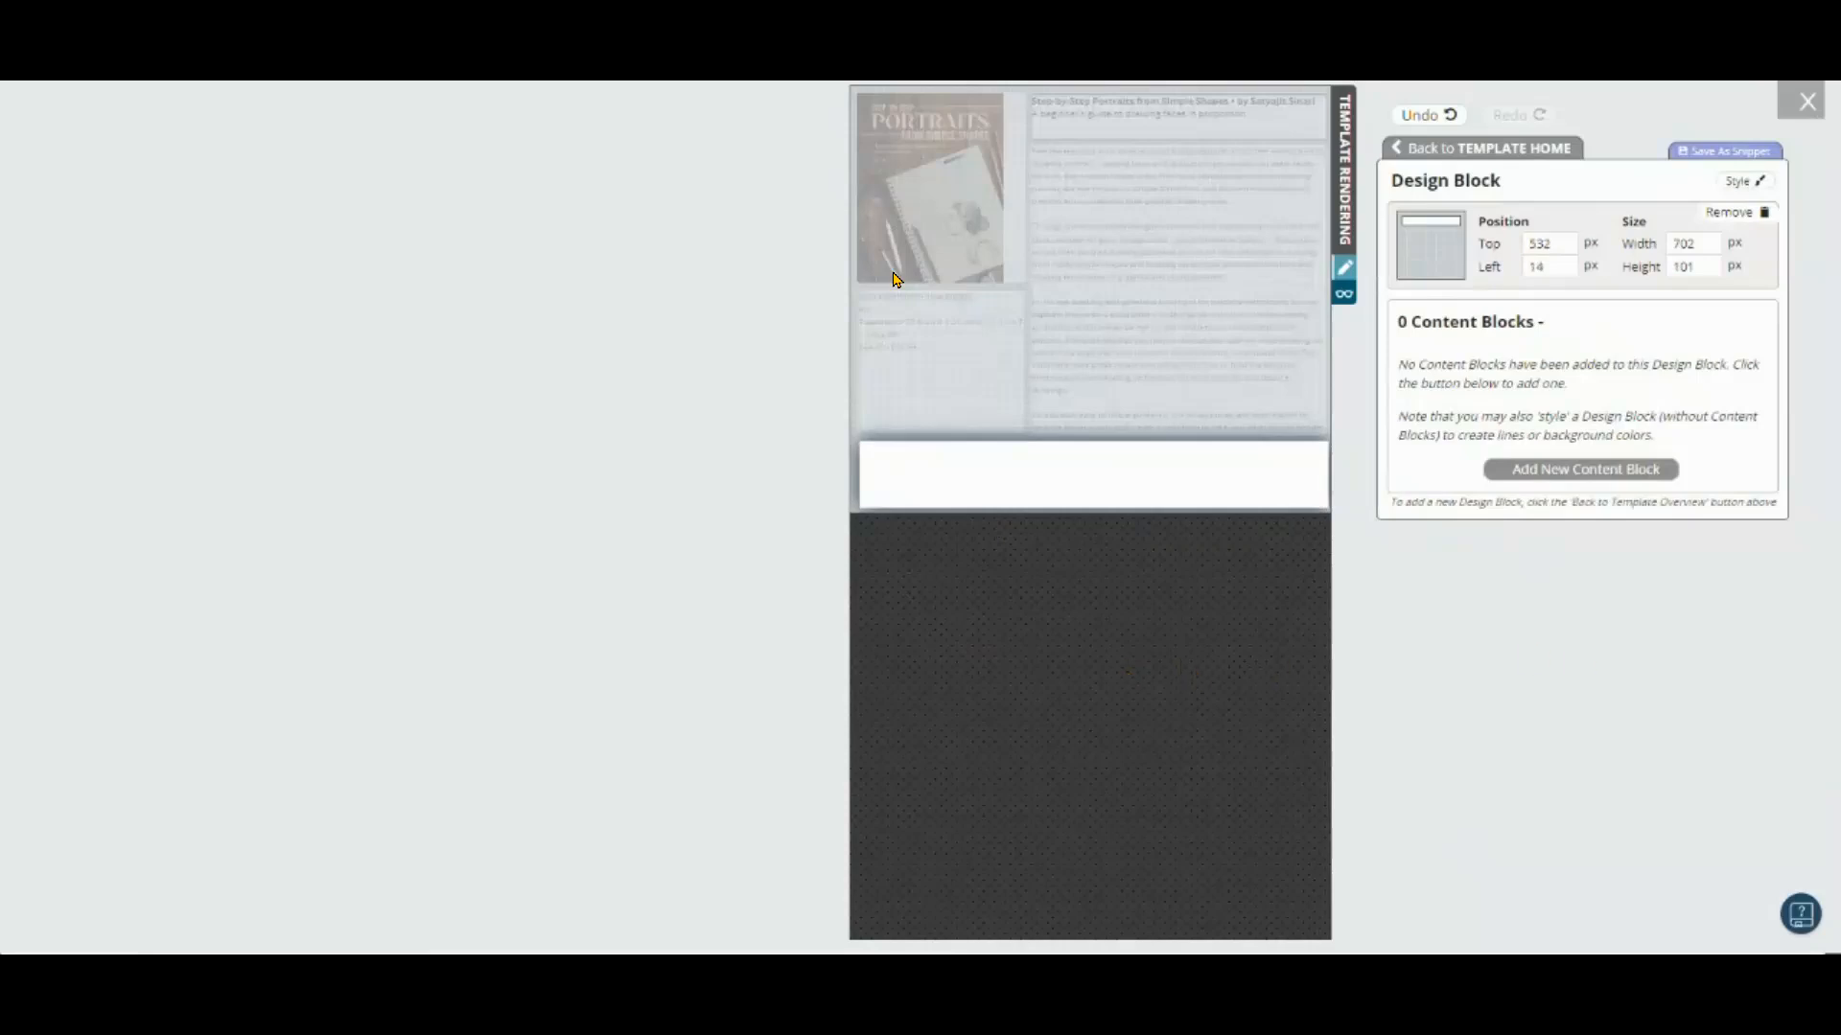
Step: Add the Interiors title images as a content block in the wide bottom design block
left_click(1568, 469)
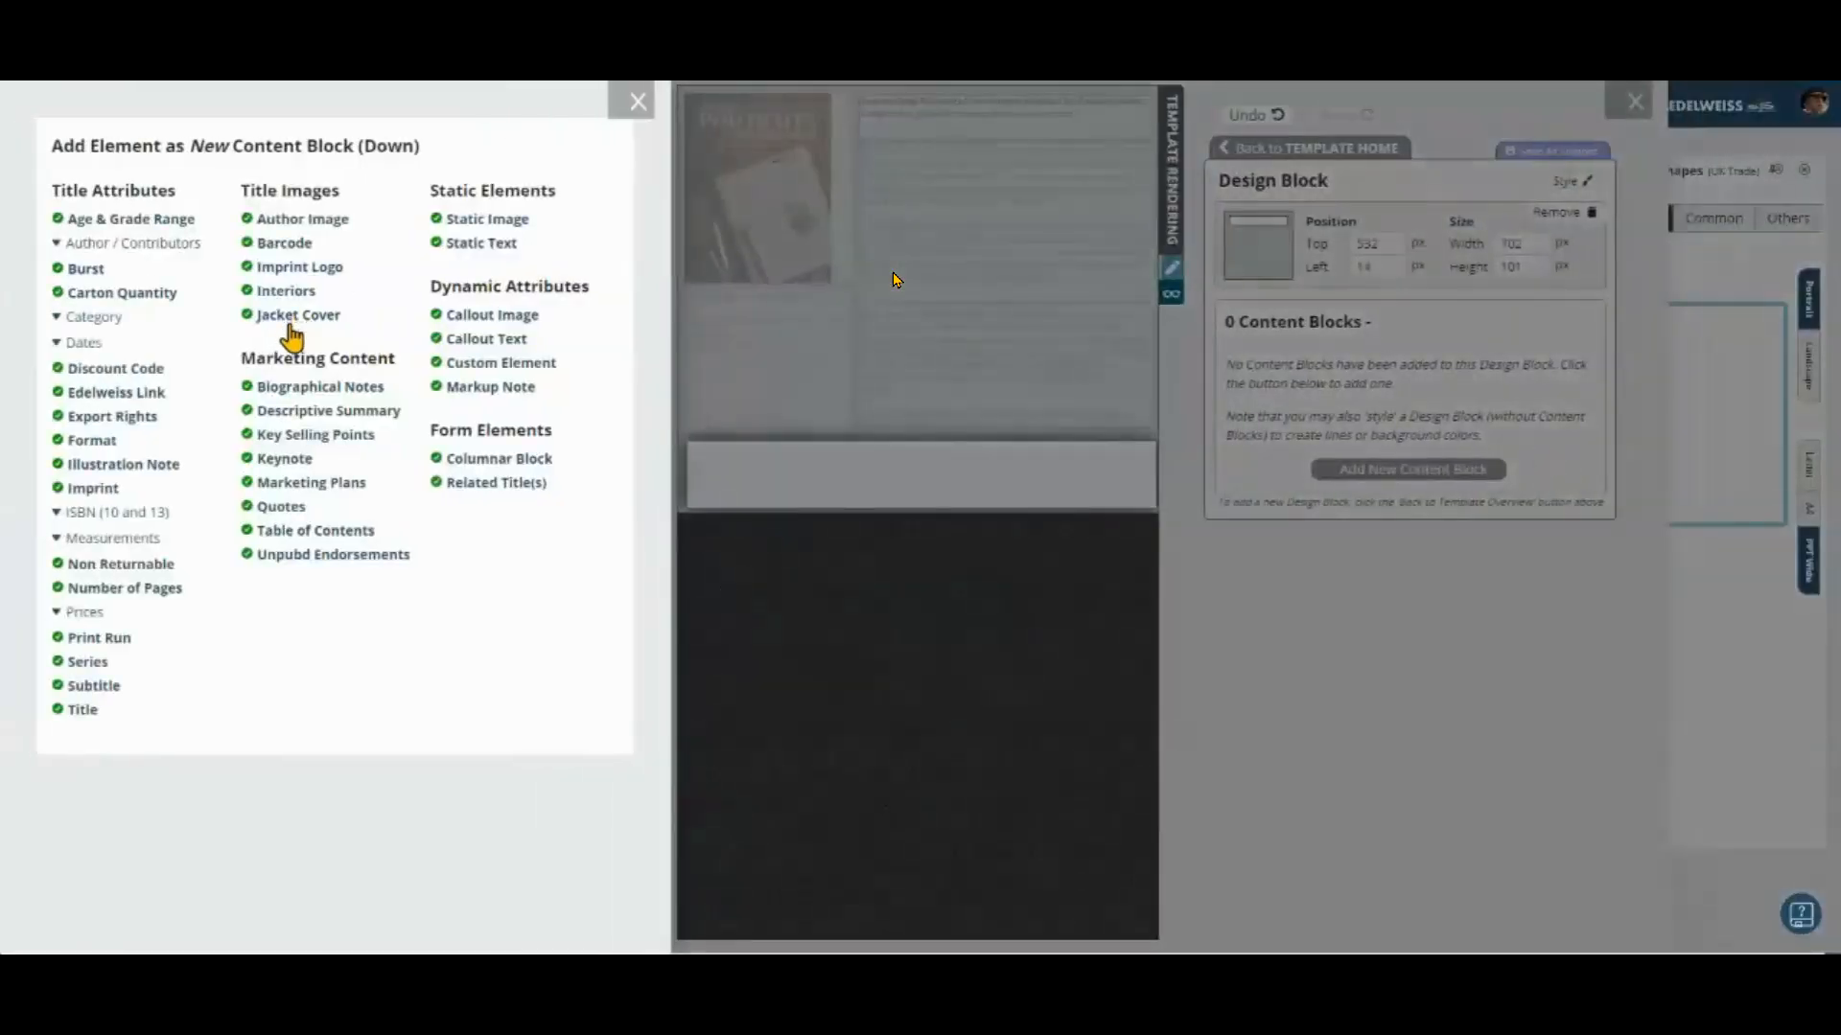
left_click(285, 294)
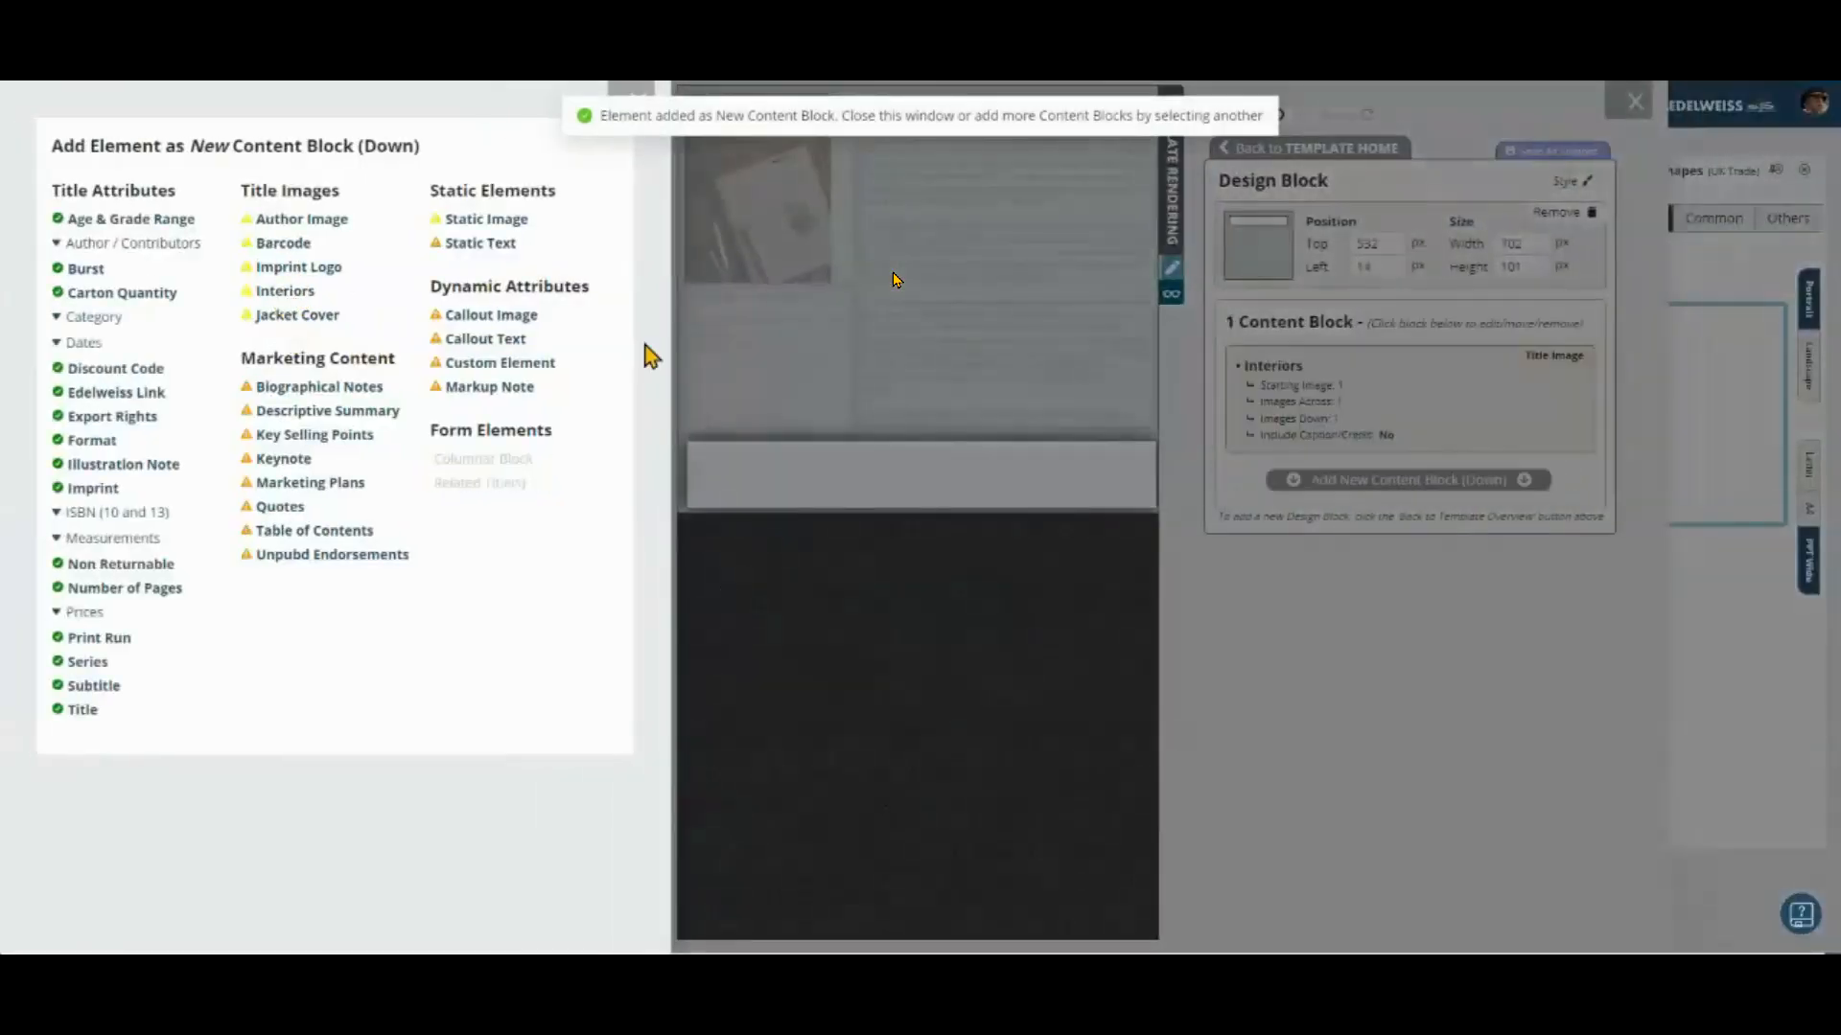
left_click(1333, 619)
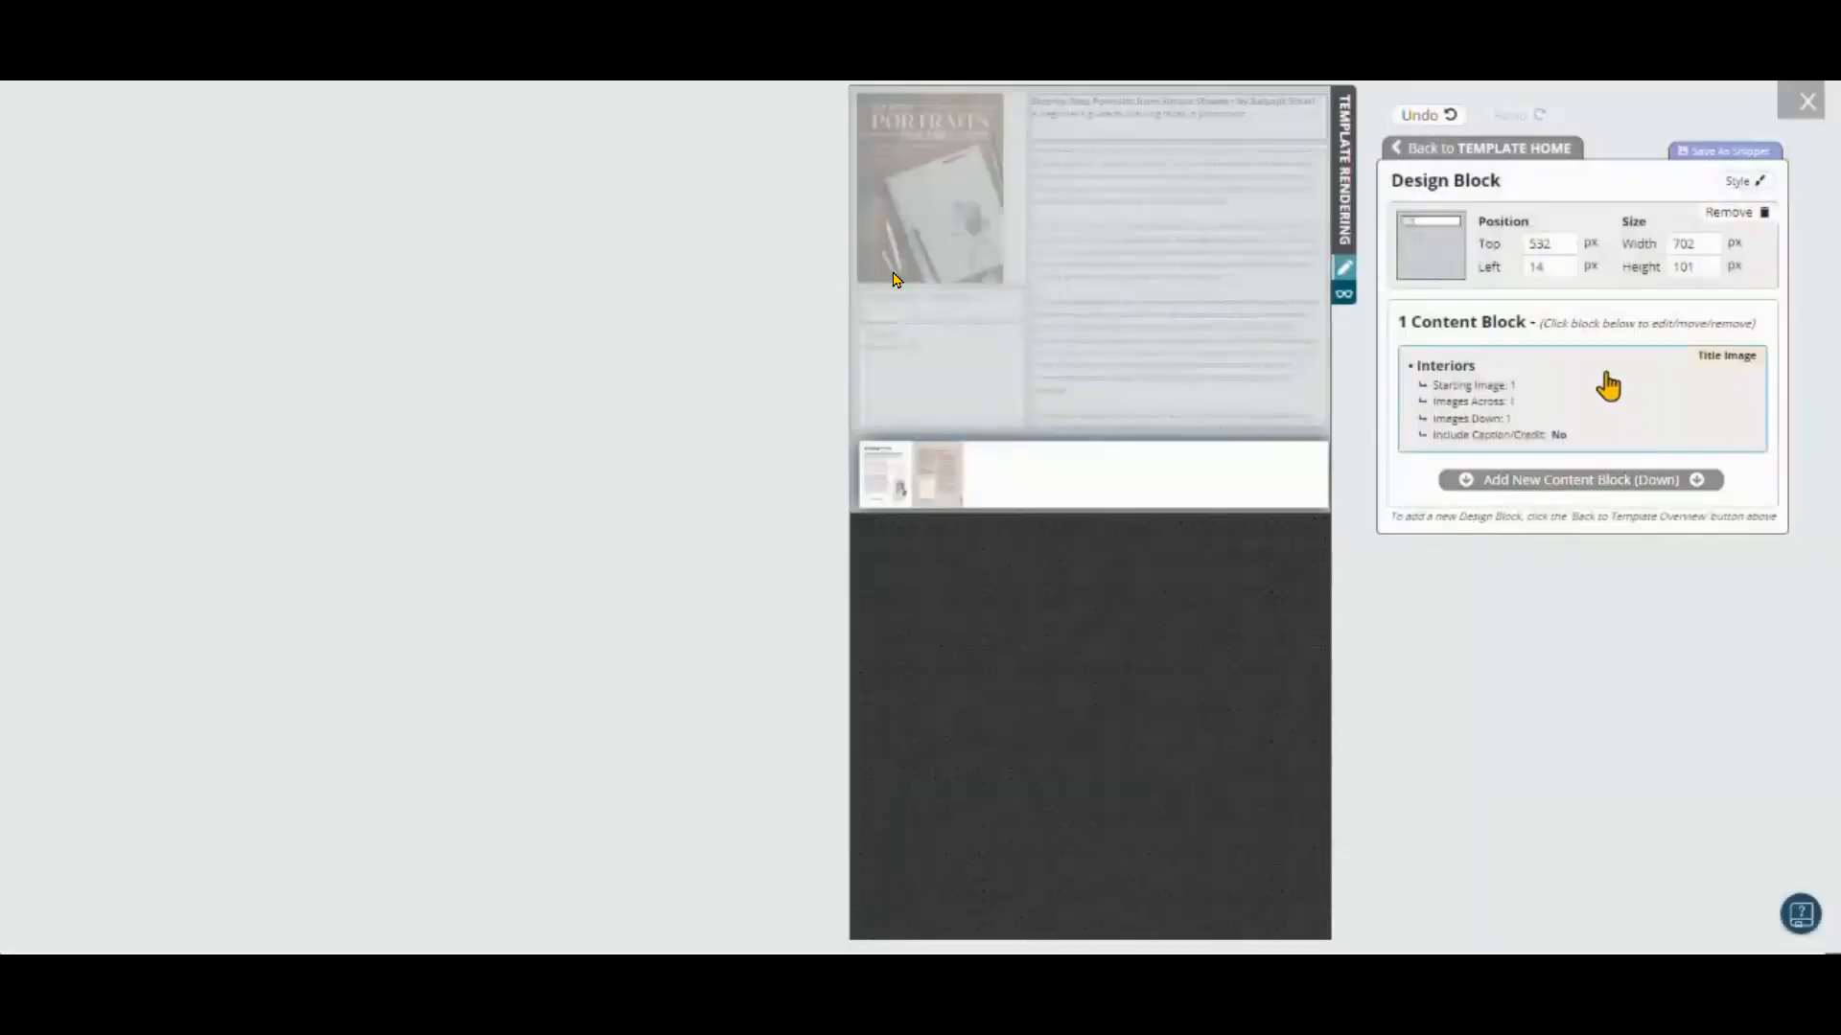
Step: Set the Interiors content block to show 4 images across
left_click(1512, 402)
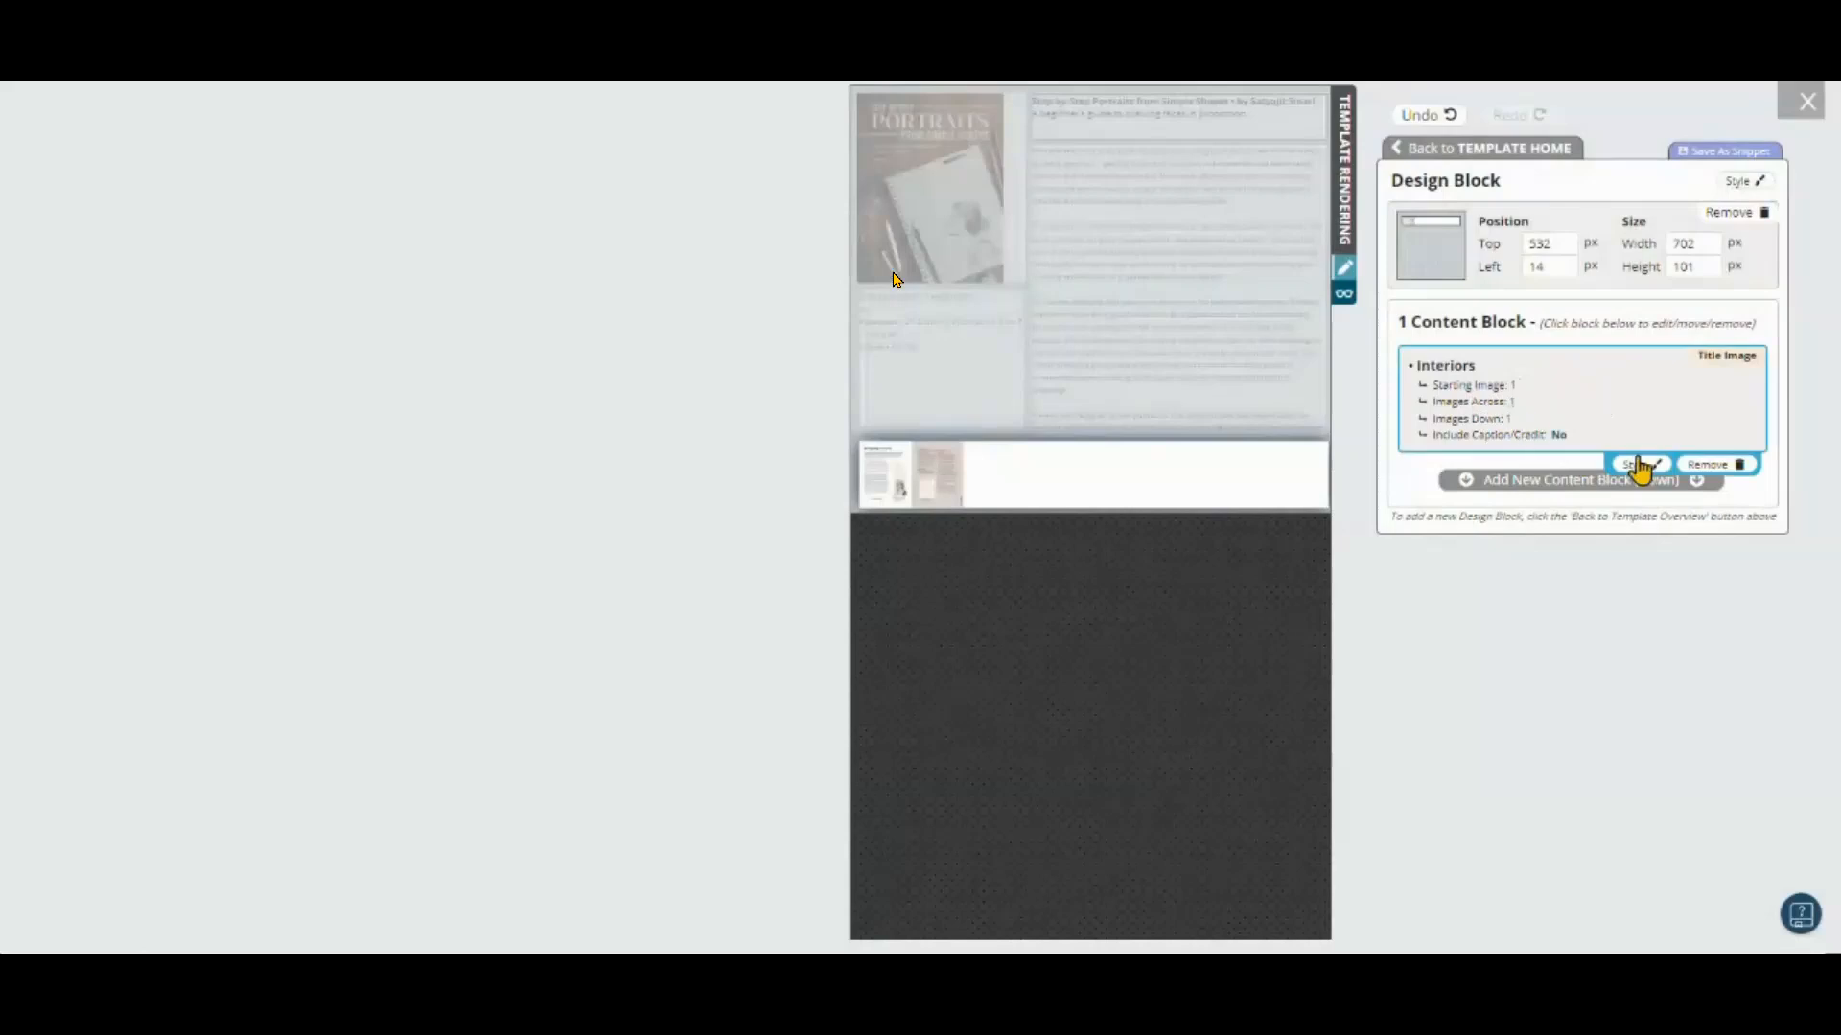
left_click(1512, 412)
left_click(1528, 411)
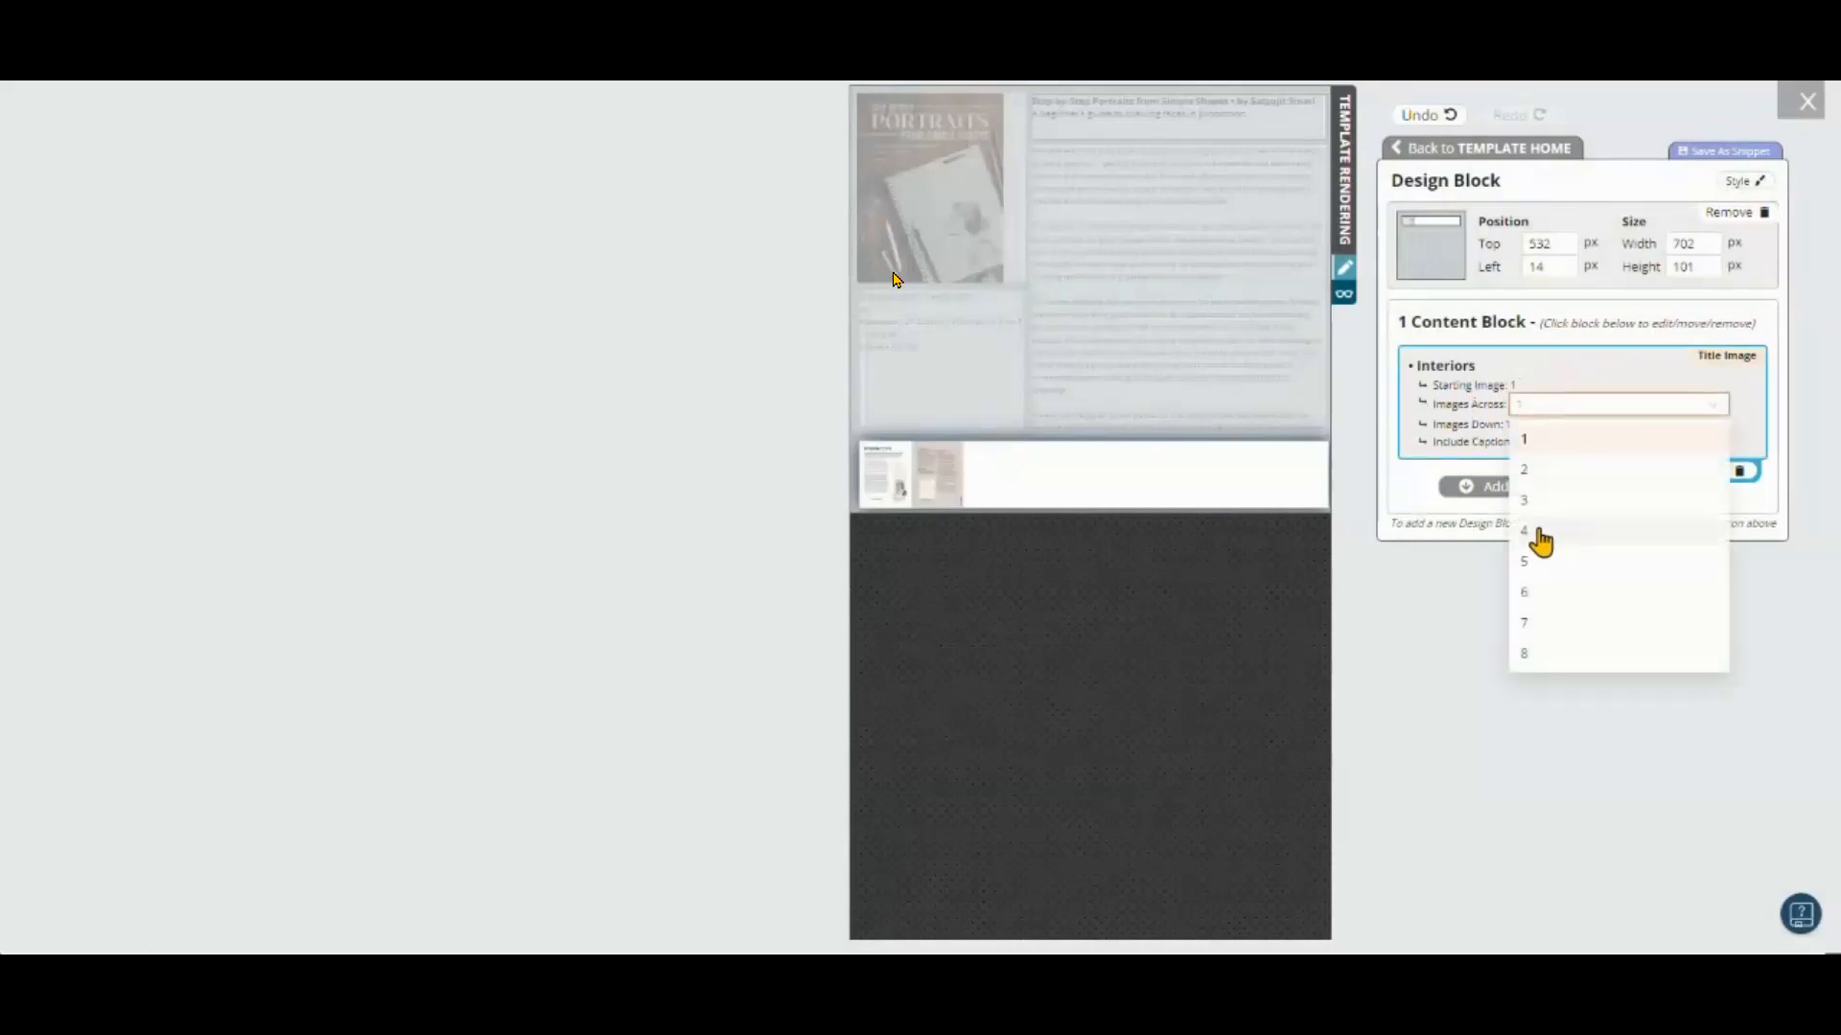
left_click(1526, 531)
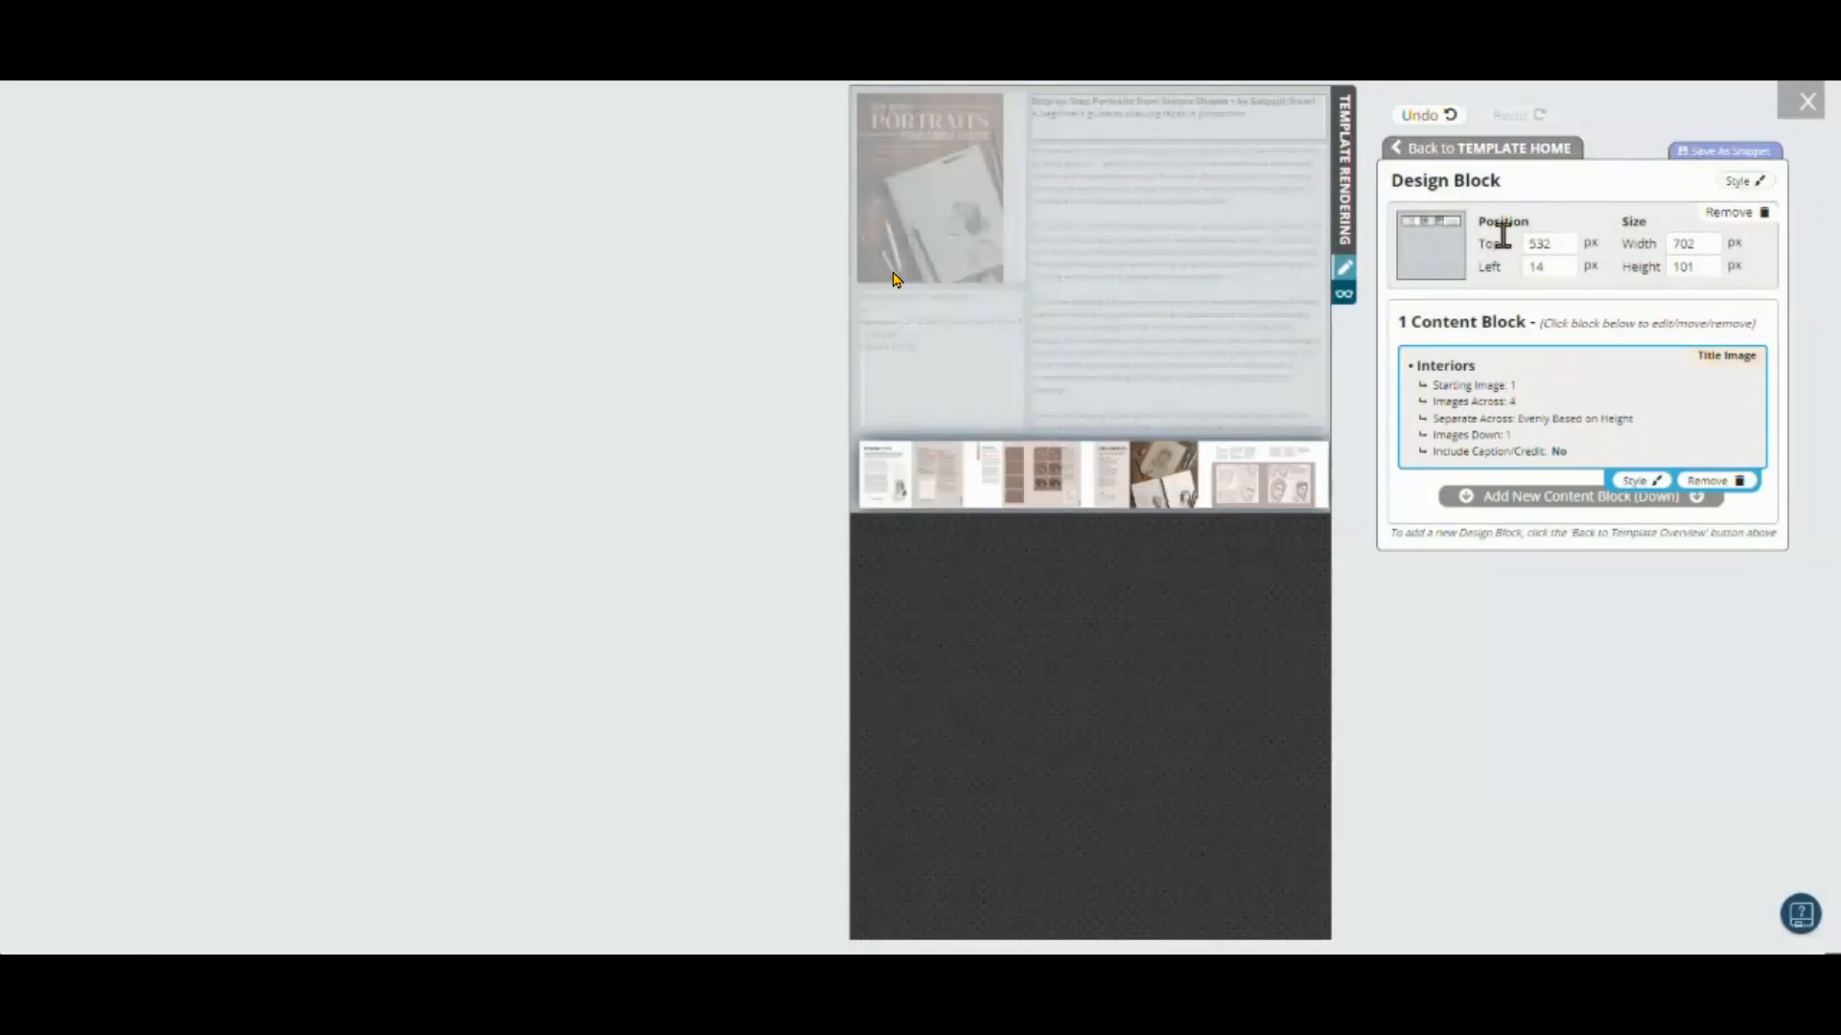
Step: Set the Interiors design block's top position to 531 px and close the template editor
left_click(1569, 249)
left_click(1566, 246)
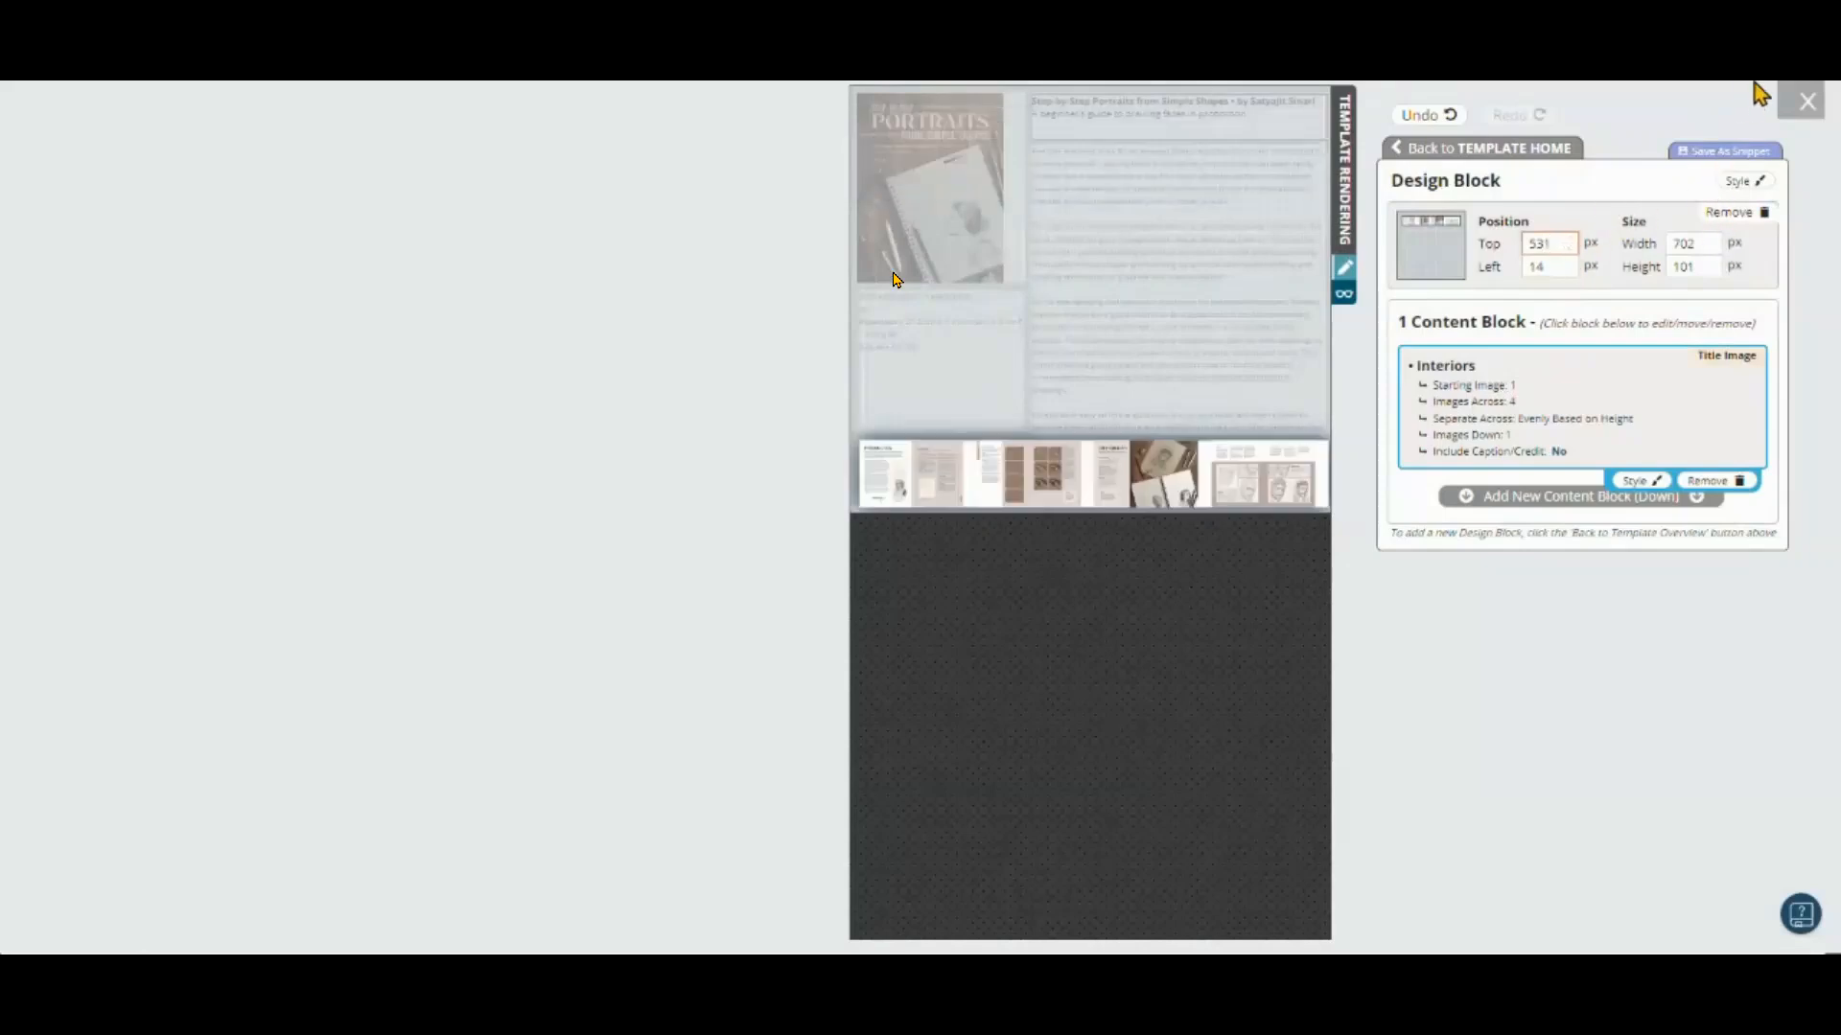
left_click(1795, 106)
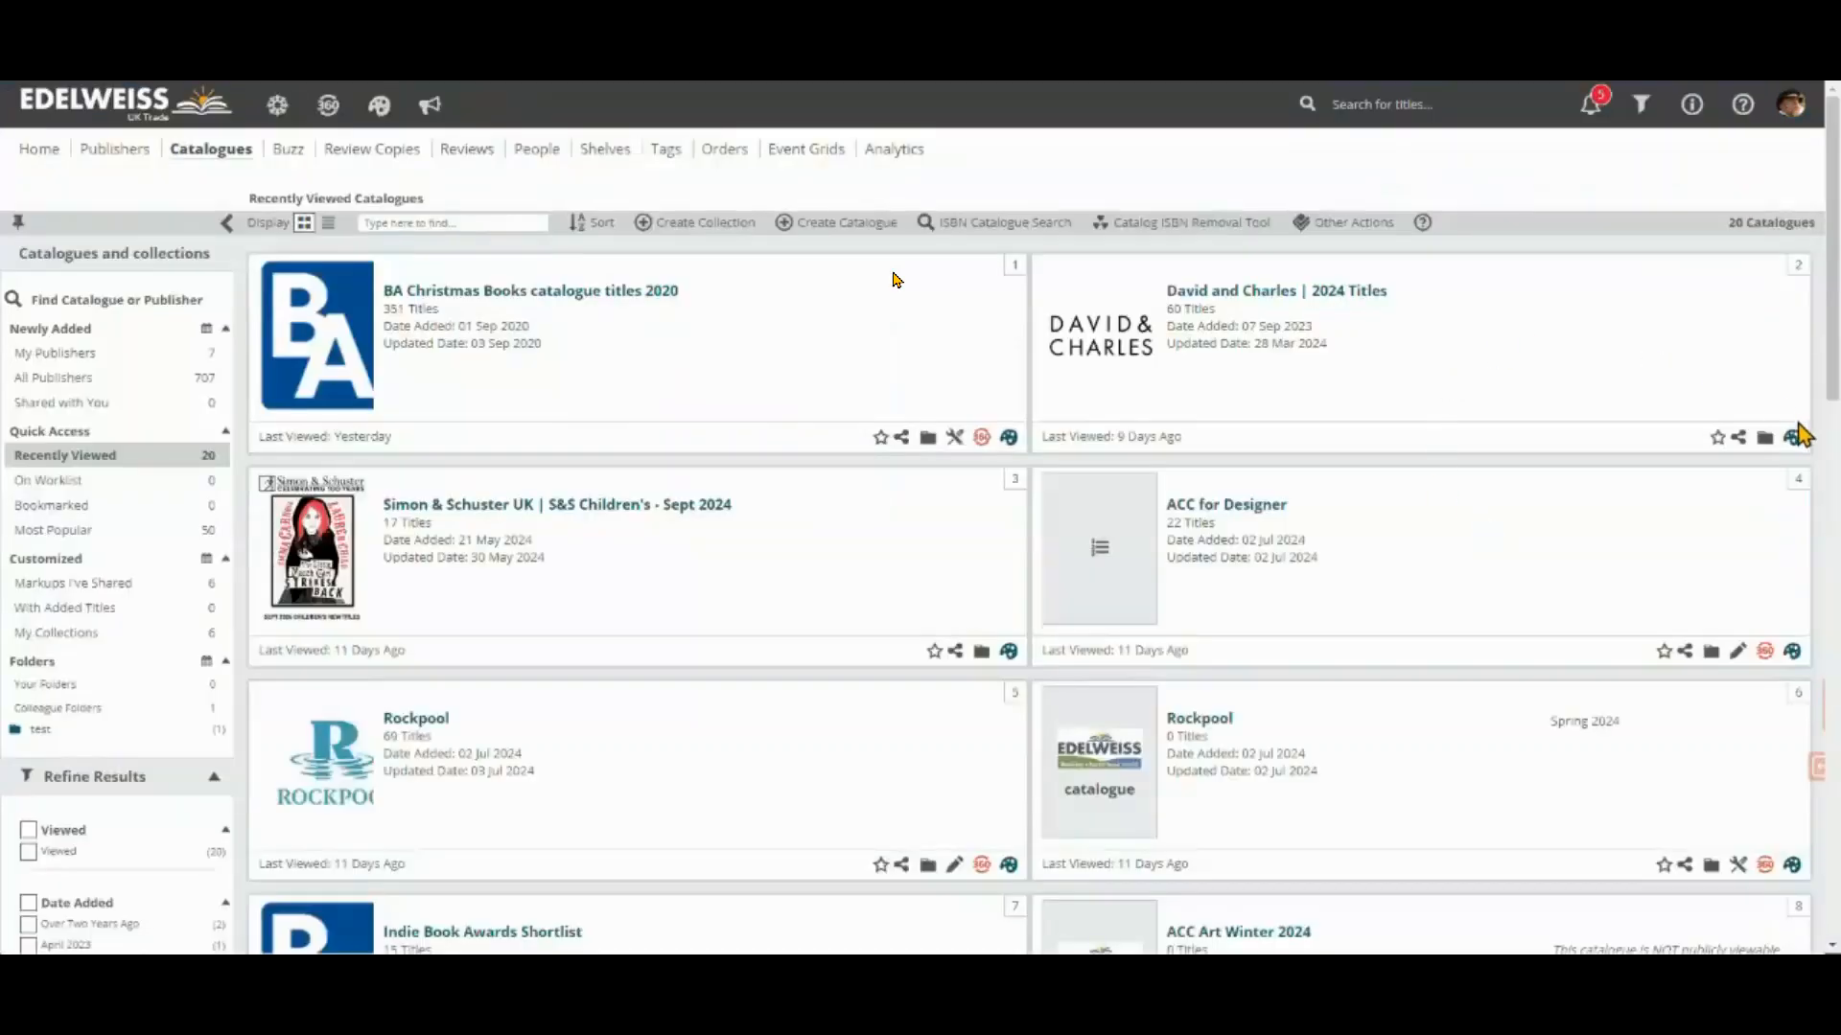
Step: Create a document named "2 per page" from the David and Charles 2024 Titles catalogue with the 2 per page template as default
left_click(1792, 442)
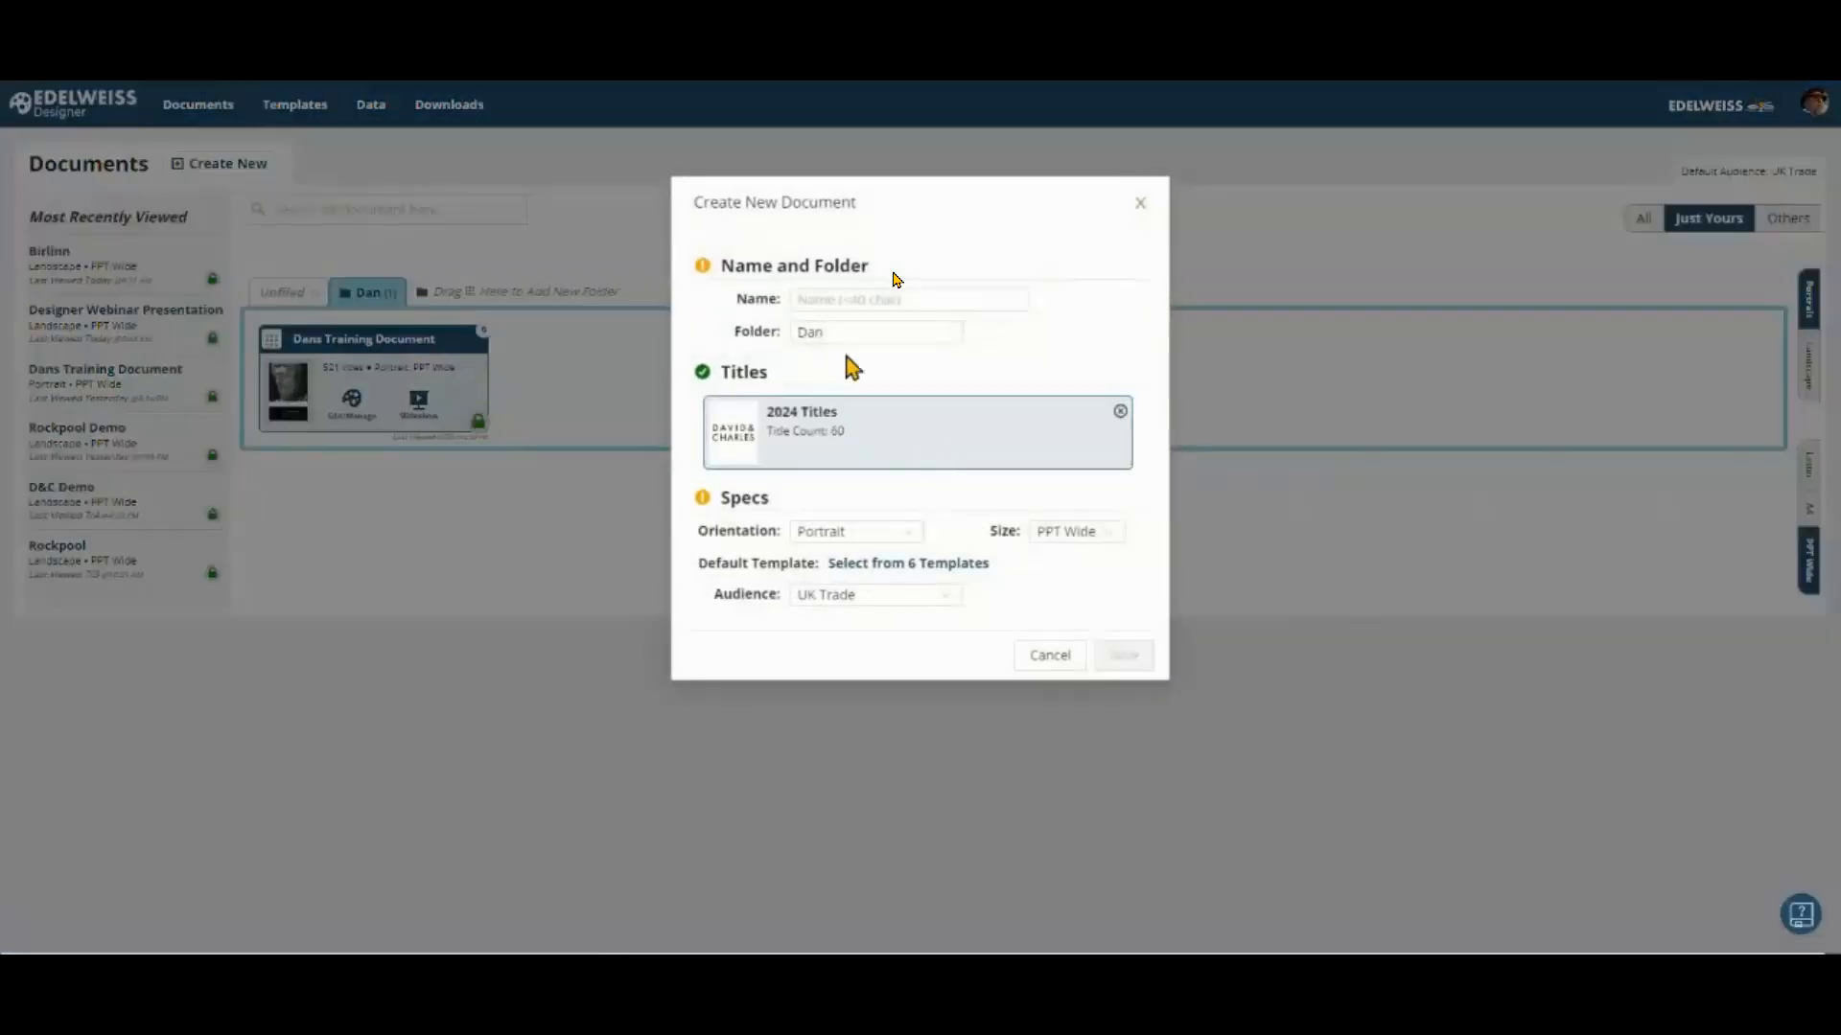
left_click(882, 305)
type("2 per page")
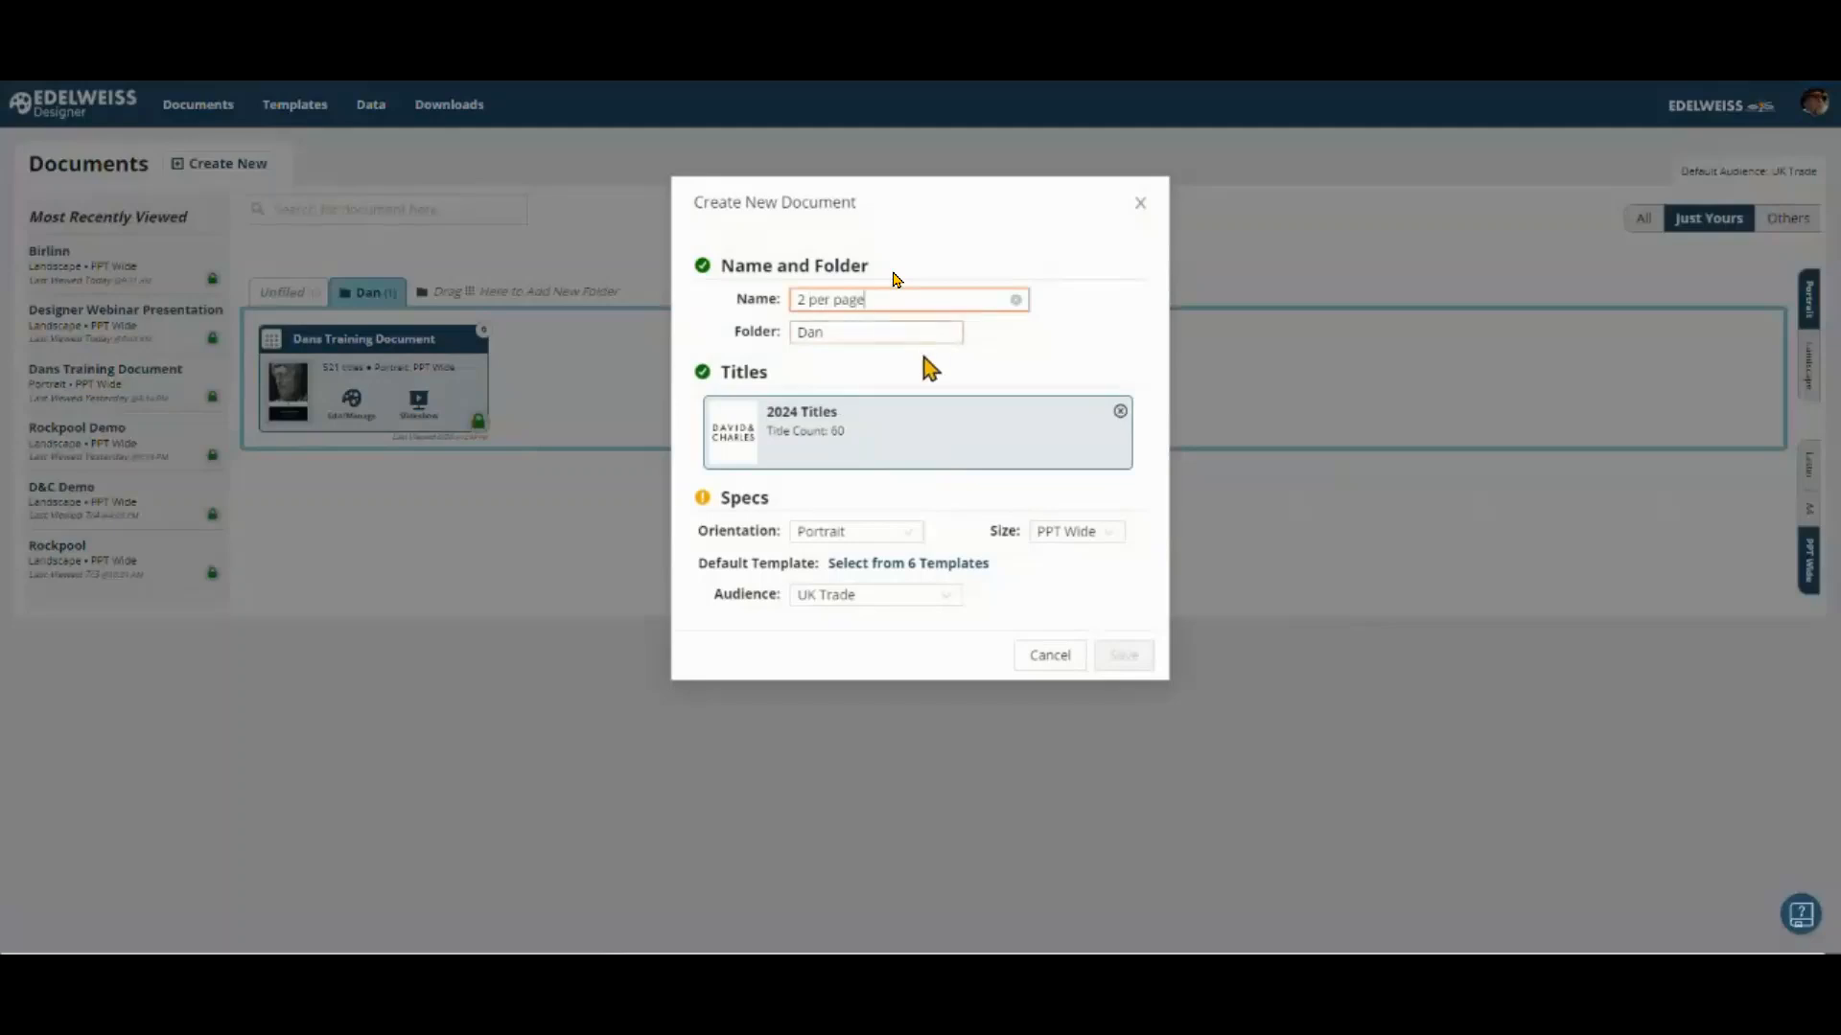
left_click(877, 567)
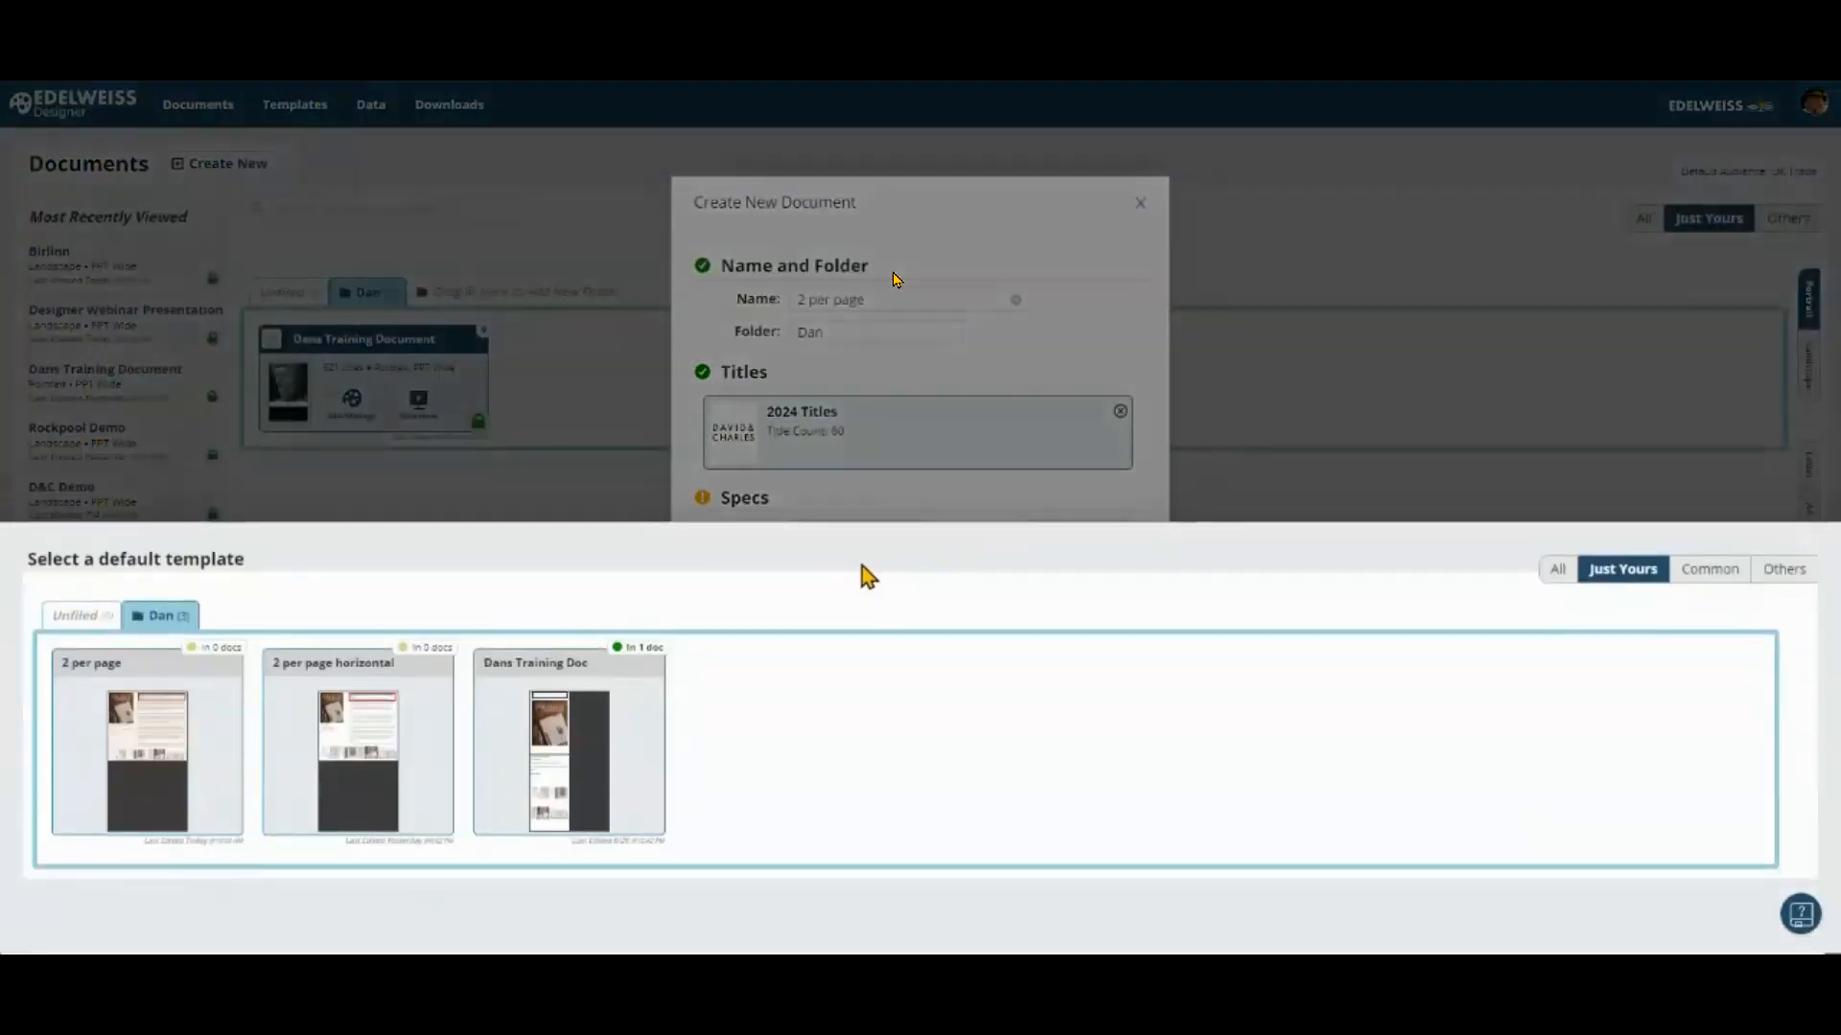
mouse_move(89, 743)
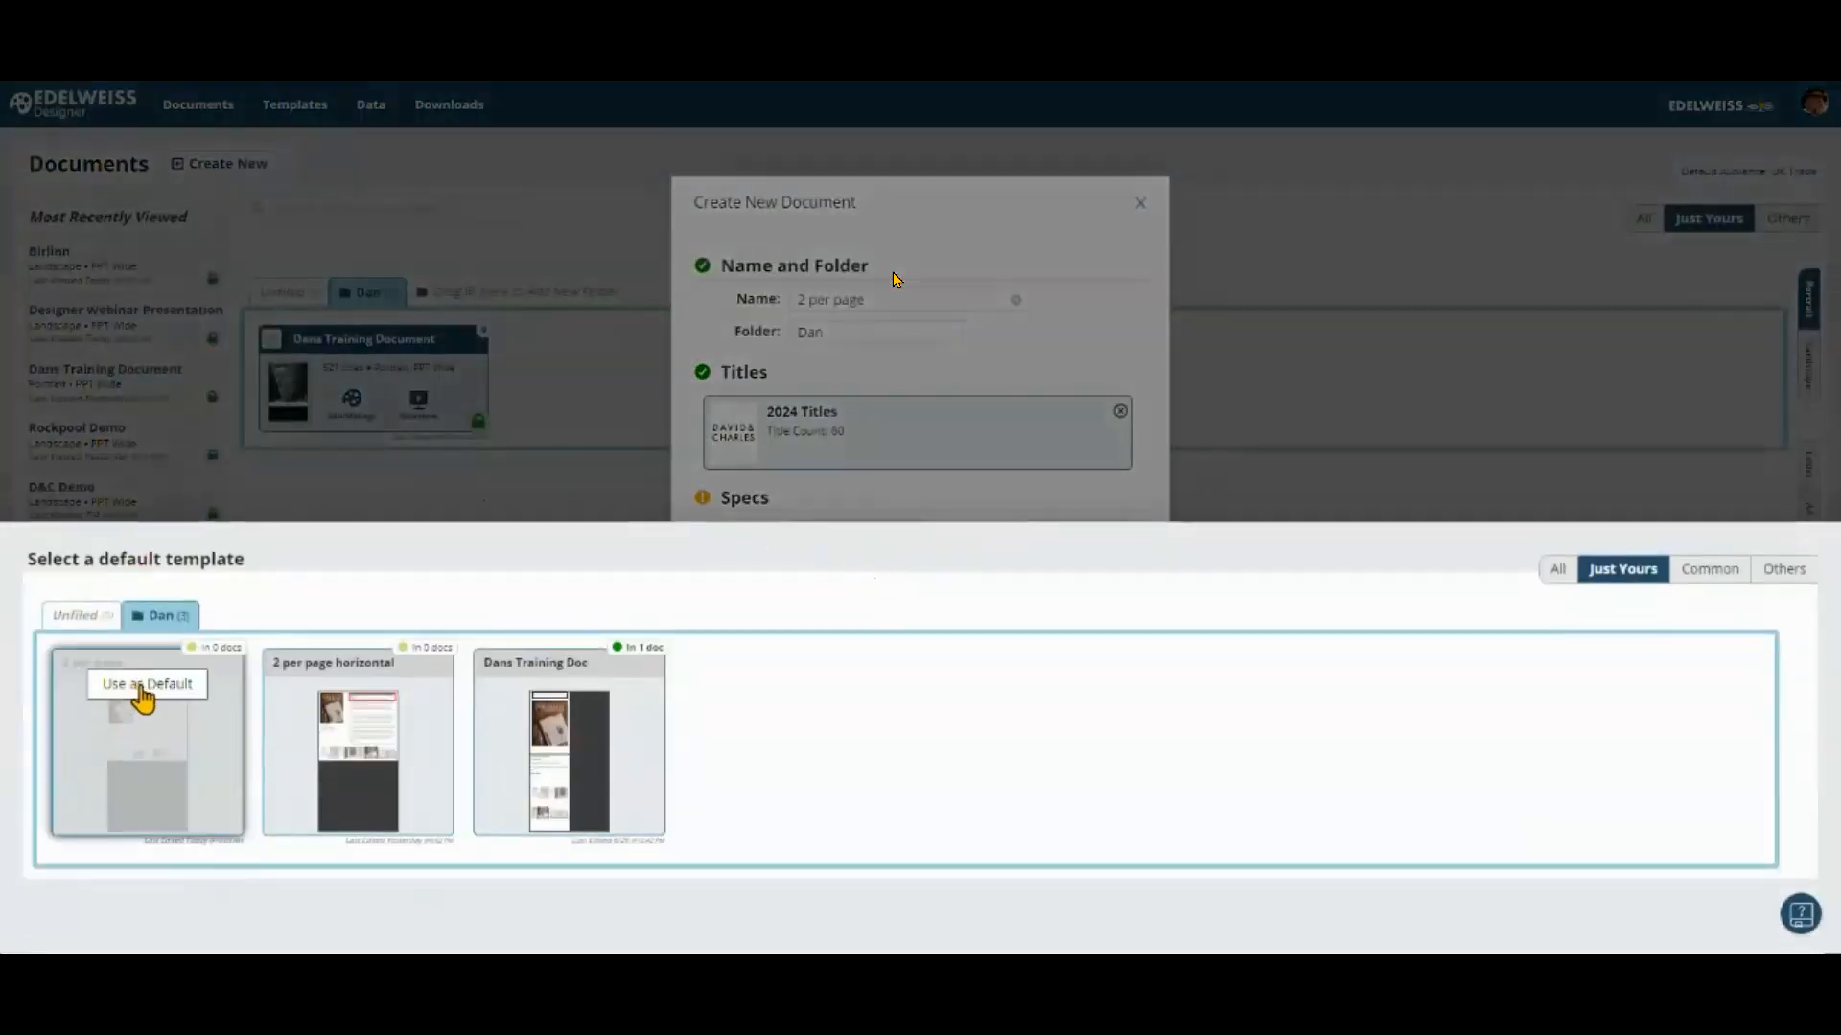
left_click(139, 688)
left_click(1130, 764)
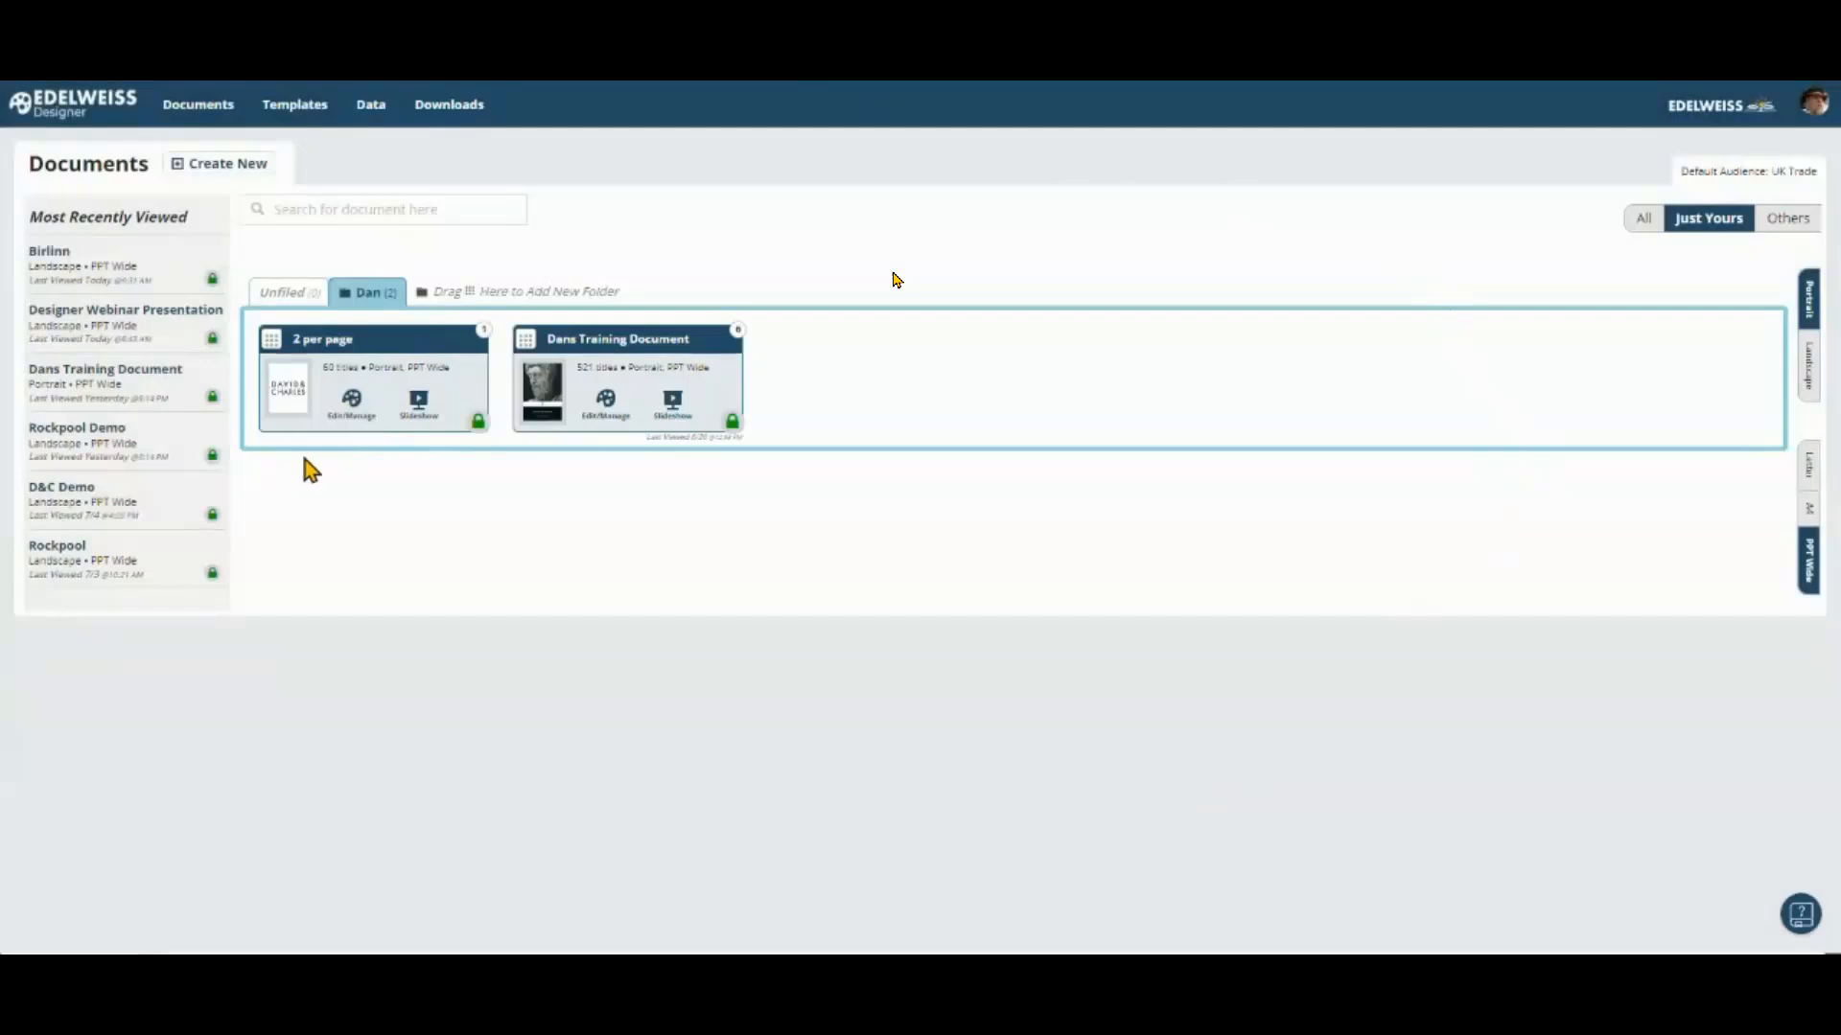
Step: Preview the 2 per page document as a slideshow, checking the first three pages, and close it
left_click(415, 420)
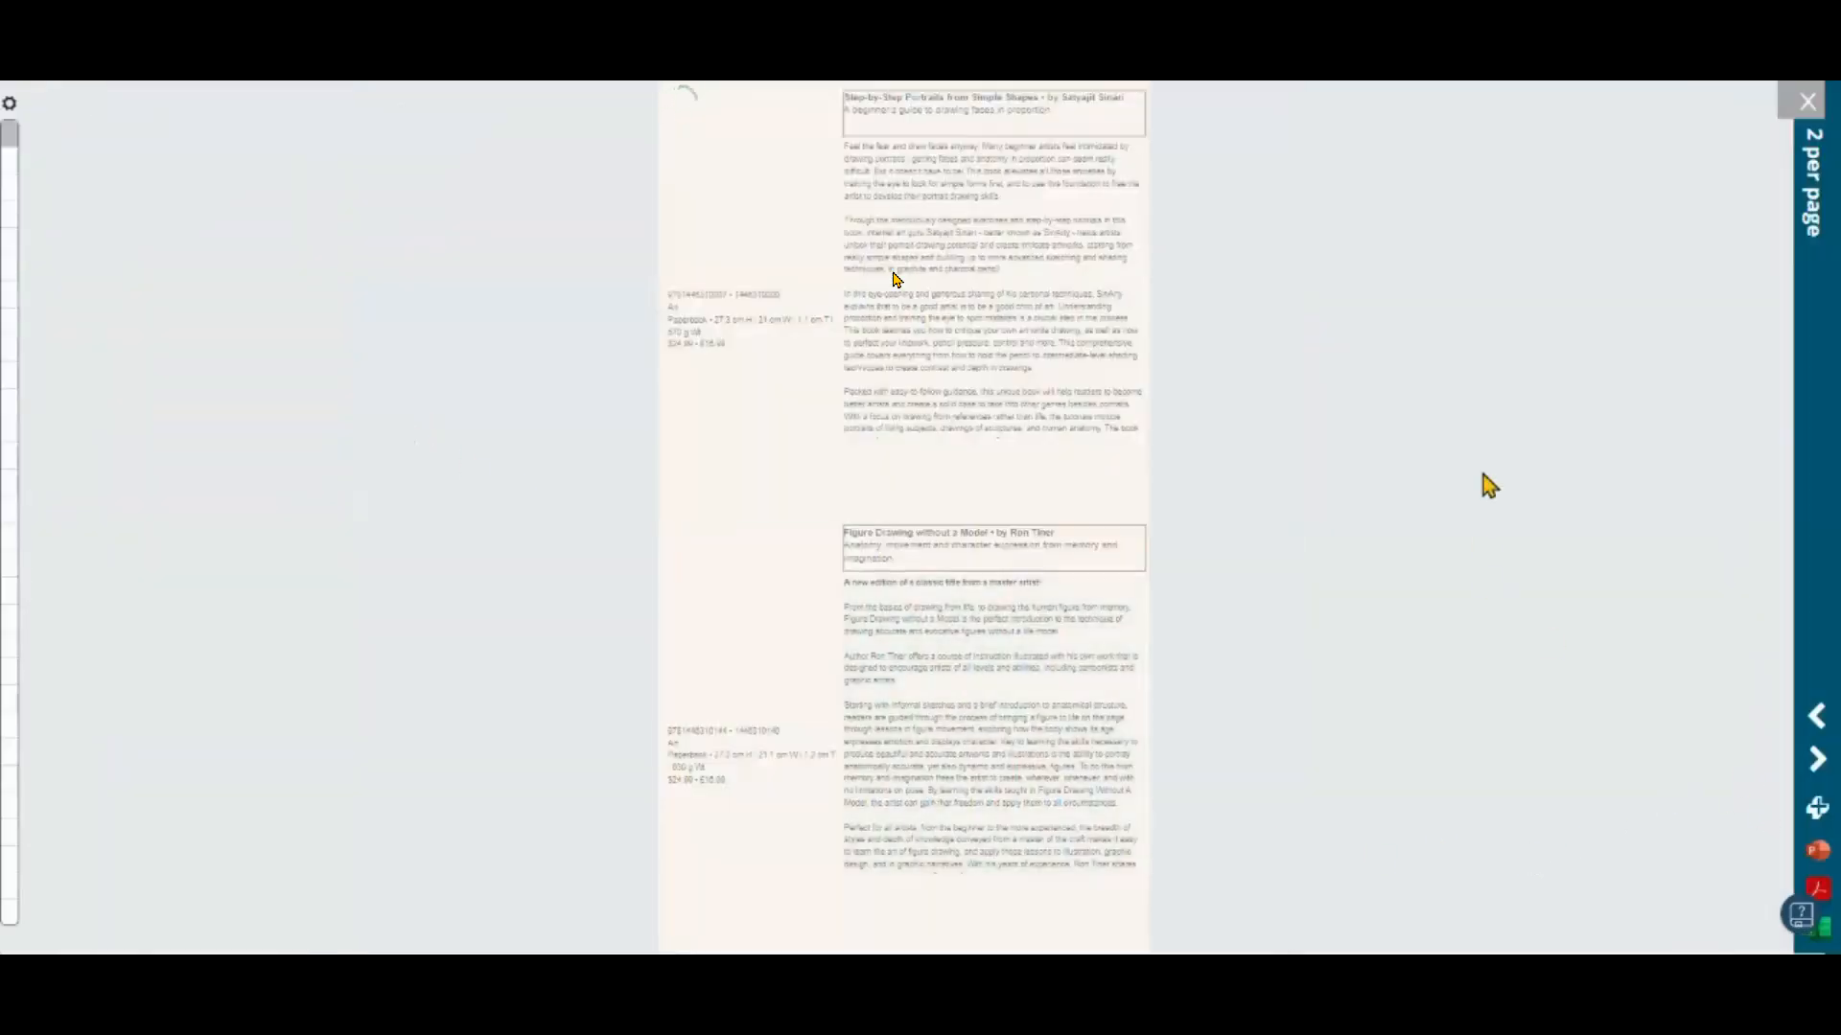
left_click(1814, 759)
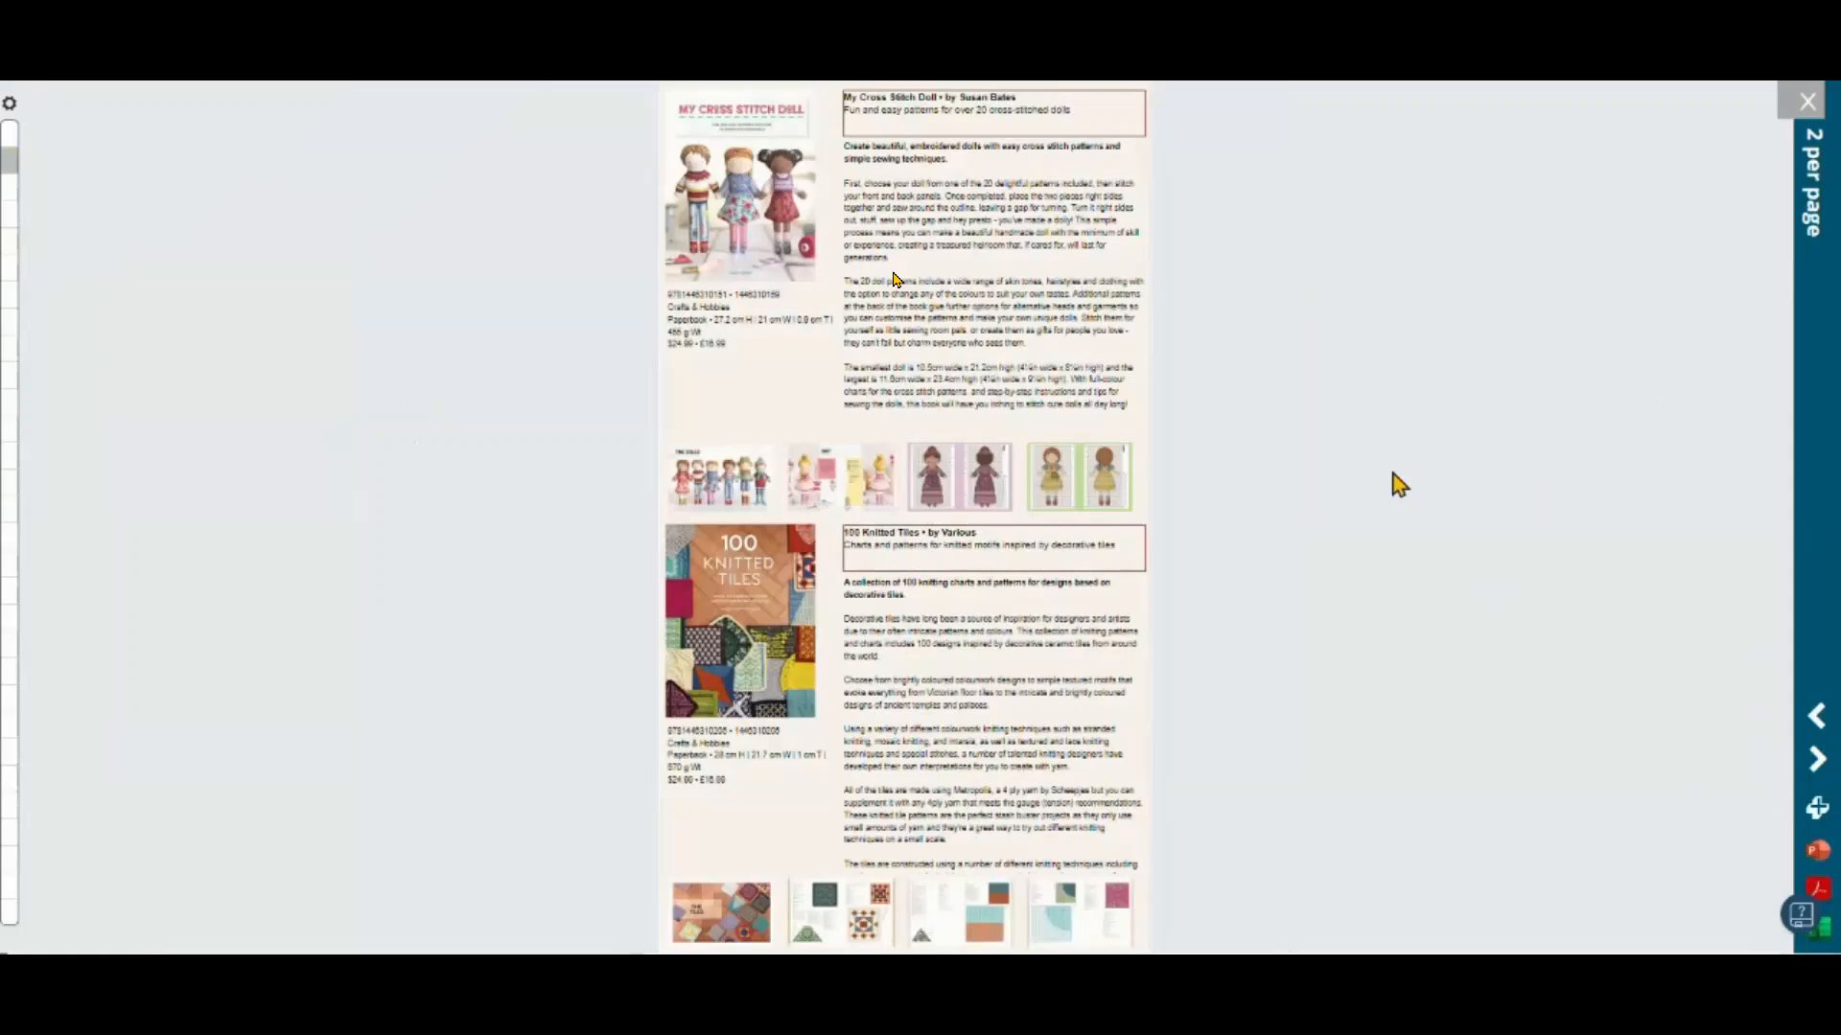
left_click(1816, 763)
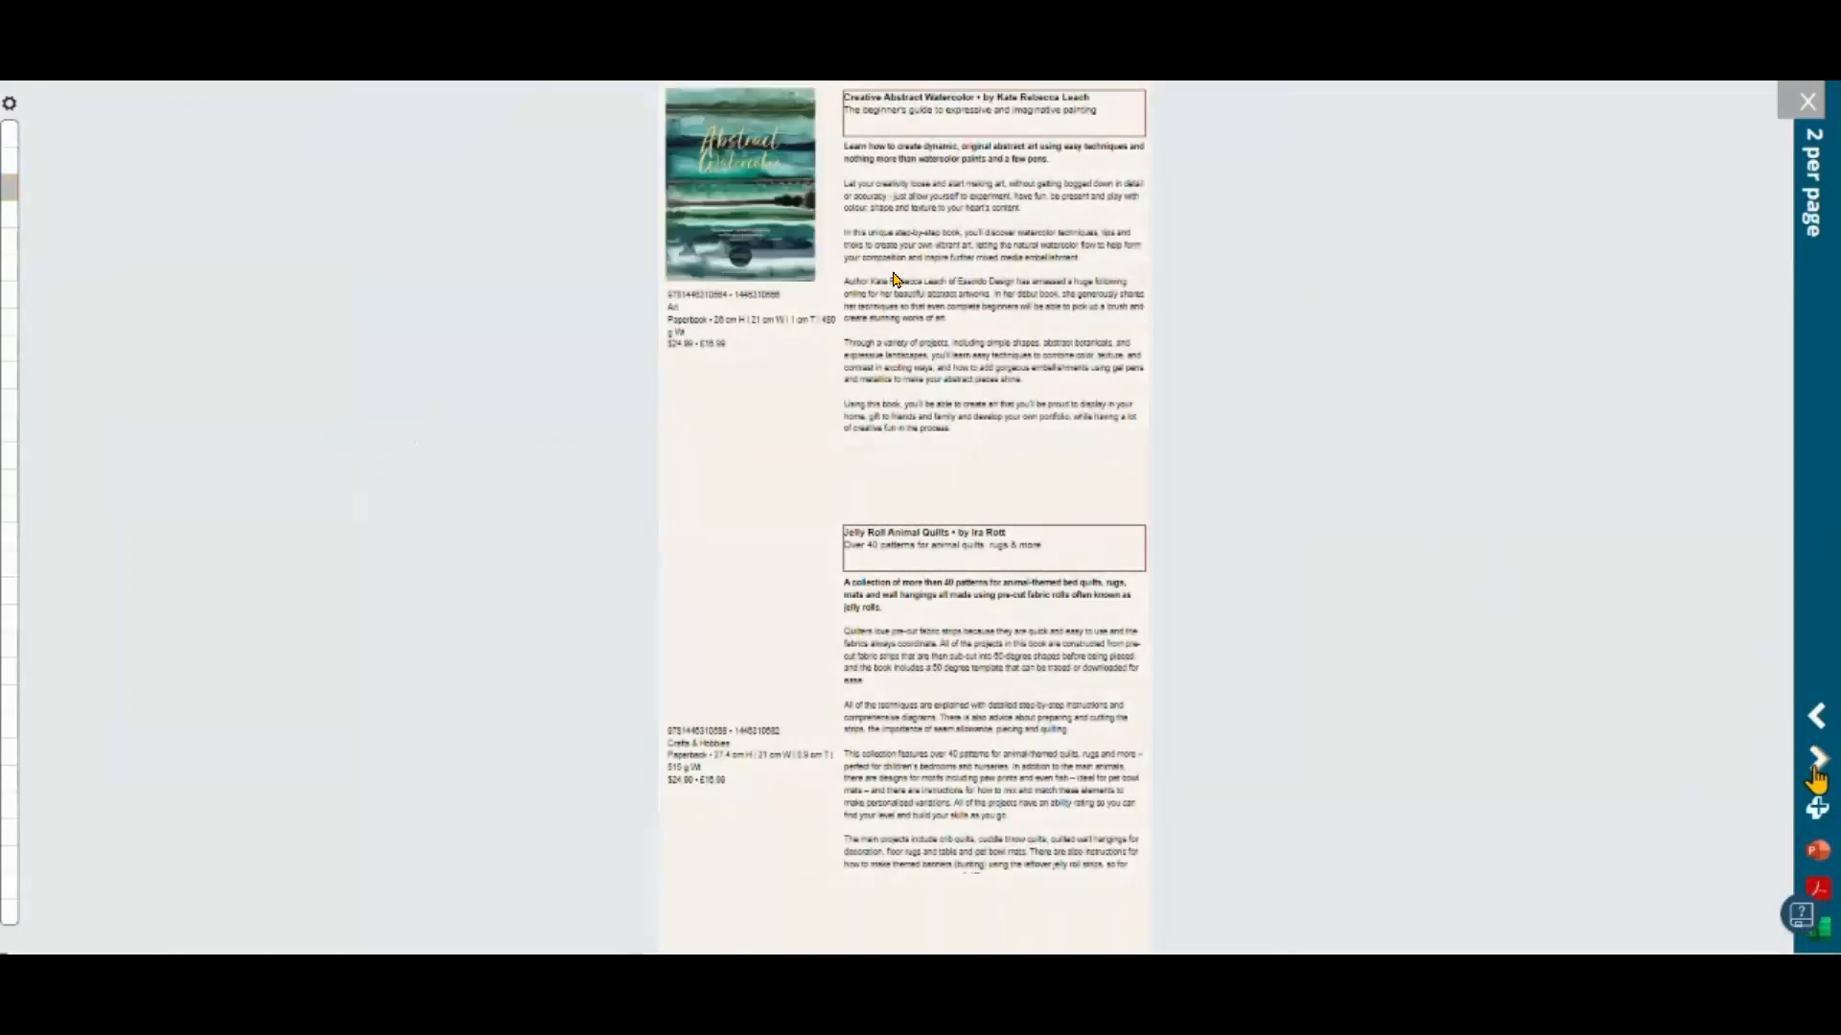
left_click(1805, 110)
Step: Open the 2 per page document for editing and advance the page display to pages 3-6
left_click(356, 418)
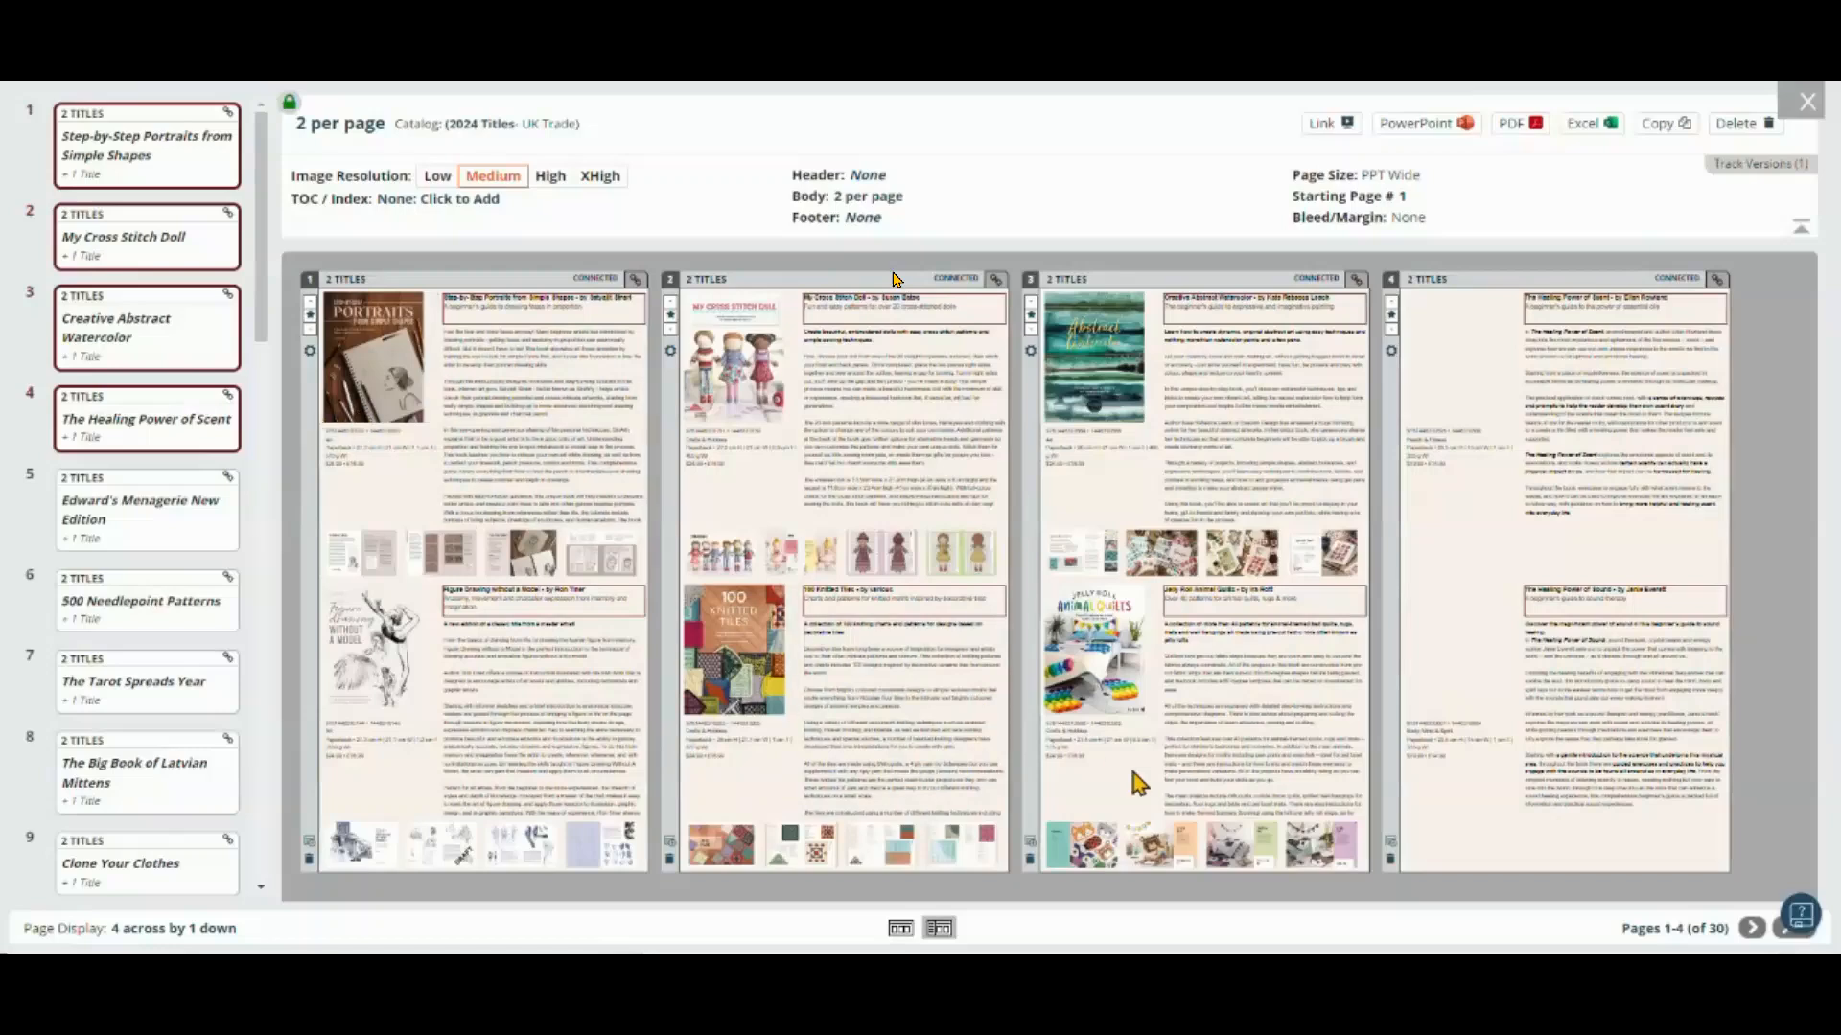
left_click(1752, 929)
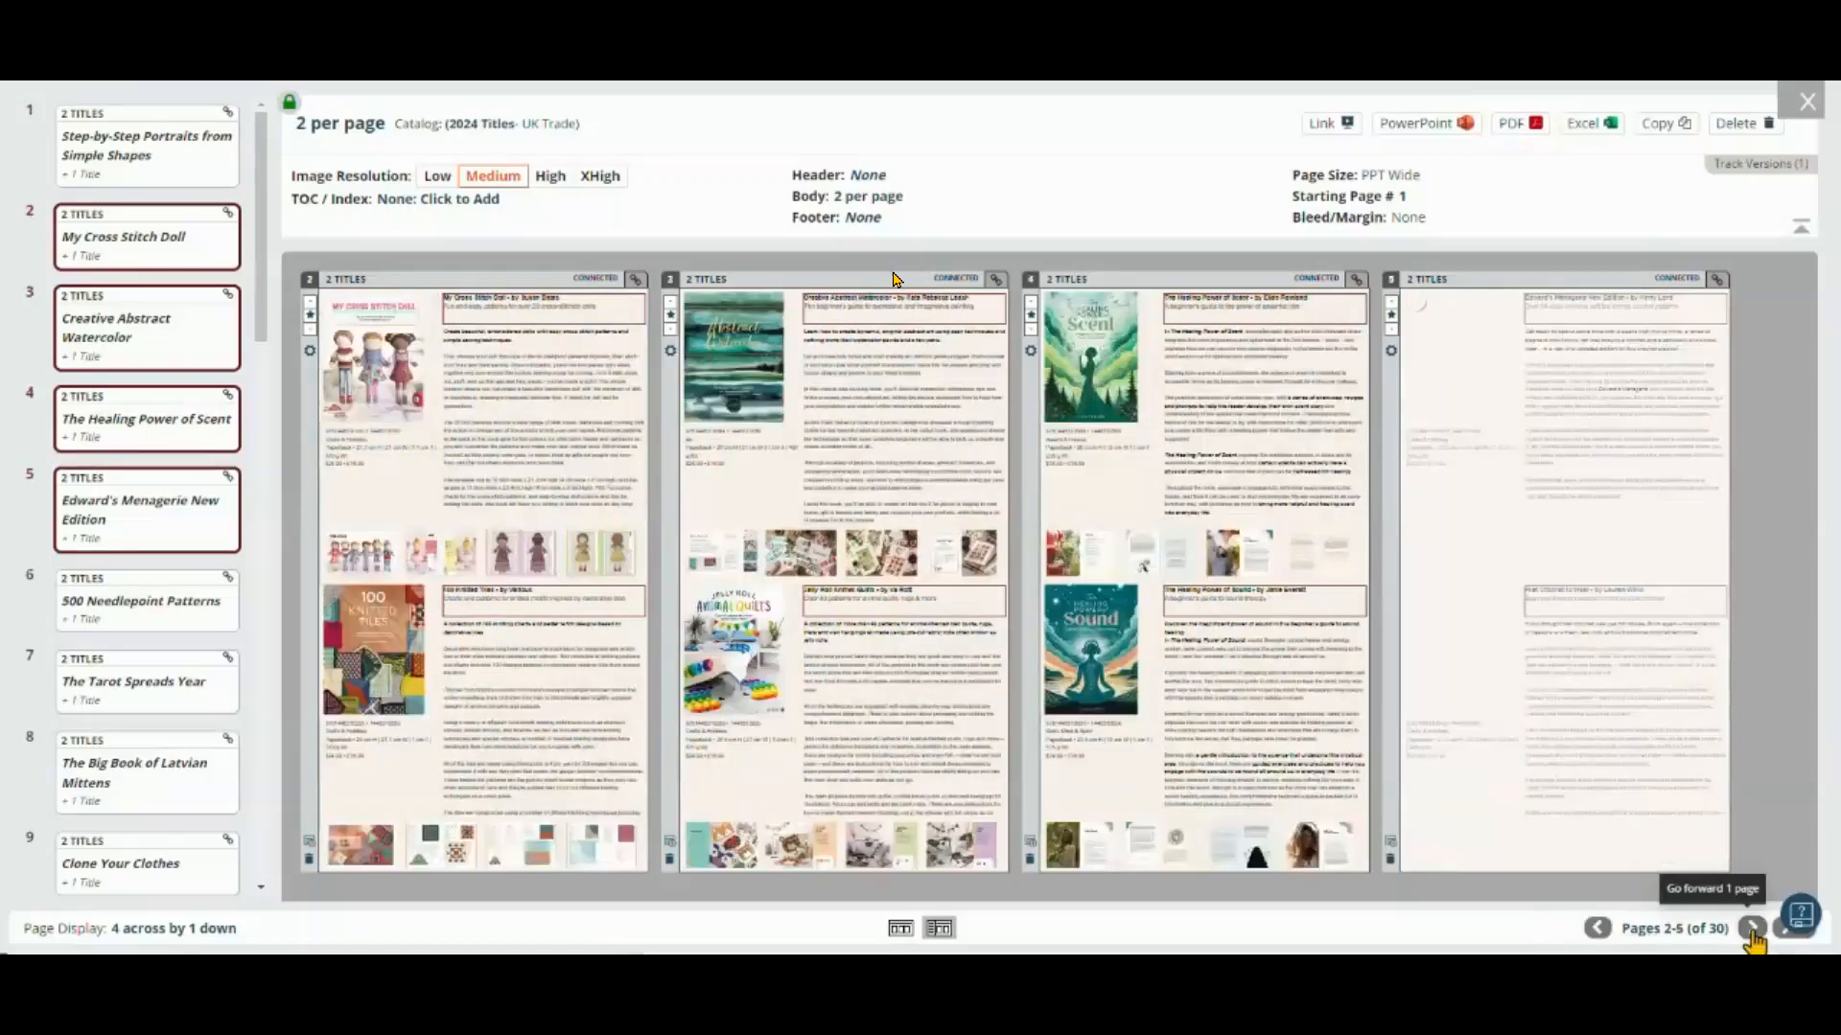
left_click(1752, 929)
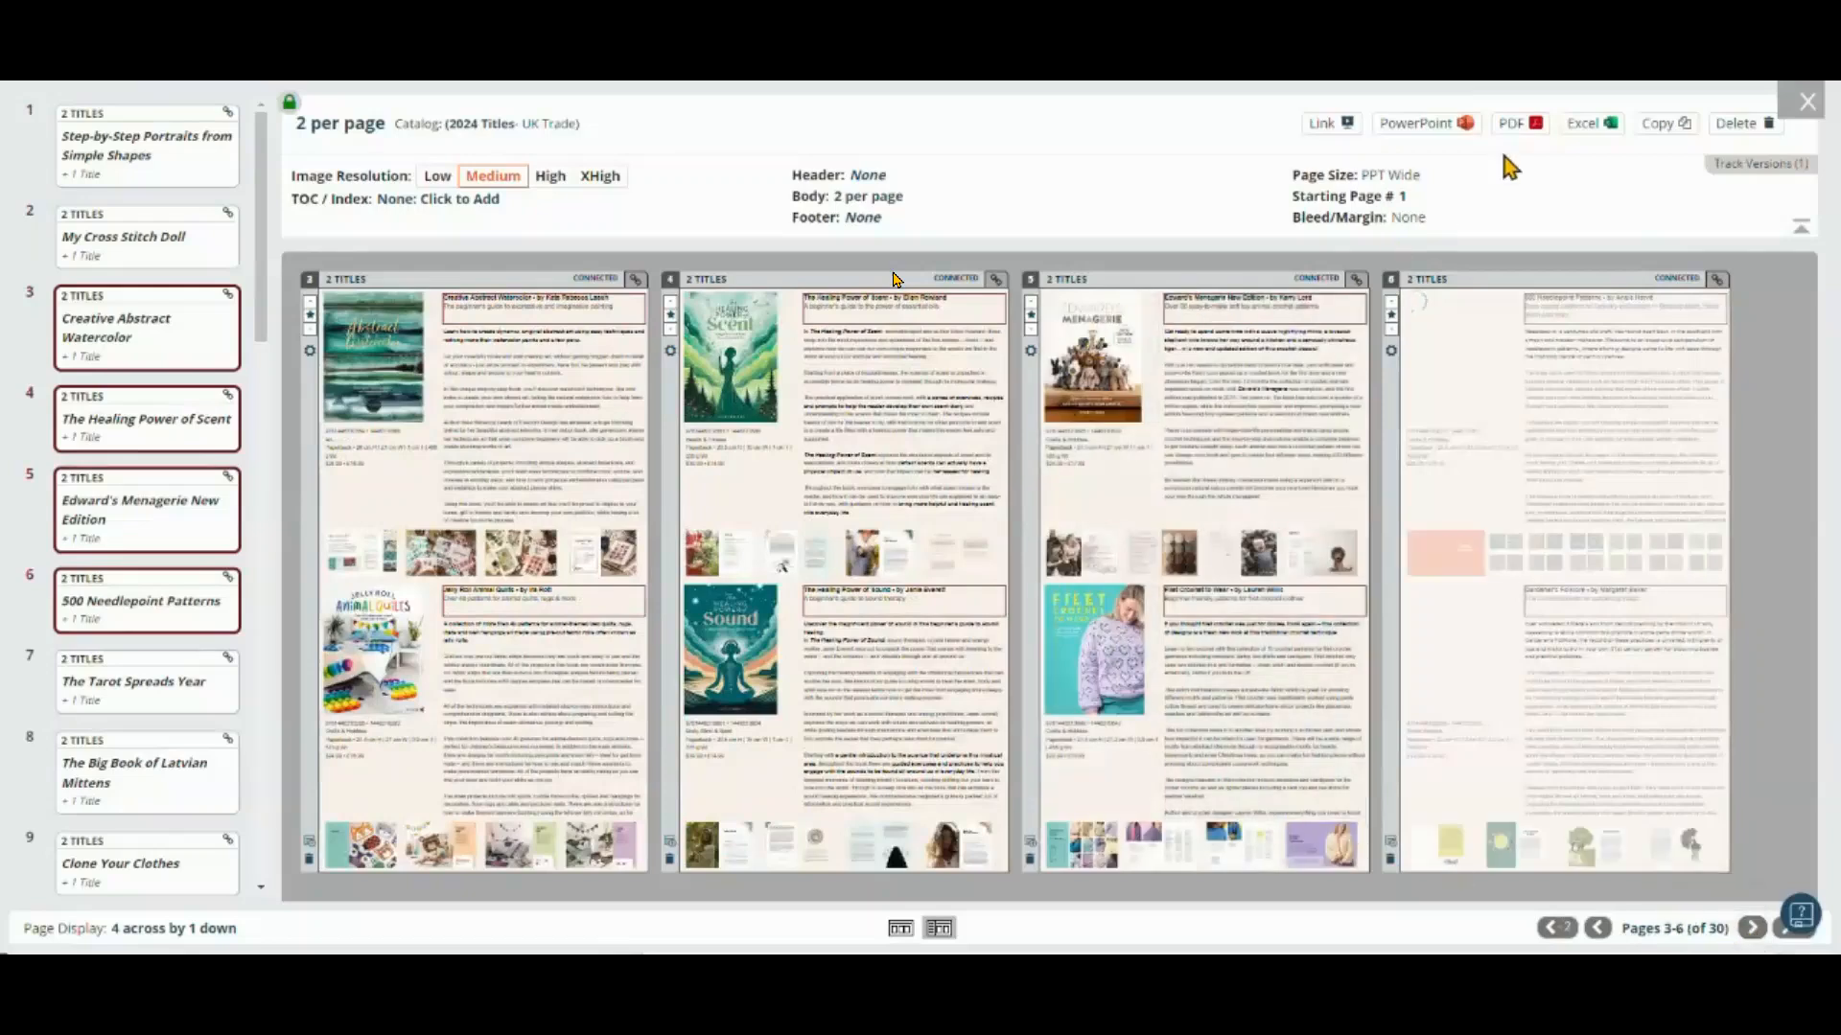
Step: Examine the template library's sort options and its list and thumbnail views, and close the 2 per page document
key("ctrl+Tab")
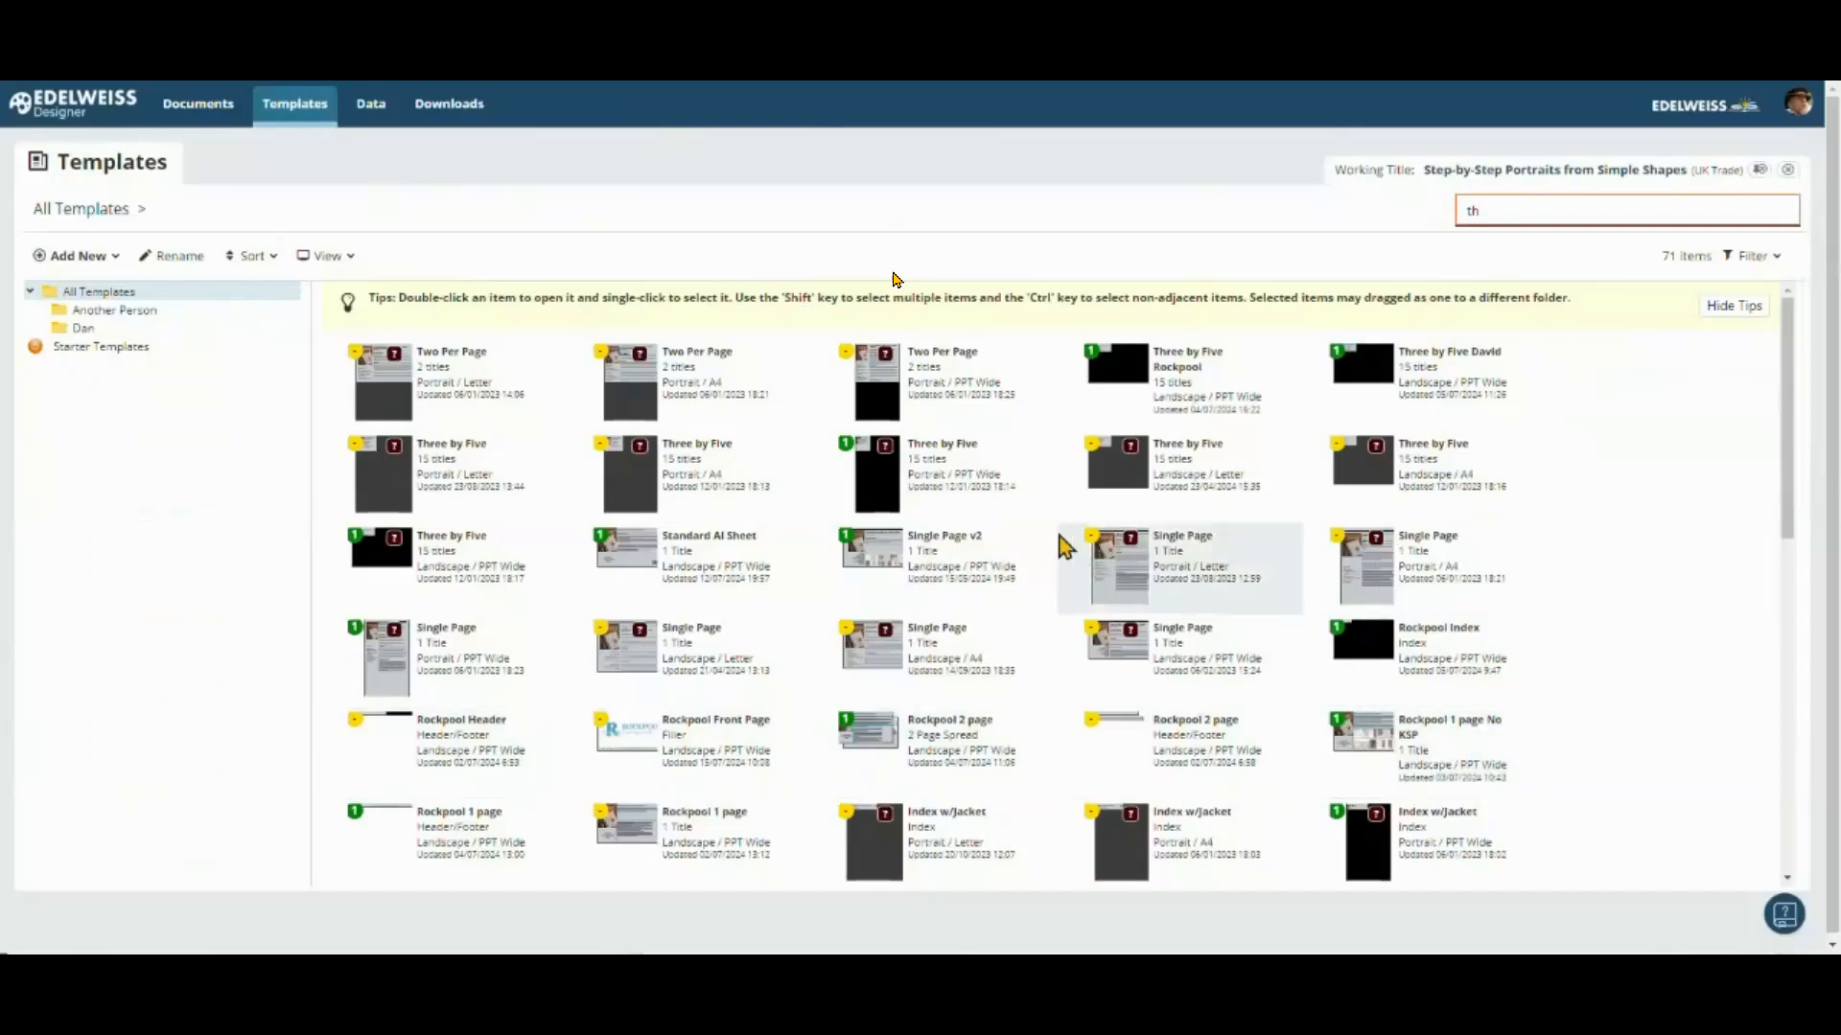
left_click(253, 256)
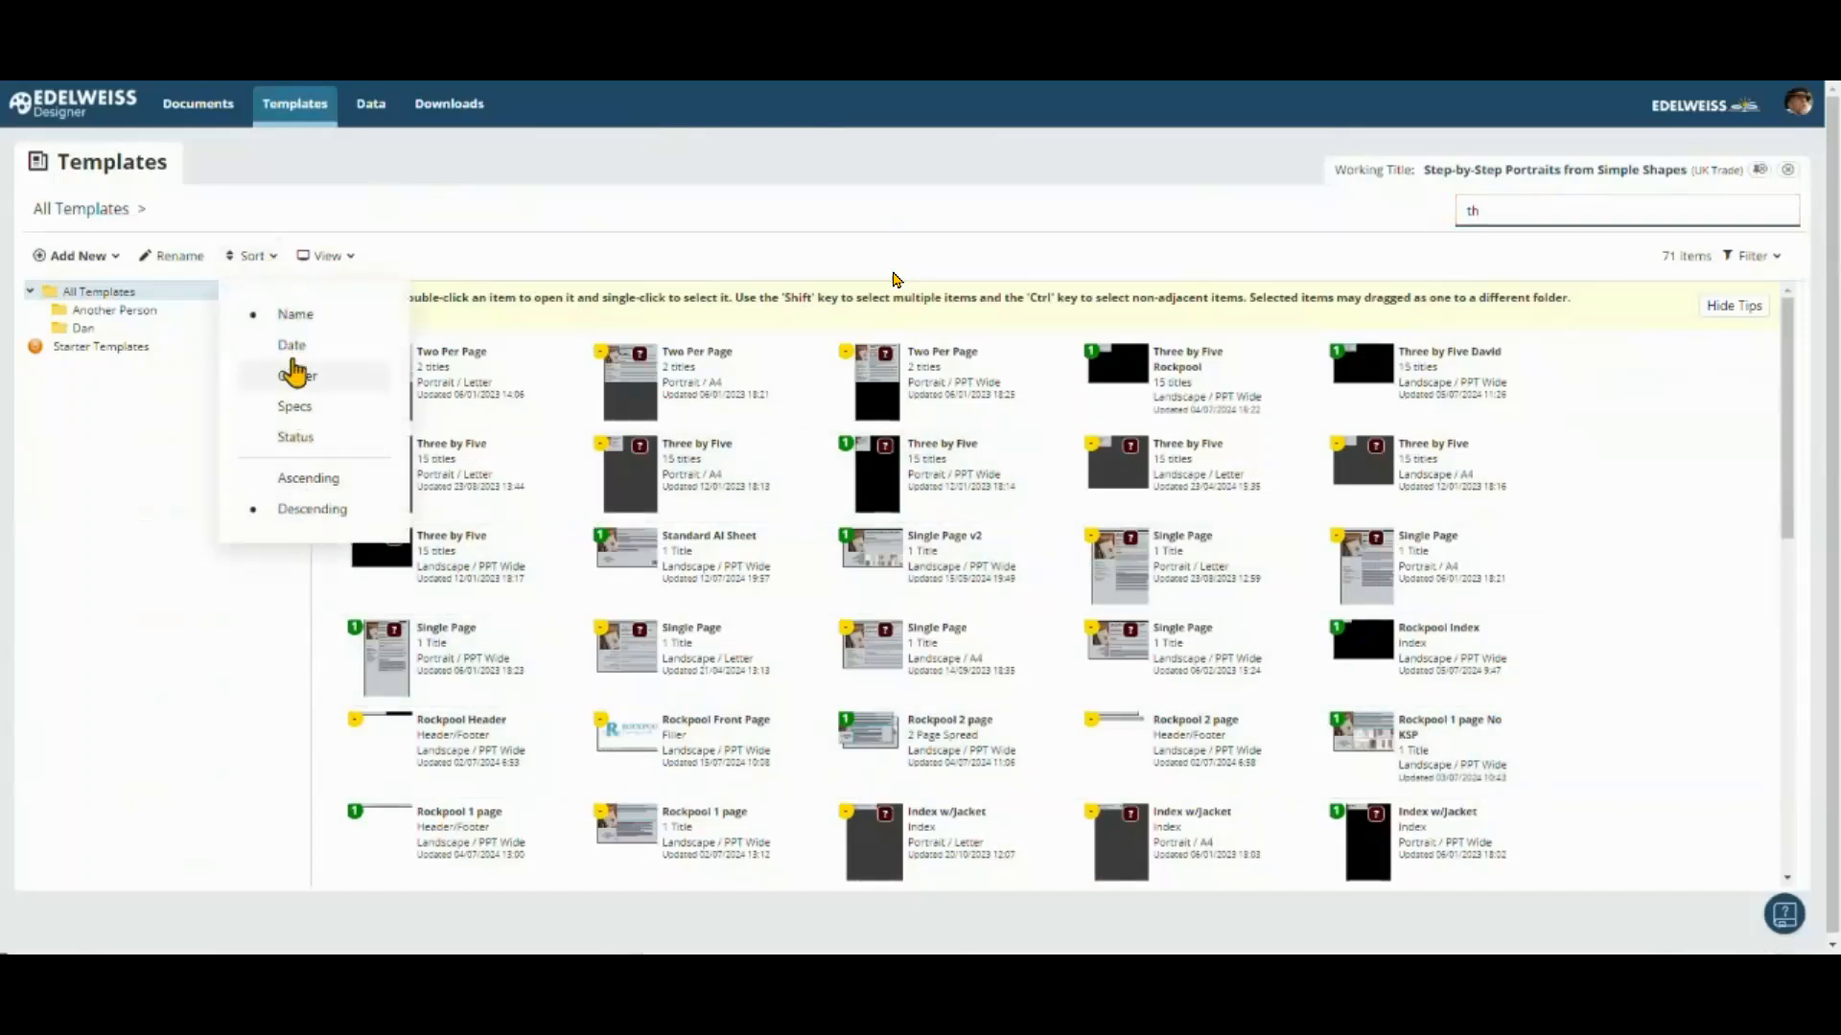
left_click(351, 254)
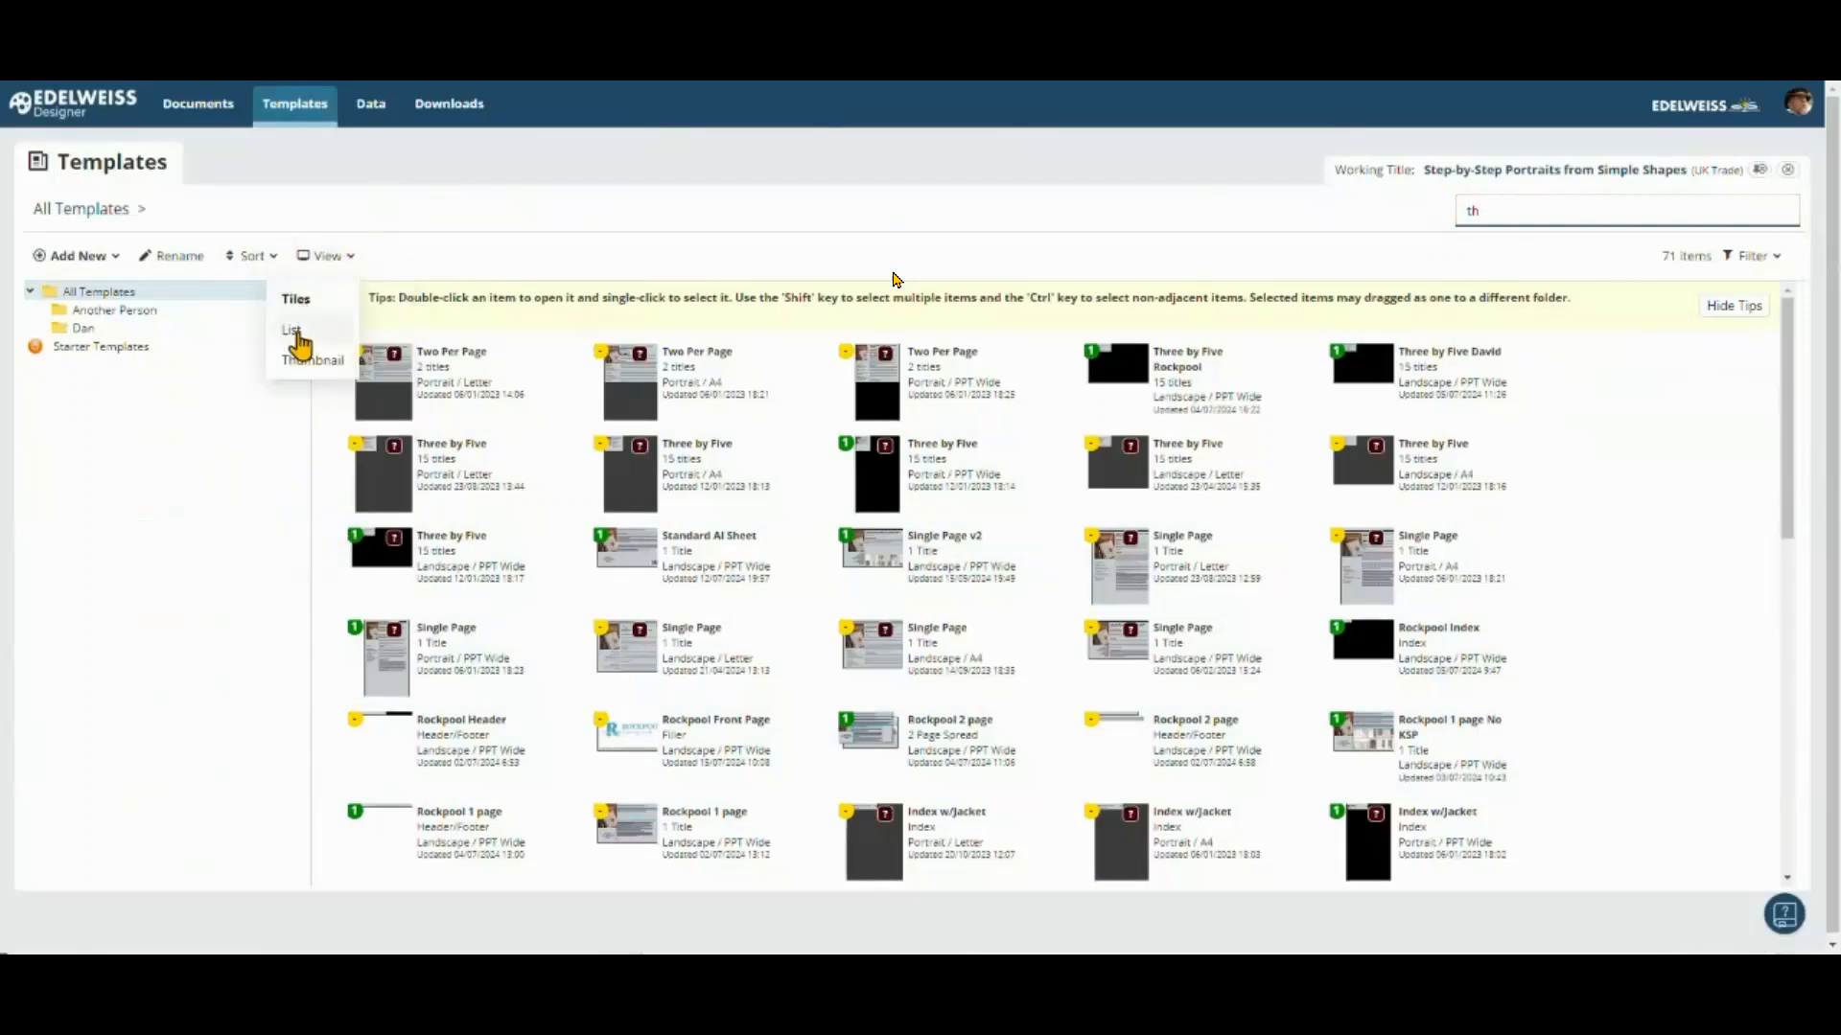
left_click(297, 331)
left_click(353, 256)
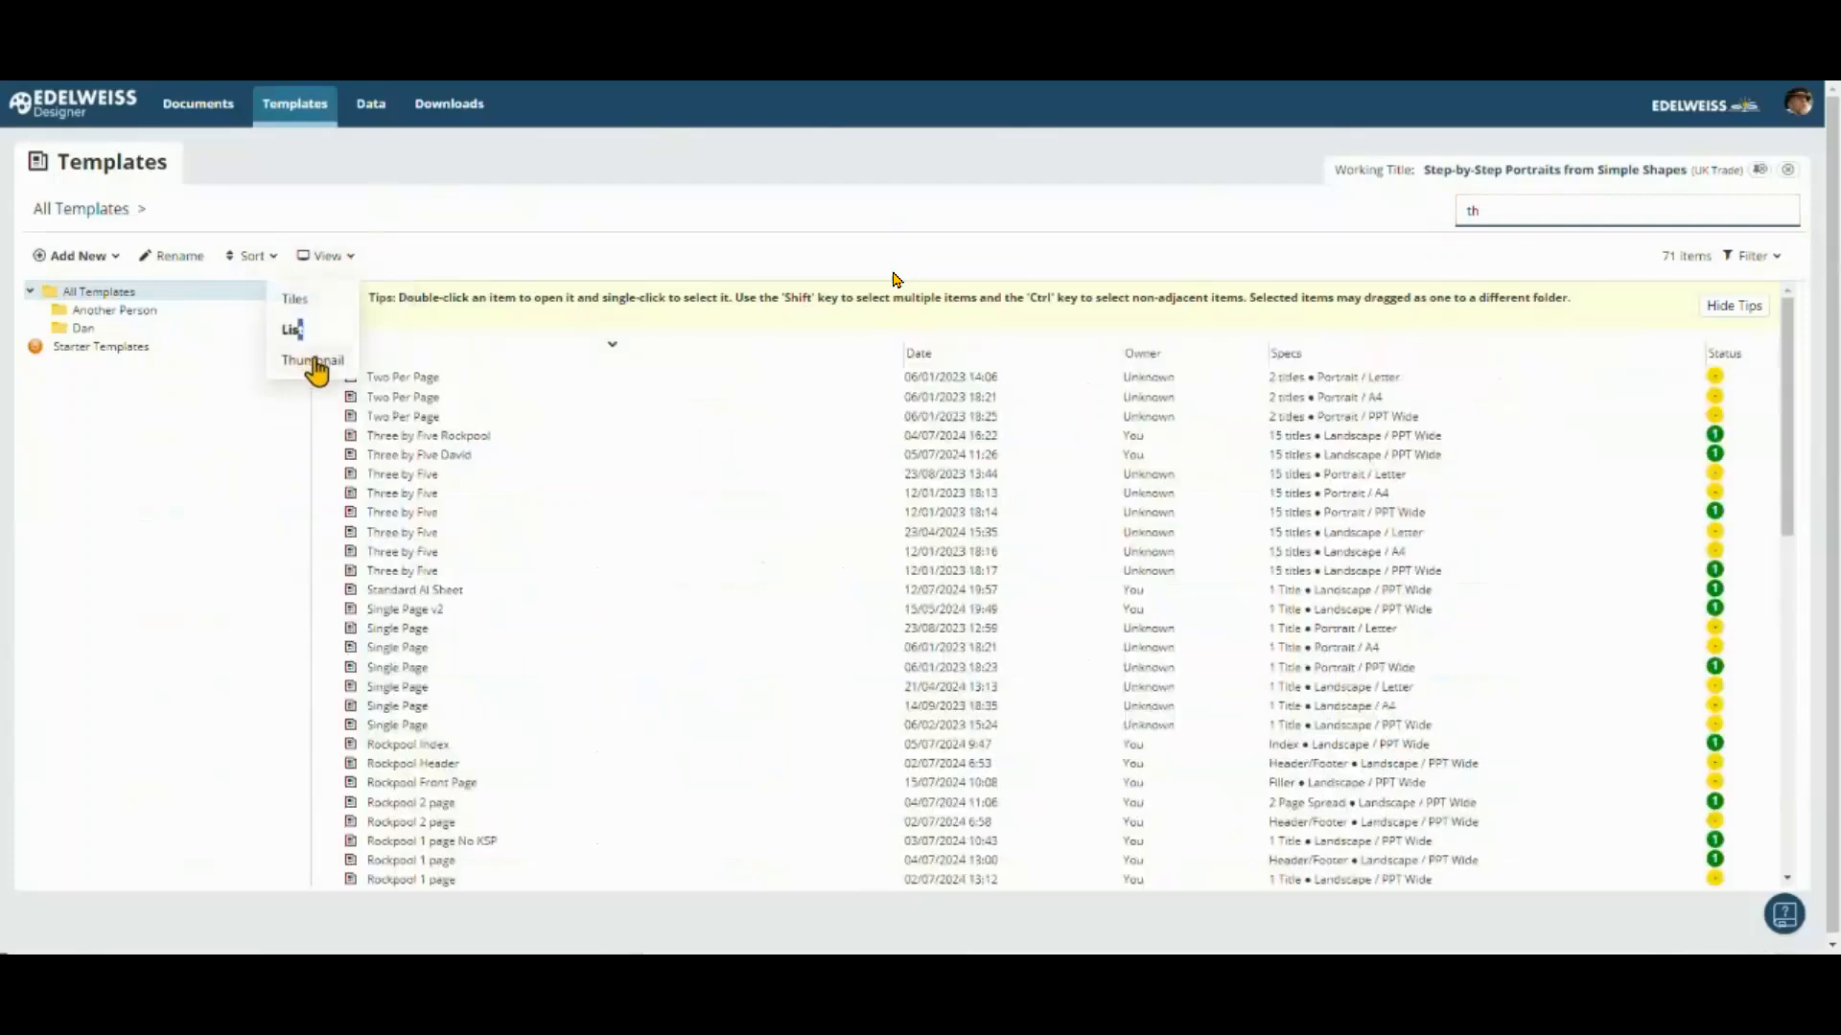
left_click(309, 362)
left_click(345, 257)
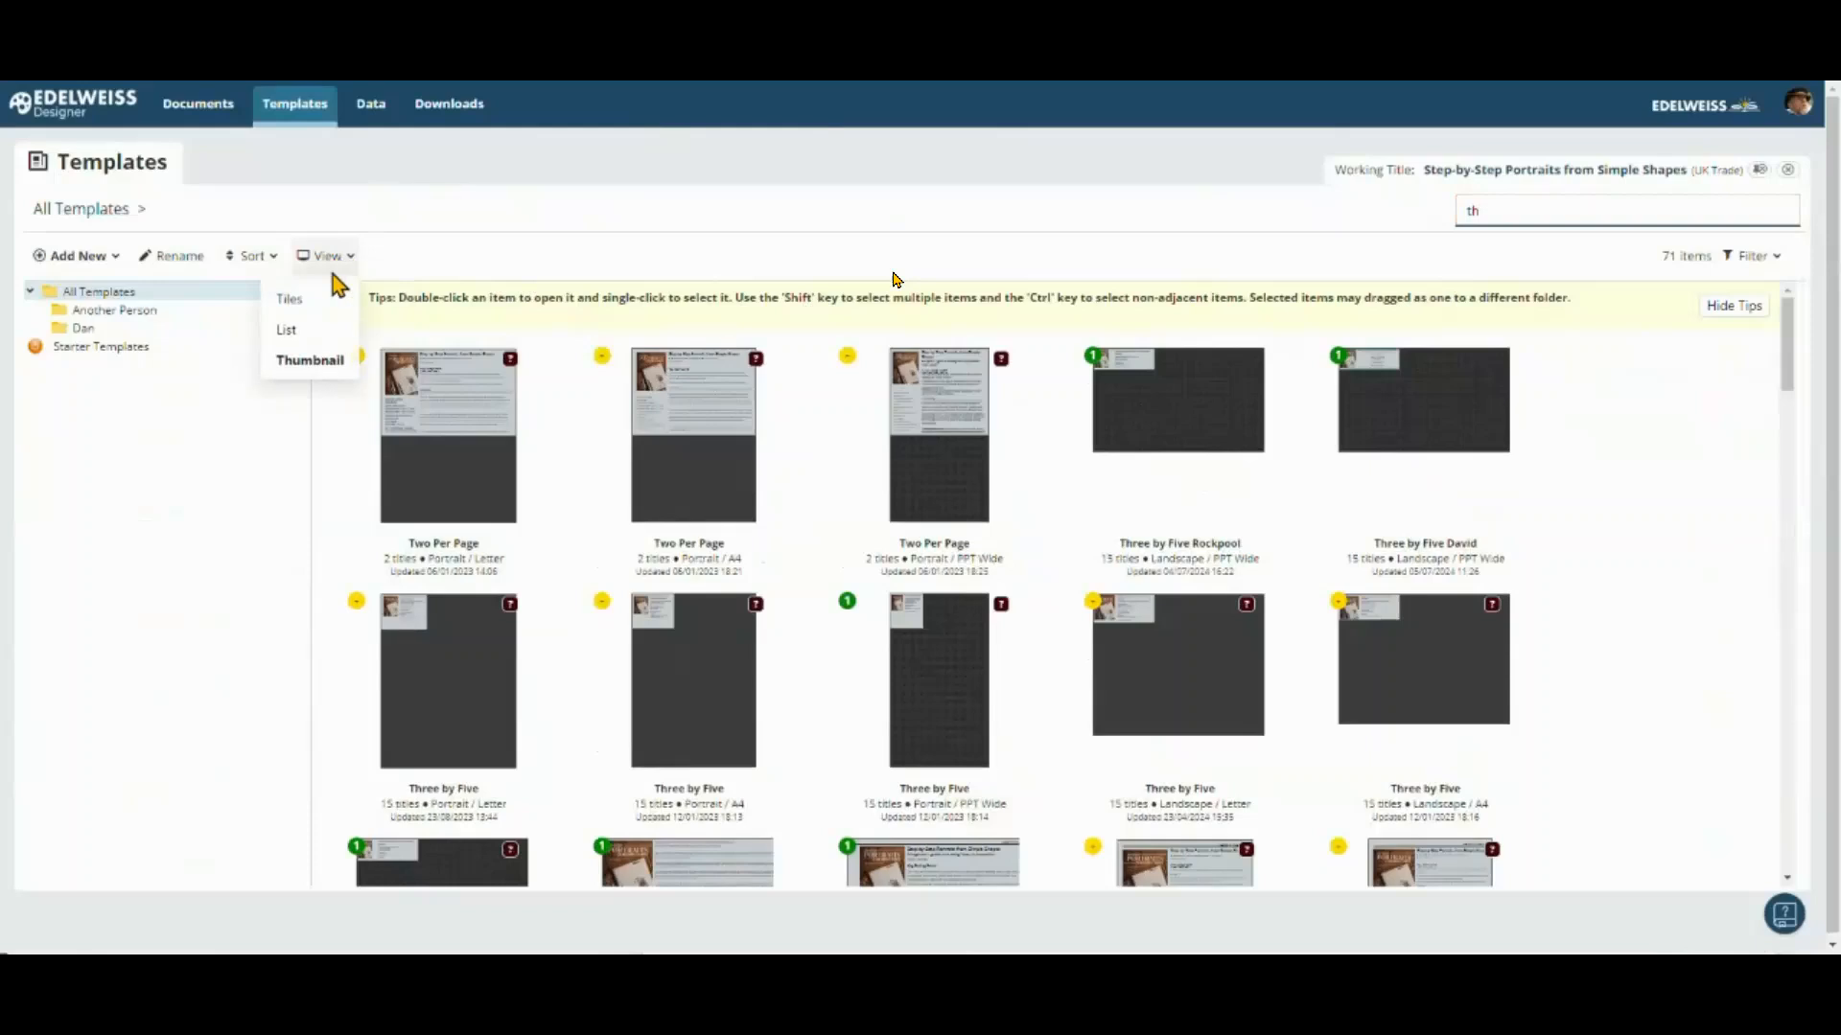
left_click(316, 328)
left_click(1512, 213)
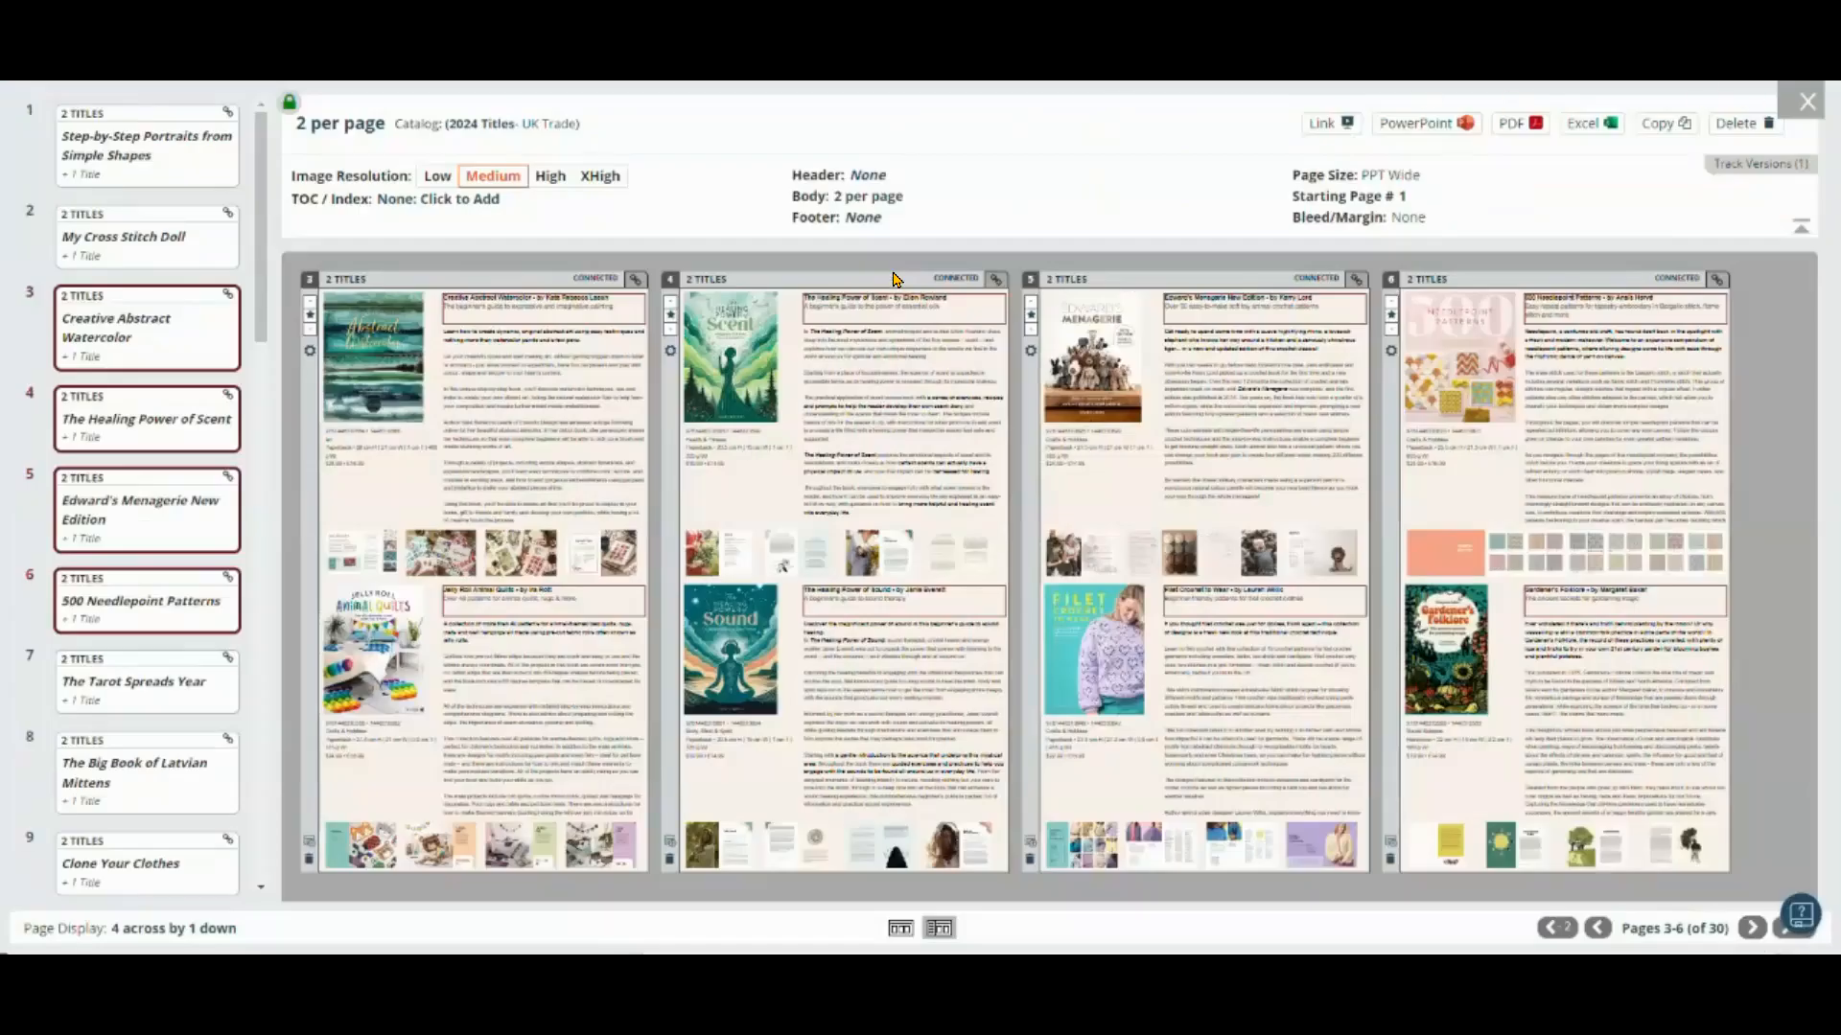
left_click(1807, 104)
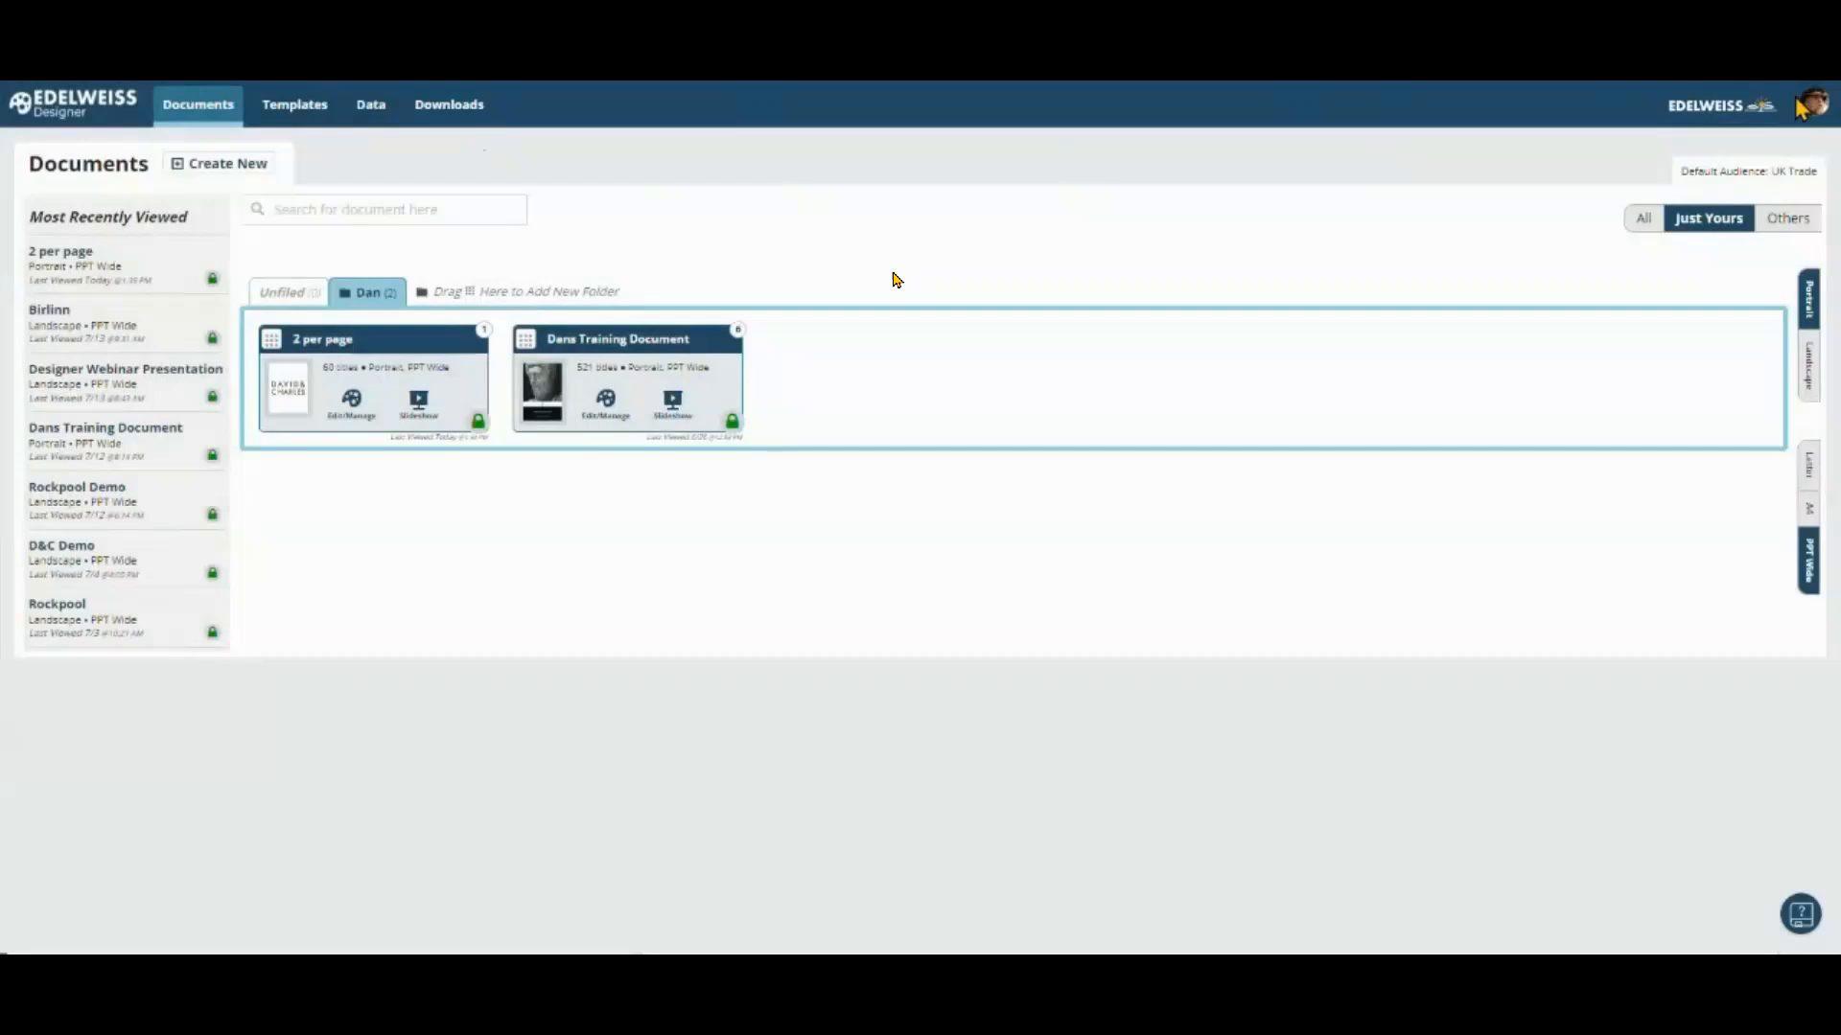
Step: Switch to the main Edelweiss site, open its Support Center and search the help documentation for "designer"
left_click(1726, 106)
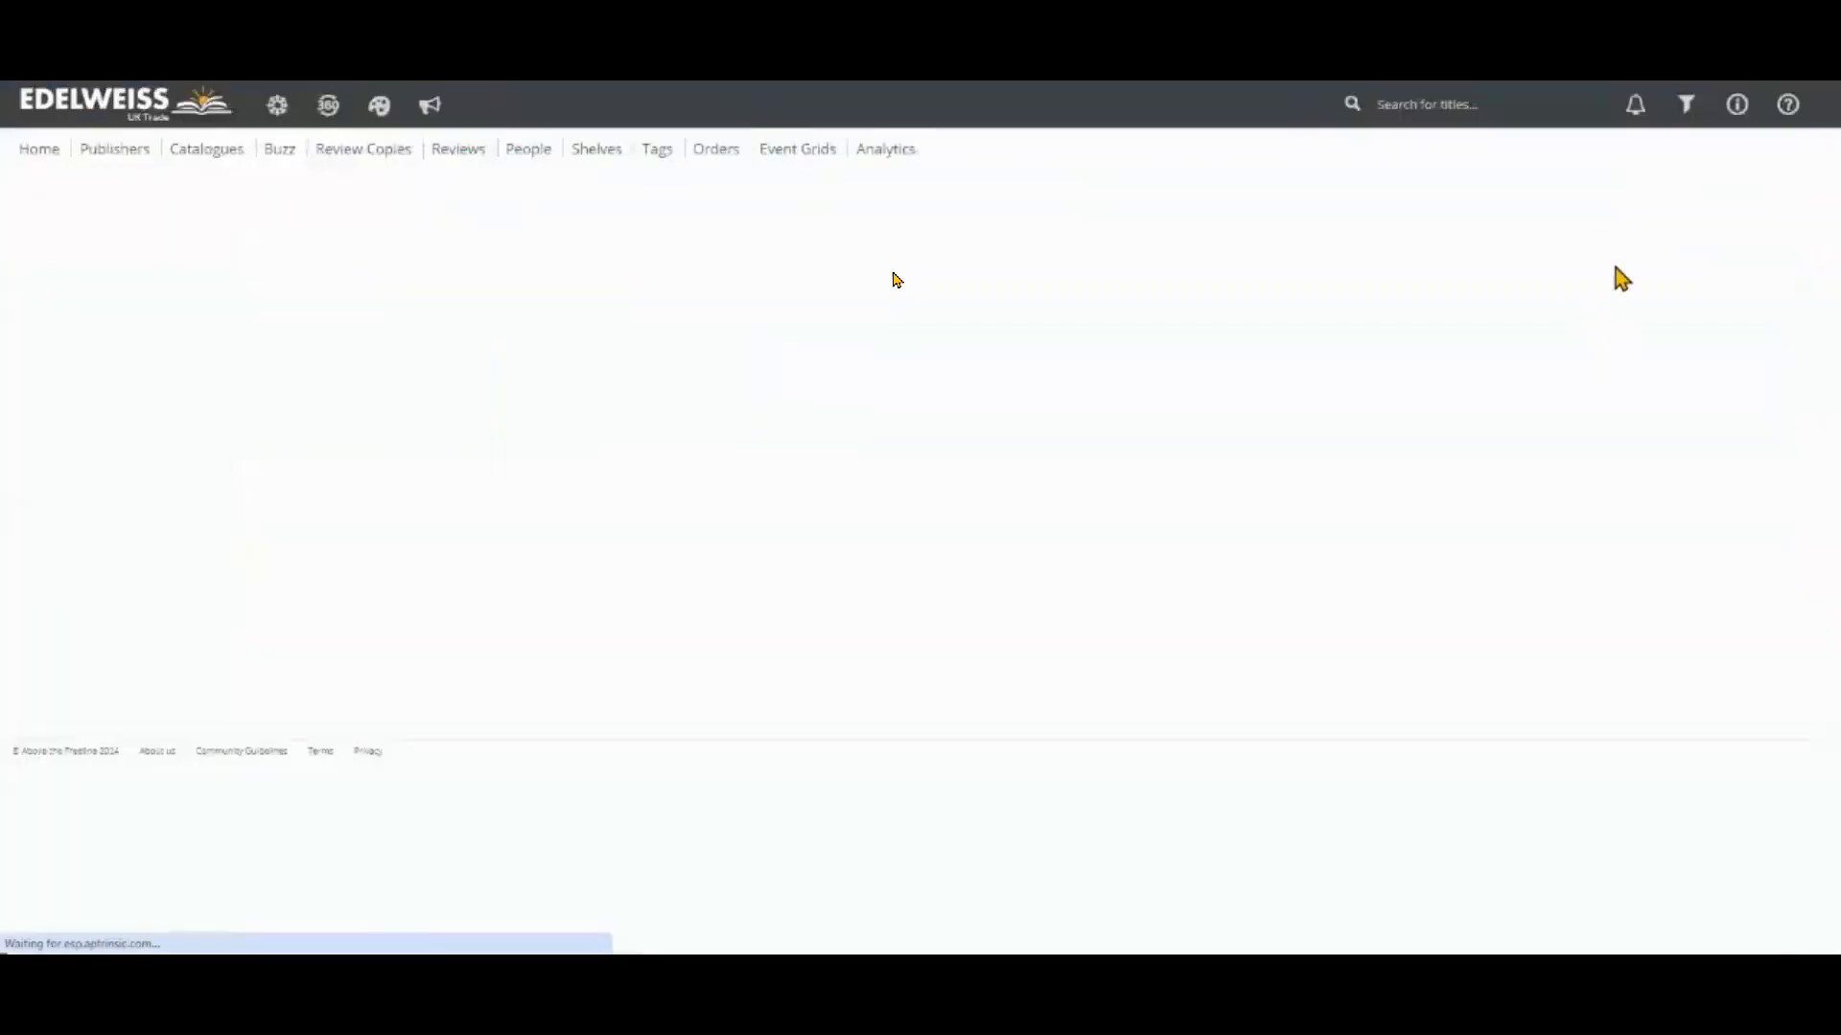
left_click(1762, 104)
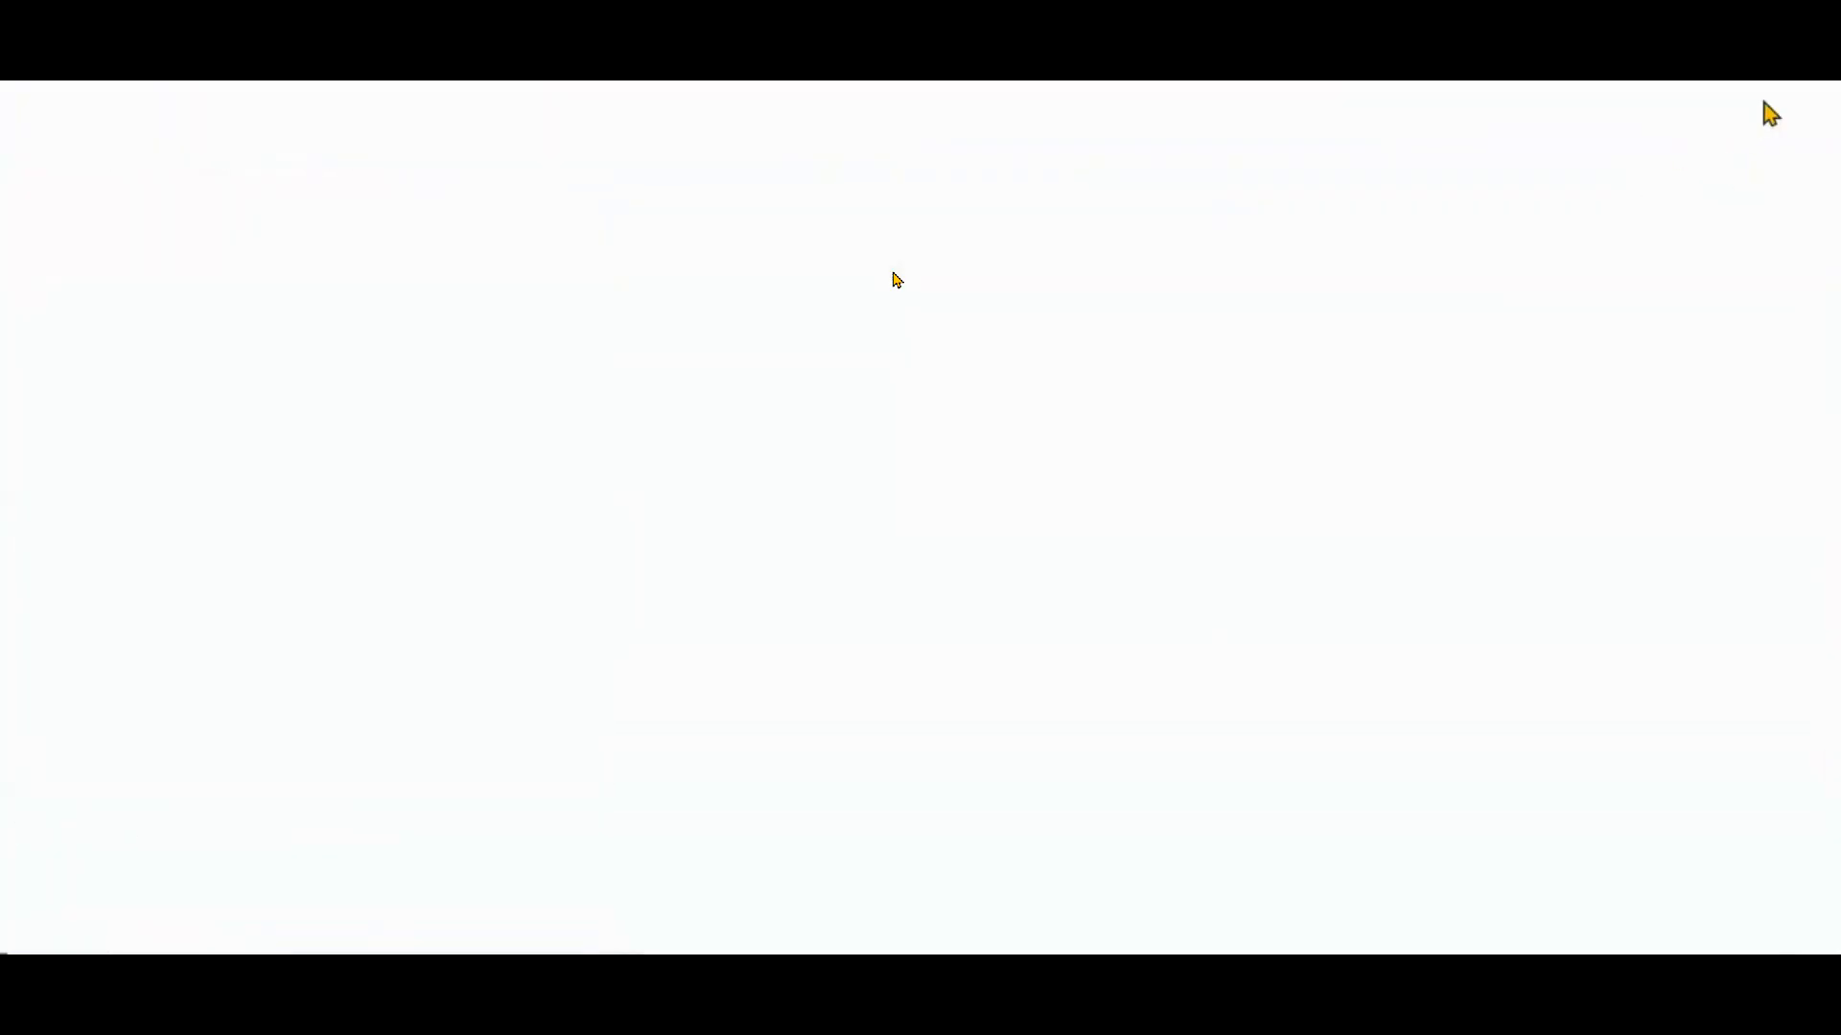
type("designer")
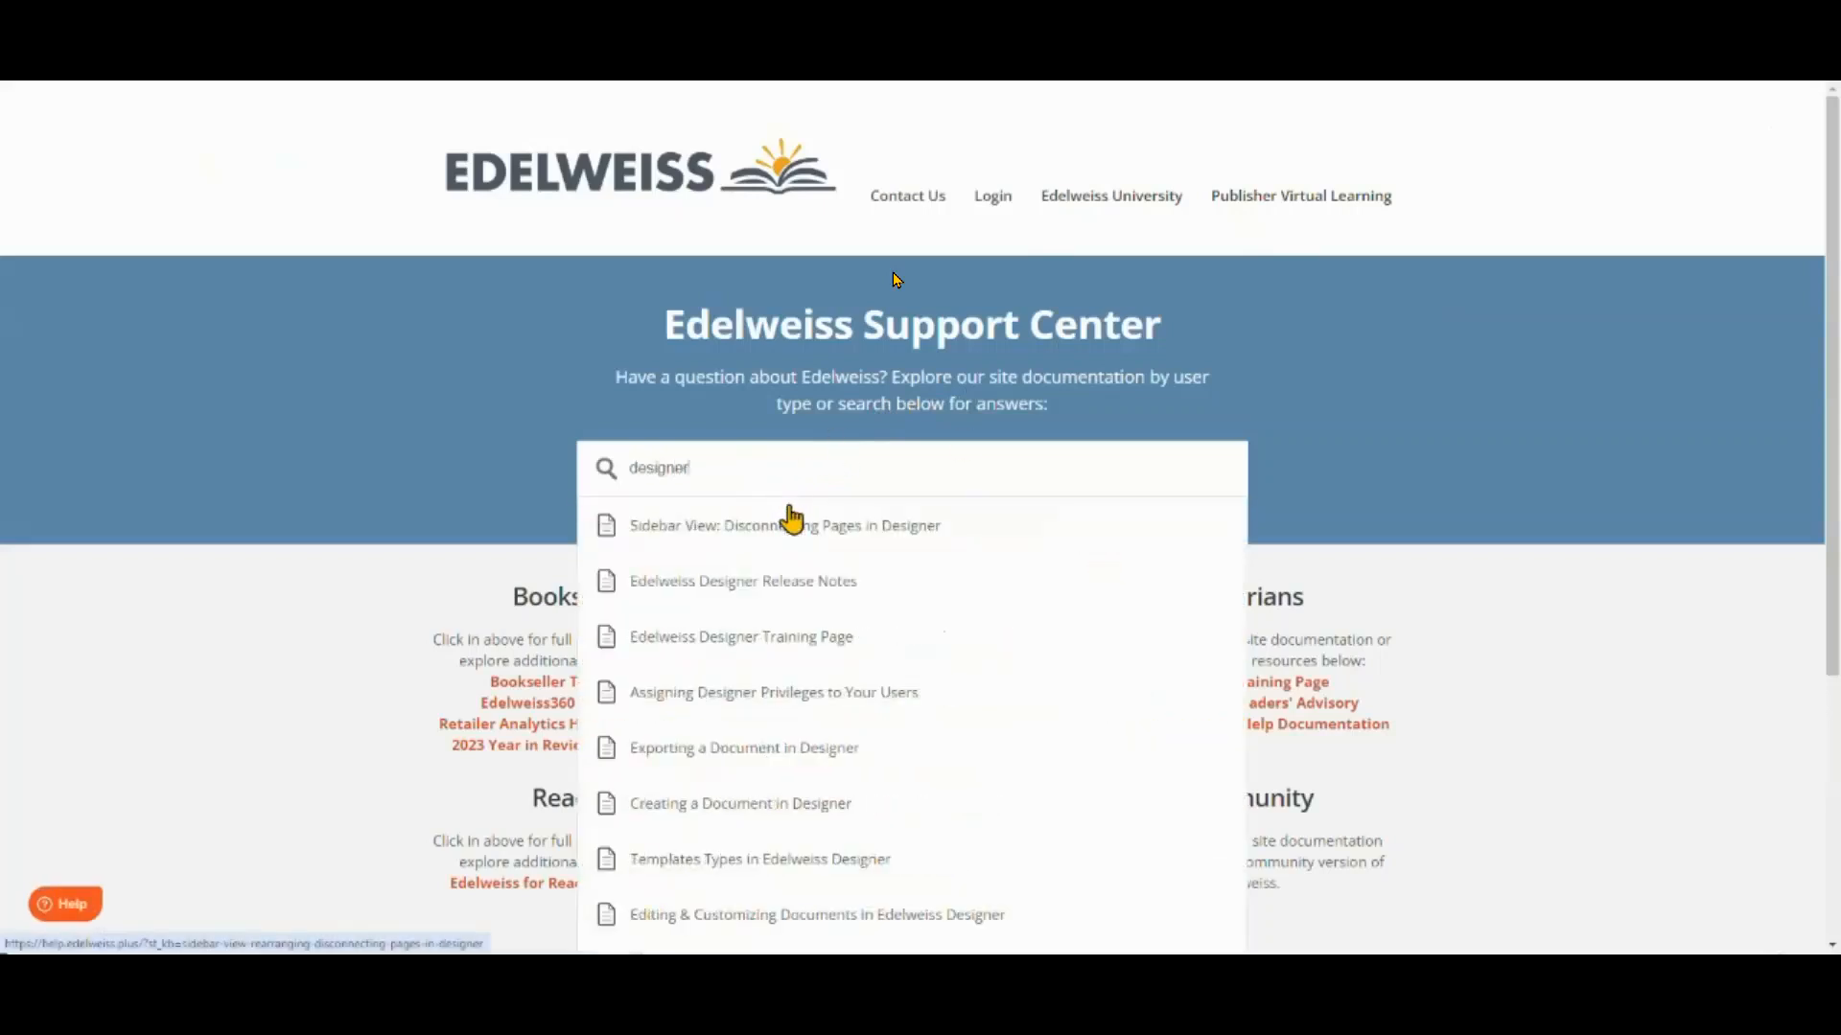
Step: Open the Edelweiss Designer Training Page and look through its sections from Getting Started to Building Documents
left_click(805, 642)
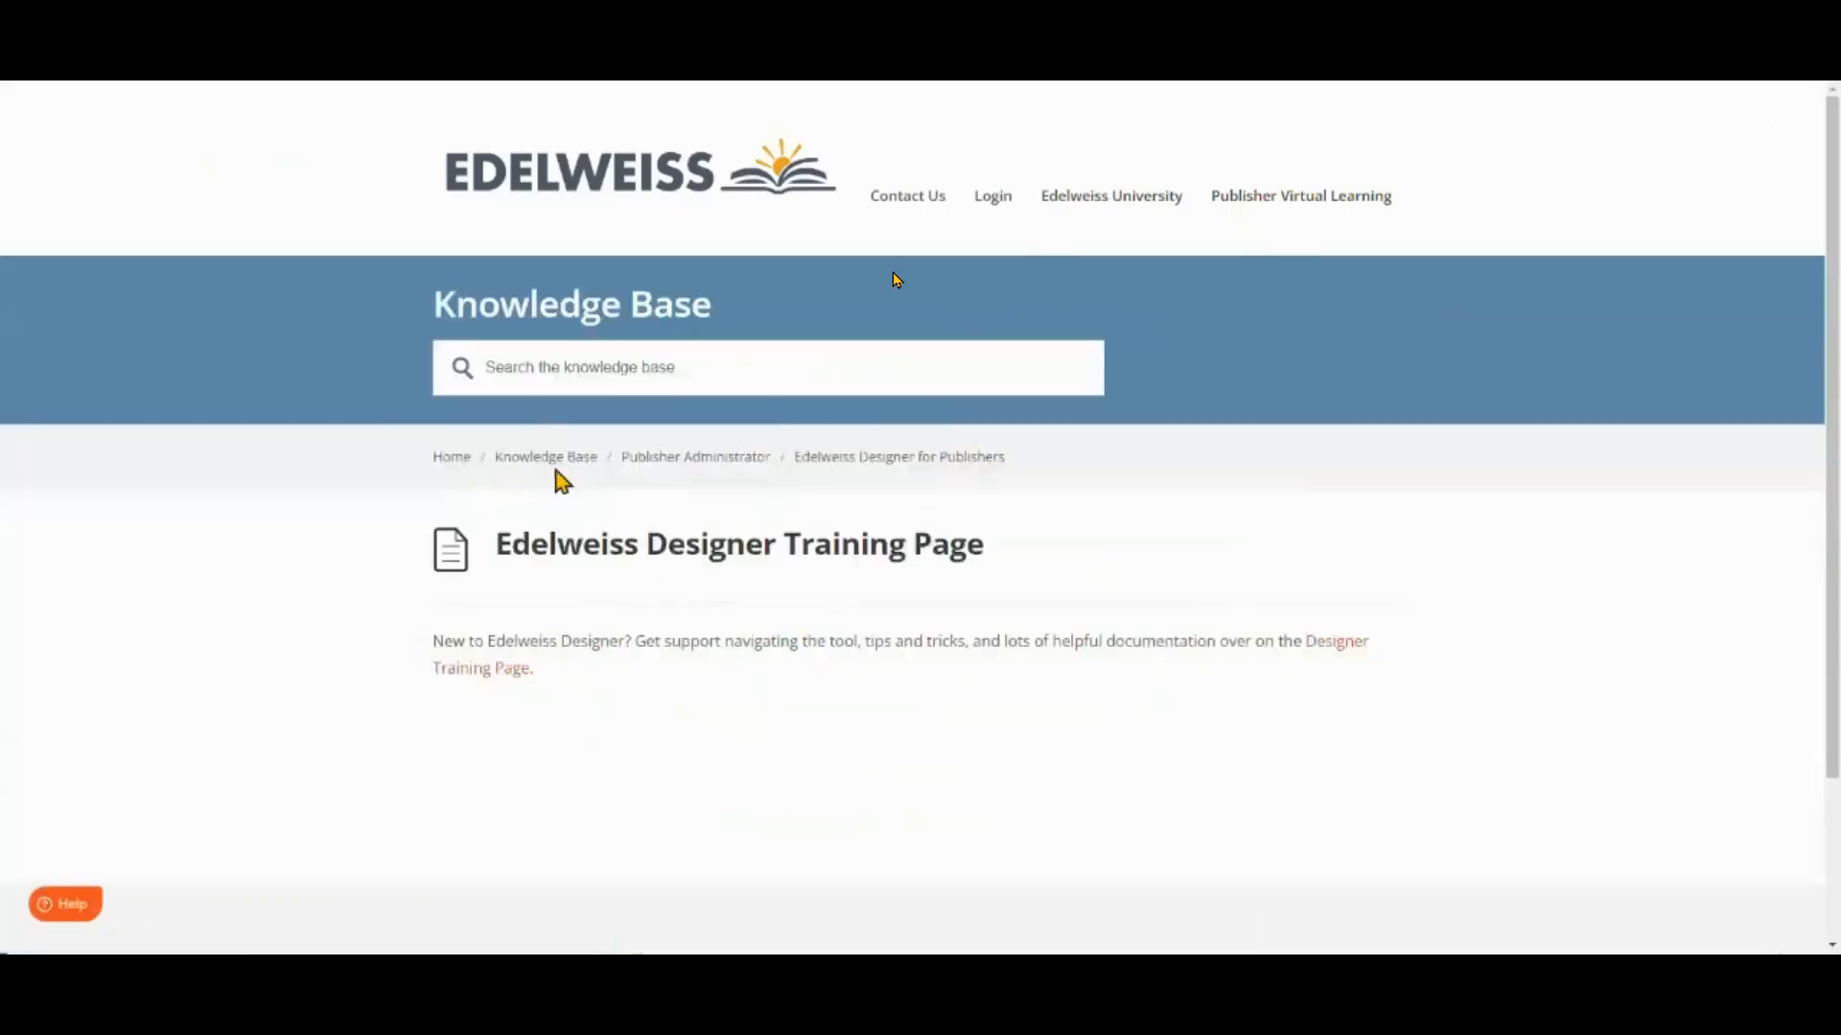
left_click(456, 673)
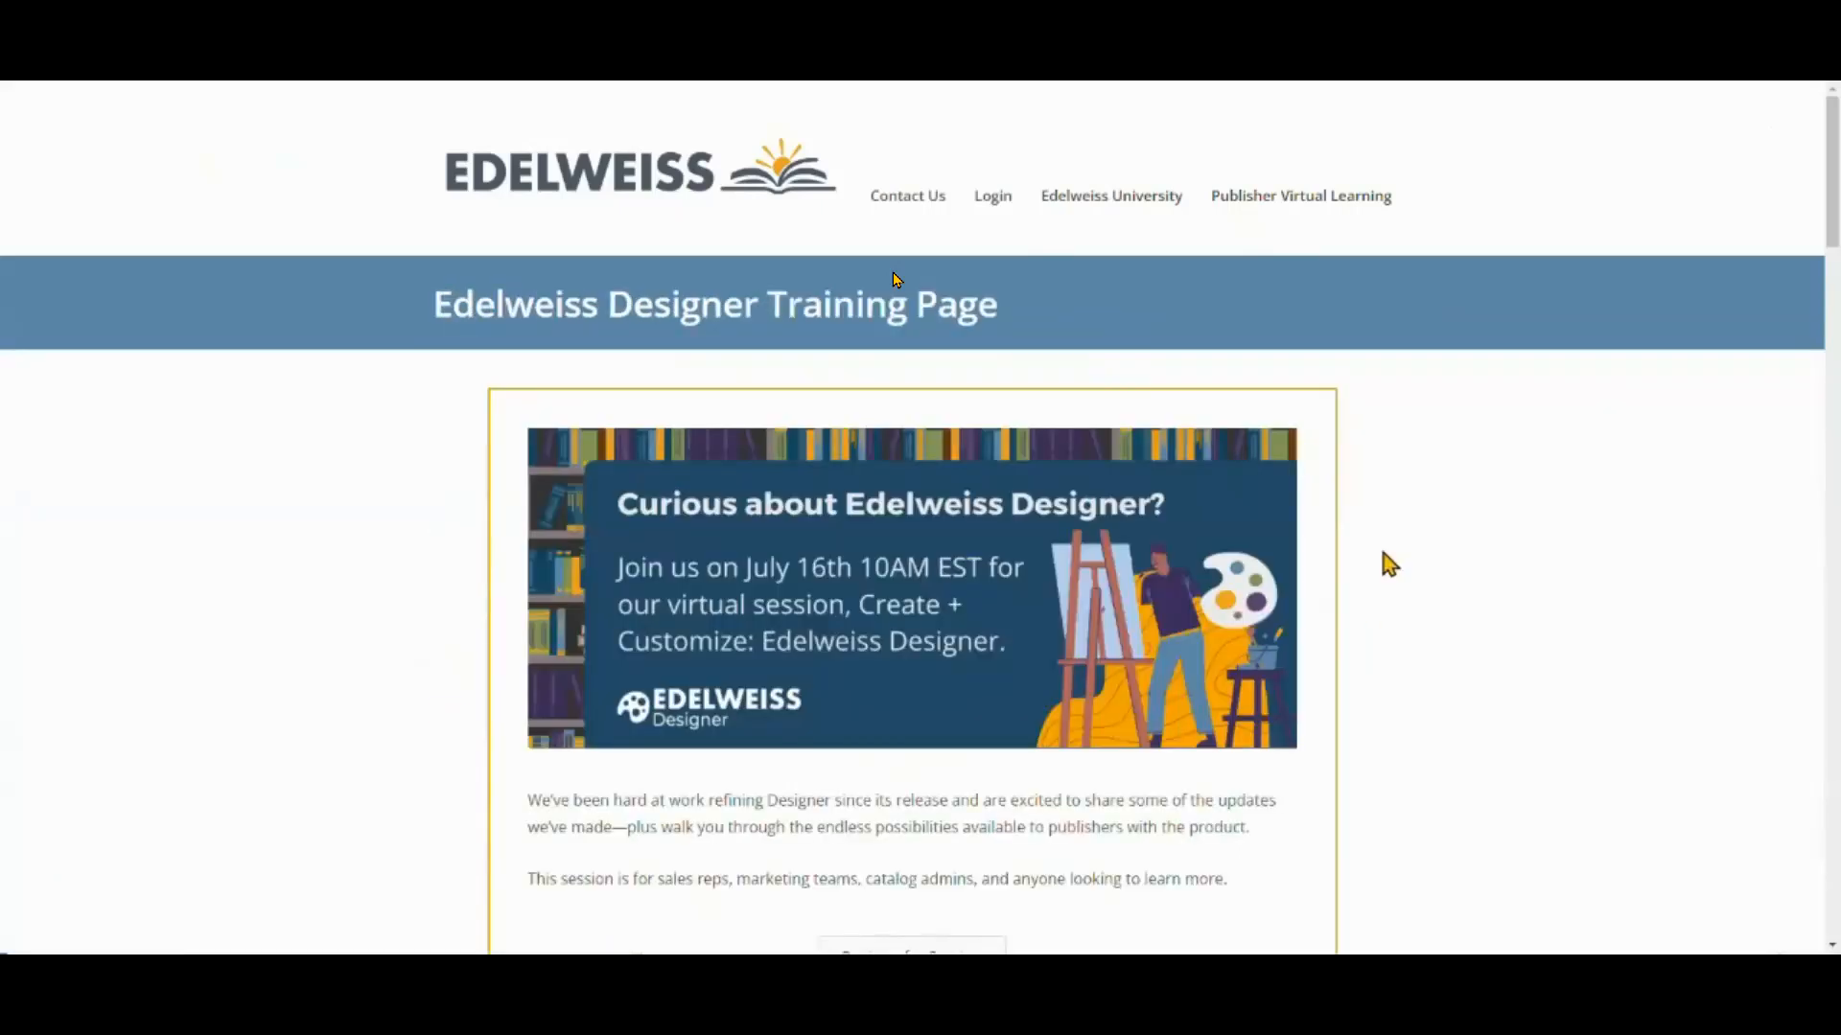
scroll(1443, 441, "down", 7)
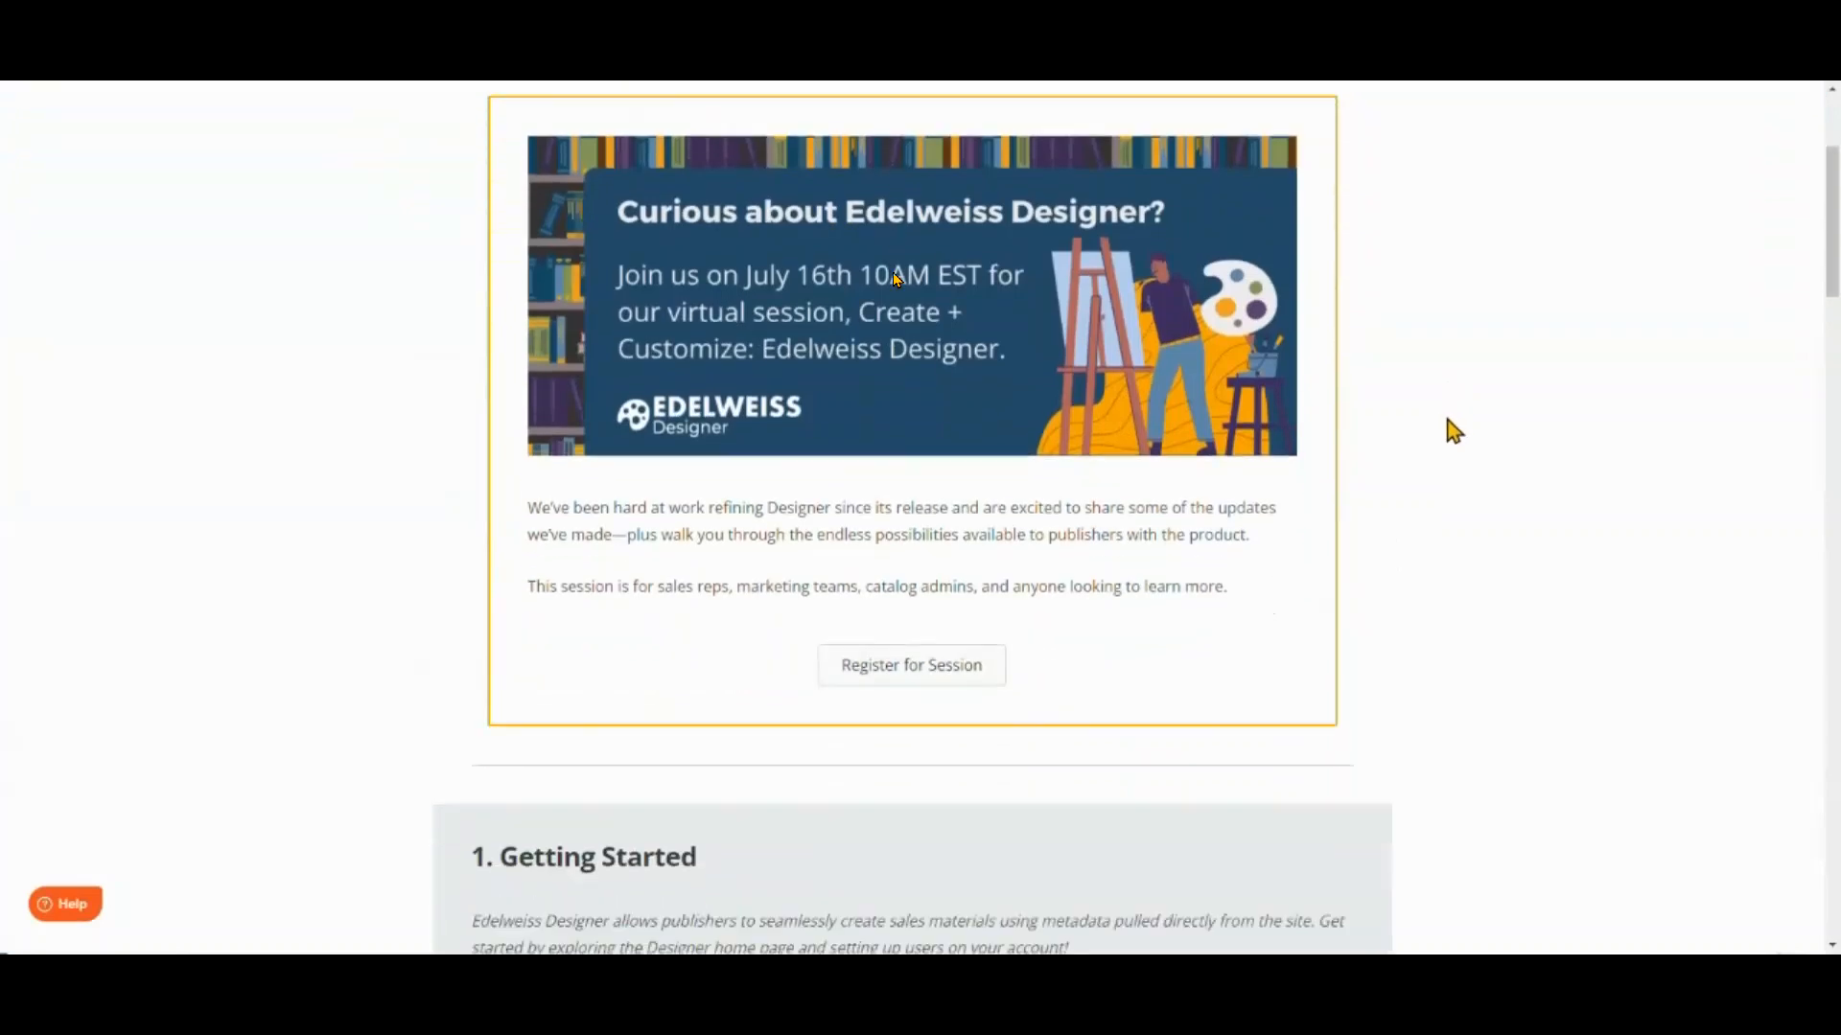
scroll(1466, 437, "down", 6)
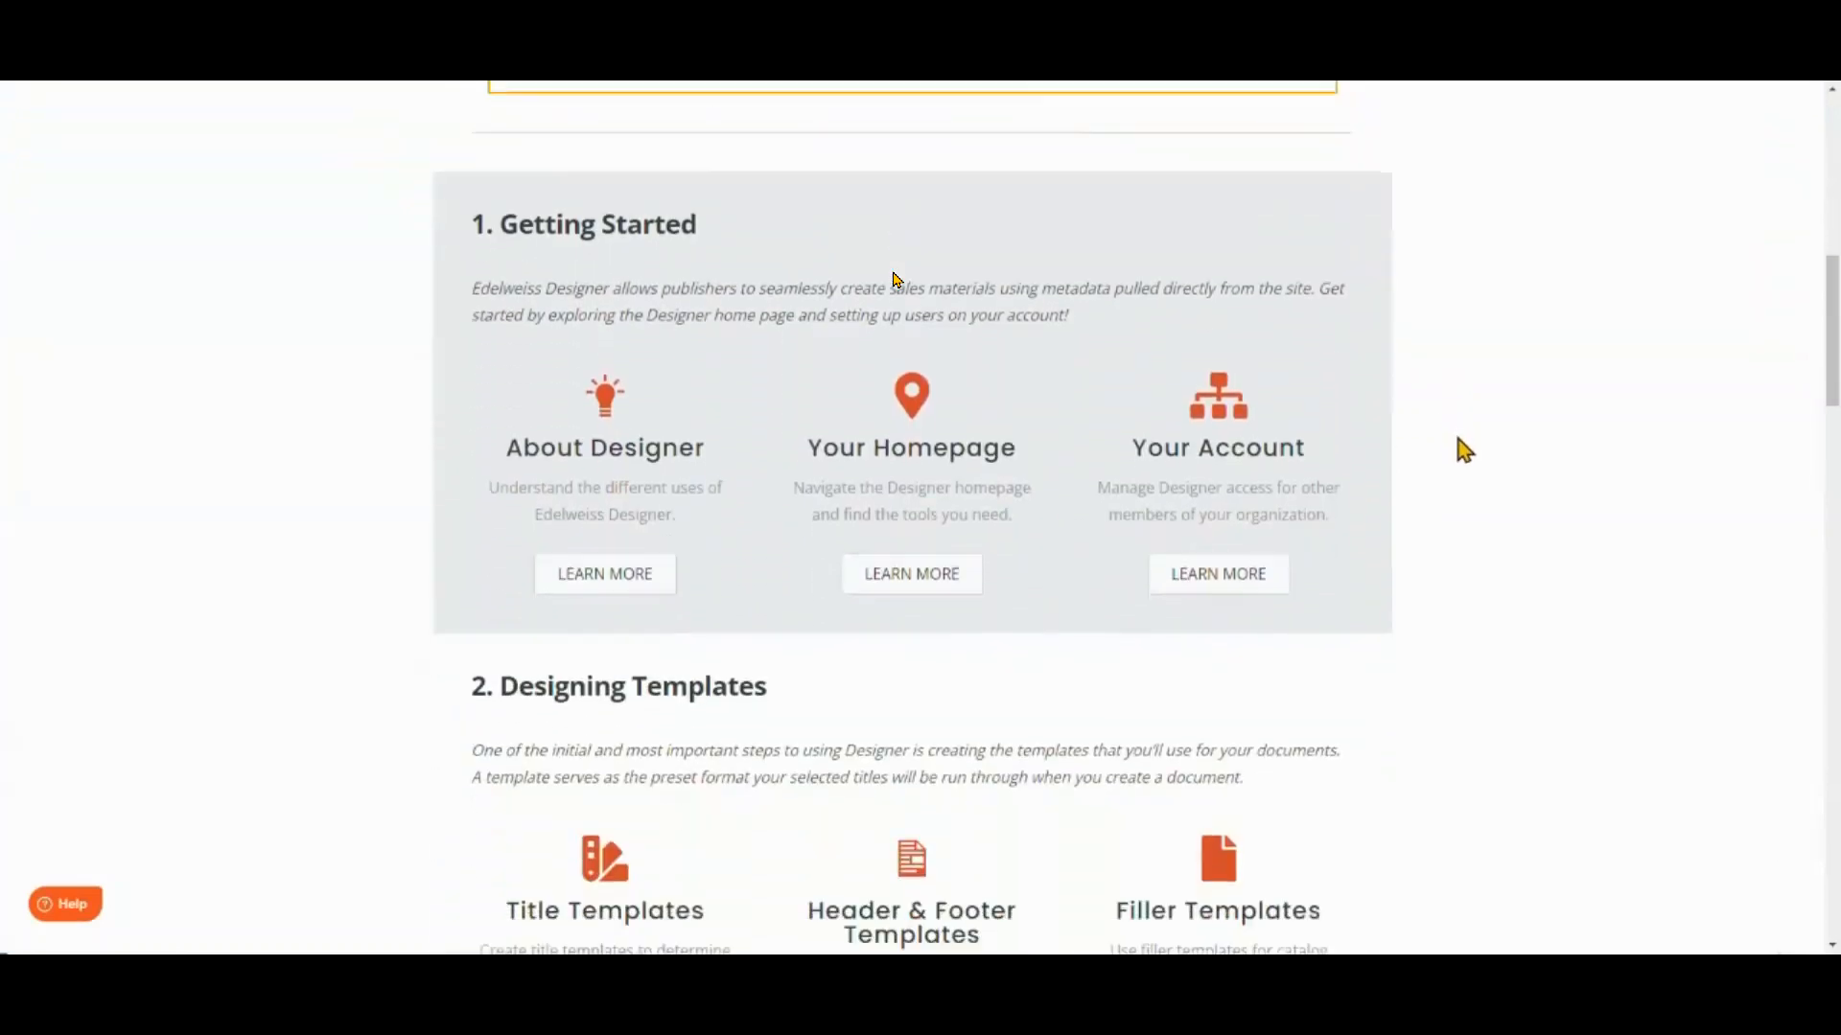
scroll(1471, 466, "down", 7)
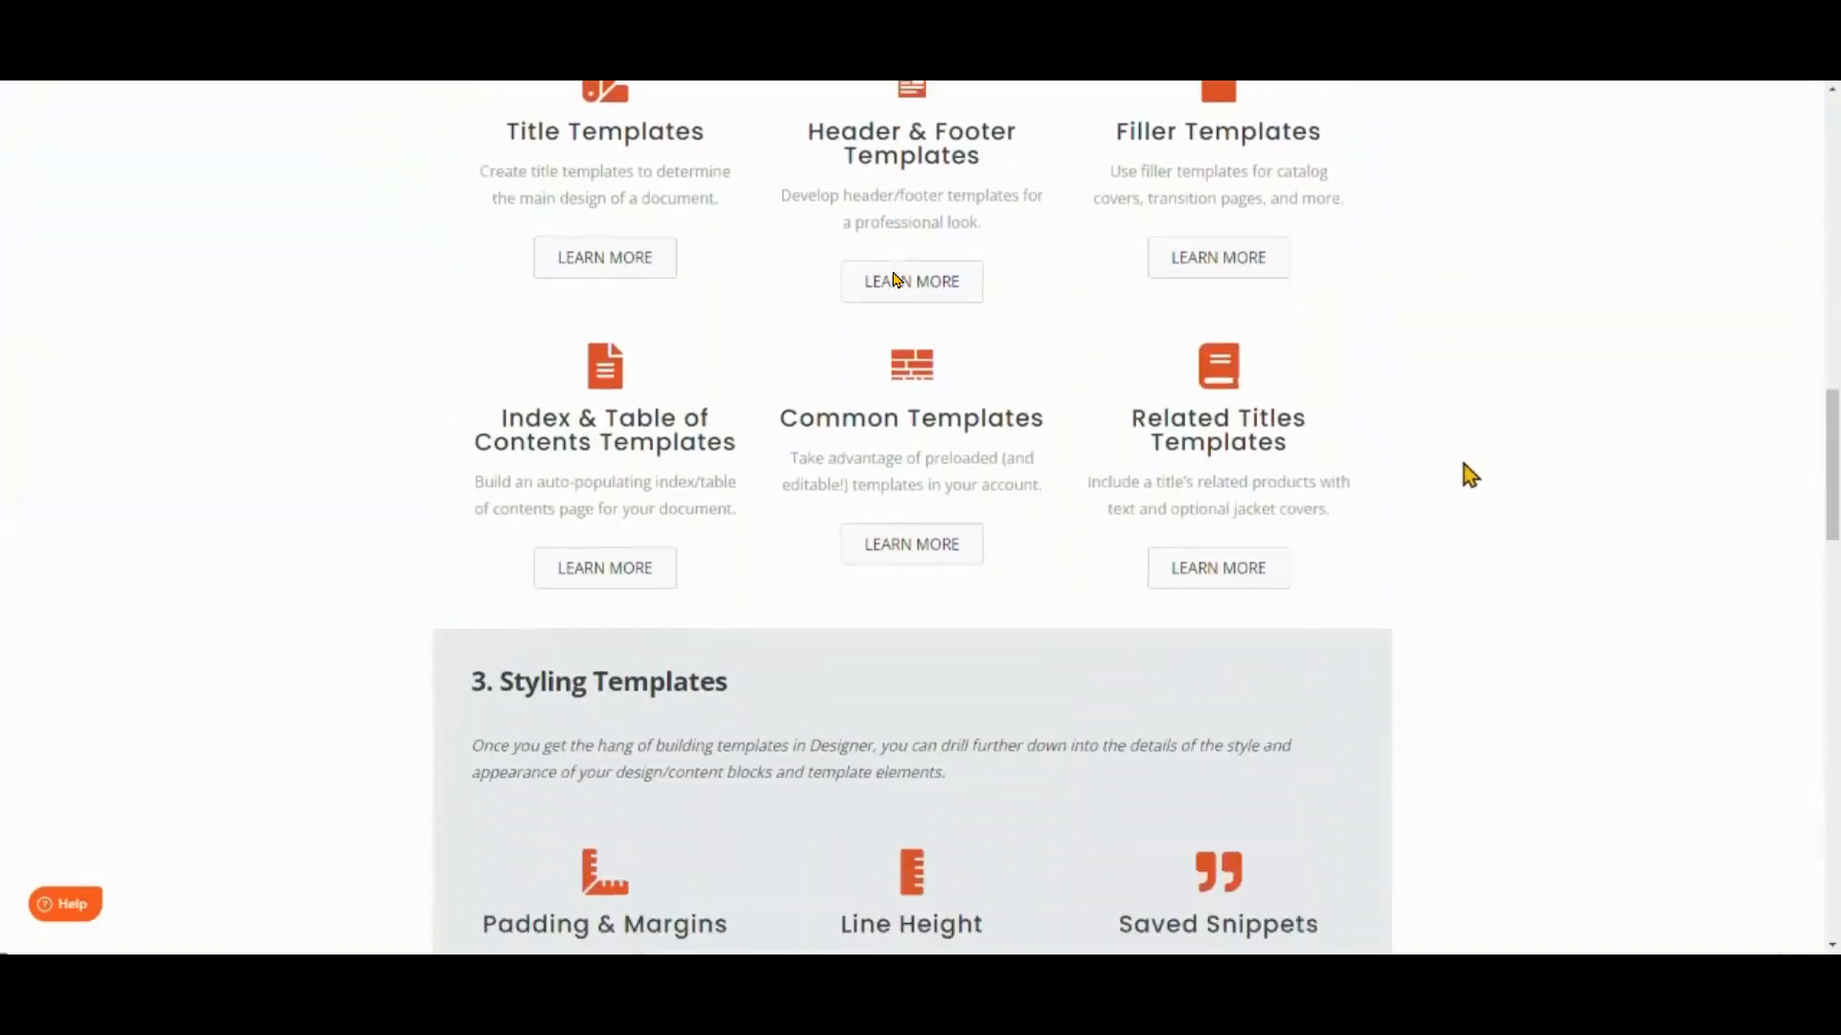
scroll(1472, 474, "down", 10)
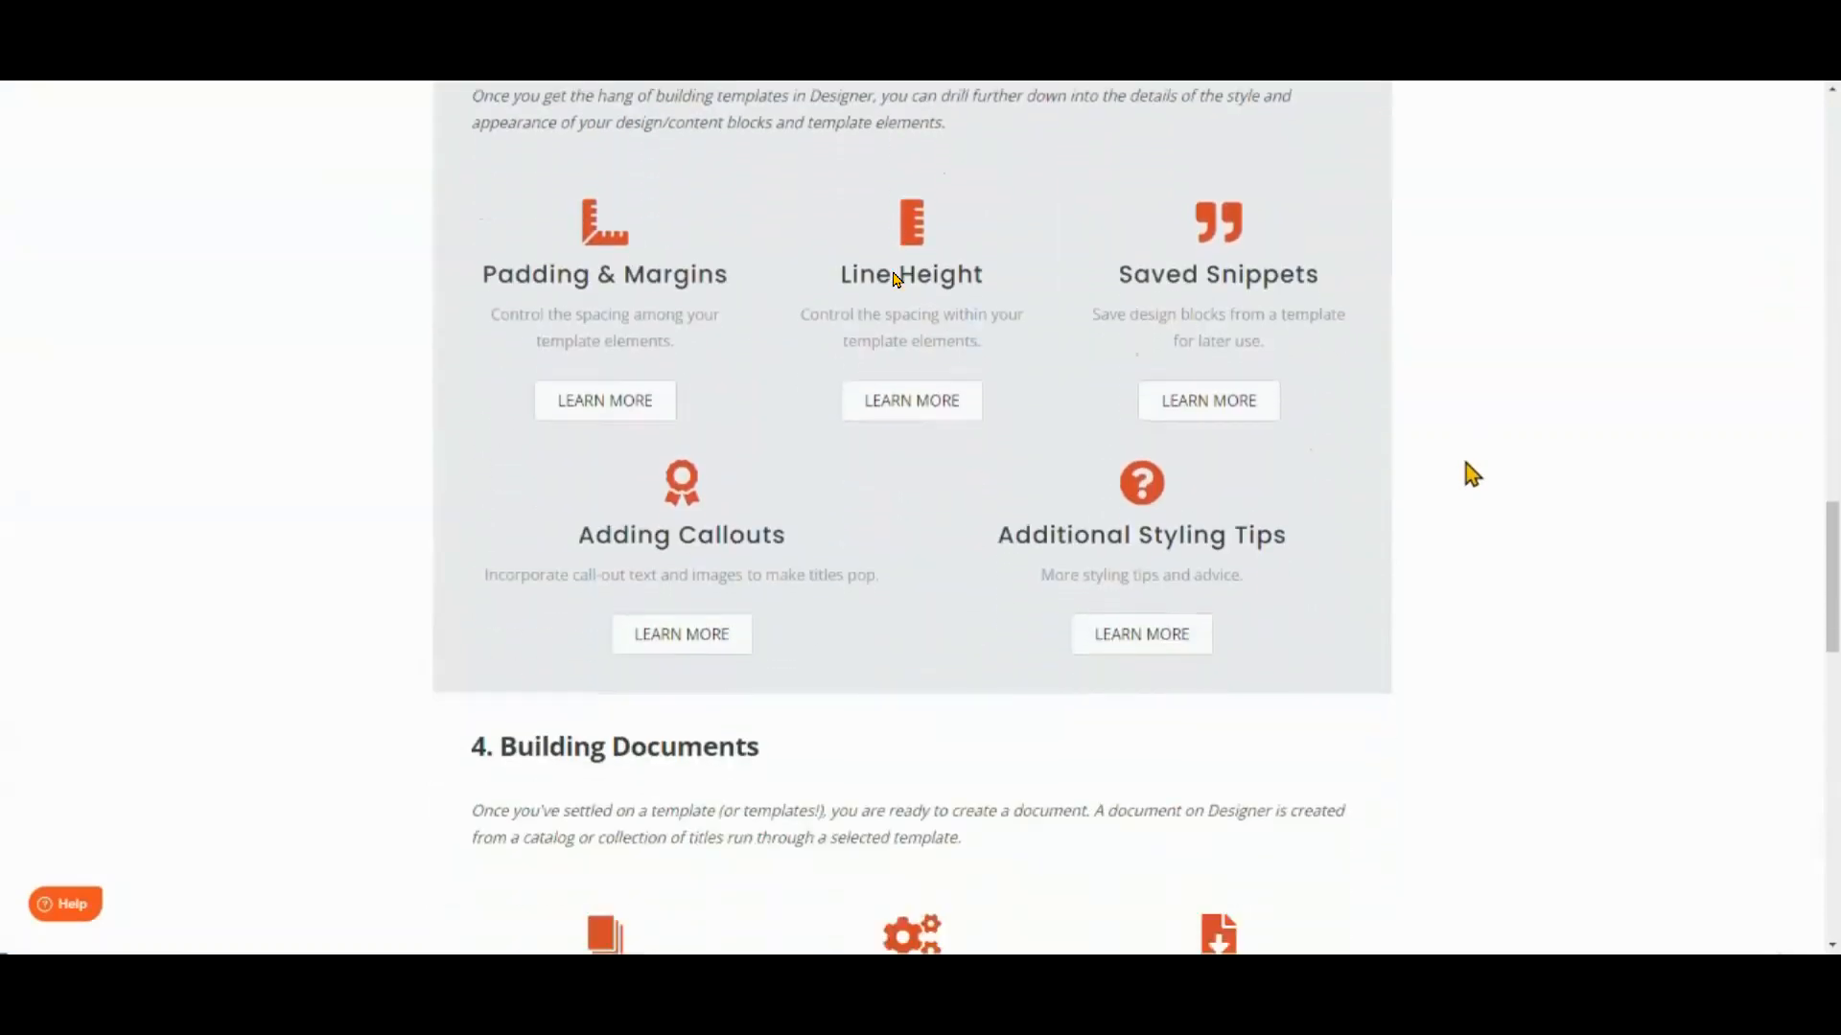